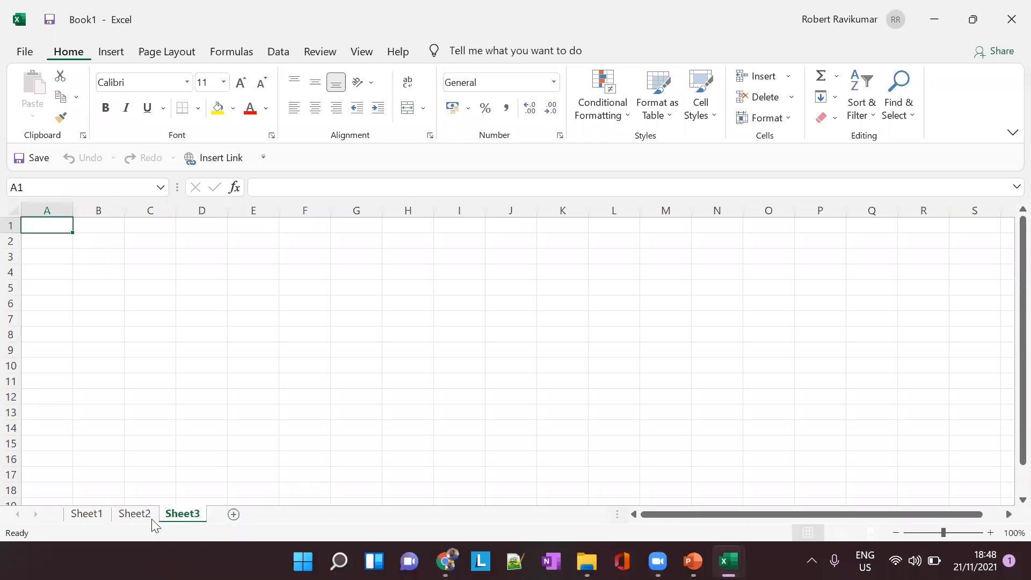
- Display Sheet1, switch to the PowerPoint lesson and show slide 3, The Excel Start Screen
left_click(82, 516)
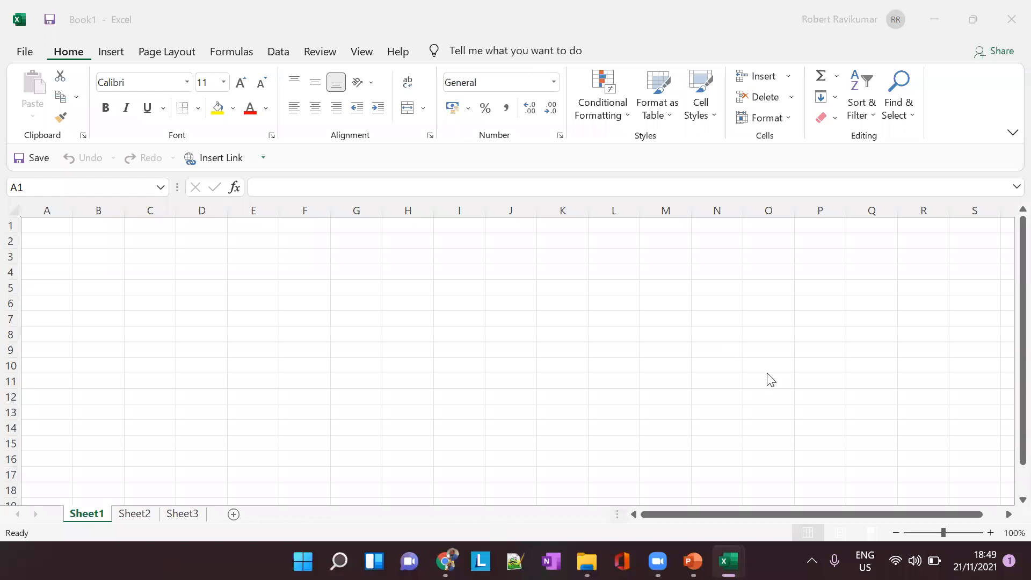
key("alt+Tab")
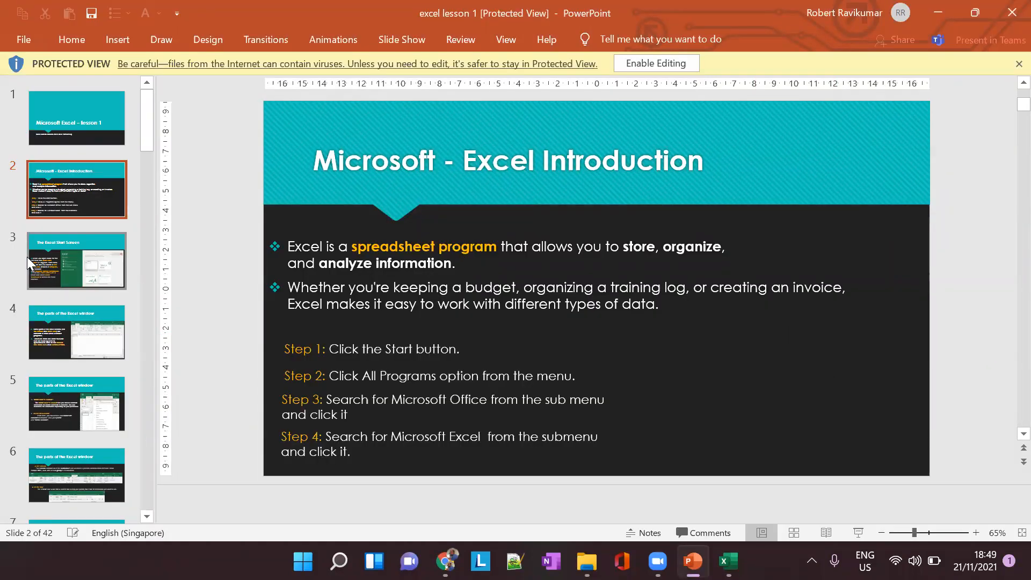
left_click(62, 271)
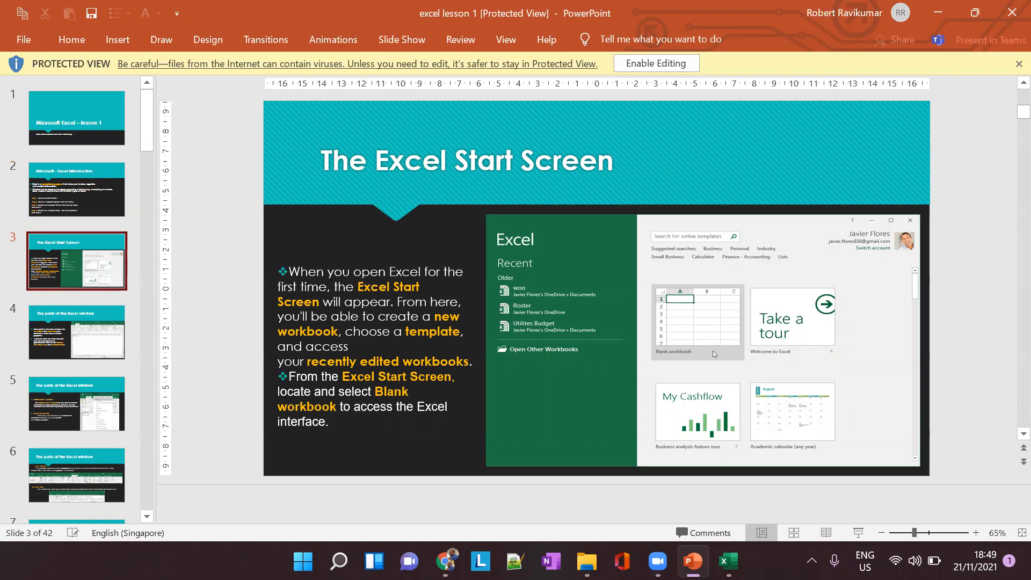
- Switch to the Book1 workbook in Excel and close it without saving
mouse_move(728, 561)
left_click(812, 465)
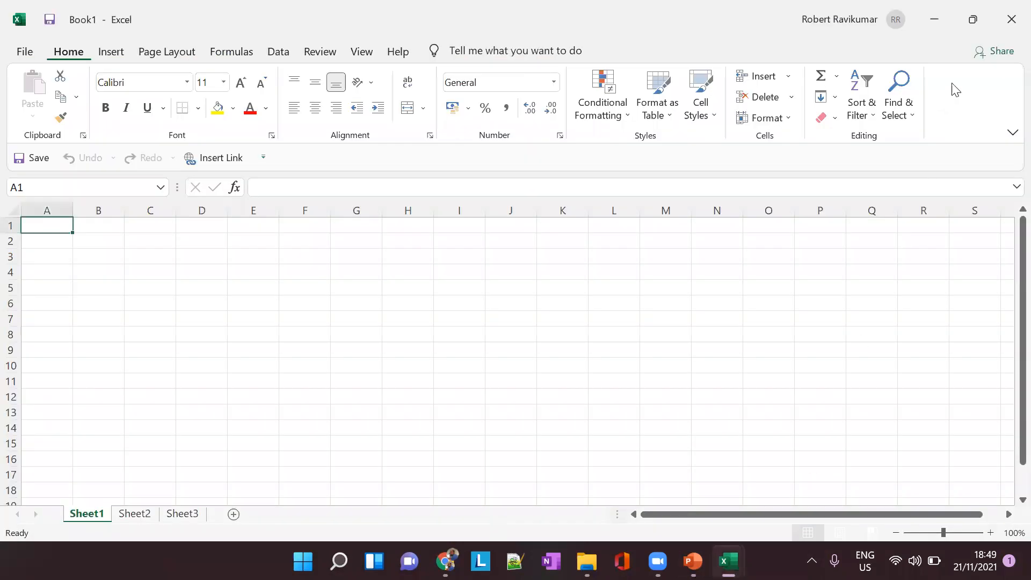
left_click(1010, 21)
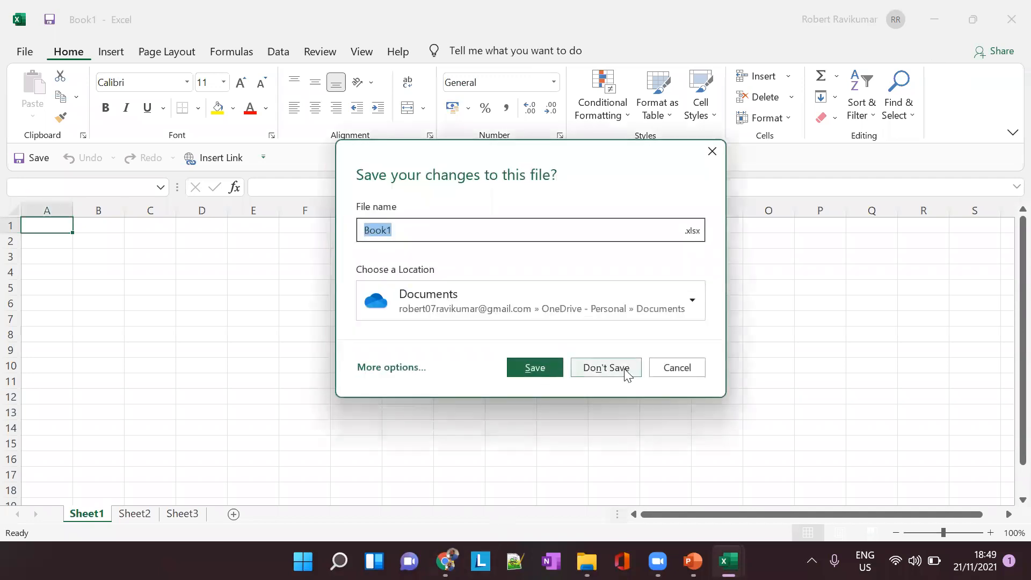
left_click(606, 367)
- Search Windows for "excel" and launch Excel with an empty workbook
left_click(303, 561)
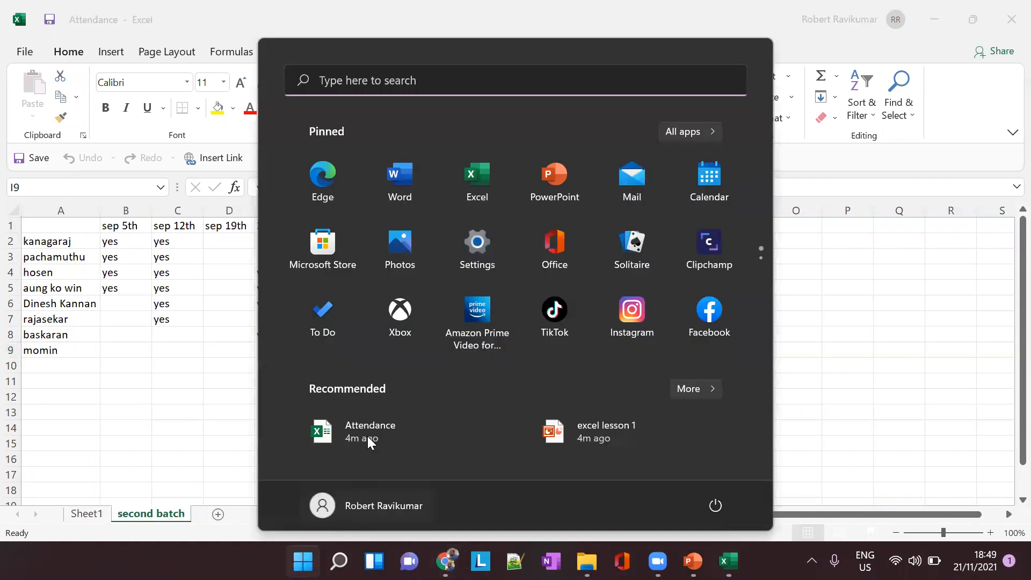
left_click(392, 81)
type("excel")
left_click(674, 258)
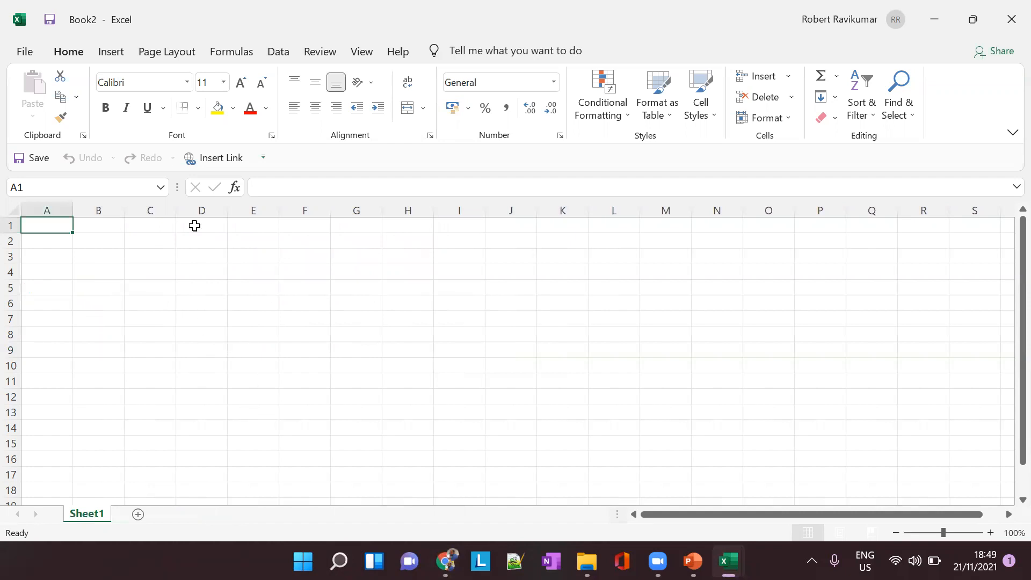
- Look through the templates and recent files on Excel's start screen and create another blank workbook
left_click(20, 54)
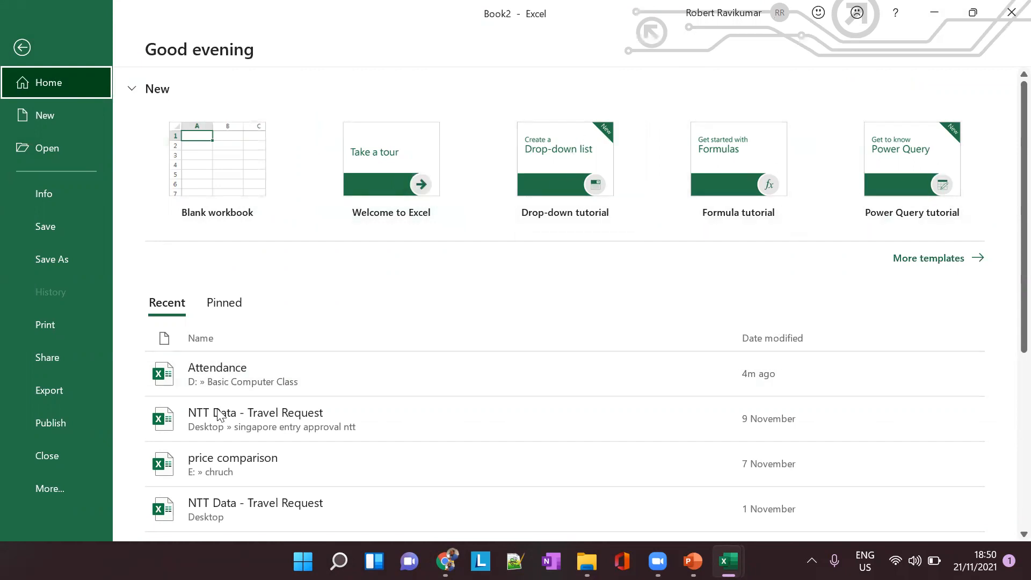
scroll(232, 463, "down", 4)
scroll(322, 445, "up", 2)
scroll(349, 448, "up", 1)
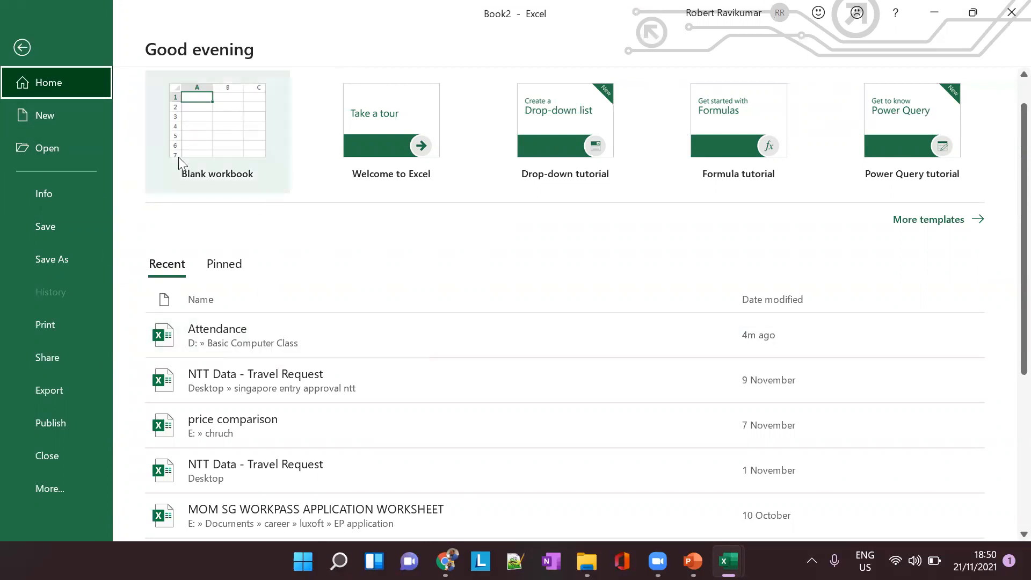
left_click(216, 143)
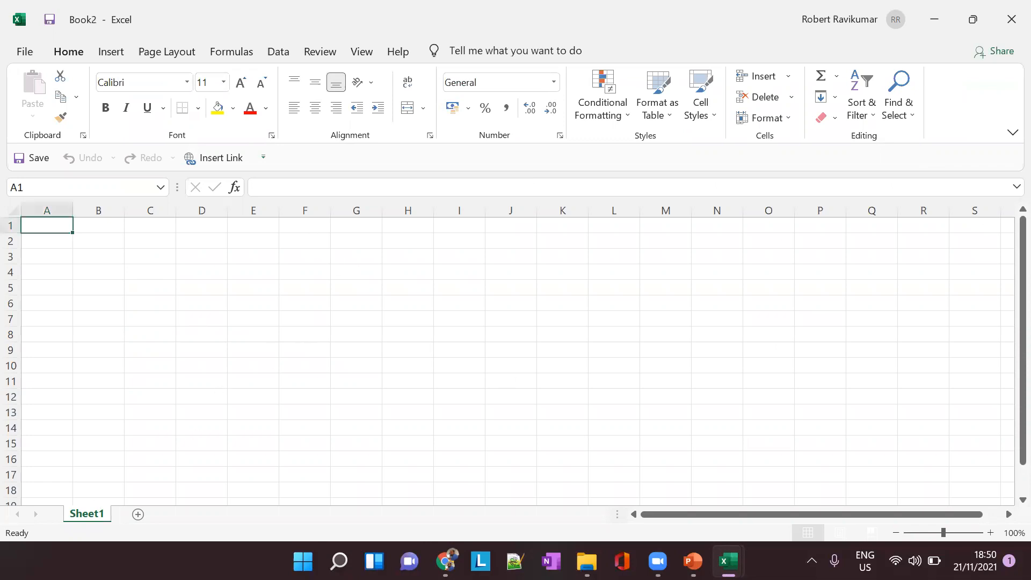
- Close the Book2 workbook and minimize the Attendance workbook, leaving Book3 in front
mouse_move(728, 561)
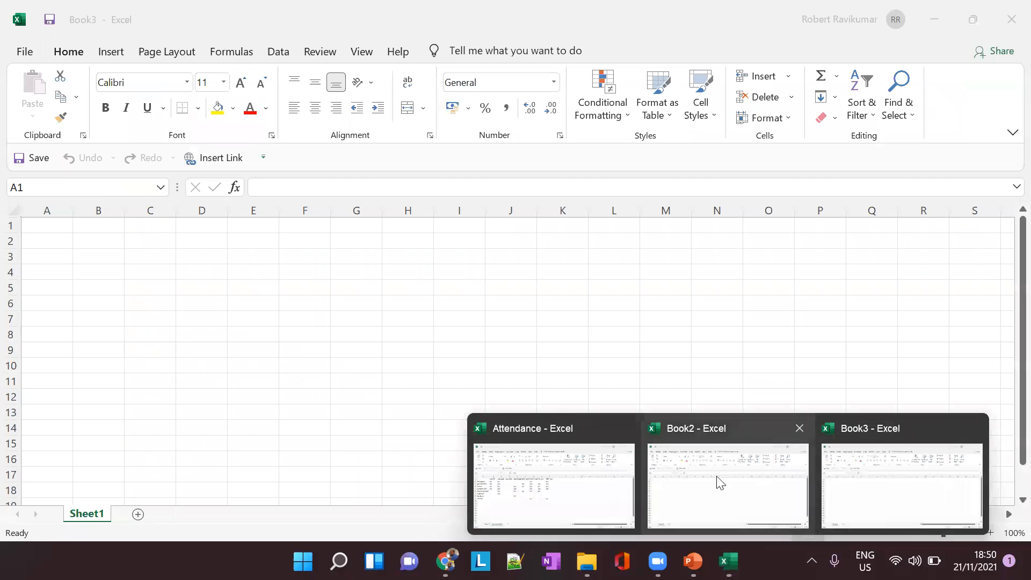
left_click(800, 427)
left_click(653, 486)
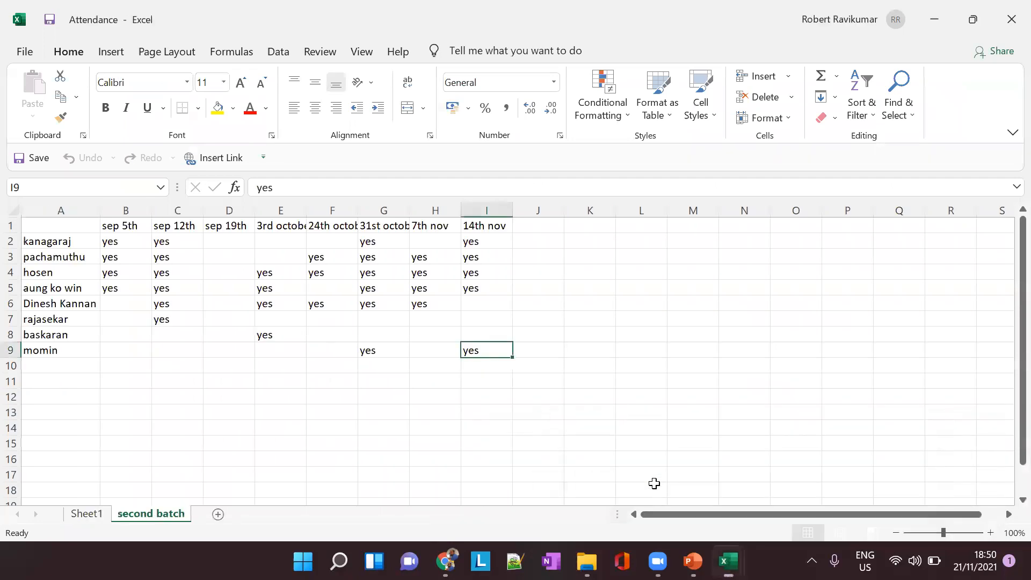
left_click(934, 20)
- Switch to the PowerPoint lesson and review slides 4 and 5 about the parts of the Excel window
mouse_move(727, 561)
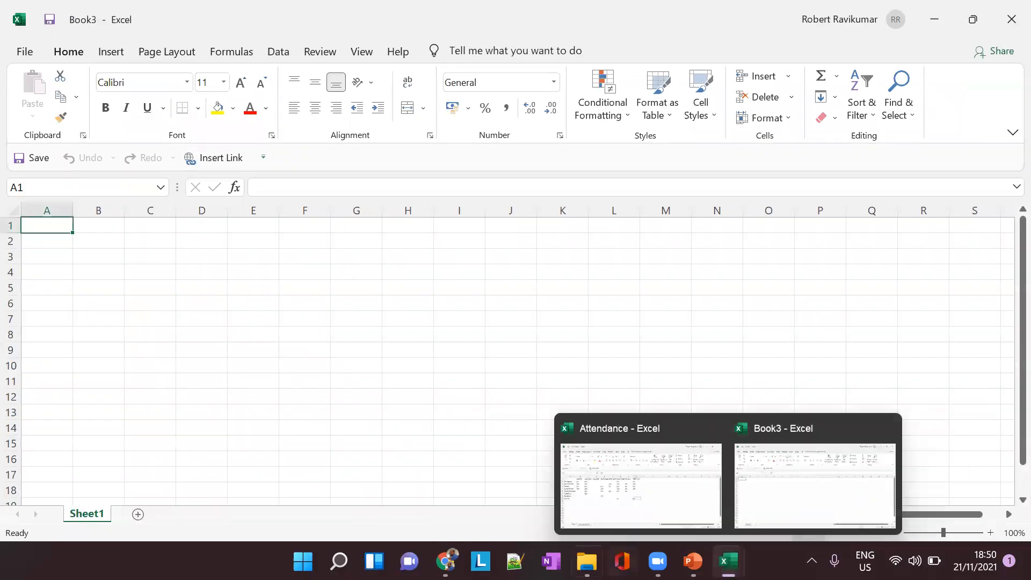
left_click(692, 561)
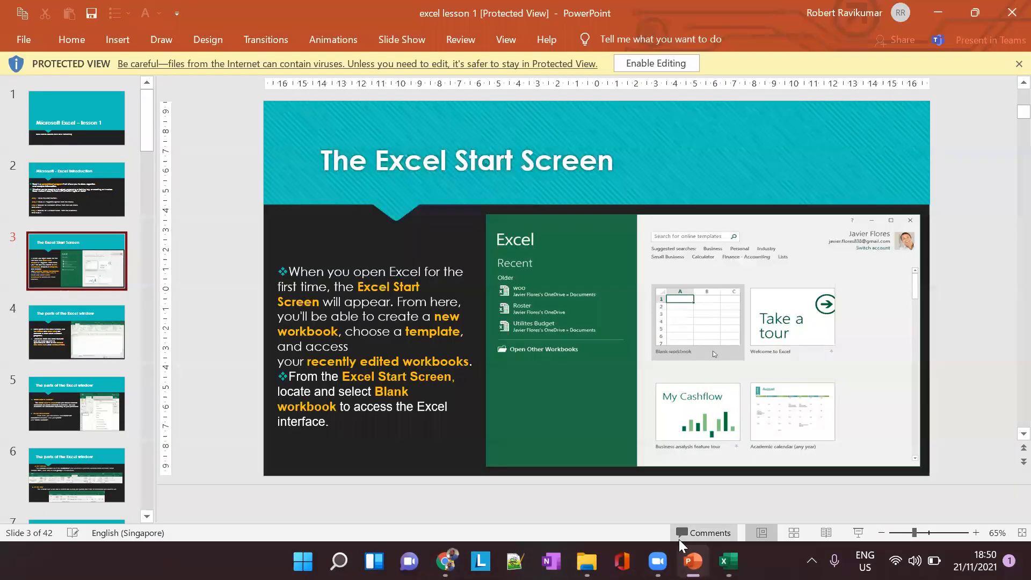
left_click(52, 317)
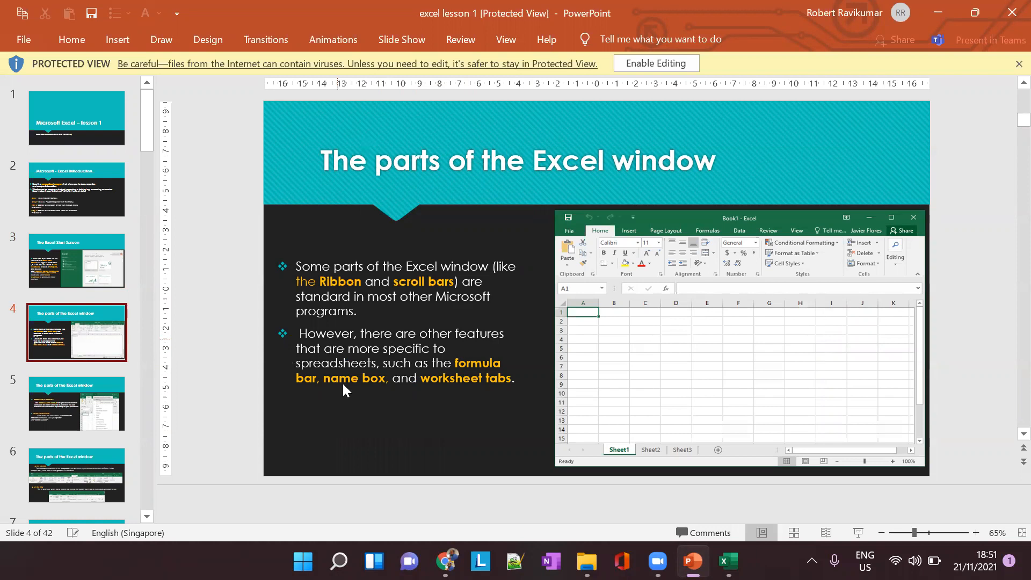
left_click(67, 426)
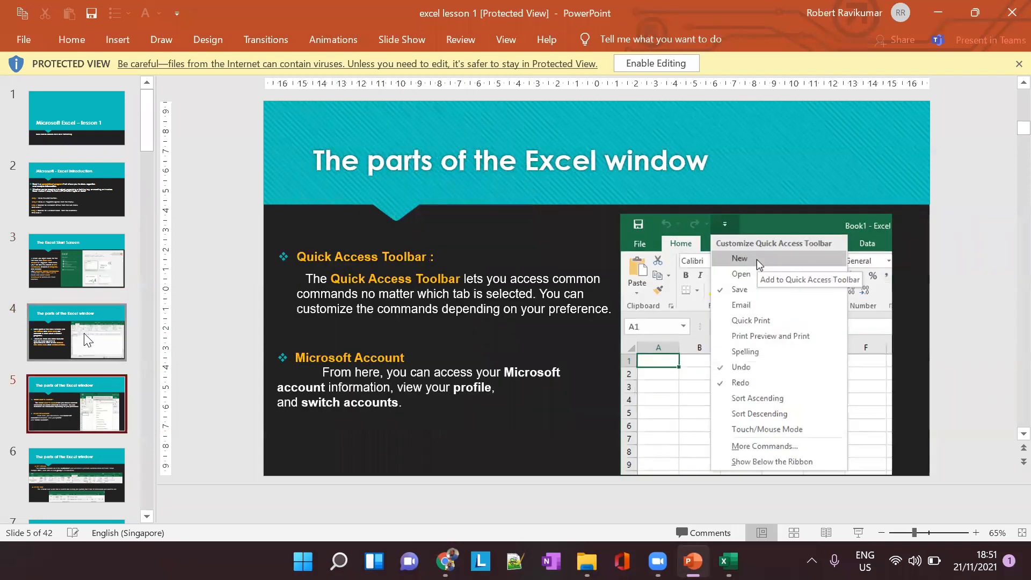
left_click(86, 338)
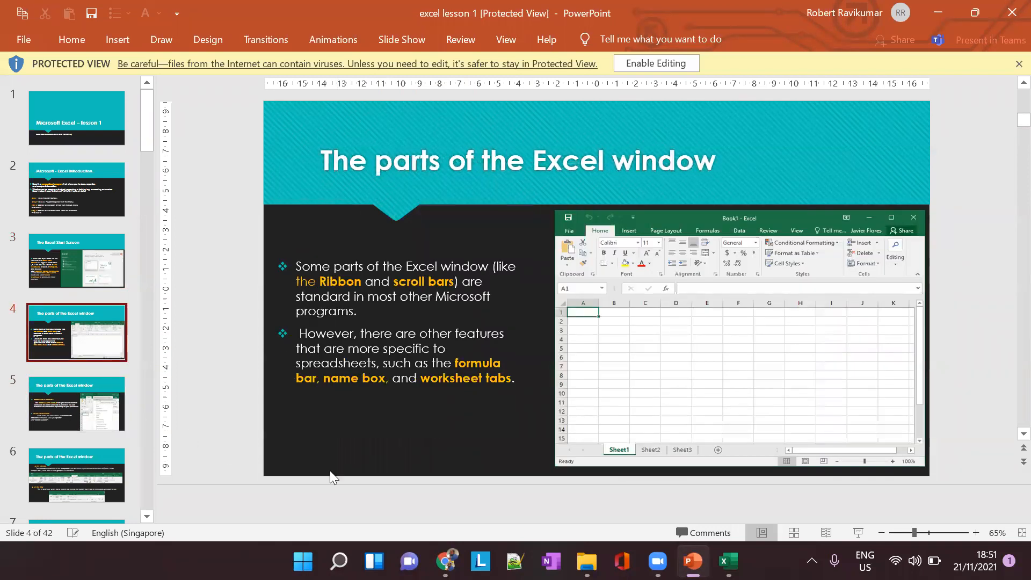
- Switch to Book3 in Excel and examine the ribbon's Home, Insert, Page Layout, Formulas and Data commands
left_click(728, 561)
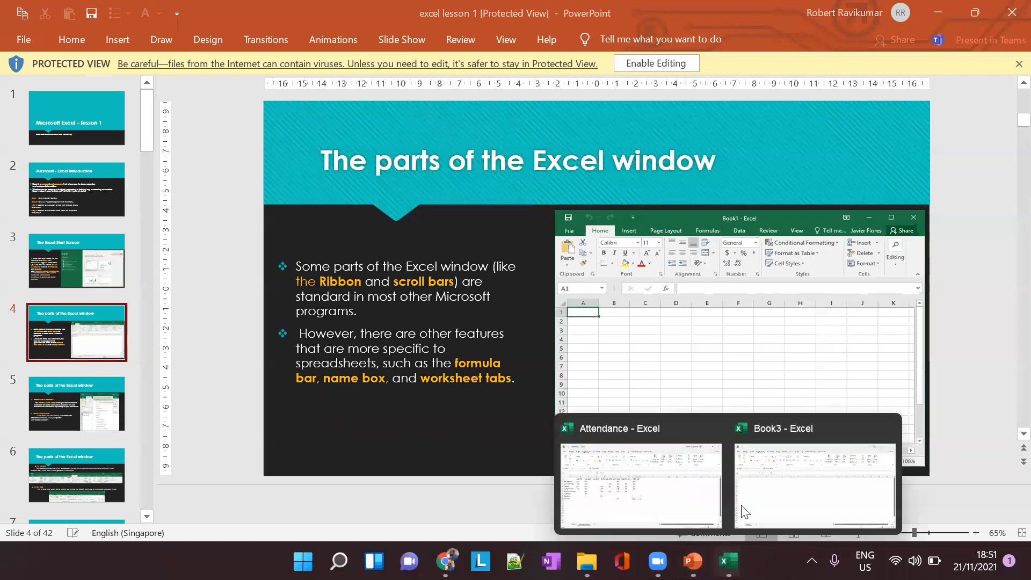
left_click(774, 485)
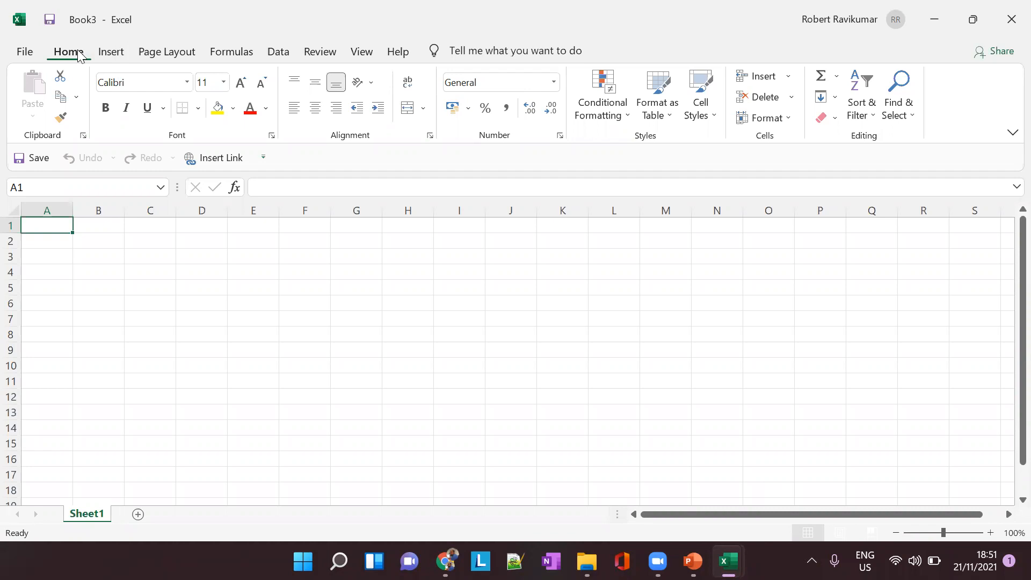
left_click(111, 52)
left_click(179, 58)
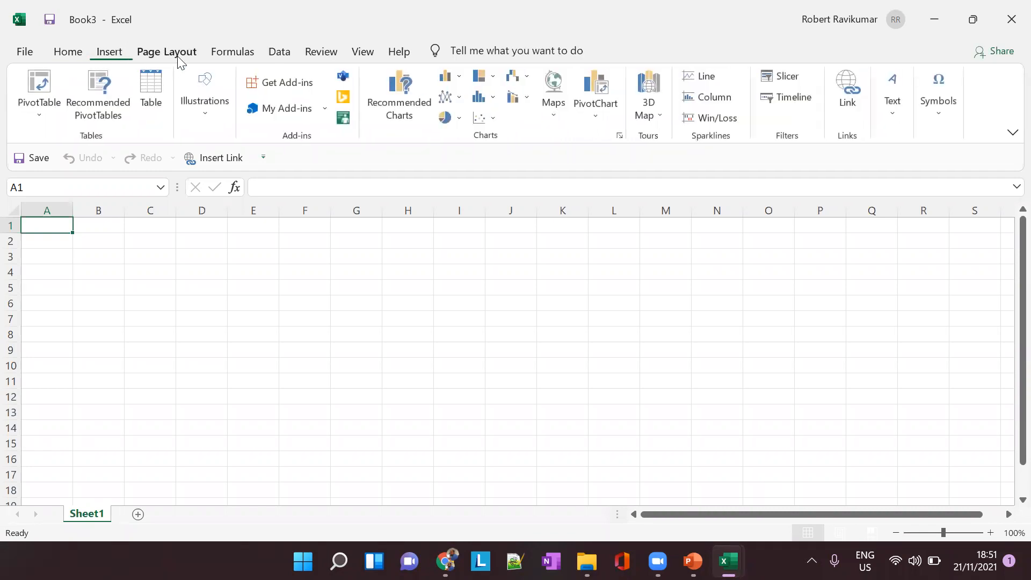
left_click(274, 58)
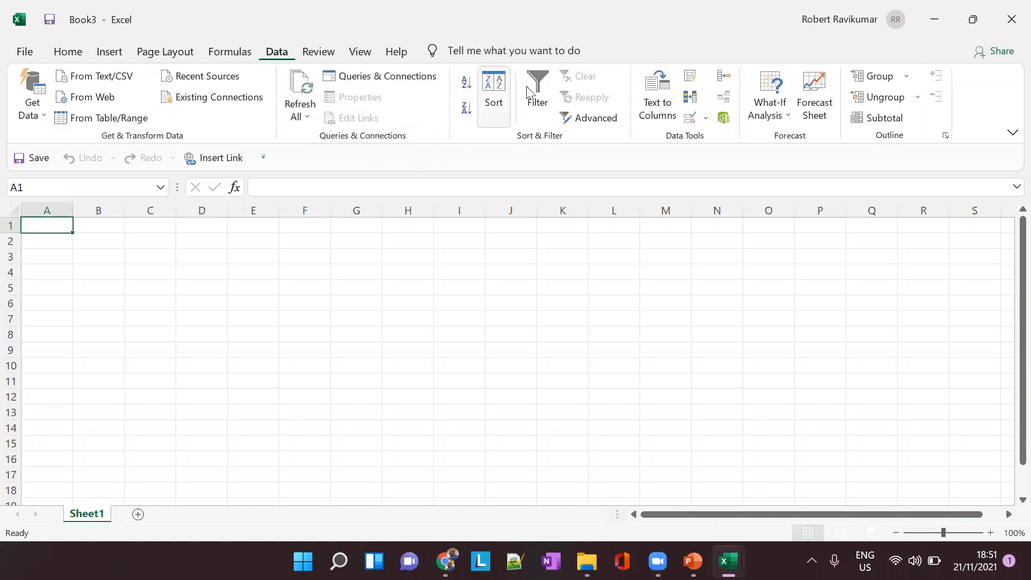
left_click(66, 53)
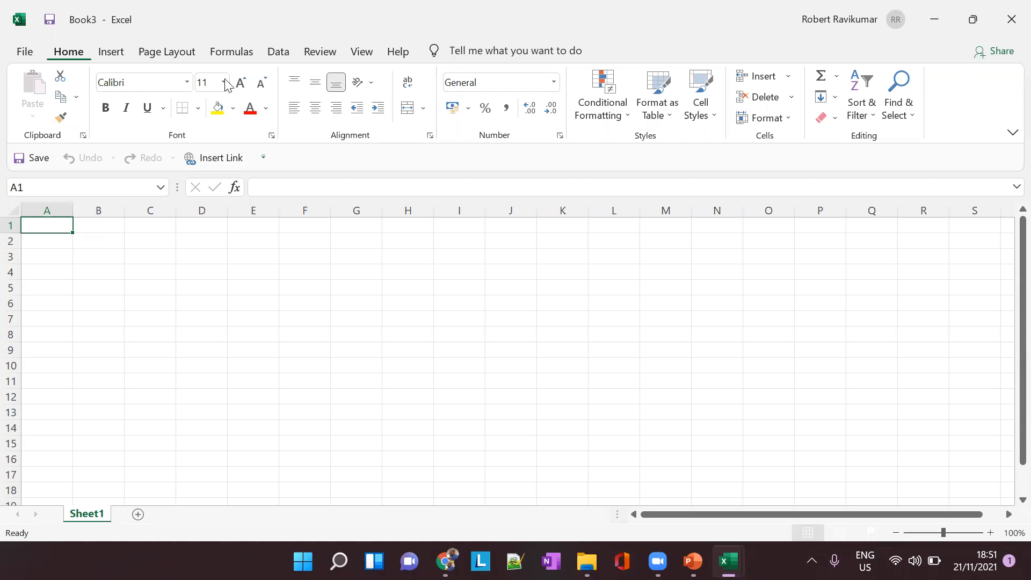
left_click(116, 55)
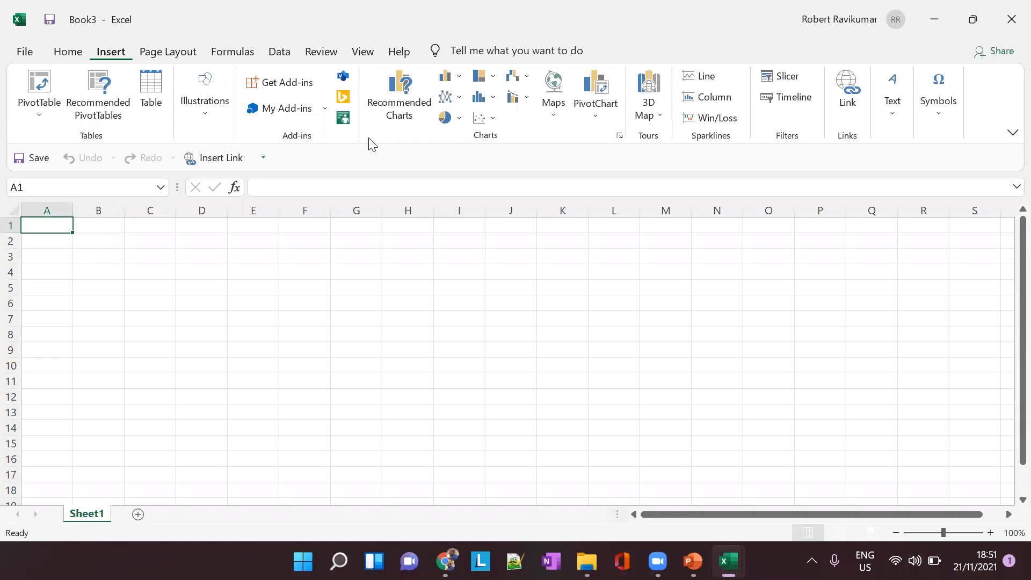
left_click(180, 54)
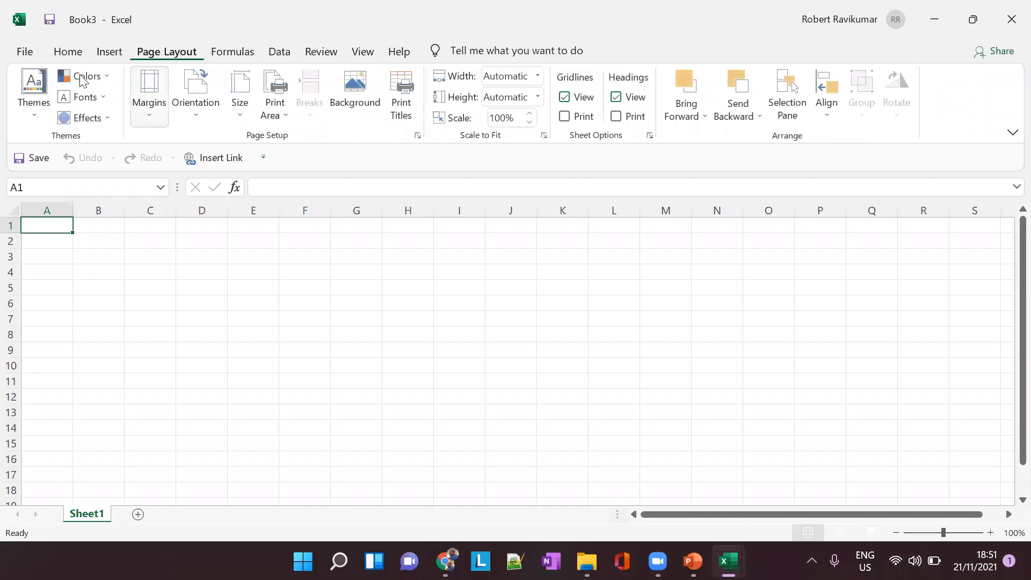
left_click(65, 53)
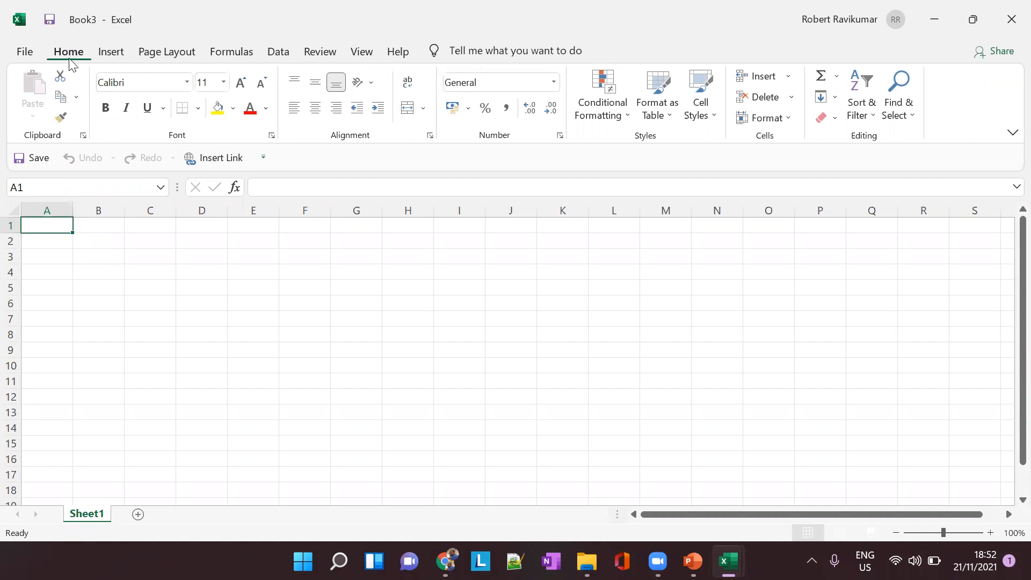
left_click(237, 56)
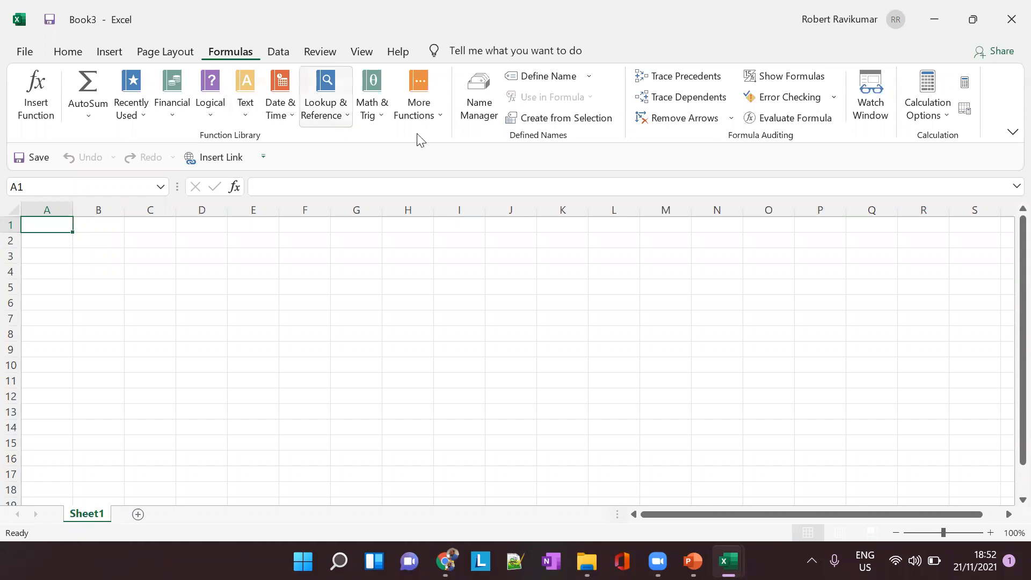
left_click(549, 79)
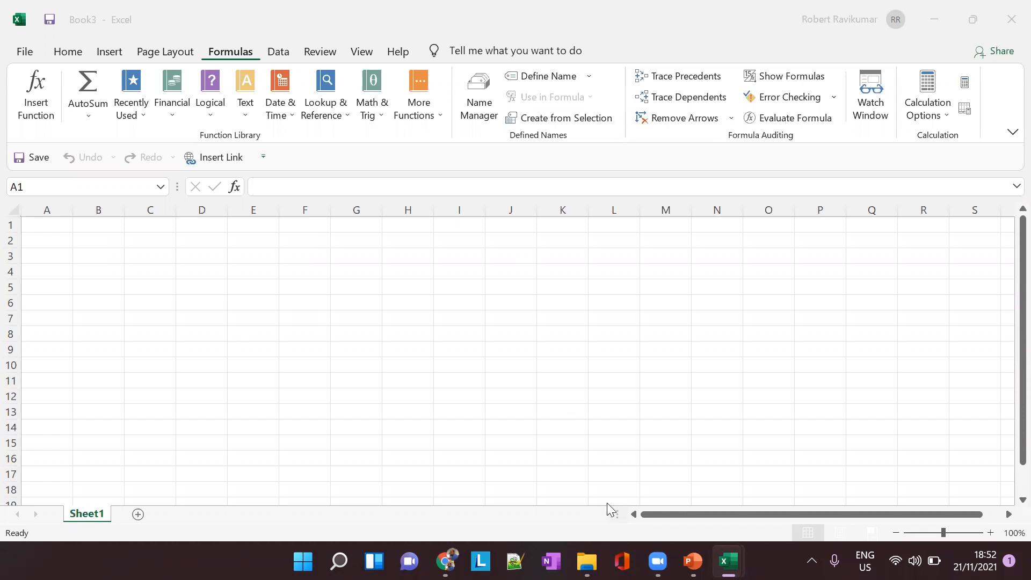
- Review slide 5 on the Quick Access Toolbar and Microsoft Account in PowerPoint, and return to Book3 in Excel
left_click(693, 561)
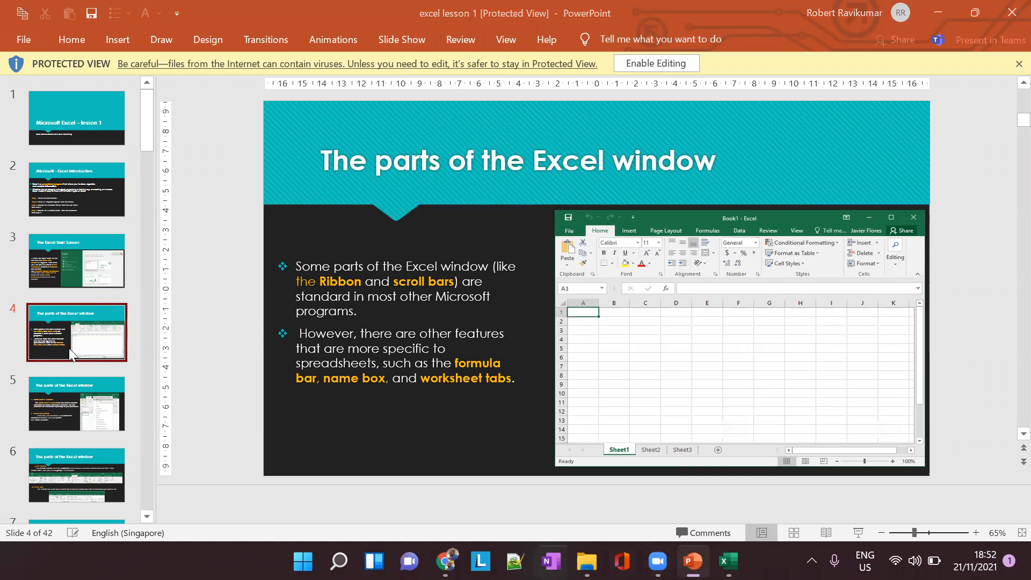
left_click(73, 405)
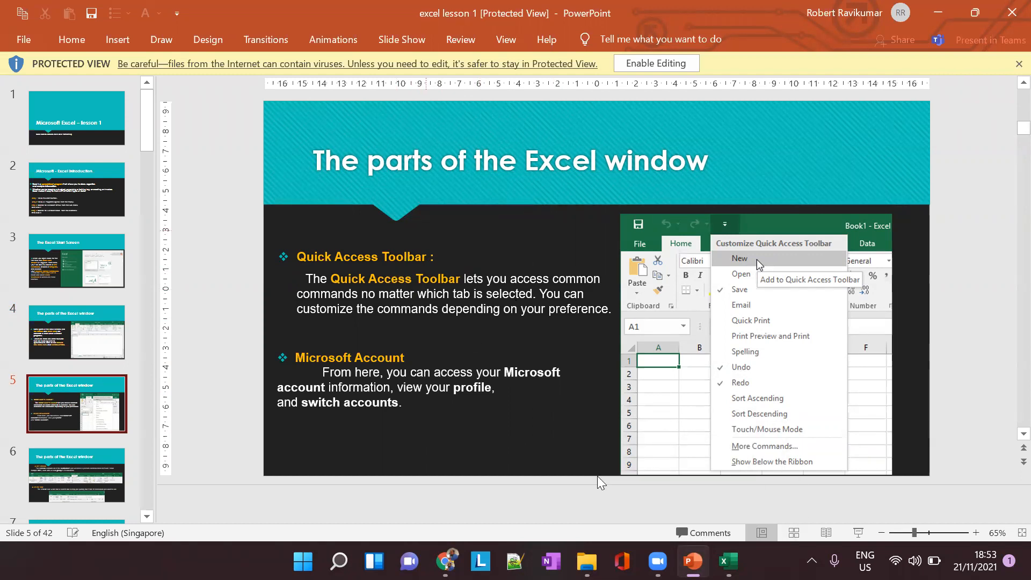
mouse_move(728, 561)
left_click(788, 491)
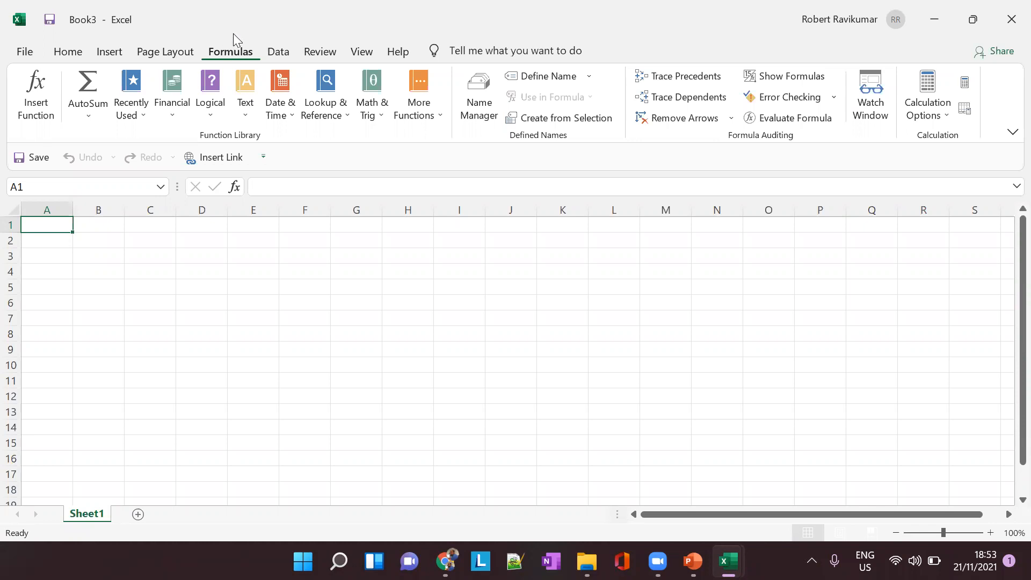
- Open Book3's file-management view to show the New, Open, Save and Save As options
key("ctrl+n")
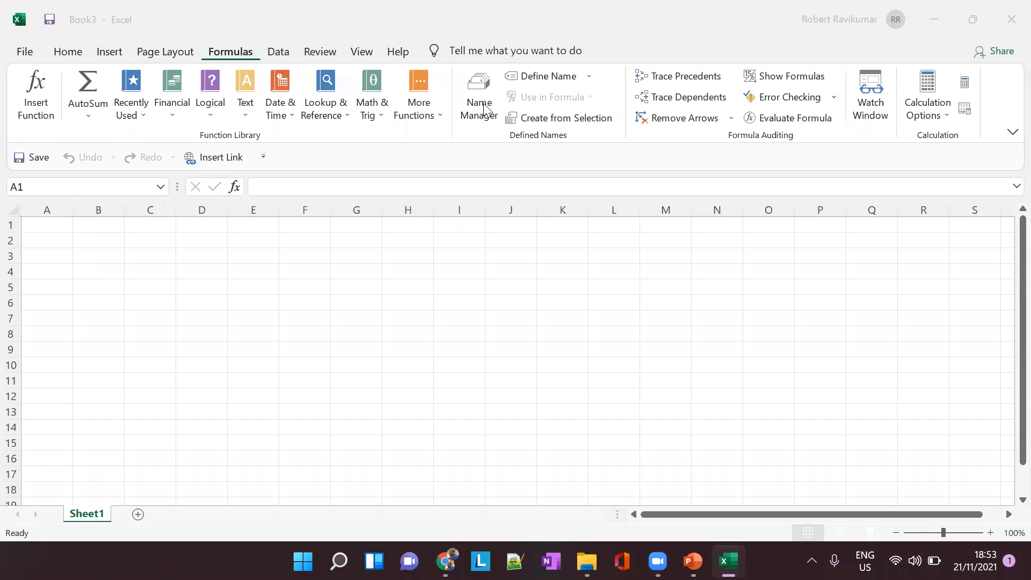
left_click(37, 24)
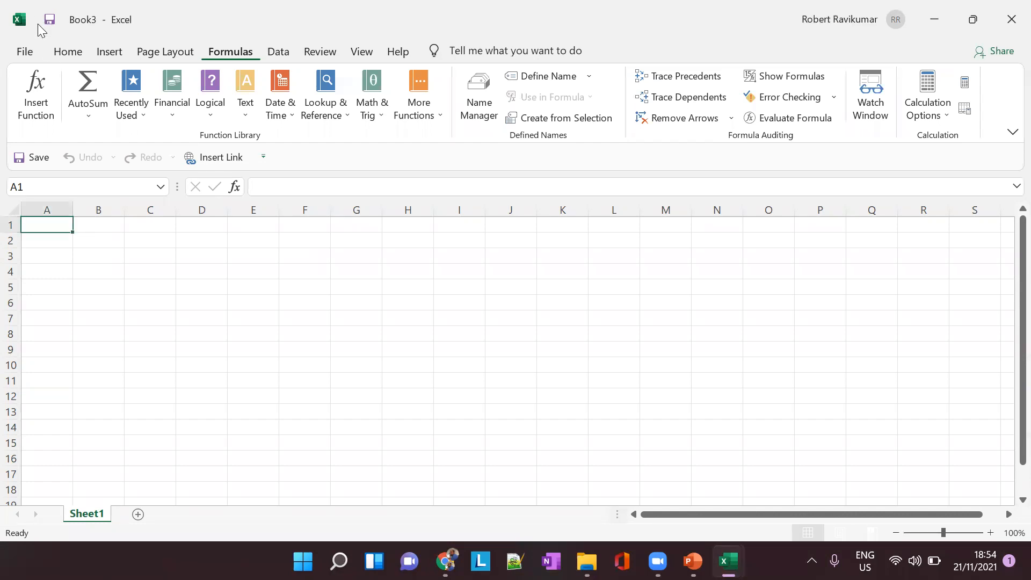
left_click(26, 50)
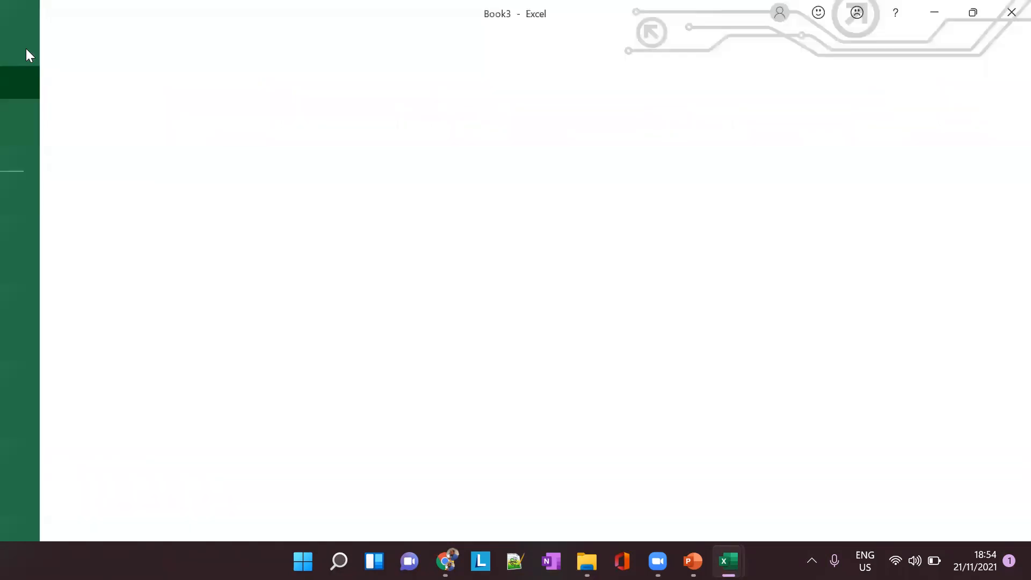
left_click(21, 47)
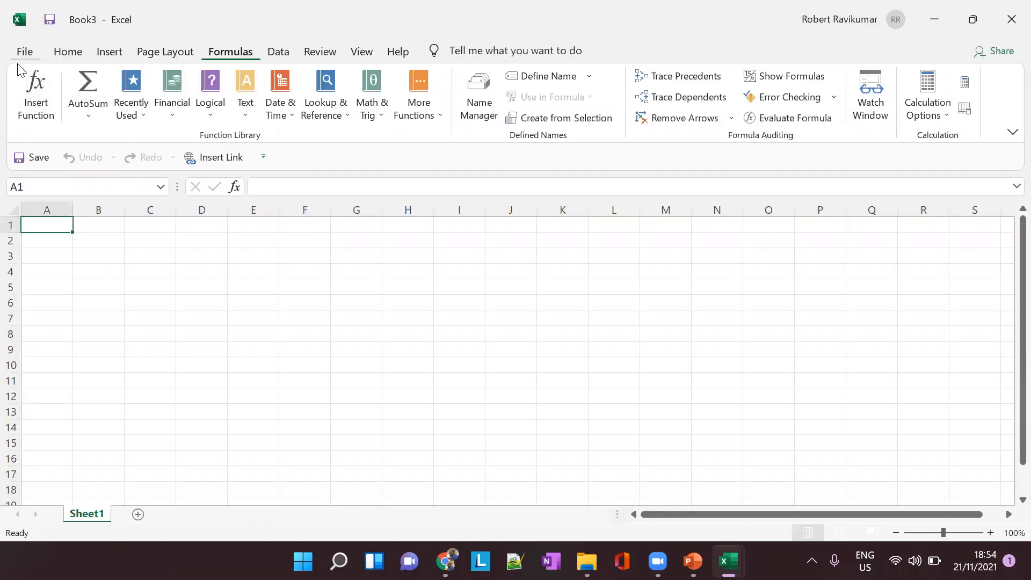
left_click(32, 51)
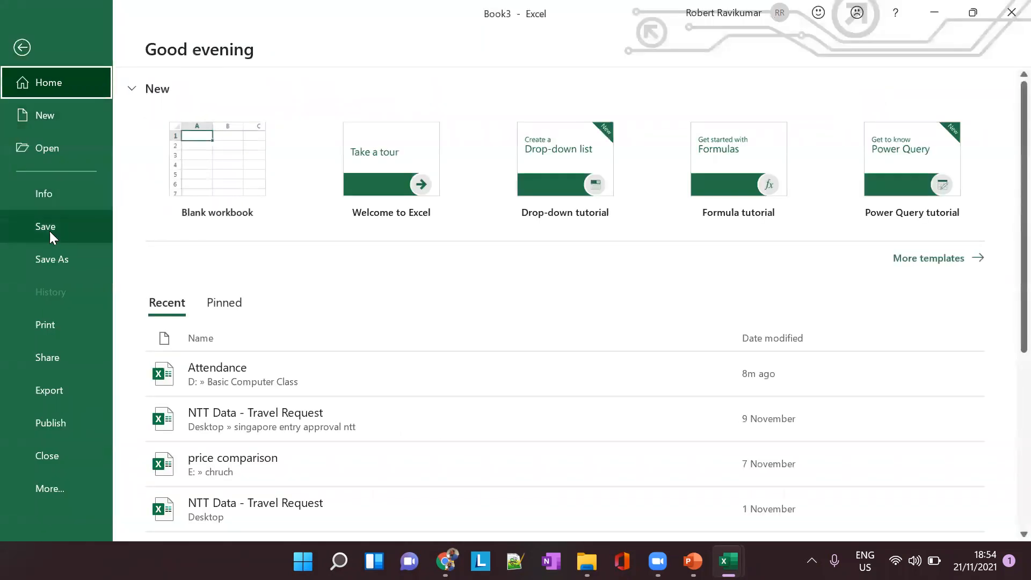
- Return to the Book3 worksheet and show the Quick Access Toolbar's Save command by opening its dialog and closing it without saving
left_click(21, 49)
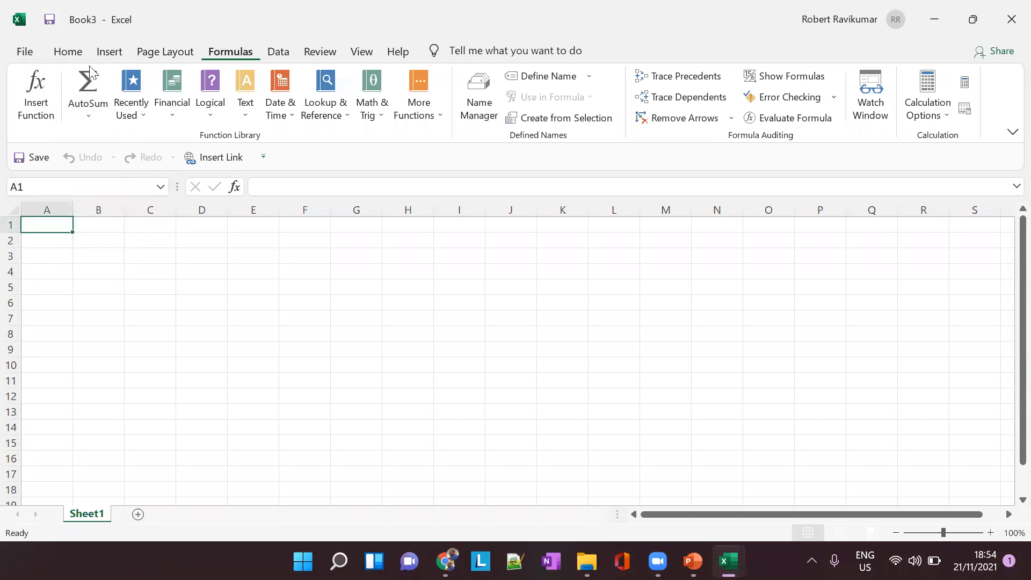
left_click(49, 21)
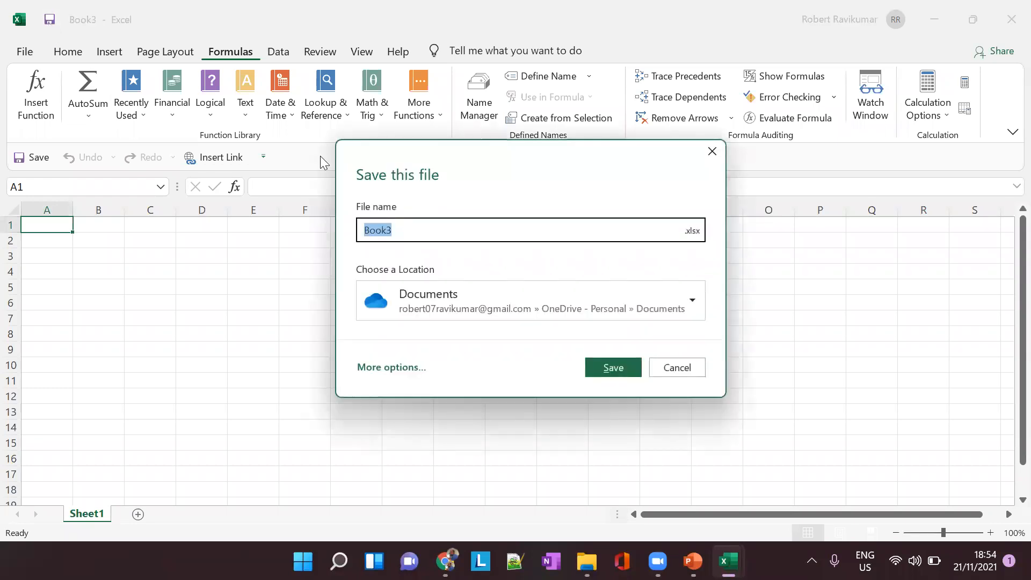
left_click(712, 151)
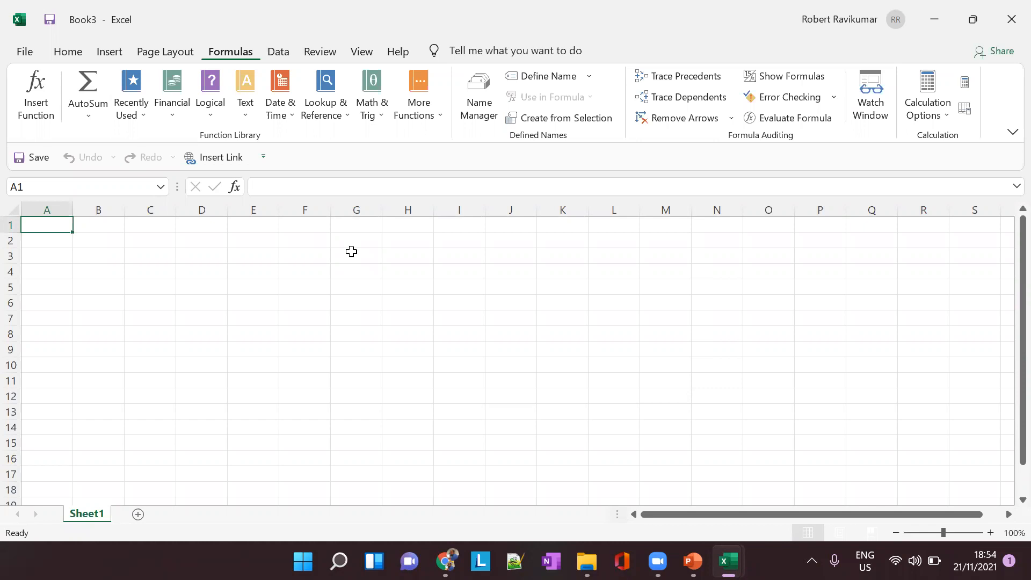
key("ctrl+s")
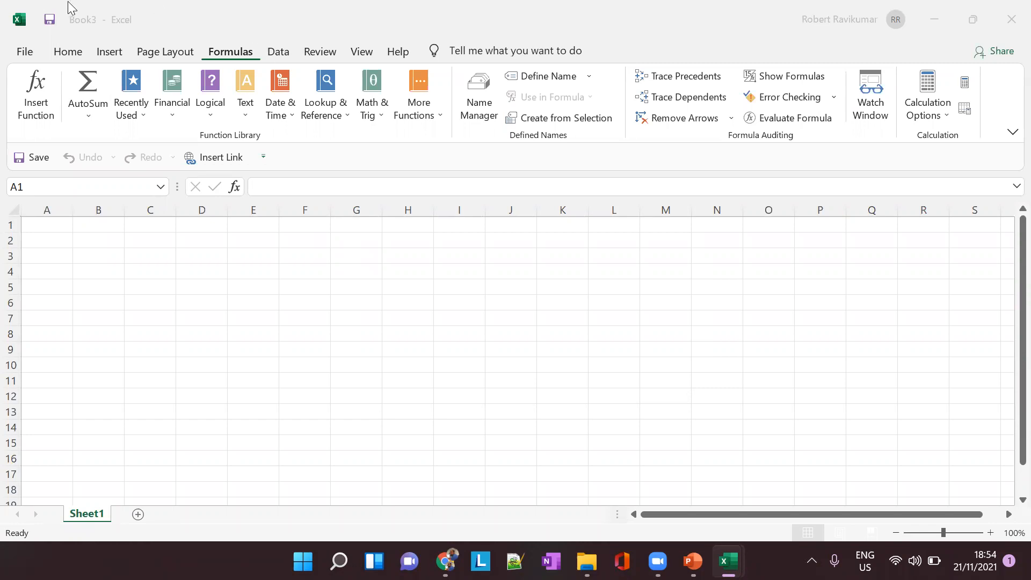
left_click(17, 23)
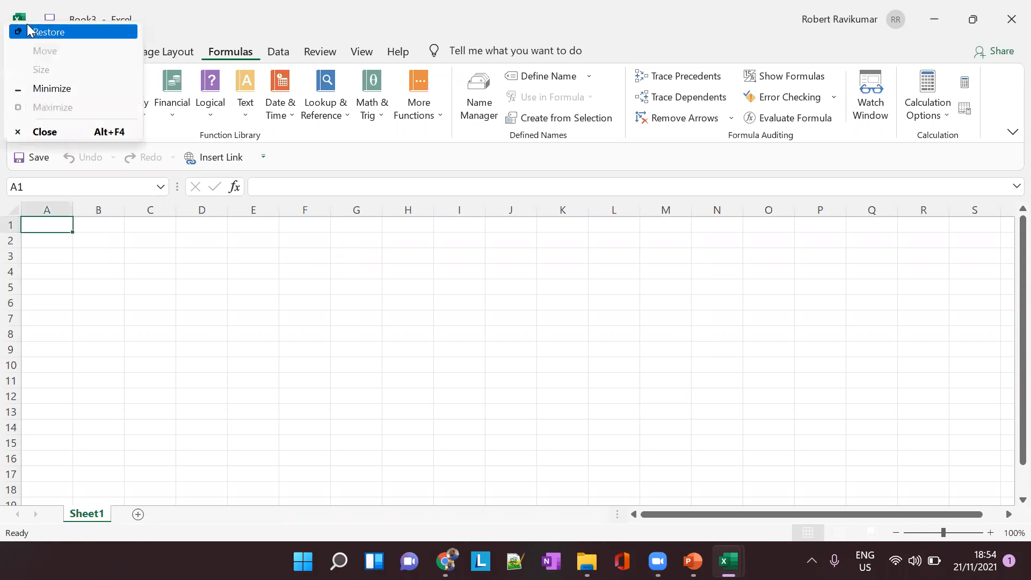
left_click(153, 17)
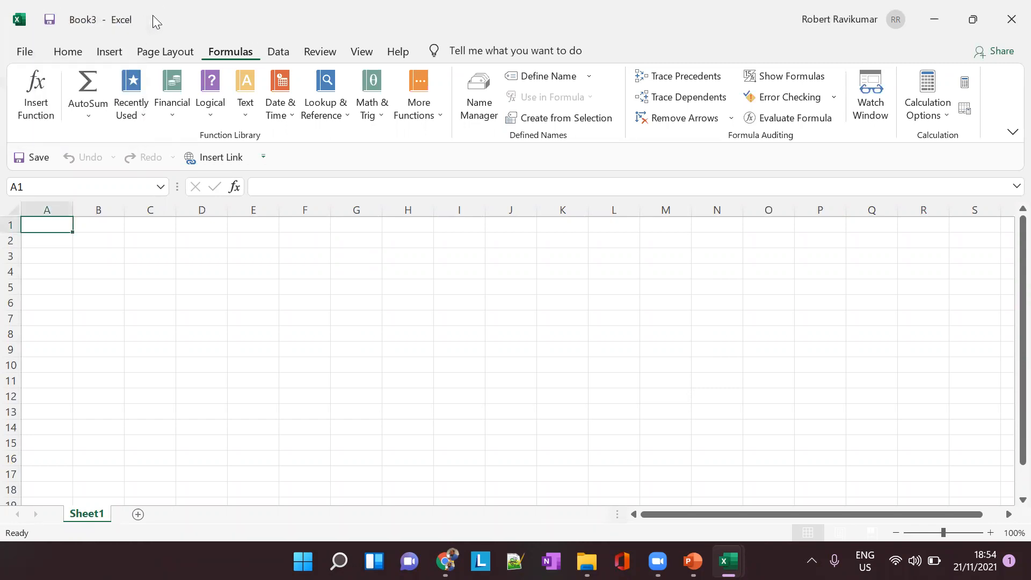
- Open the ribbon customization settings and try to add the Font Color command to the Formulas tab
right_click(52, 13)
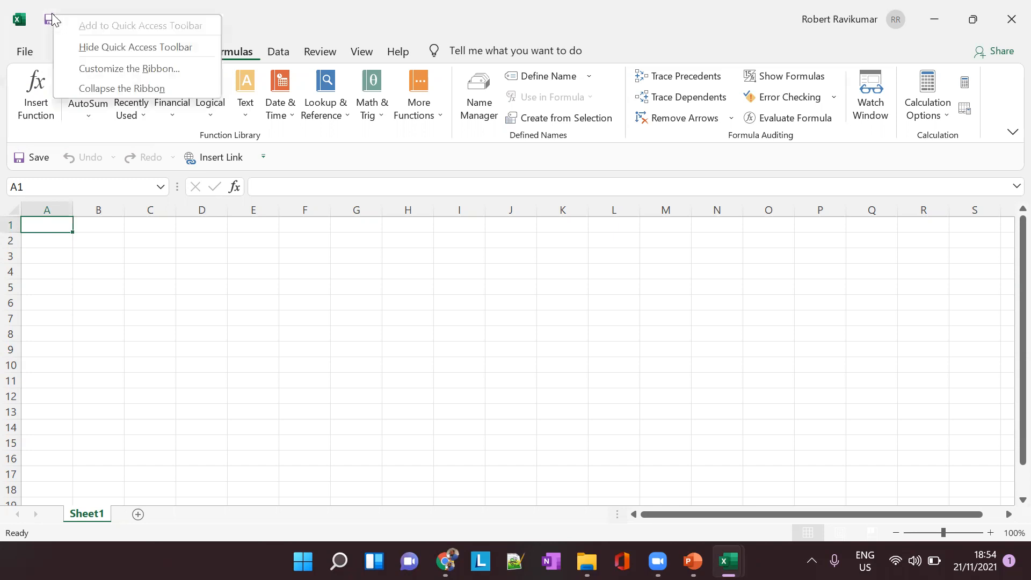
left_click(103, 69)
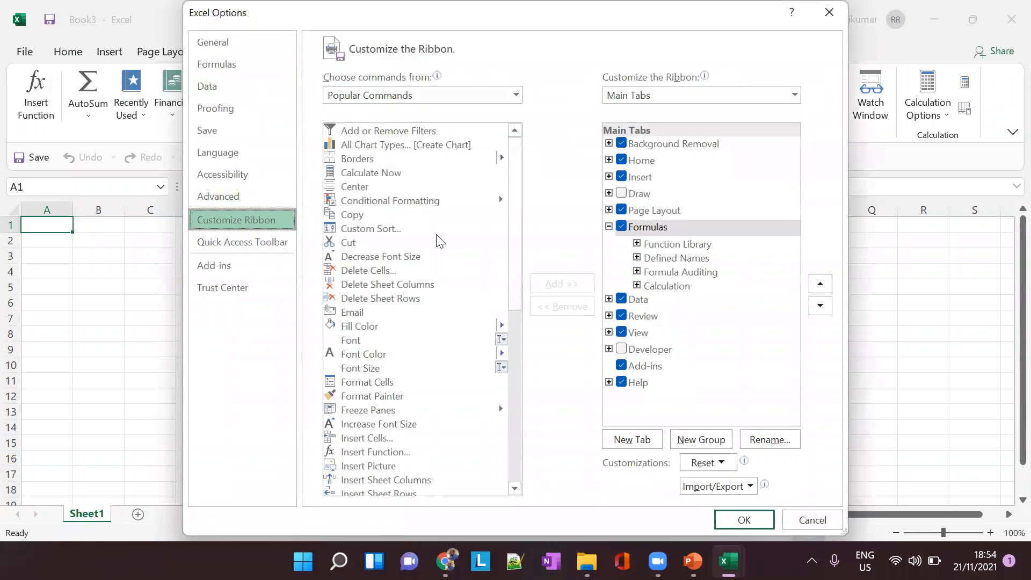
left_click(829, 12)
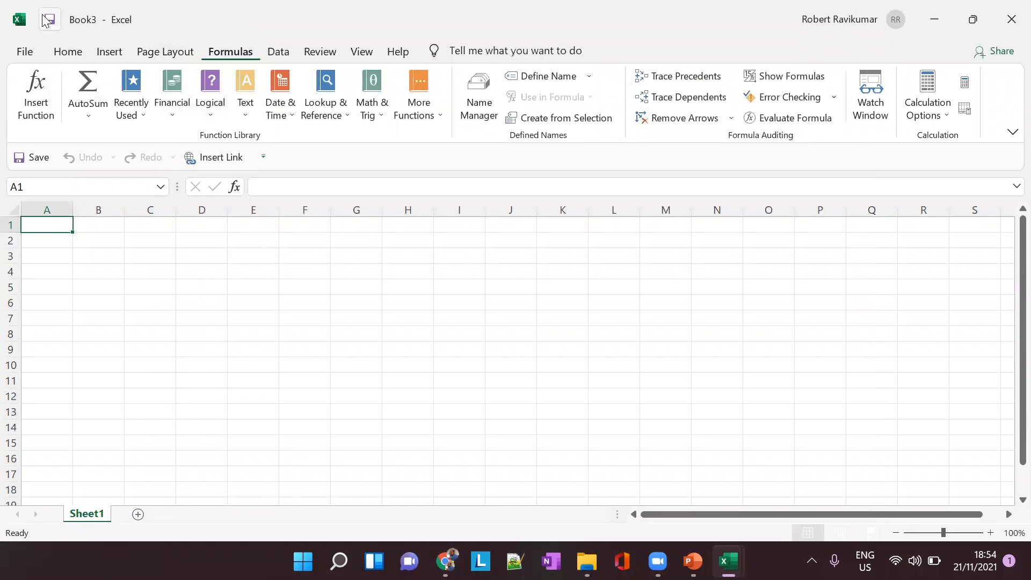
right_click(45, 16)
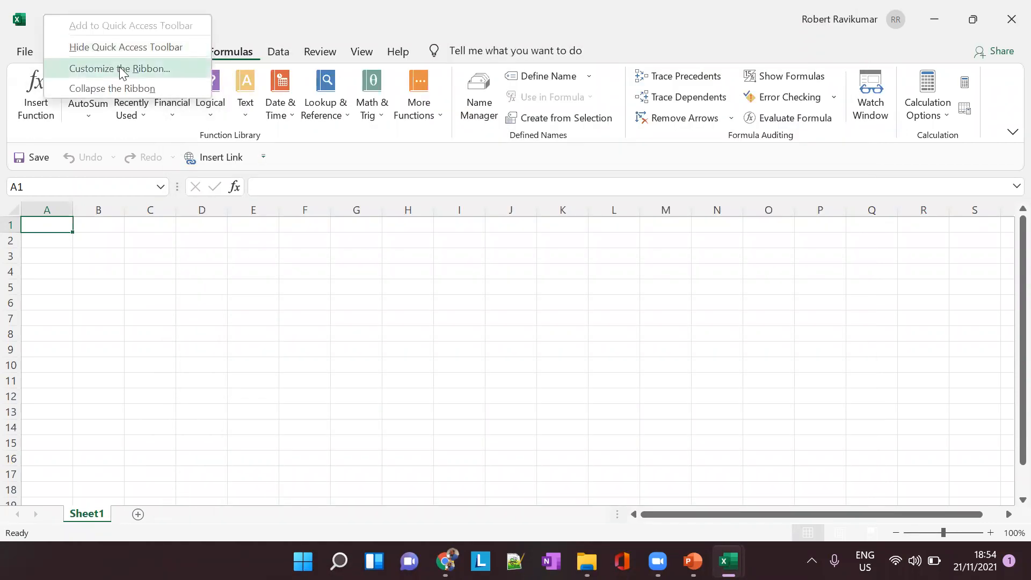
left_click(119, 69)
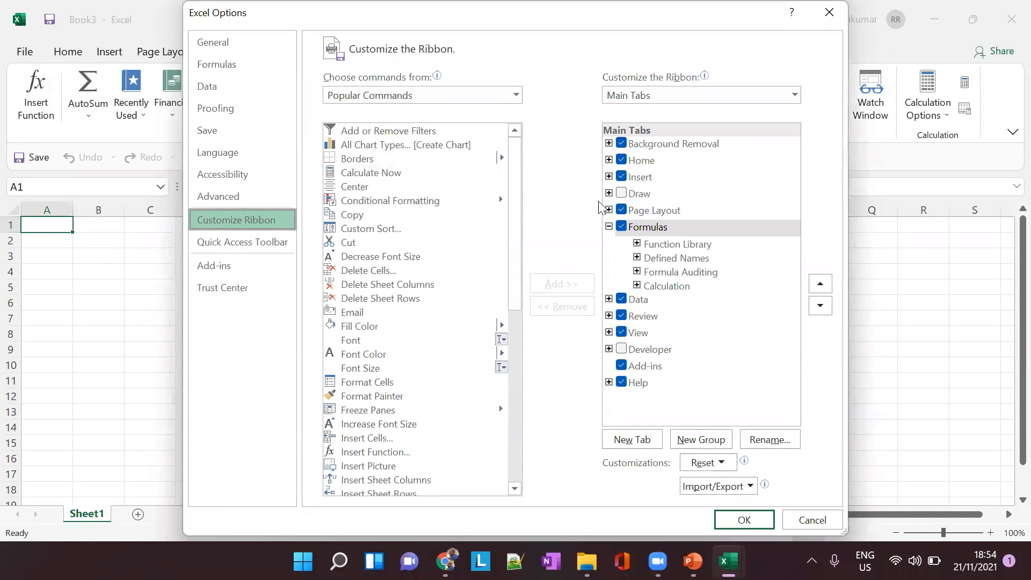
scroll(386, 334, "down", 2)
scroll(387, 333, "up", 2)
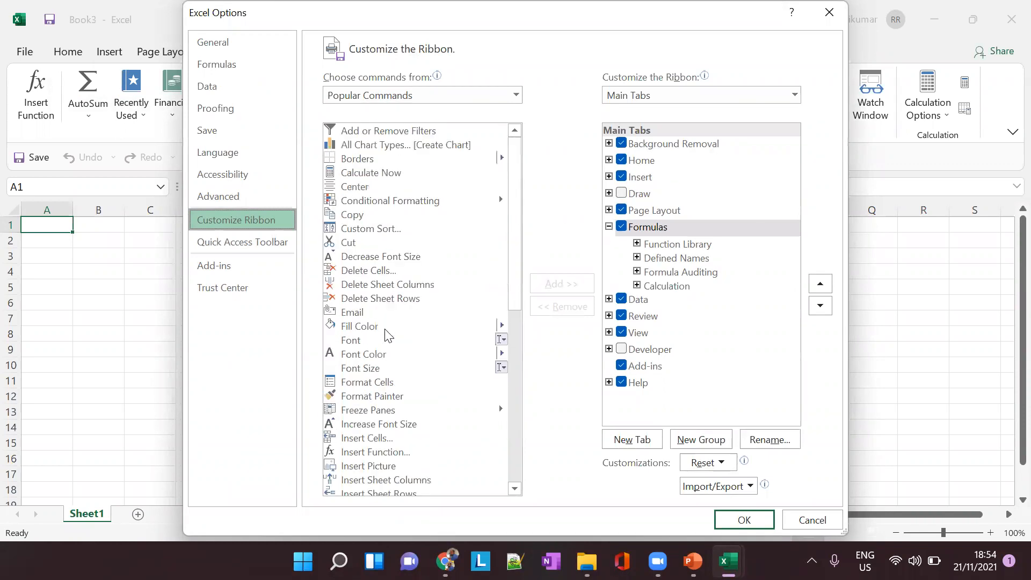
left_click(356, 354)
left_click(558, 283)
left_click(510, 325)
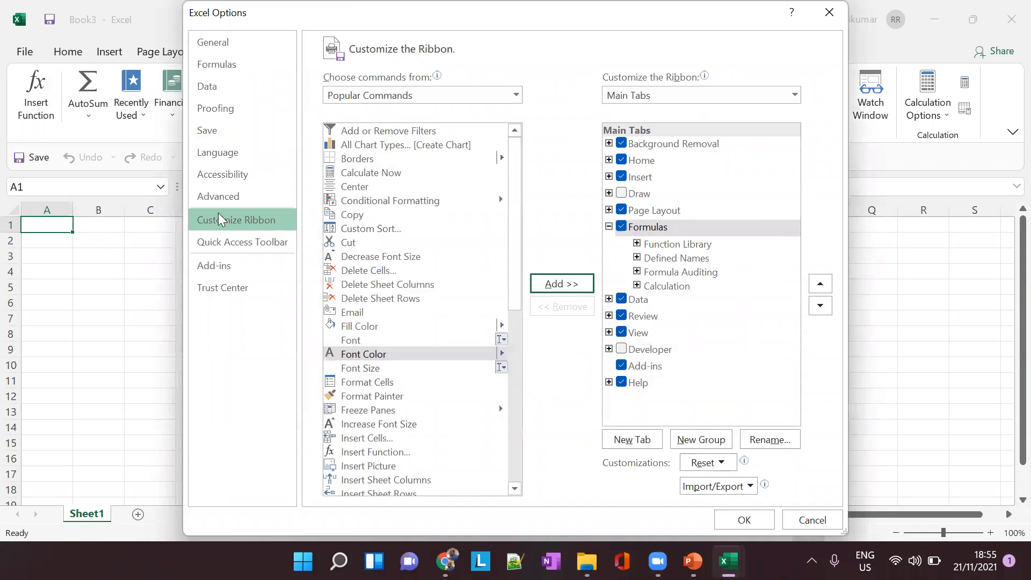
- Add the Font Color command from the popular commands to the Quick Access Toolbar and apply the change
left_click(256, 241)
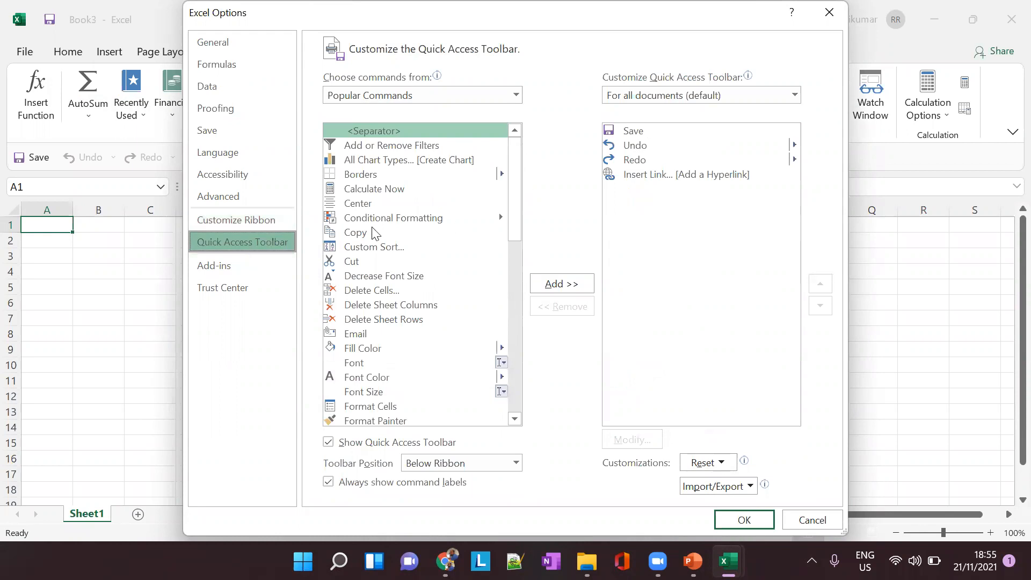
scroll(424, 299, "down", 2)
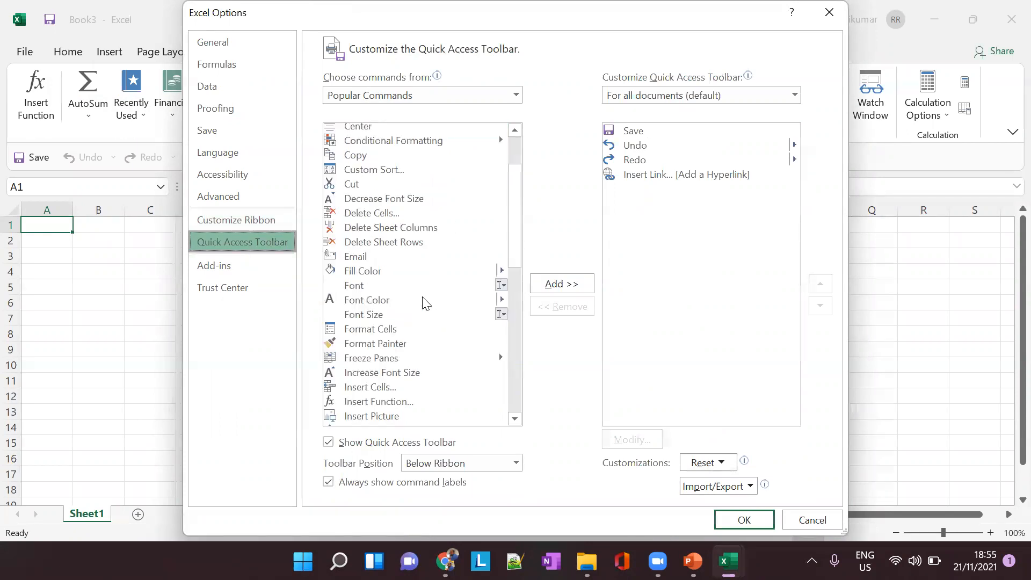
left_click(375, 299)
left_click(555, 284)
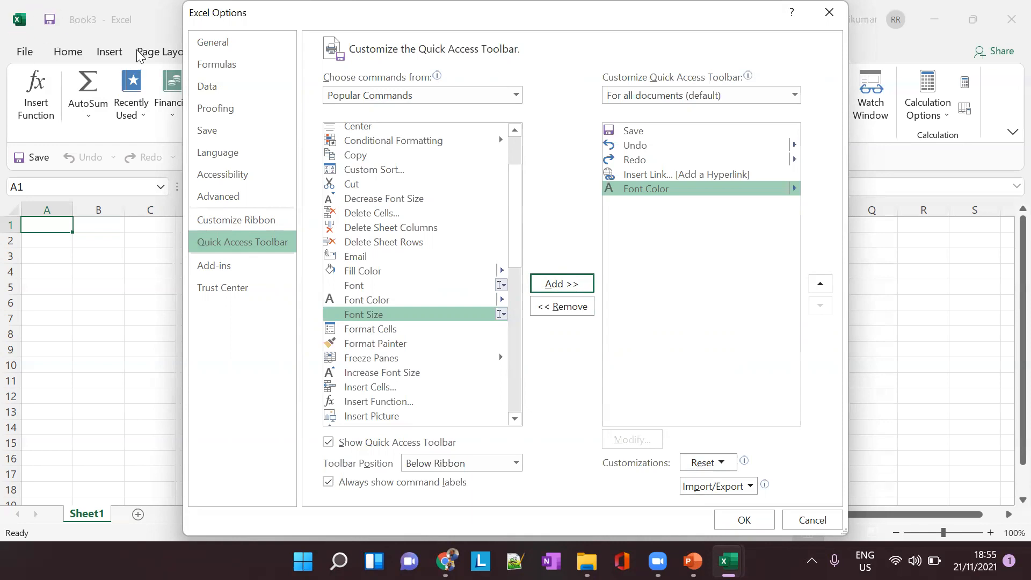
left_click(744, 519)
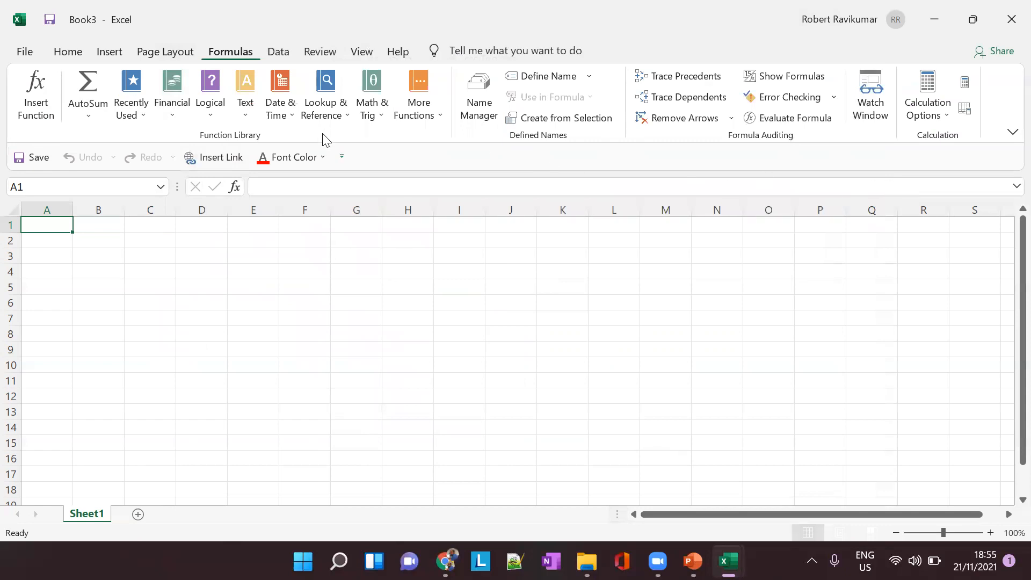
- Show the Quick Access Toolbar's customization choices, and open and close the Save dialog for Book3 without saving
left_click(341, 156)
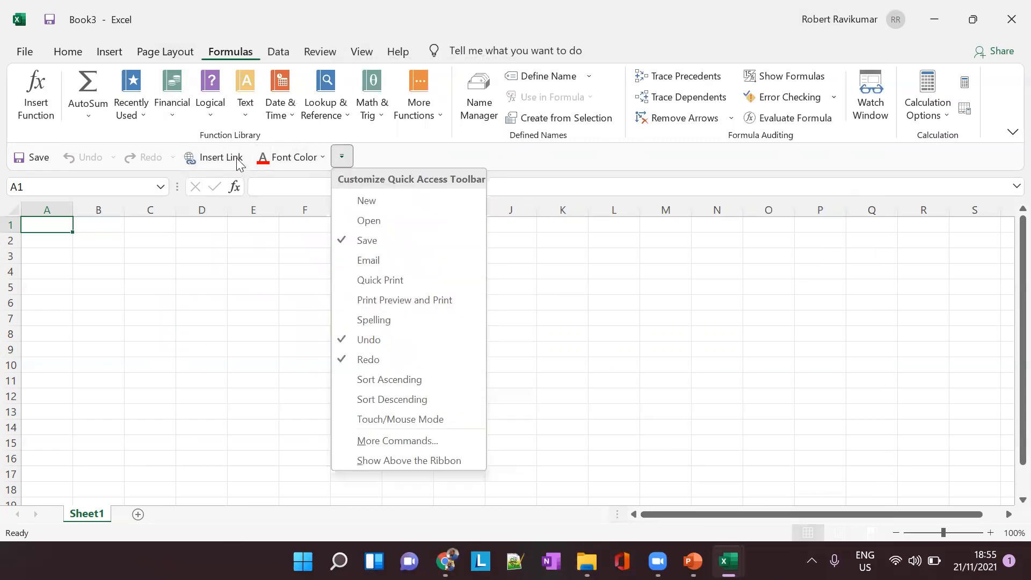
left_click(49, 21)
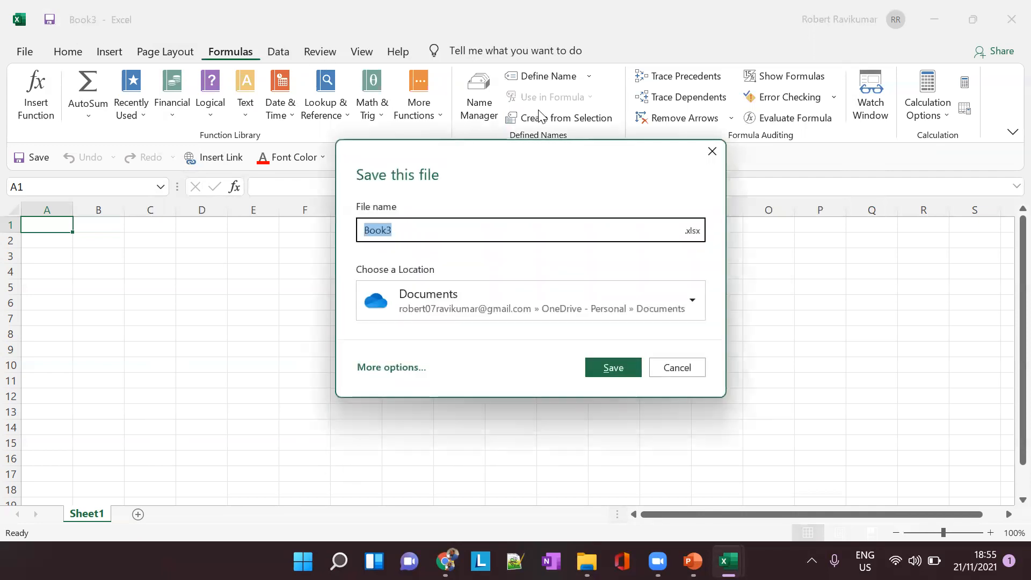
left_click(711, 151)
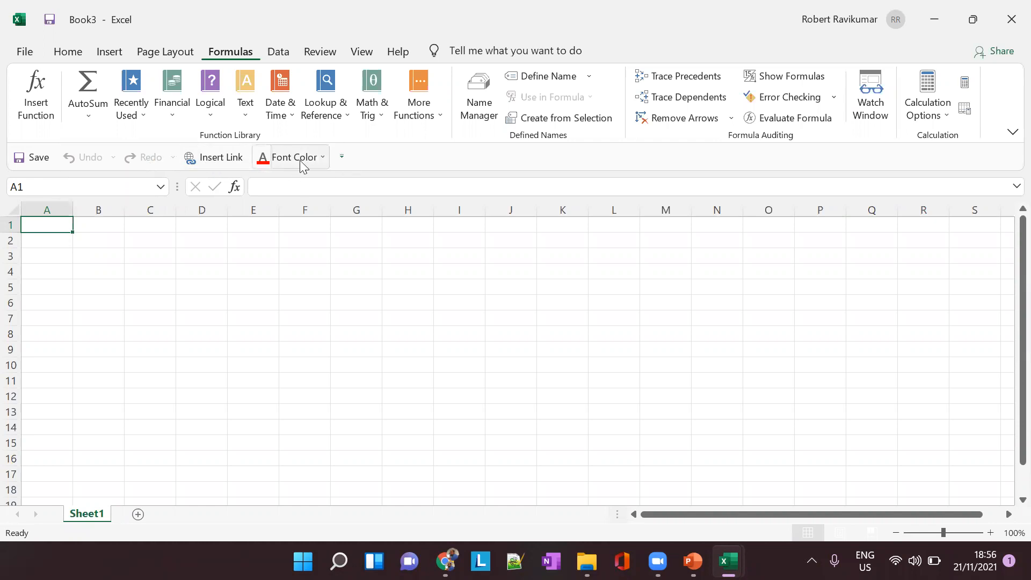
- Remove the Font Color command from the Quick Access Toolbar through its full customization settings and apply the change
right_click(369, 156)
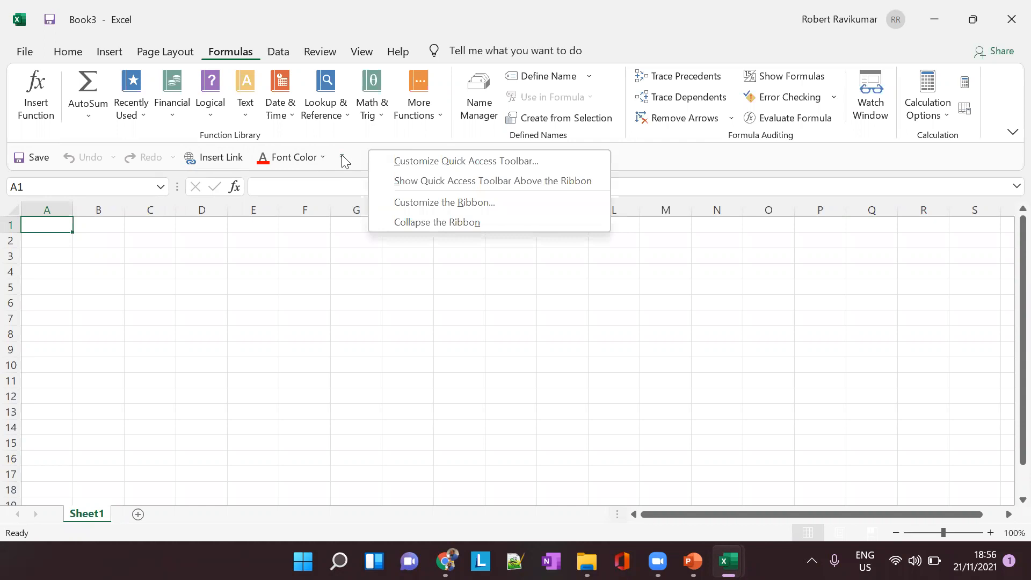
left_click(341, 155)
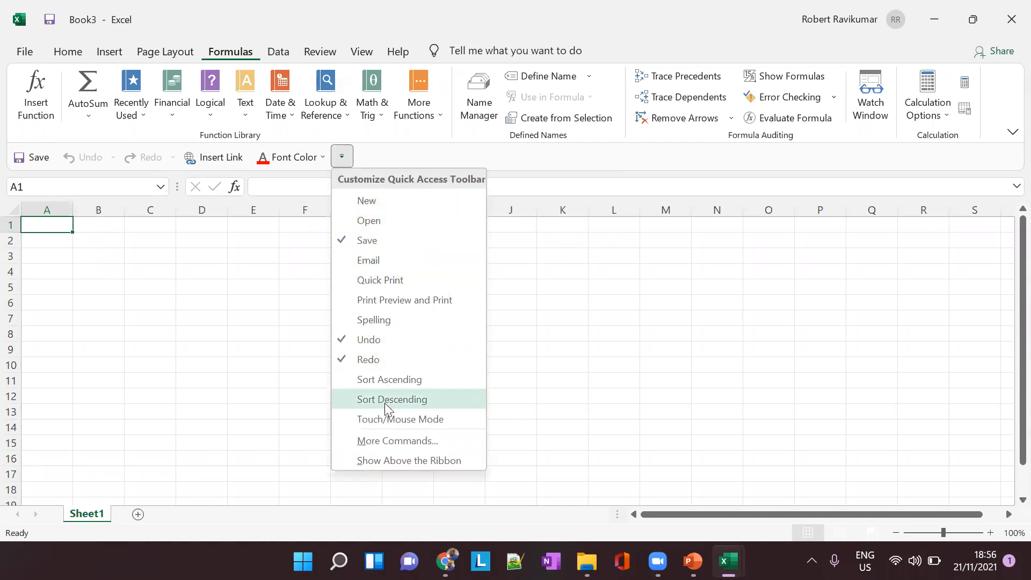
left_click(387, 440)
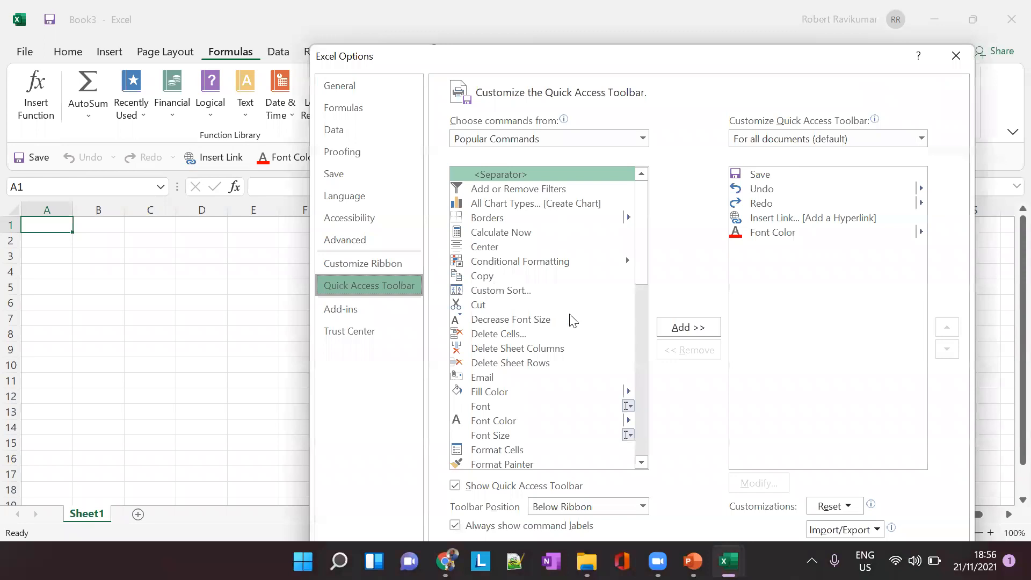
left_click(797, 235)
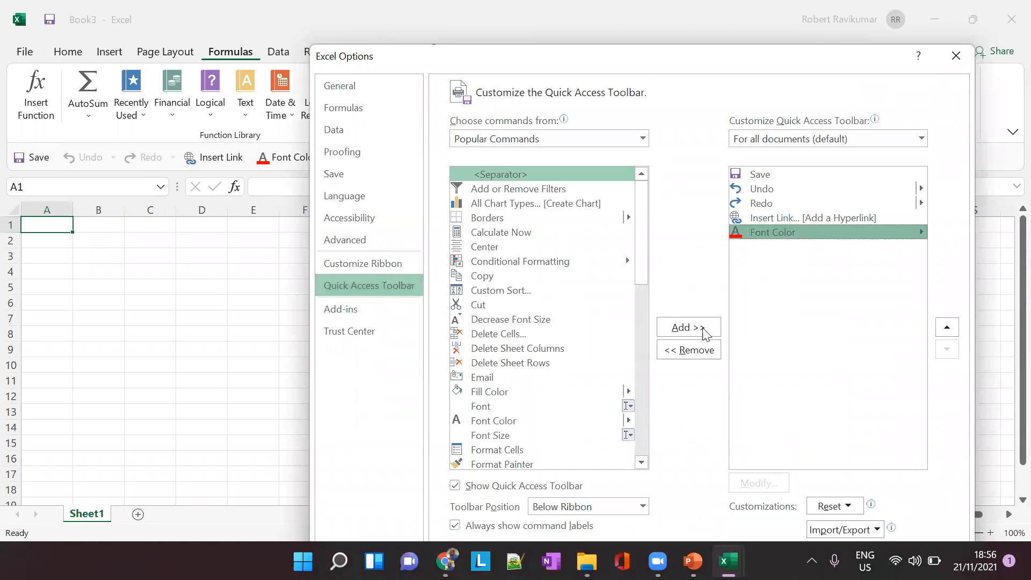
left_click(685, 352)
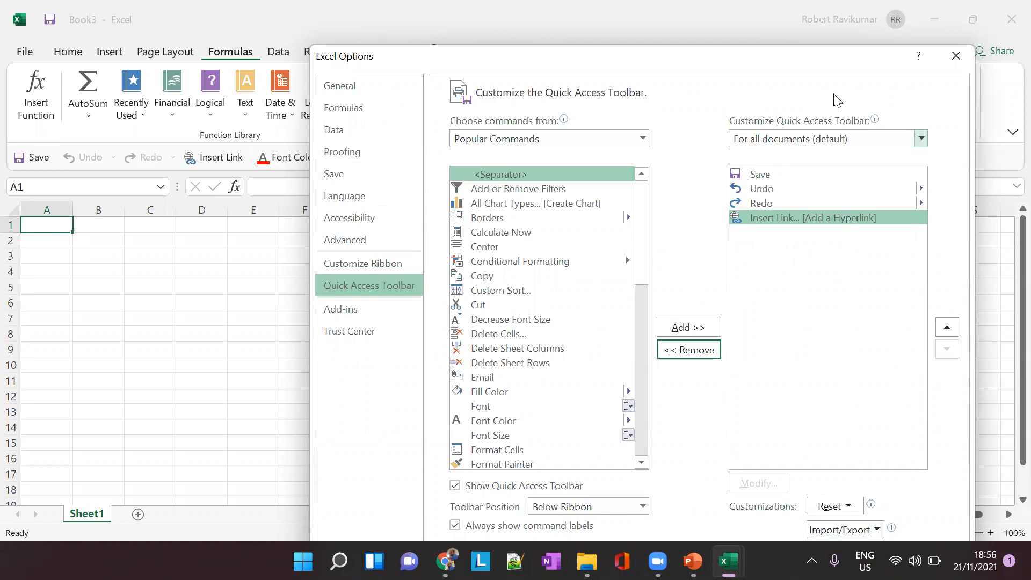
left_click_drag(808, 51, 794, 6)
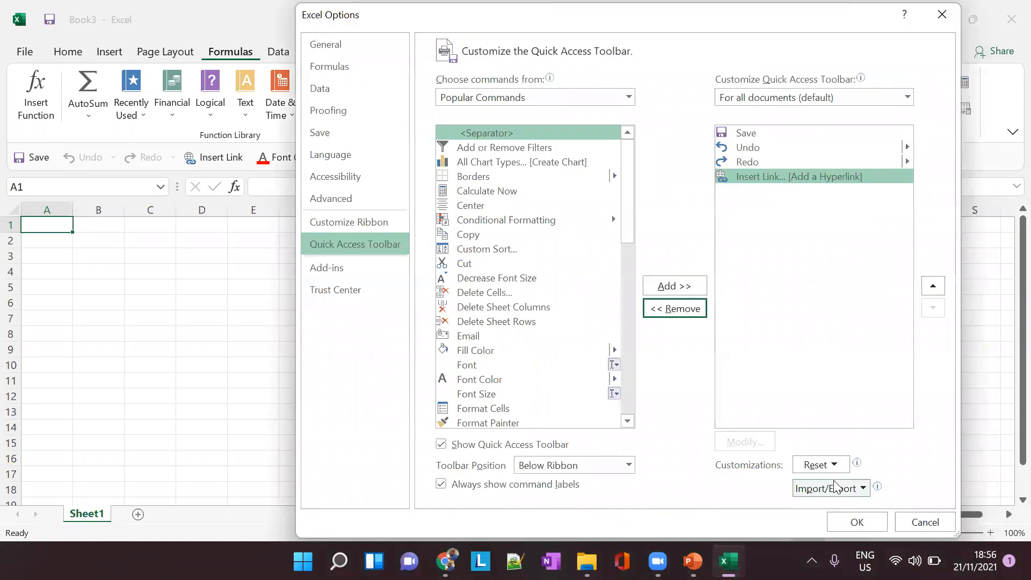
left_click(855, 522)
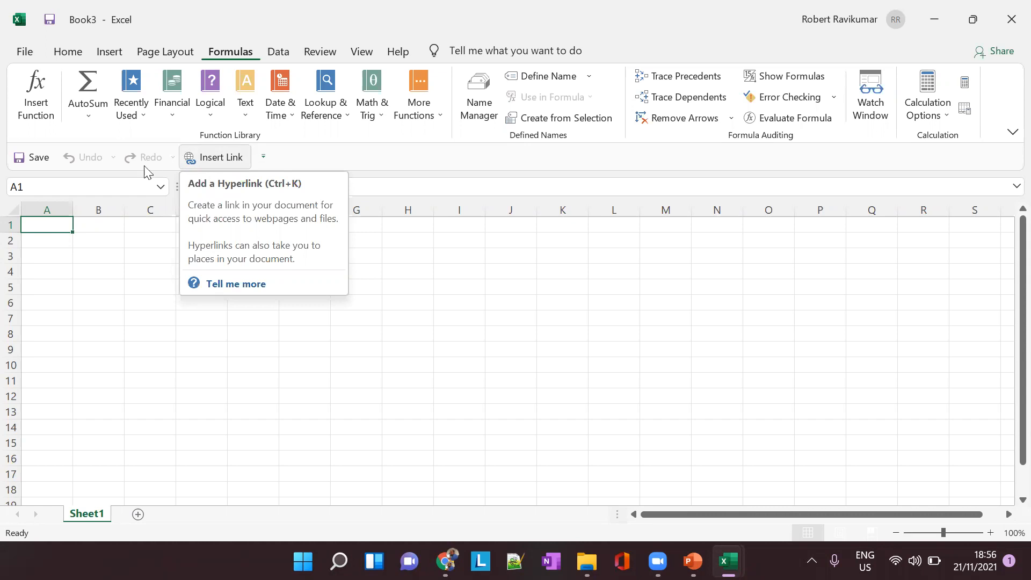
left_click(445, 561)
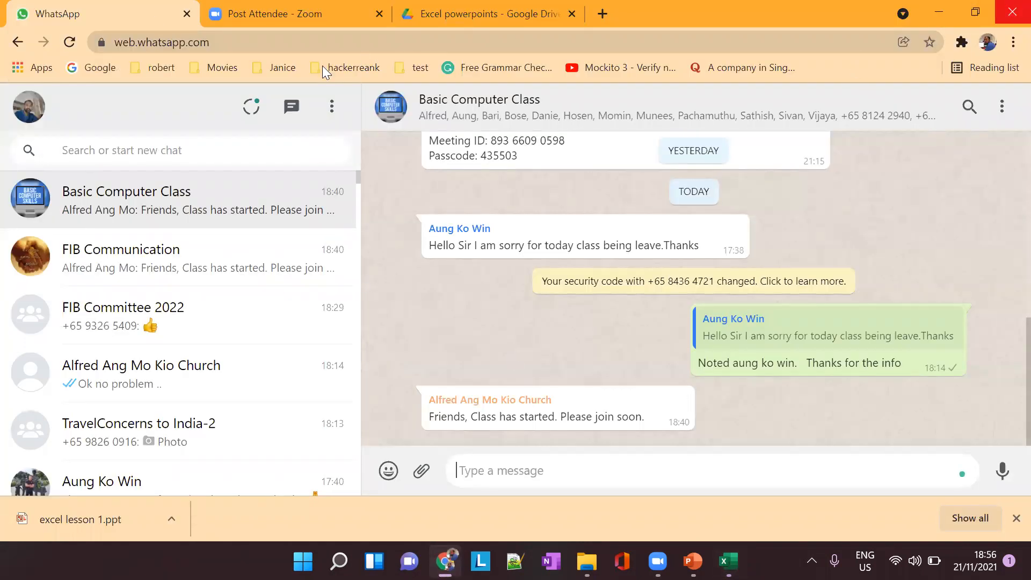
left_click(446, 561)
left_click(439, 547)
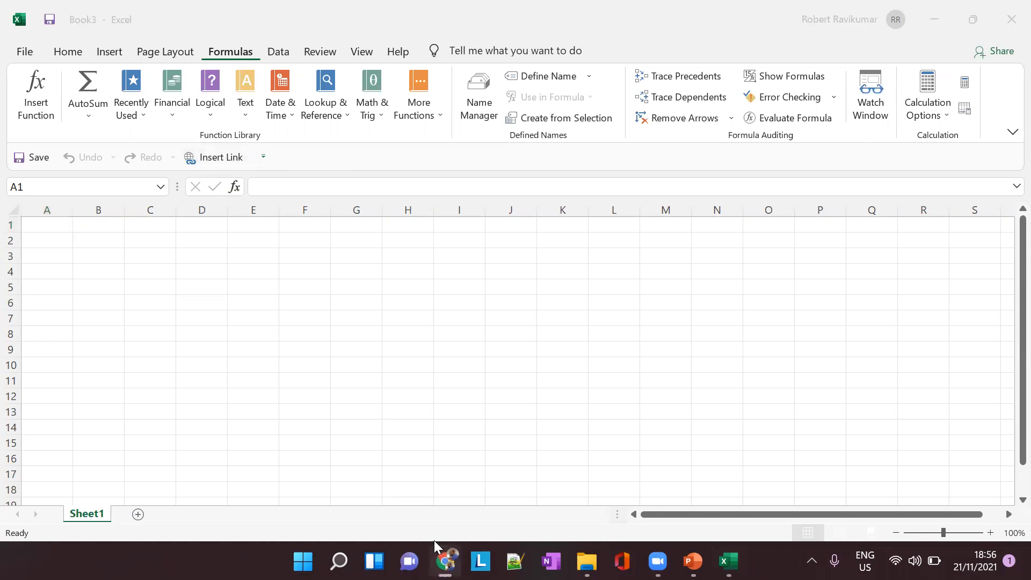
left_click_drag(434, 540, 406, 511)
left_click(405, 513)
- Switch to the PowerPoint lesson and review slide 6 on the Ribbon and Tell me box, and display slide 7
left_click(693, 560)
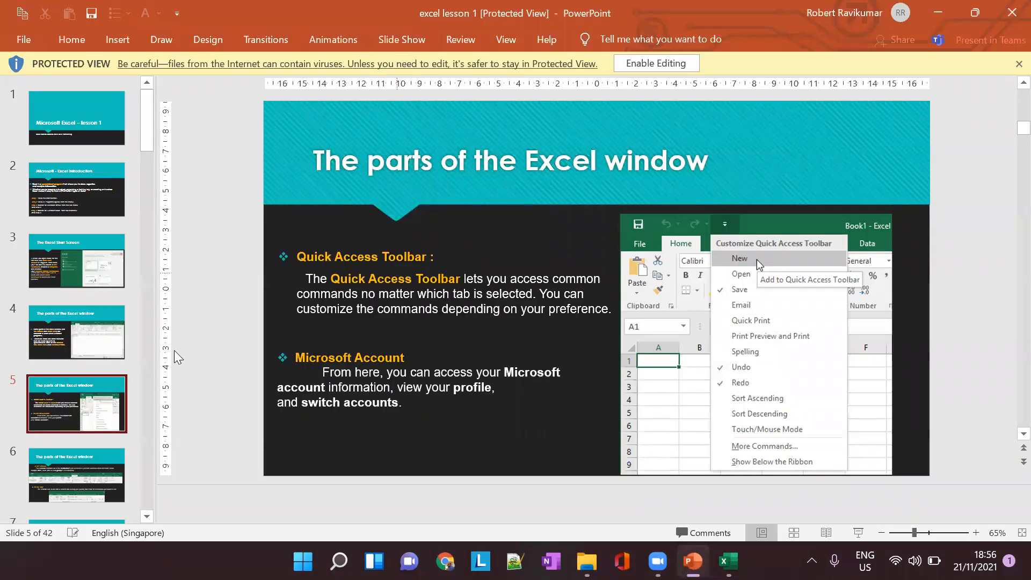
scroll(85, 449, "down", 2)
left_click(66, 385)
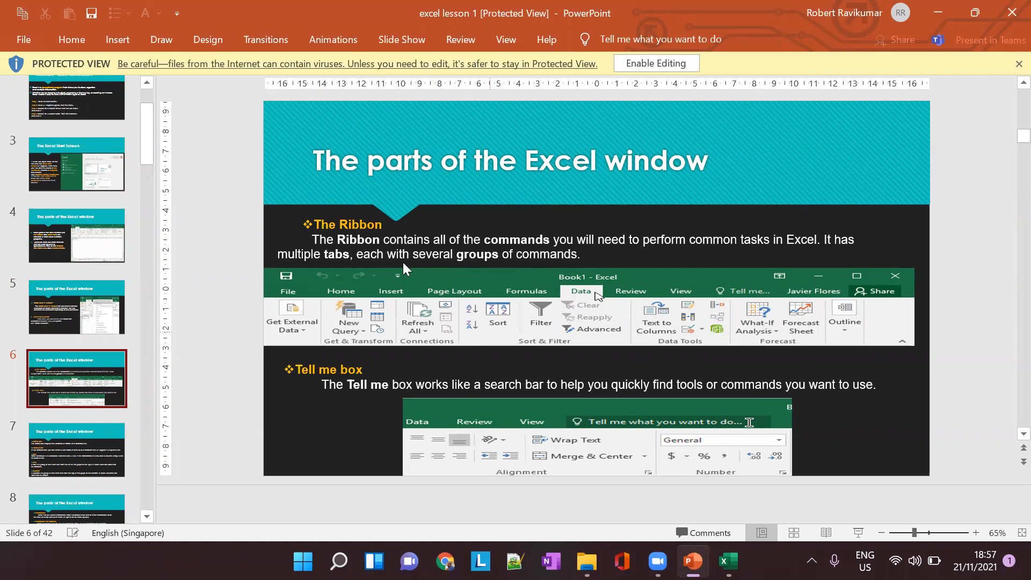
left_click(74, 436)
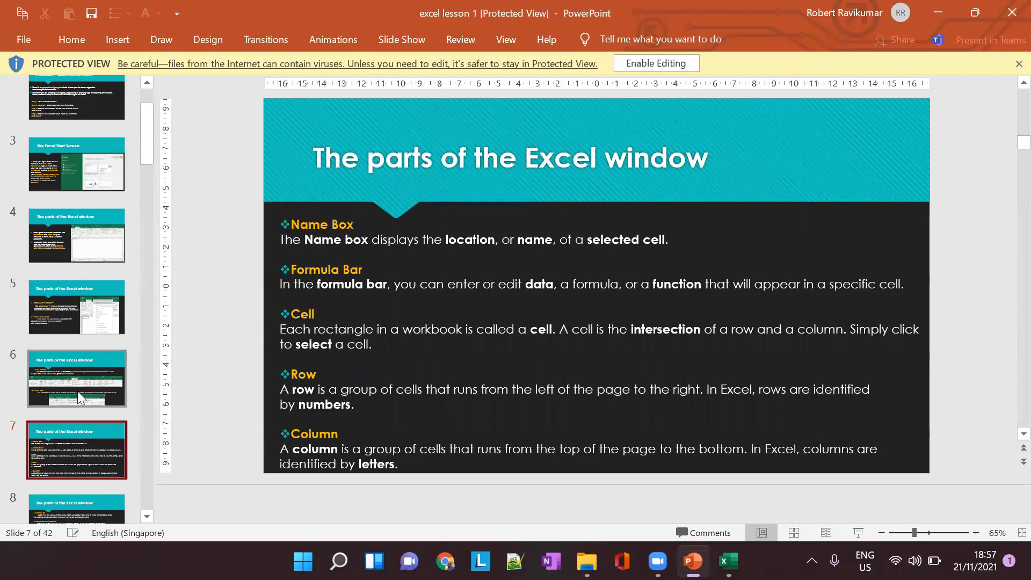
- Return to Book3 in Excel and copy cell A1 by searching "cop" in the Tell me box and running Copy
left_click(728, 561)
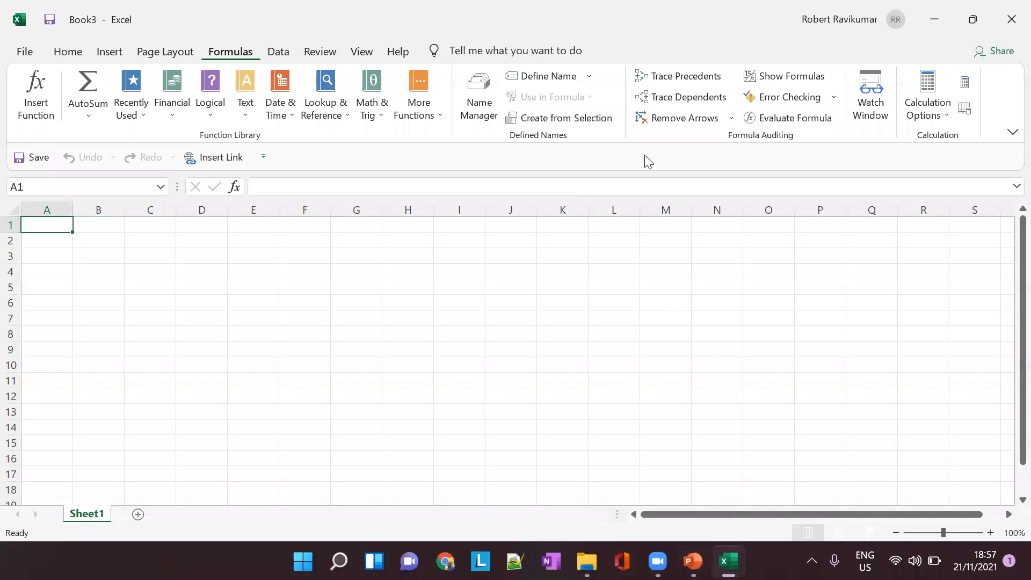
left_click(486, 50)
type("cop")
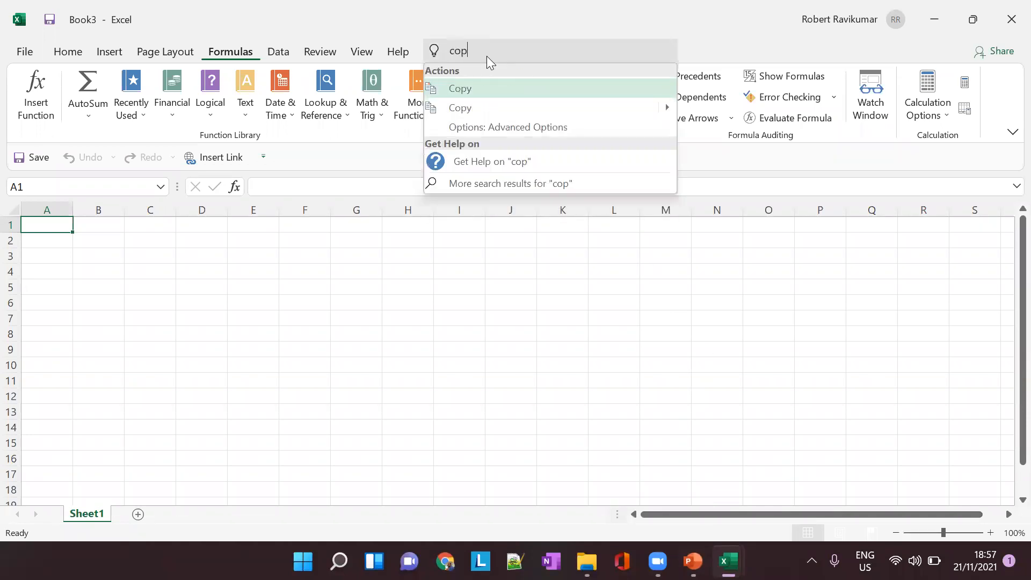
key("Return")
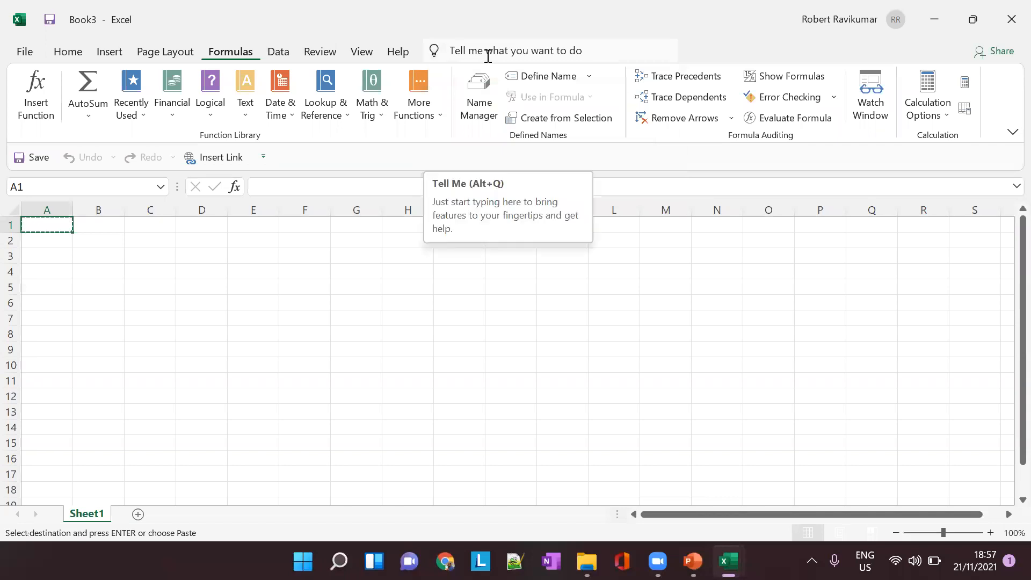
- Run Insert Table from the Tell me box's recently used actions and dismiss the Create Table dialog
left_click(488, 56)
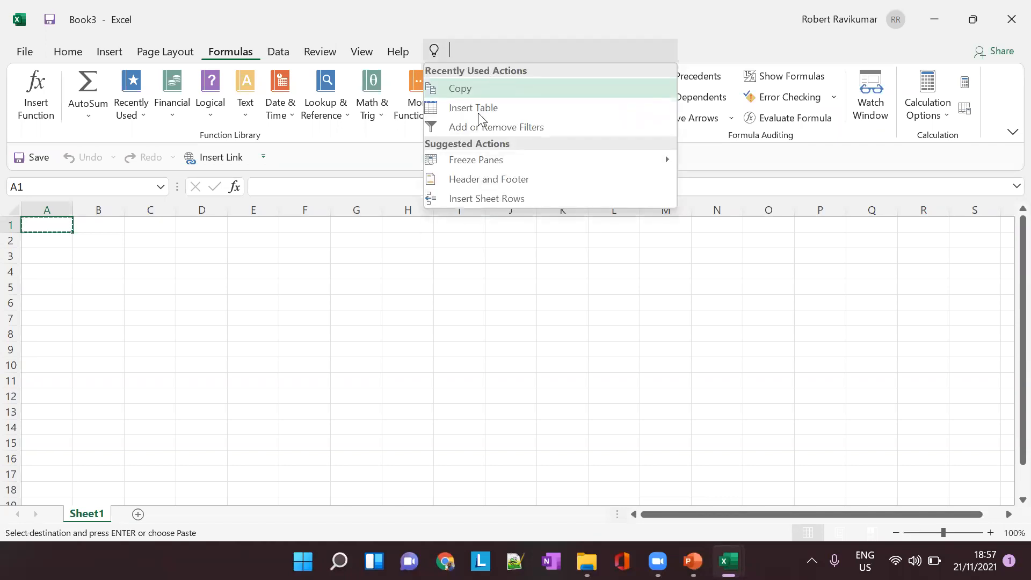
left_click(473, 108)
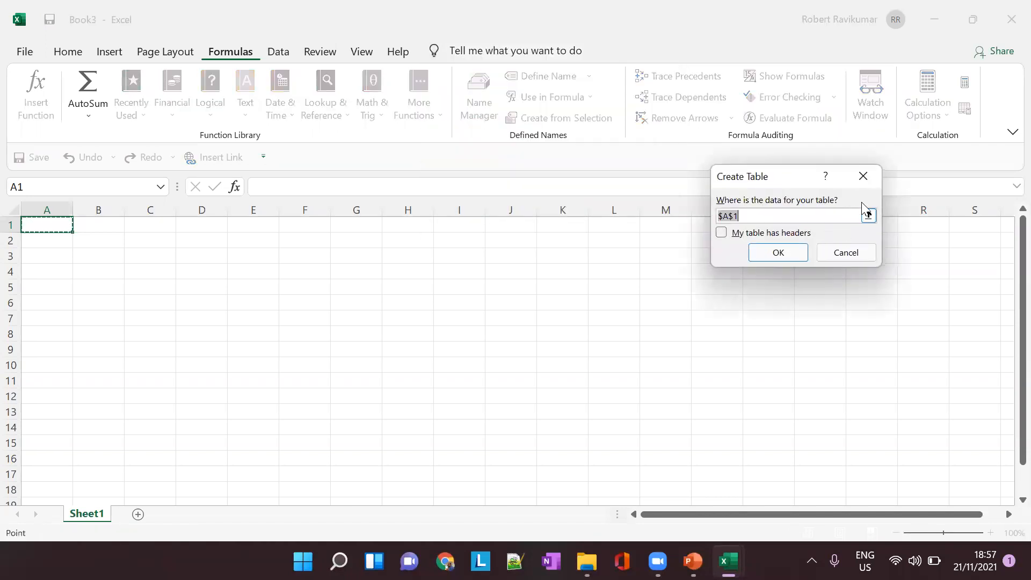
left_click(863, 177)
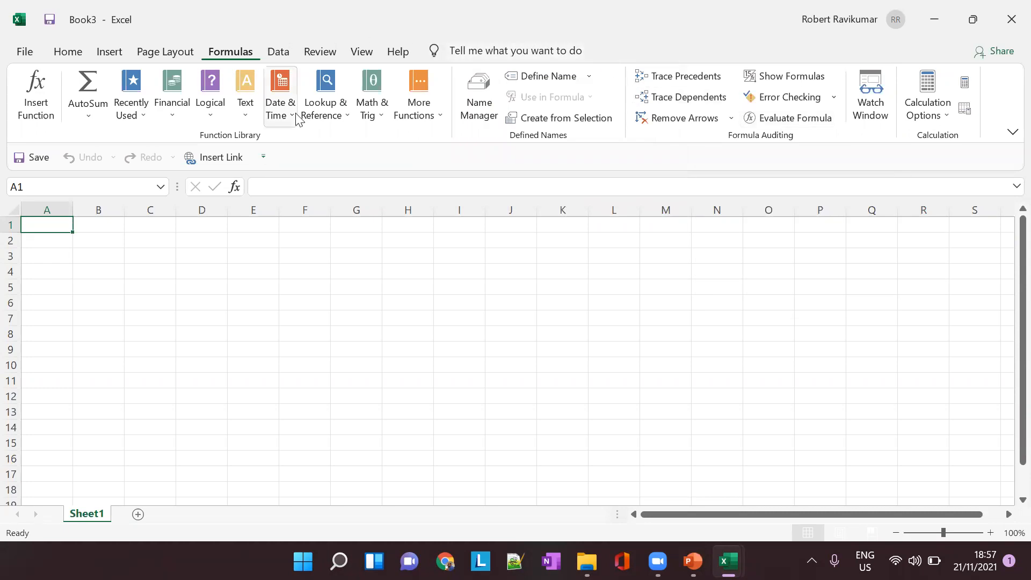
- Insert a table at cell A1 using the ribbon's Table command, without marking it as having headers
left_click(68, 52)
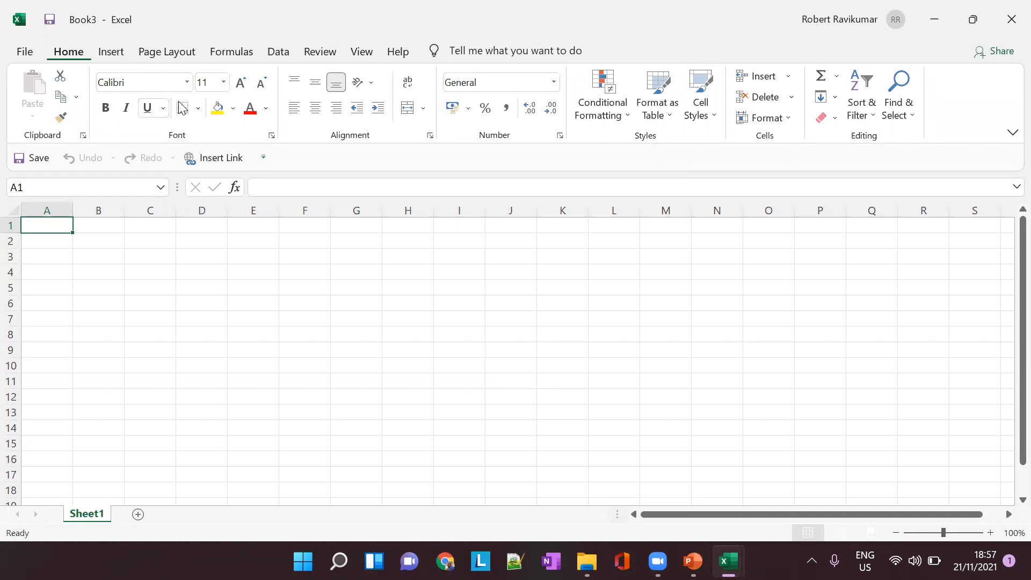
left_click(110, 53)
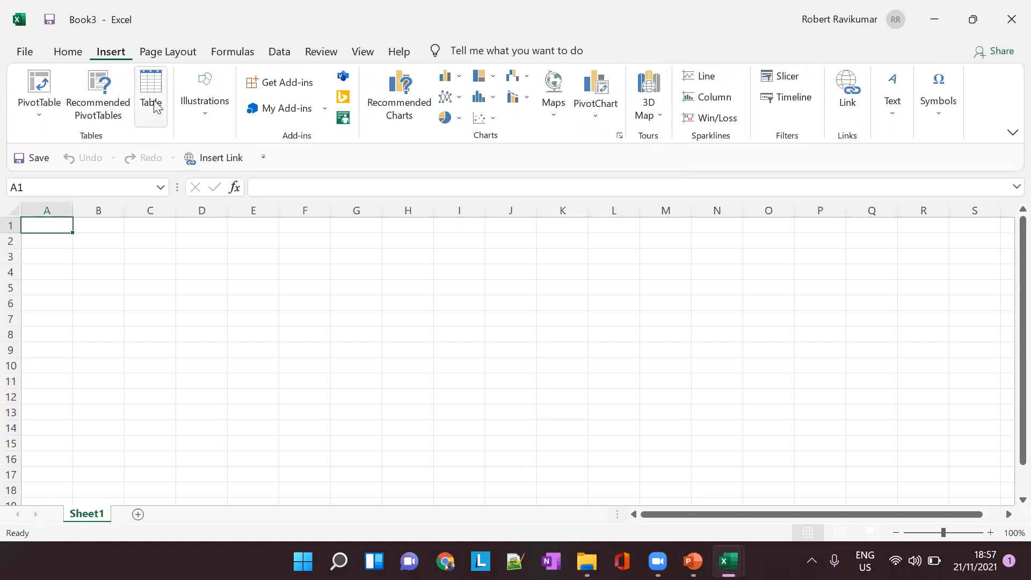
left_click(152, 102)
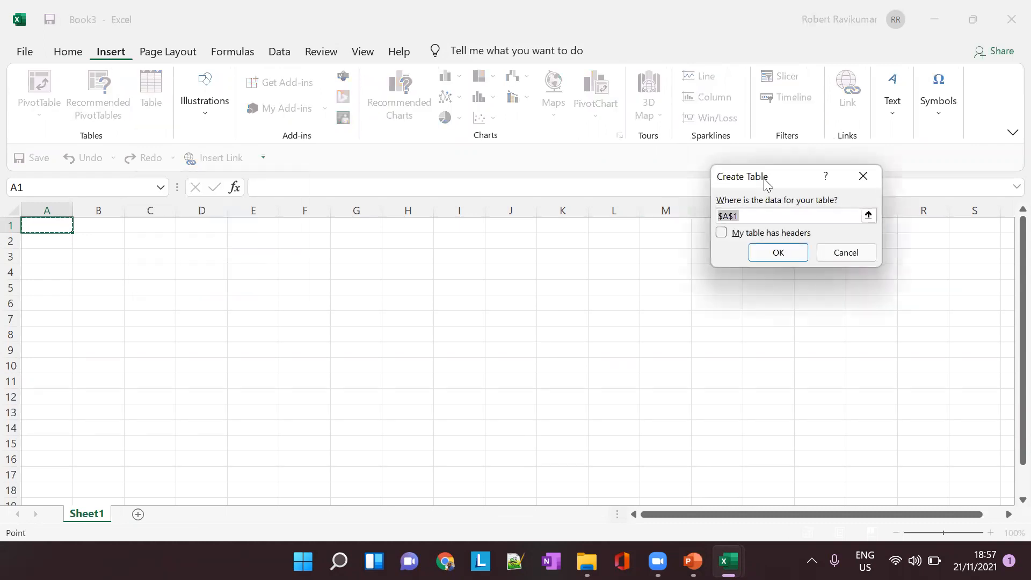
left_click(794, 252)
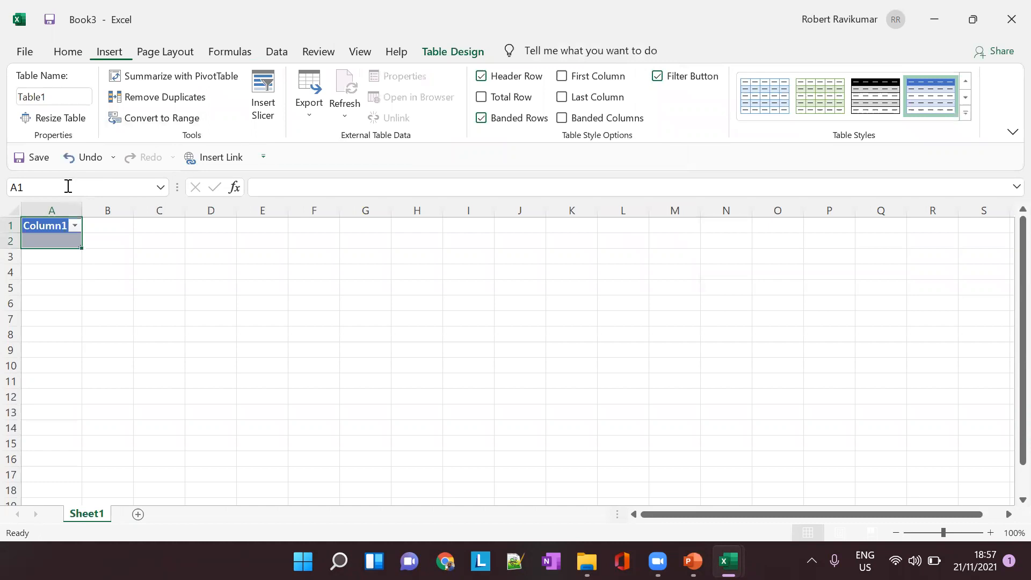
left_click(102, 225)
left_click(75, 225)
left_click(324, 313)
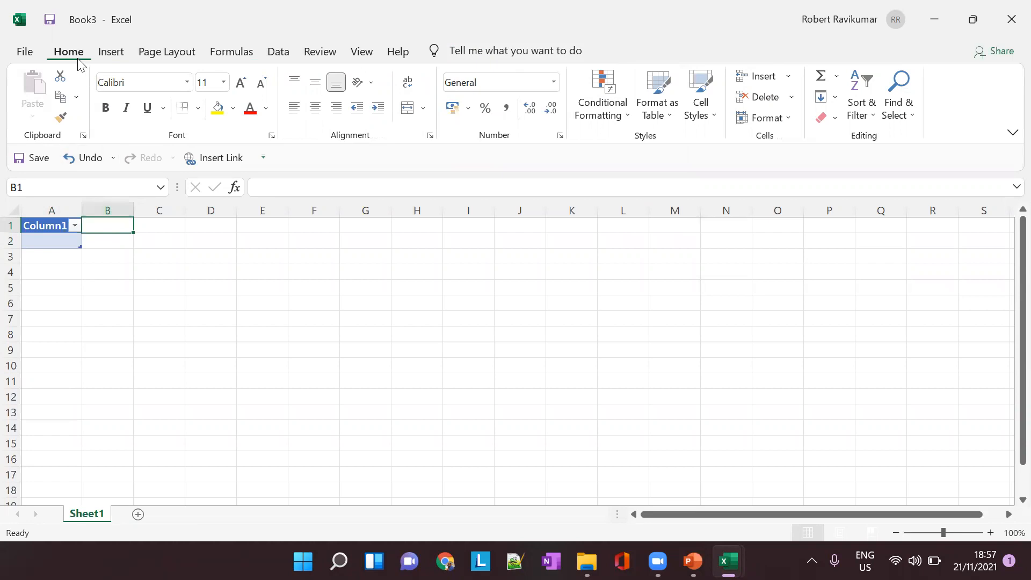
- Copy the table's header cell A1
right_click(59, 232)
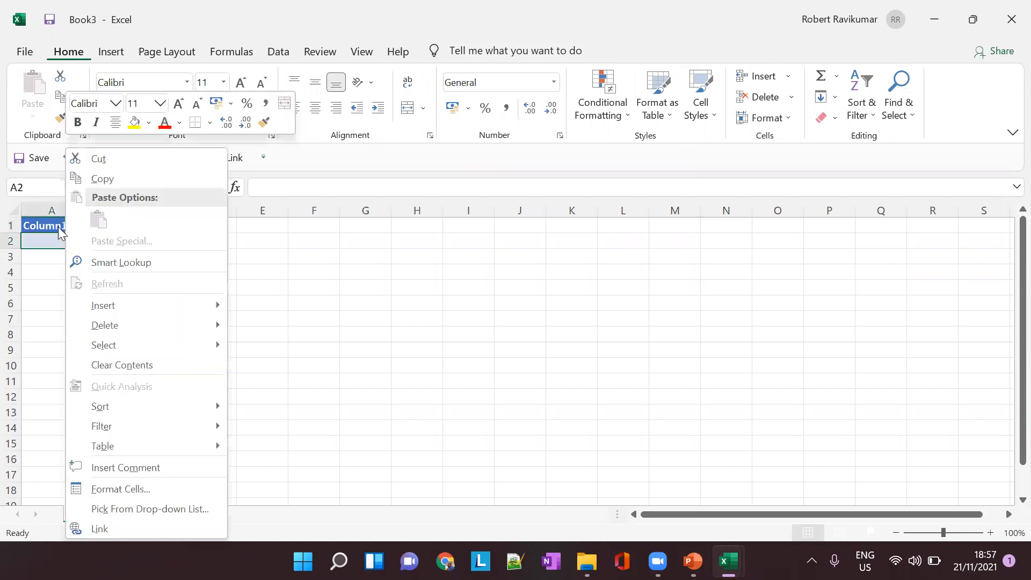
left_click(57, 227)
right_click(56, 227)
left_click(102, 178)
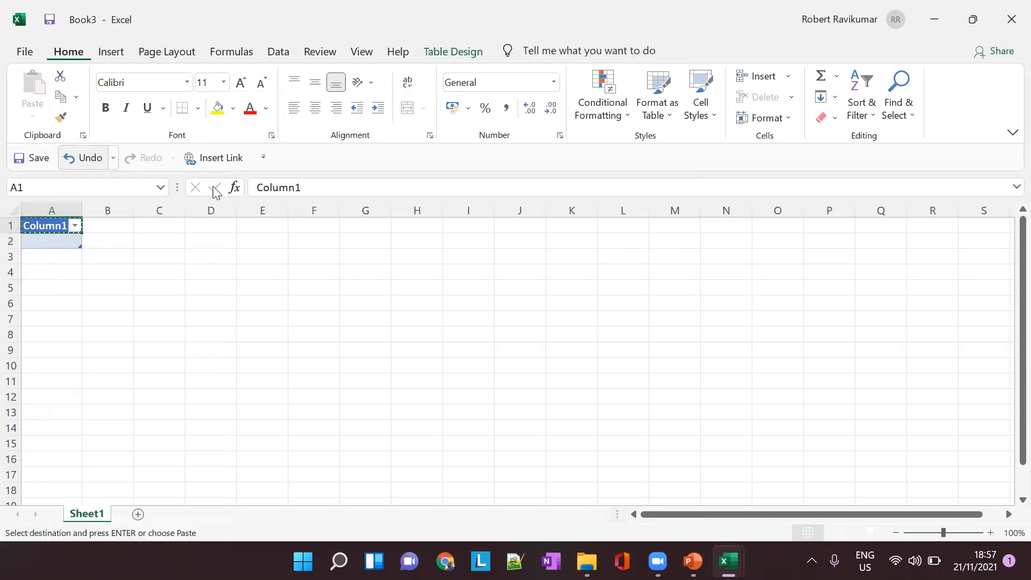
- Search for "table" in the Tell me box with the table header selected, and review the suggested actions without applying any
left_click(574, 50)
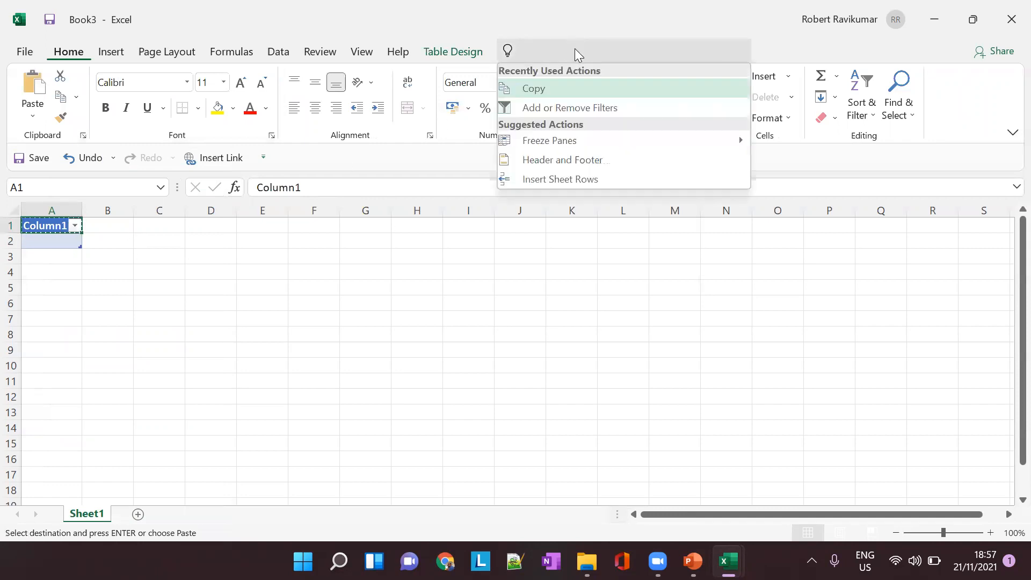
type("t")
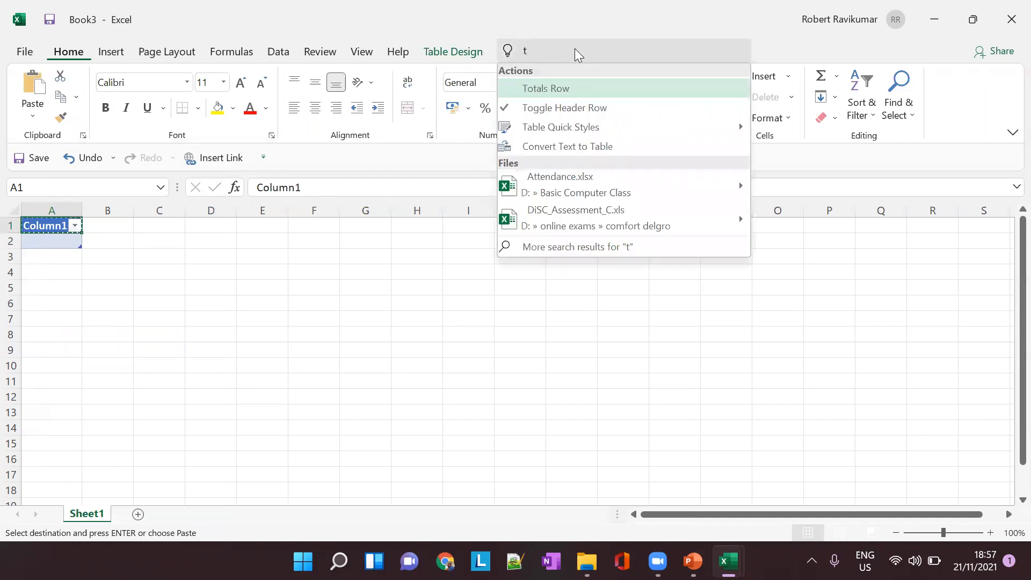
type("abel")
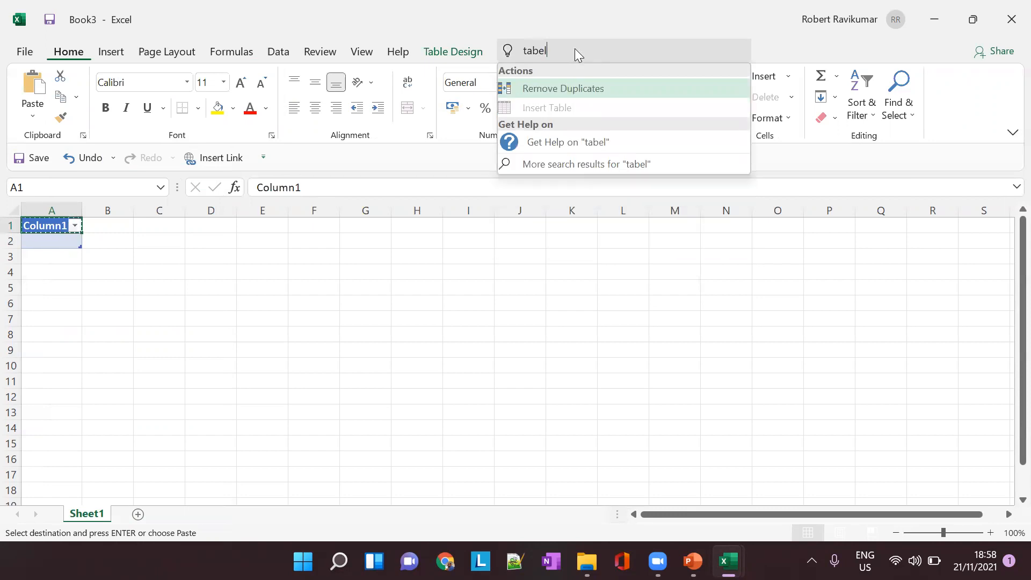
key("BackSpace")
key("BackSpace")
type("le")
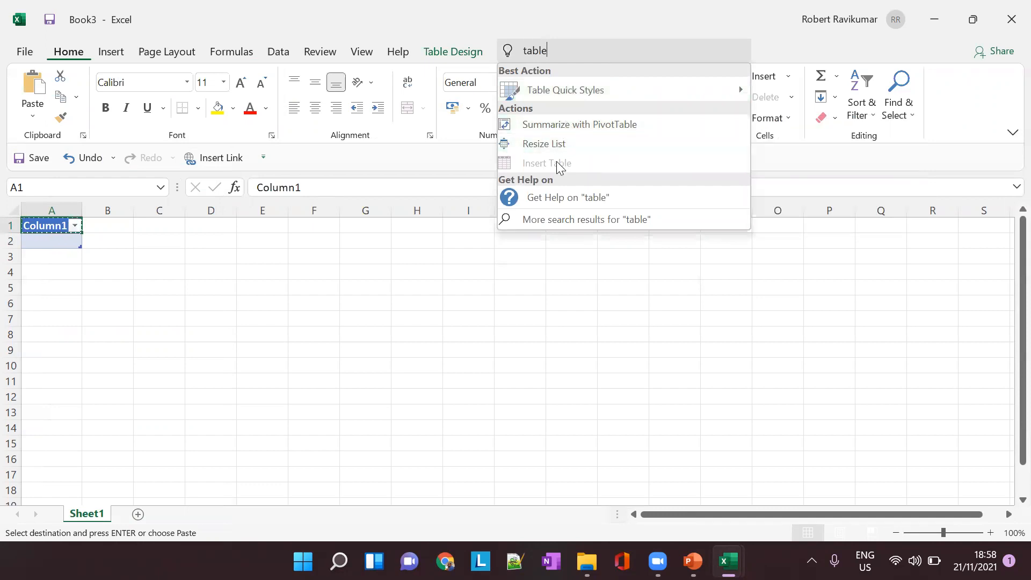
left_click(558, 95)
left_click(644, 370)
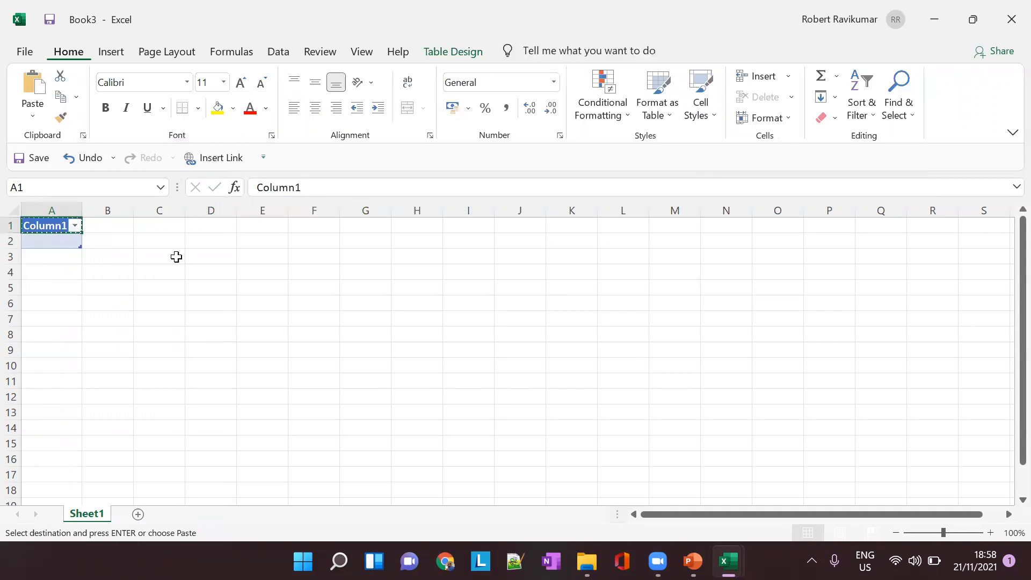
- Insert a second table at cell D5 by searching "table" in the Tell me box and running Insert Table
left_click(156, 257)
left_click(206, 291)
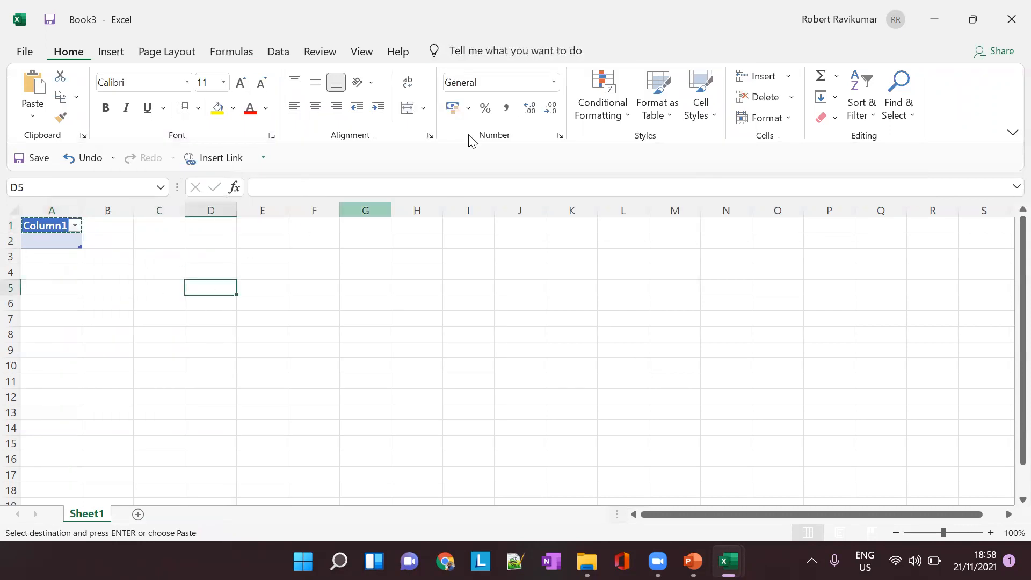
left_click(501, 57)
type("table")
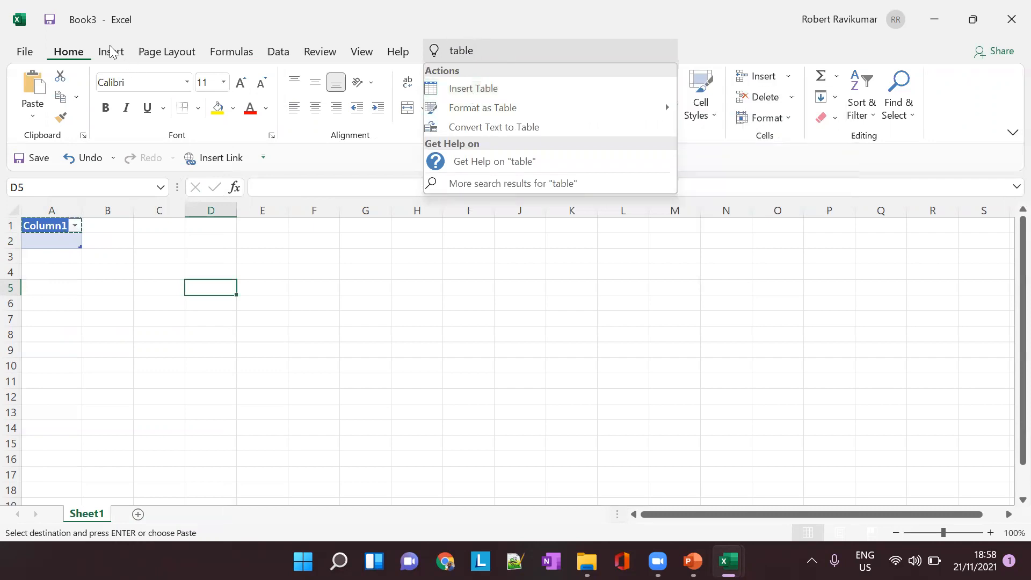
left_click(481, 89)
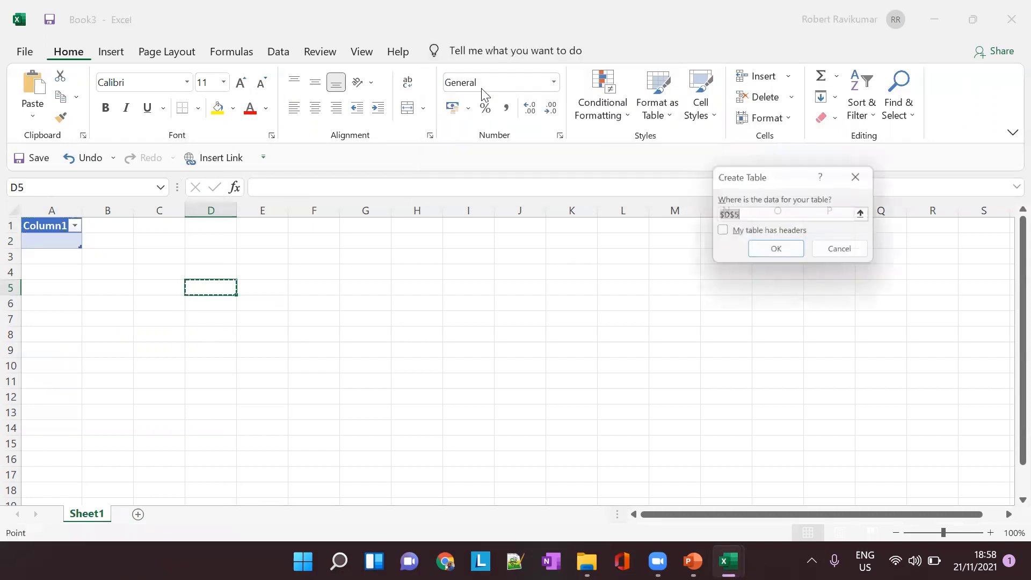
left_click(780, 254)
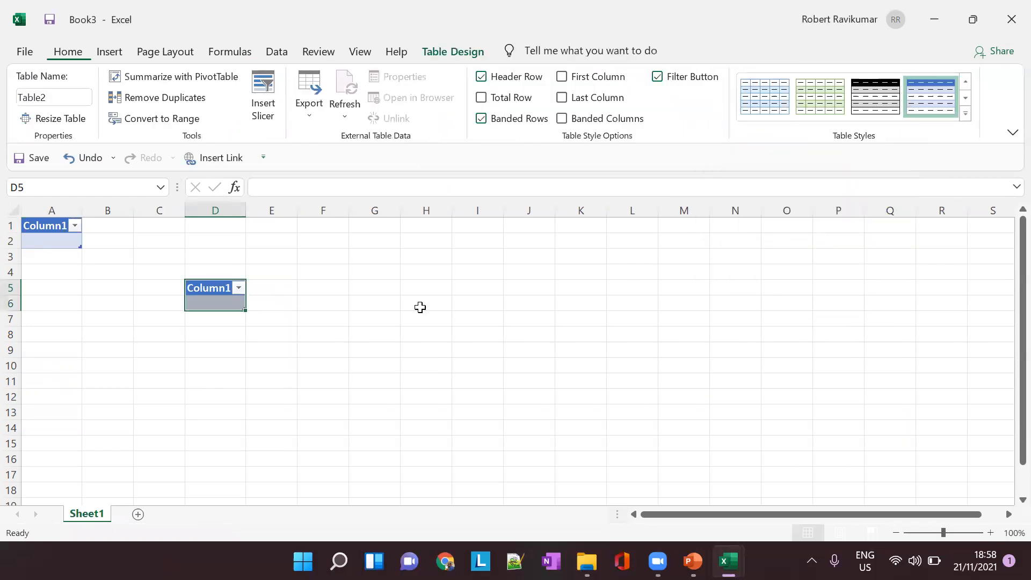
left_click(273, 300)
- Switch to the PowerPoint lesson, review slides 5 and 6, and display slide 7 on the Name Box, Formula Bar, cells, rows and columns
key("alt+Tab")
key("alt+Tab")
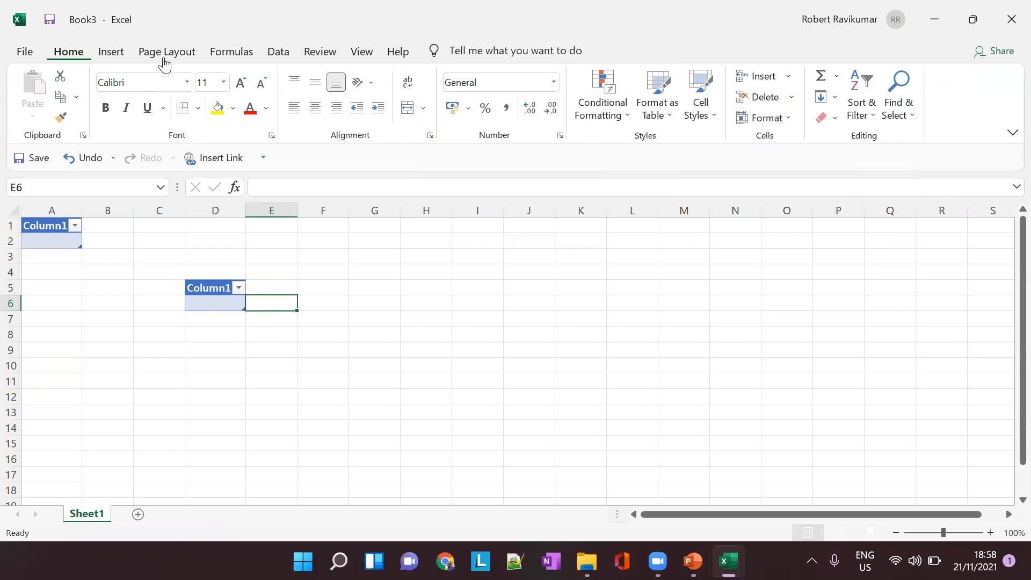
key("alt+Tab")
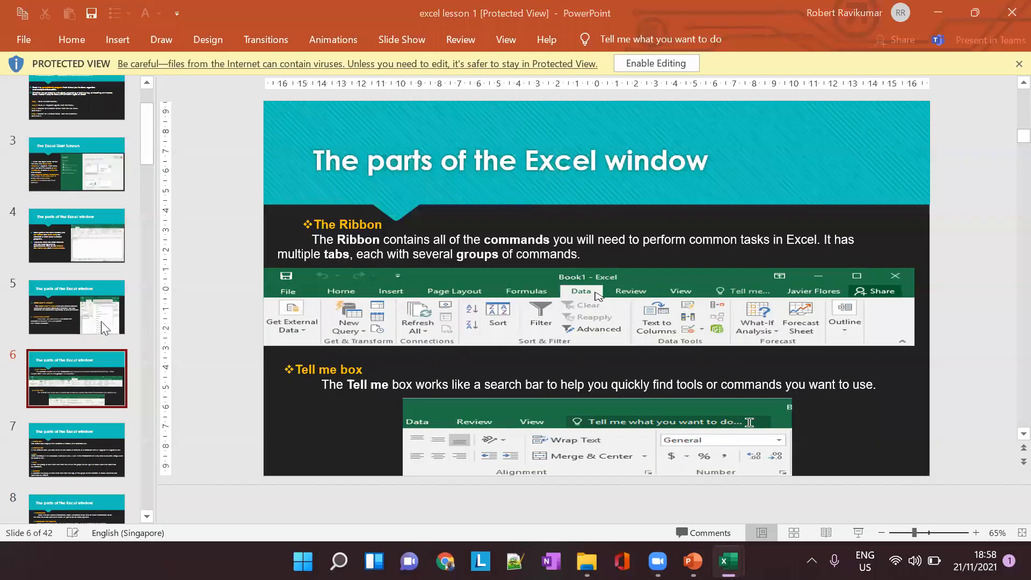
left_click(63, 304)
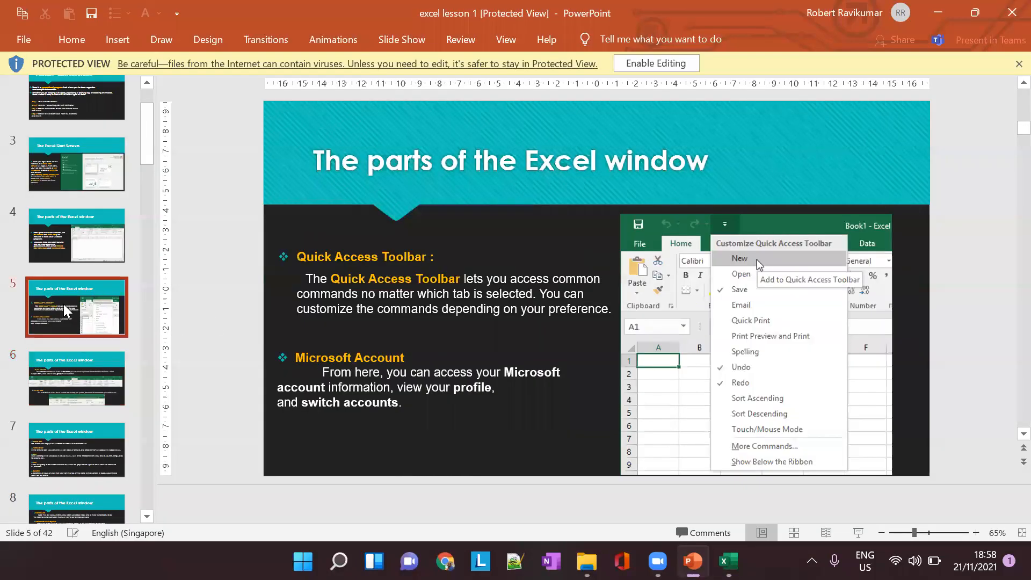
left_click(67, 387)
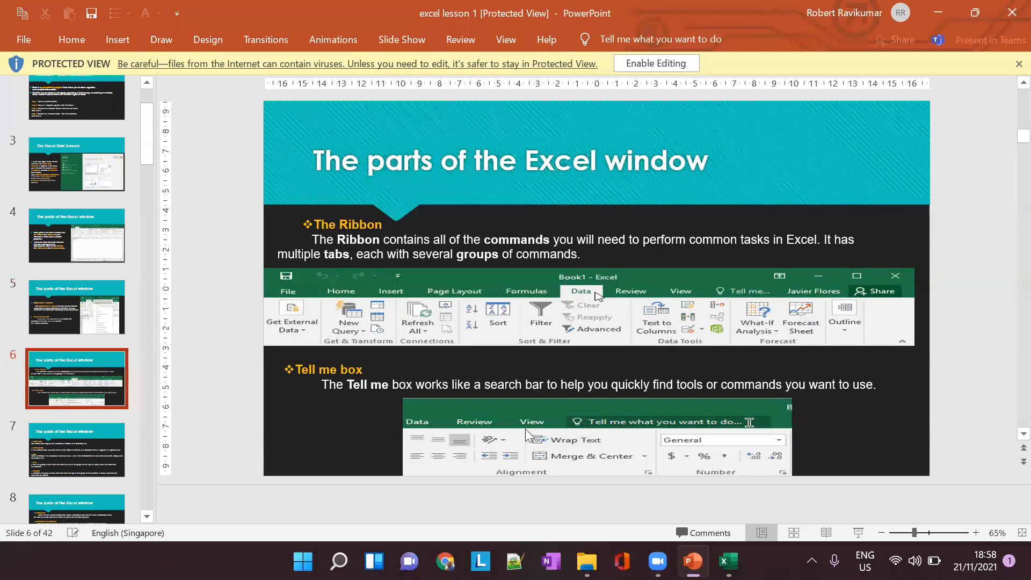
scroll(91, 430, "down", 2)
left_click(81, 380)
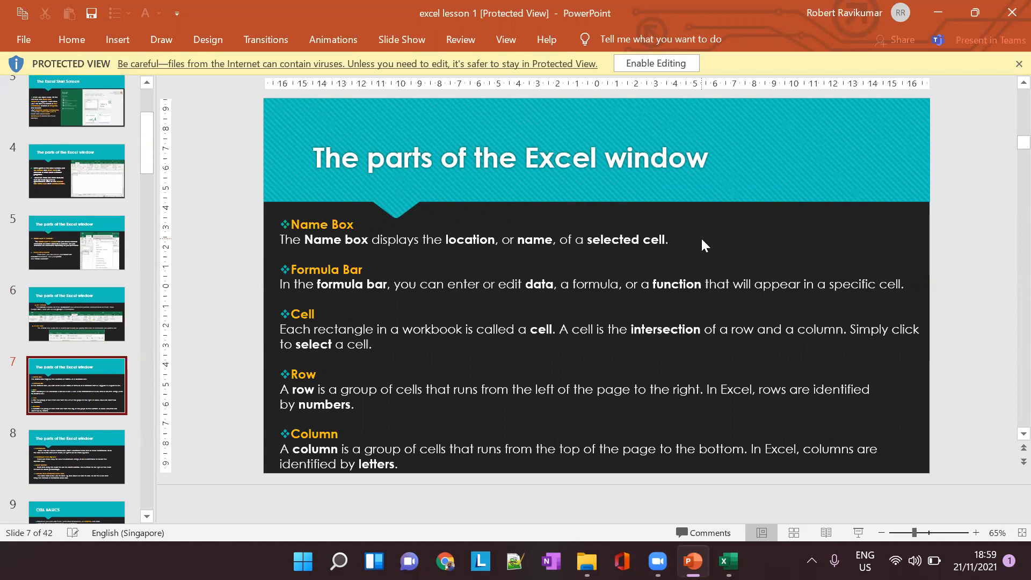
- Return to Book3 in Excel and delete both tables by clearing the entire sheet
key("alt+Tab")
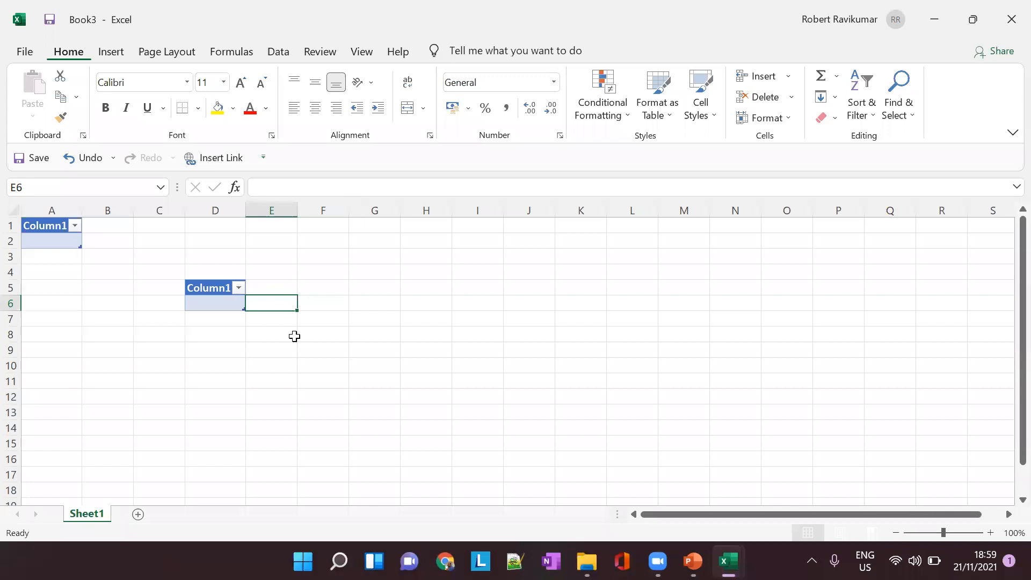
right_click(85, 513)
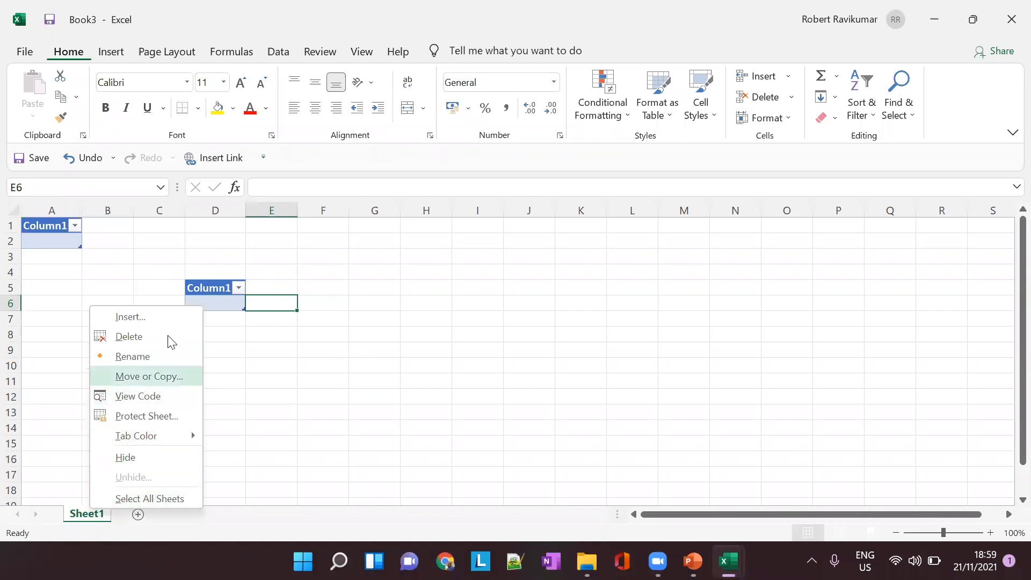
left_click(307, 357)
key("ctrl+a")
key("Delete")
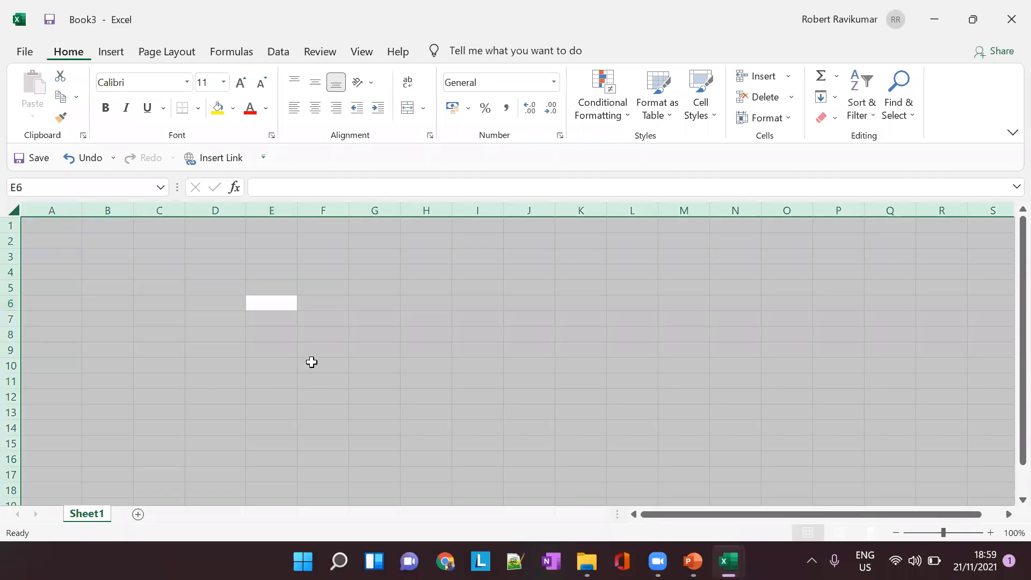
left_click(182, 277)
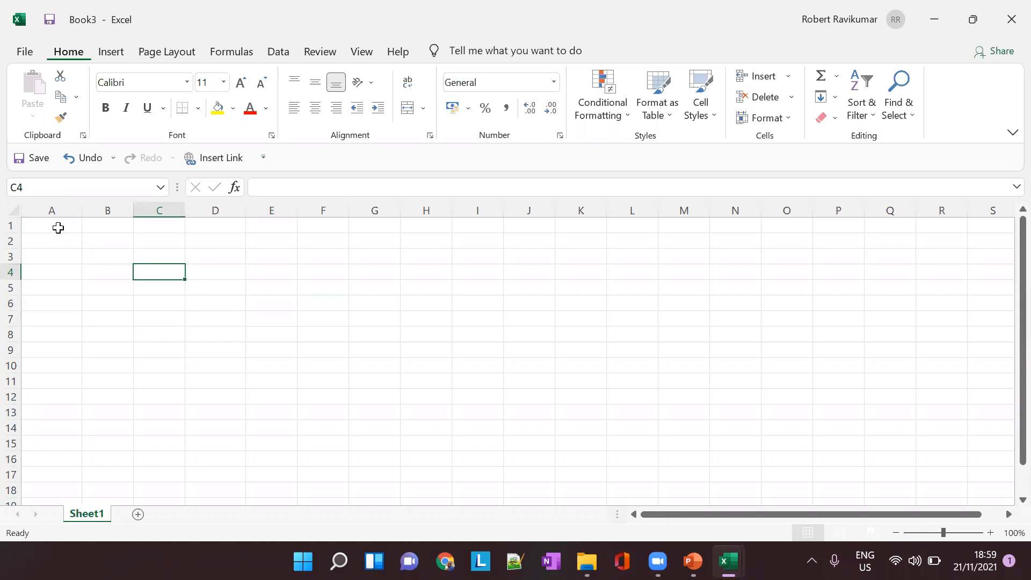
- Demonstrate selecting range A3:B17, cell A1, rows 3, 7 and 13, and columns A and D in turn
left_click_drag(52, 252, 99, 479)
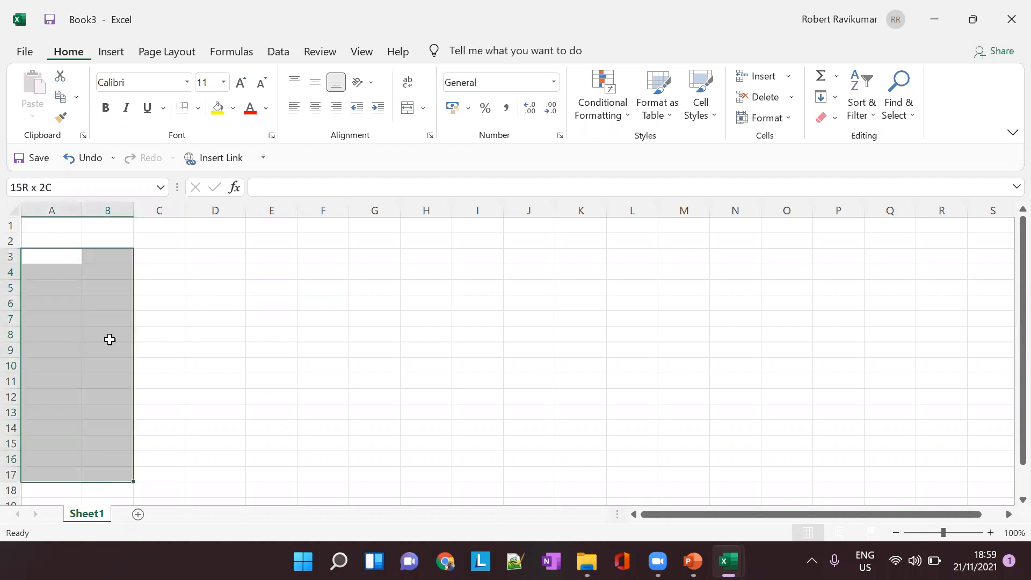
left_click(42, 222)
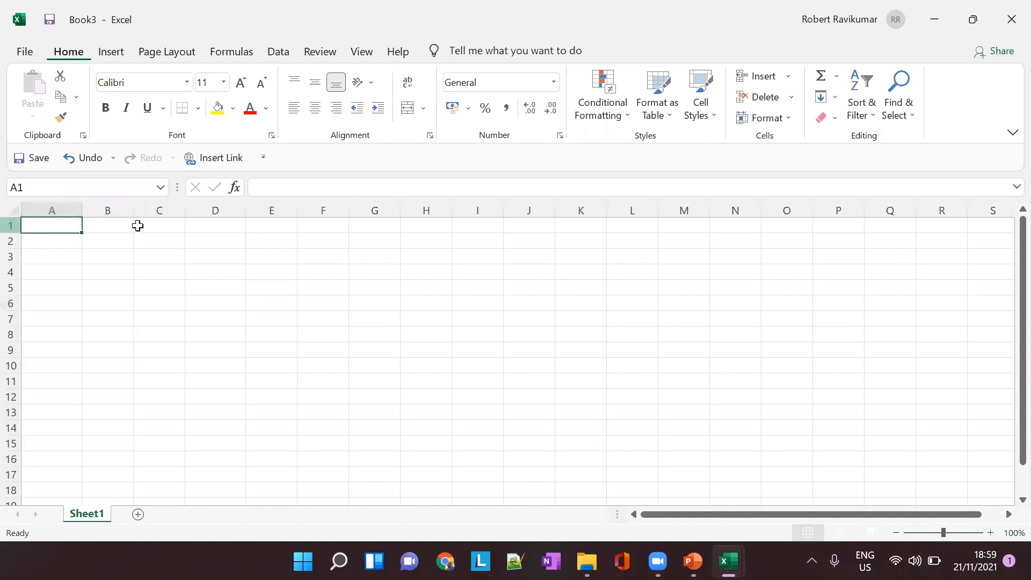
left_click(11, 256)
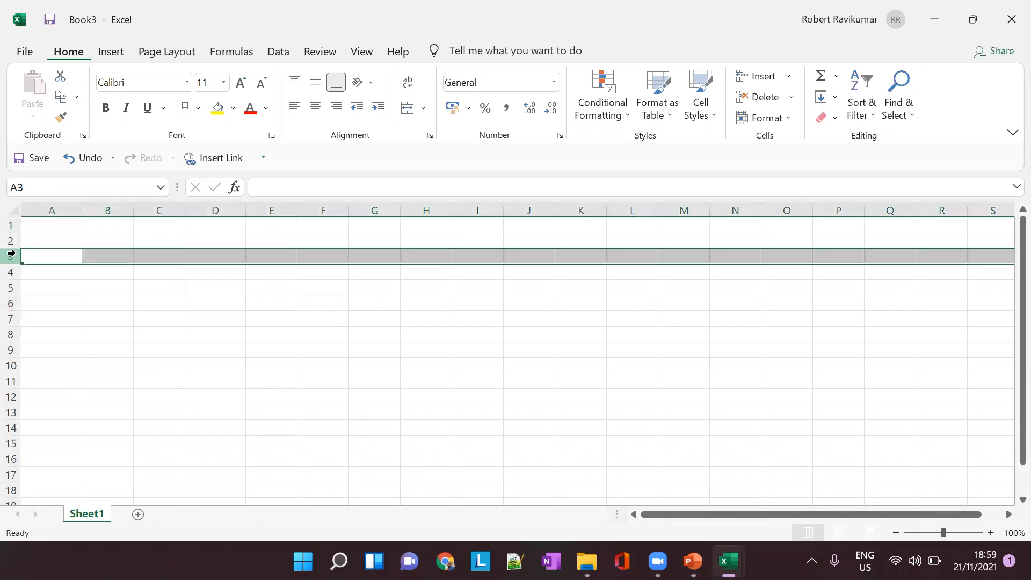
left_click(11, 318)
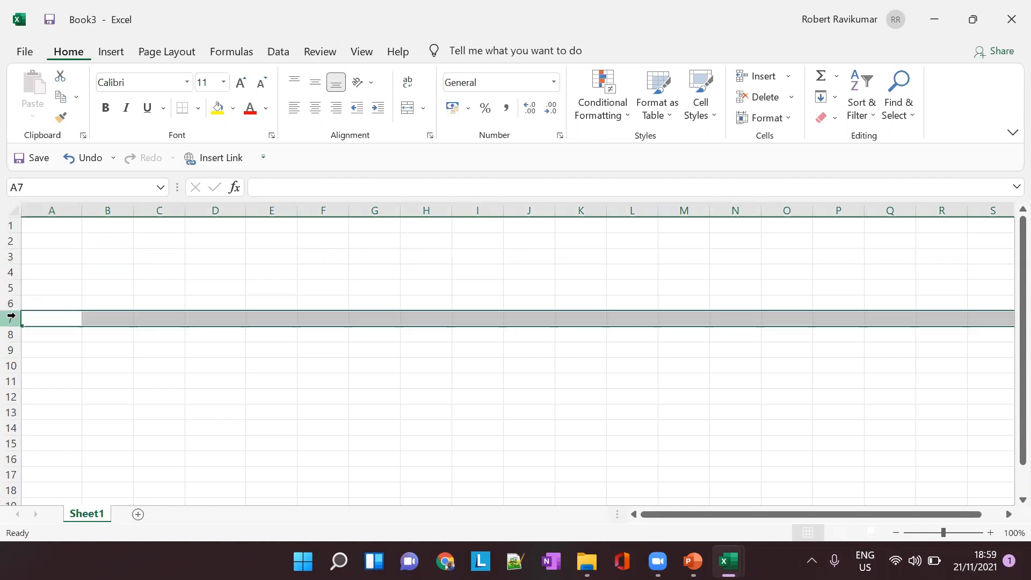
left_click(12, 411)
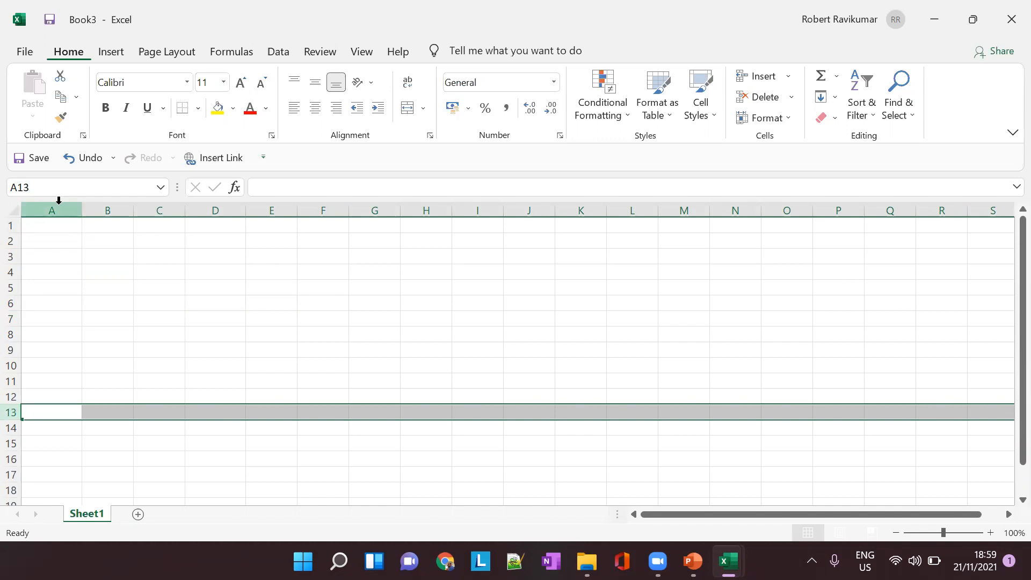
left_click(59, 200)
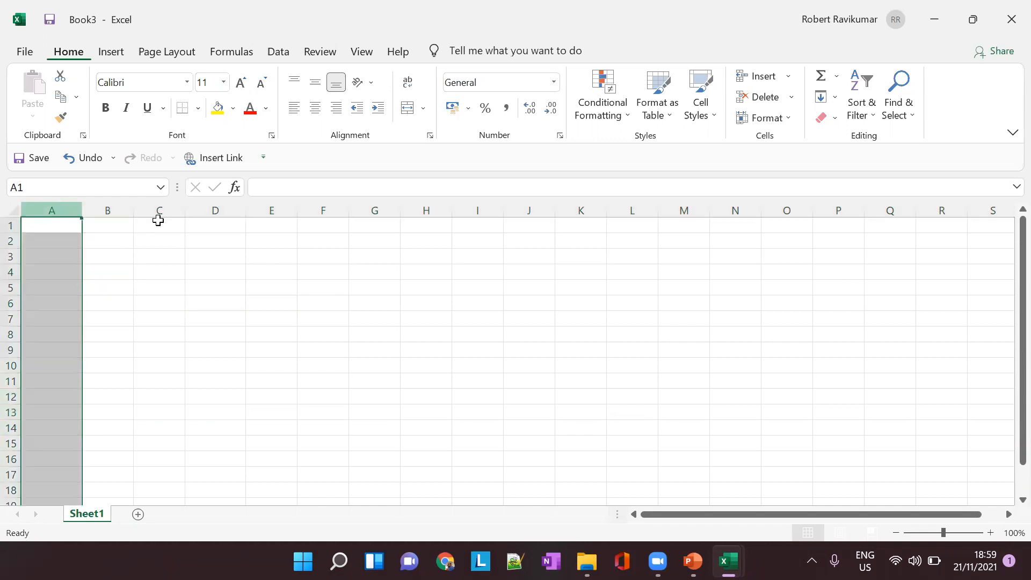
left_click(223, 200)
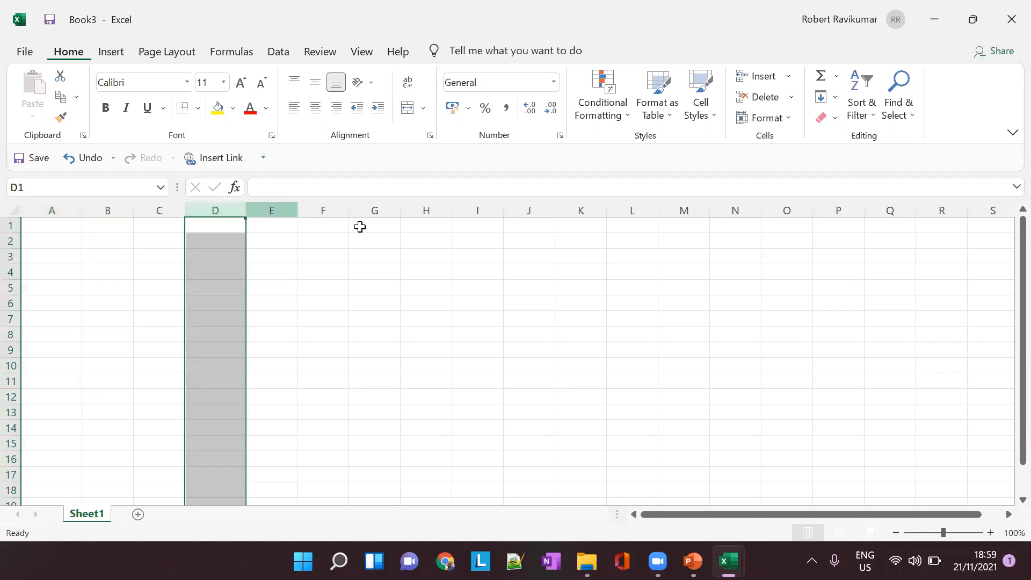
- Demonstrate selecting columns I and K in turn, and return to slide 7 of the PowerPoint lesson
left_click(480, 202)
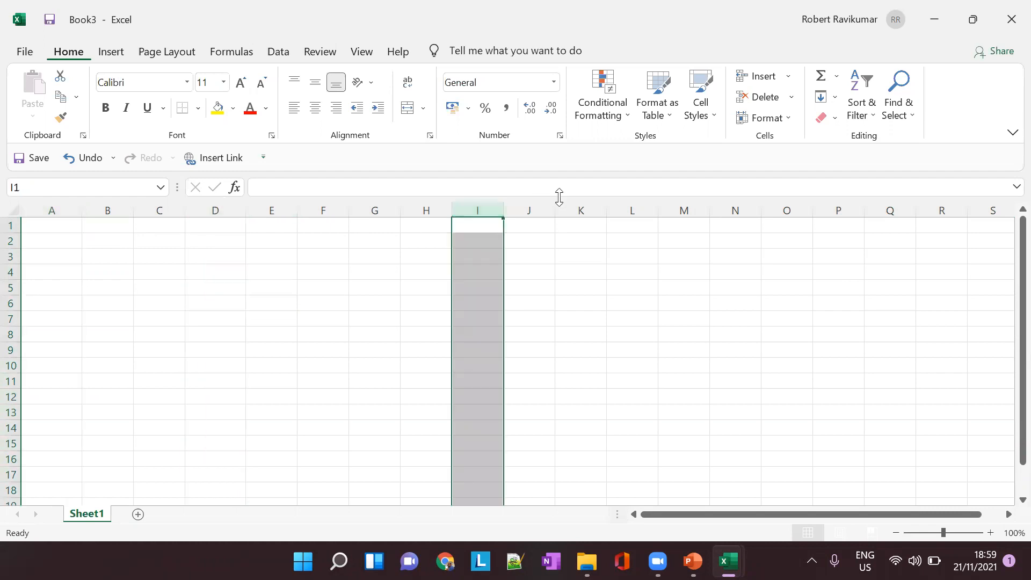
left_click(596, 204)
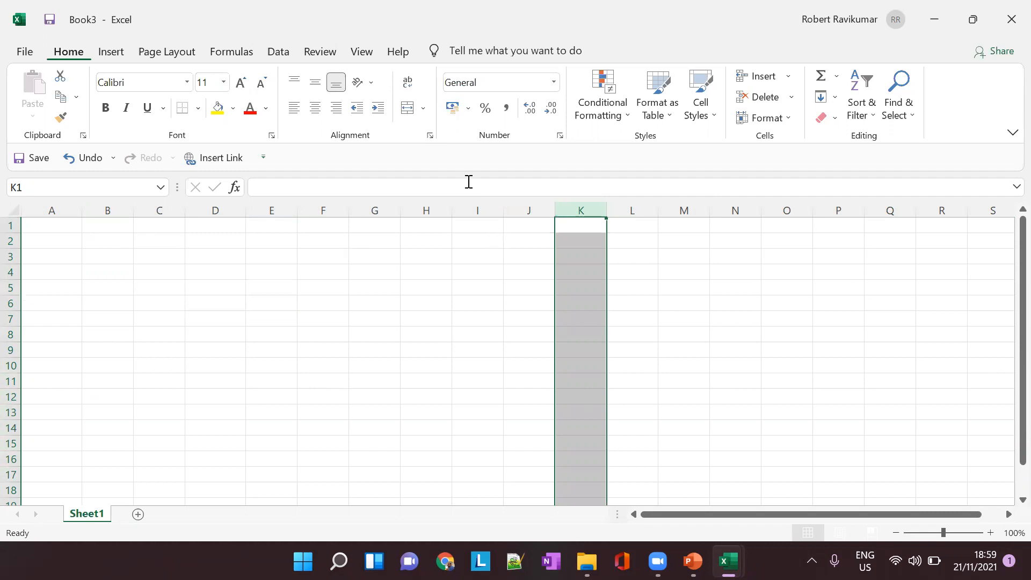
key("alt+Tab")
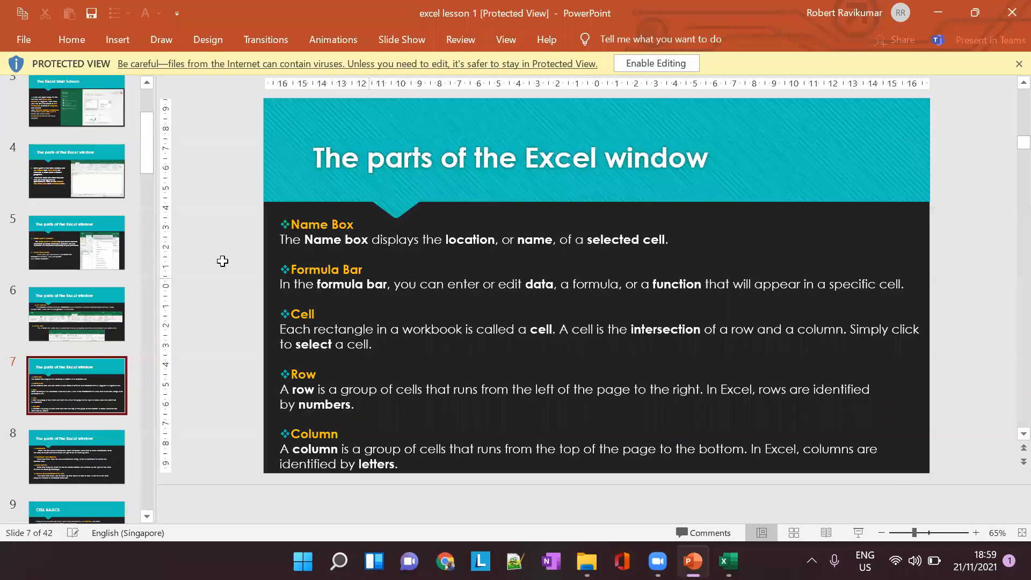
- Return to Book3 in Excel and select cells C4, G8, H2, C4 and D4 in turn to demonstrate the Name Box
key("alt+Tab")
left_click(154, 267)
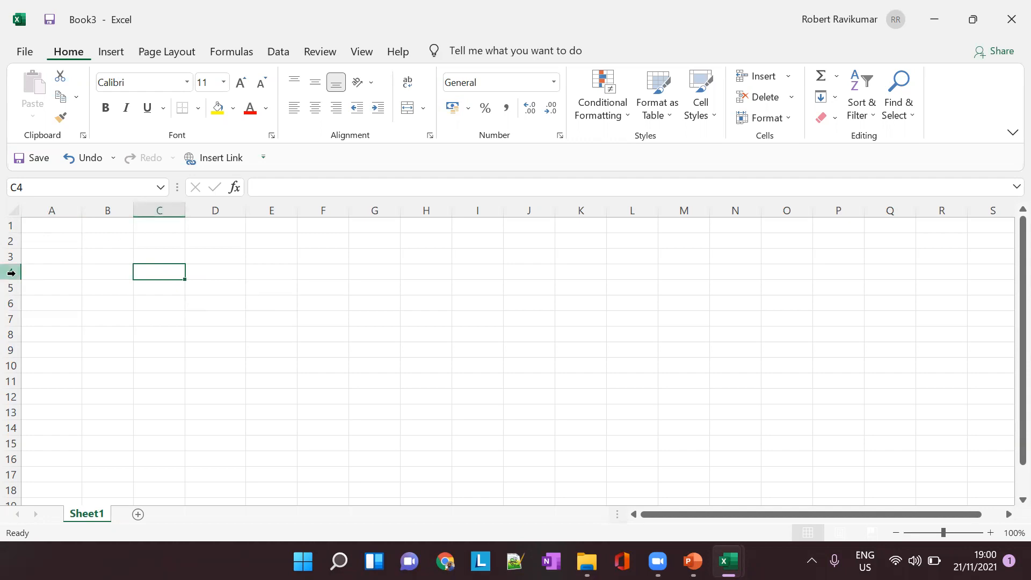
left_click(374, 337)
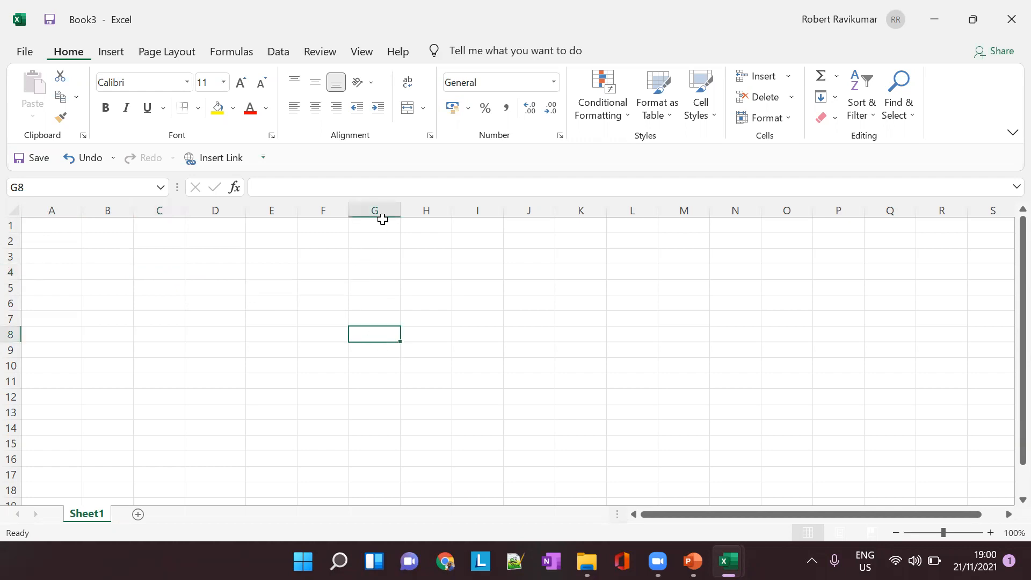
left_click(30, 187)
left_click(425, 240)
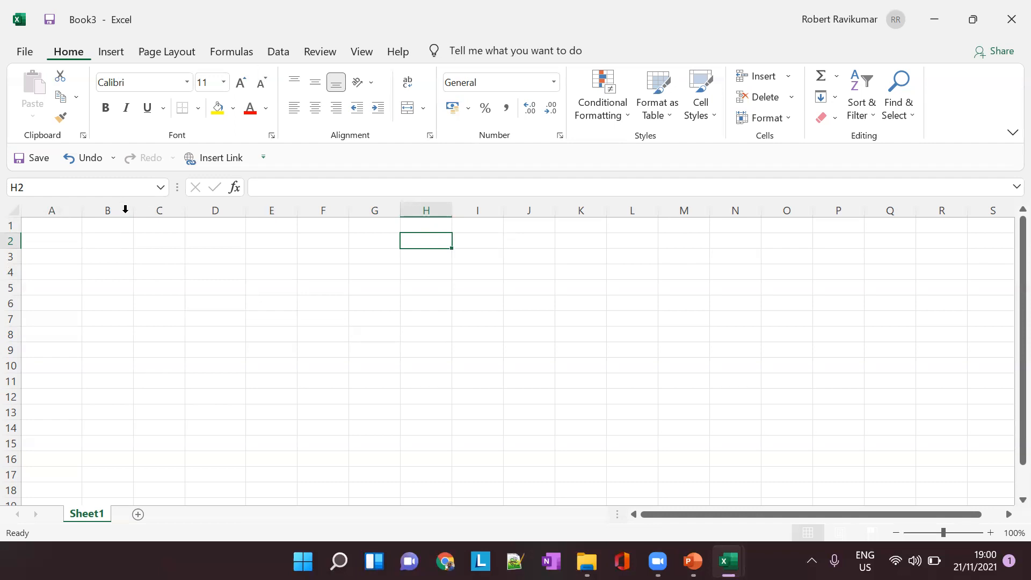
left_click(161, 277)
left_click(228, 266)
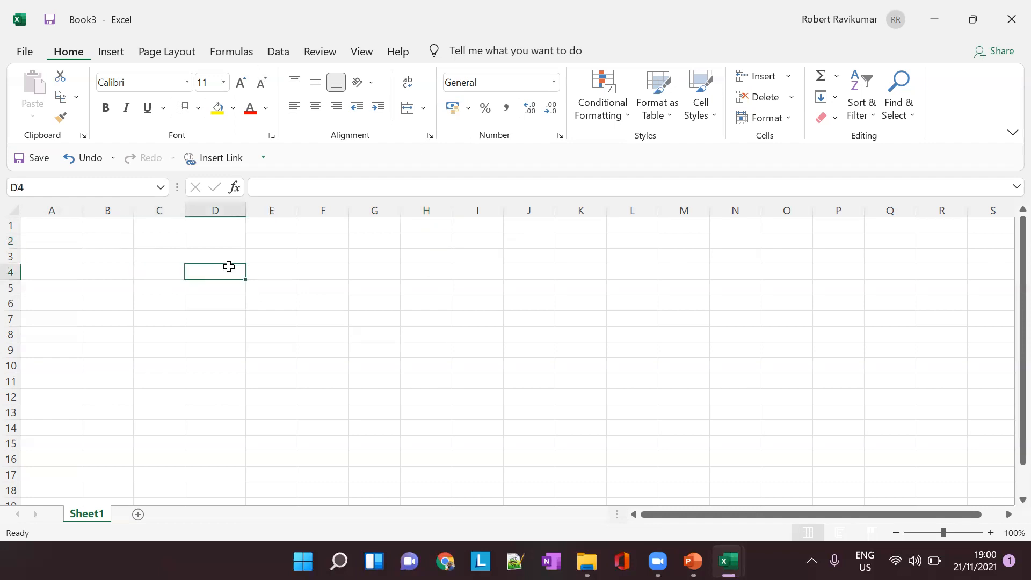
type("sdaf")
key("BackSpace")
key("BackSpace")
key("BackSpace")
key("BackSpace")
- Select cell B5 to show its Name Box reference, and check slide 7 in PowerPoint before returning to Excel
left_click(127, 286)
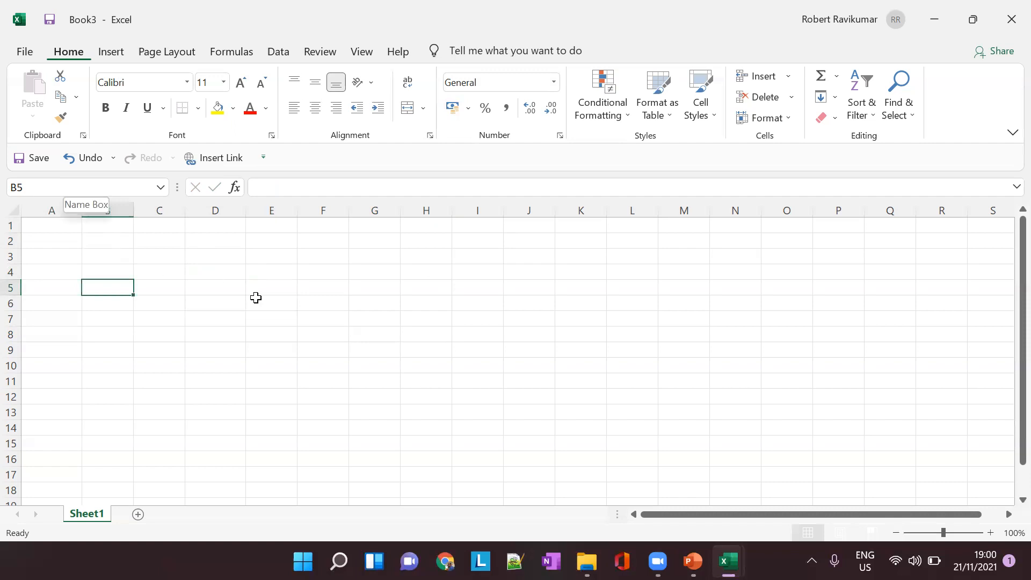
key("alt+Tab")
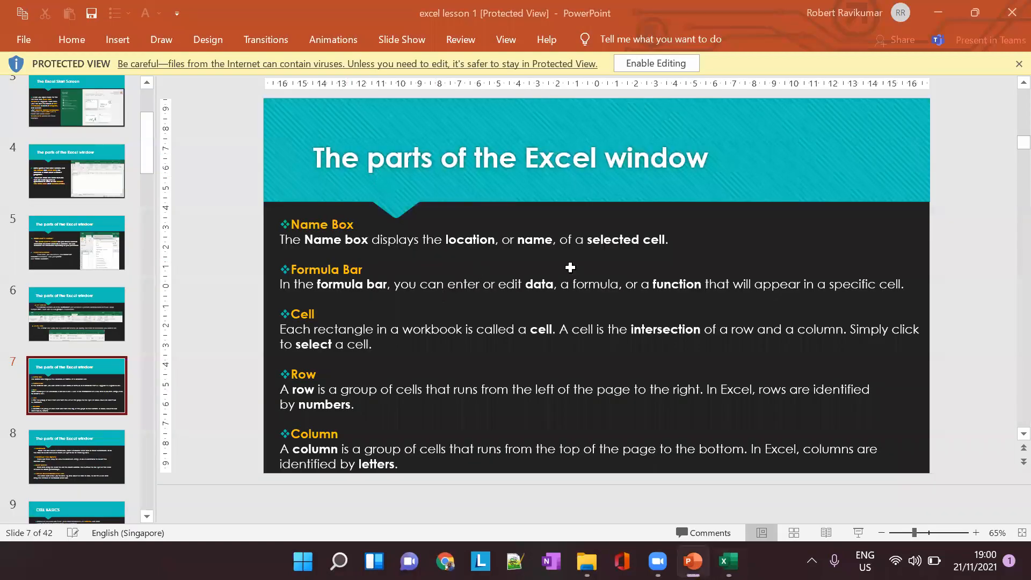
key("alt+Tab")
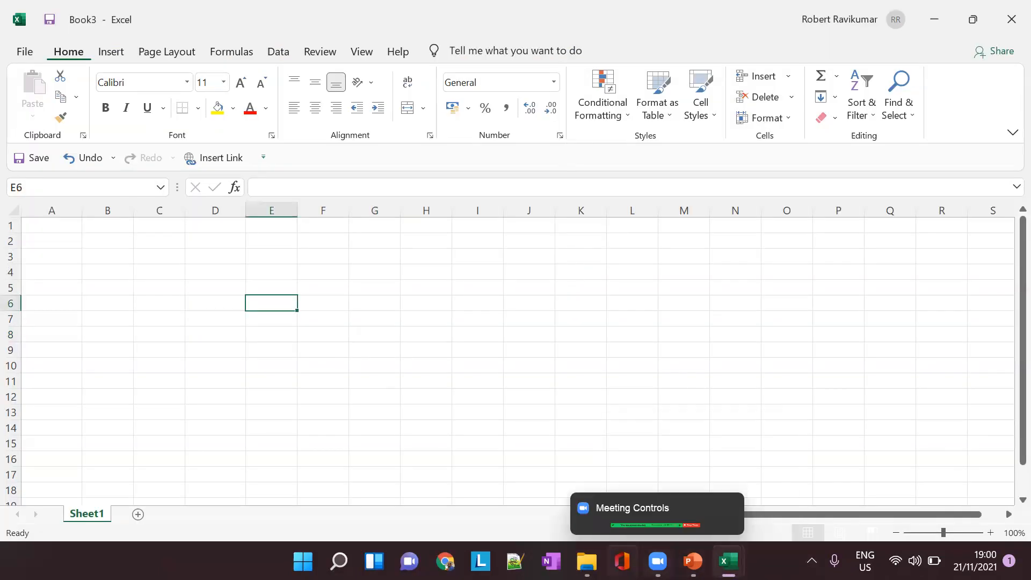
- Look at the "second batch" sheet of the Attendance workbook, switching between it and Book3
left_click(658, 561)
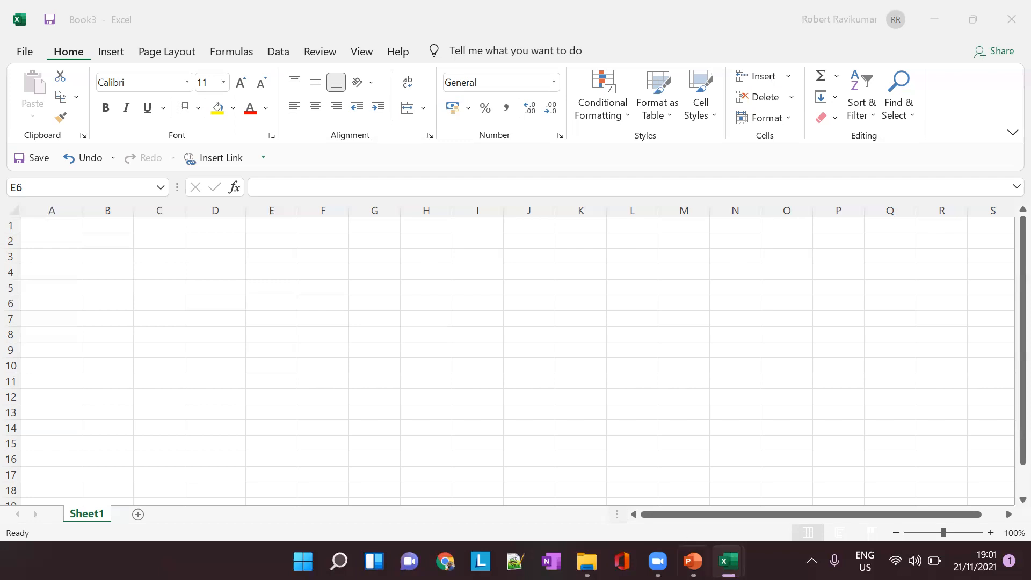
left_click(651, 501)
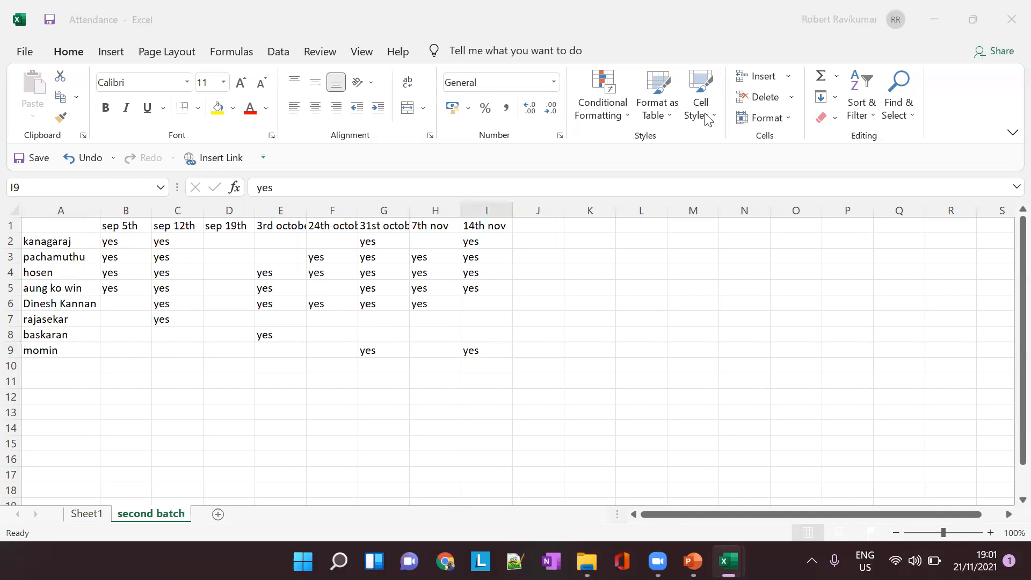
left_click(926, 18)
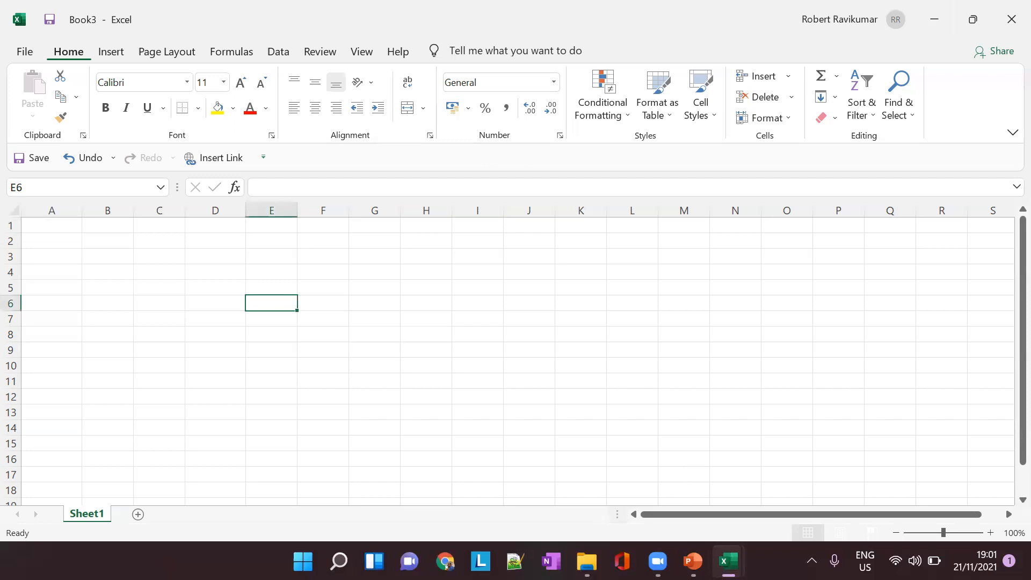
mouse_move(724, 550)
left_click(674, 492)
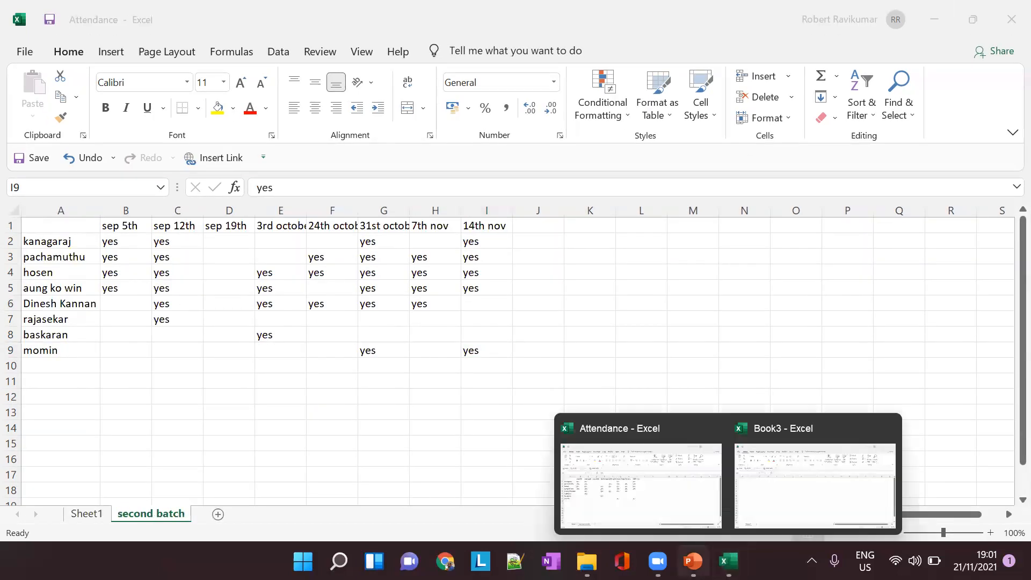
- Review the Formula Bar definition on slide 7 in PowerPoint, and return to Book3 to activate the formula bar for cell E3
left_click(693, 561)
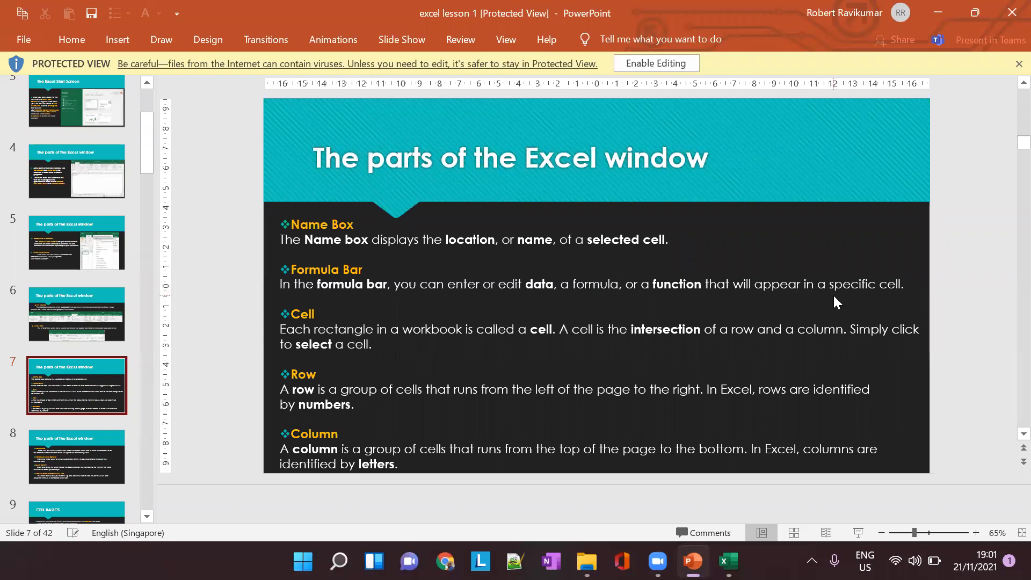
mouse_move(728, 561)
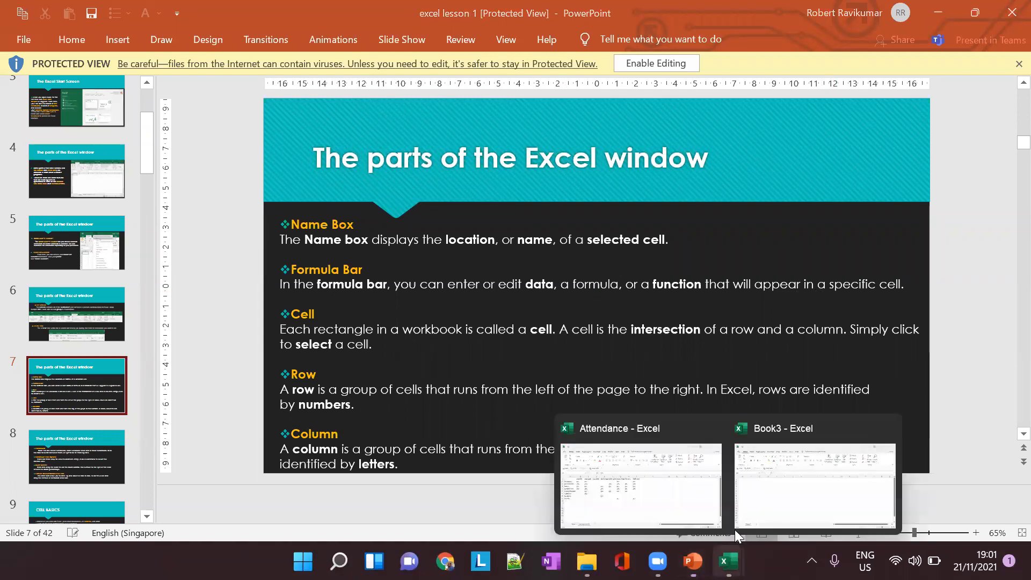
left_click(734, 529)
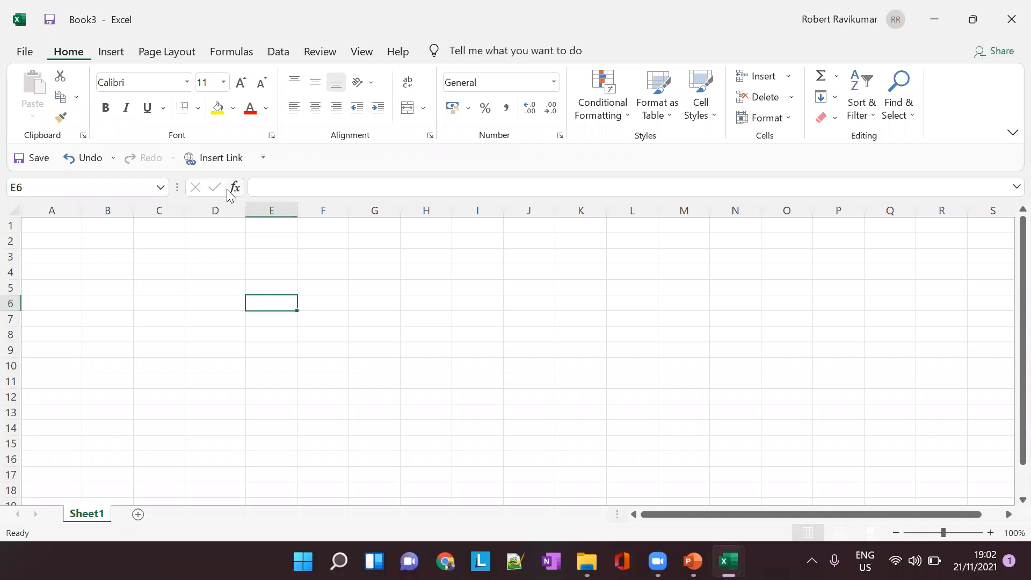
left_click(256, 257)
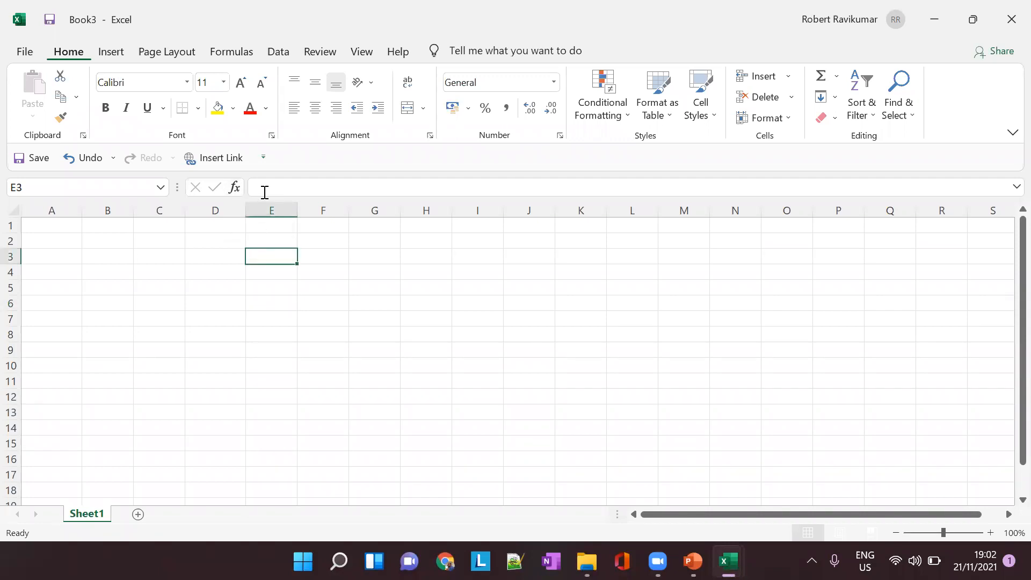
left_click(265, 188)
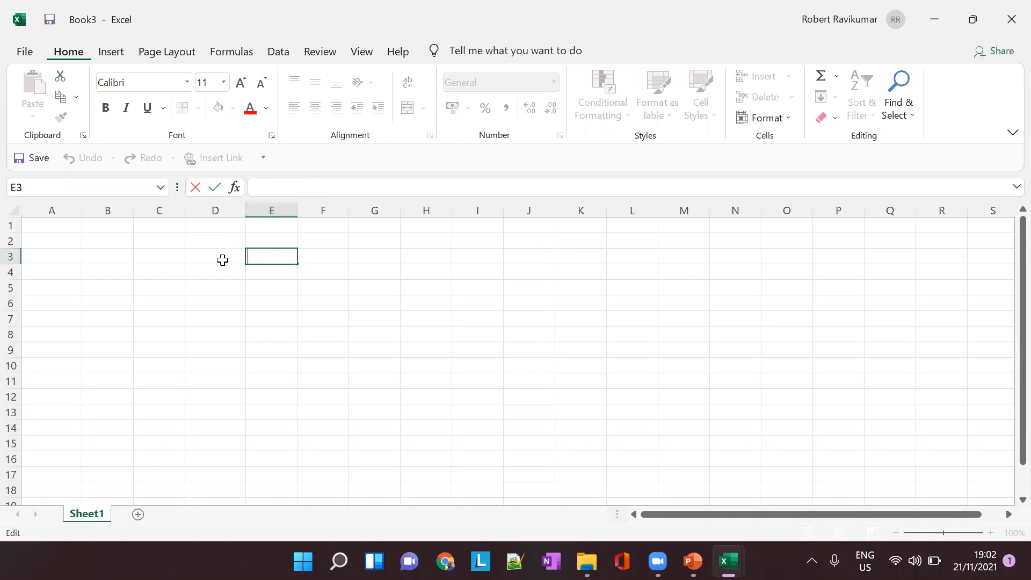
- Enter 34 in cell C3 and 12 in cell D3
left_click(171, 255)
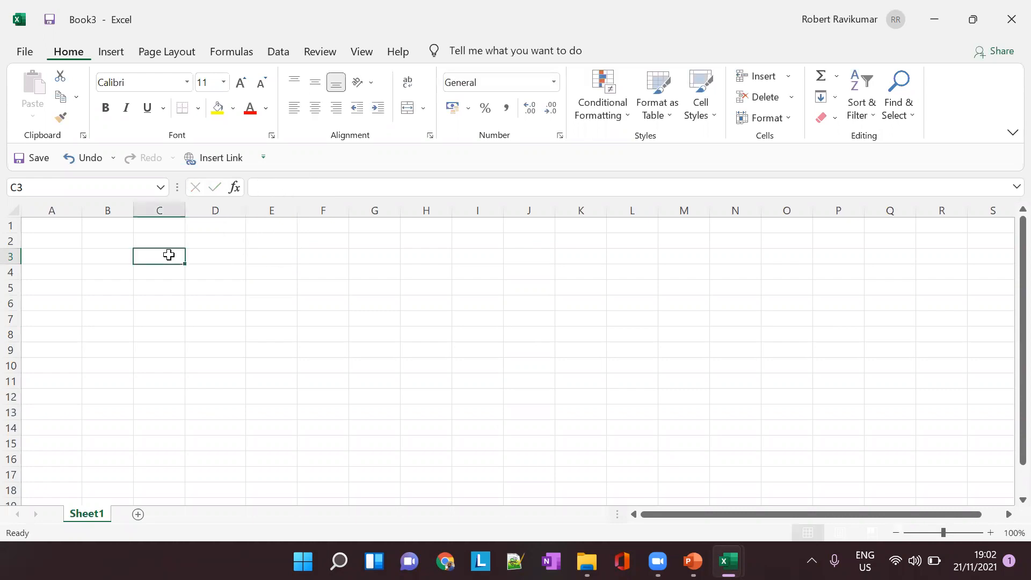
type("34")
key("Tab")
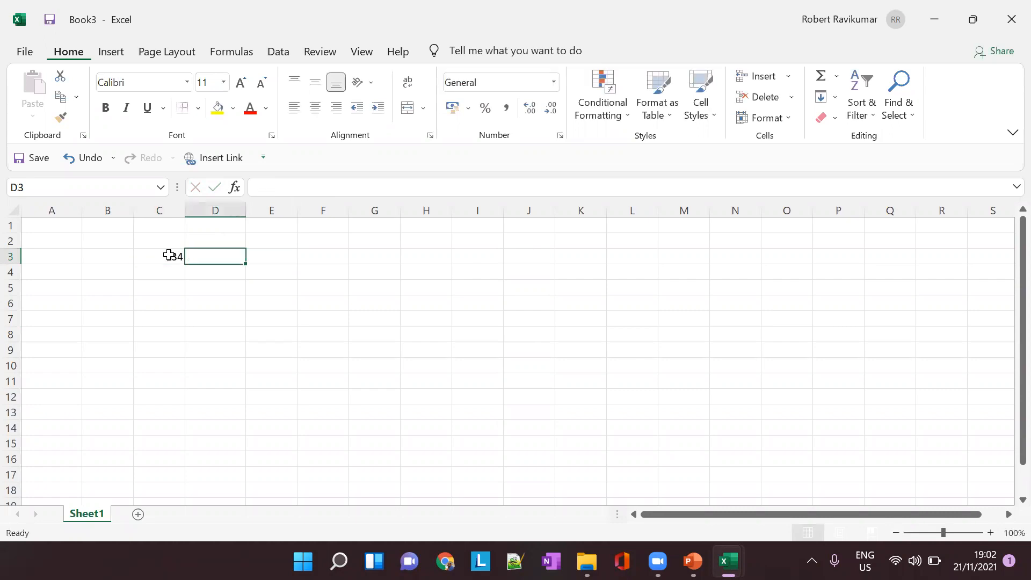
key("BackSpace")
type("12")
key("Tab")
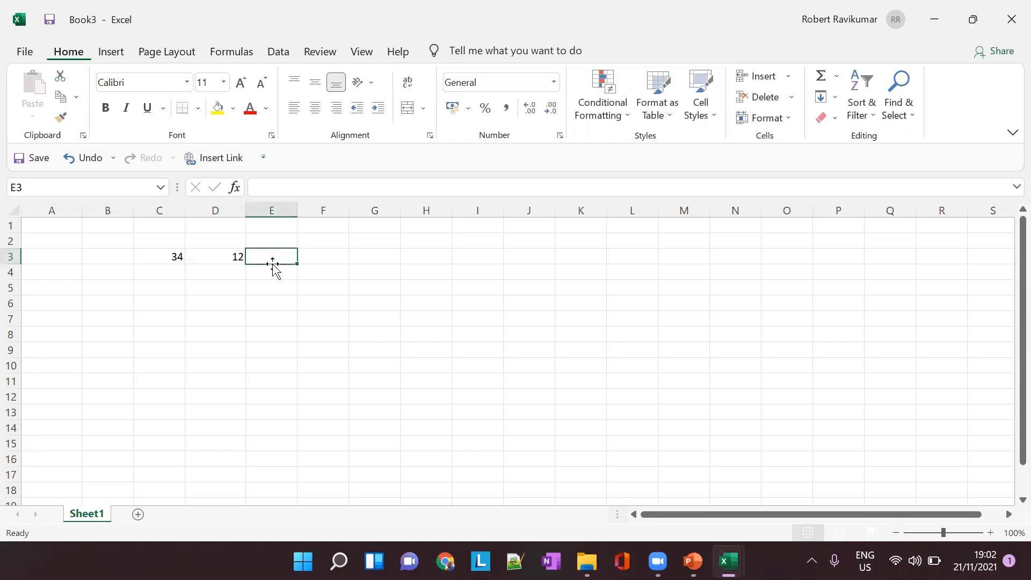
- Enter the formula =(C3+D3) for cell E3 through the formula bar, and reselect E3 to show it
left_click(299, 187)
type("=()")
key("Left")
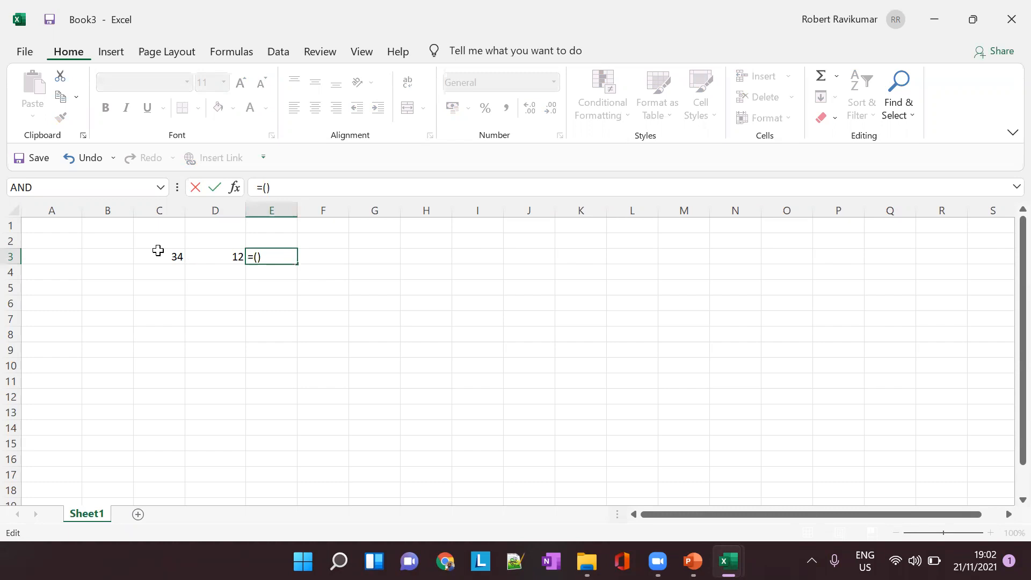
type("C")
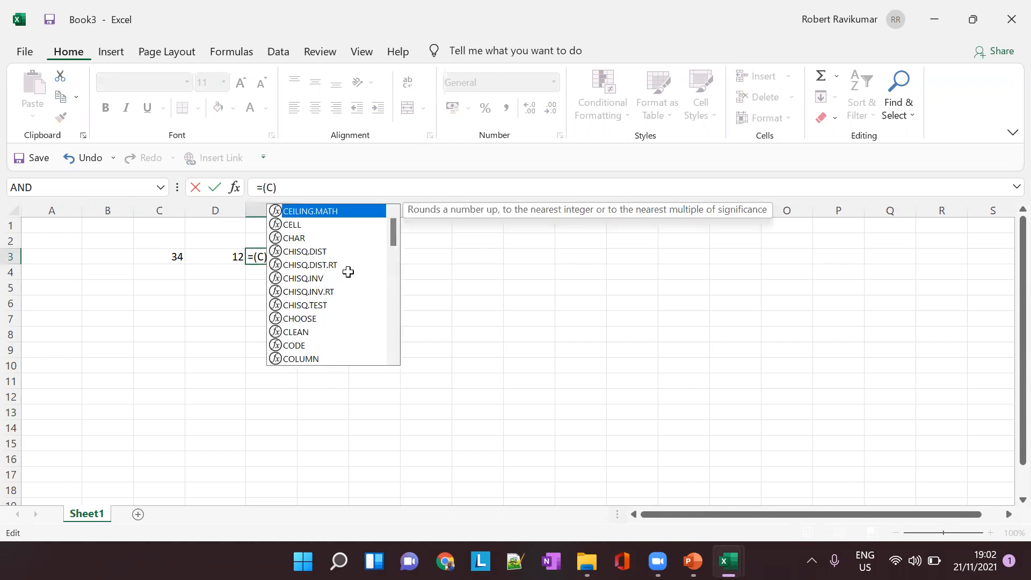
type("3+")
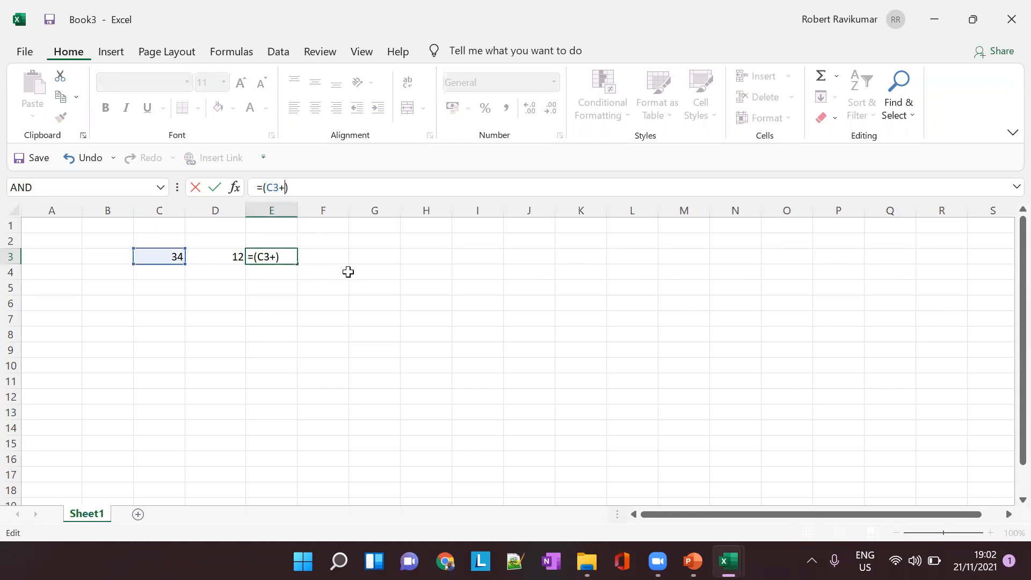
type("D3")
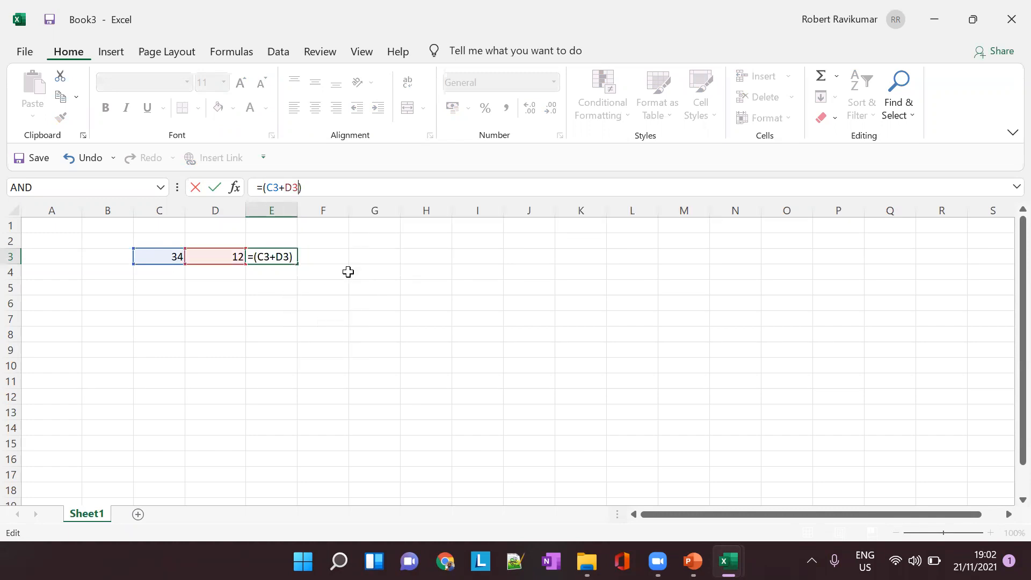
key("Return")
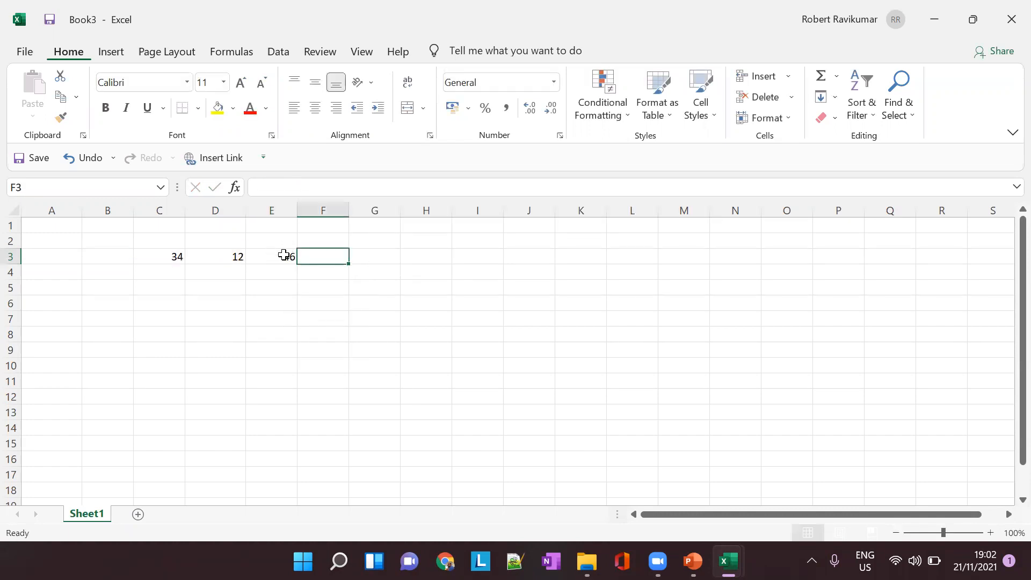
left_click(285, 261)
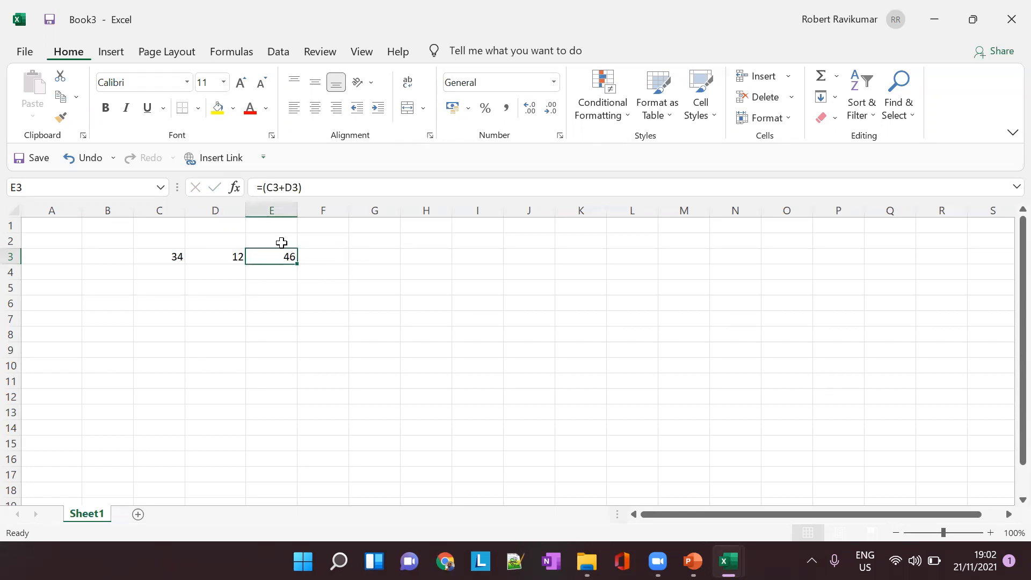
- Change cell C3 to 1 and cell D3 to 2 to demonstrate the formula in E3 recalculating
left_click(168, 255)
type("1")
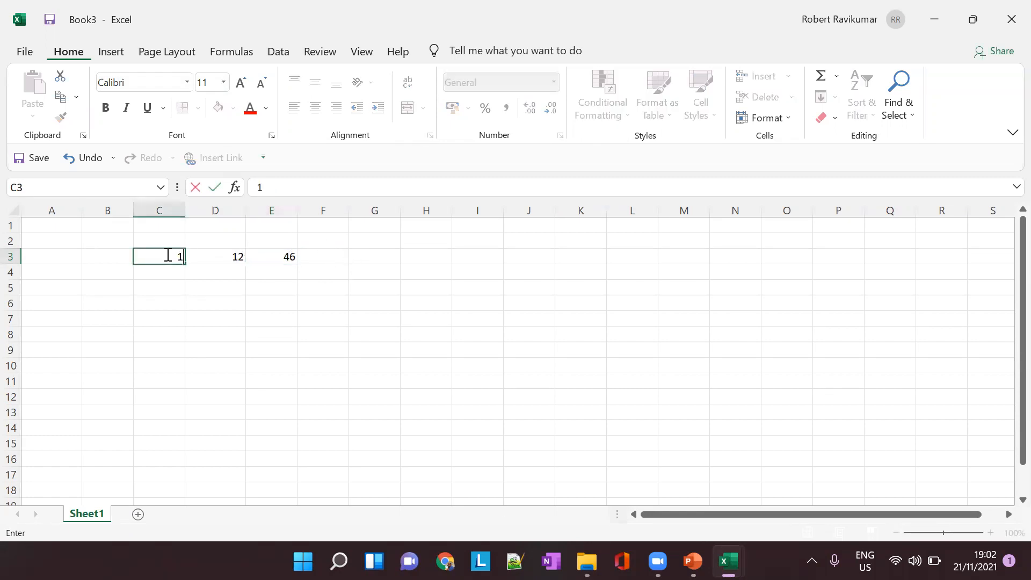
left_click(222, 259)
type("2")
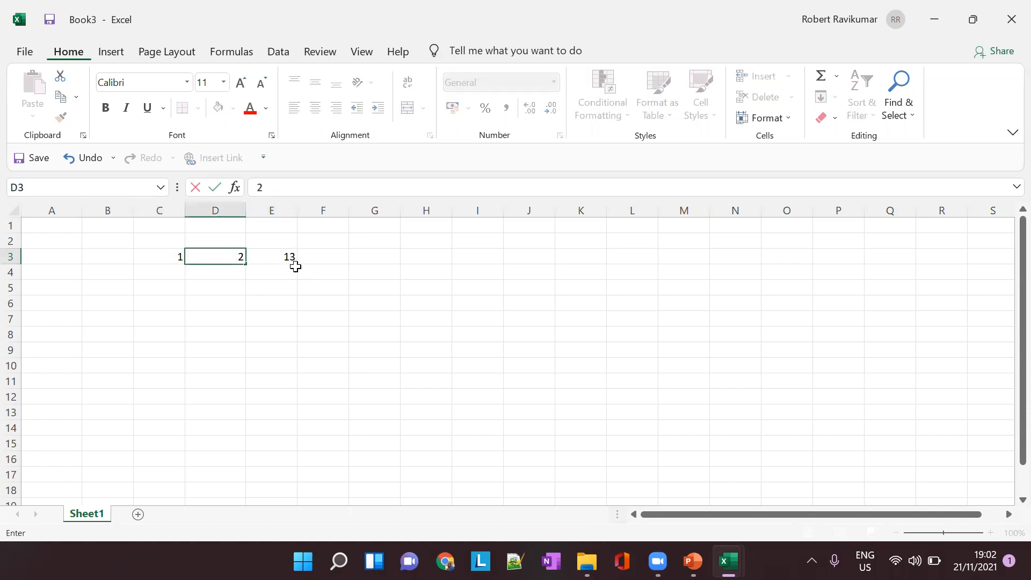
key("Tab")
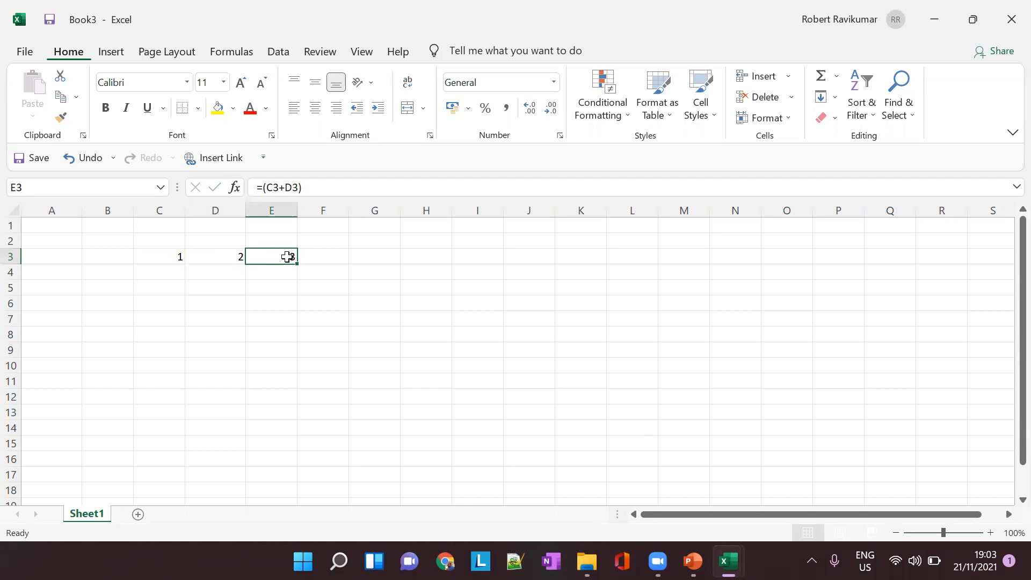
- Set both D3 and C3 to 12, and select E3 to check its formula and result
left_click(227, 259)
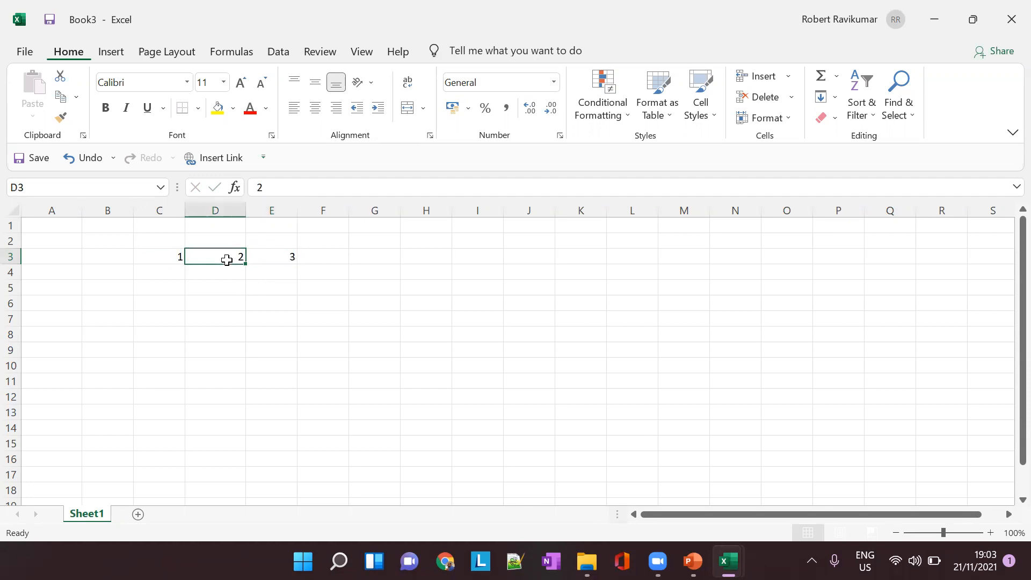
type("12")
key("Tab")
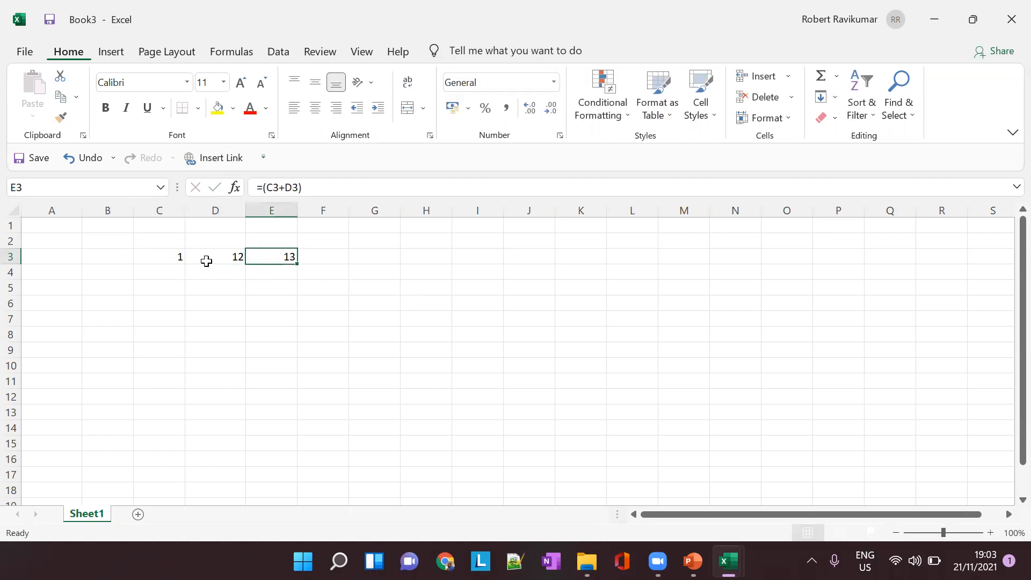
left_click(170, 258)
type("12")
left_click(224, 269)
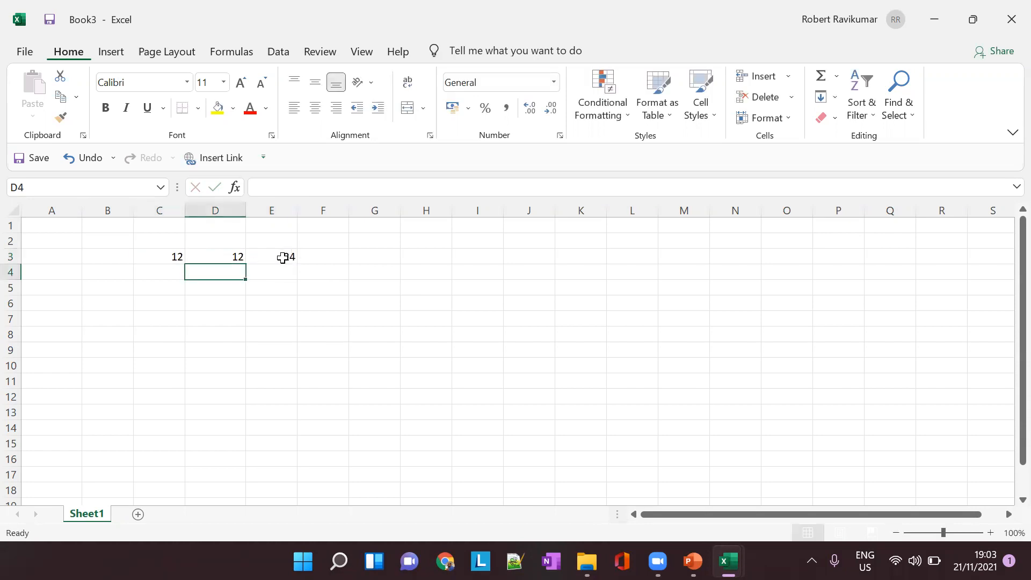
left_click(283, 256)
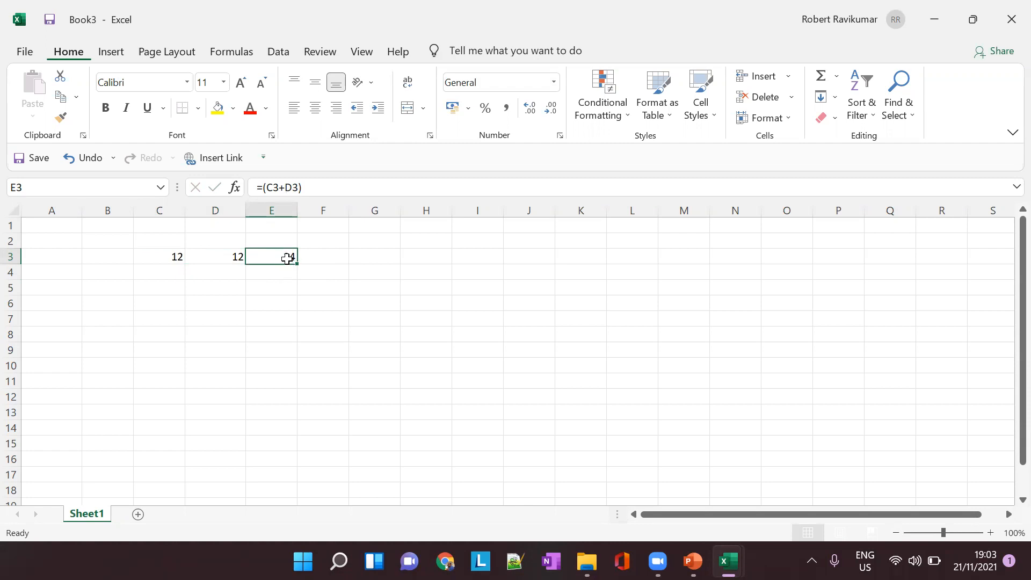
- Highlight the cell references of E3's formula in the formula bar, leave the formula as is, and reselect E3
left_click_drag(266, 188, 303, 189)
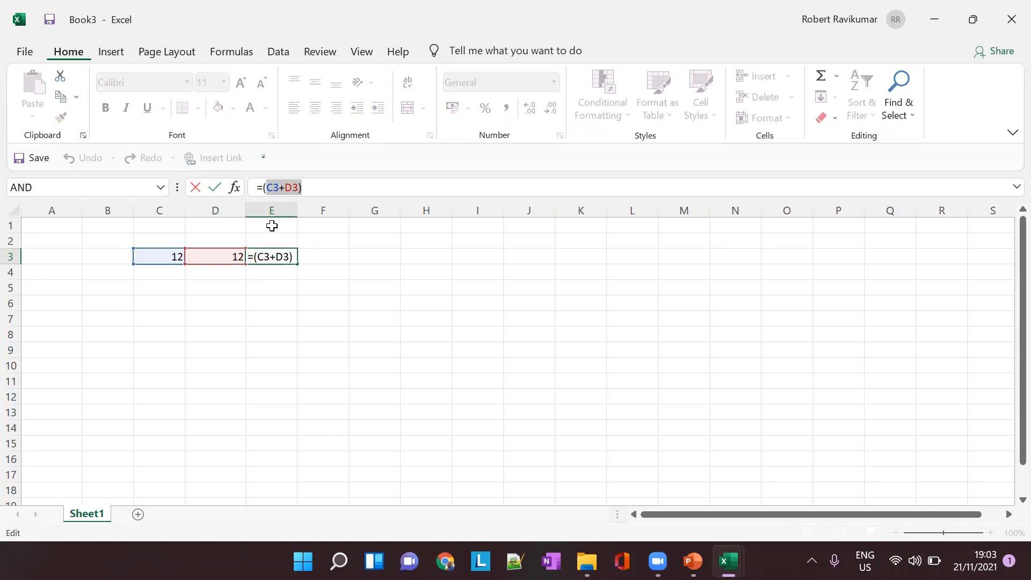
key("Tab")
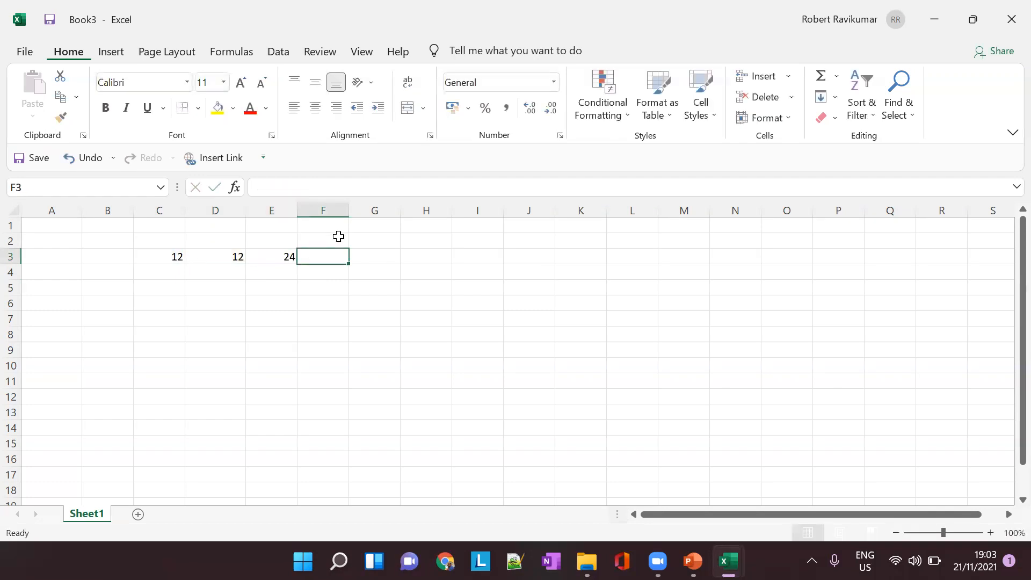
left_click(273, 271)
left_click(279, 256)
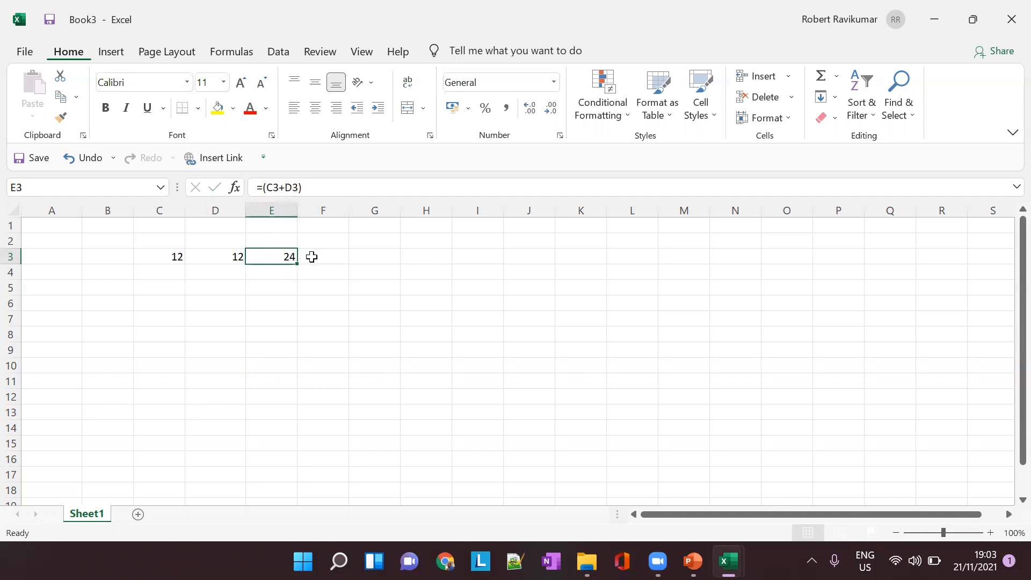
- Enter 3241 directly in cell F3 as a demonstration, and clear the cell
left_click(319, 258)
type("3241")
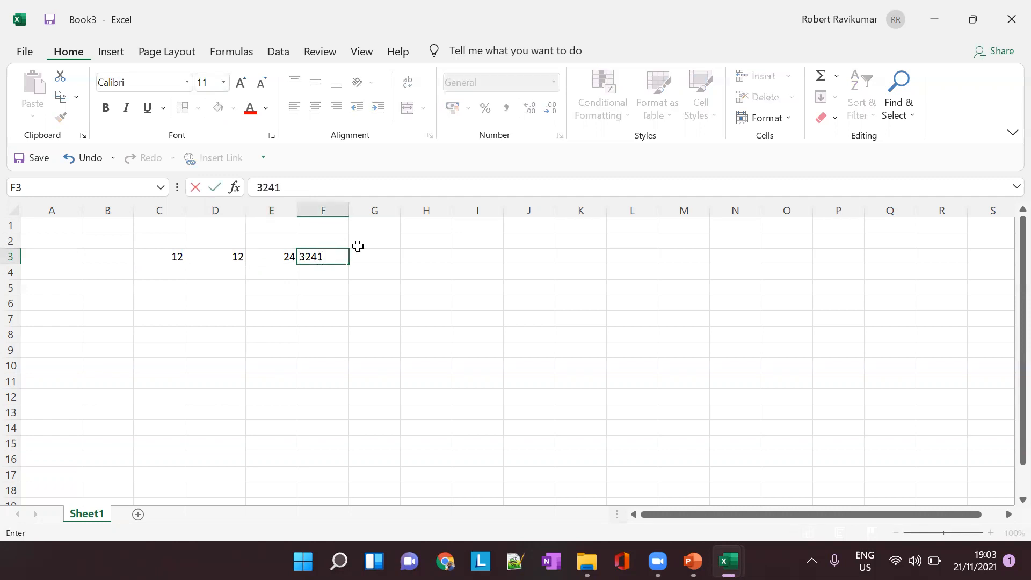
left_click(368, 257)
left_click(345, 260)
key("BackSpace")
left_click(368, 254)
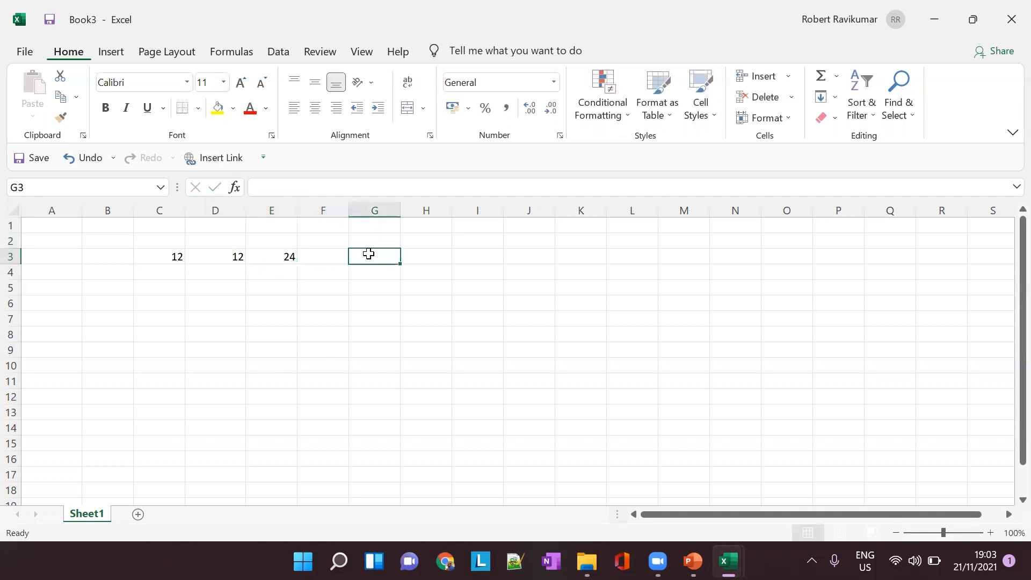
- Enter the text asdfasd in cell G3 through the formula bar
left_click(301, 189)
type("=")
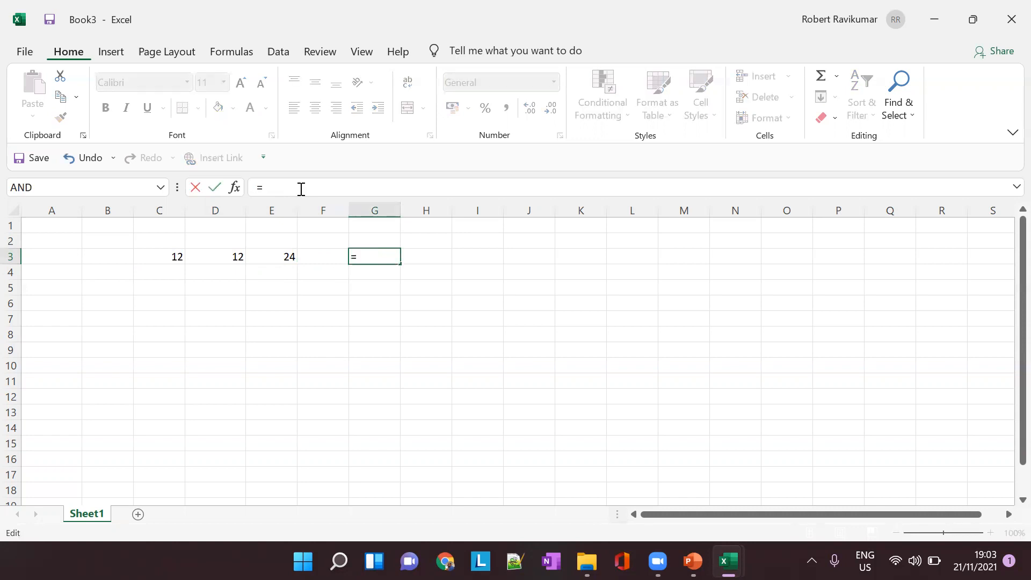
key("BackSpace")
type("asdfasd")
key("Tab")
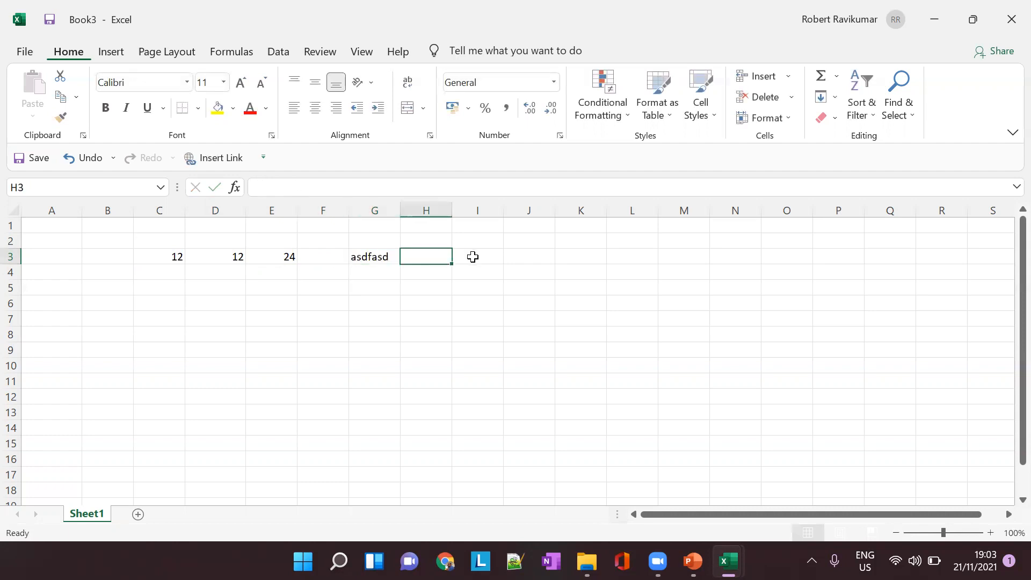
- Read the Cell definition on the PowerPoint slide, select cell G3 in Excel to illustrate it, and return to the slide
key("alt+Tab")
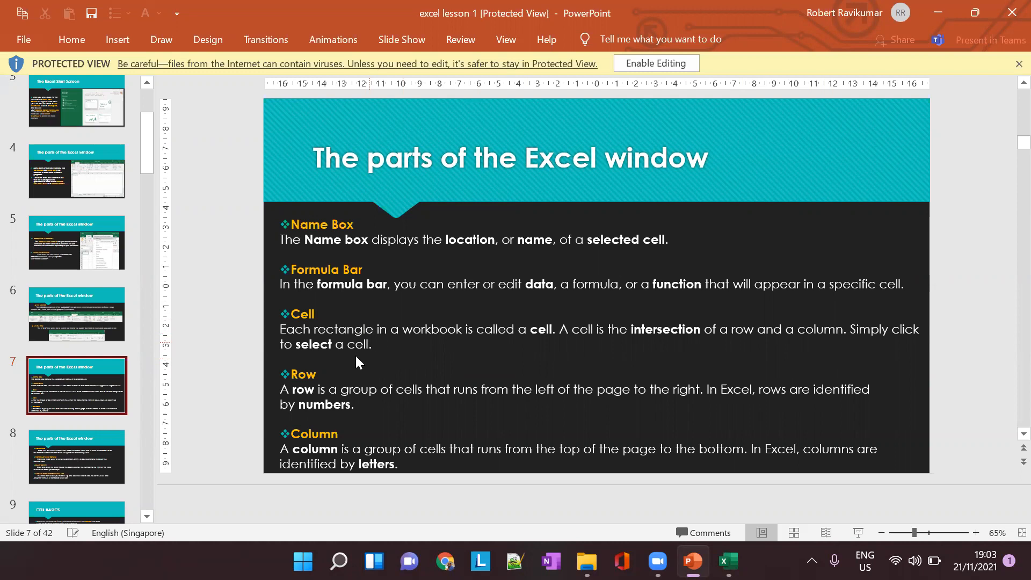
key("alt+Tab")
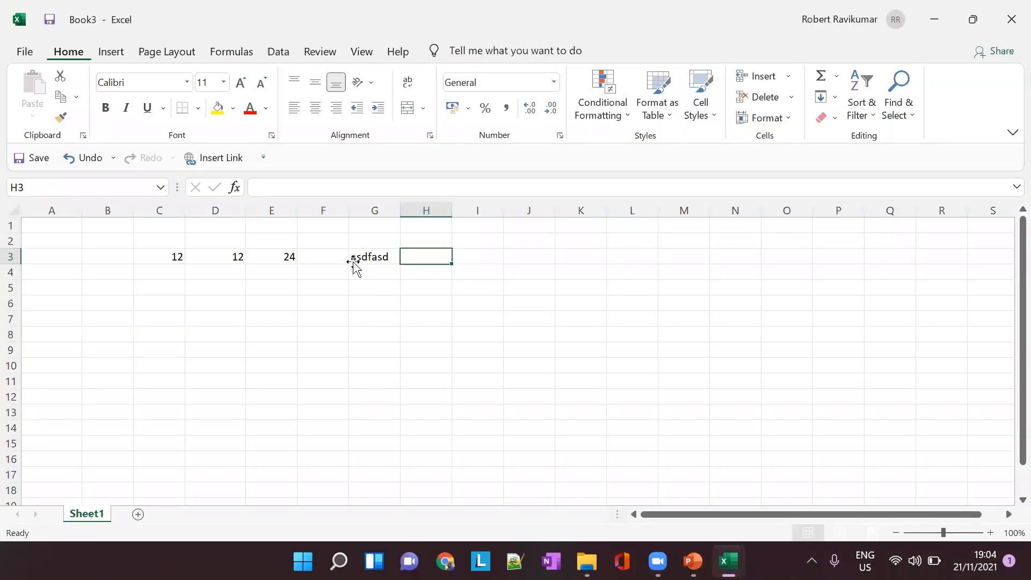
left_click(355, 262)
key("alt+Tab")
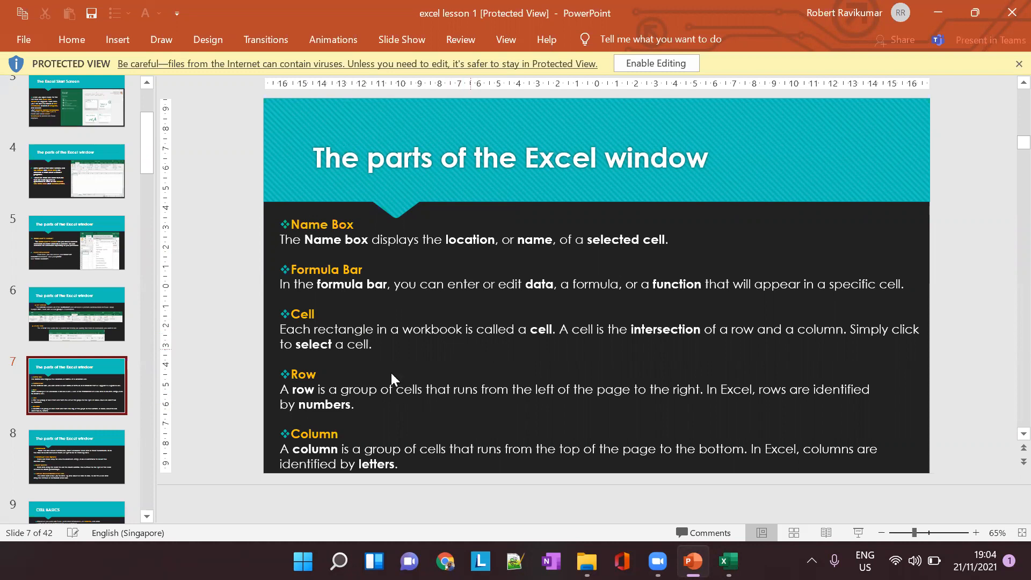
- Switch to Excel, select whole rows 1, 2, 4 and 7 in turn to illustrate rows, and return to the PowerPoint slide
key("alt+Tab")
left_click(10, 226)
left_click(14, 246)
left_click(9, 271)
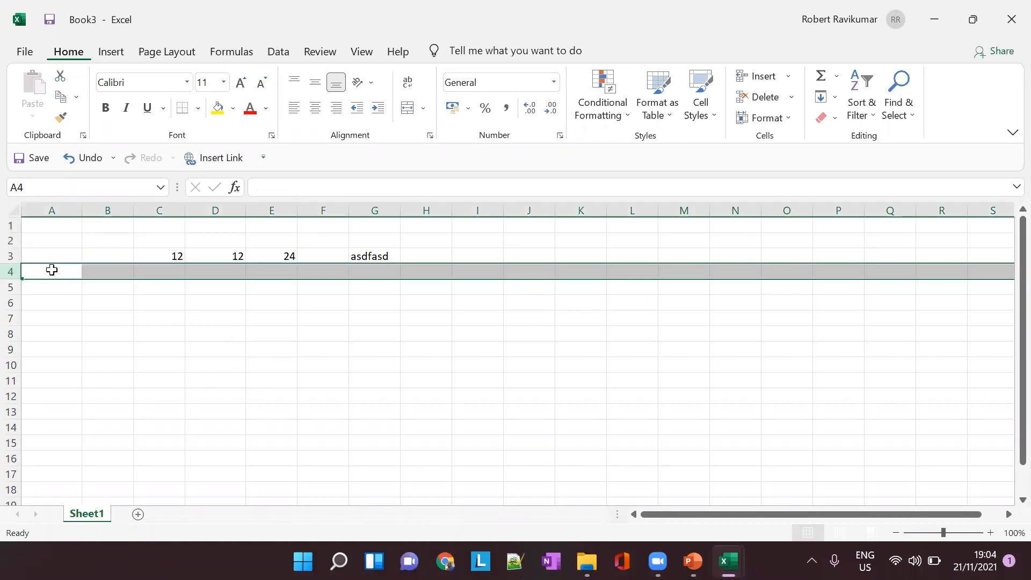
left_click(10, 318)
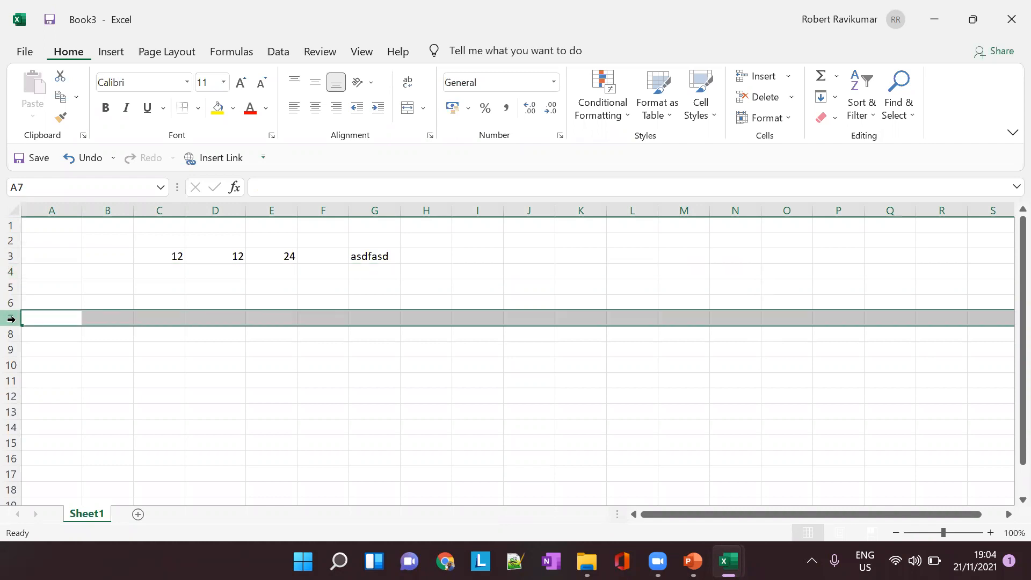
key("alt+Tab")
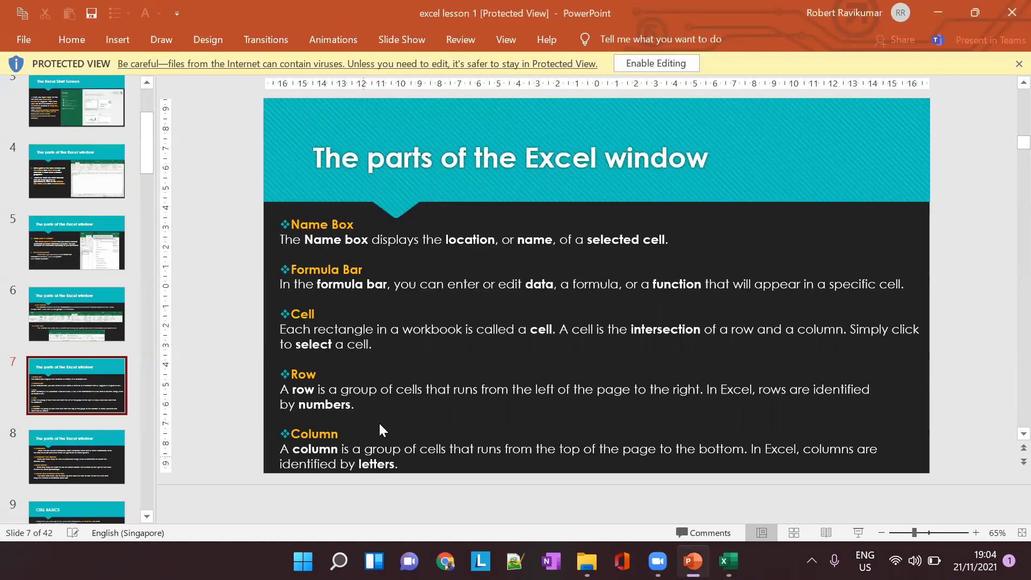
- Switch to Excel, select whole columns E, F, G and H in turn to illustrate columns, and return to the PowerPoint slide
key("alt+Tab")
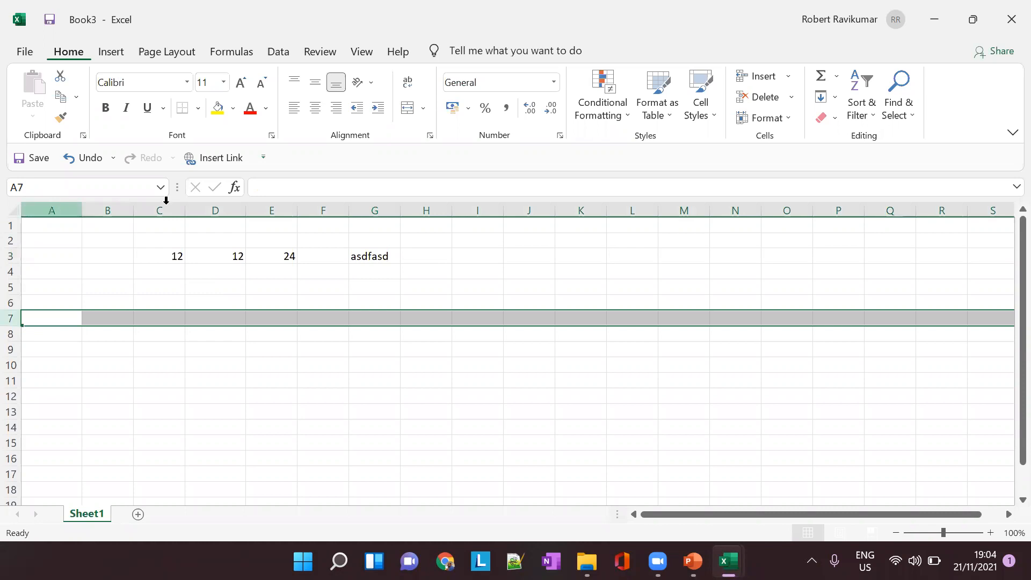
key("ctrl+space")
left_click(284, 208)
left_click(322, 207)
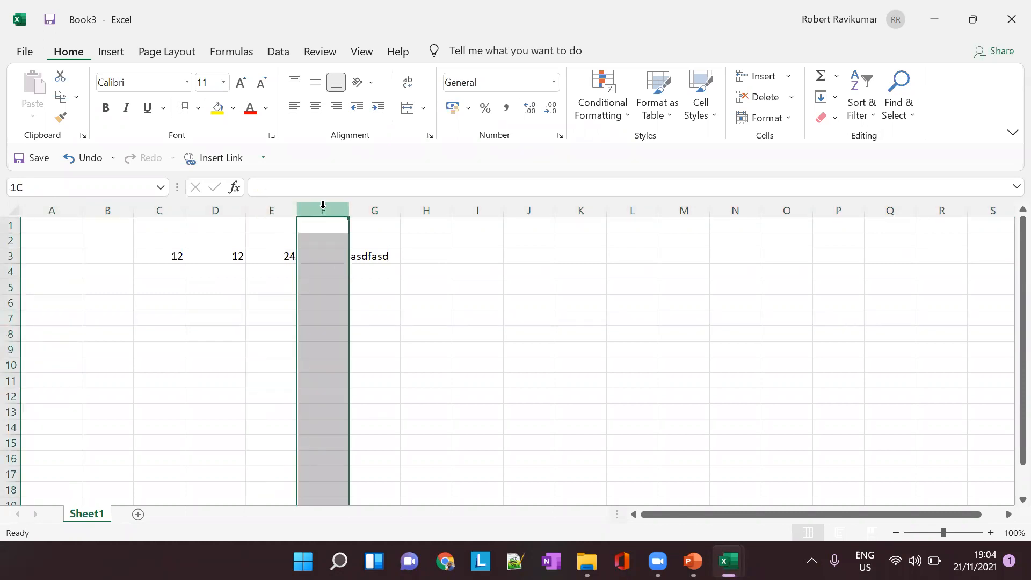
left_click(370, 208)
left_click(426, 209)
key("alt+Tab")
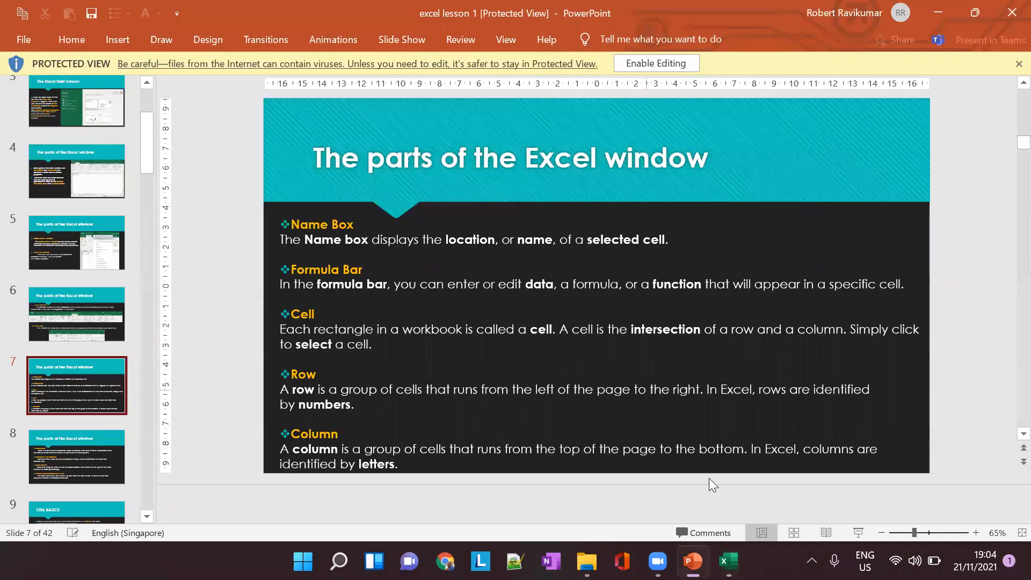
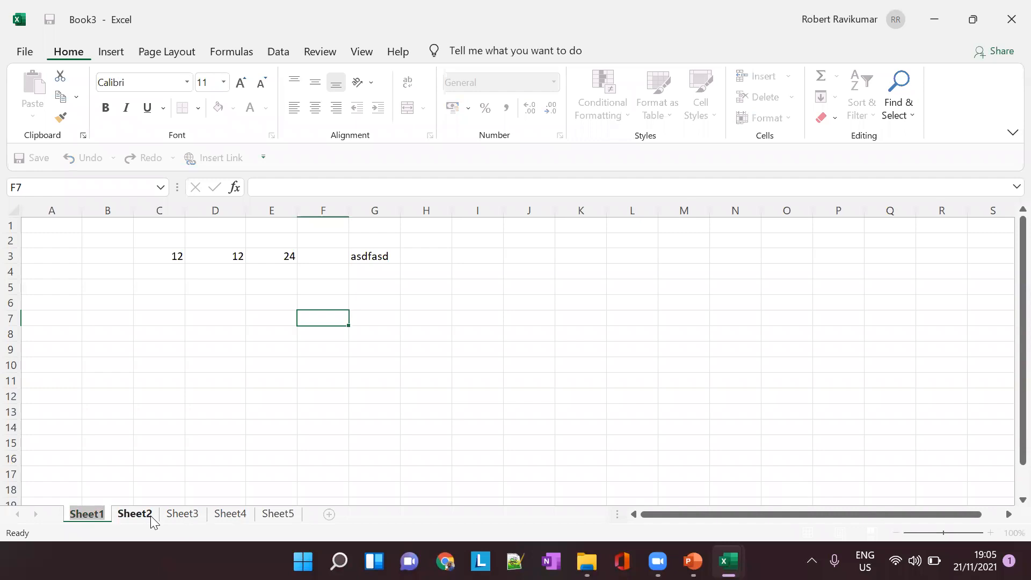
- Rename Sheet1 as Add and Sheet2 as Subtract
type("Add")
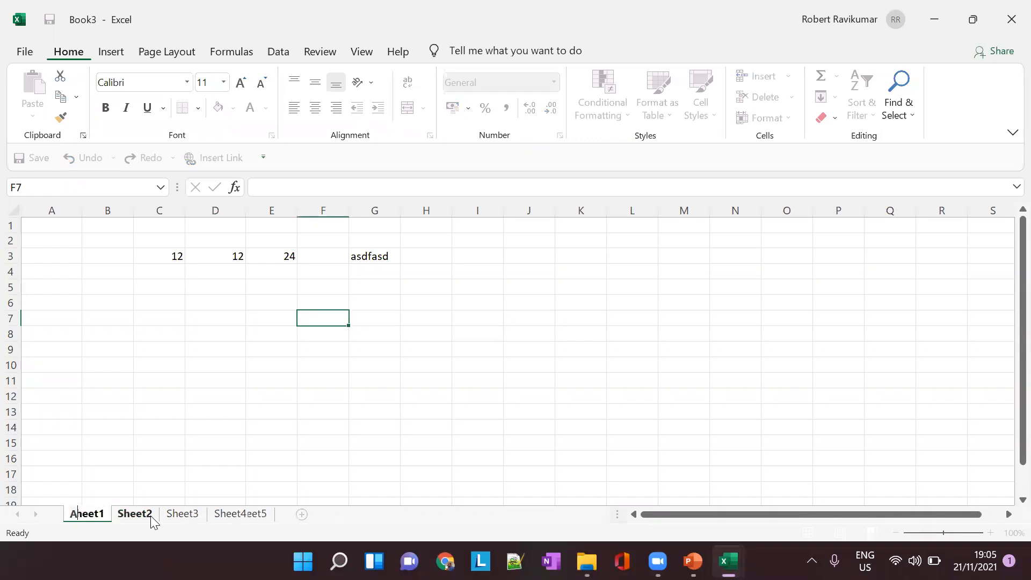
key("Return")
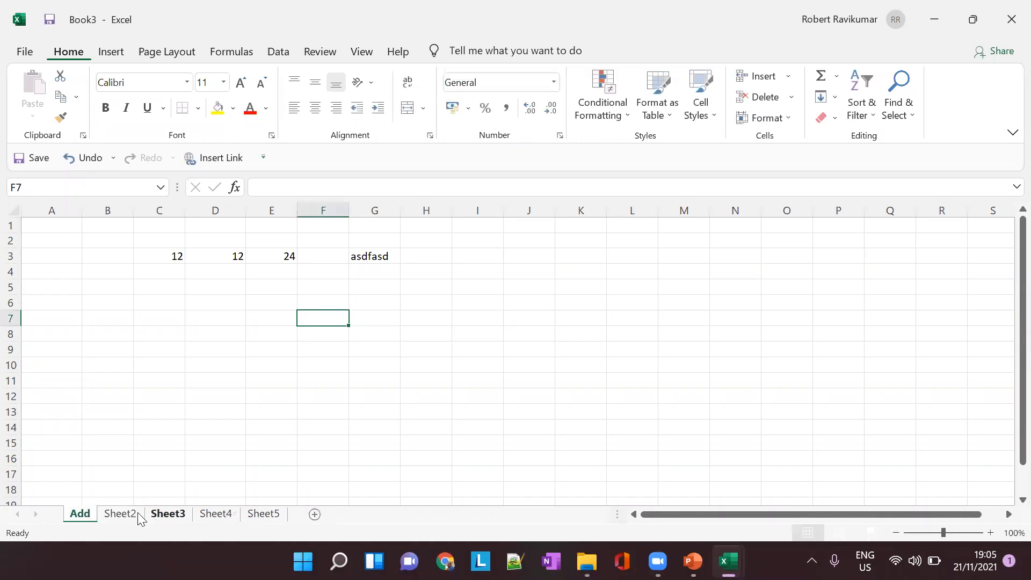
left_click(120, 516)
double_click(118, 515)
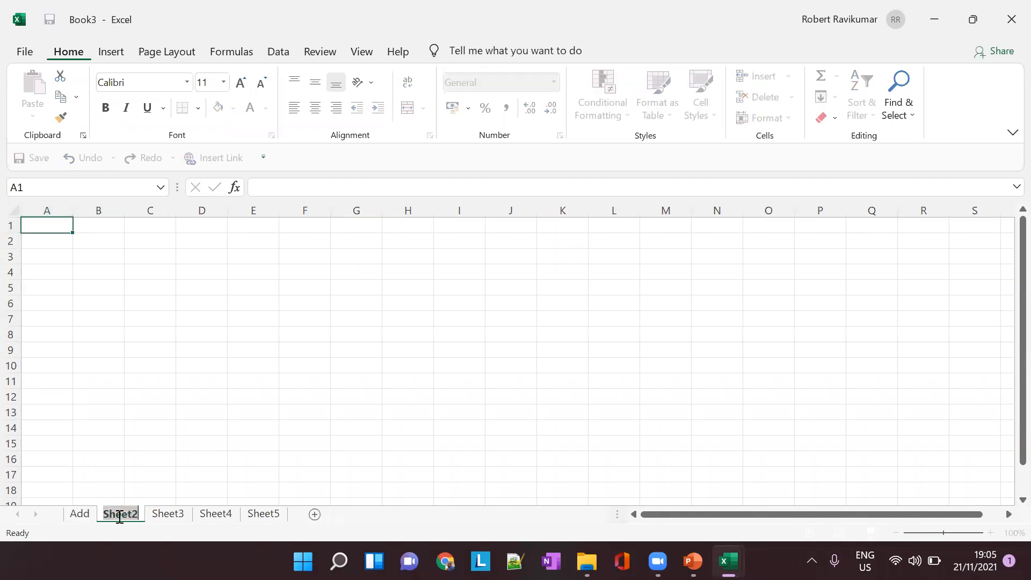
type("Subtract")
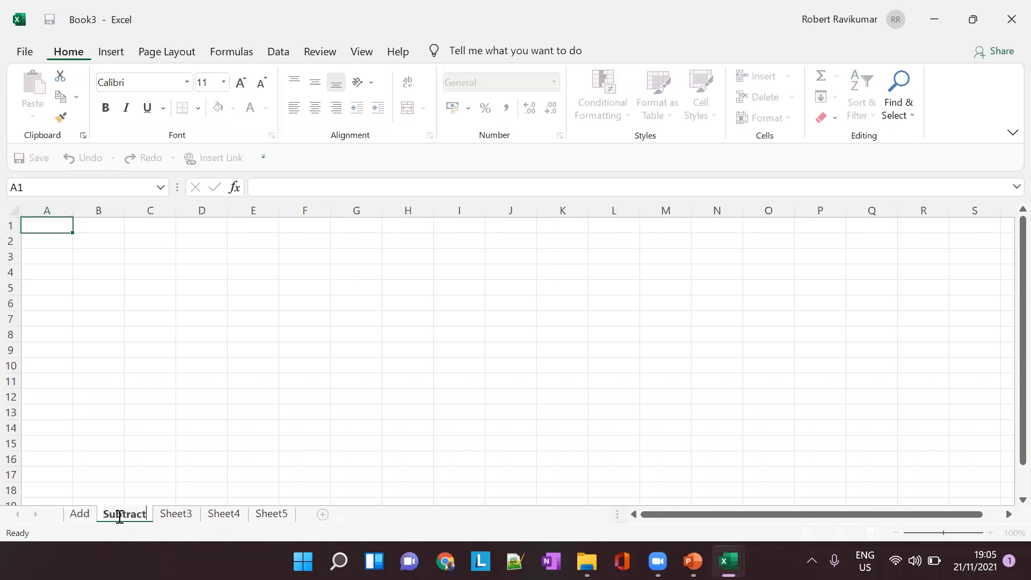
- Rename Sheet3 as Mulitple
double_click(174, 514)
type("M")
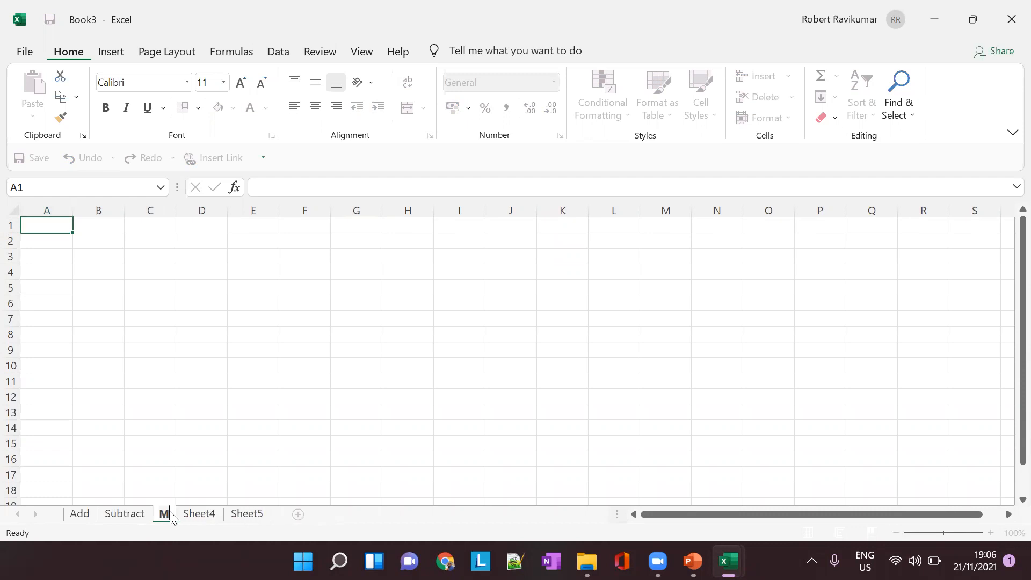
type("ulitple")
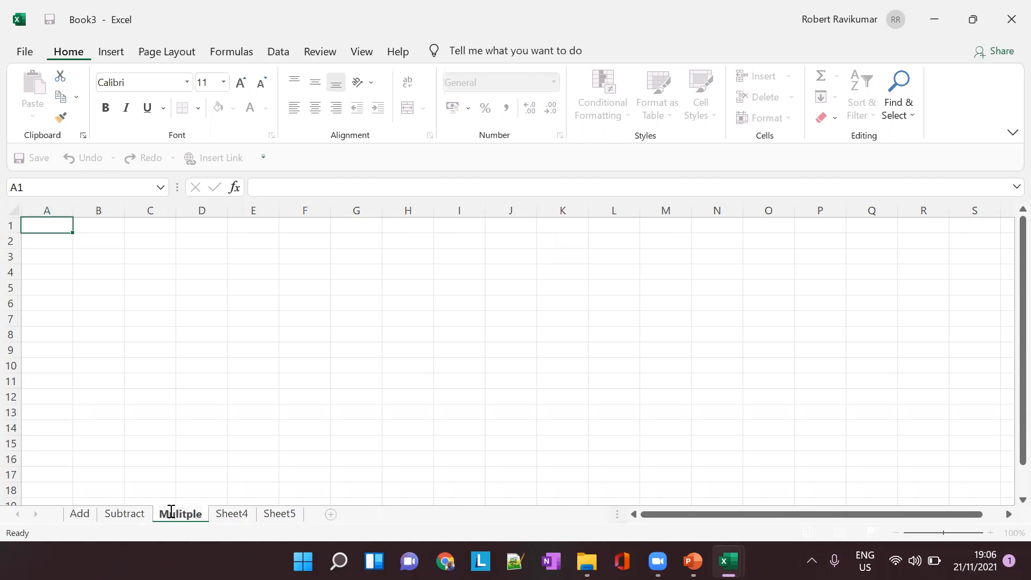
- Rename Sheet4 as attenddance
double_click(230, 513)
type("agreen")
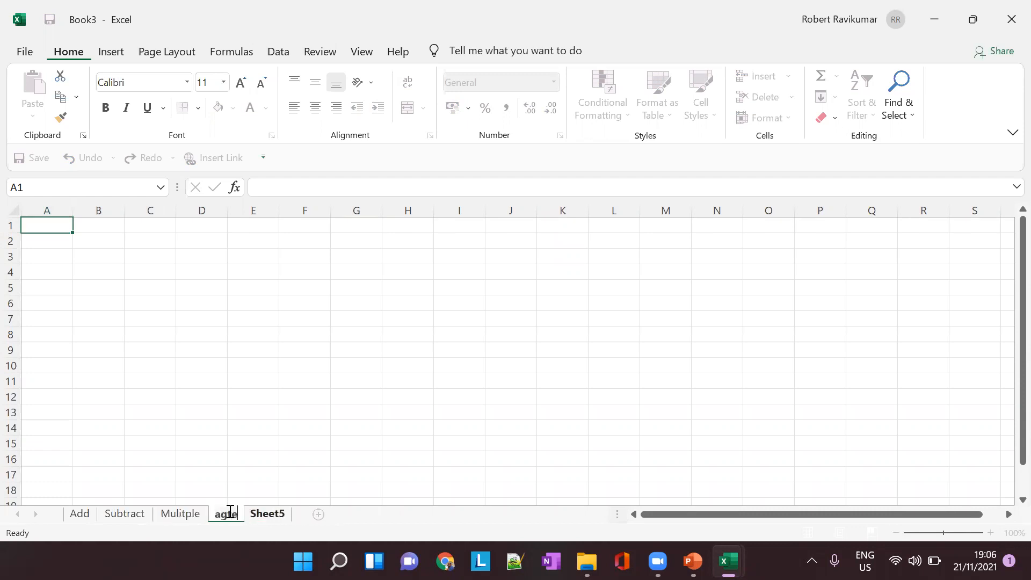
key("BackSpace")
key("BackSpace")
key("BackSpace")
key("BackSpace")
key("BackSpace")
type("ttenddance")
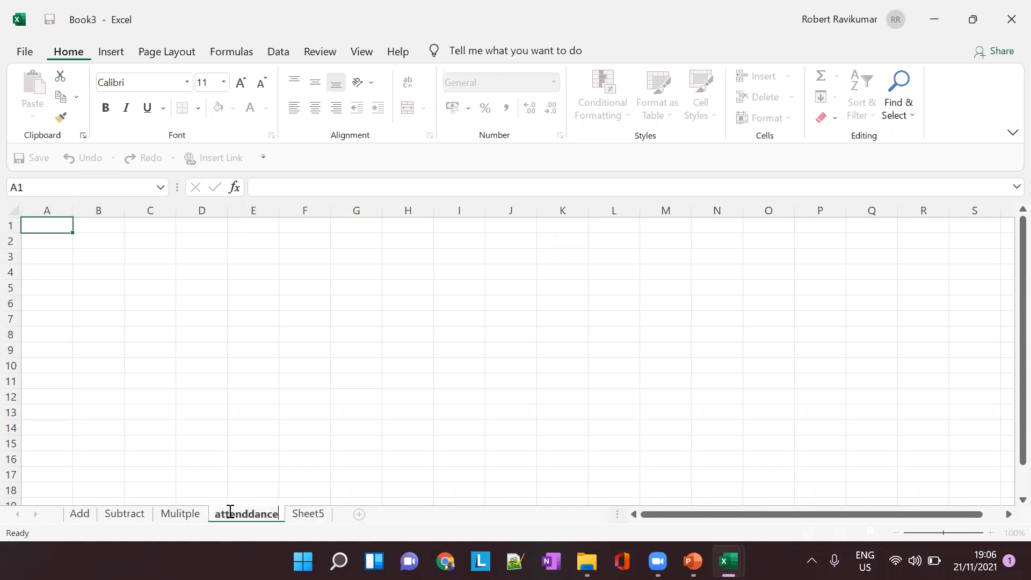
- Rename Sheet5 as balance sheet
double_click(301, 514)
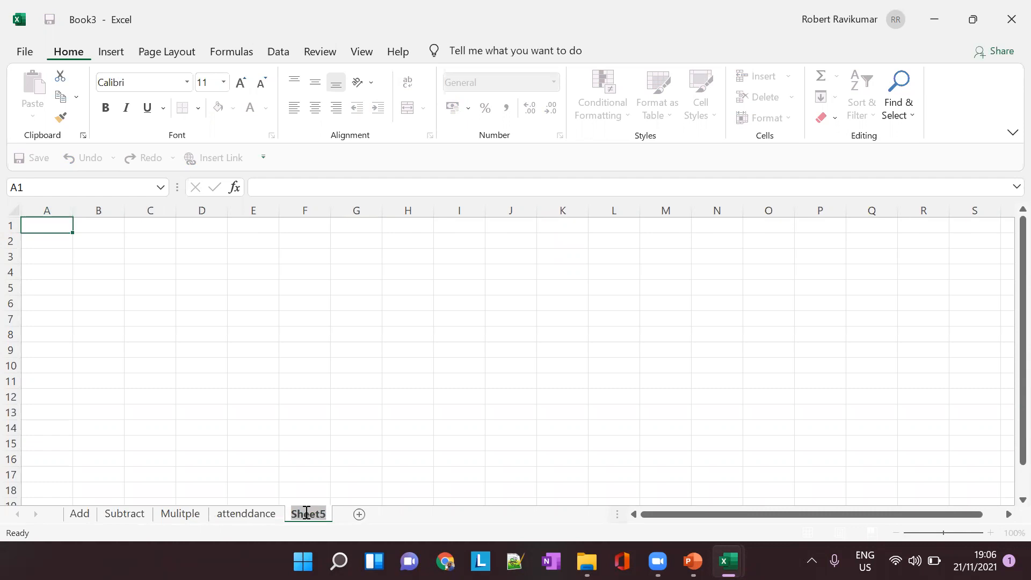
type("balance sheet")
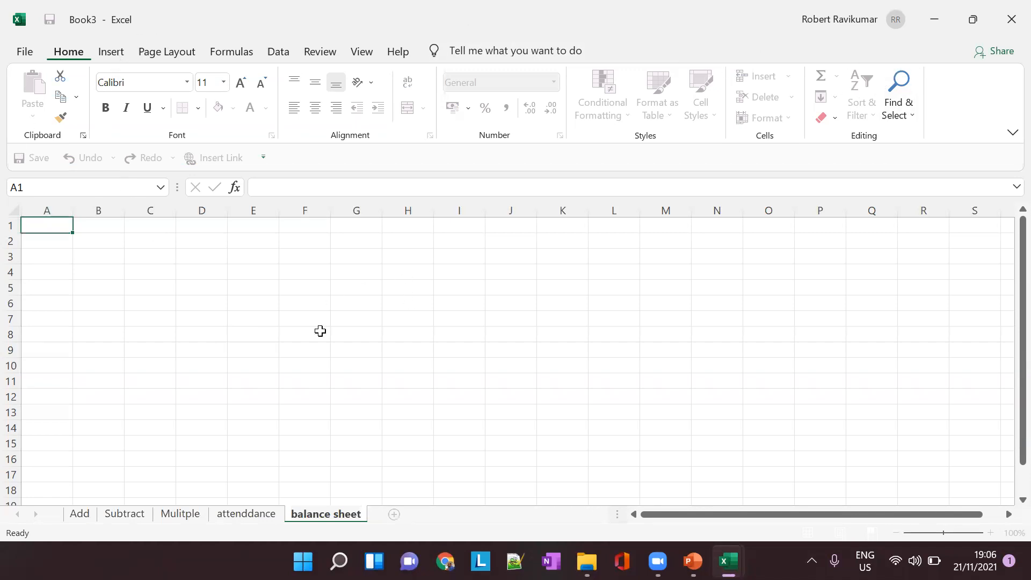
key("Return")
- Show the Subtract worksheet, select column C and cell B1 in it, and move on to the Mulitple worksheet
left_click(125, 513)
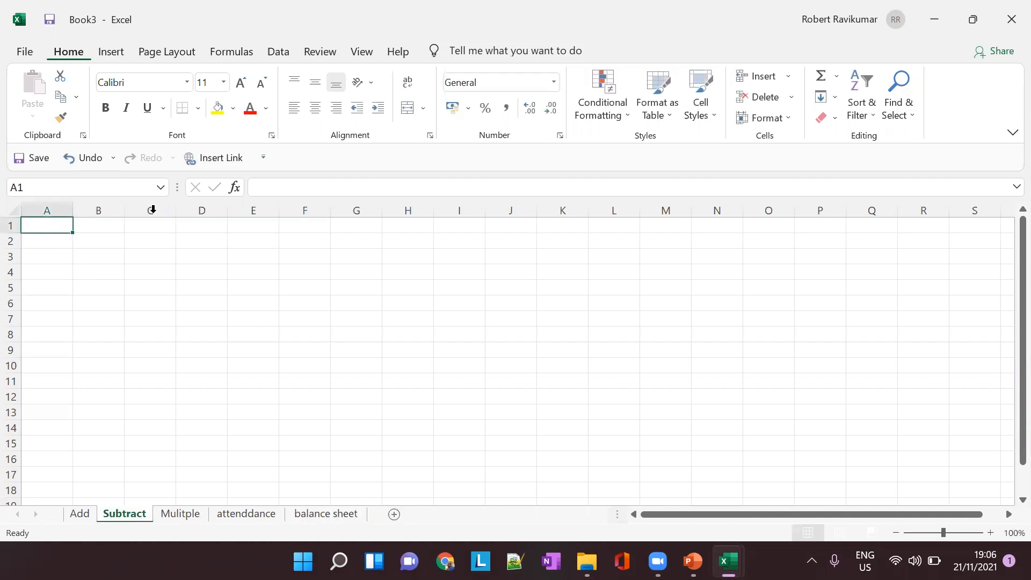
left_click(152, 209)
left_click(76, 230)
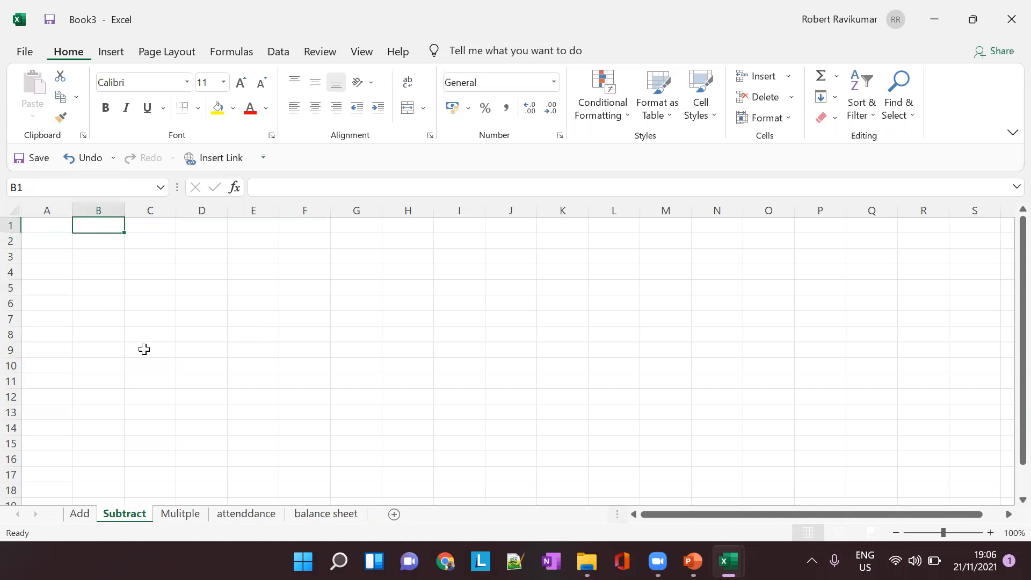
left_click(181, 514)
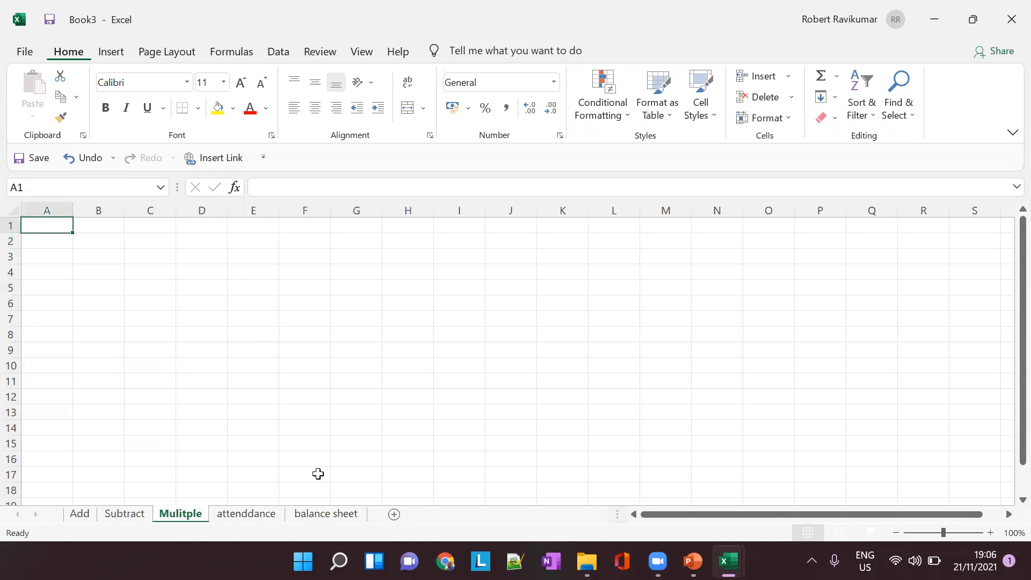
- Enter the text stdube in cell A1 of the attenddance worksheet
left_click(245, 514)
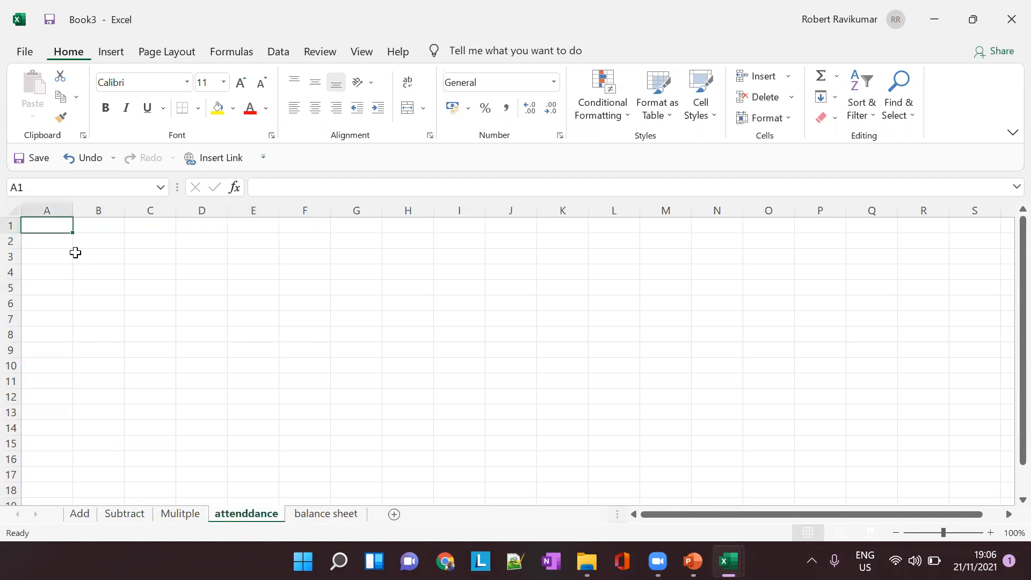
type("j")
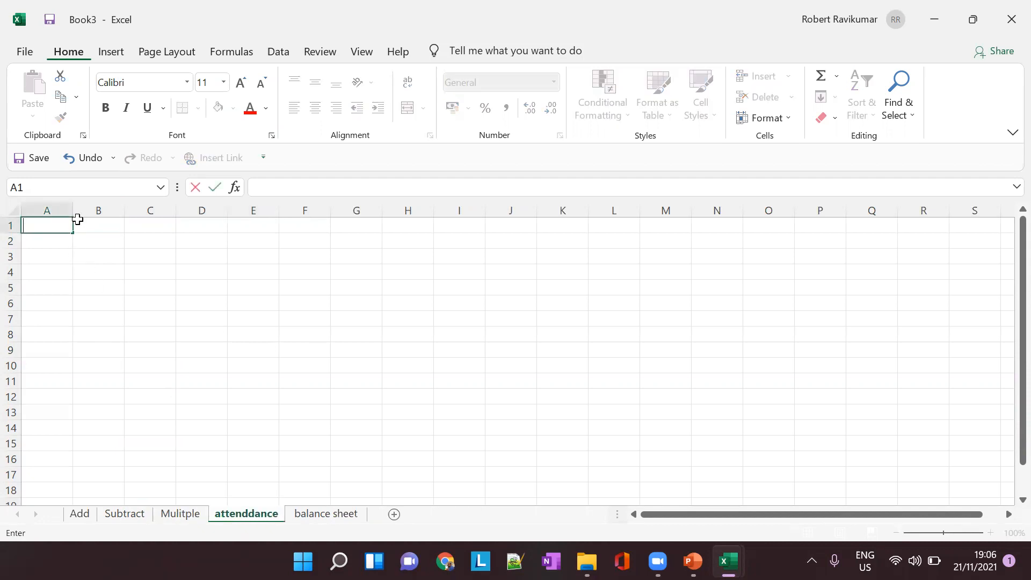
type("tdube")
left_click(78, 219)
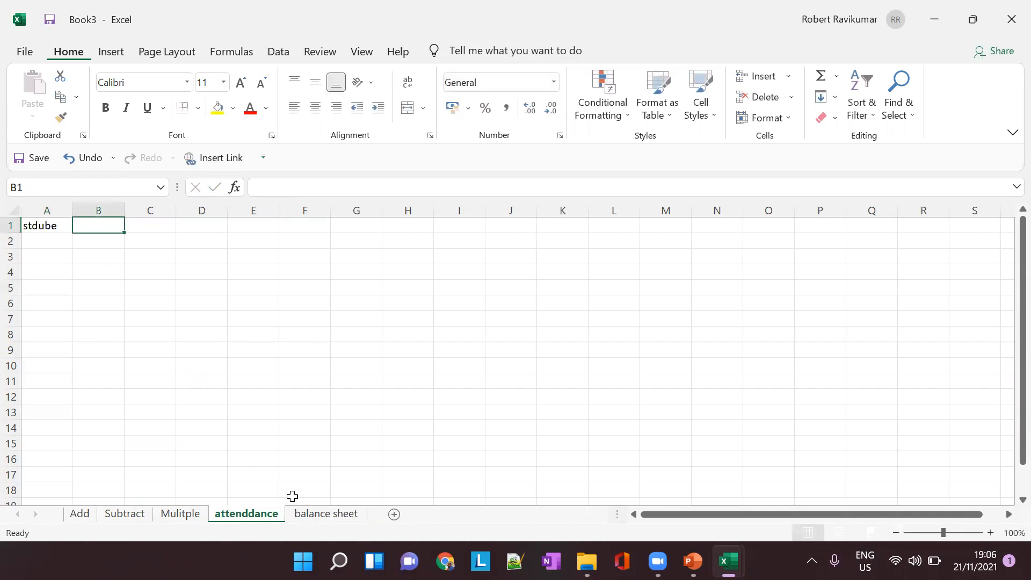
- Show the balance sheet worksheet, and switch to the PowerPoint lesson
left_click(292, 495)
left_click(323, 515)
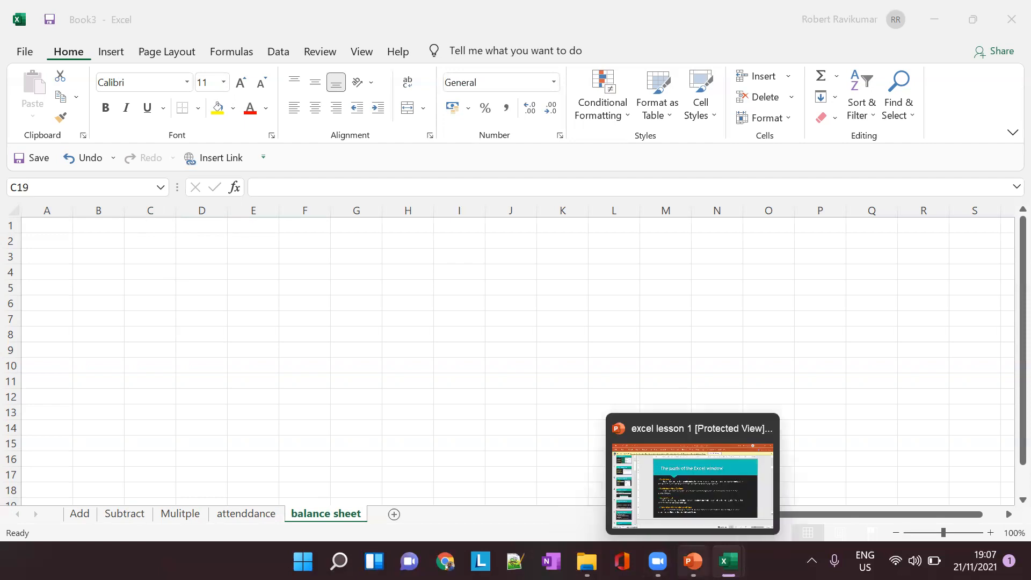
left_click(724, 494)
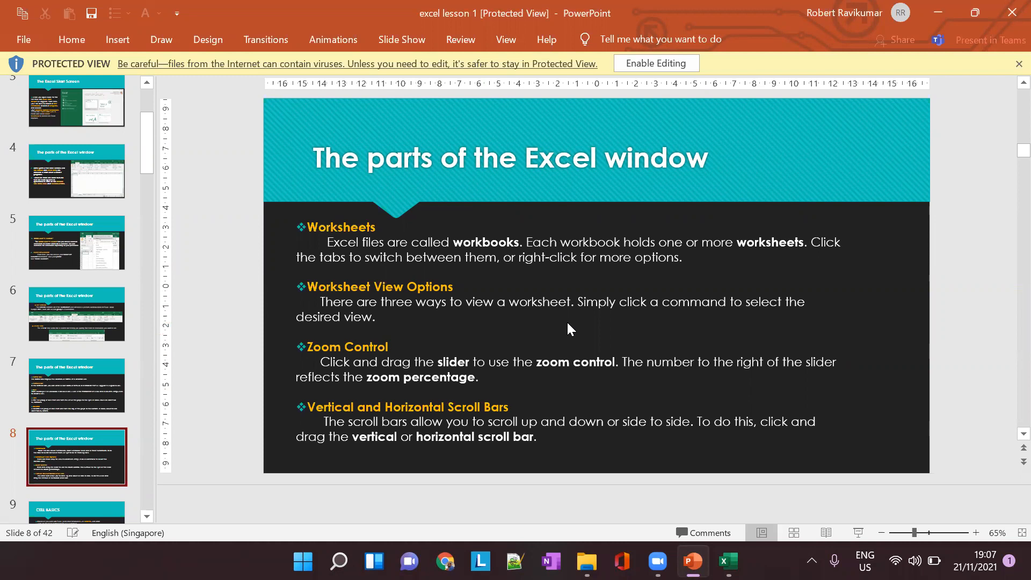
- Switch to the Book3 workbook in Excel and demonstrate zooming the balance sheet worksheet out and in, including 184% and 10%
mouse_move(728, 561)
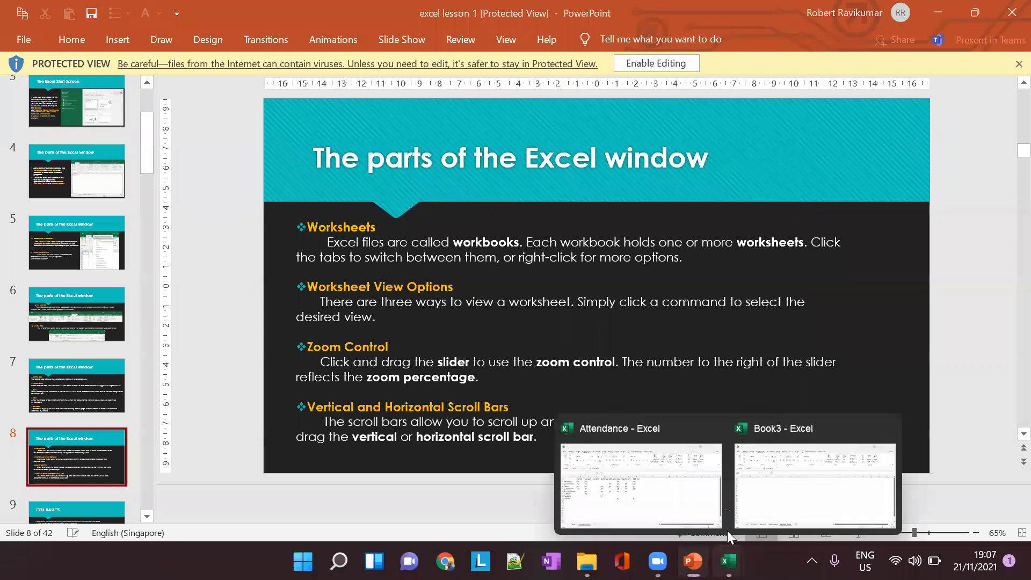
left_click(780, 488)
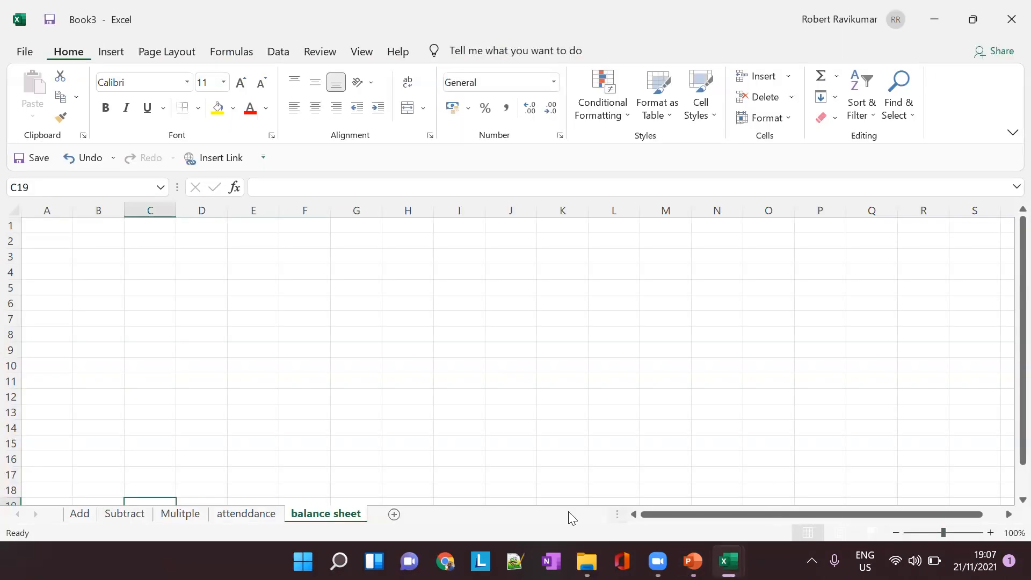
left_click(940, 531)
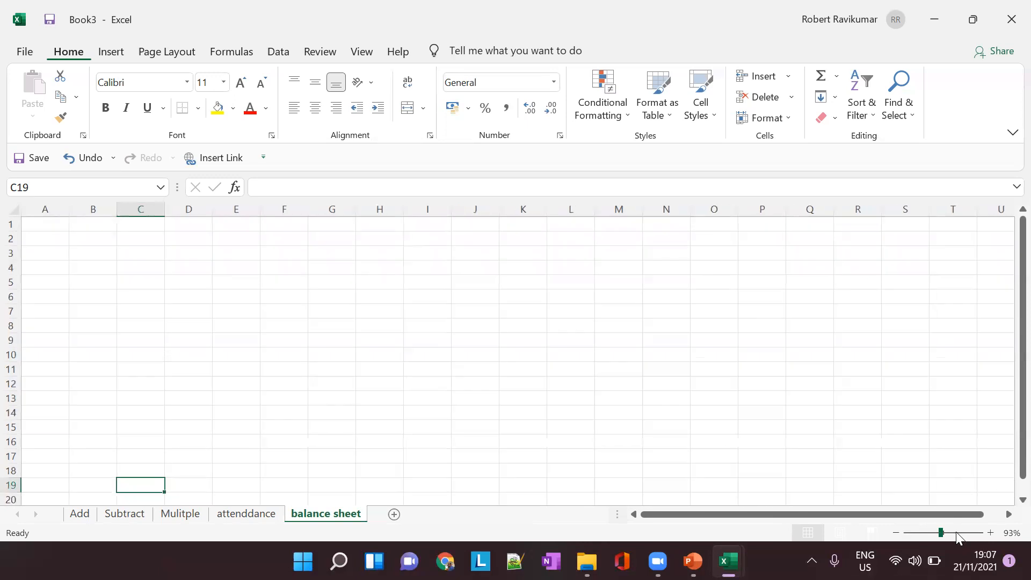
left_click(954, 531)
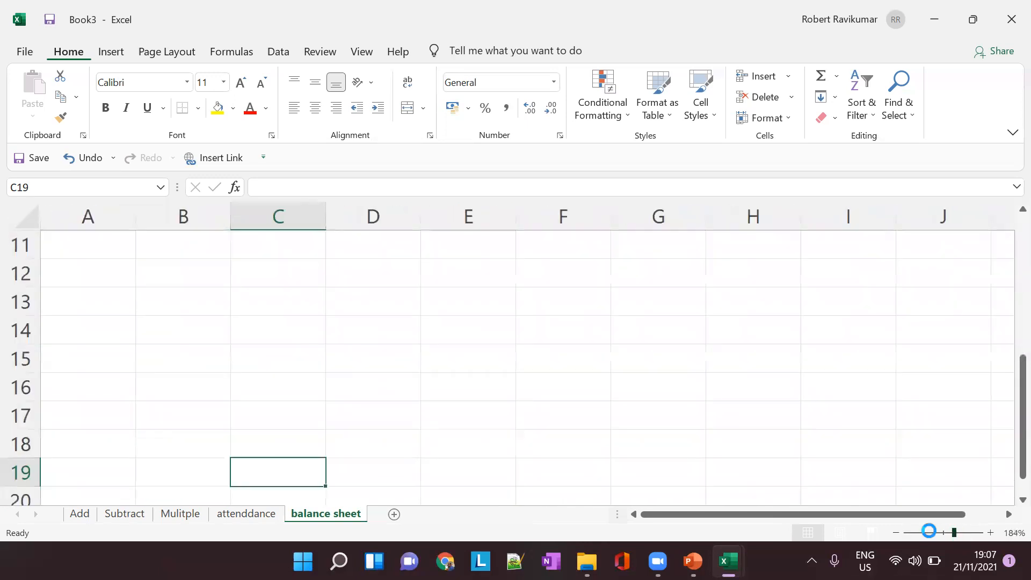
left_click(897, 532)
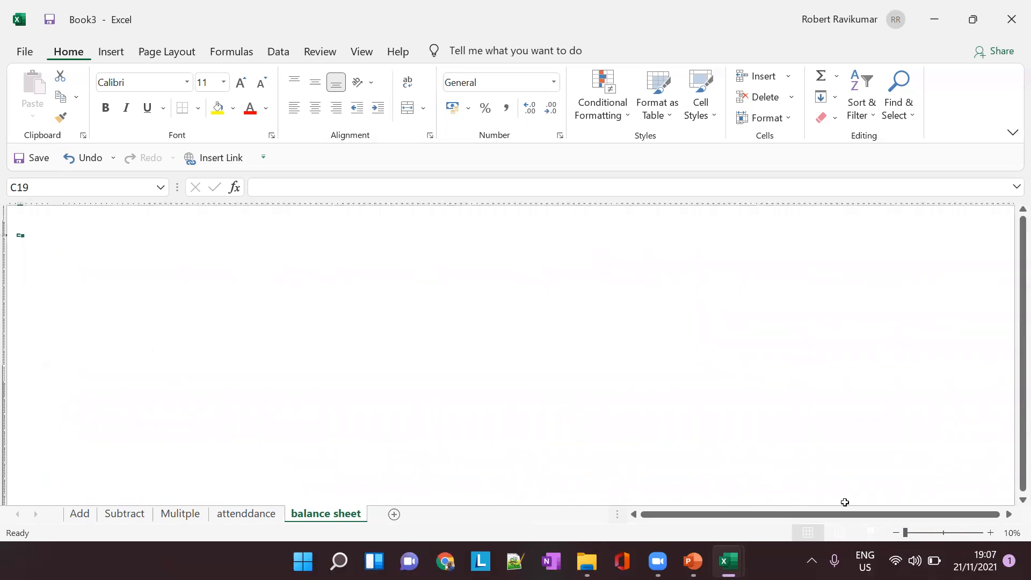
left_click(944, 531)
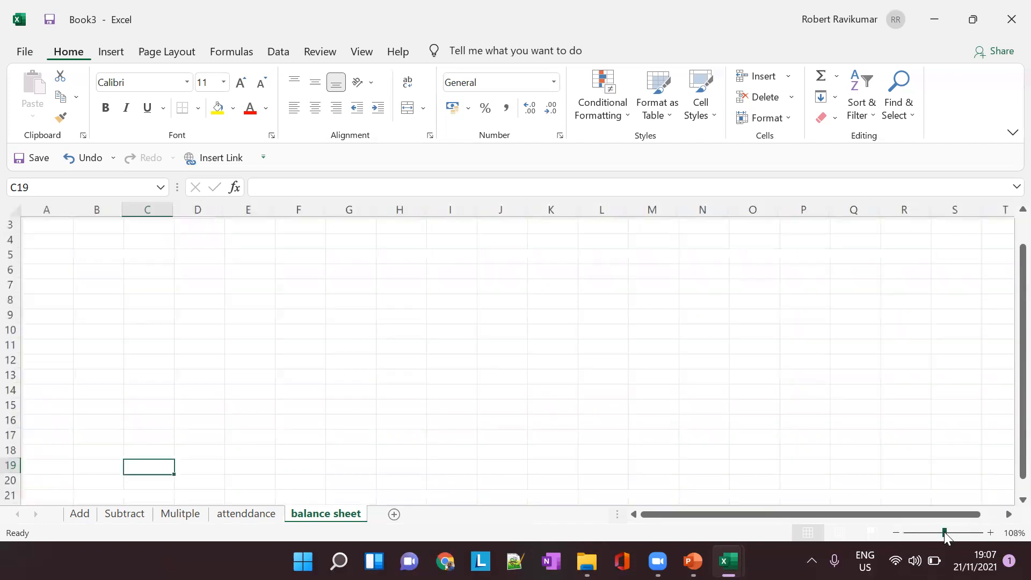
- Show the Add worksheet, consult the worksheet view options in the PowerPoint lesson, and return to Book3 in Excel
left_click(80, 514)
key("alt+Tab")
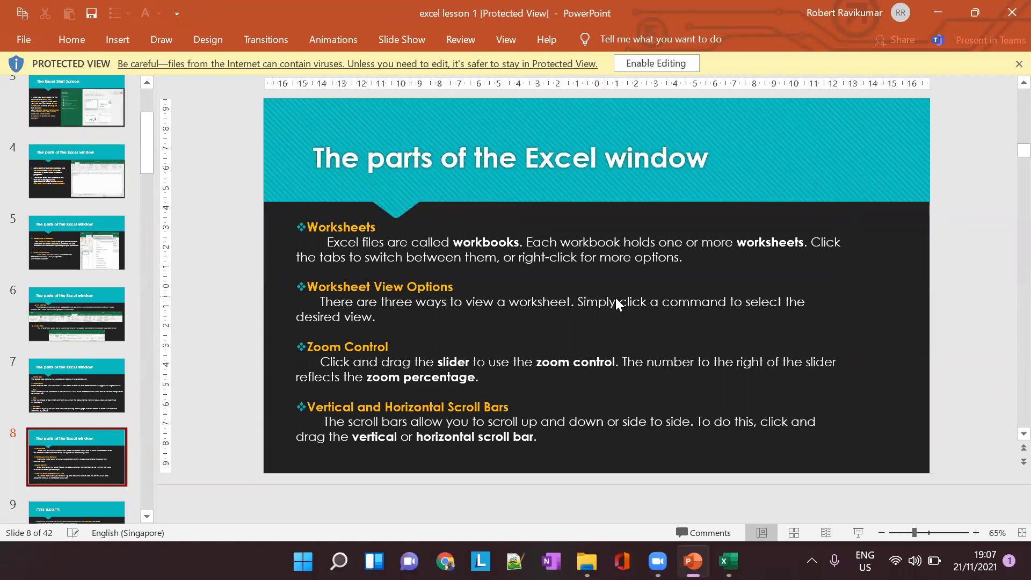
key("alt+Tab")
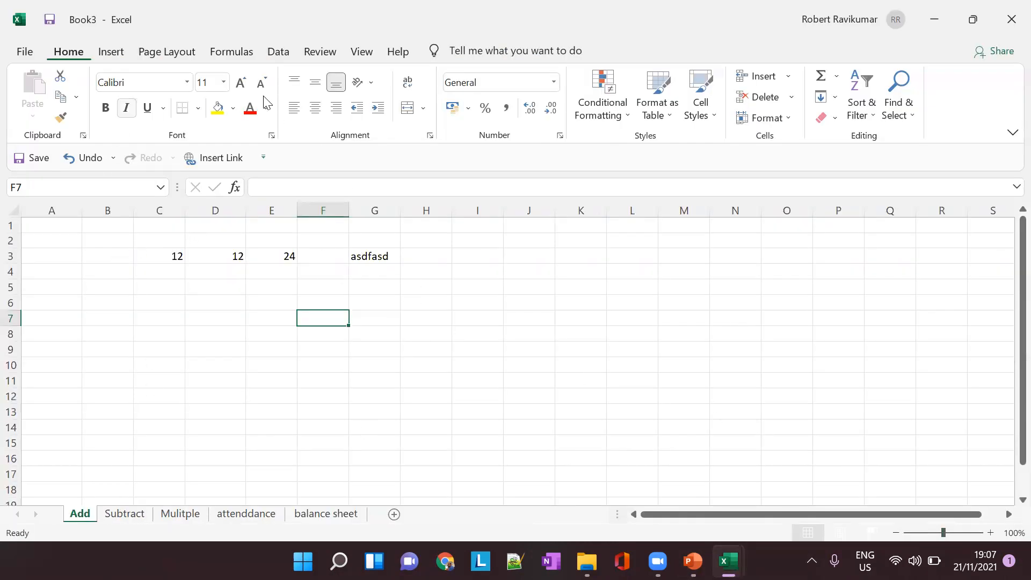
- Demonstrate the Normal, Page Layout and Custom Views options on the Add worksheet, and leave it in Page Break Preview
left_click(360, 52)
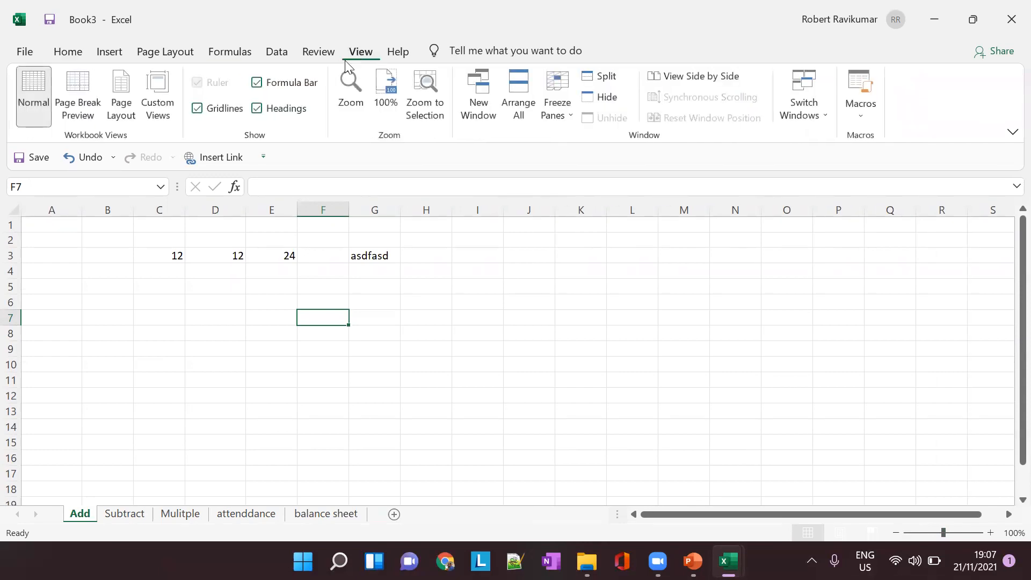
left_click(75, 100)
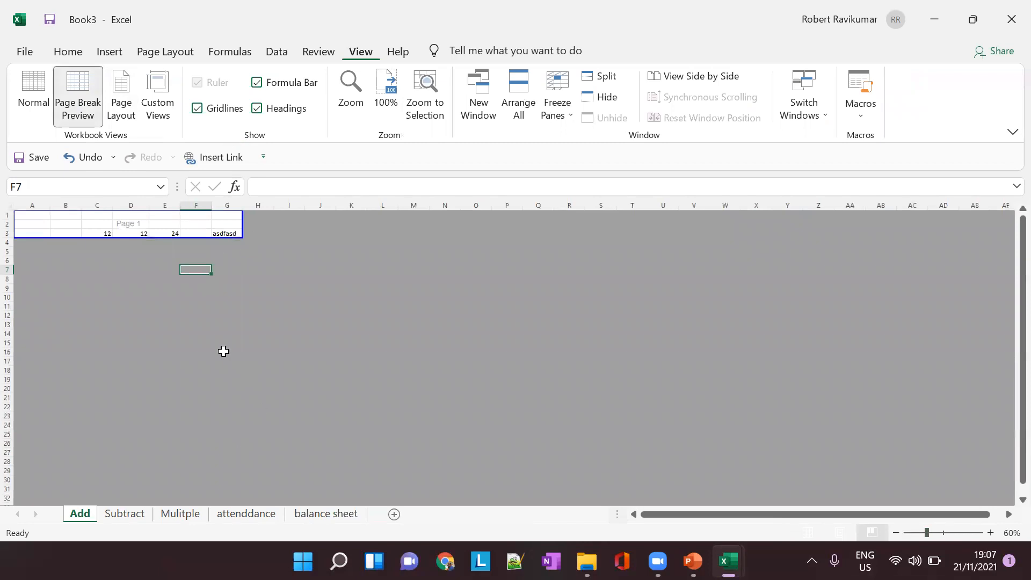
left_click(35, 95)
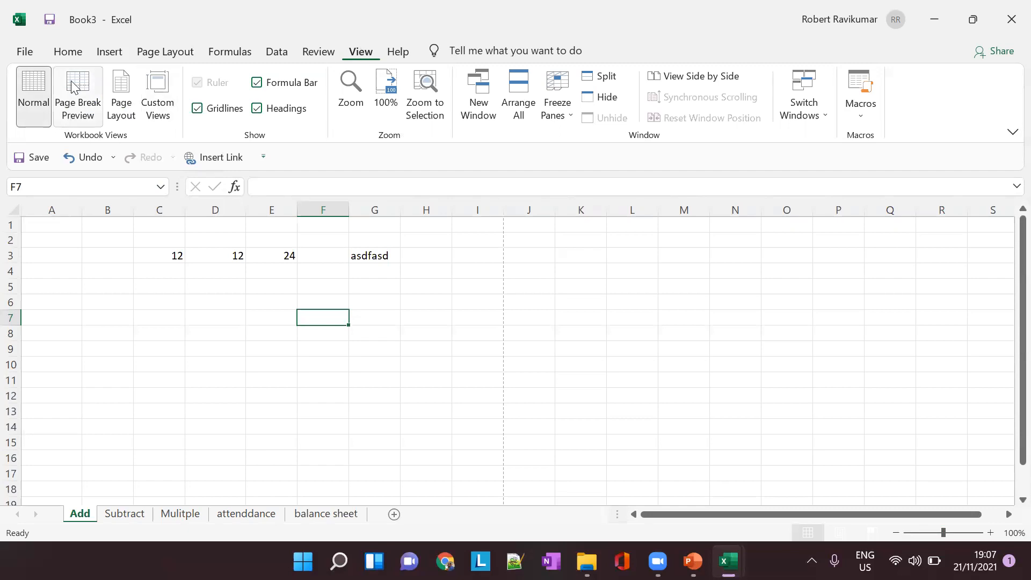
left_click(110, 83)
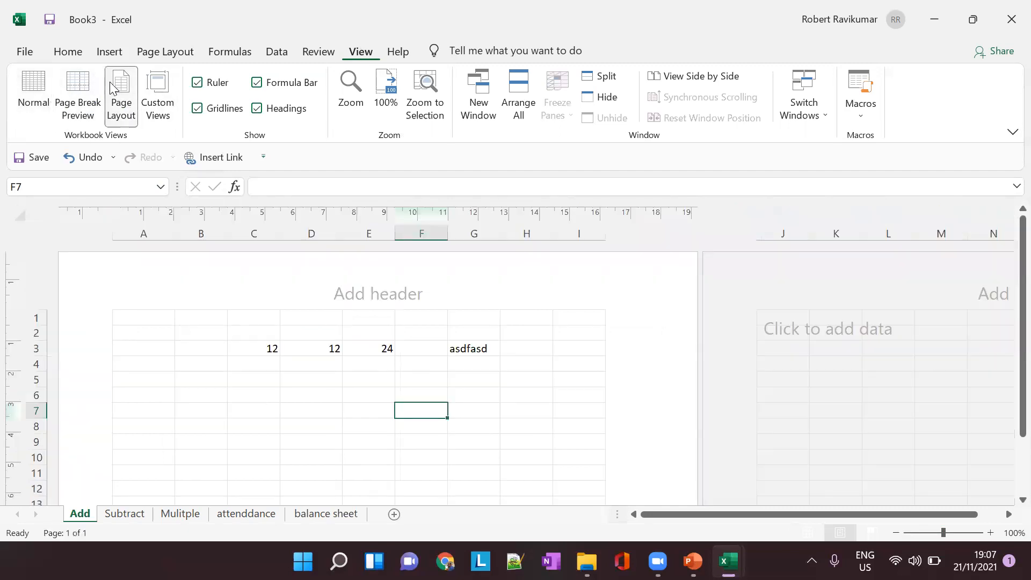
left_click(161, 85)
left_click(931, 123)
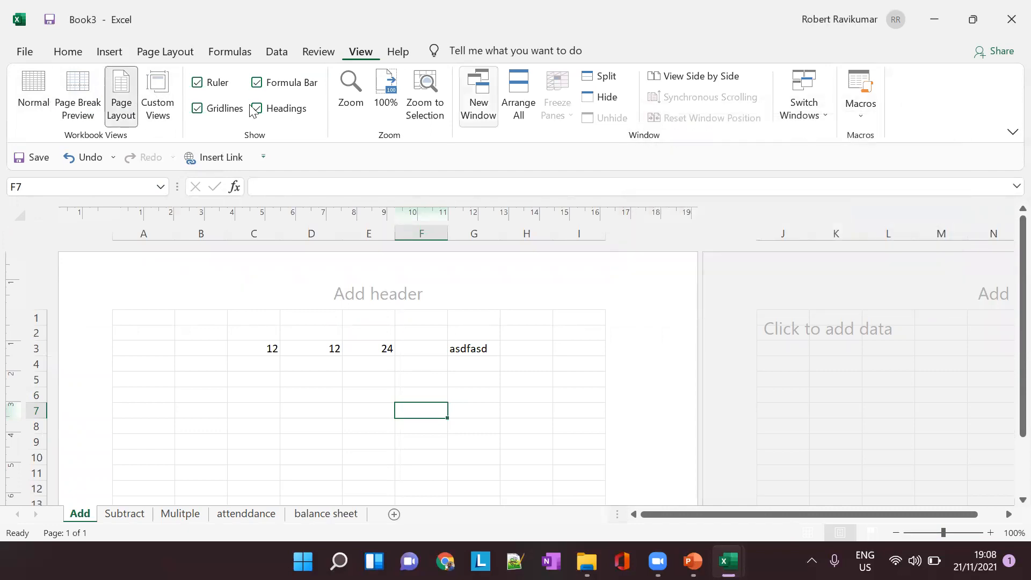
left_click(82, 99)
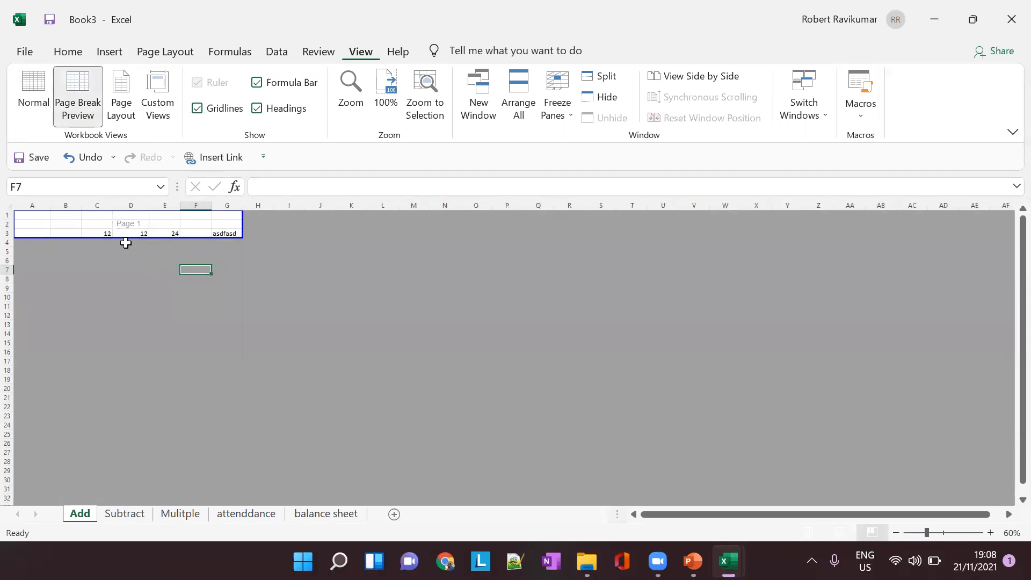
- Enter the text asdfs in cell B3 of the Subtract worksheet
left_click(124, 513)
left_click(108, 253)
type("asd")
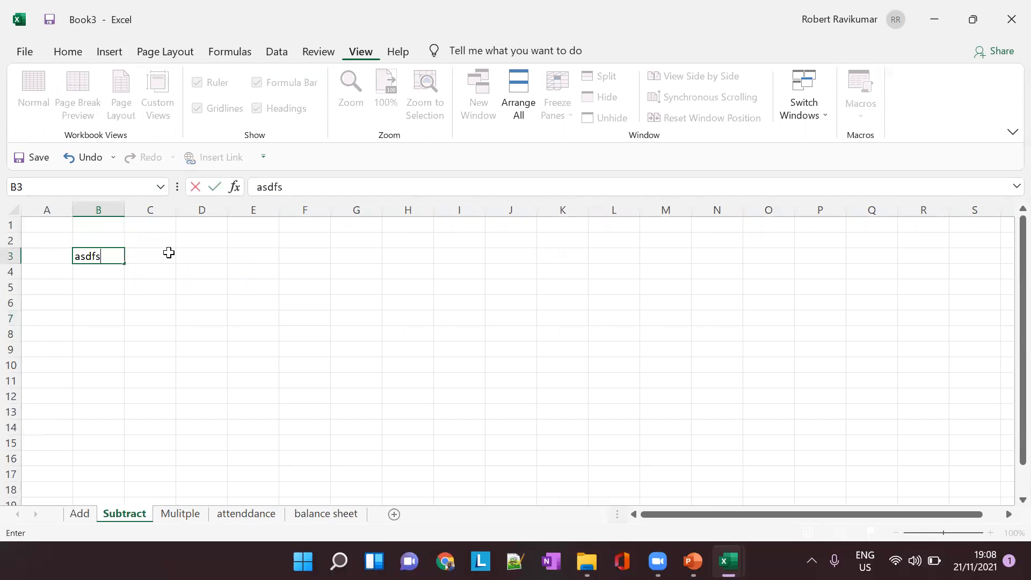
type("fs")
left_click(186, 287)
left_click(180, 514)
left_click(138, 514)
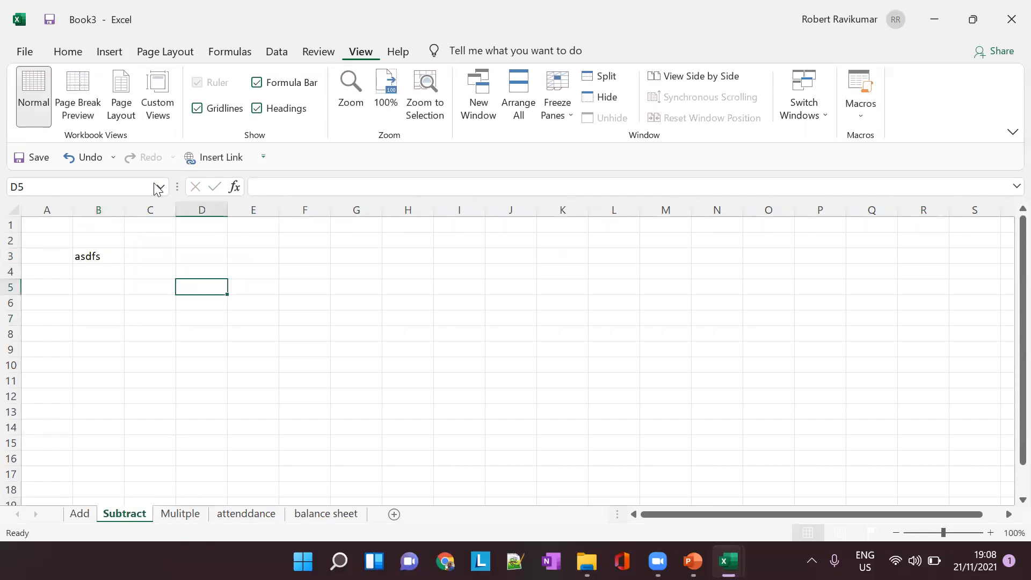
- Show the Subtract worksheet in Page Layout, Page Break Preview and Normal view, and return it to Page Break Preview
left_click(119, 93)
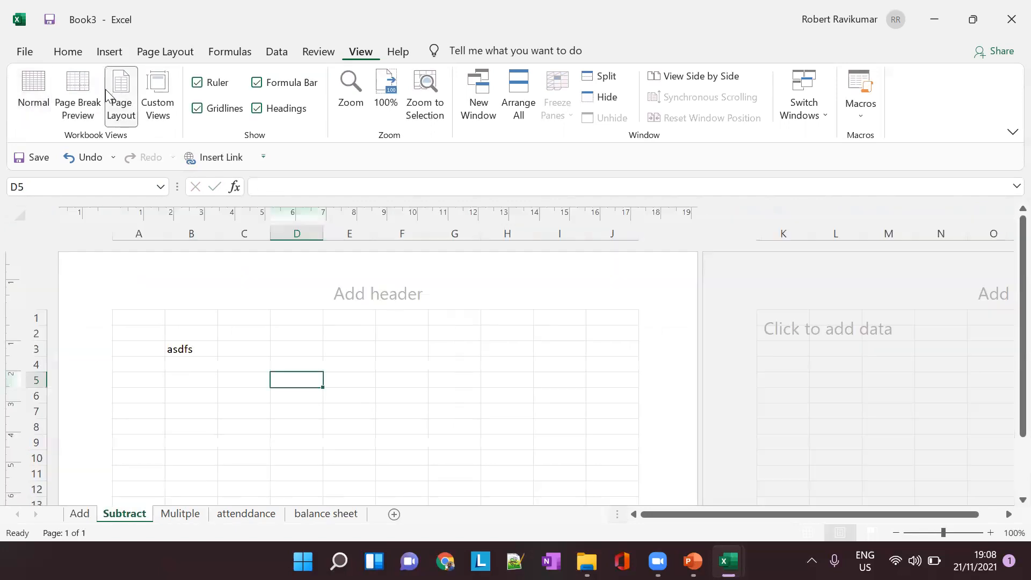
left_click(91, 89)
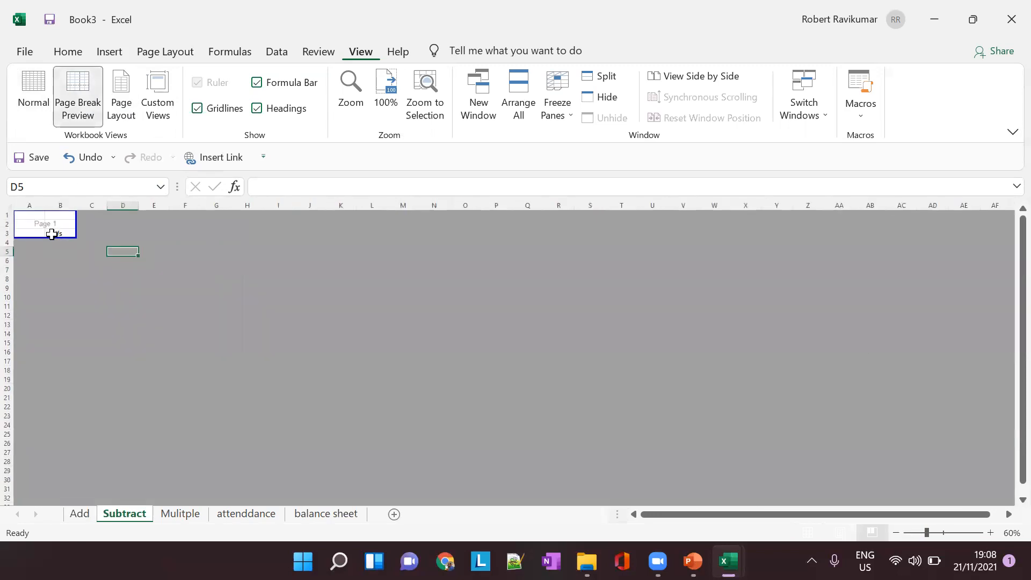
left_click(41, 102)
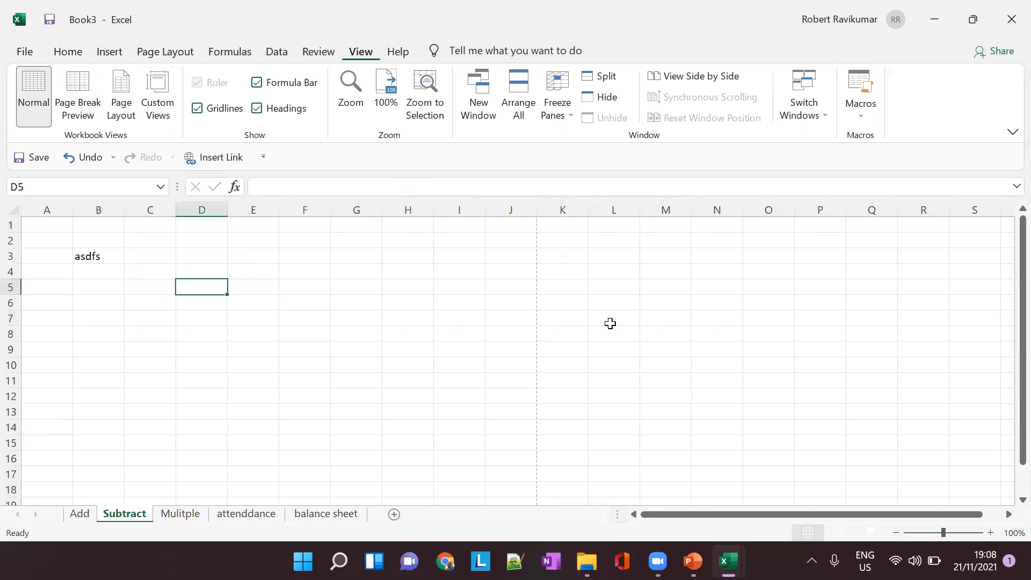
scroll(617, 328, "down", 9)
scroll(628, 333, "up", 9)
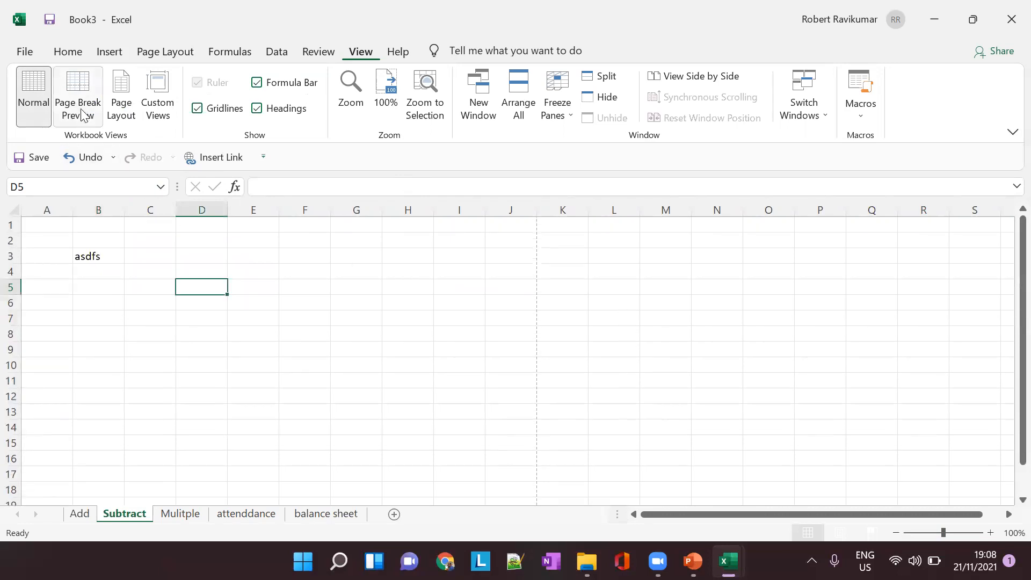
left_click(80, 110)
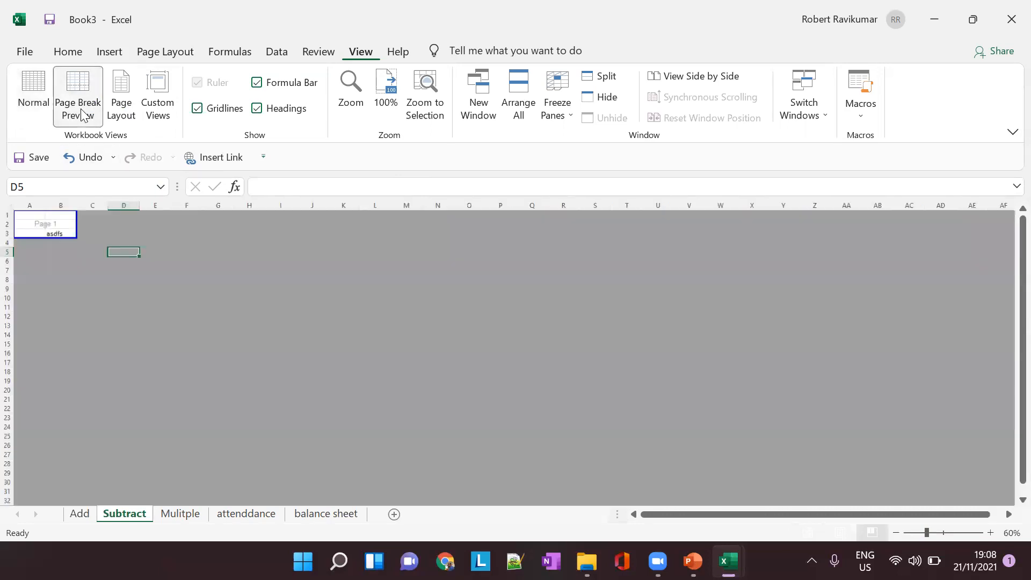
- Compare the page areas of the Add and Subtract worksheets, and set the Mulitple worksheet to Page Break Preview
left_click(80, 517)
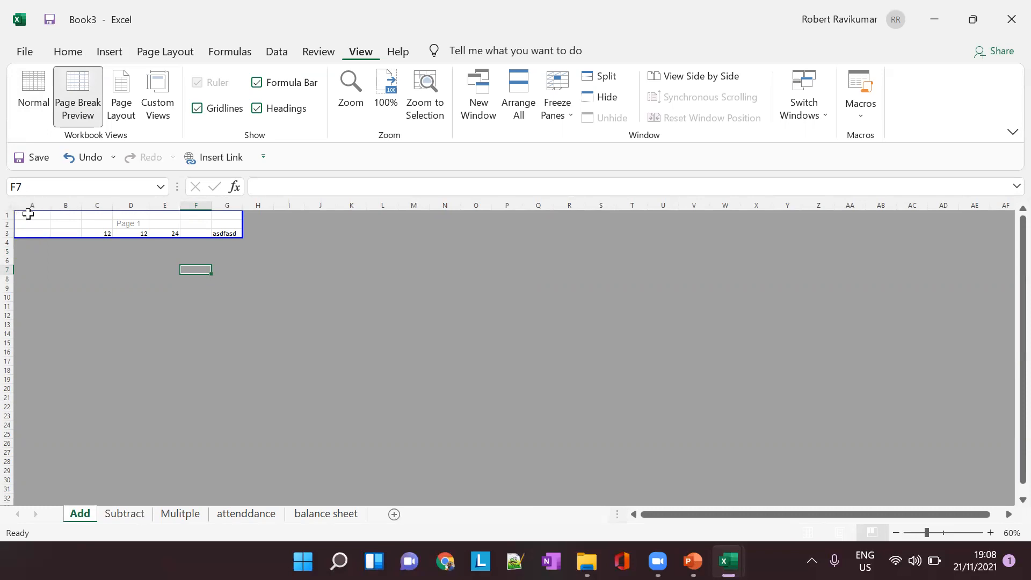
left_click(125, 514)
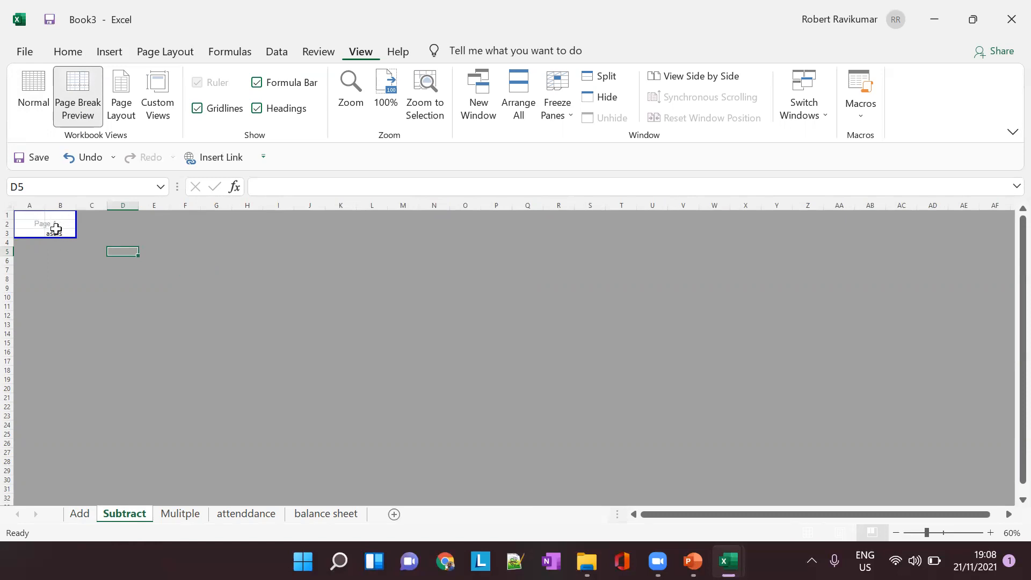
left_click(184, 514)
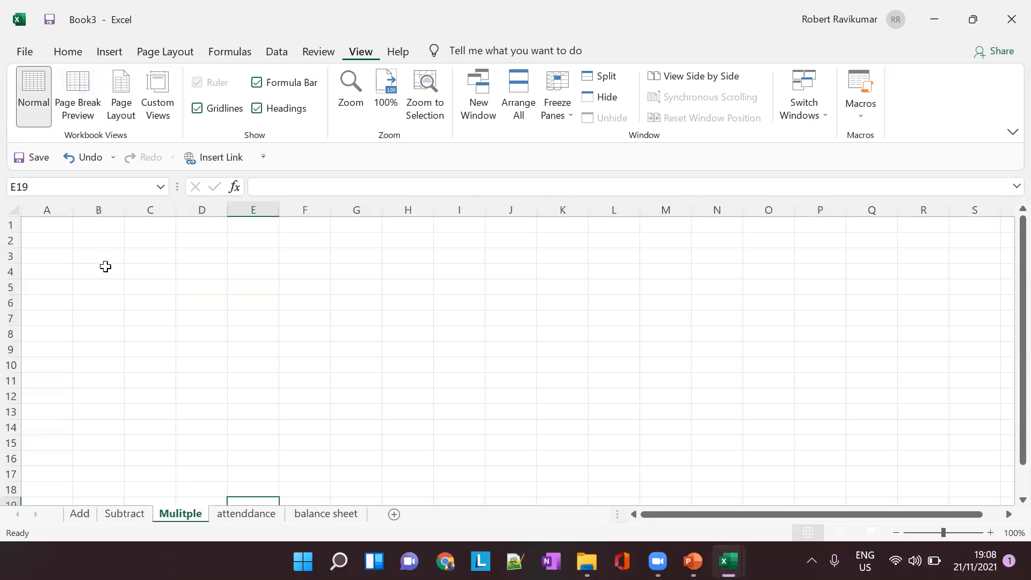
scroll(654, 407, "up", 5)
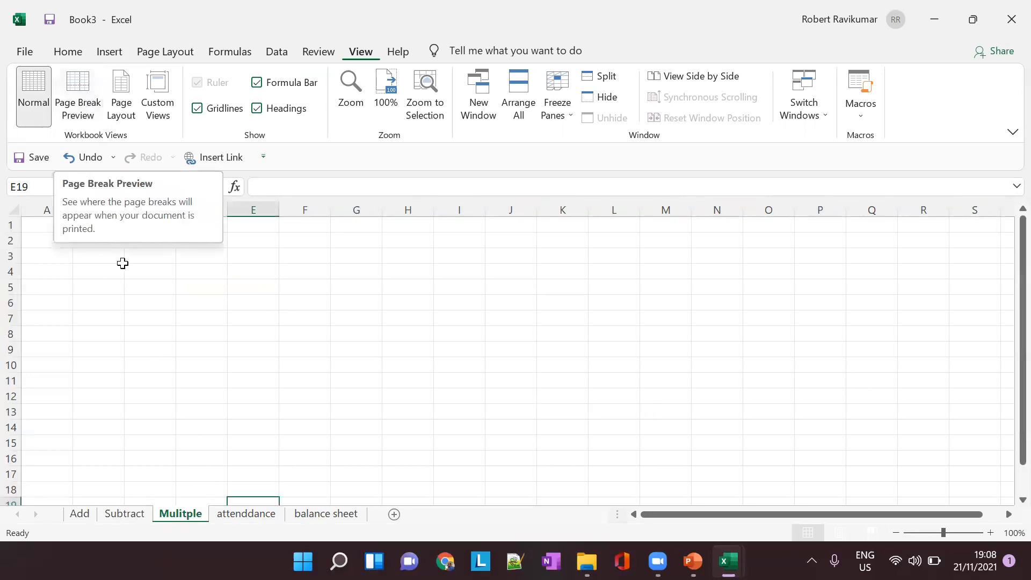
left_click(84, 102)
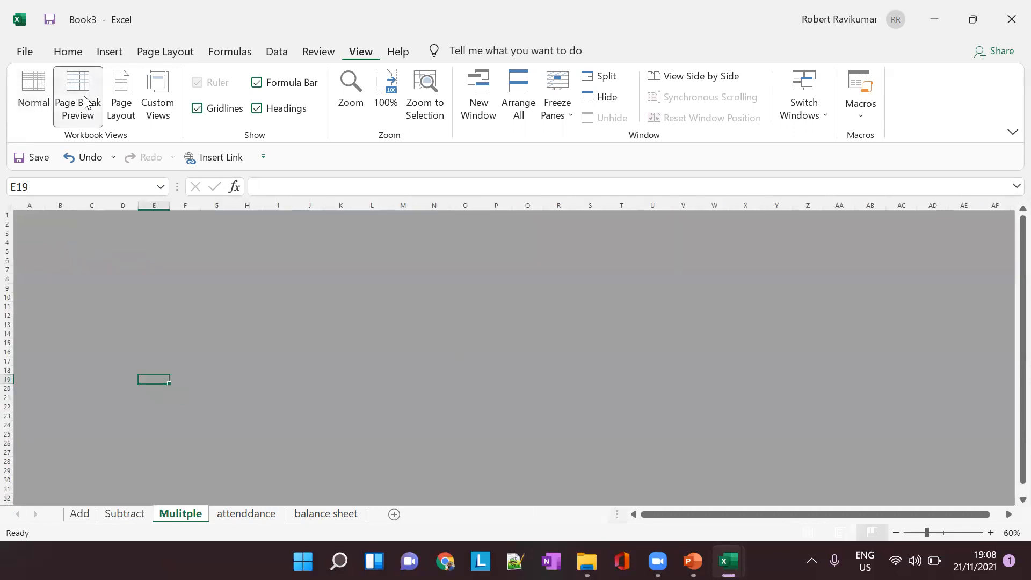
scroll(272, 448, "up", 1)
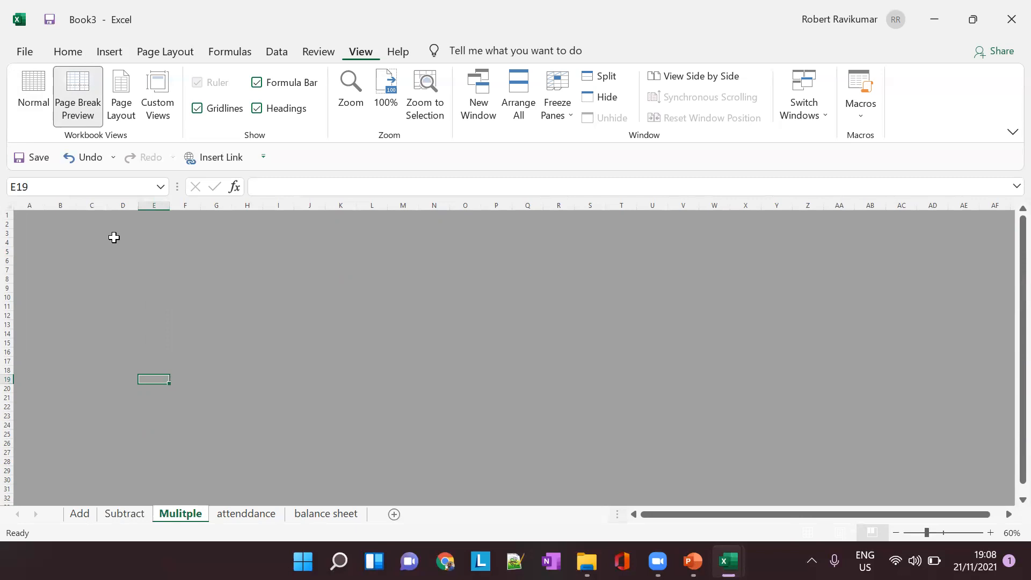
- Enter the text de in cell E9 of the Mulitple worksheet and select cell H12
left_click(146, 288)
double_click(147, 290)
type("de")
key("Tab")
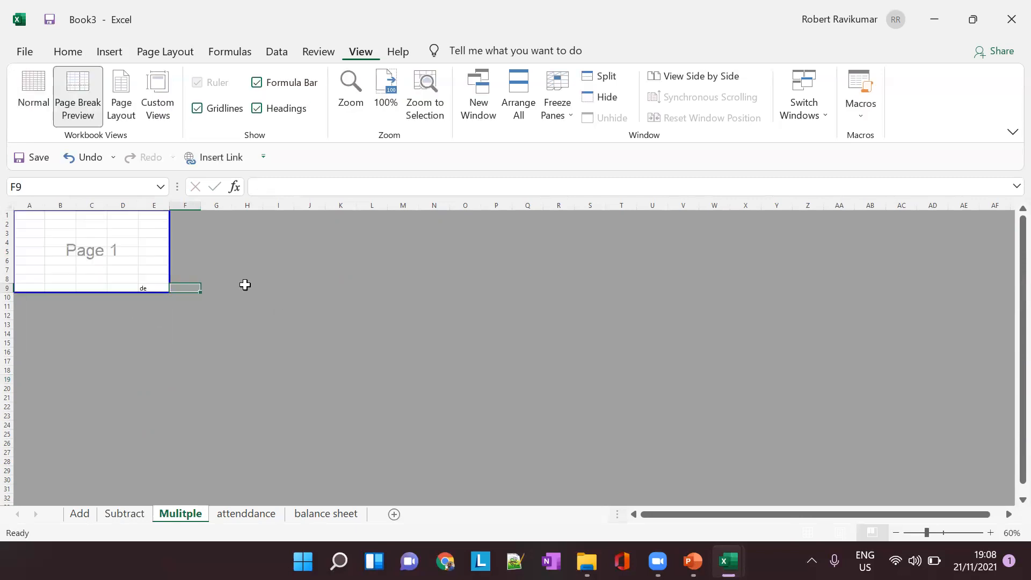
left_click(240, 314)
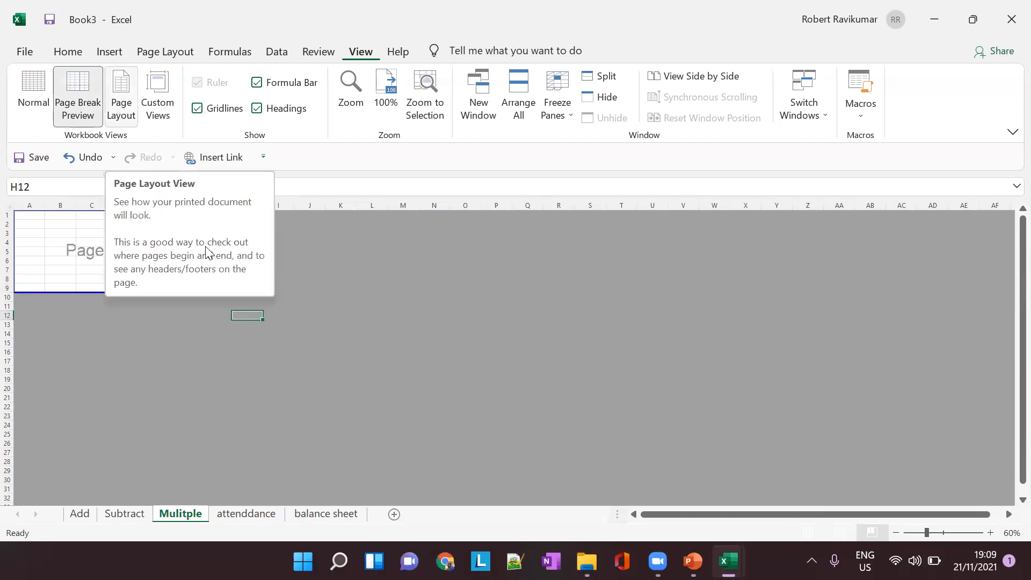
- Look over the Mulitple worksheet in Page Layout view and set it back to Normal view
left_click(115, 102)
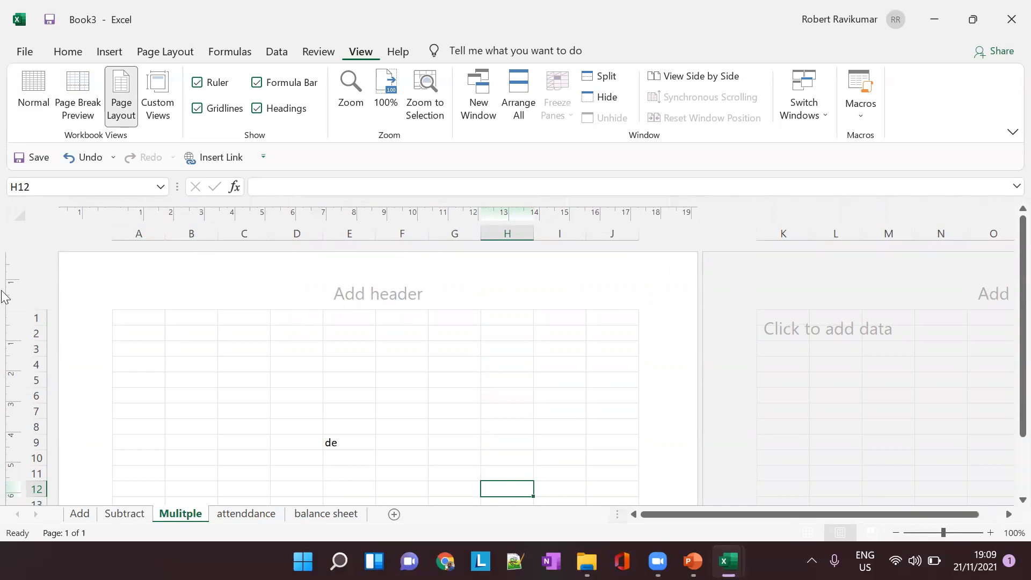
scroll(265, 400, "down", 3)
scroll(265, 400, "down", 1)
scroll(333, 407, "up", 4)
left_click(34, 100)
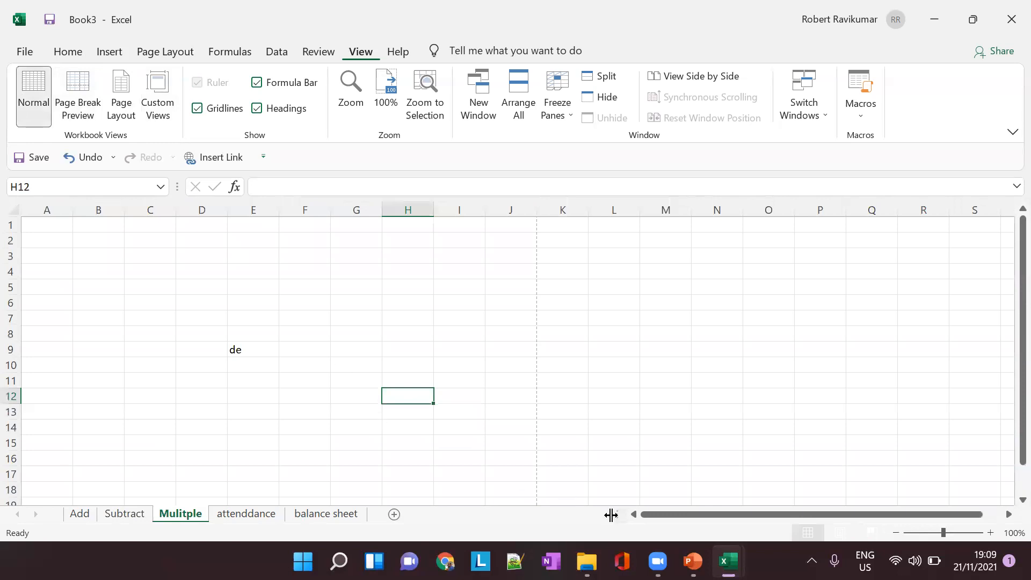
- Consult the zoom control notes in the PowerPoint lesson, return to Excel, and zoom the Mulitple worksheet to 328% around cell N14
left_click(701, 545)
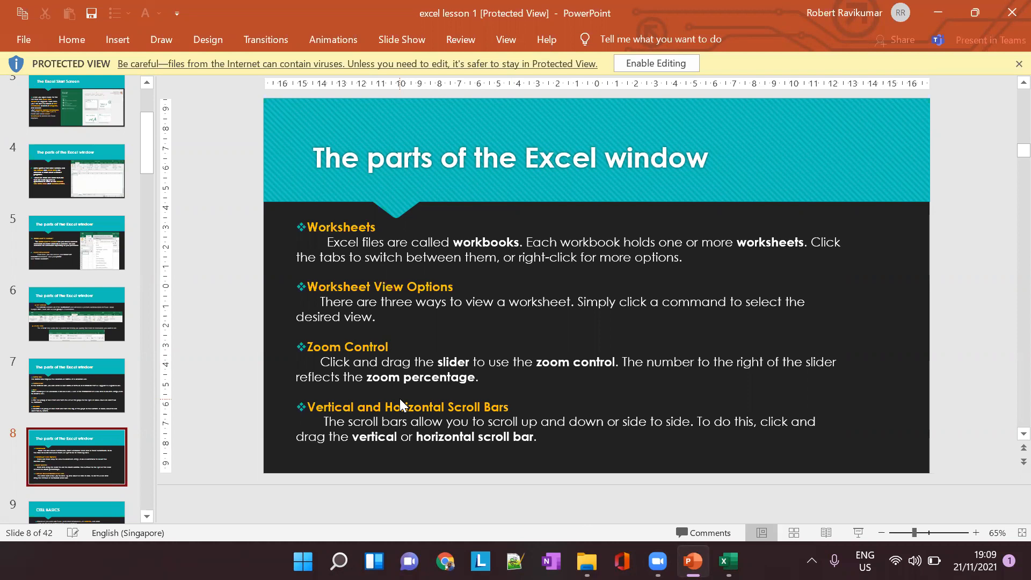
key("alt+Tab")
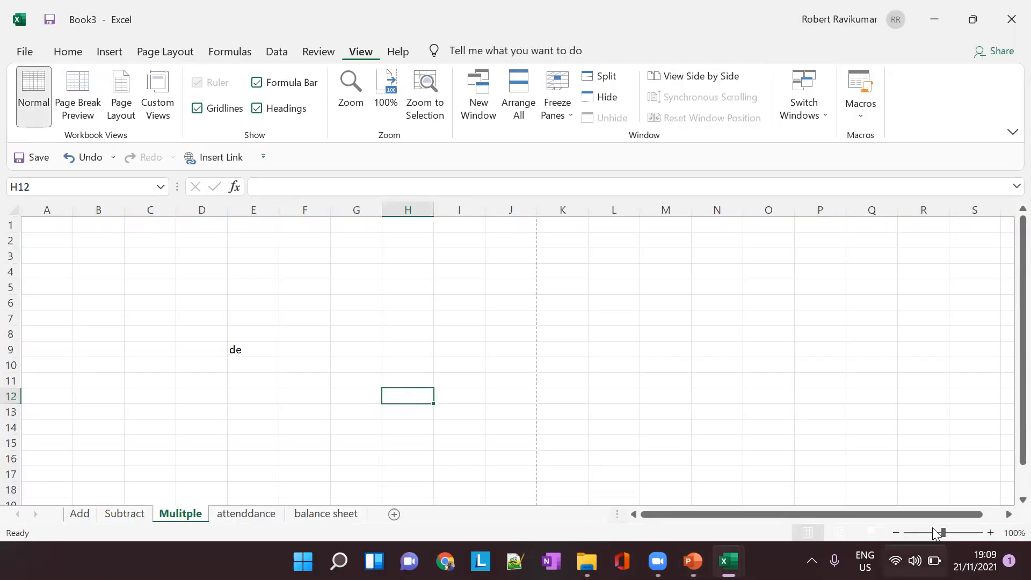
left_click(55, 51)
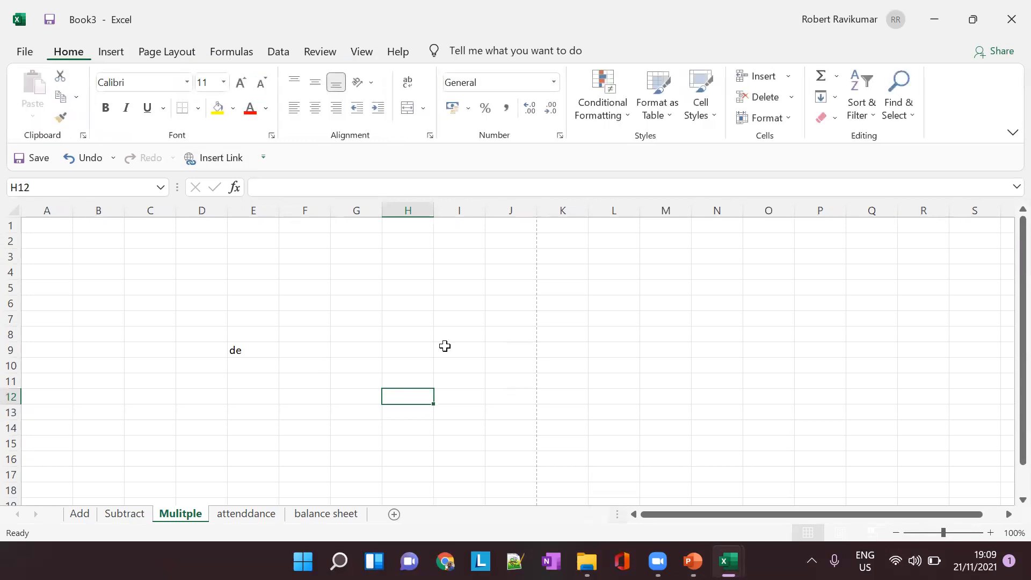
left_click(716, 427)
left_click_drag(942, 532, 970, 531)
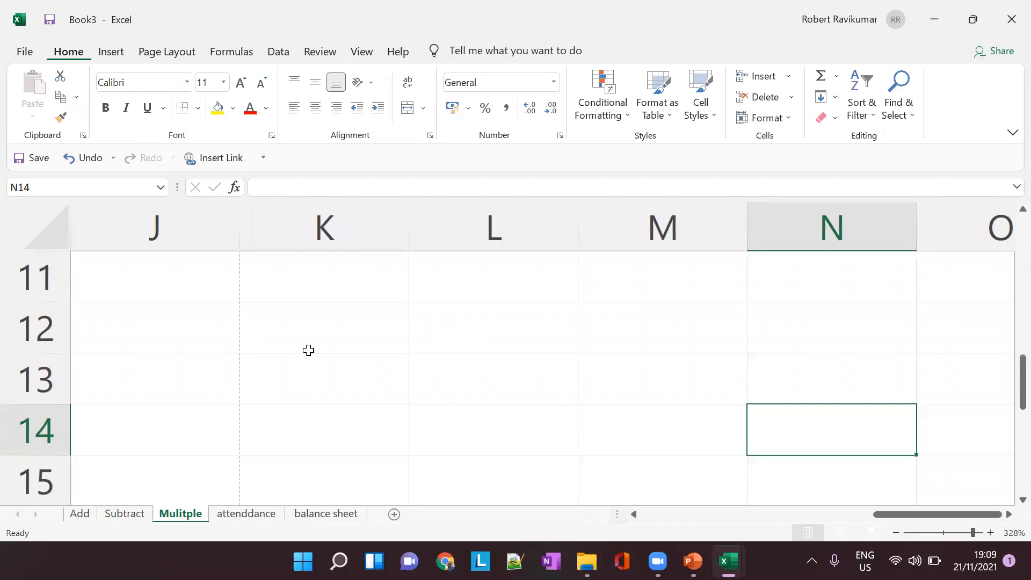
- Enter the text asdfasd in cell K12 of the Mulitple worksheet and select the empty cell M13
left_click(307, 350)
type("asdfasd")
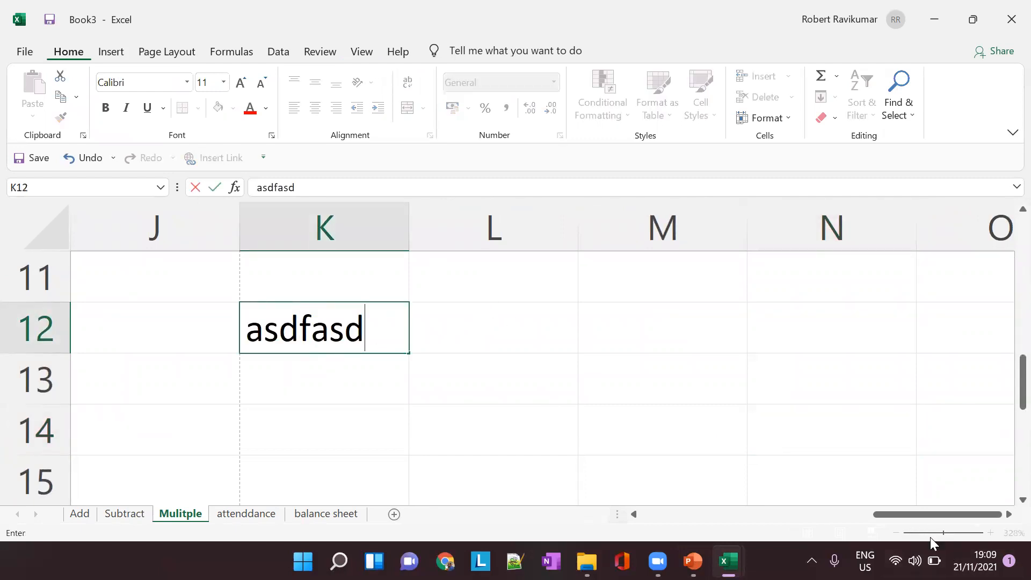
left_click(594, 372)
type("`")
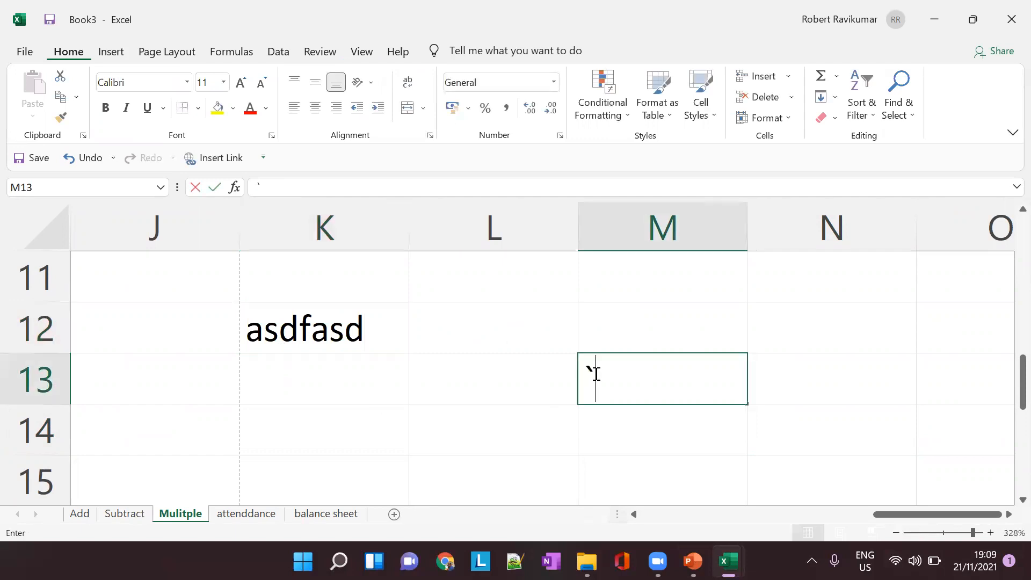
key("Escape")
- Show the Mulitple worksheet at 52%, 224% and 108% zoom, and set the zoom back to 100%
left_click_drag(972, 537, 923, 531)
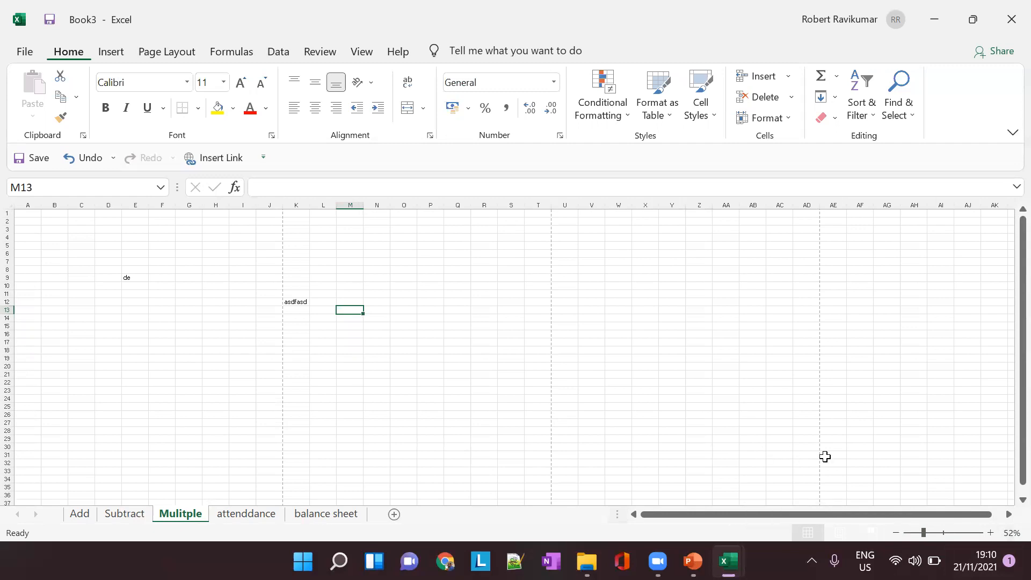
left_click(960, 531)
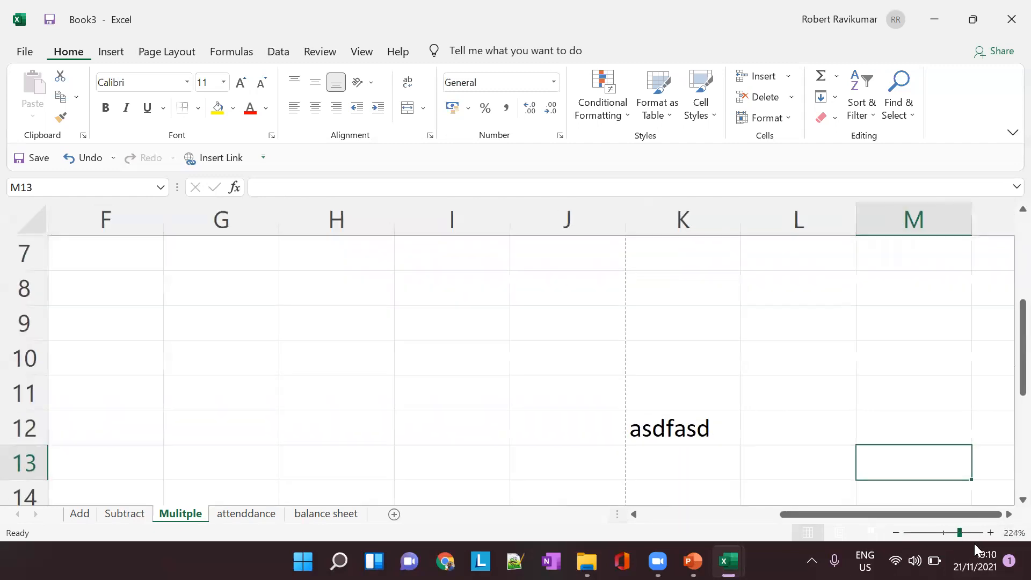
left_click(944, 532)
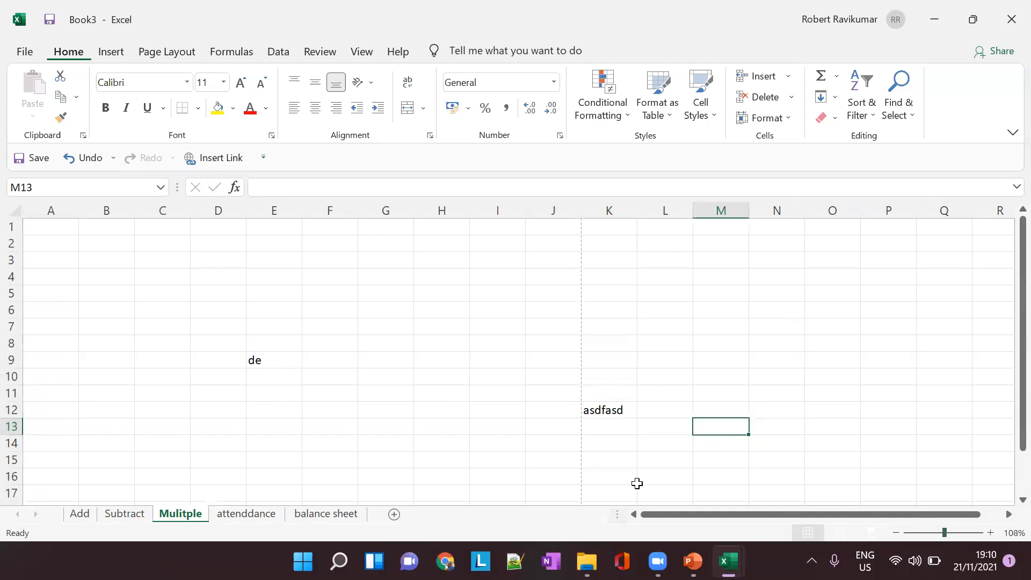
left_click(894, 533)
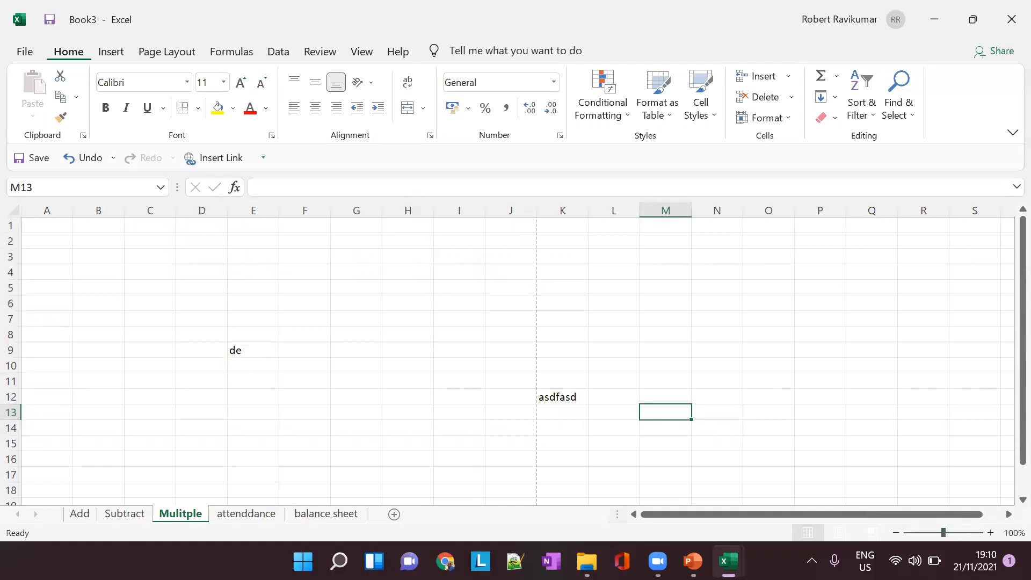
- Consult the scroll bar notes in the PowerPoint lesson, return to Excel, and try the vertical and horizontal scroll bars
left_click(692, 561)
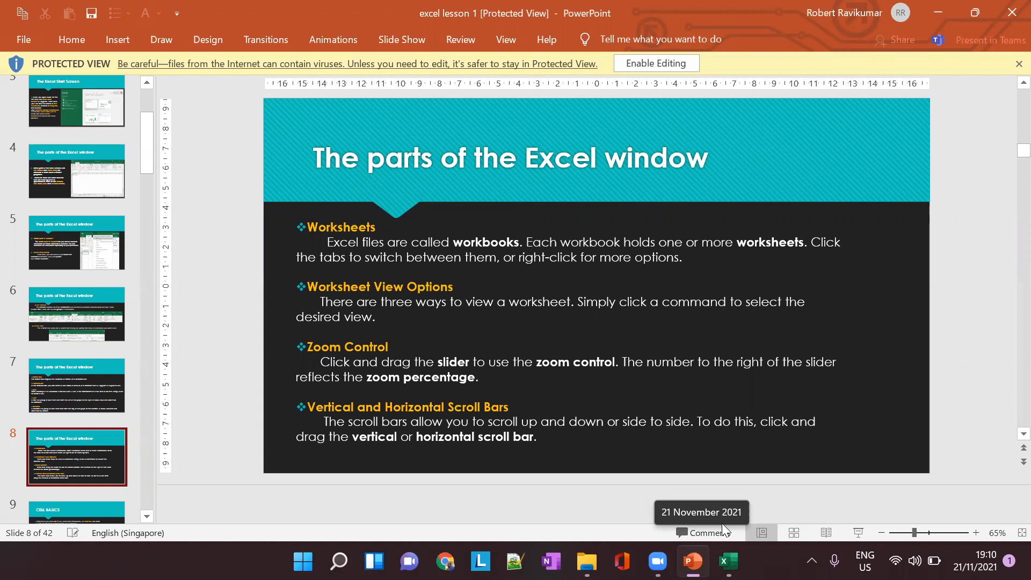
left_click(728, 561)
left_click_drag(1022, 322, 988, 424)
left_click(884, 512)
left_click_drag(932, 516, 939, 507)
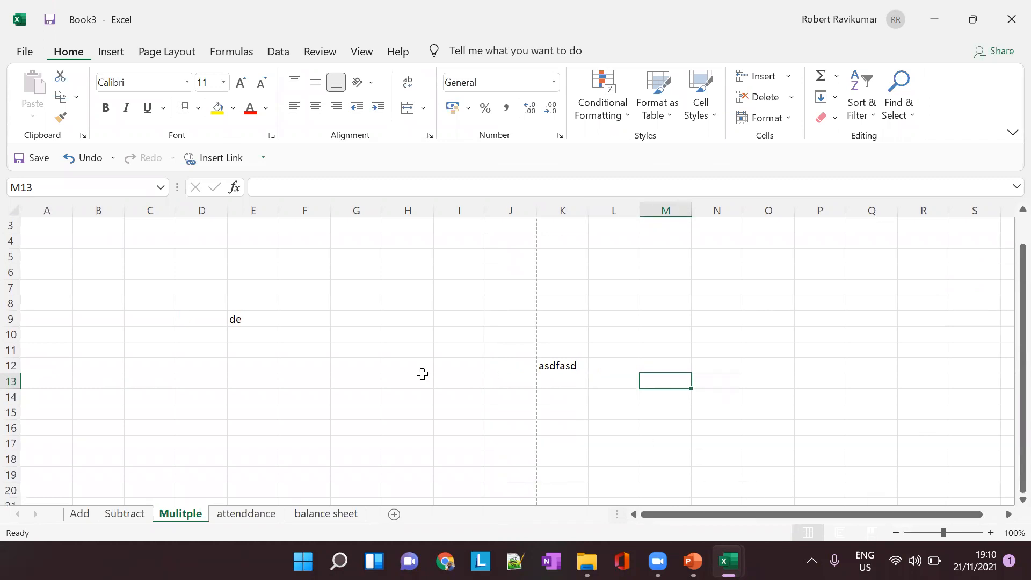
- Enter the text asdfasdf in cell A88 of the Mulitple worksheet and return to its first rows
scroll(422, 374, "down", 20)
left_click(34, 338)
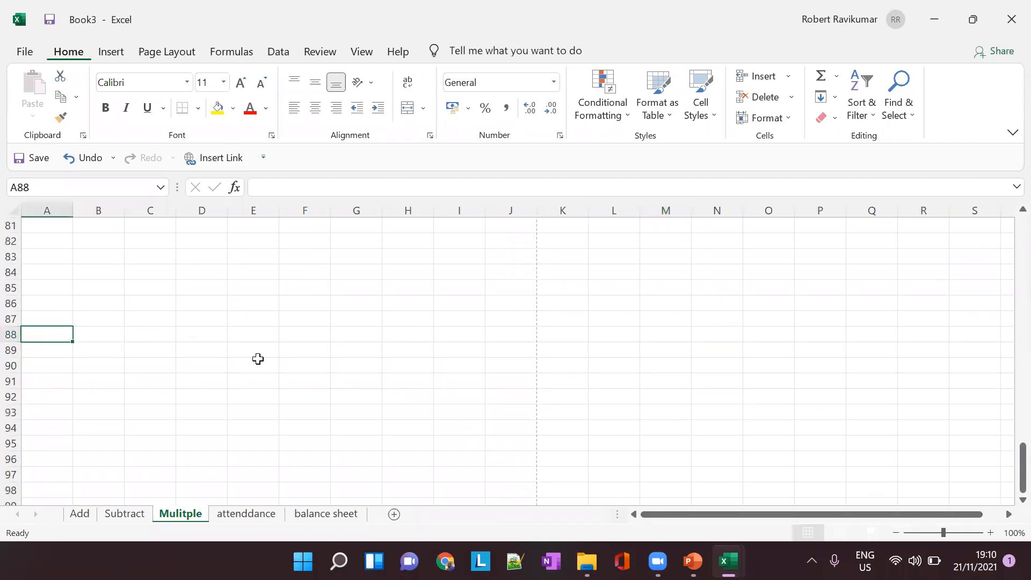
type("asdfasdf")
scroll(108, 359, "up", 15)
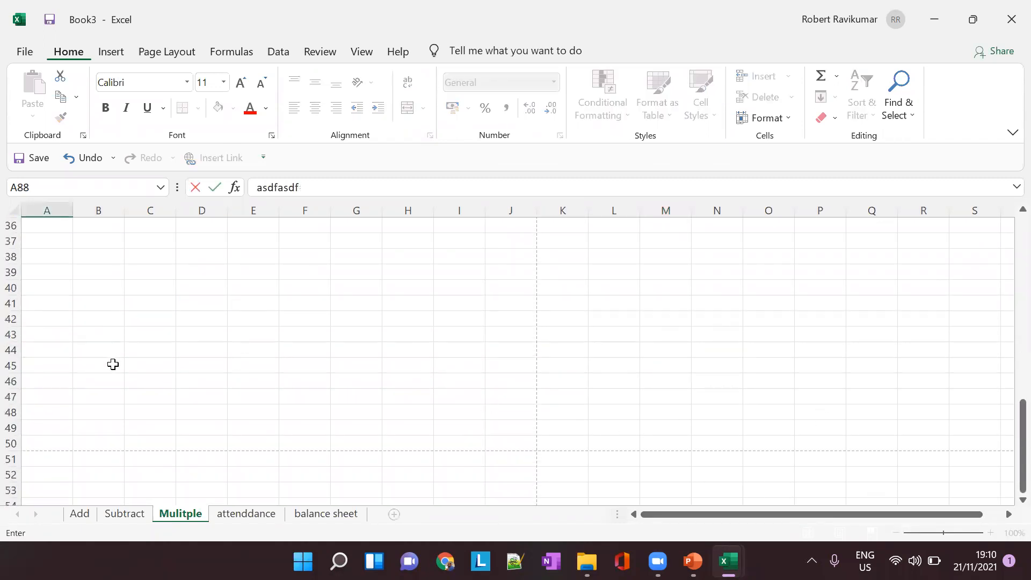
scroll(150, 375, "up", 12)
scroll(336, 343, "down", 20)
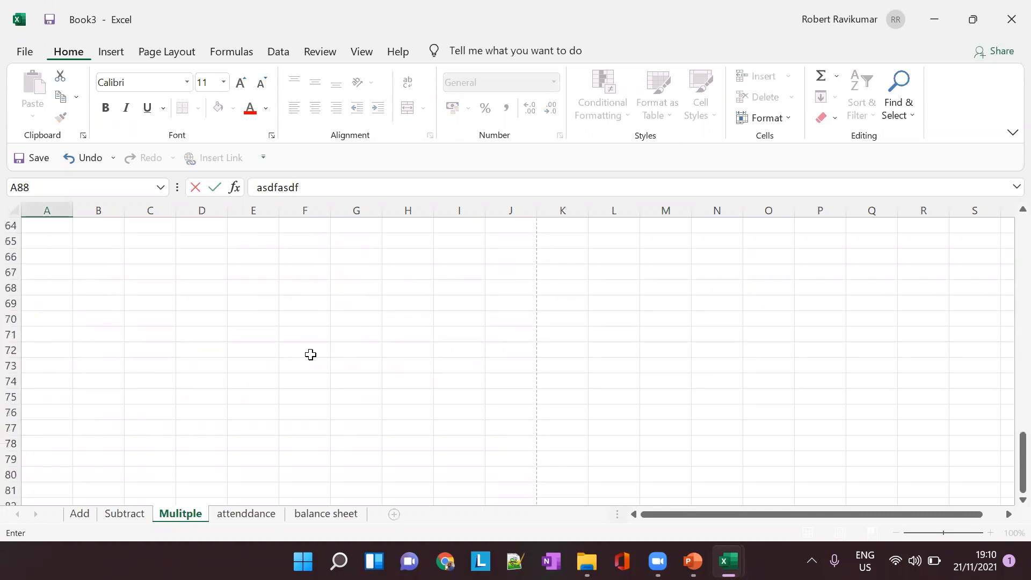
scroll(536, 398, "up", 20)
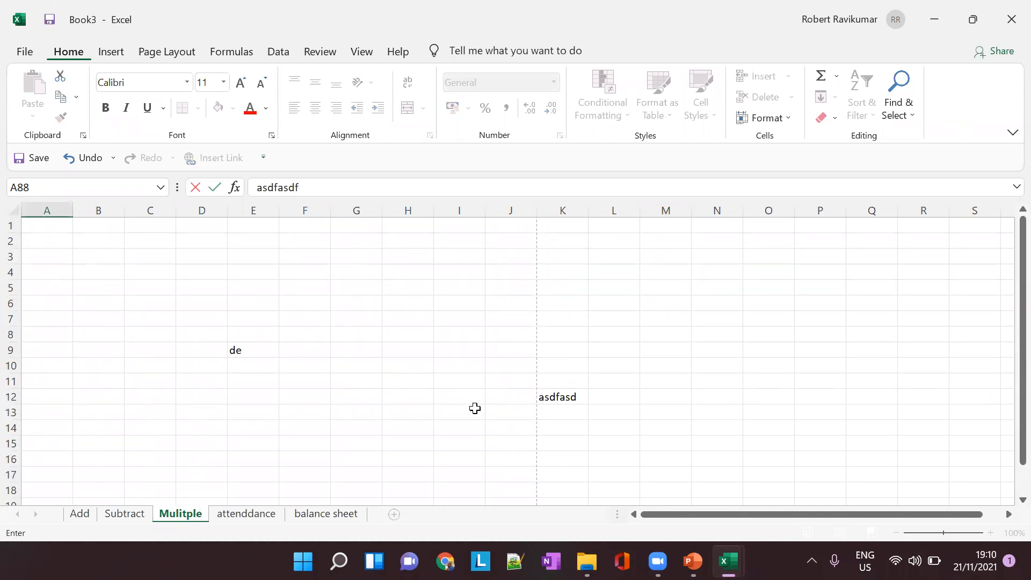
- Enter the text asdfasdfasdfasdfa in cell R17 and asdfasdf in cell T34 of the Mulitple worksheet
left_click(916, 472)
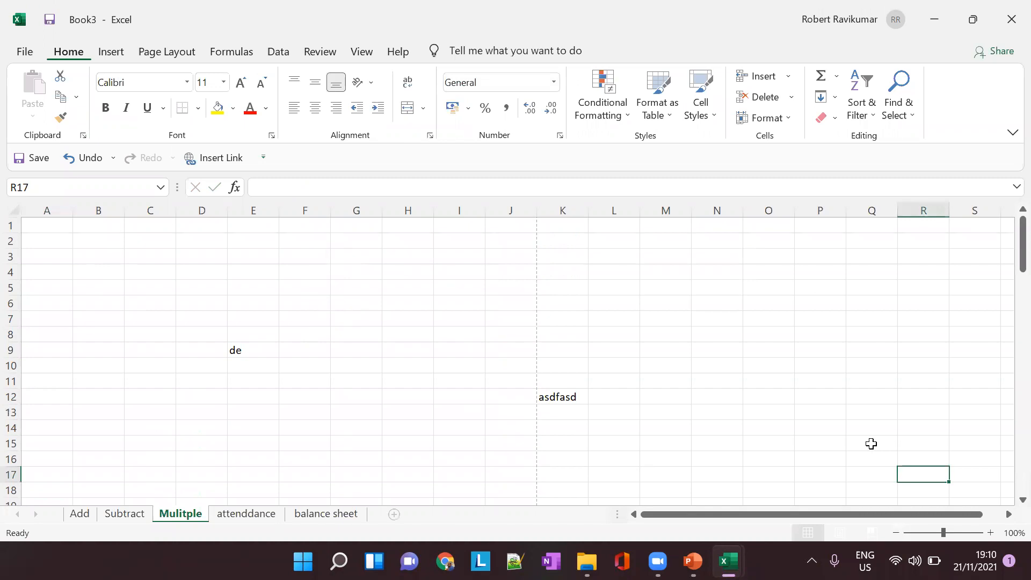
type("asdfasdfasdfasdfa")
scroll(993, 457, "down", 6)
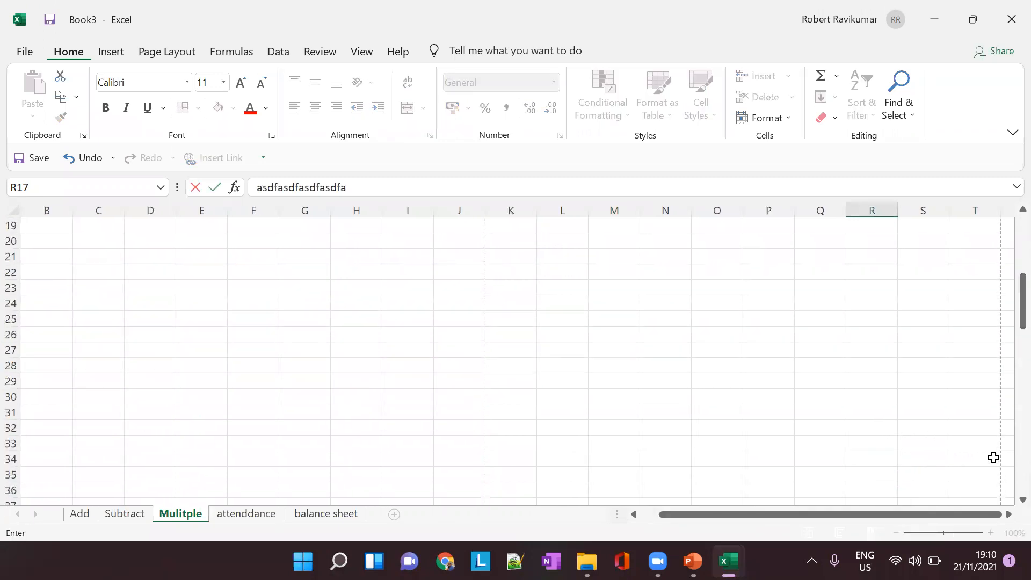
left_click(993, 457)
type("asdfasdf")
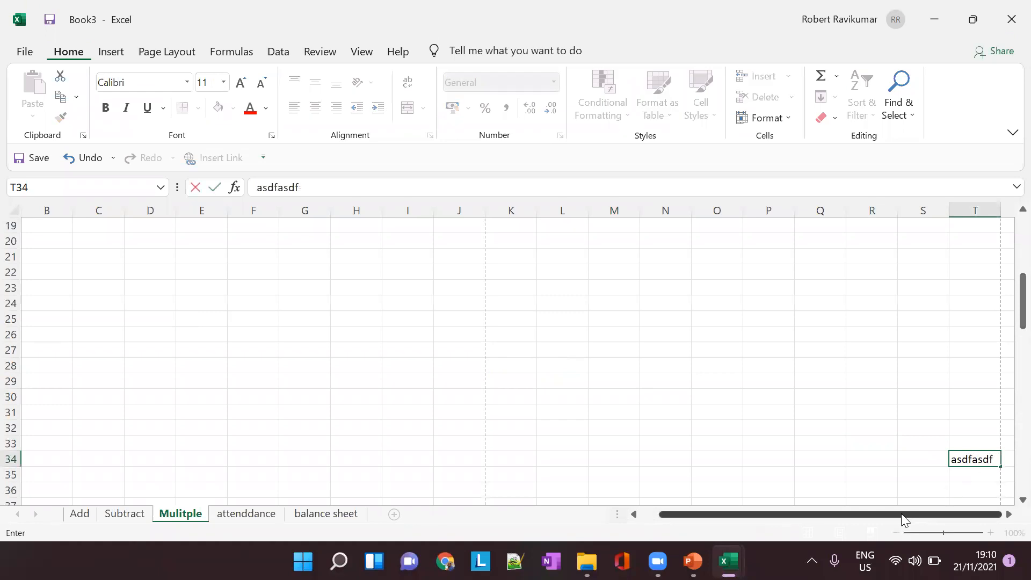
- Move along row 34 to cell AV34 and enter the text adsfasdf
key("Tab")
key("Tab")
key("Tab")
key("Tab")
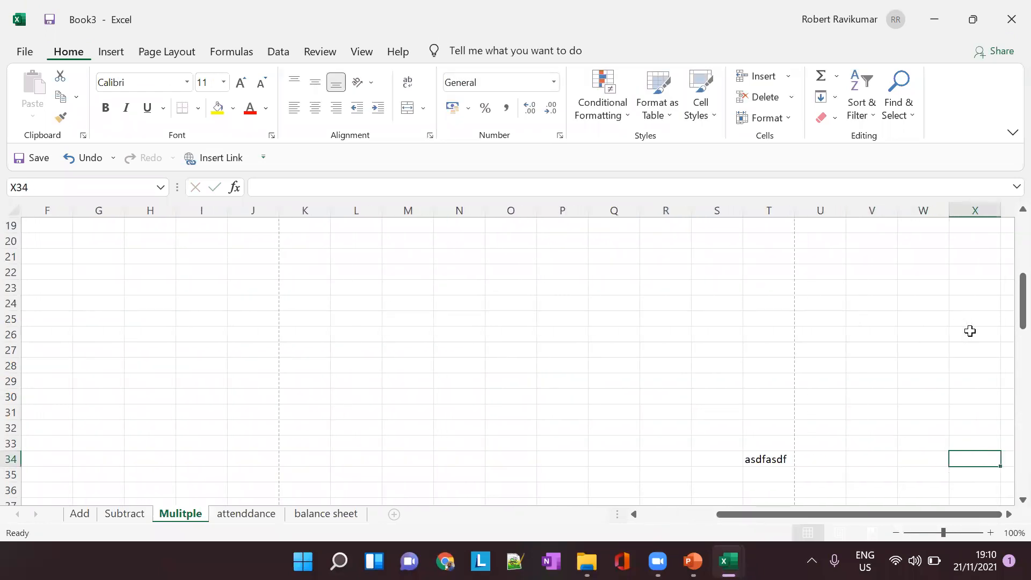
key("Tab")
key("Tab")
key("Tab")
key("Tab")
key("Tab")
key("Tab")
key("Tab")
key("Tab")
key("Tab")
key("Tab")
key("Tab")
key("Tab")
key("Tab")
key("Tab")
key("Tab")
key("Tab")
key("Tab")
key("Tab")
key("Tab")
key("Tab")
type("adsfasdf")
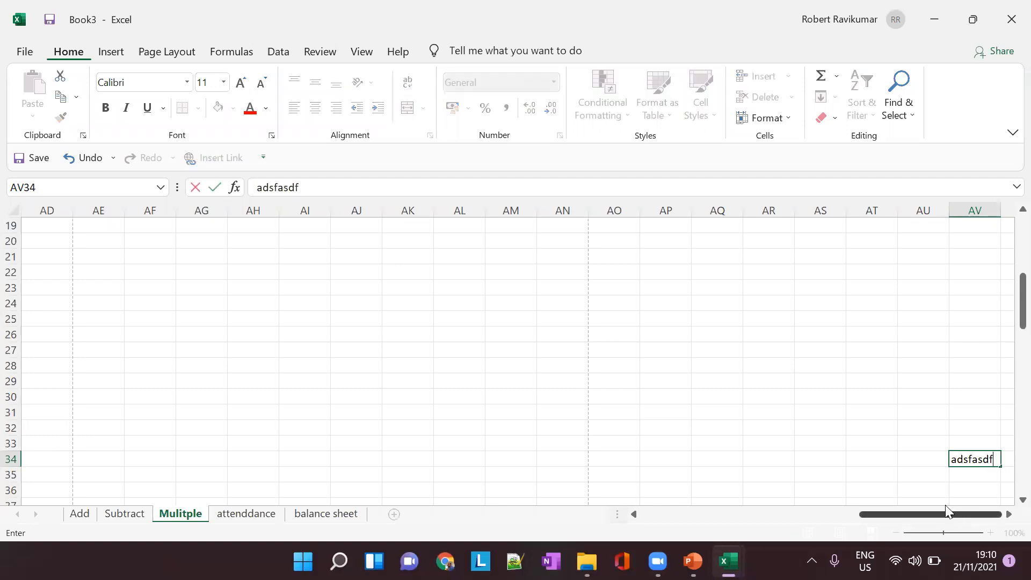
left_click_drag(939, 515, 976, 533)
scroll(948, 355, "up", 6)
scroll(925, 356, "down", 16)
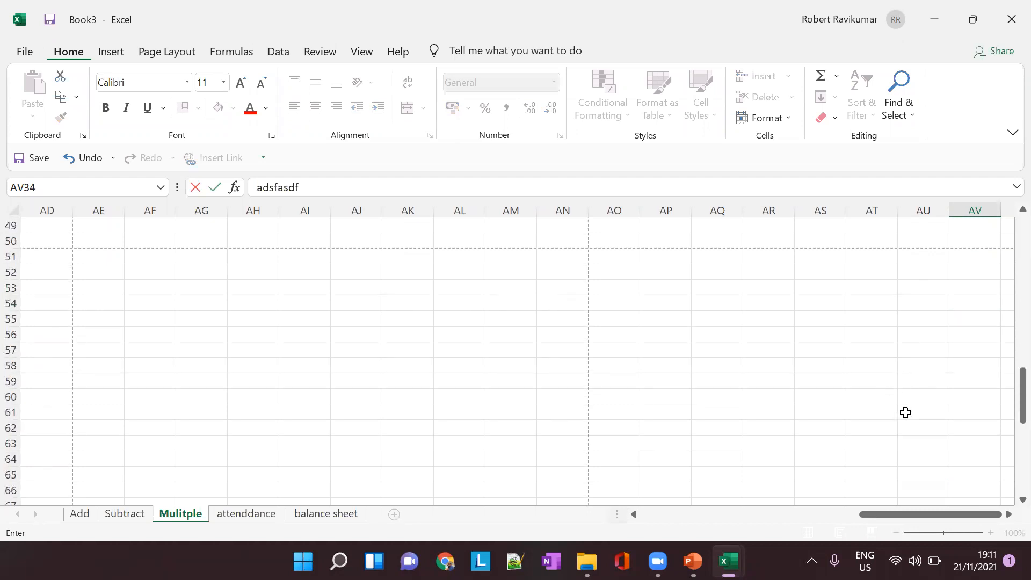
- Switch to the PowerPoint lesson and show the CELL BASICS slide
key("alt+Tab")
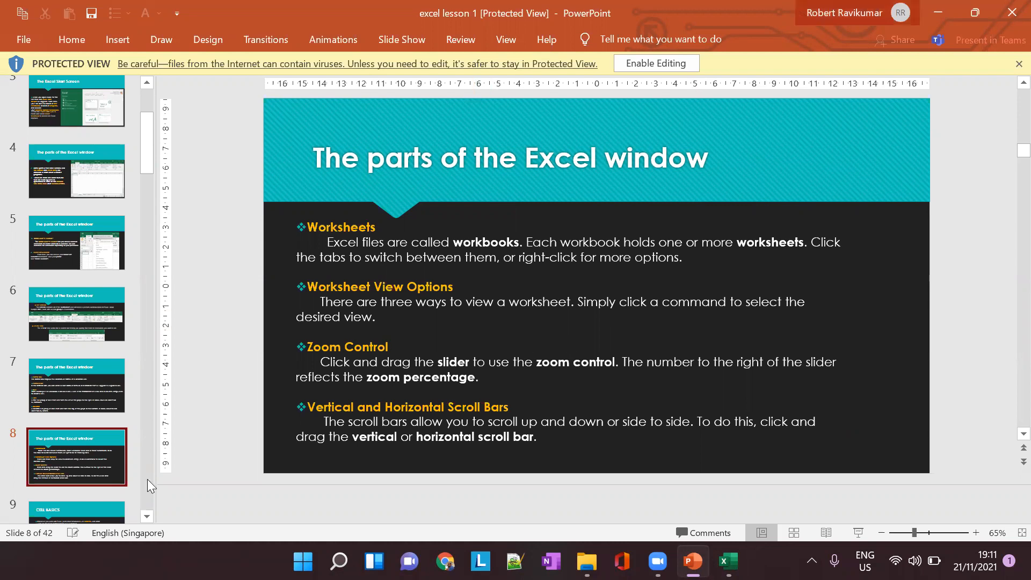
scroll(78, 451, "down", 1)
left_click(79, 451)
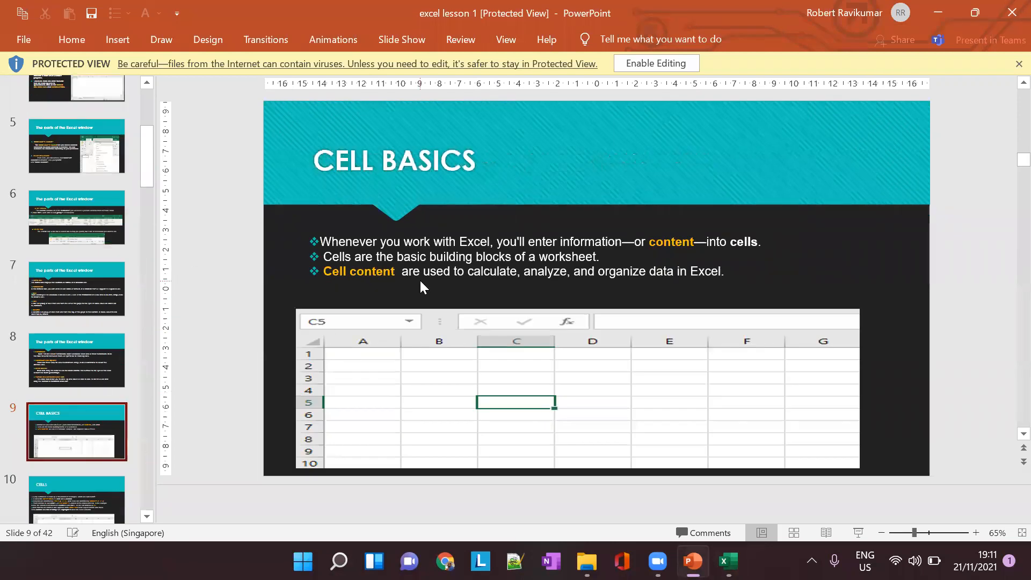
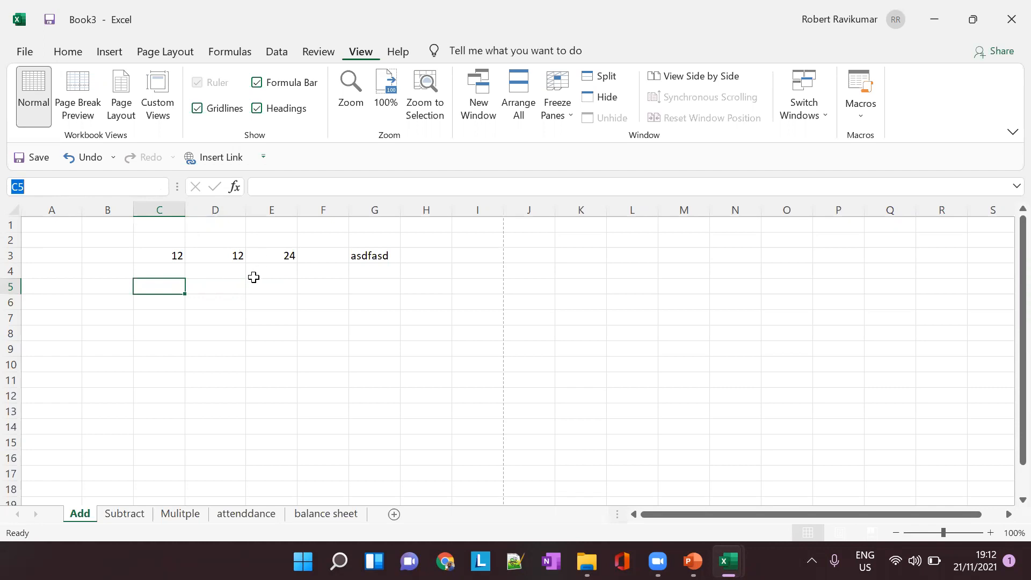
- Compare the cell addresses shown for D7, F7:F8, G3 and C6 on the Add worksheet in Excel
left_click(214, 313)
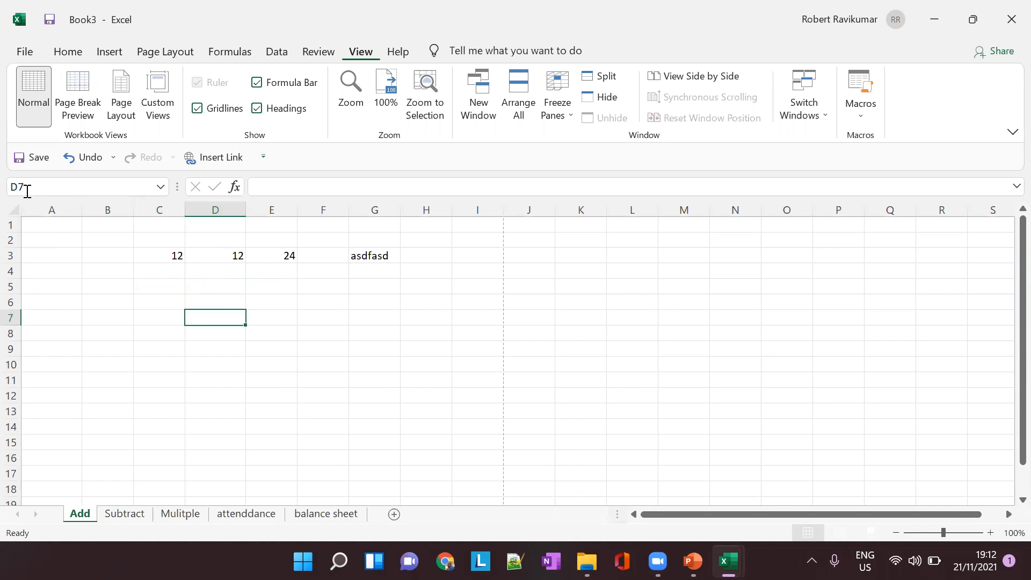
left_click_drag(326, 334, 325, 318)
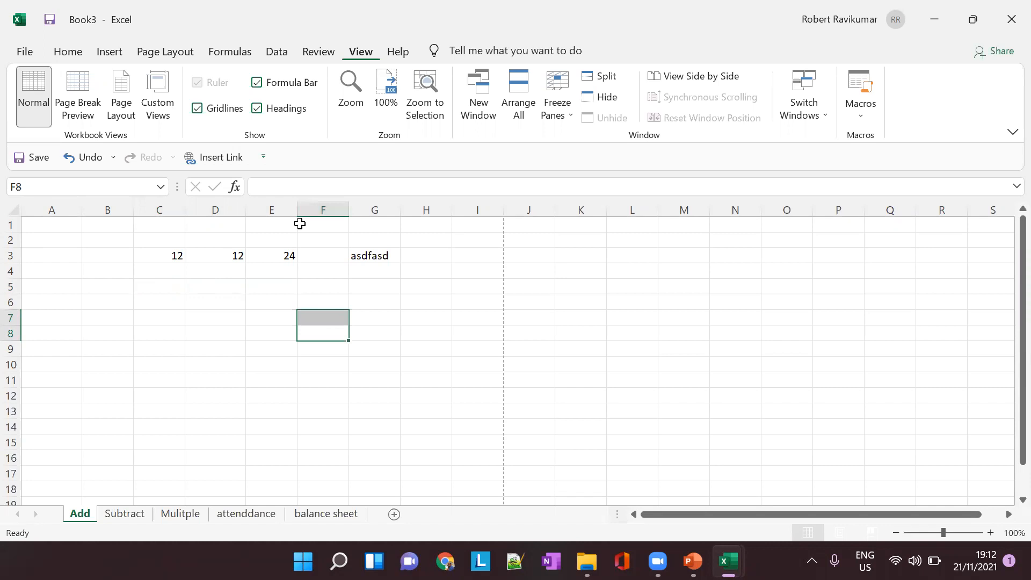
left_click(363, 256)
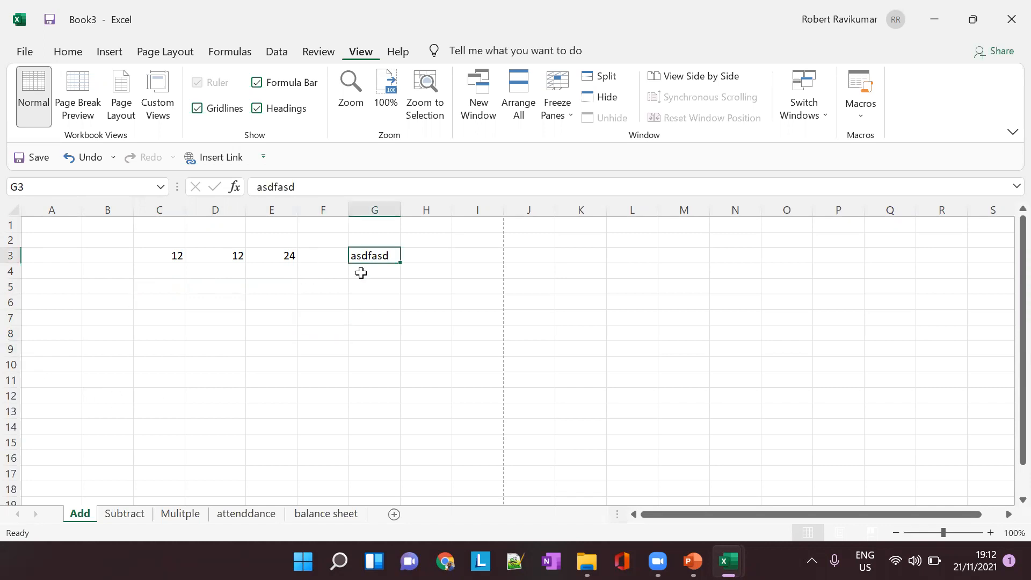
left_click(134, 307)
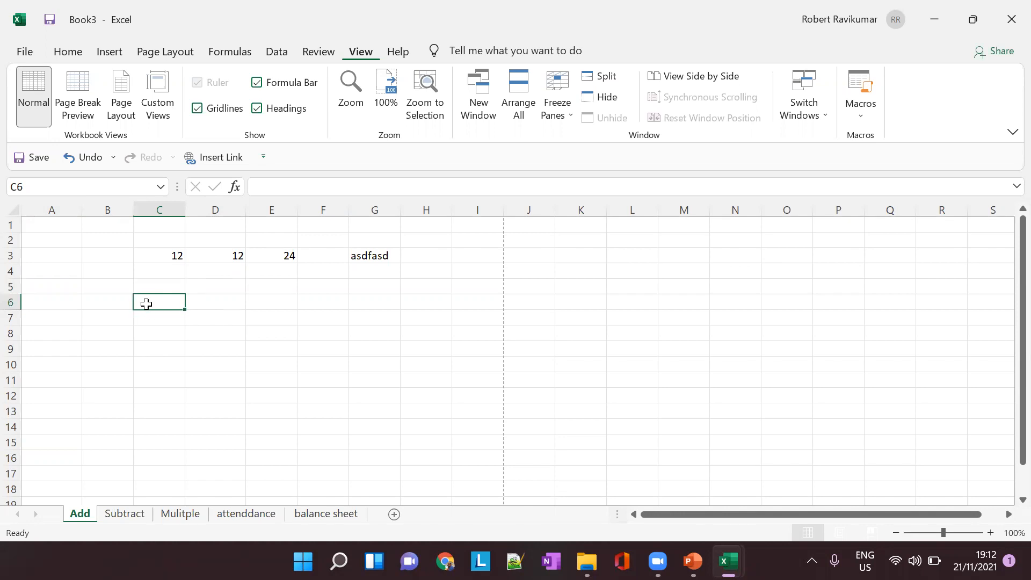
- Switch to the PowerPoint lesson, review the CELLS slide, and show the CELL RANGE slide
key("alt+Tab")
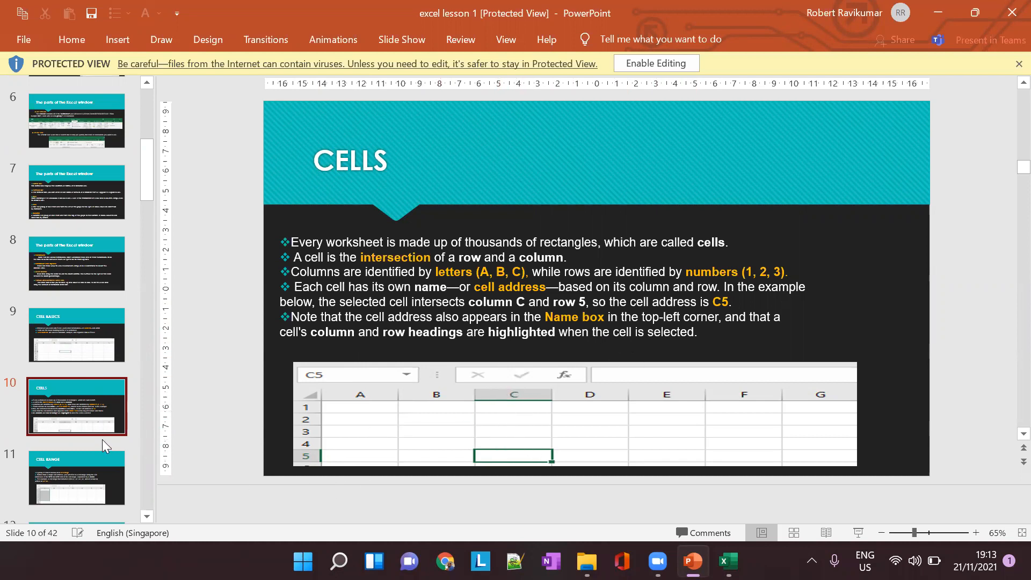
left_click(86, 486)
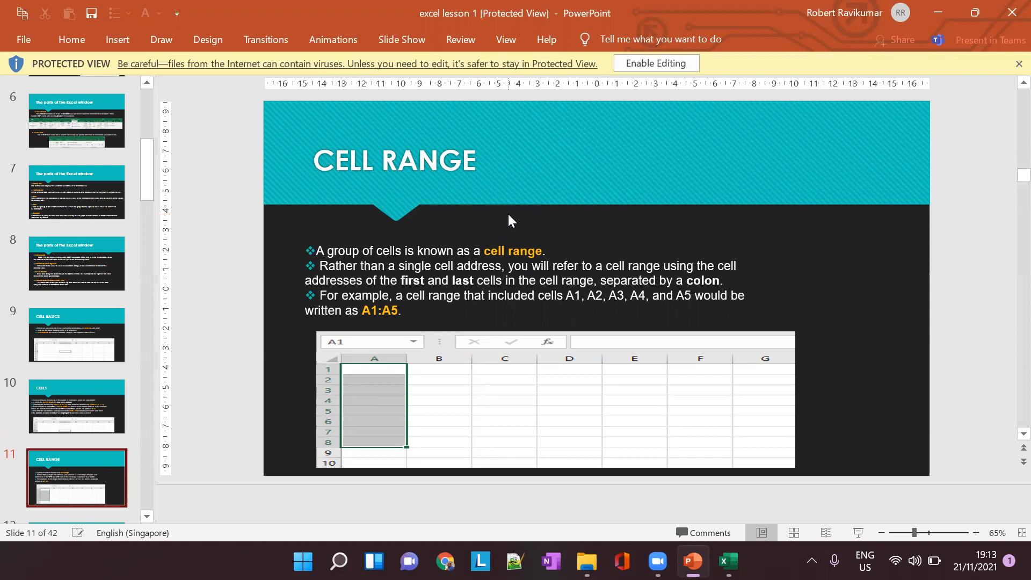
- Switch to Excel, select the cell range B2:B6 on the Add worksheet, and return to the CELL RANGE slide in PowerPoint
key("alt+Tab")
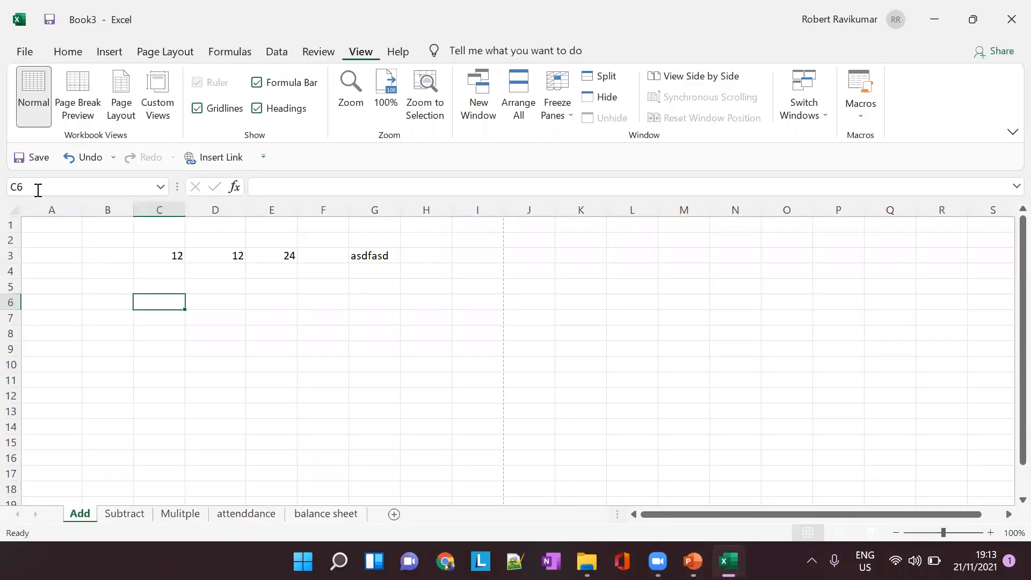
left_click(115, 269)
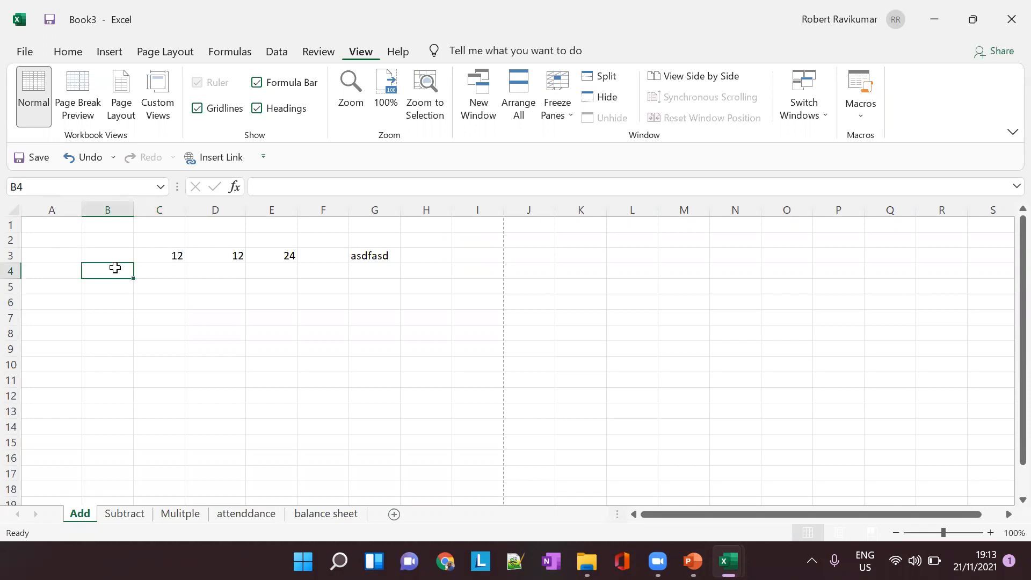
left_click(102, 237)
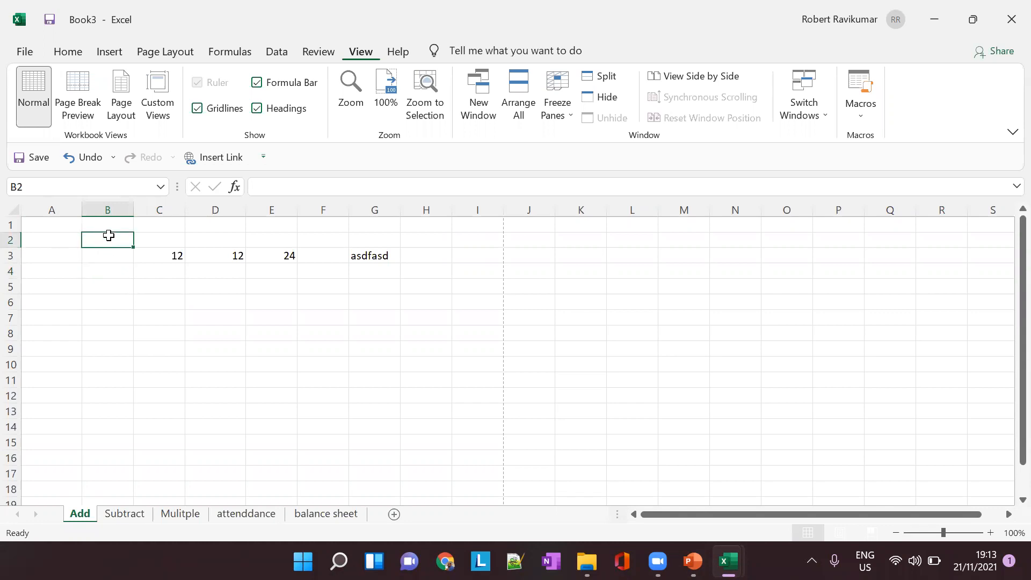
left_click_drag(115, 239, 129, 299)
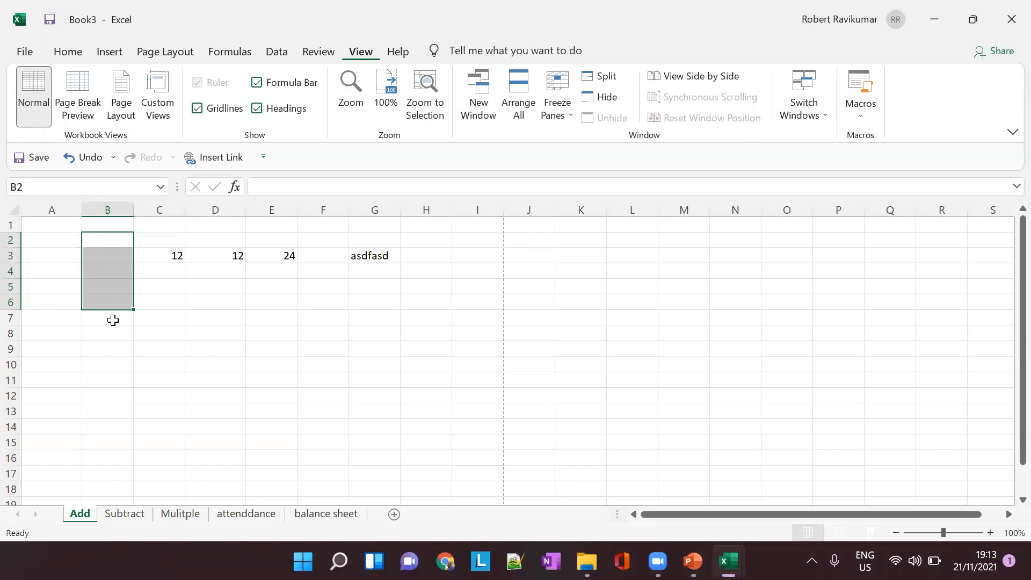
left_click(327, 292)
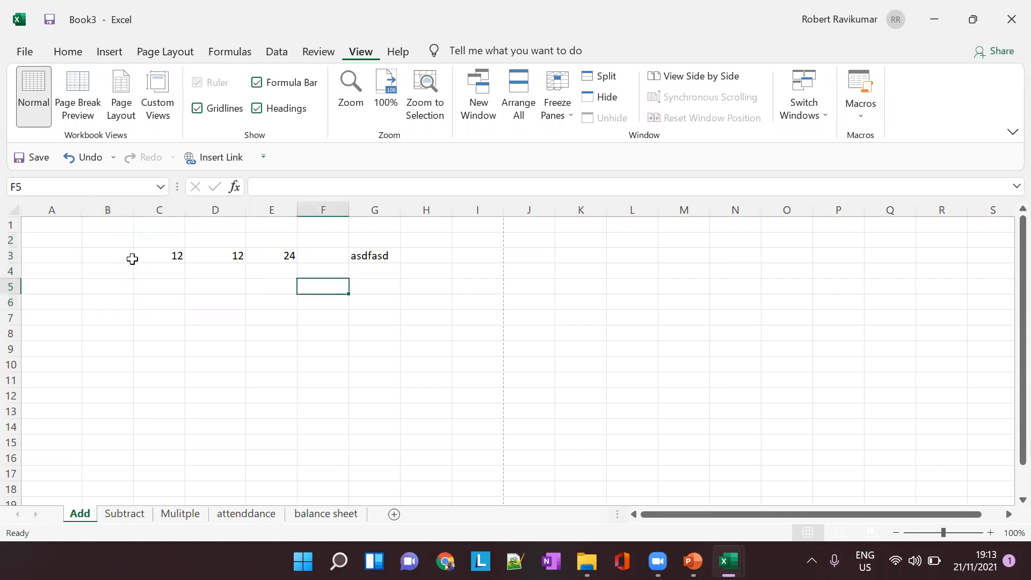
left_click_drag(105, 240, 111, 296)
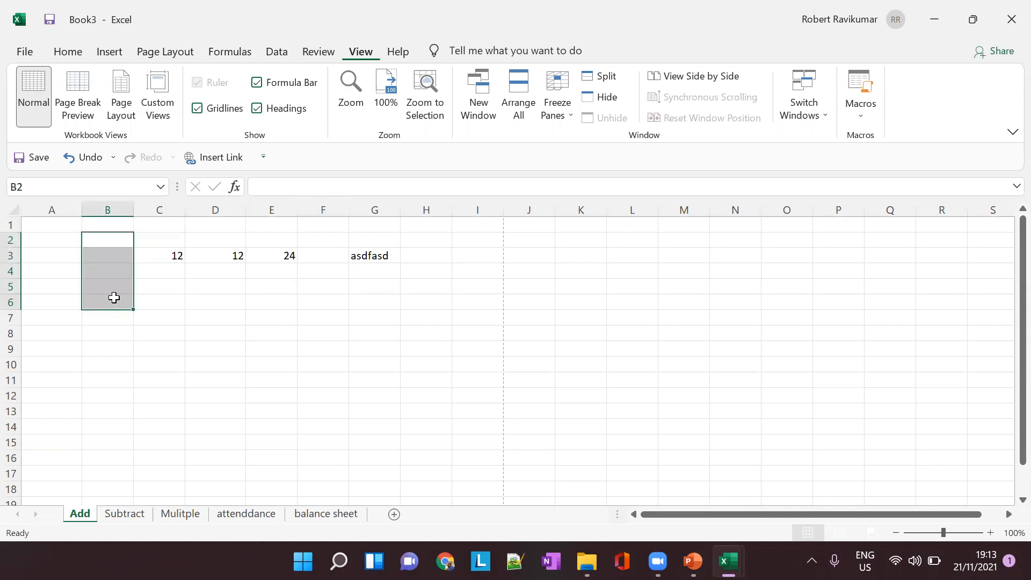
left_click(161, 186)
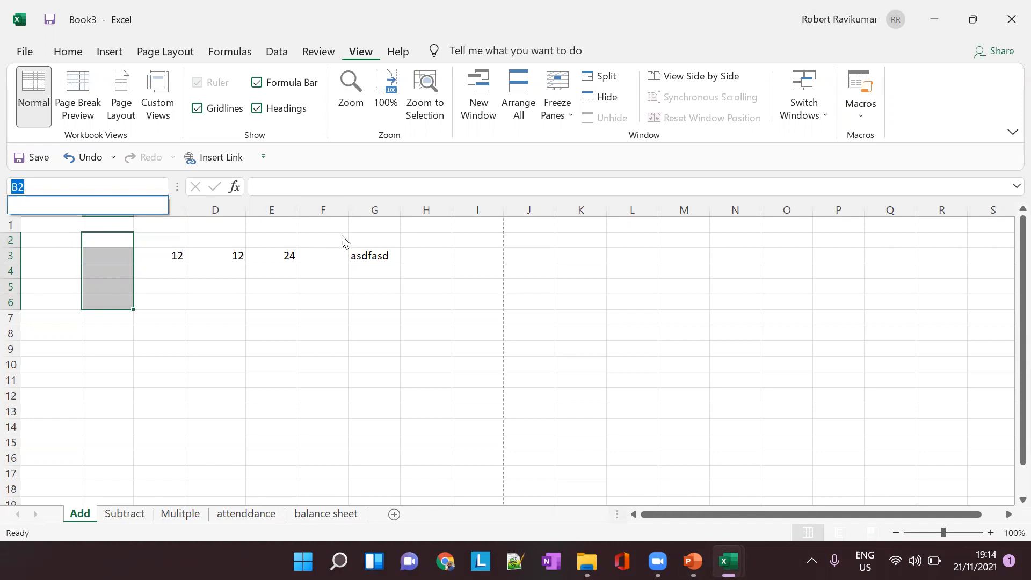
key("alt+Tab")
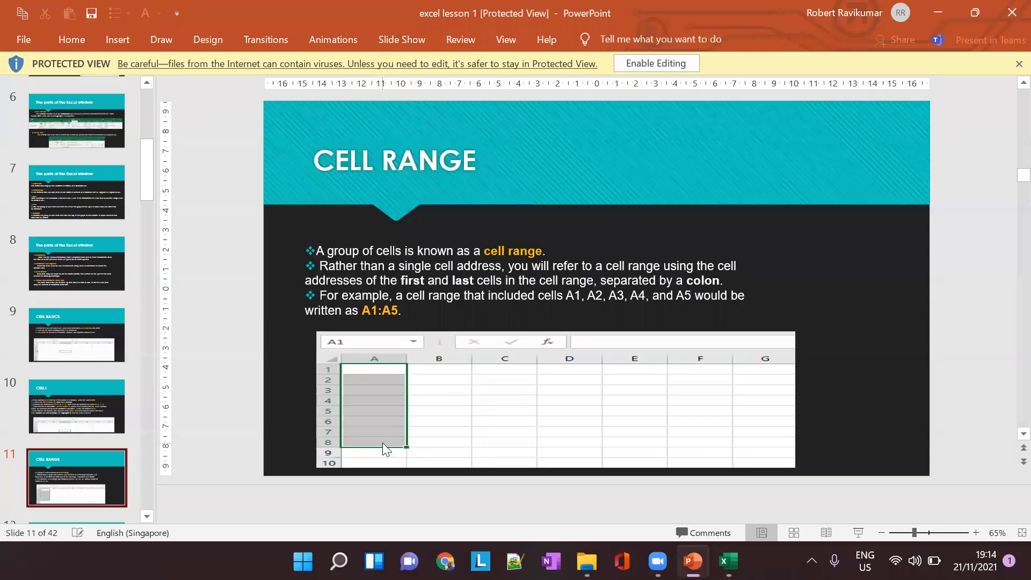
- Switch to Excel, select the cell range B2:B6, and enter B2:B6 as its range address
key("alt+Tab")
left_click_drag(118, 244, 124, 298)
left_click(34, 186)
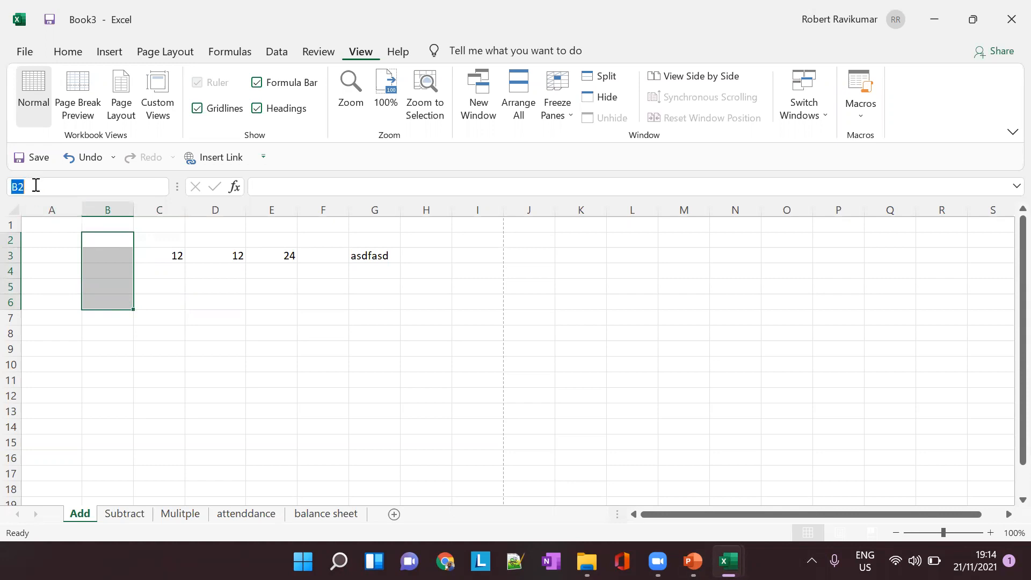
type("B2:B6")
left_click(350, 286)
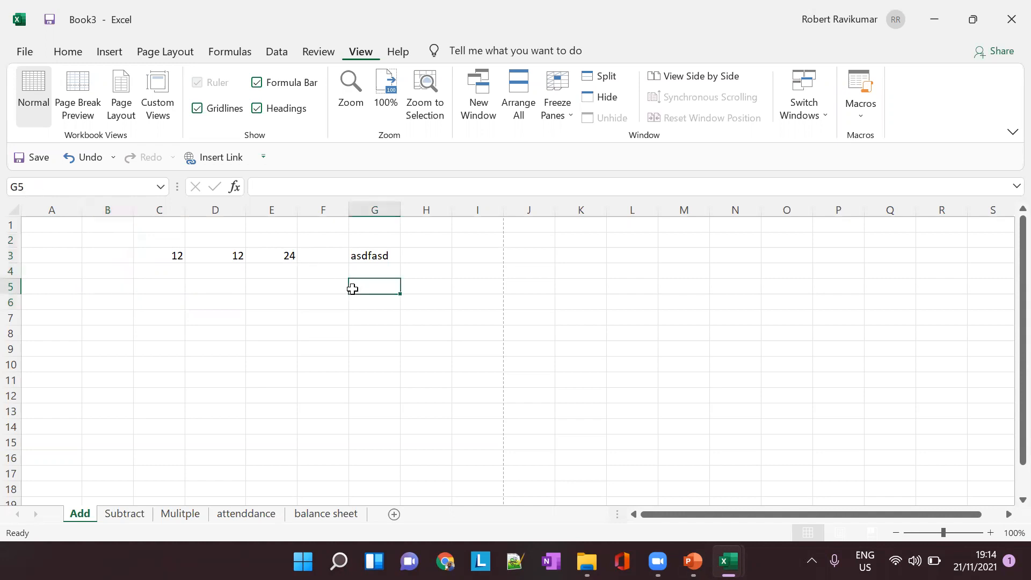
- Enter A1:A3 as a range address from cell B3 and return the selection to B3
left_click(86, 251)
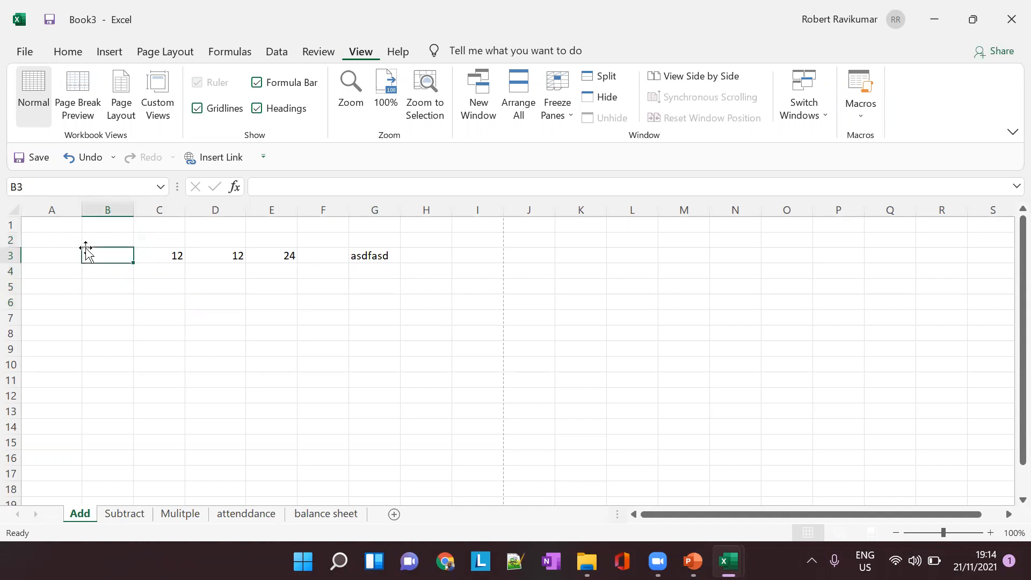
left_click(93, 190)
type("A1:A3")
left_click(102, 253)
left_click(89, 269)
left_click(94, 251)
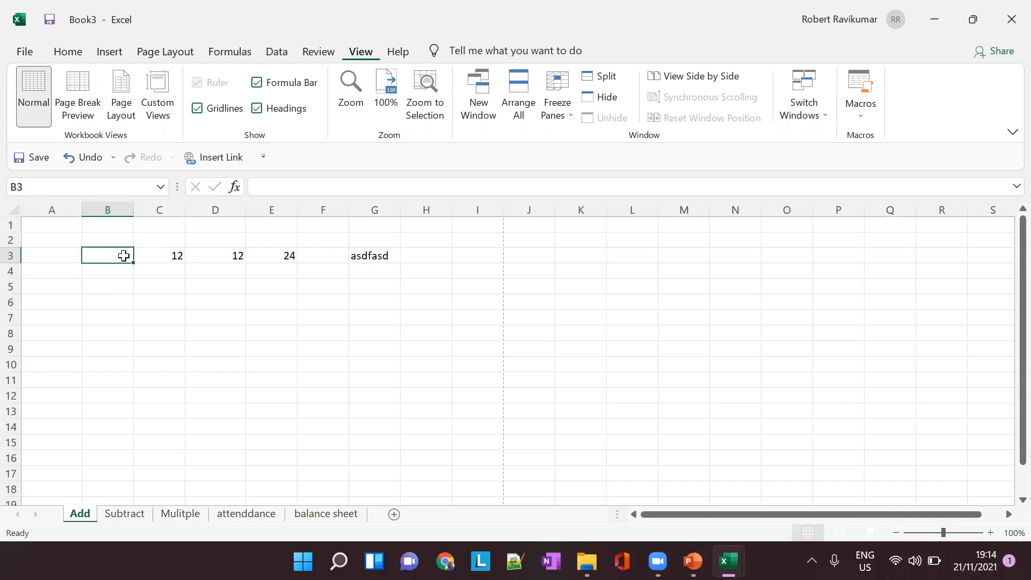
- Select the example cell ranges B3:B6, B7:E7 and B5:D5 on the Add worksheet
left_click_drag(121, 255, 128, 305)
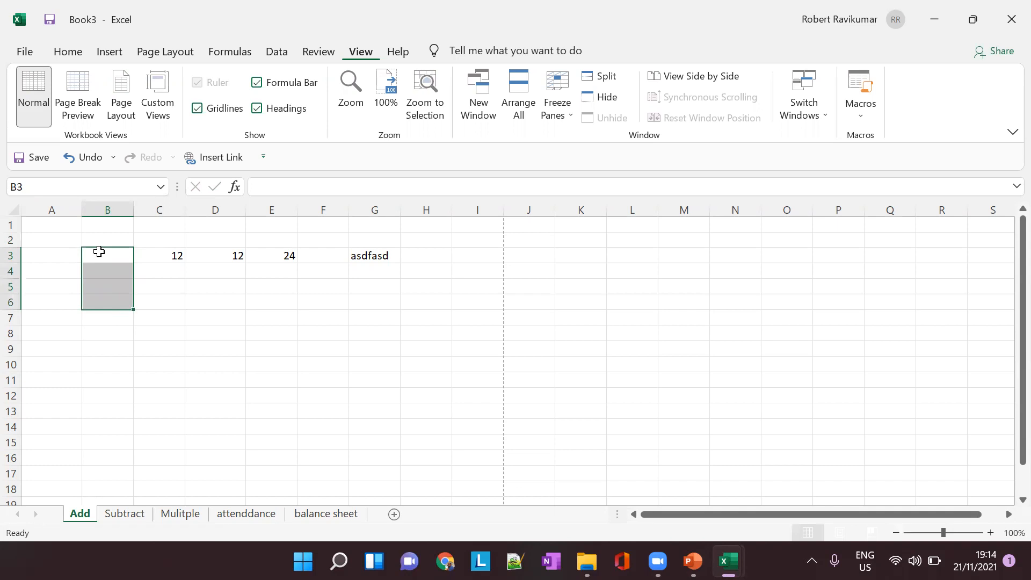
left_click(147, 329)
left_click_drag(103, 312, 250, 316)
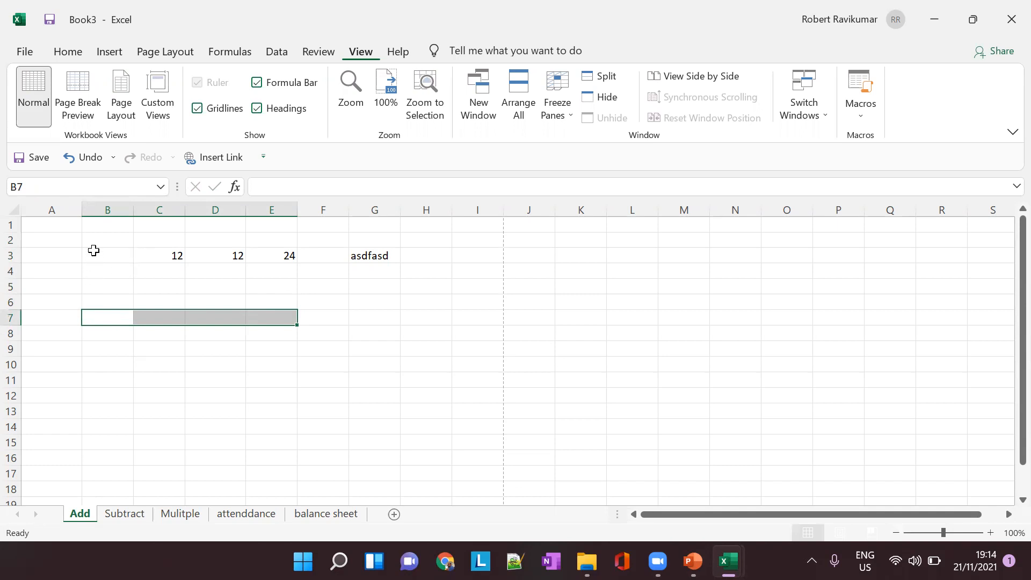
left_click_drag(97, 284, 216, 285)
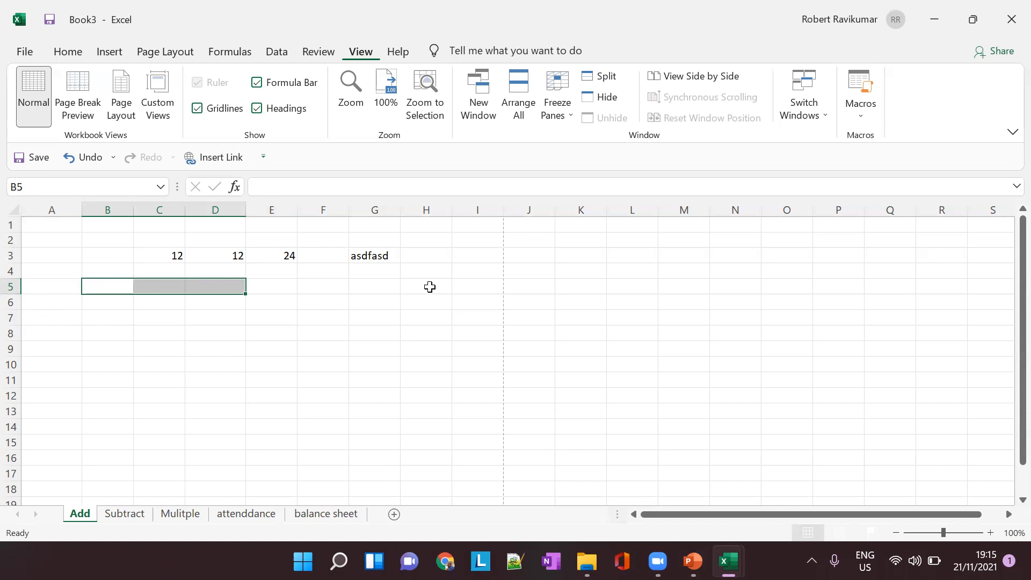
left_click(105, 289)
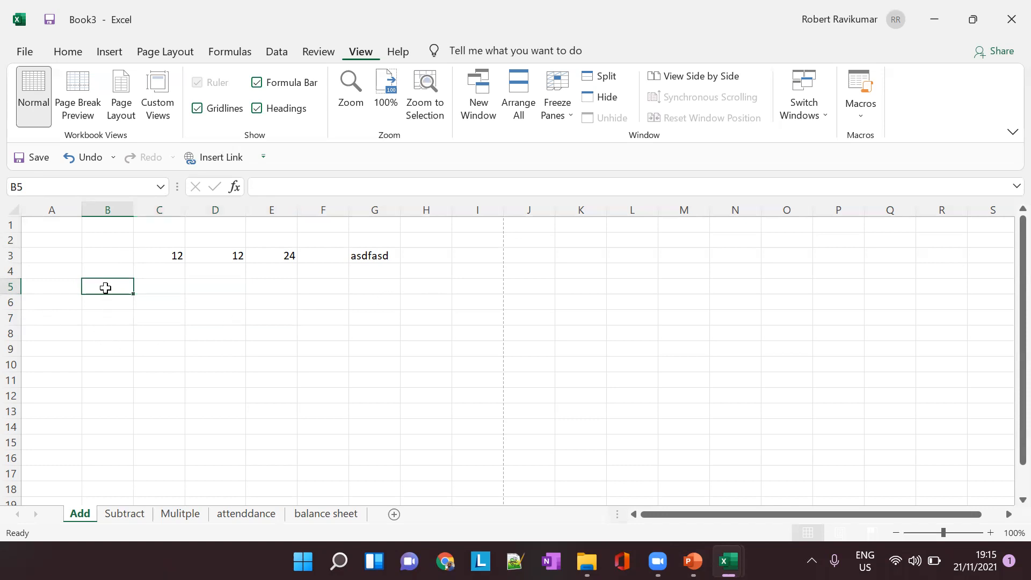
left_click_drag(105, 288, 221, 288)
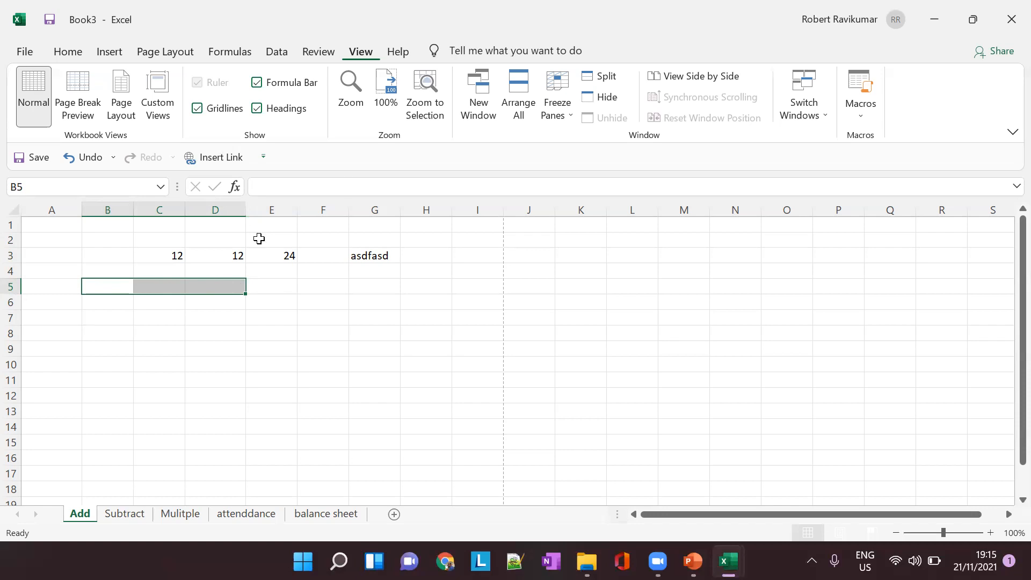
- Enter the range address B2:D5 as text in cell B4 and select the range B5:D5 below it
left_click(96, 269)
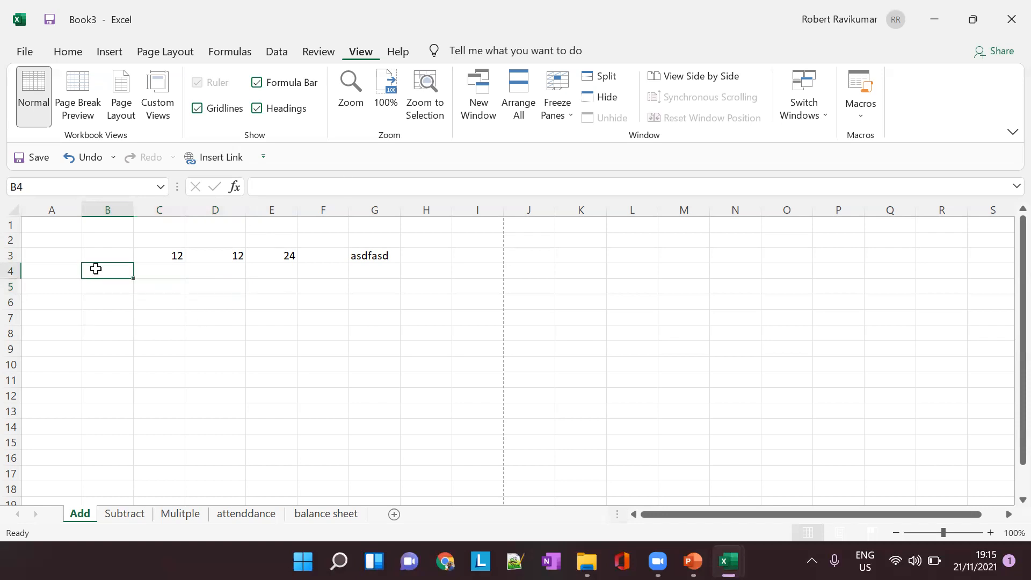
type("B2:")
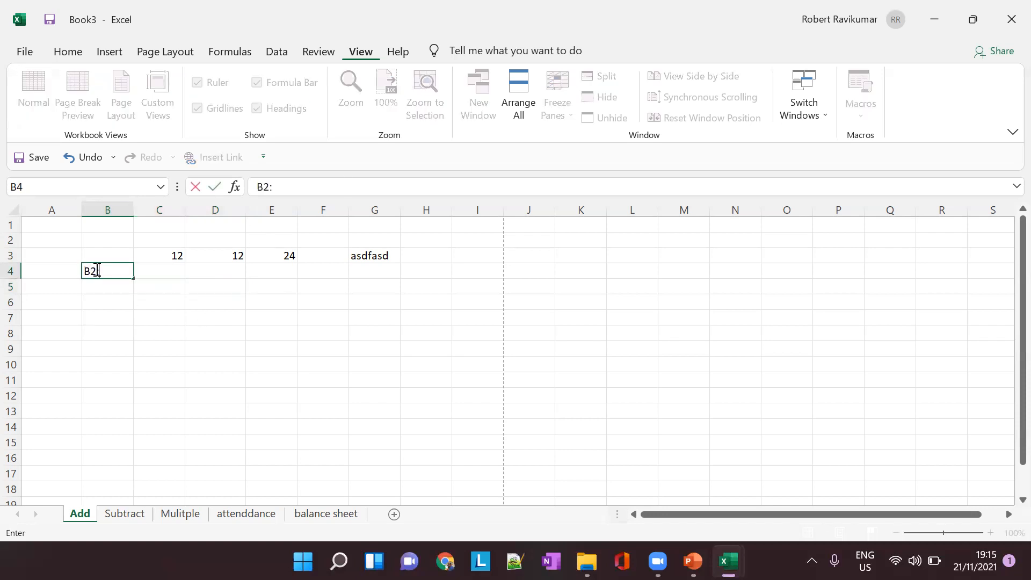
type("D5")
left_click_drag(95, 286, 210, 285)
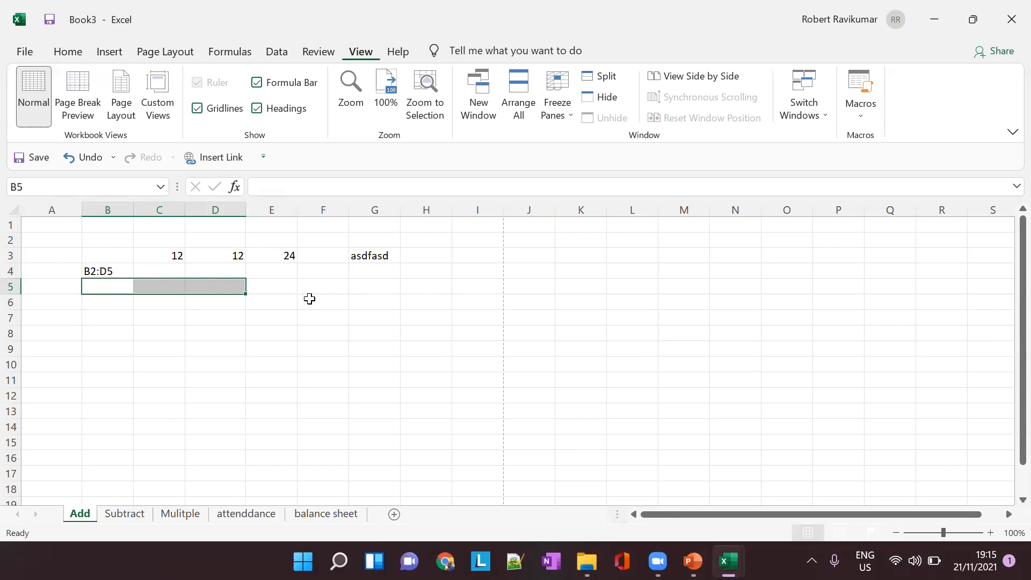
- Select the vertical cell range F6:F11 and return to a single cell, C8
left_click_drag(311, 296, 322, 317)
left_click(328, 379, "shift")
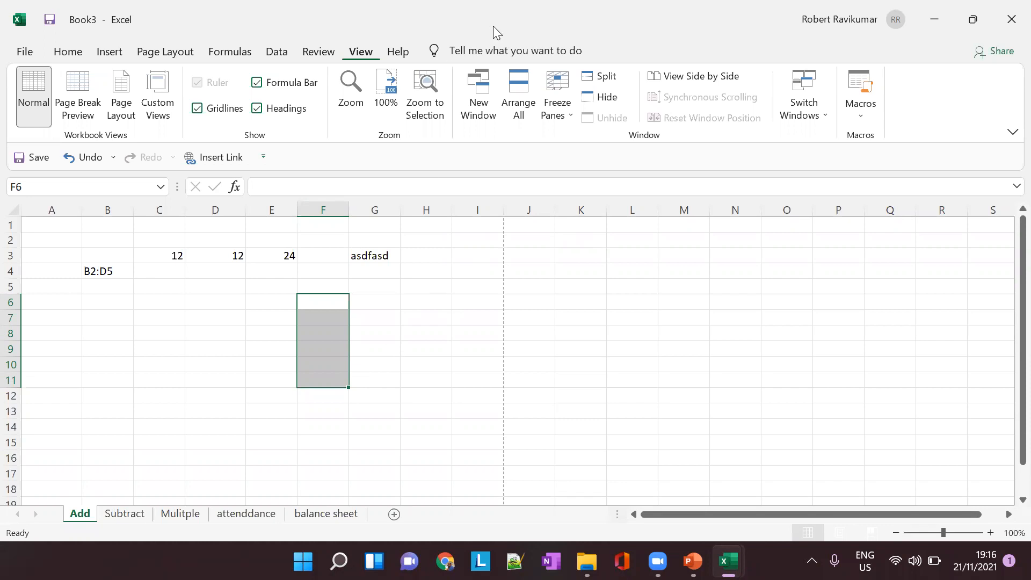
key("ctrl+n")
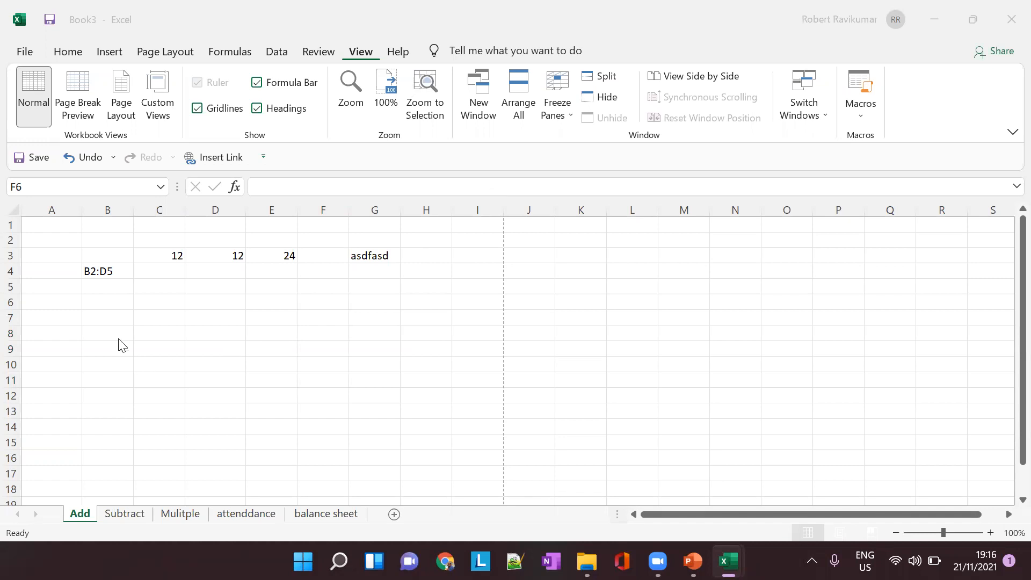
left_click(223, 302)
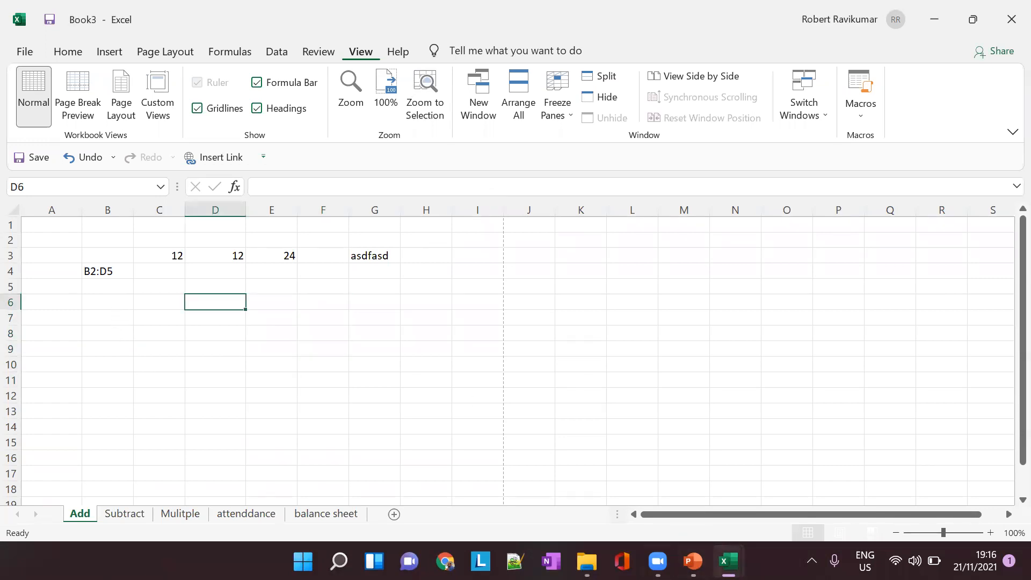
left_click(728, 561)
left_click_drag(101, 320, 216, 303)
left_click(180, 335)
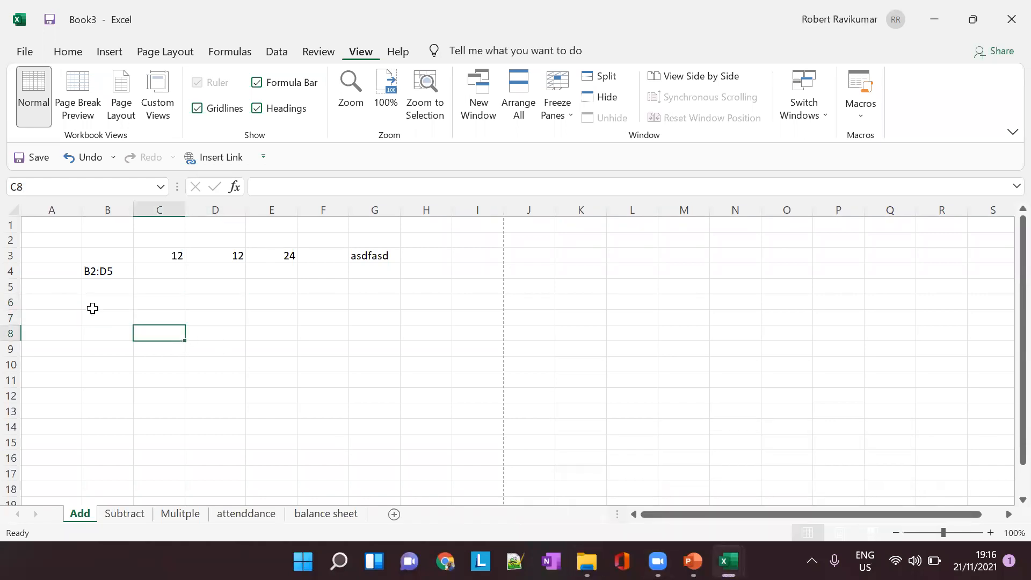
- Select the multi-row, multi-column cell ranges B6:G13 and B6:H13 on the Add worksheet
left_click_drag(92, 308, 798, 306)
left_click(334, 376)
left_click(126, 301)
left_click(376, 404, "shift")
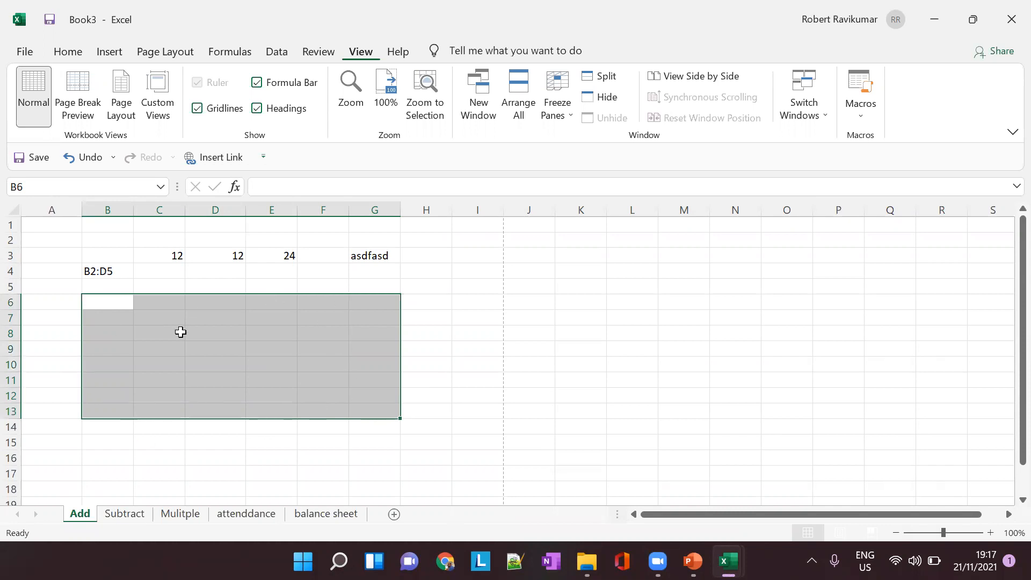
left_click(198, 317)
left_click_drag(120, 299, 428, 408)
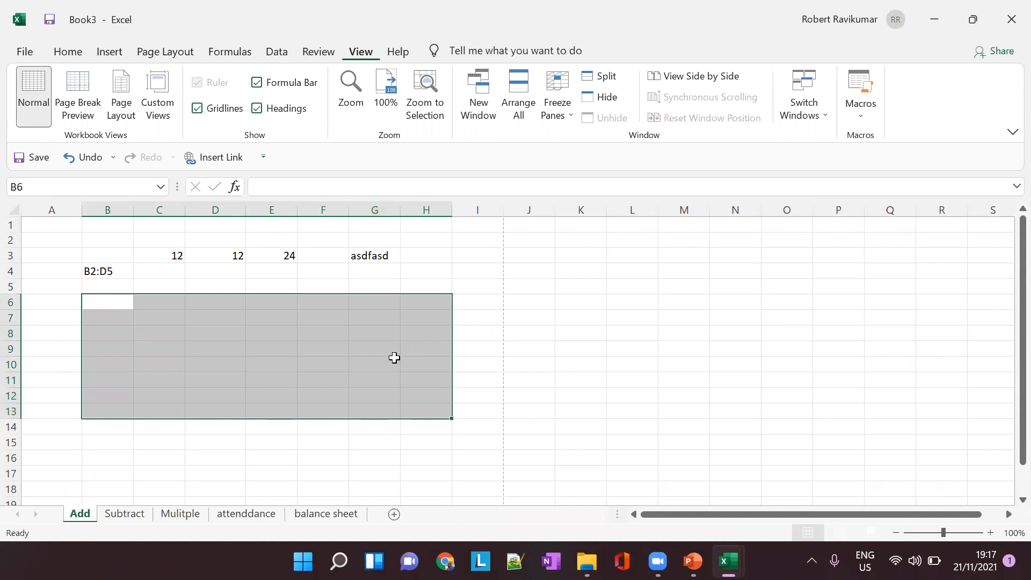
- Switch to the PowerPoint lesson and show the Cell content slide after the CELL RANGE slide
key("alt+Tab")
left_click(584, 371)
key("alt+Tab")
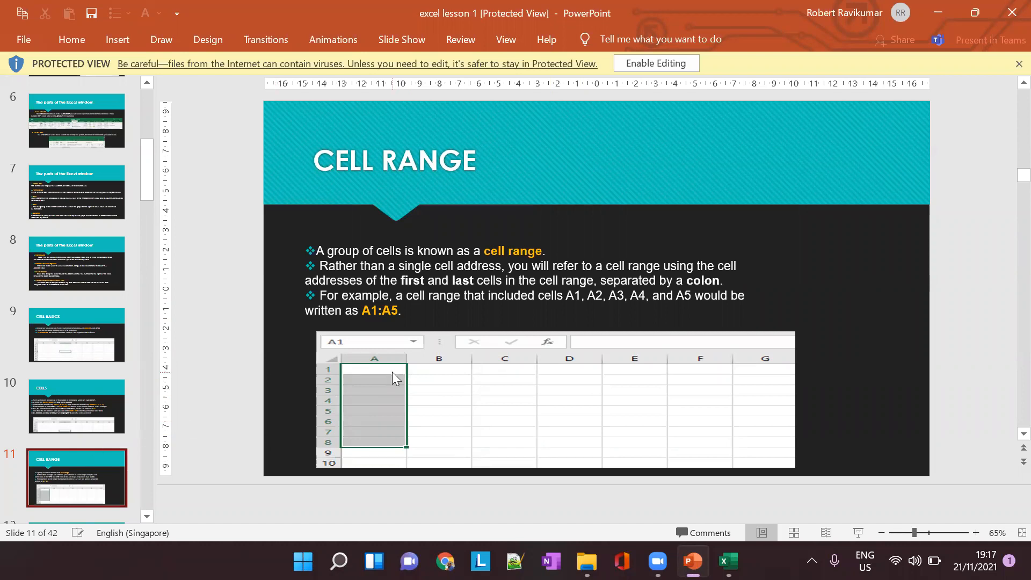
scroll(111, 488, "down", 3)
left_click(74, 442)
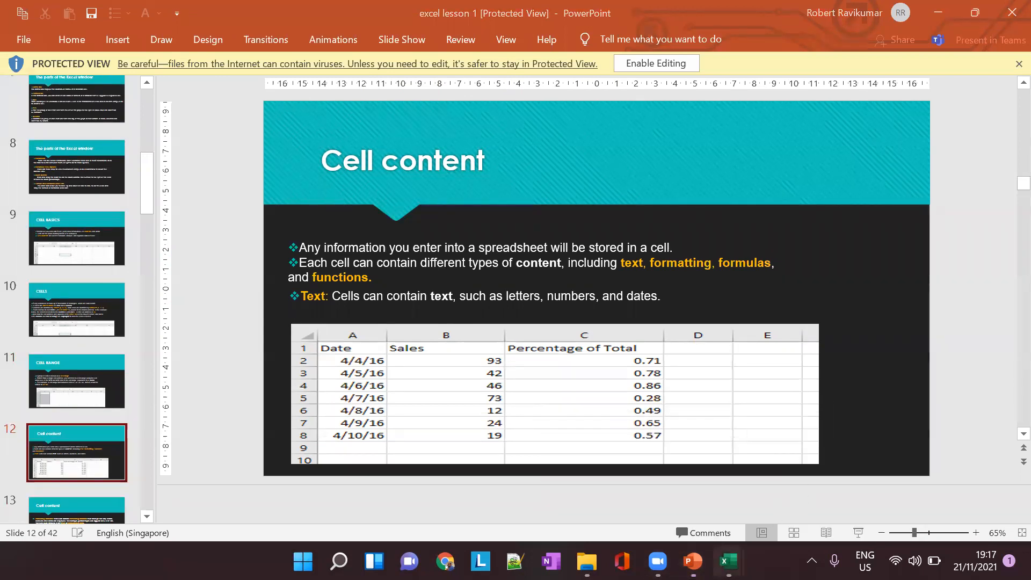
- Switch to Excel and clear the contents of the range A3:G4 on the Add worksheet
mouse_move(728, 561)
left_click(767, 476)
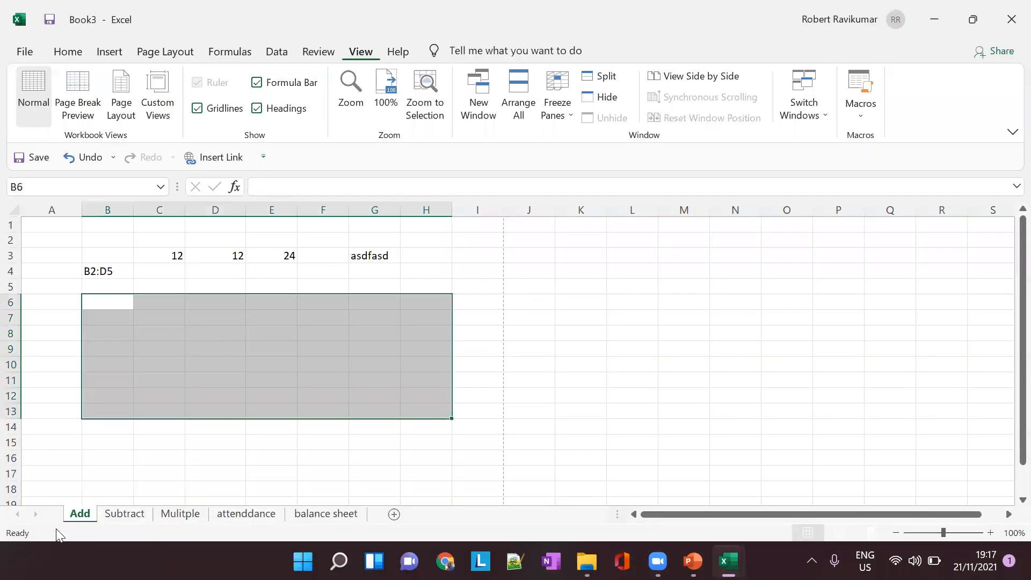
left_click(95, 431)
left_click_drag(40, 249, 375, 267)
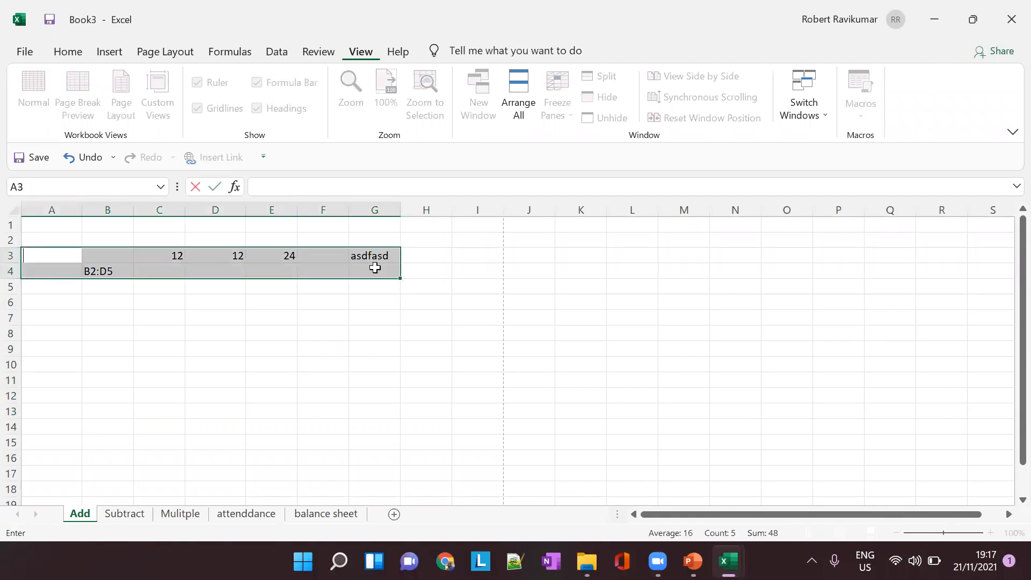
key("Escape")
right_click(375, 267)
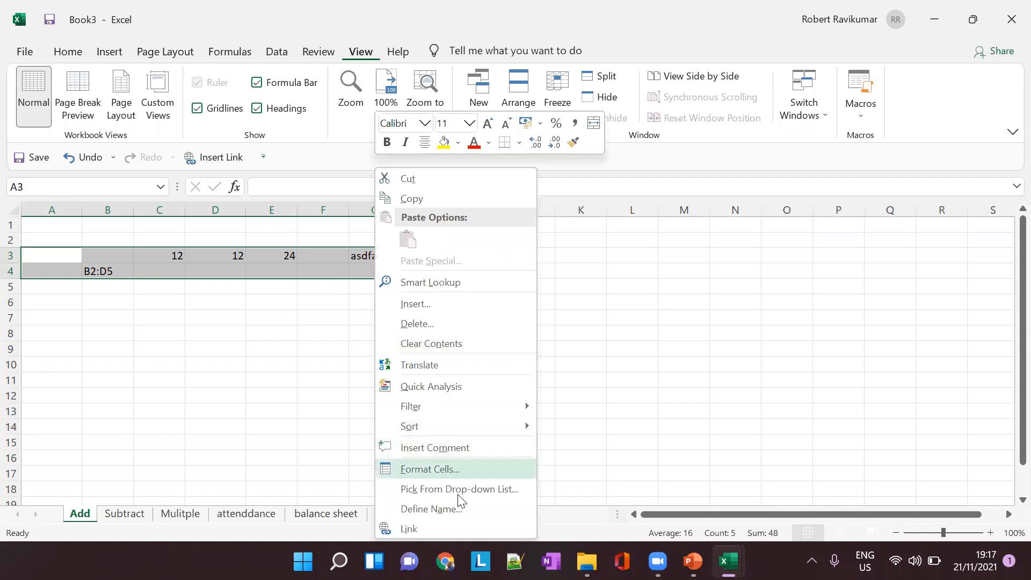
left_click(453, 343)
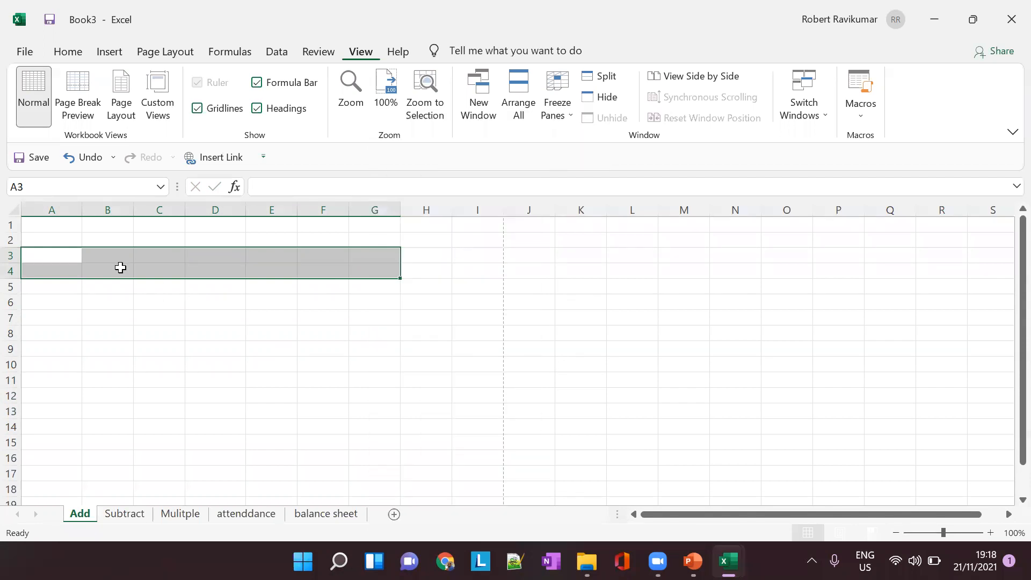
- Enter the column heading Student in cell A1
left_click(118, 266)
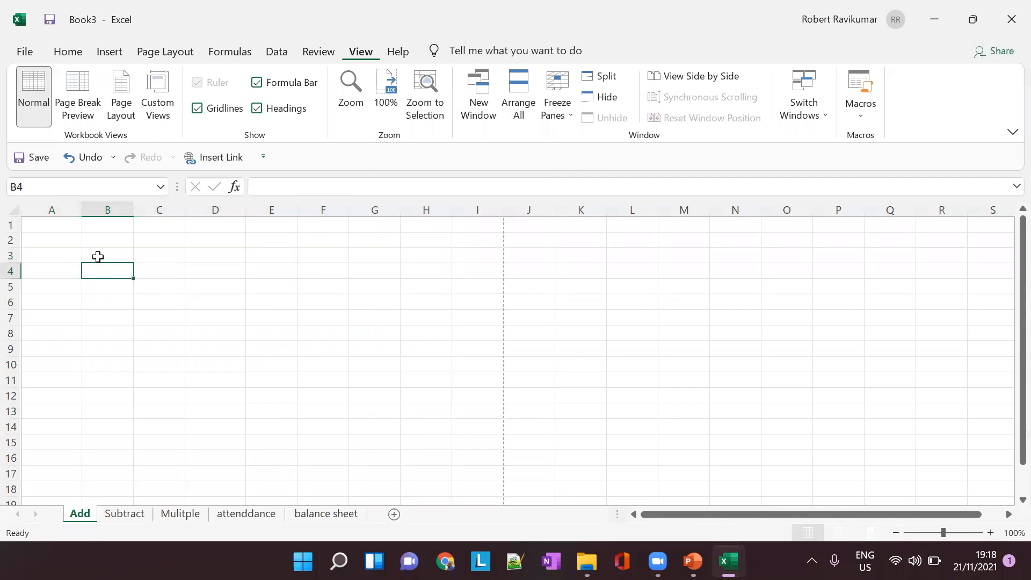
left_click(68, 237)
left_click(67, 225)
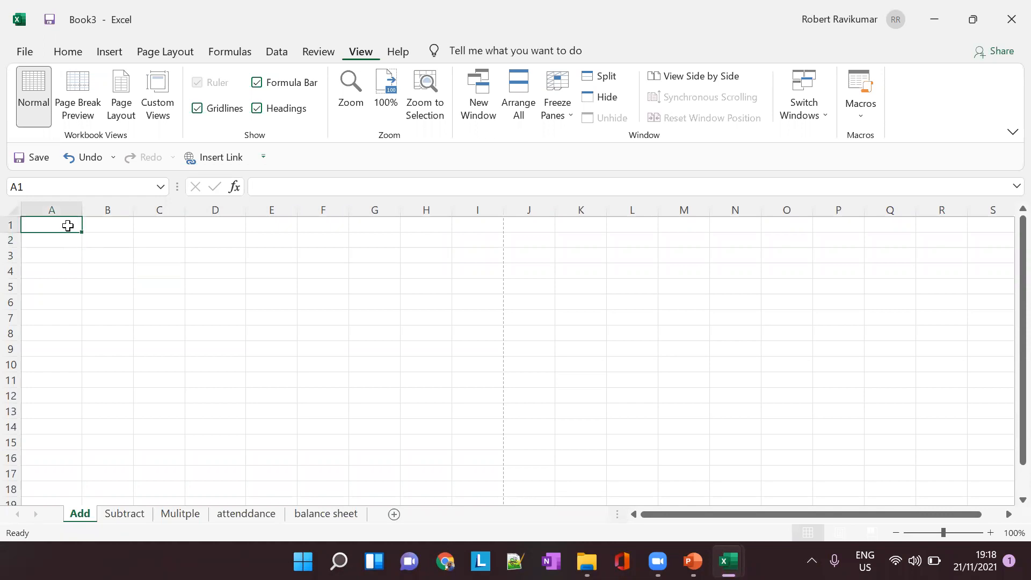
type("Add")
key("BackSpace")
key("BackSpace")
key("BackSpace")
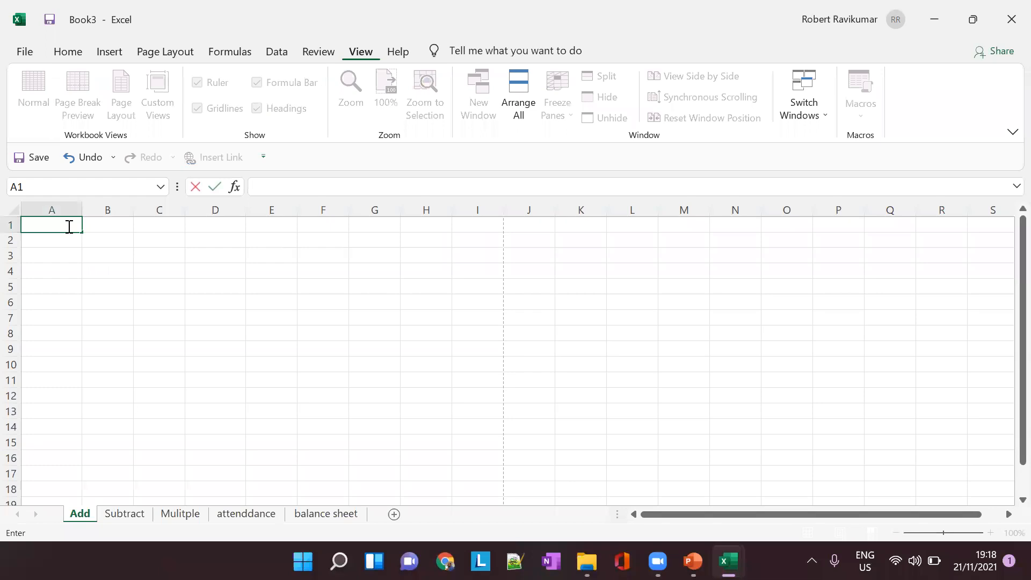
type("Student")
left_click(48, 239)
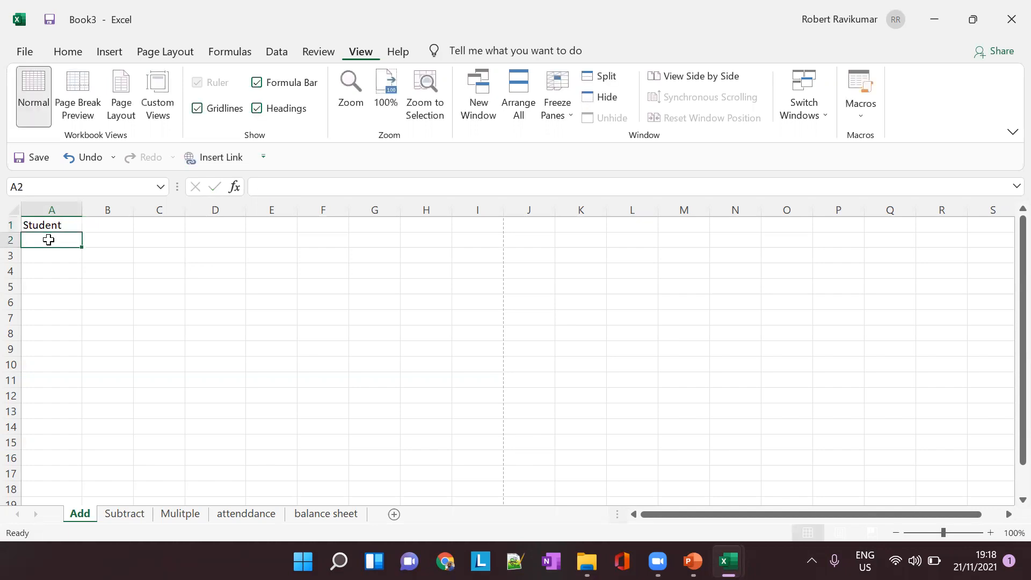
- Enter four student names in cells A2 to A5 under the Student heading
type("Robert")
key("Return")
type("momin")
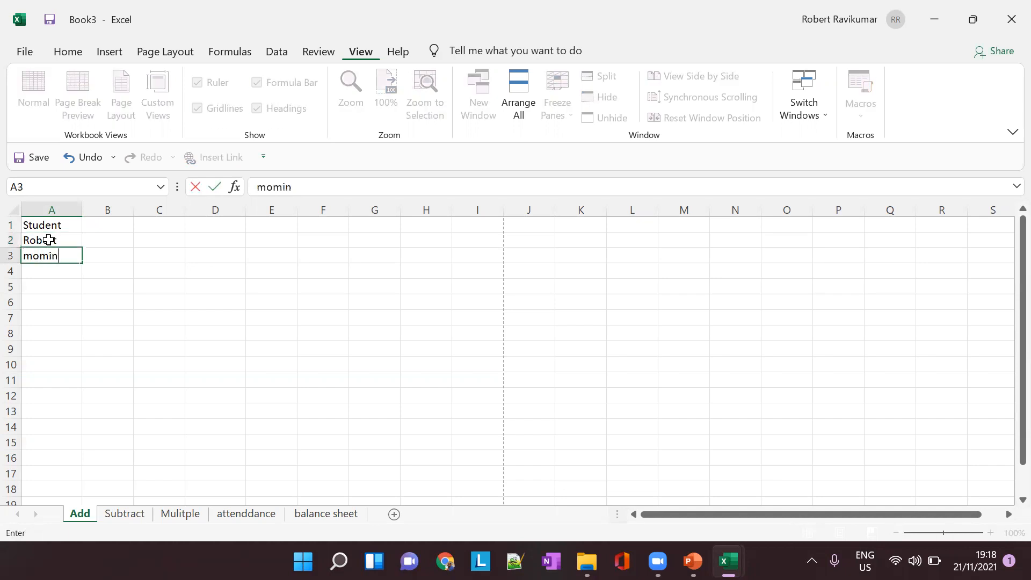
key("Return")
key("alt+Tab")
key("alt+Tab")
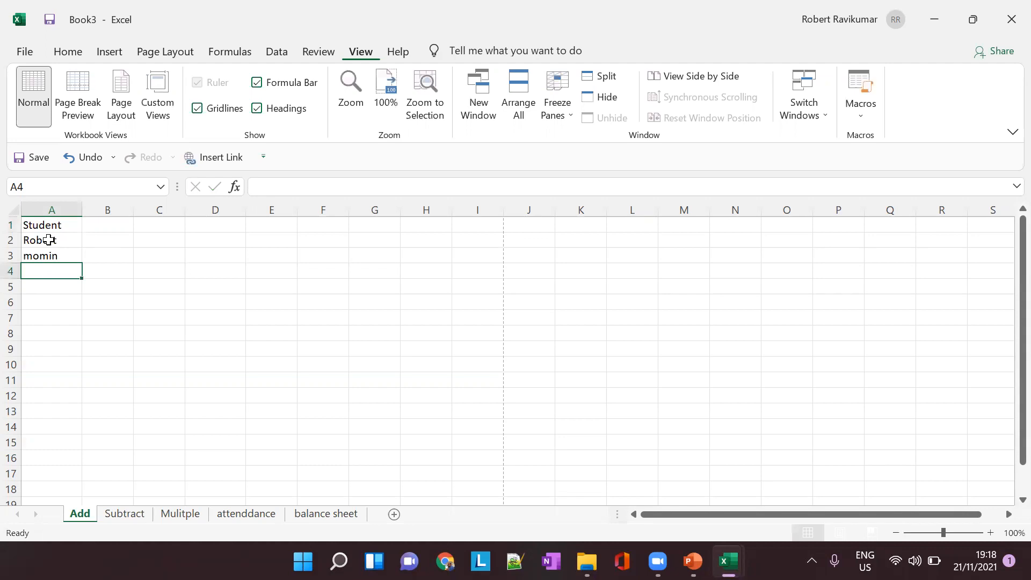
type("pachanmuthu")
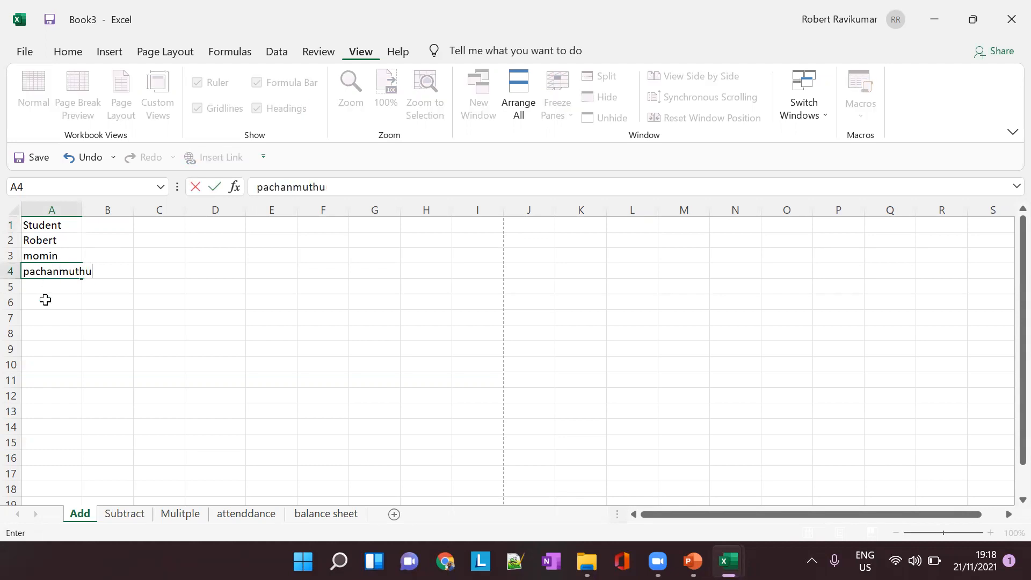
left_click(60, 285)
type("hosen")
- Remove the extra letter n from the student name in A4, autofit column A's width, and select cell B1
key("Up")
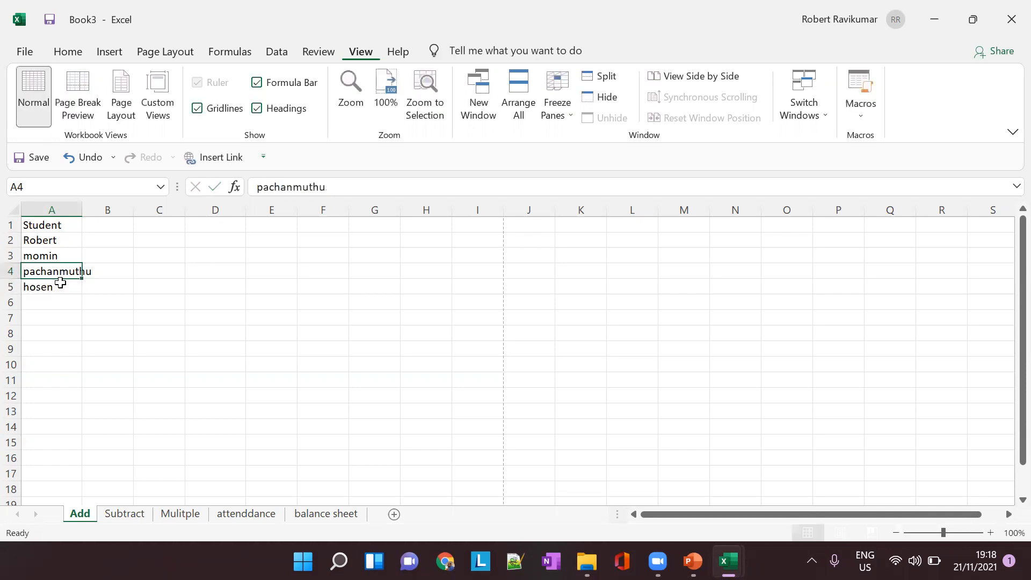
left_click(291, 187)
key("BackSpace")
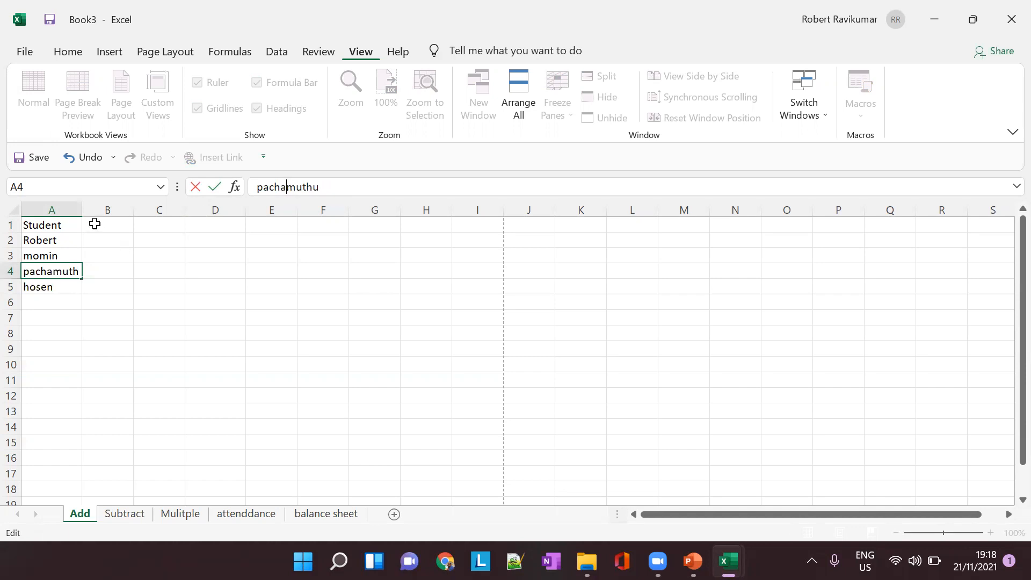
double_click(87, 206)
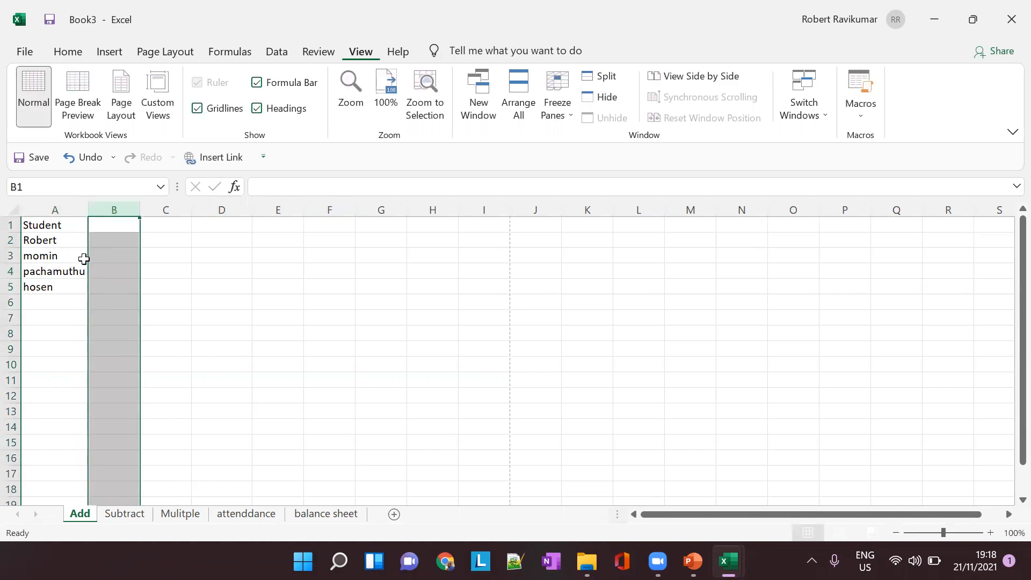
left_click(127, 222)
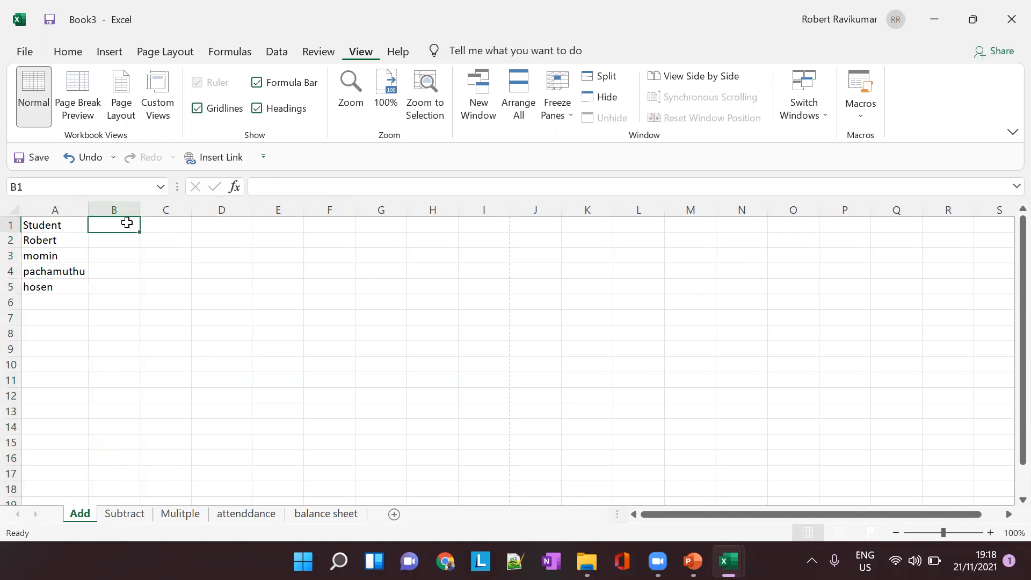
- Enter the heading Marks in cell B1 and the marks 98, 100, 98 and 97 in cells B2 to B5
type("Marks")
key("Return")
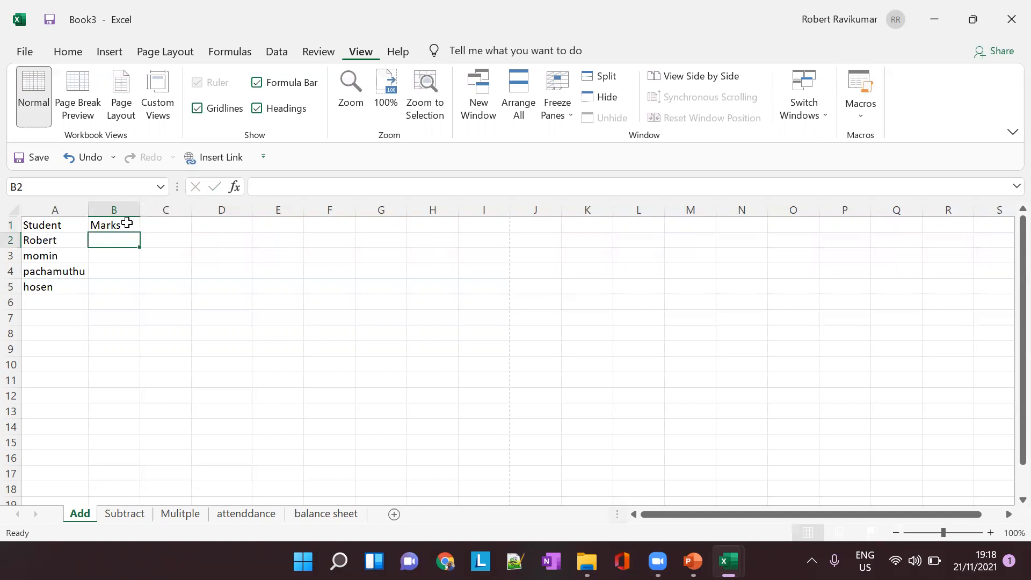
type("98")
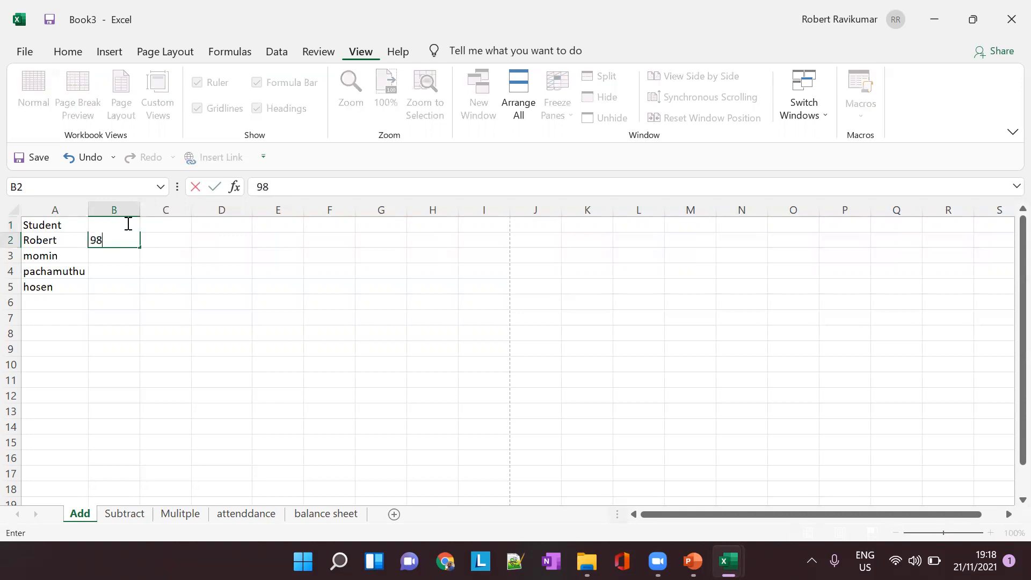
key("Return")
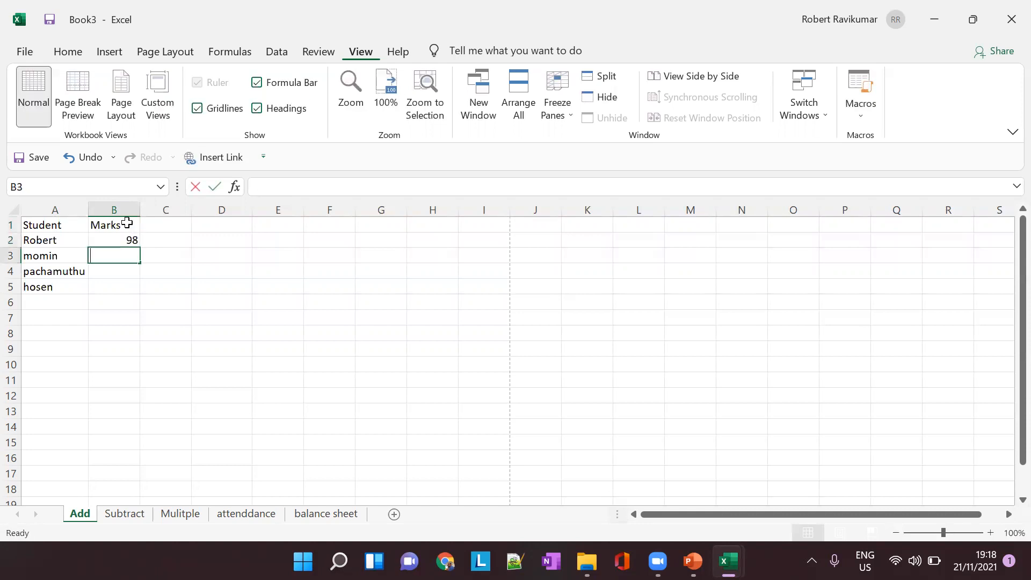
type("99")
key("ctrl+Return")
type("100")
key("Return")
key("Return")
type("97")
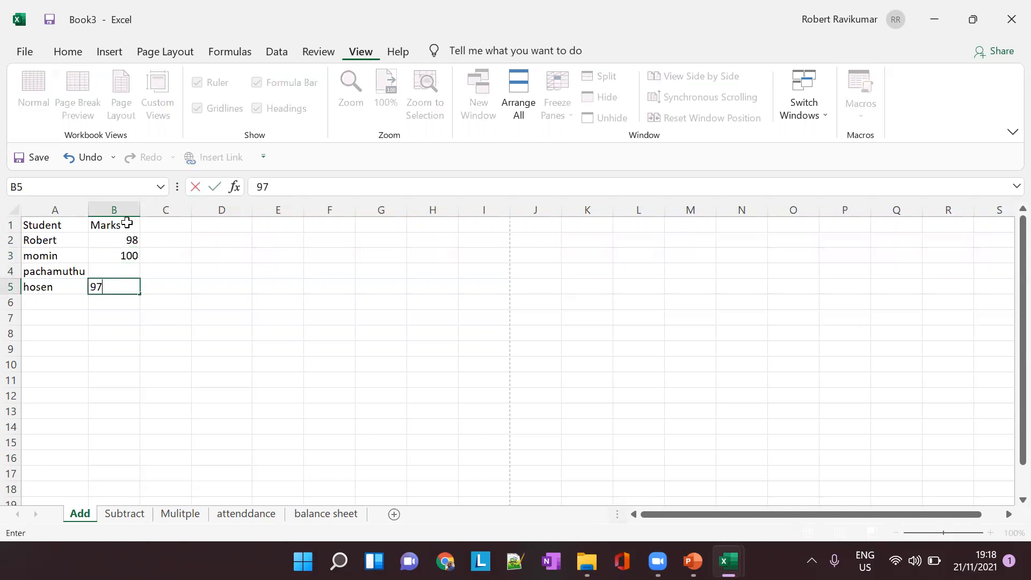
key("Up")
type("98")
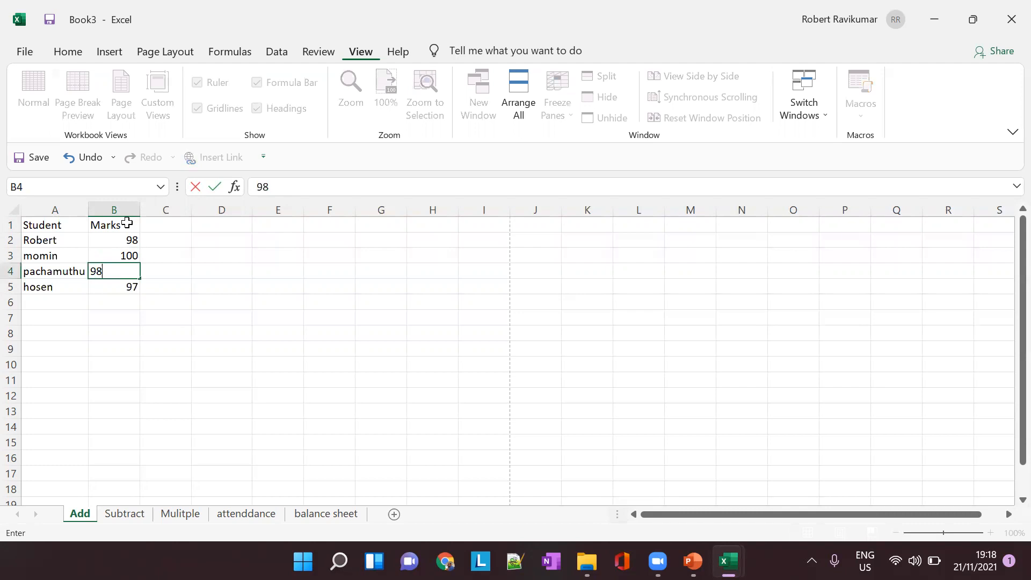
key("Tab")
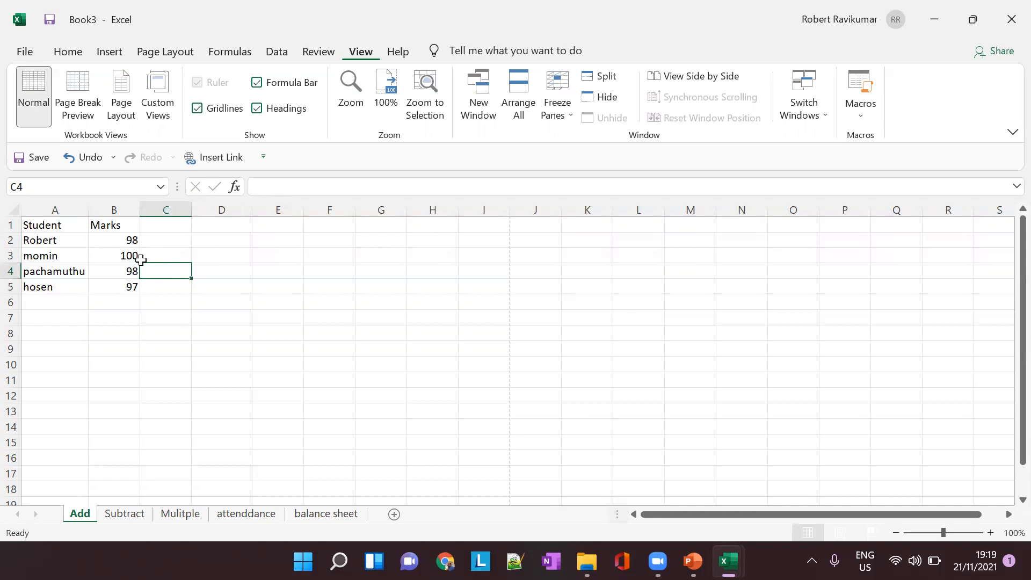
- Enter the column heading Phone in cell C1
left_click(165, 223)
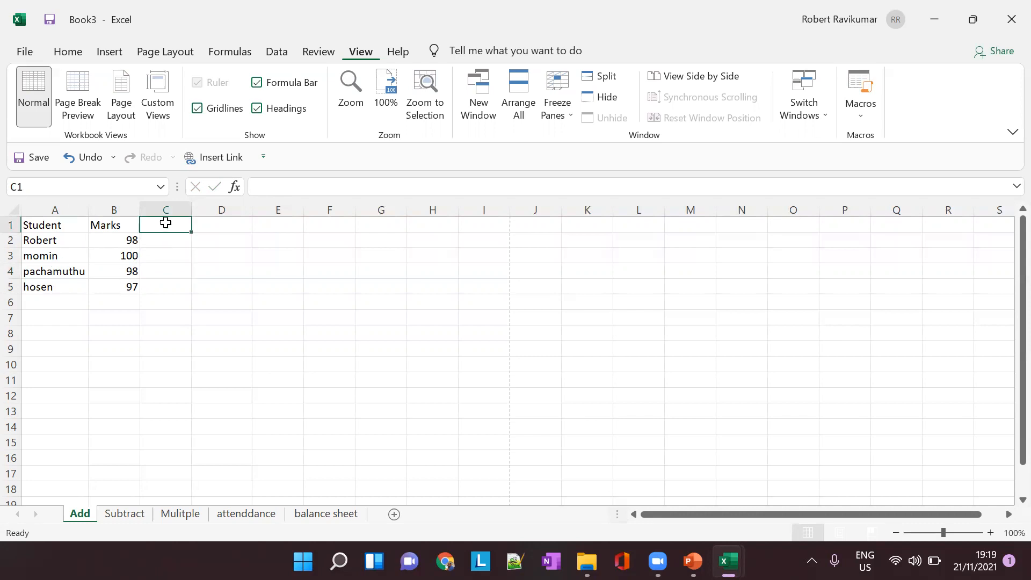
type("P")
key("BackSpace")
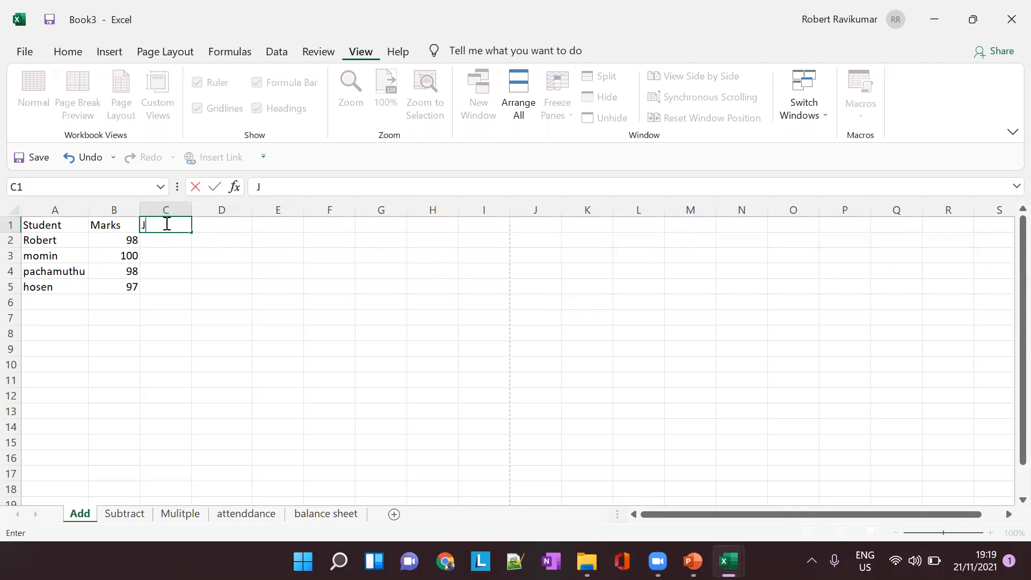
type("Pjnone")
key("BackSpace")
key("BackSpace")
key("BackSpace")
key("BackSpace")
key("BackSpace")
type("hone")
key("Return")
- Enter a sample phone number for each of the four students in cells C2 to C5
type("8978987")
key("Return")
type("2314234")
key("Return")
type("12341")
key("Return")
type("21234")
left_click(223, 230)
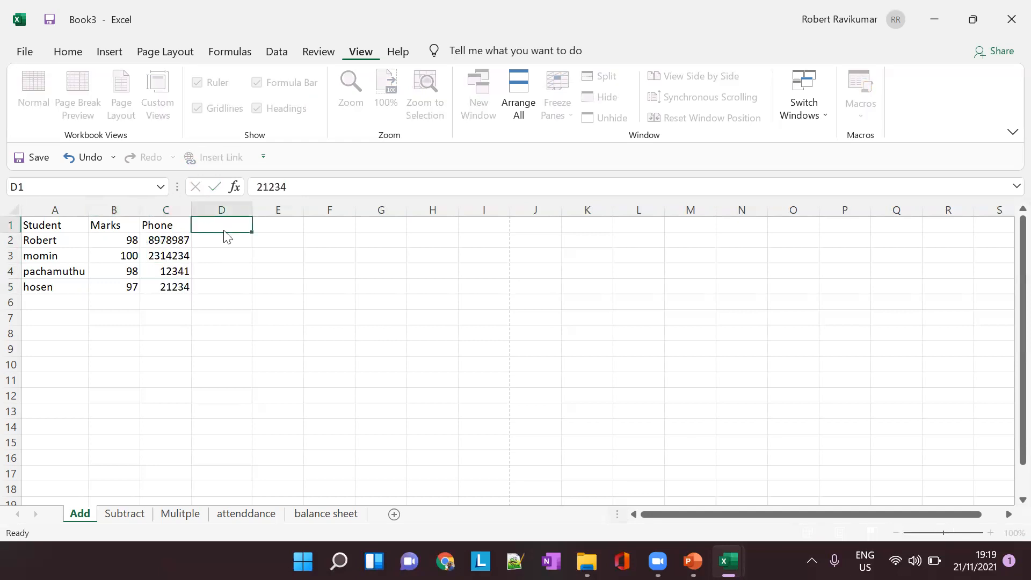
- Enter the column heading address in cell D1
key("ctrl+alt+F3")
key("Escape")
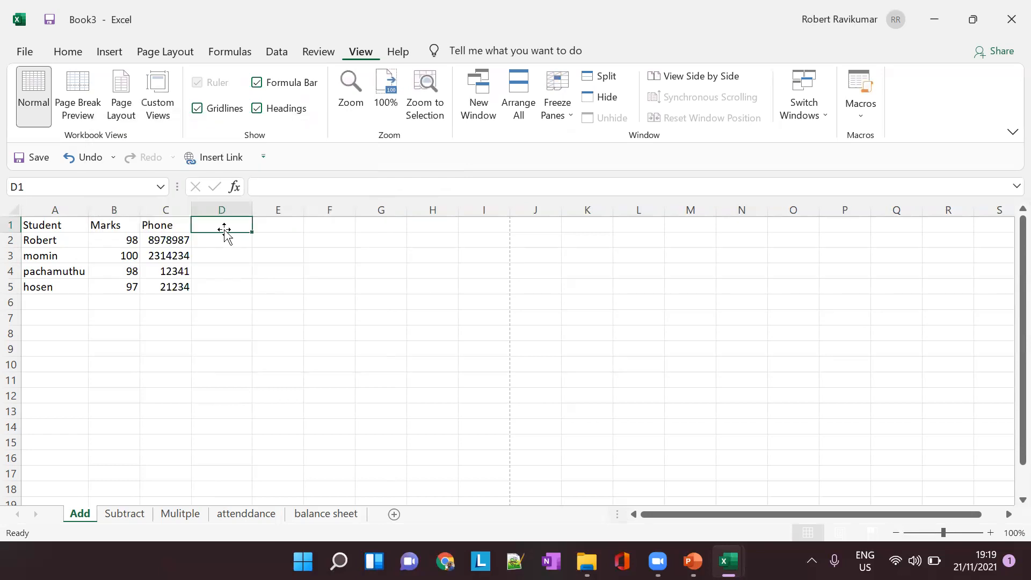
type("adrre")
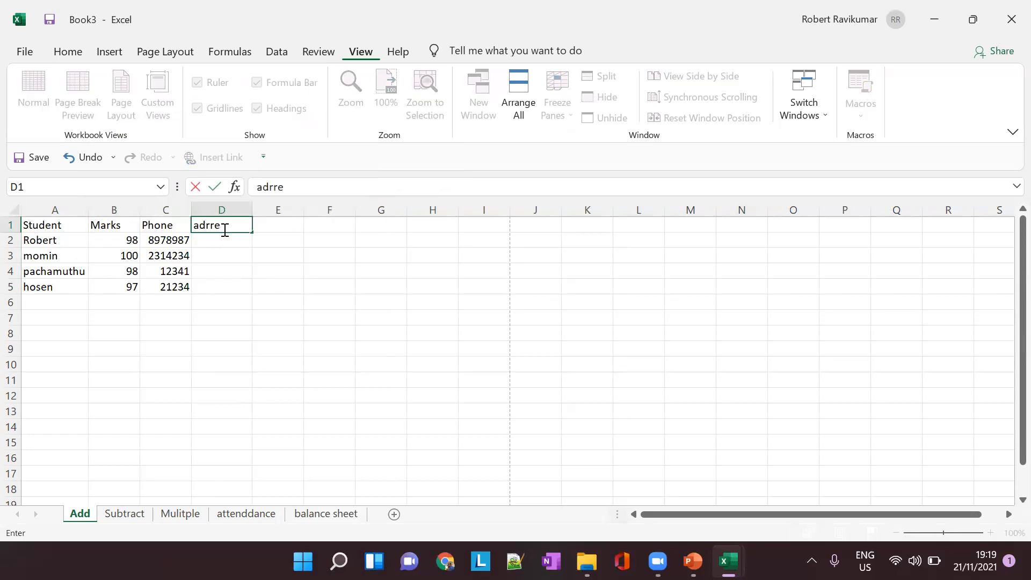
key("BackSpace")
type("dress")
key("Return")
- Enter placeholder addresses for the first three students in cells D2 to D4
type("asdf,asf,asdf")
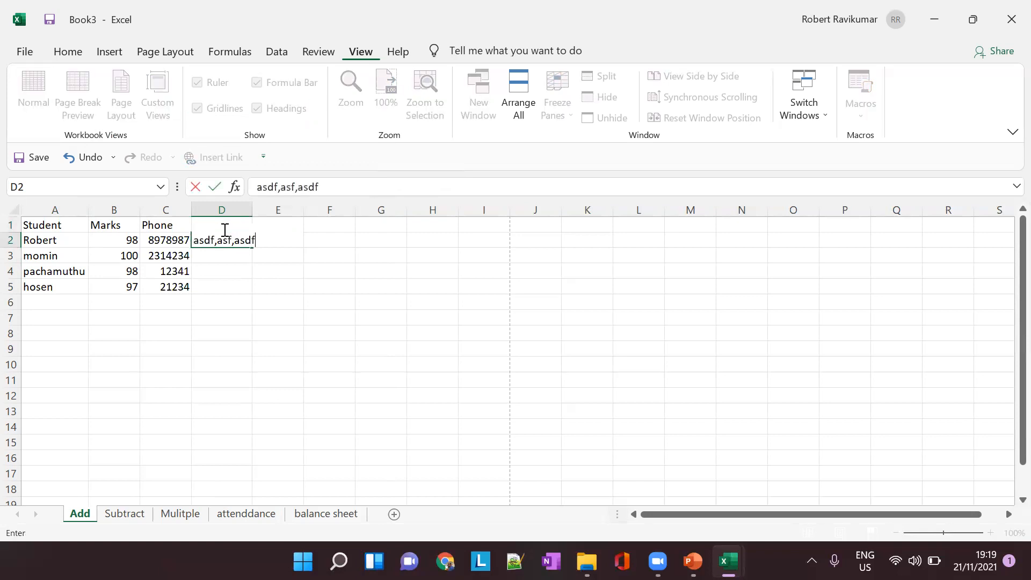
key("Return")
type("a")
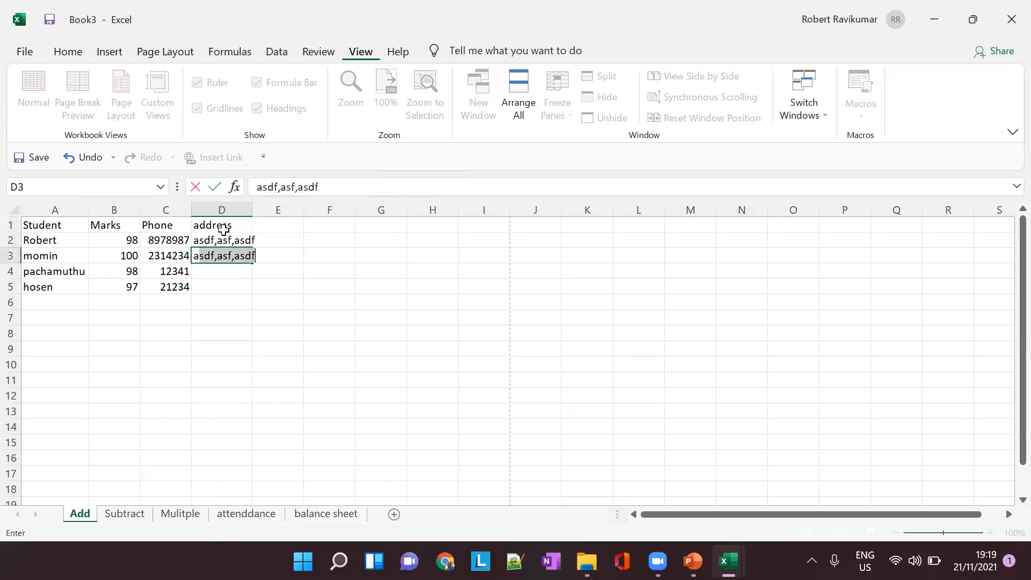
type("dfasdf,787")
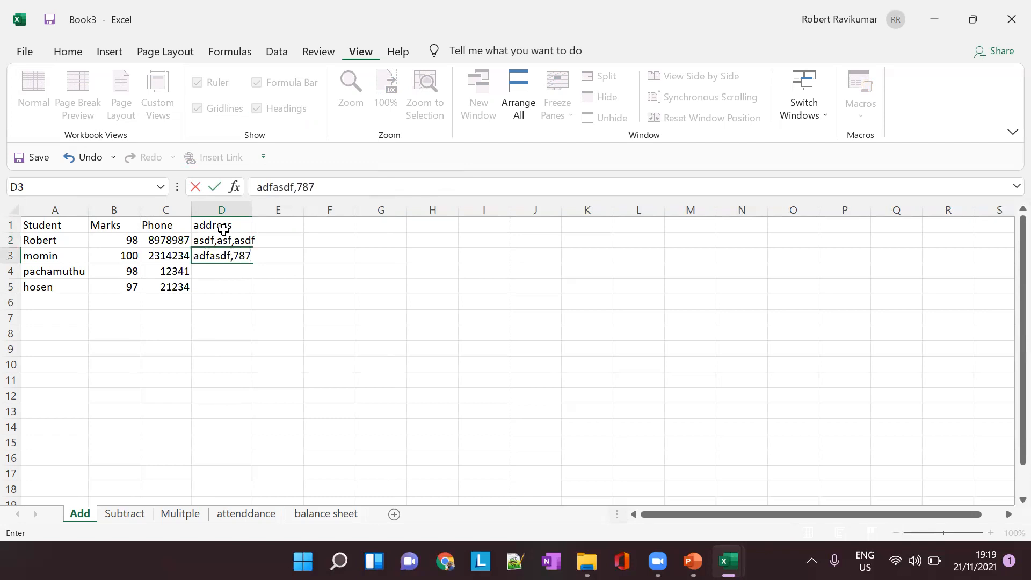
type("6,asdf")
key("Return")
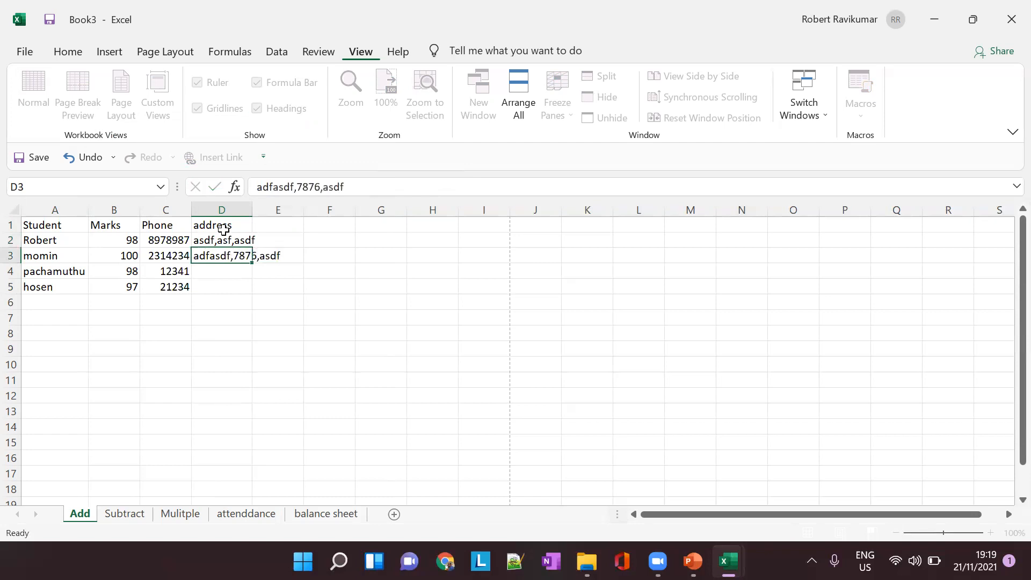
type("234,23")
key("Return")
- Switch to PowerPoint to check the example table on the Cell content slide, and return to Excel
key("alt+Tab")
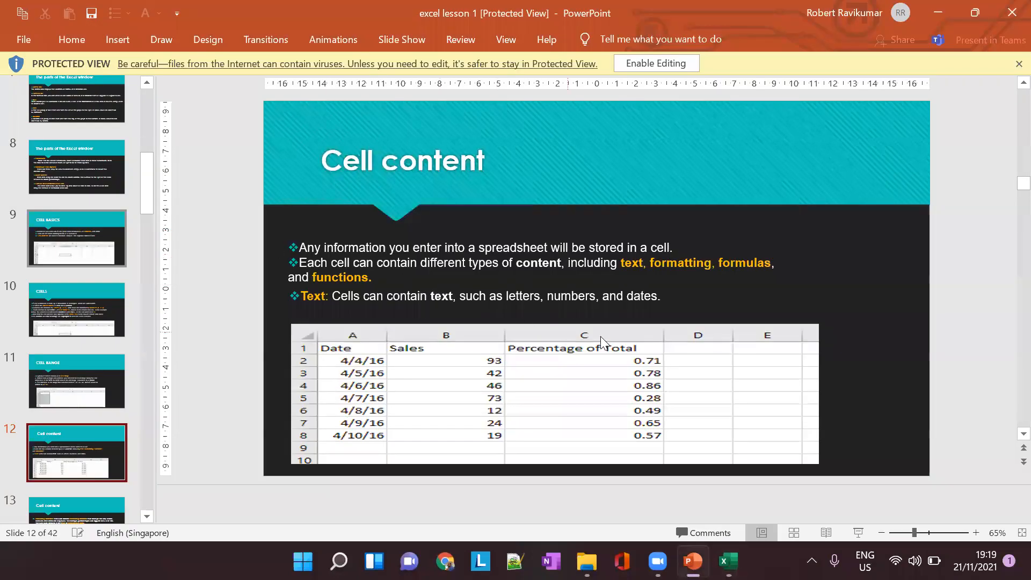
key("alt+Tab")
key("alt+Tab")
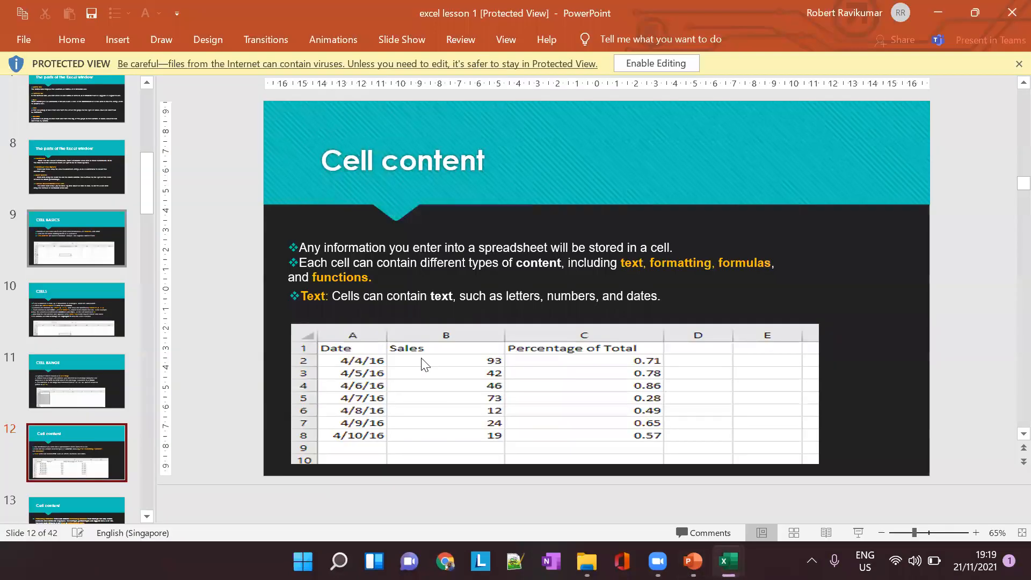
key("alt+Tab")
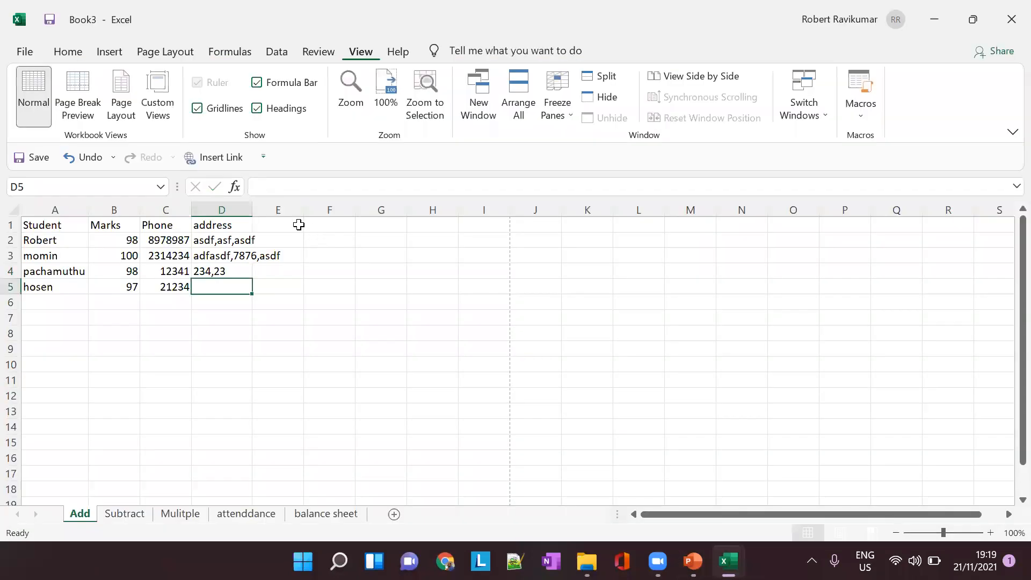
- Autofit column D's width and enter the column heading Date of birth in cell E1
double_click(253, 209)
left_click(314, 221)
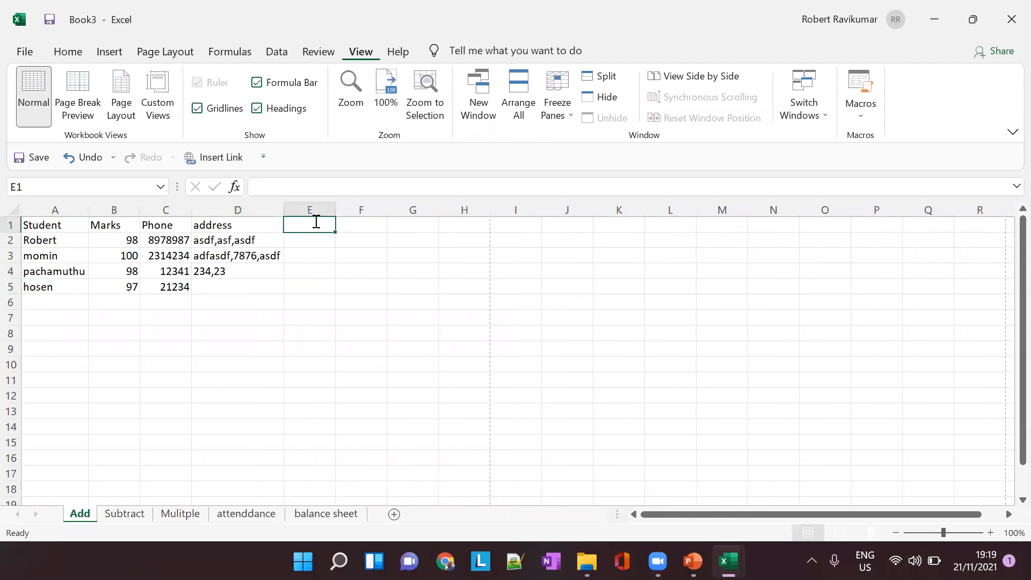
type("Ds")
type("a")
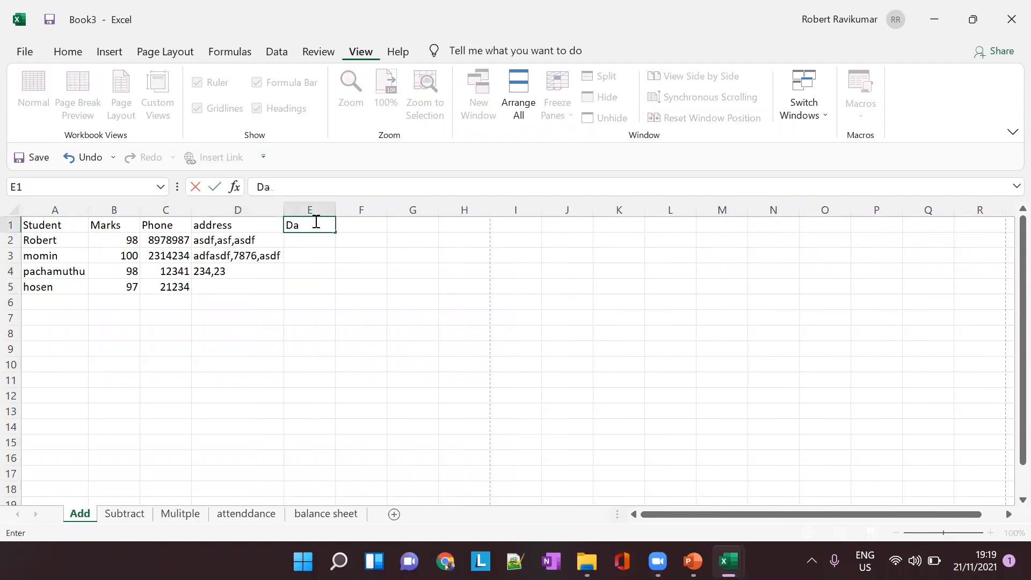
type("te of birth")
key("Return")
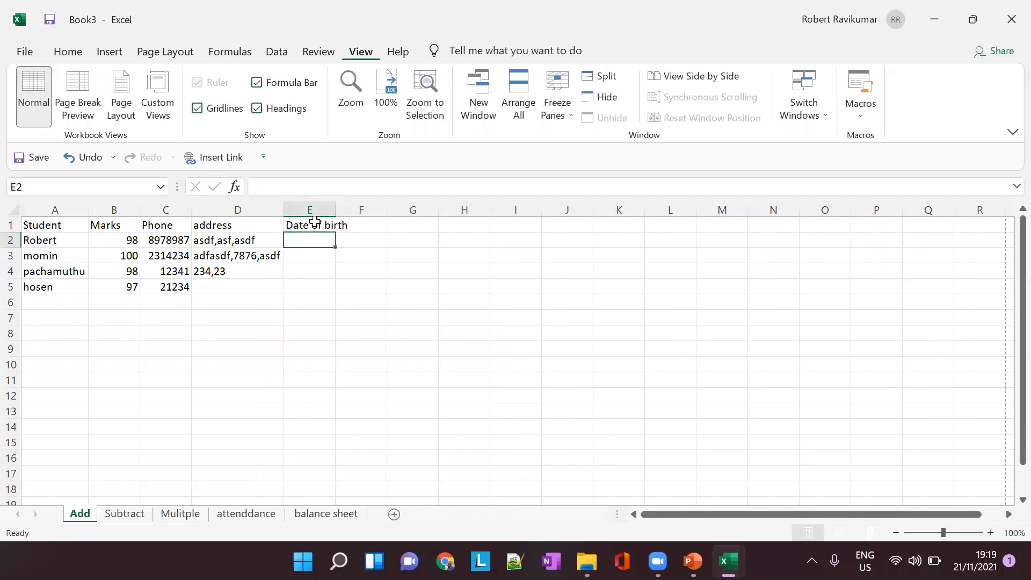
- Enter the dates of birth of the first two students in cells E2 and E3
type("11/09/2")
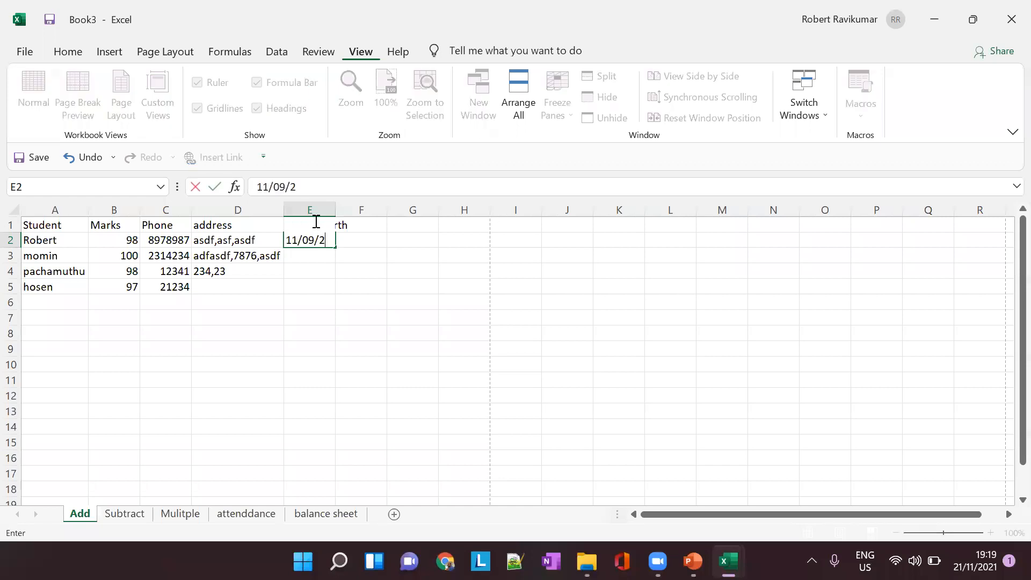
key("BackSpace")
type("1985")
key("Return")
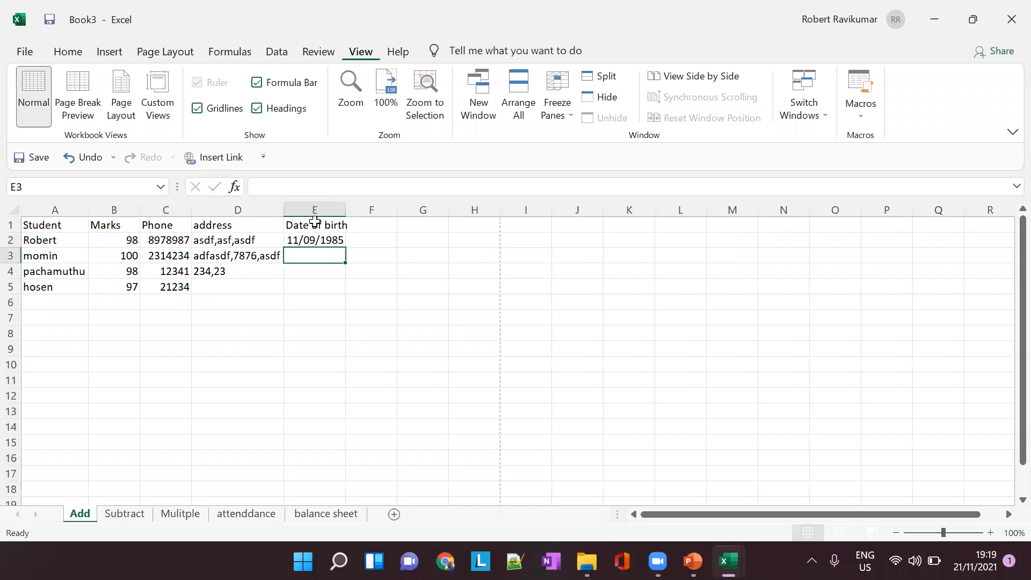
type("11")
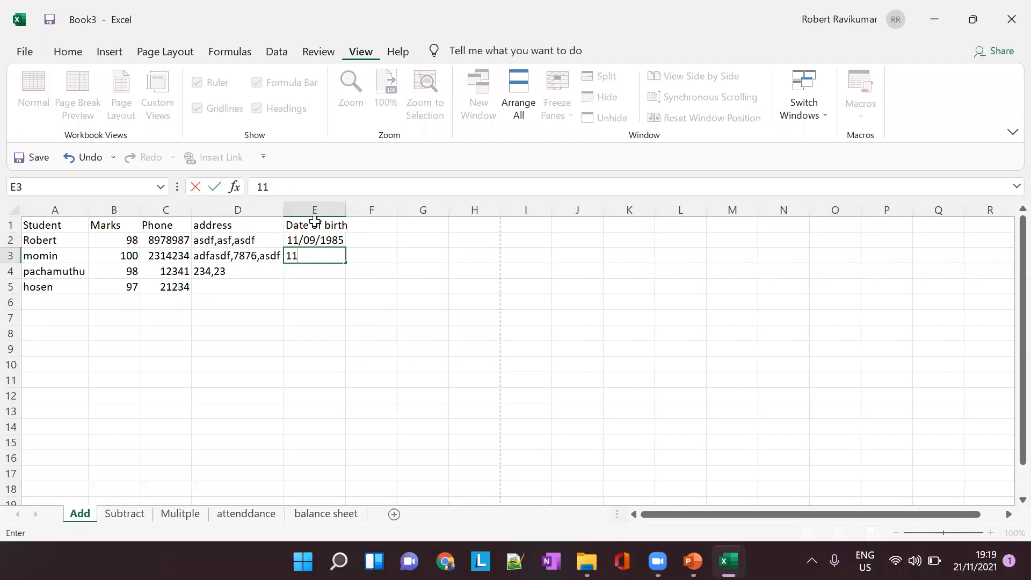
type("/07/2981")
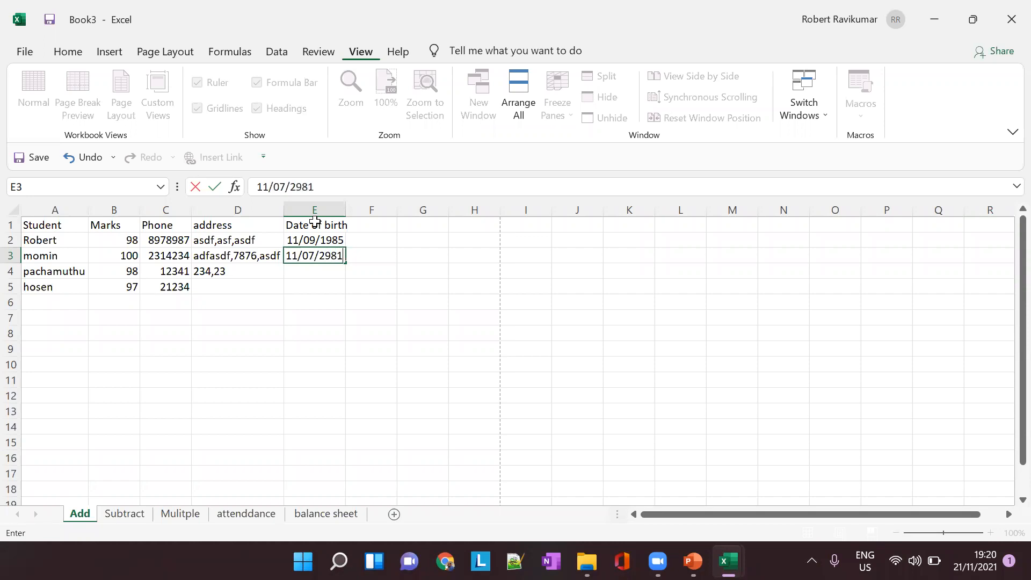
key("ctrl+Return")
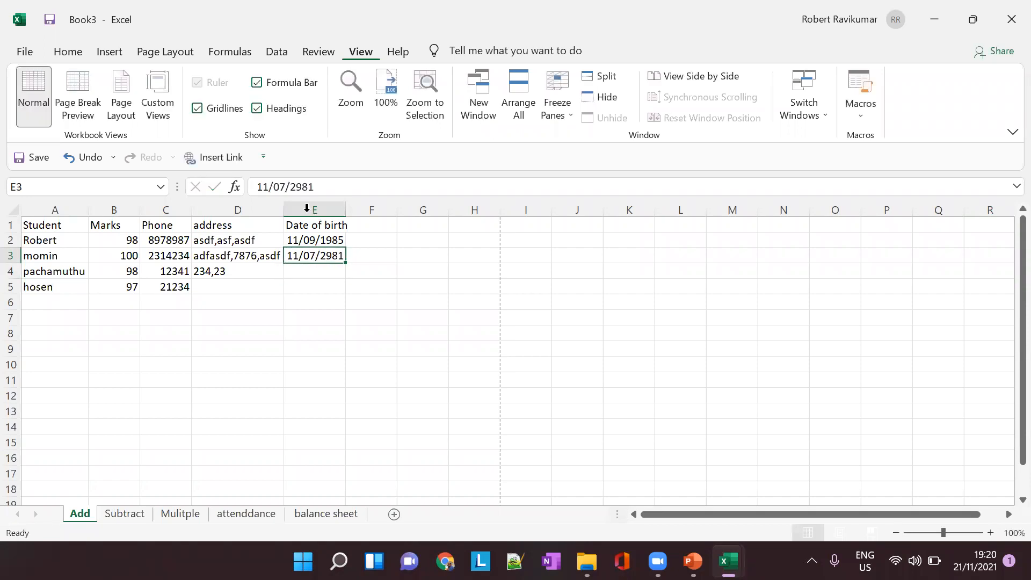
- Correct the year of the date of birth in cell E3
double_click(298, 186)
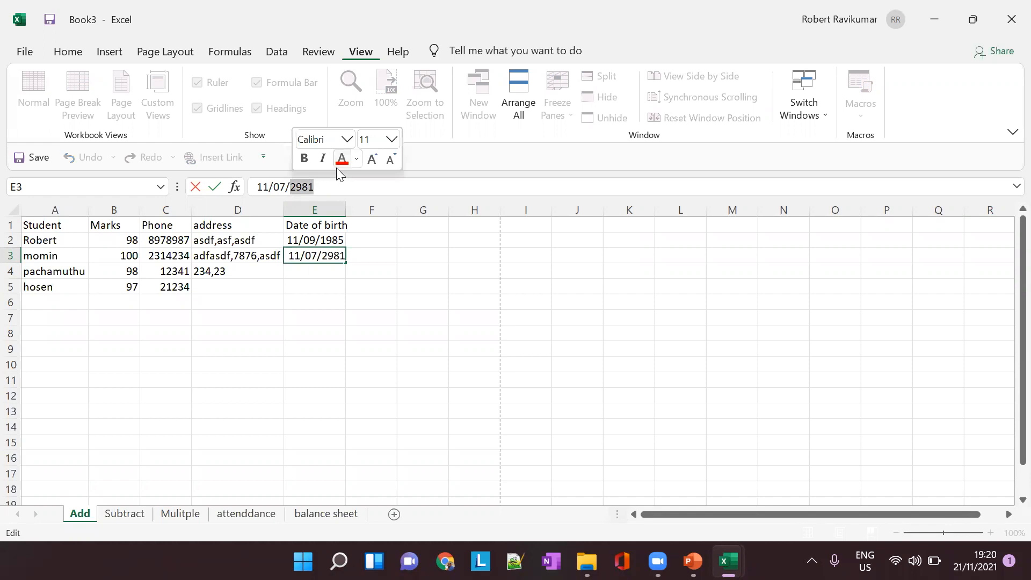
type("1987")
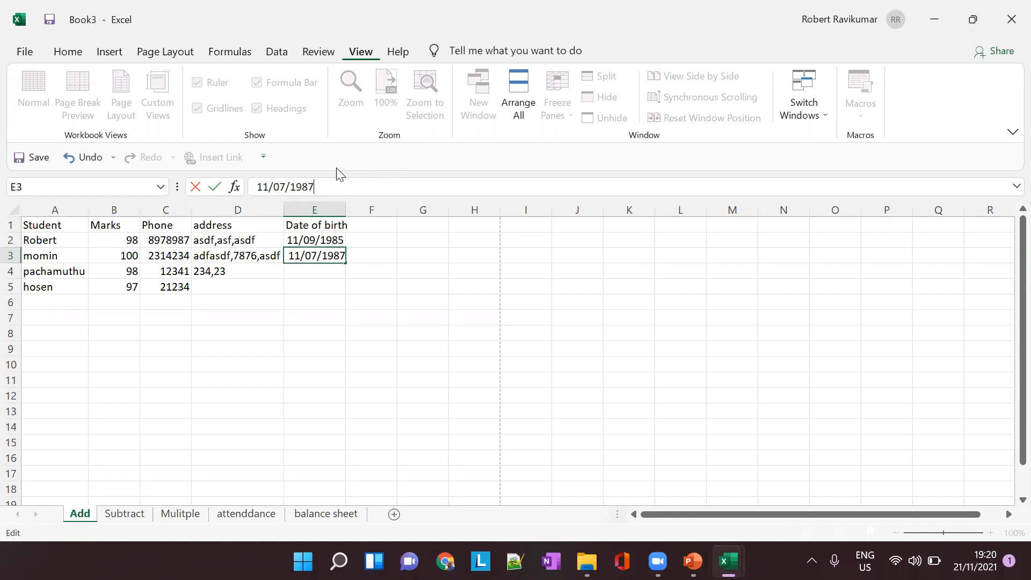
left_click(334, 270)
- Extend the date of birth series from E2:E3 down through cell E5
left_click(319, 240)
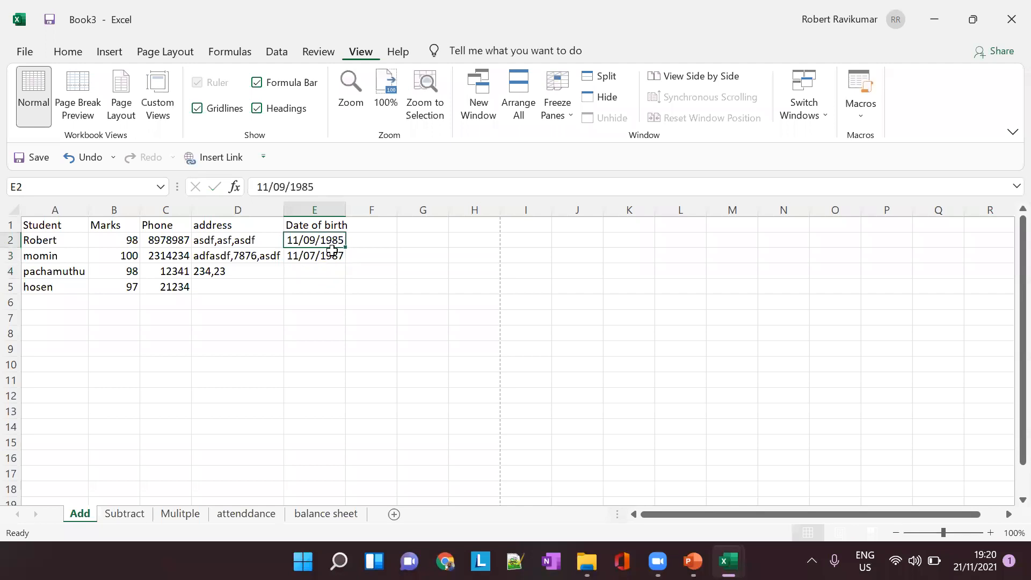
double_click(327, 239)
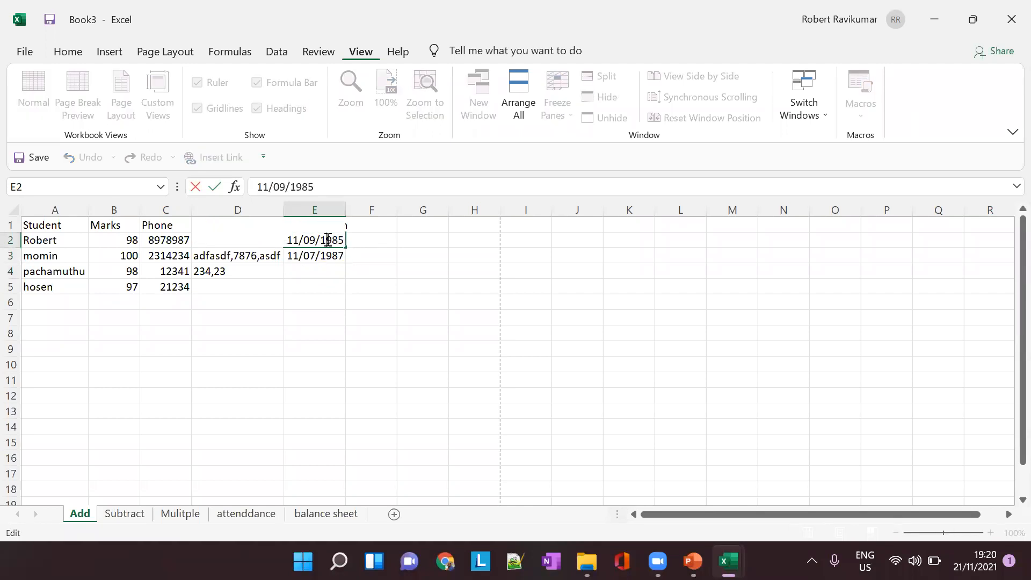
left_click(353, 240)
left_click_drag(339, 243, 347, 291)
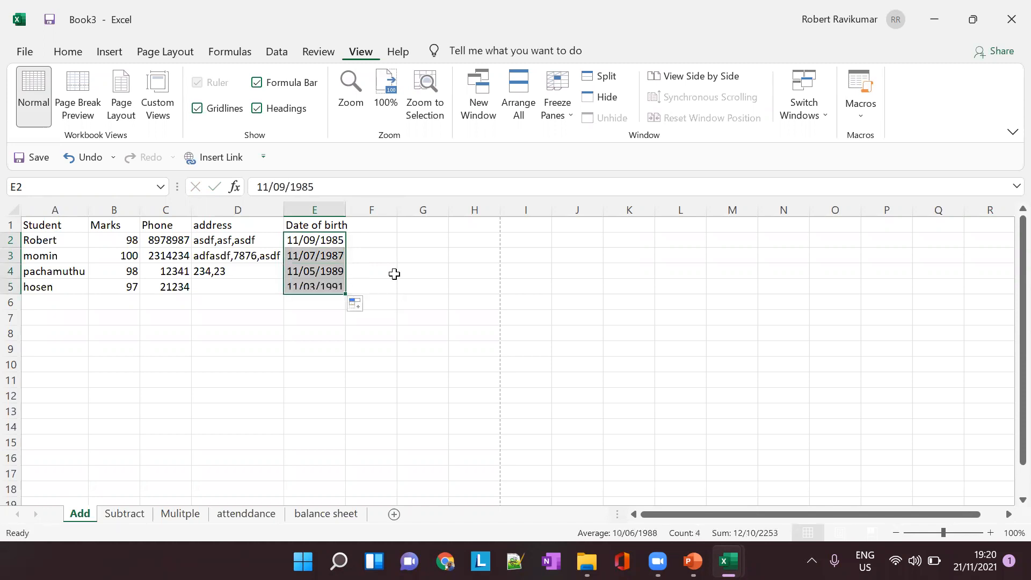
left_click_drag(414, 271, 422, 259)
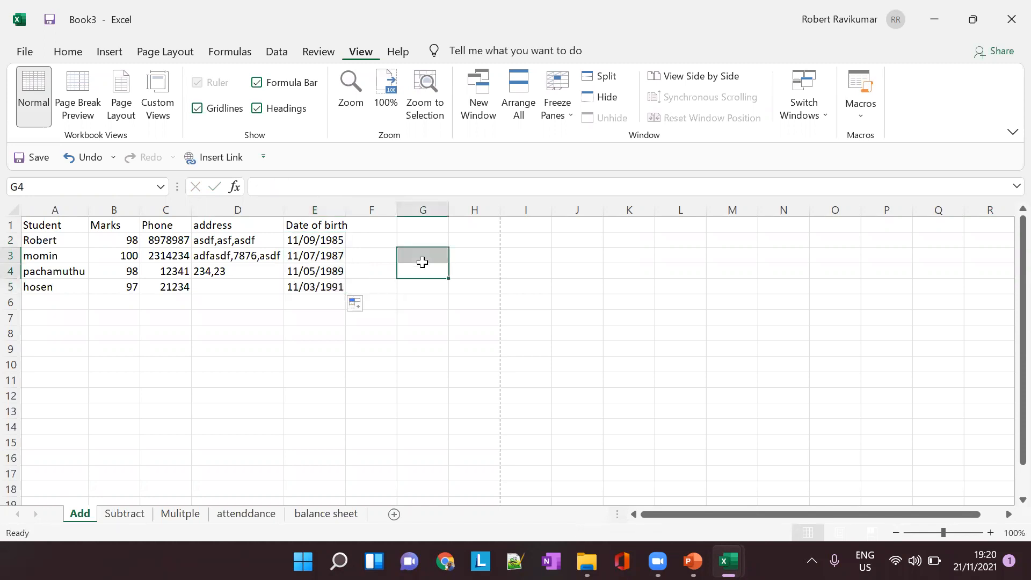
- Switch to PowerPoint to check the Cell content slide, and return to the Excel workbook
left_click(368, 239)
left_click(364, 222)
key("alt+Tab")
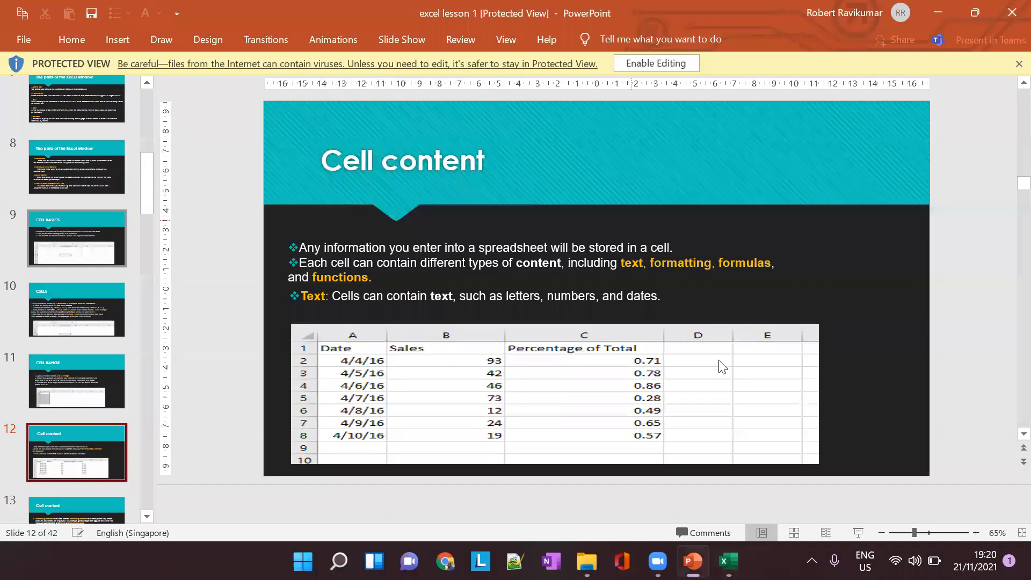
key("alt+Tab")
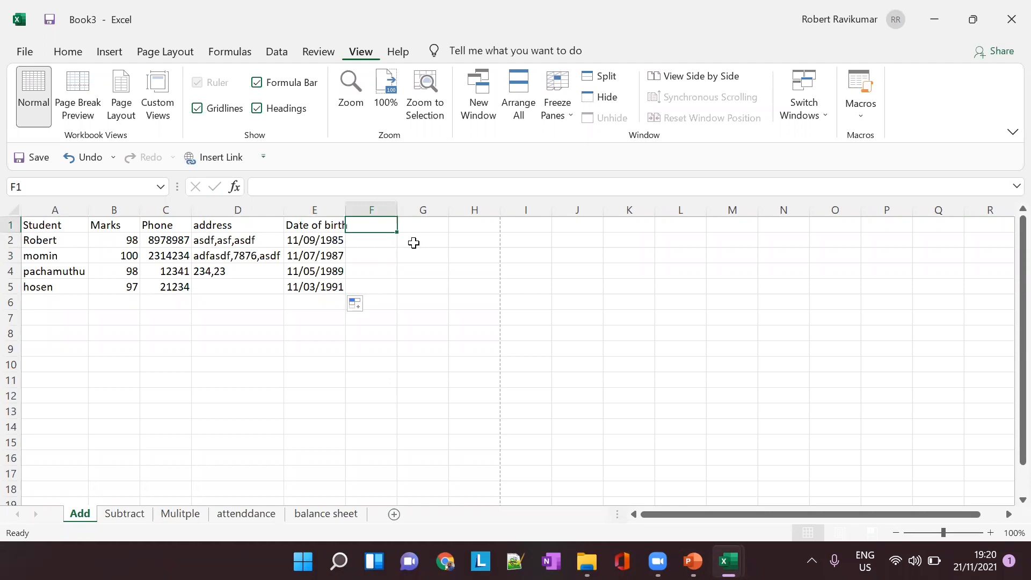
left_click(133, 242)
left_click(131, 253)
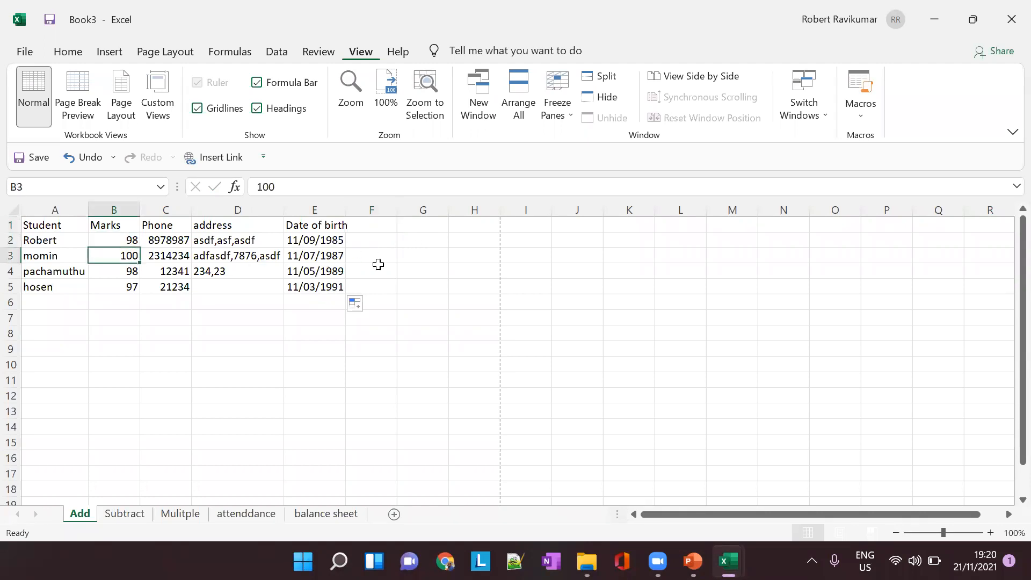
left_click(371, 224)
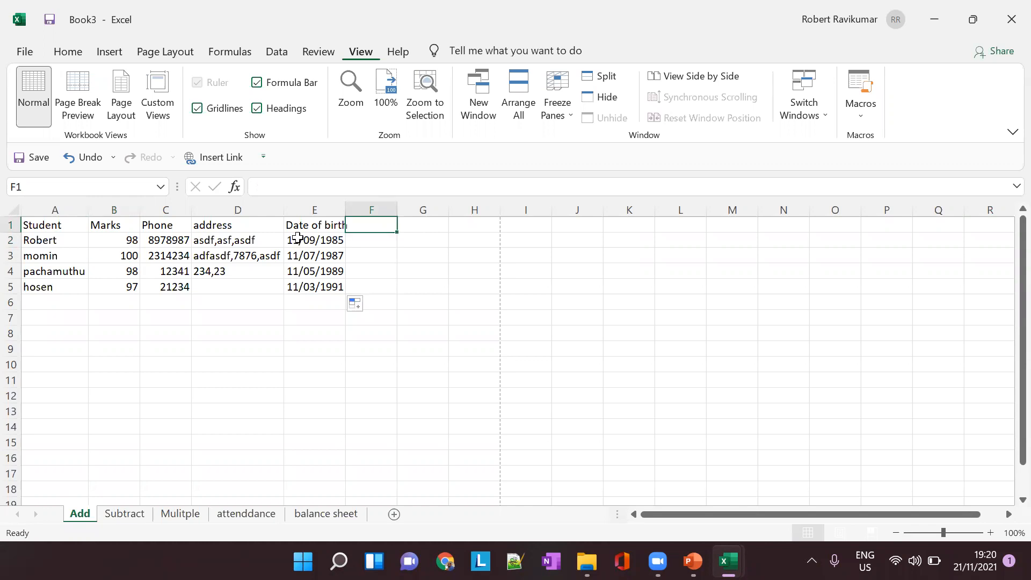
- Format the mark in cell B2 with the Percentage number category
left_click(126, 238)
right_click(125, 239)
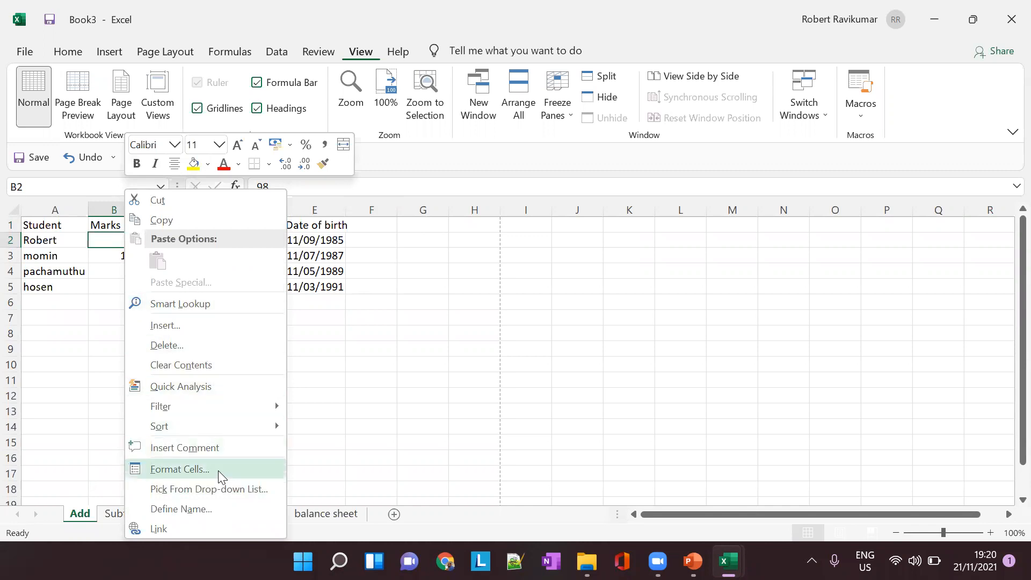
left_click(189, 468)
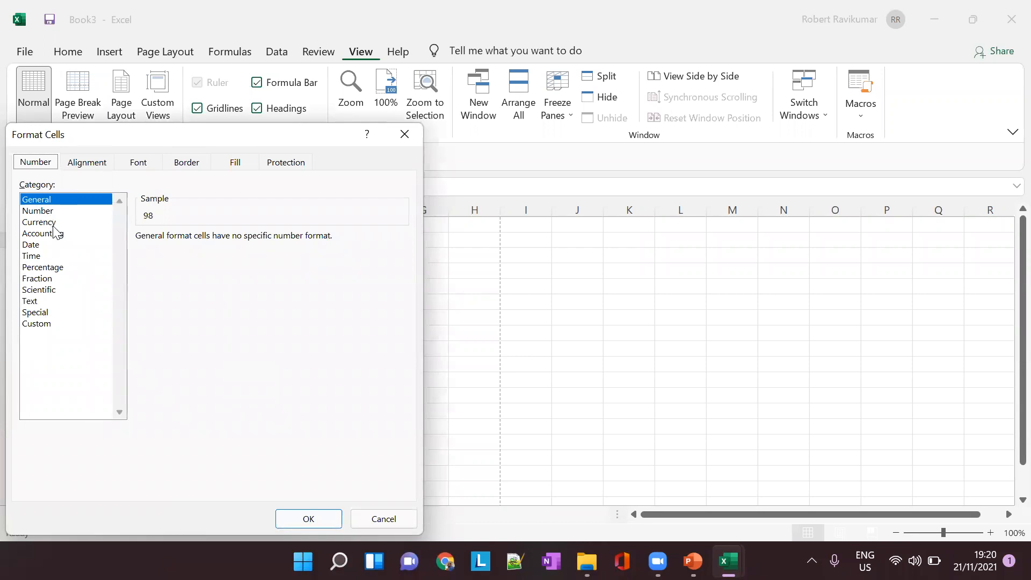
left_click(43, 257)
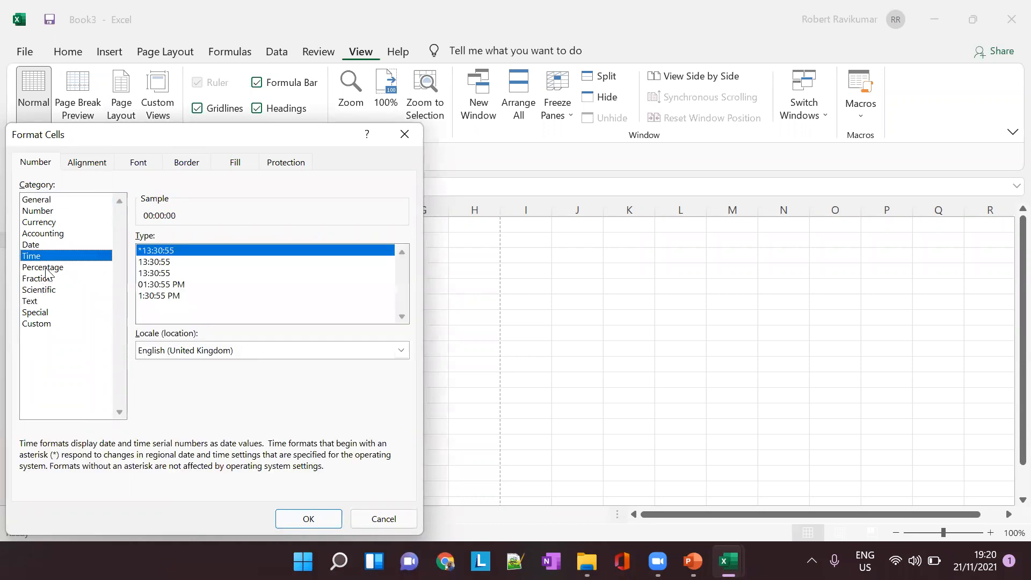
left_click(45, 267)
left_click(308, 518)
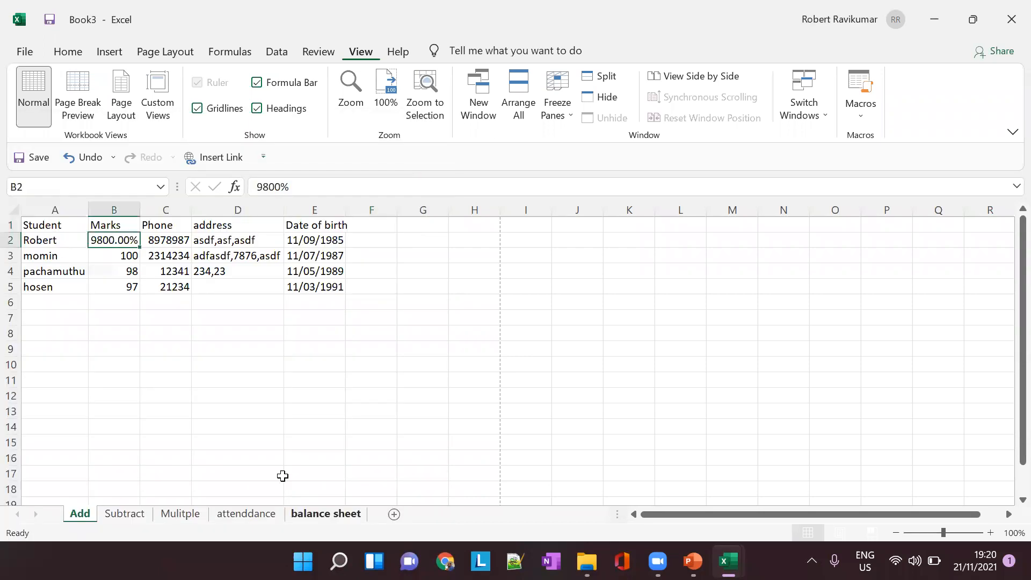
- Fill the percentage mark from B2 down through B5
left_click(169, 286)
left_click(128, 254)
left_click(126, 274)
left_click(126, 284)
left_click(129, 240)
left_click_drag(139, 247, 149, 289)
left_click(290, 286)
- Change the mark in cell B2 to 98%
left_click(123, 271)
left_click(274, 187)
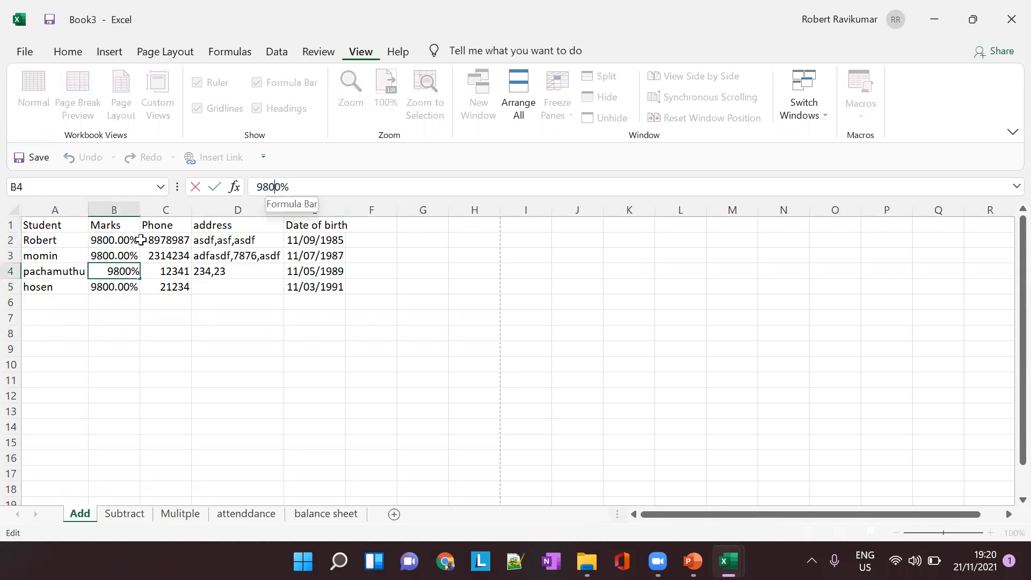
left_click(138, 240)
left_click(281, 187)
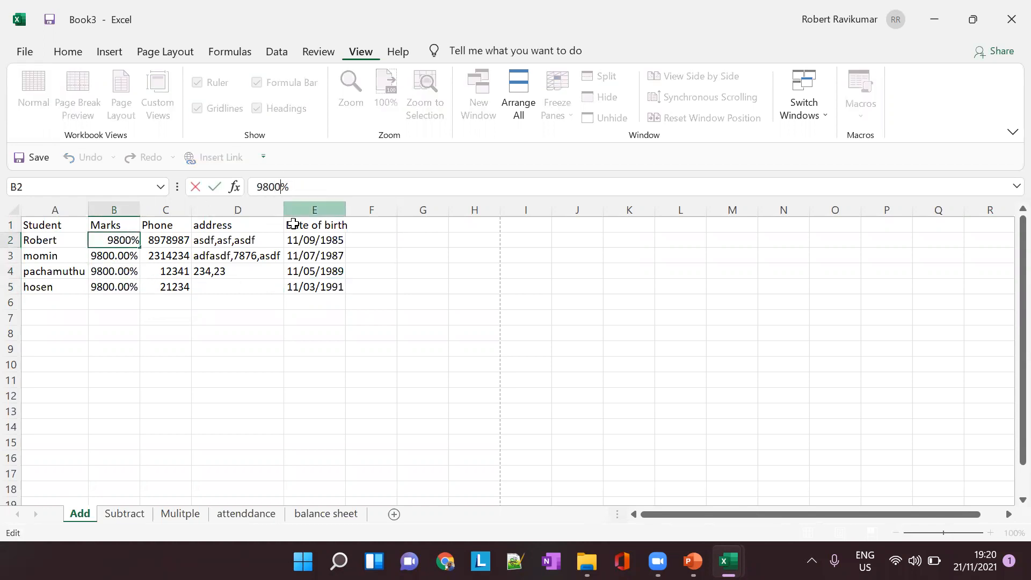
key("BackSpace")
key("BackSpace")
key("Tab")
key("Down")
key("Left")
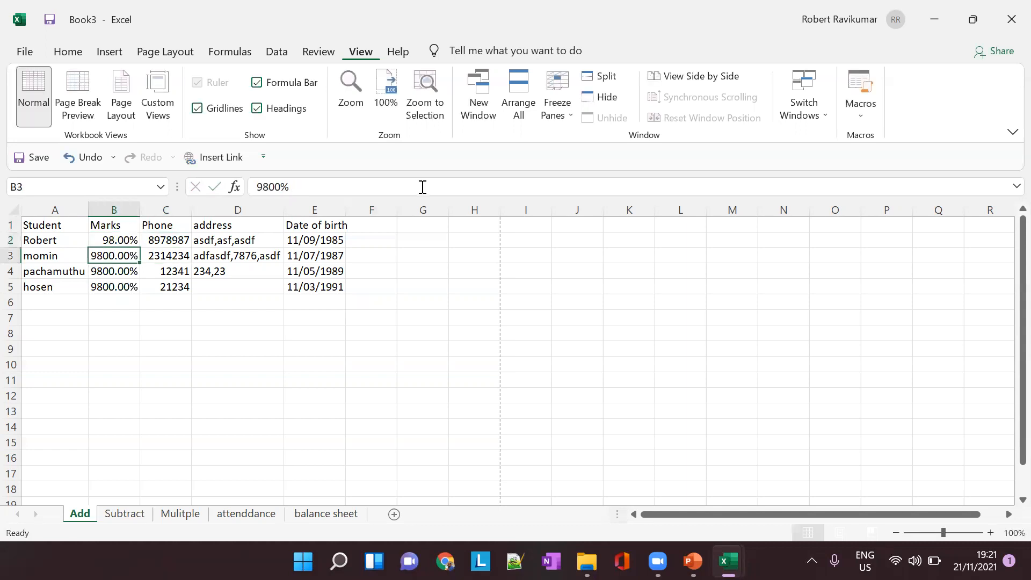
- Change the mark in cell B3 to 98%
left_click(279, 186)
key("BackSpace")
key("BackSpace")
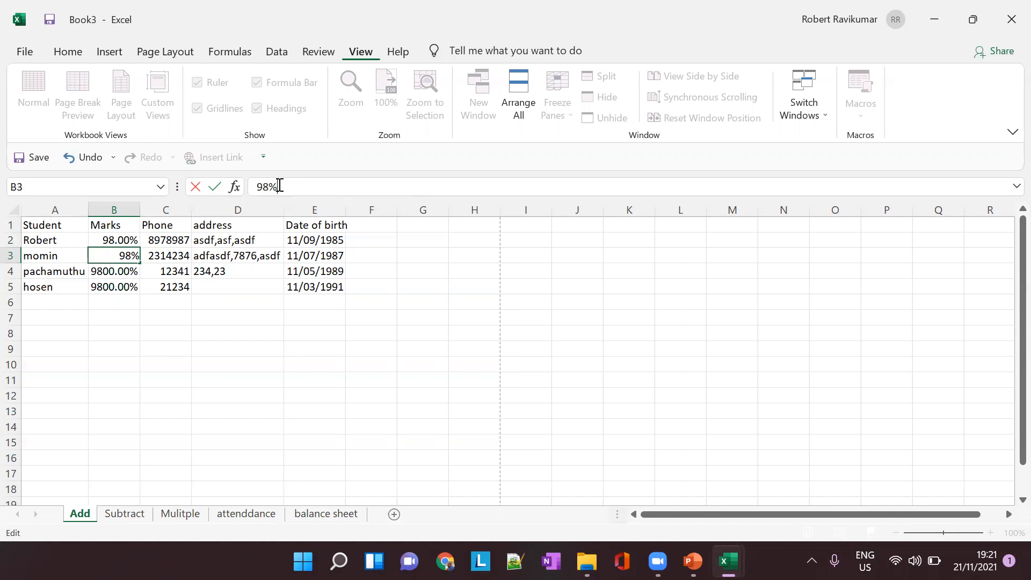
key("Tab")
key("Down")
key("Left")
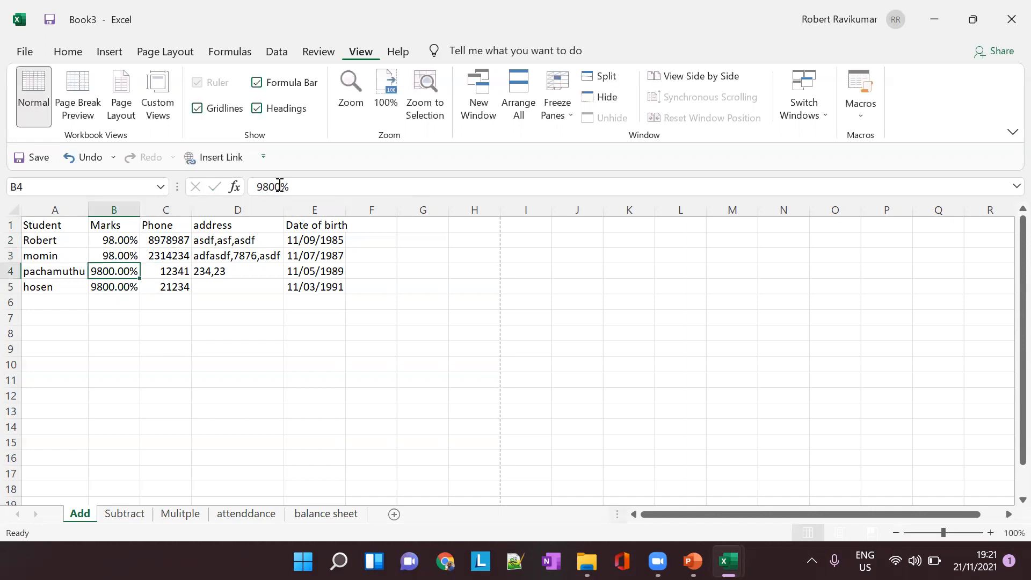
- Review the cell text, number and date examples on the PowerPoint slide, and return to cell F2 of the Excel workbook
left_click(131, 255)
left_click_drag(175, 251, 175, 247)
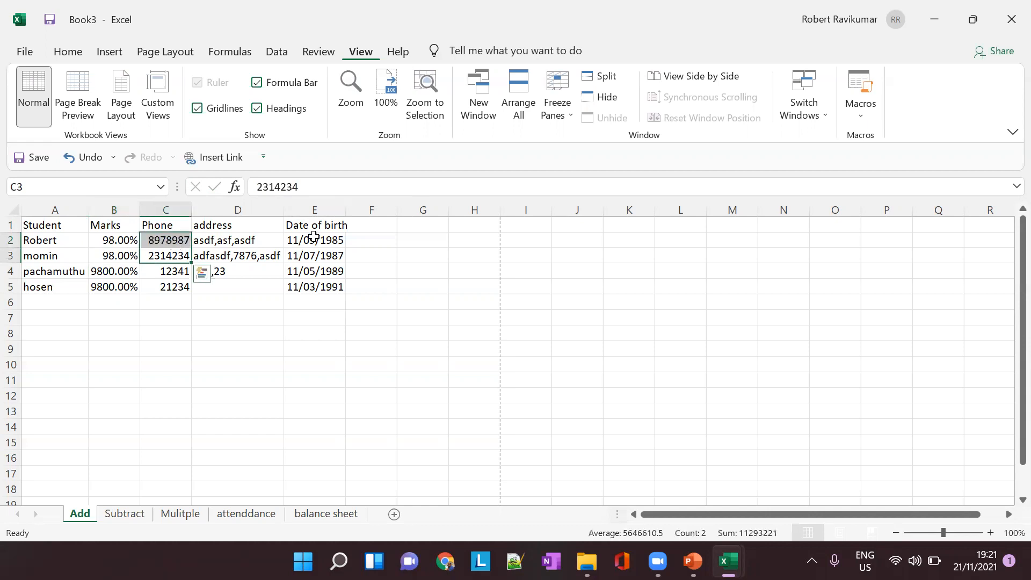
key("alt+Tab")
key("alt+Tab")
left_click(392, 239)
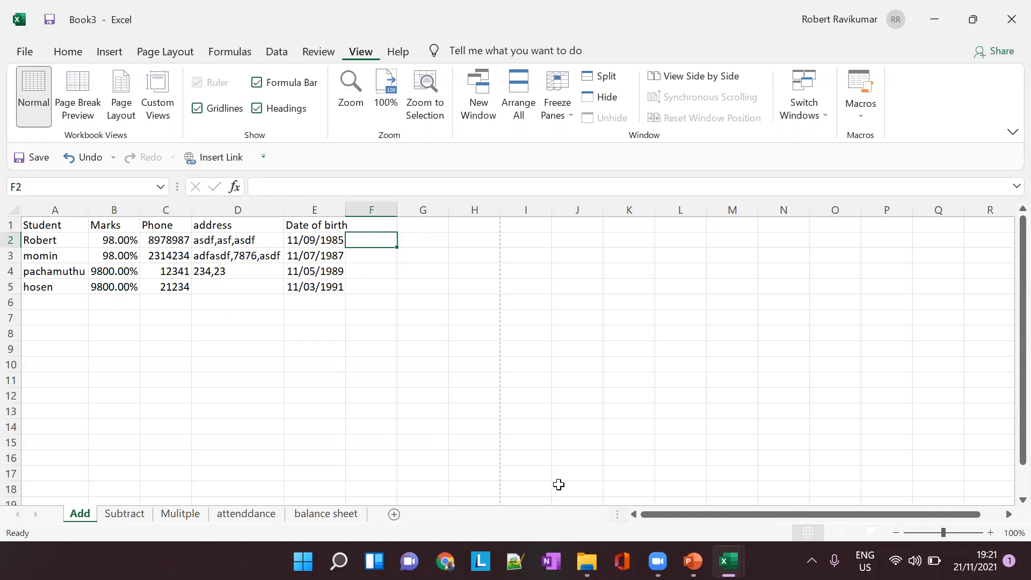
left_click(727, 561)
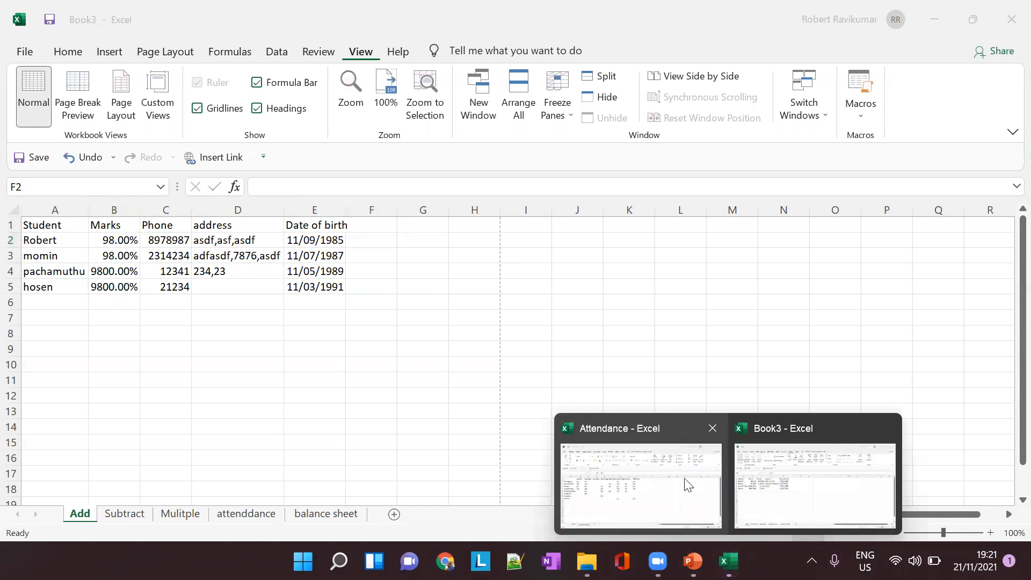
left_click(692, 561)
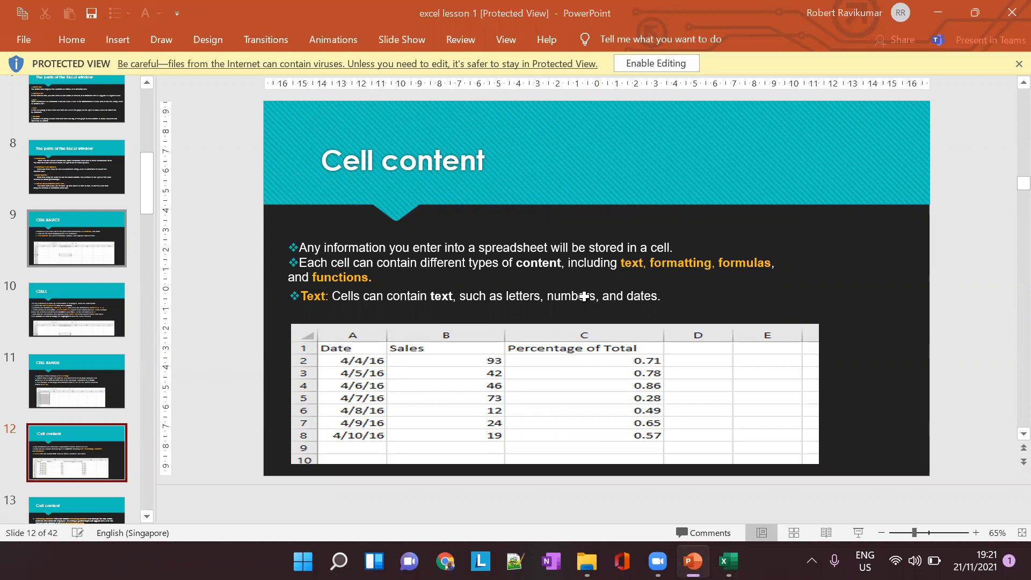
key("alt+Tab")
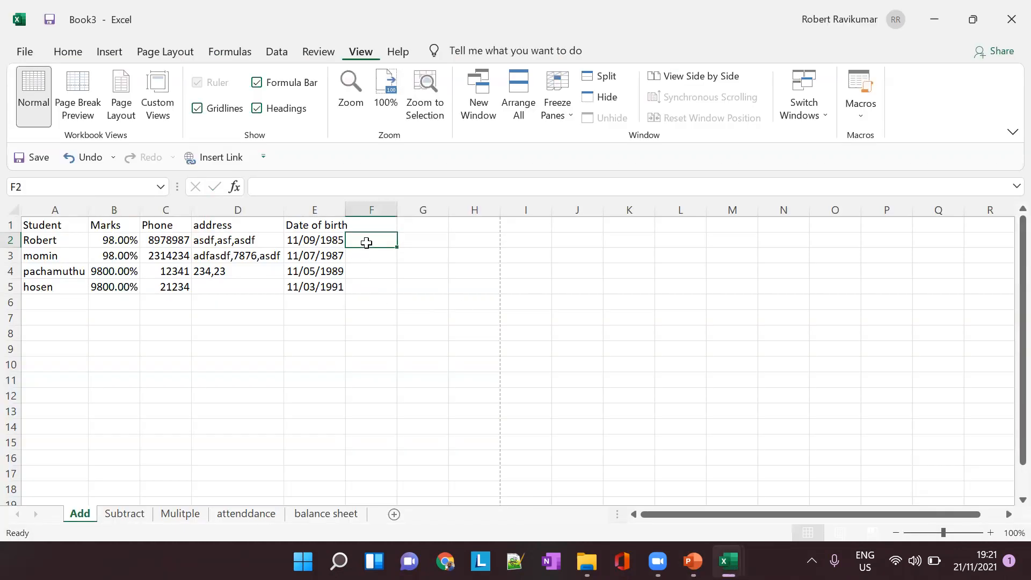
- Try entering the formula =ye in cell F2
type("=")
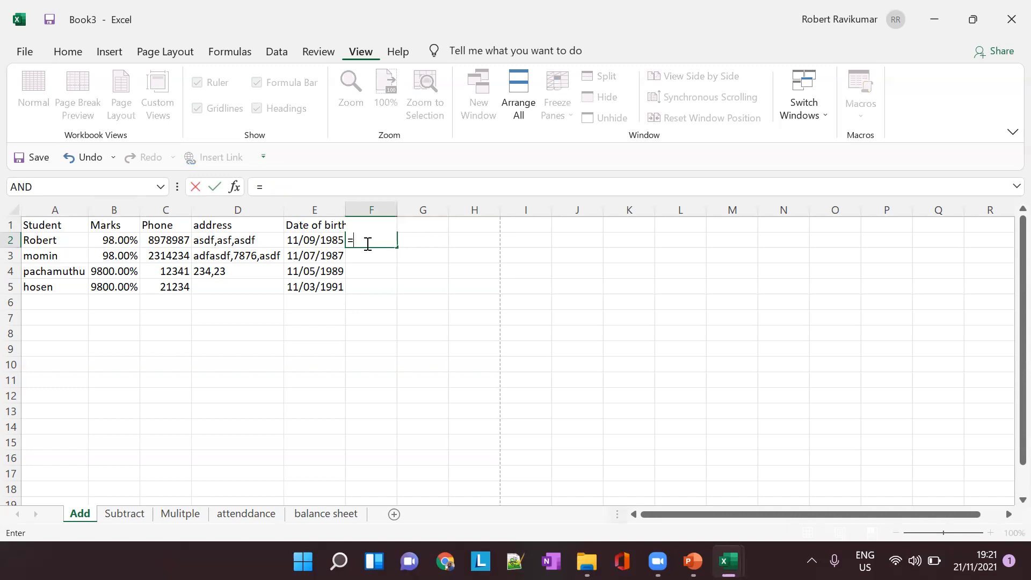
type("A")
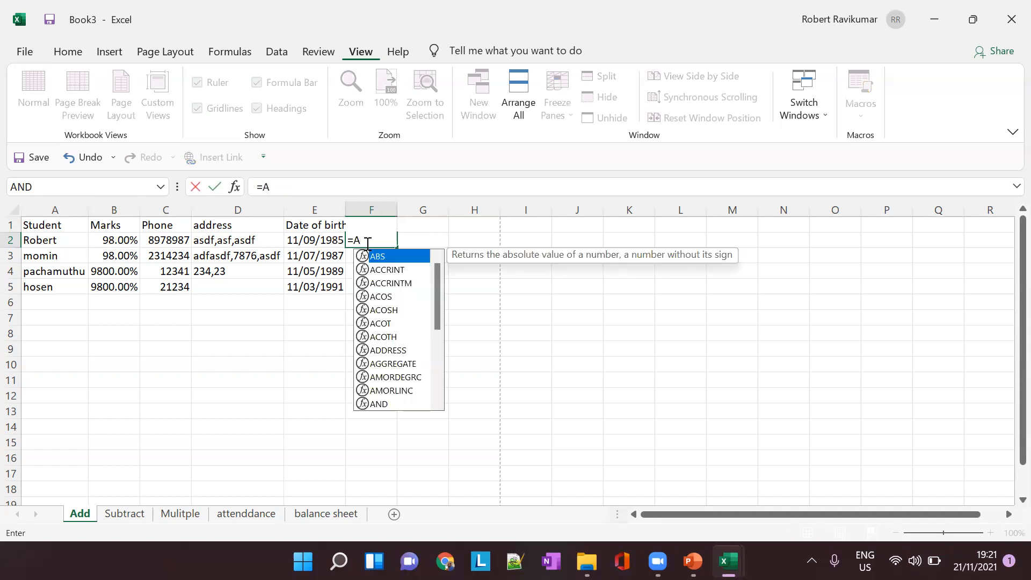
key("BackSpace")
type("ye")
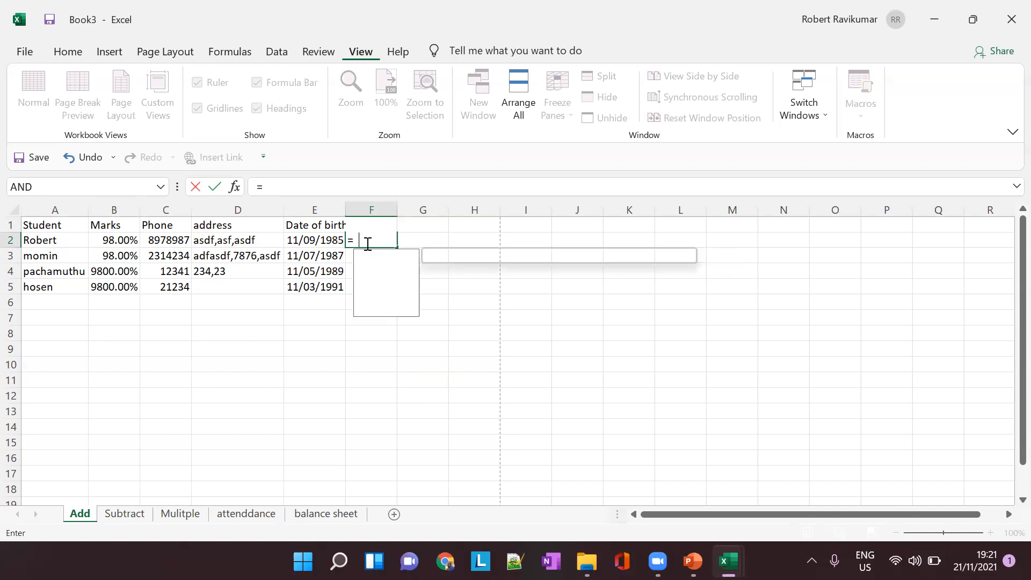
key("Return")
- Try replacing the formula in F2 with one starting with =A
double_click(366, 241)
key("BackSpace")
key("BackSpace")
key("BackSpace")
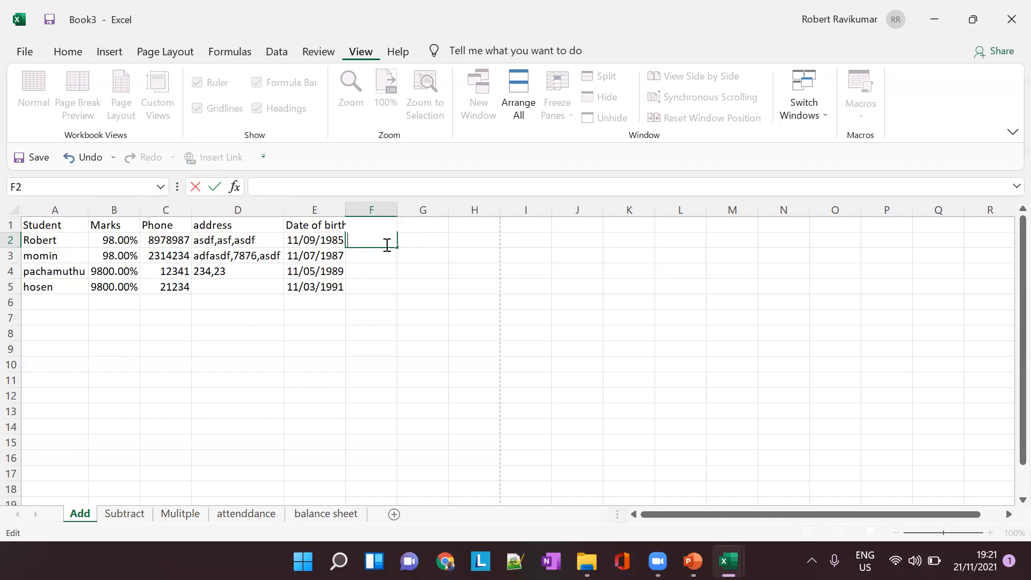
type("=AG")
key("BackSpace")
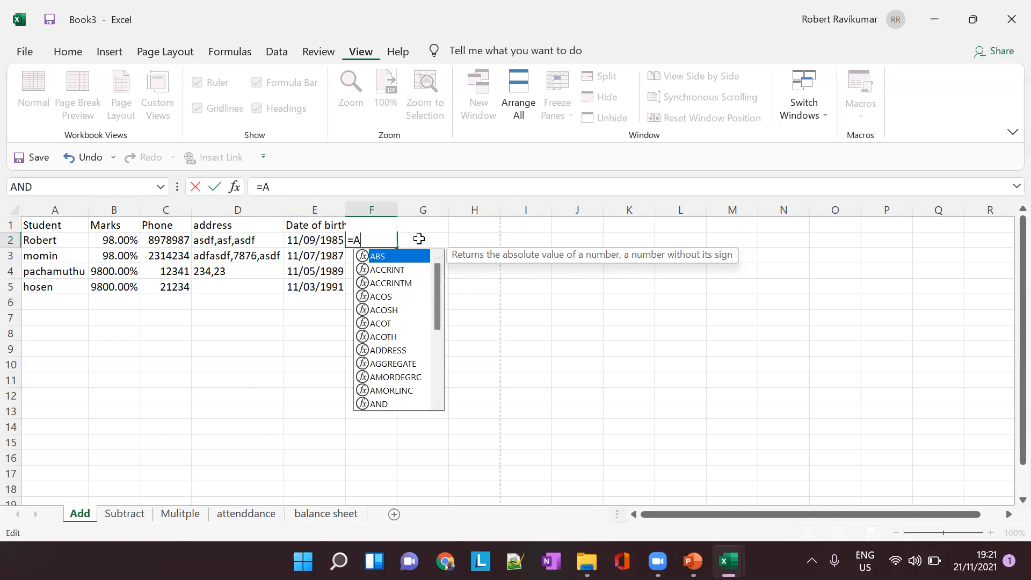
- Switch to PowerPoint and look further through the Cell content slides
key("alt+Tab")
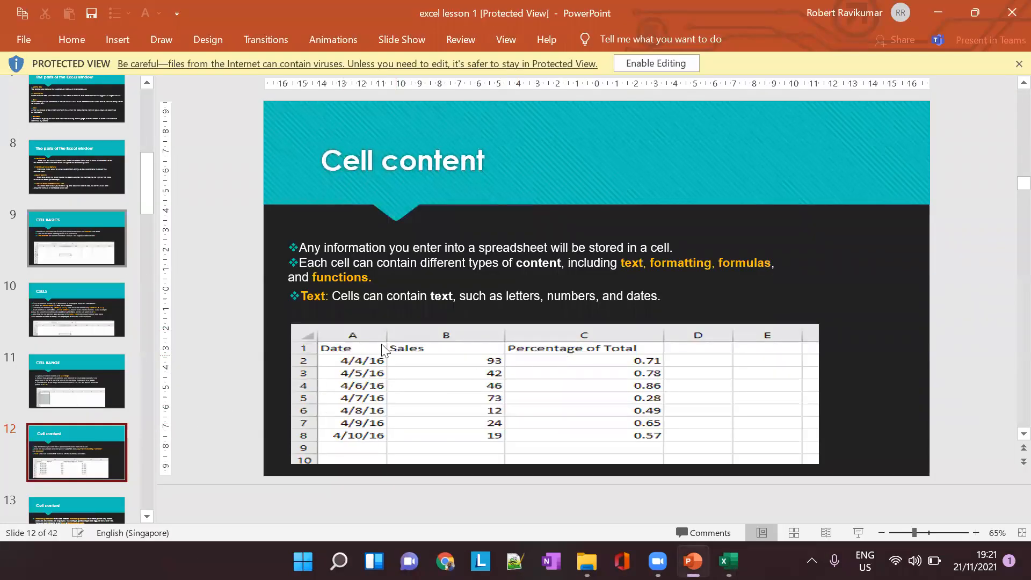
scroll(136, 417, "down", 1)
left_click(113, 441)
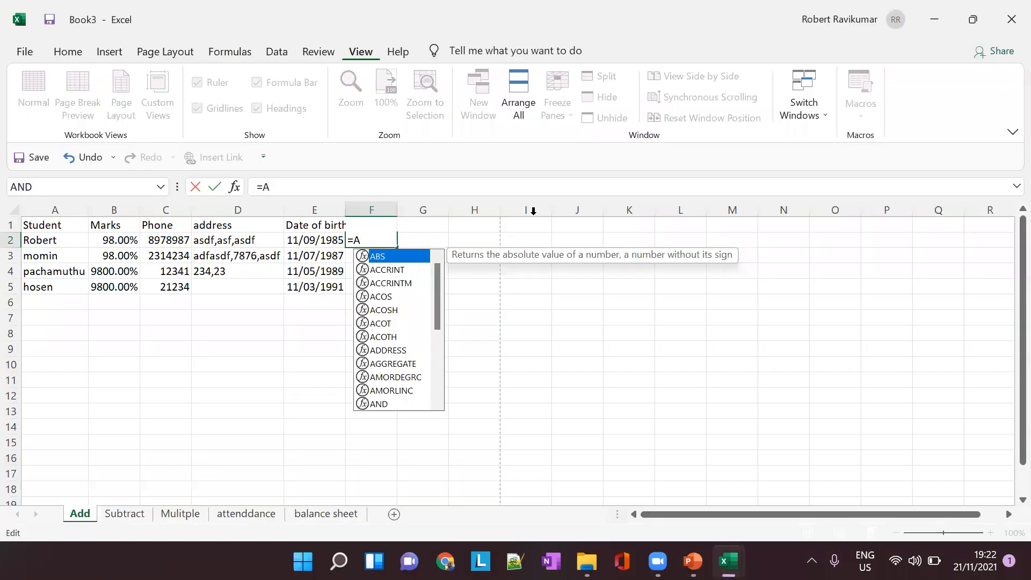
- Discard the unfinished formula and clear cell F2 in the Excel workbook
key("Escape")
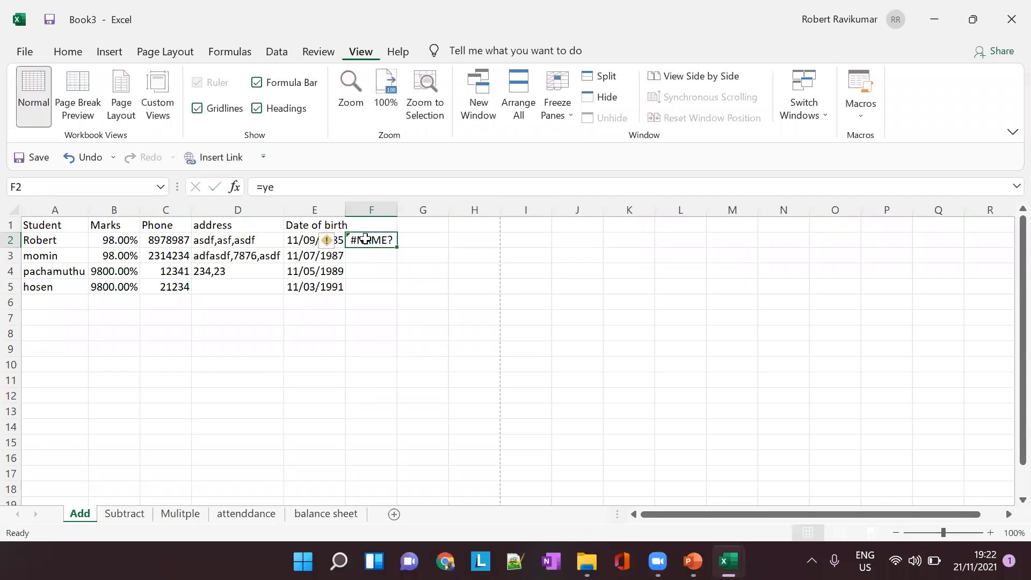
key("BackSpace")
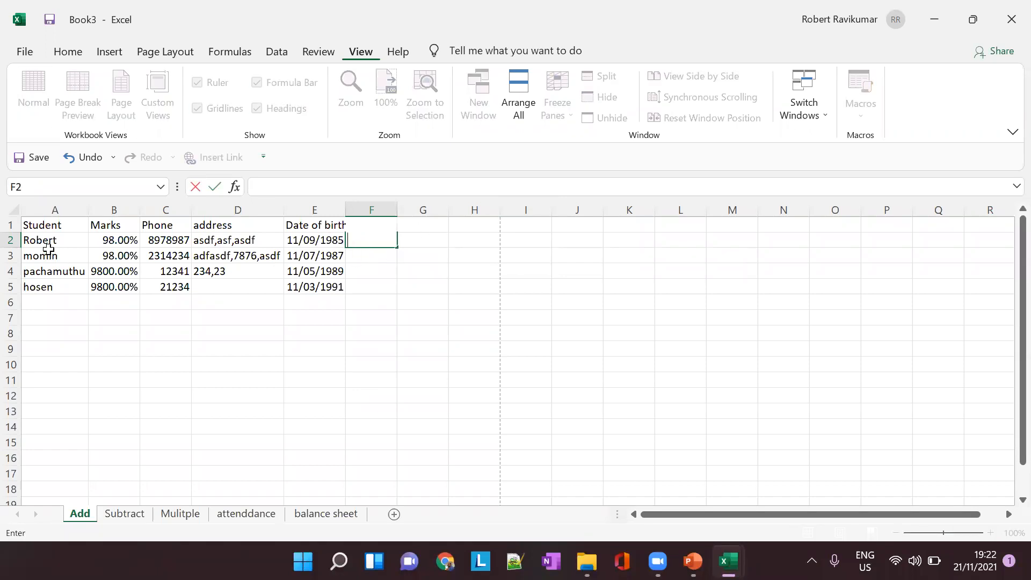
- Convert the student data in A1:E5 into a table with headers
left_click_drag(43, 221, 297, 285)
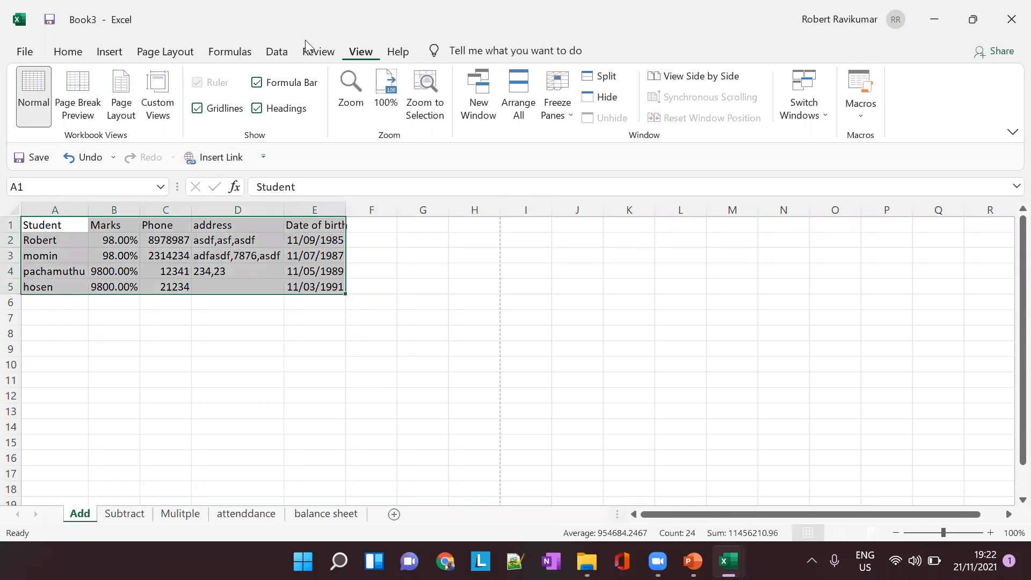
left_click(277, 54)
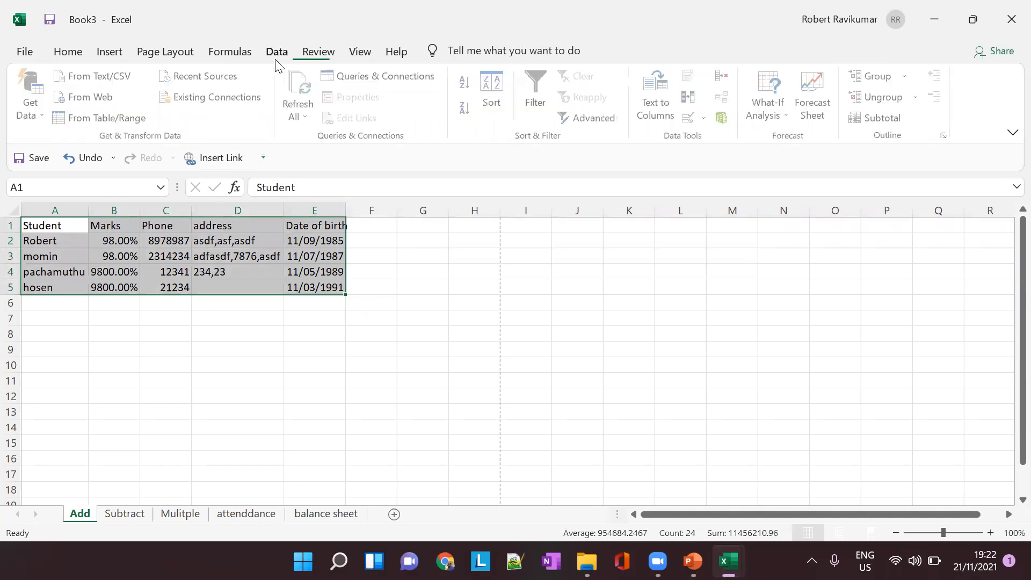
left_click(110, 52)
left_click(151, 92)
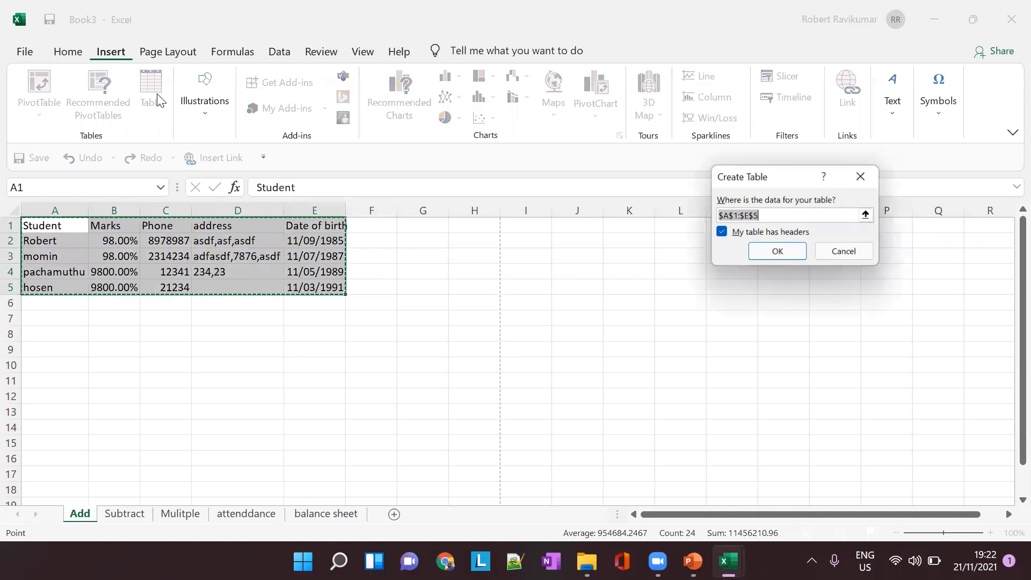
left_click(780, 254)
- Restyle the student table with the light table style that has a solid orange header row
left_click(329, 282)
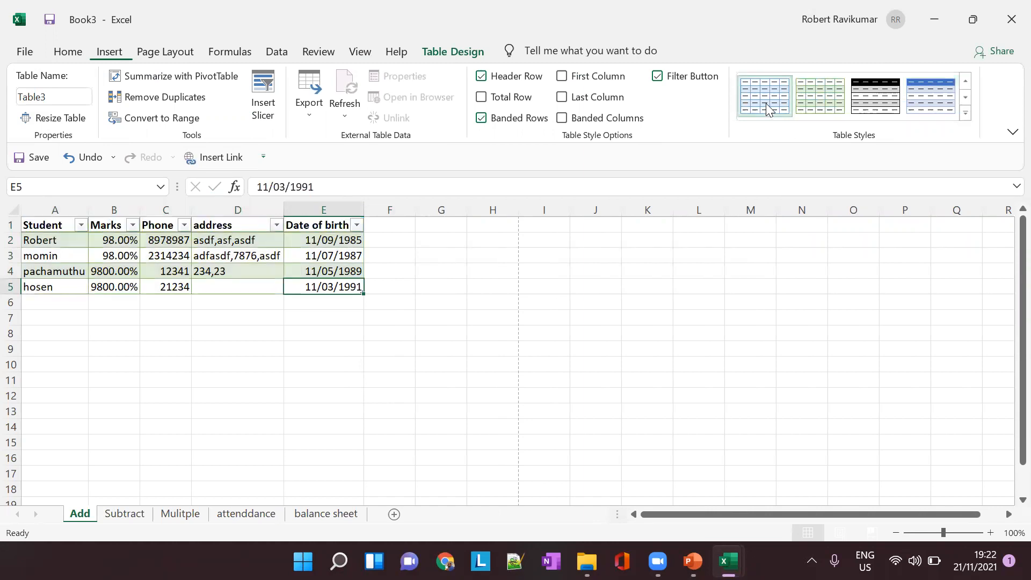
left_click(968, 114)
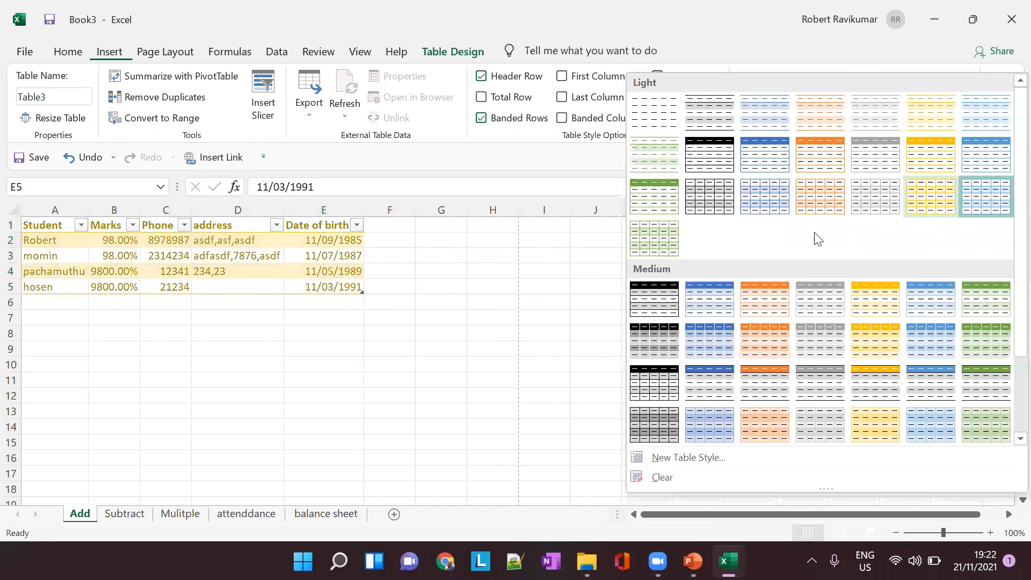
left_click(711, 168)
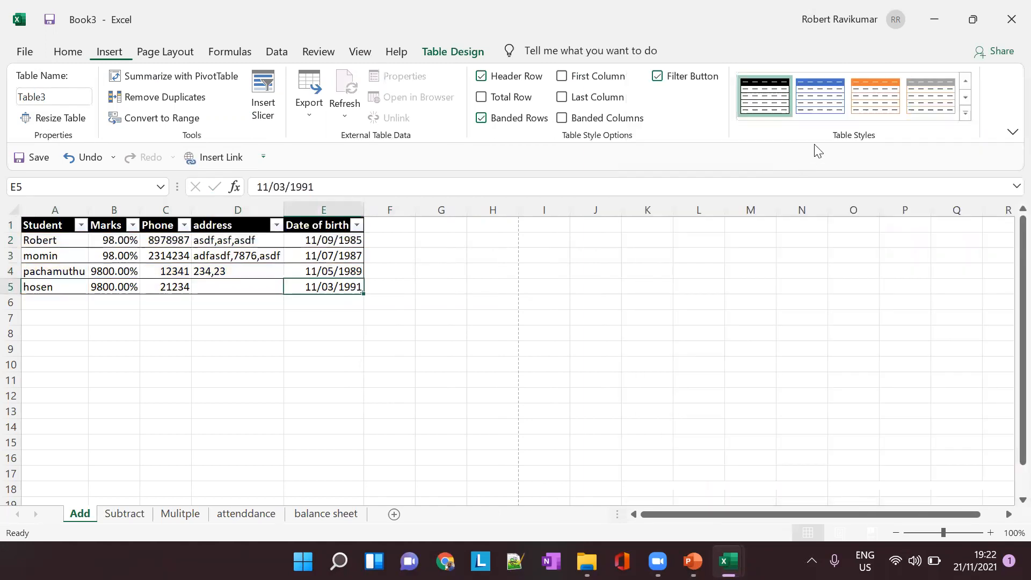
left_click(965, 114)
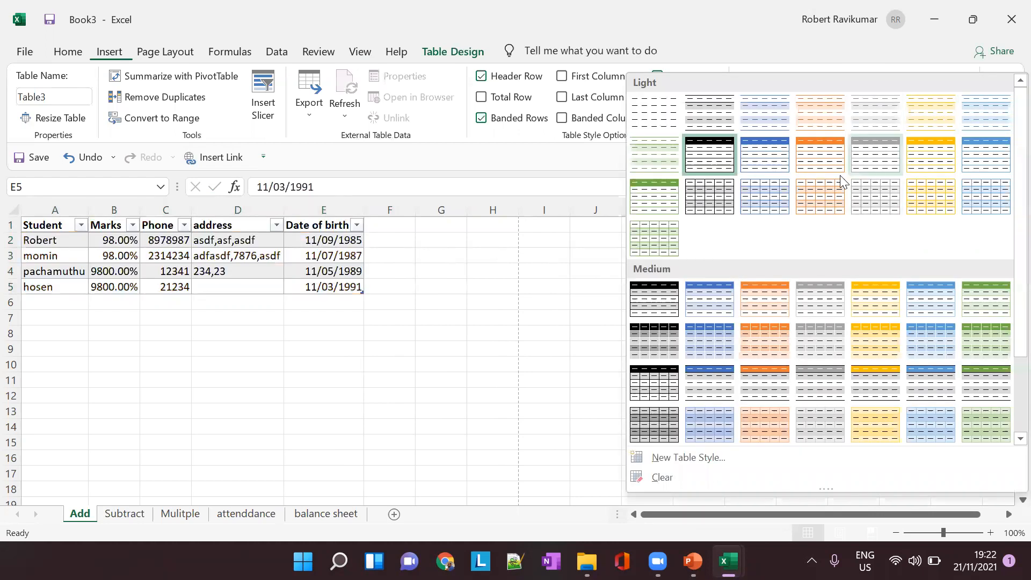
left_click(819, 155)
- Glance at the Cell content slide in PowerPoint and, back in Excel, add a Salary column heading in F1
key("alt+Tab")
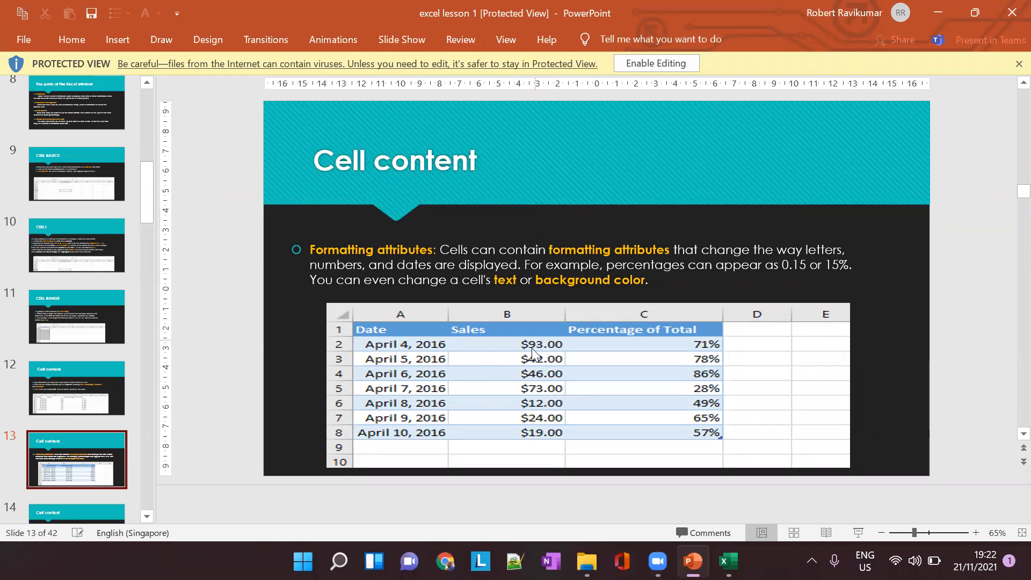
key("alt+Tab")
left_click(401, 226)
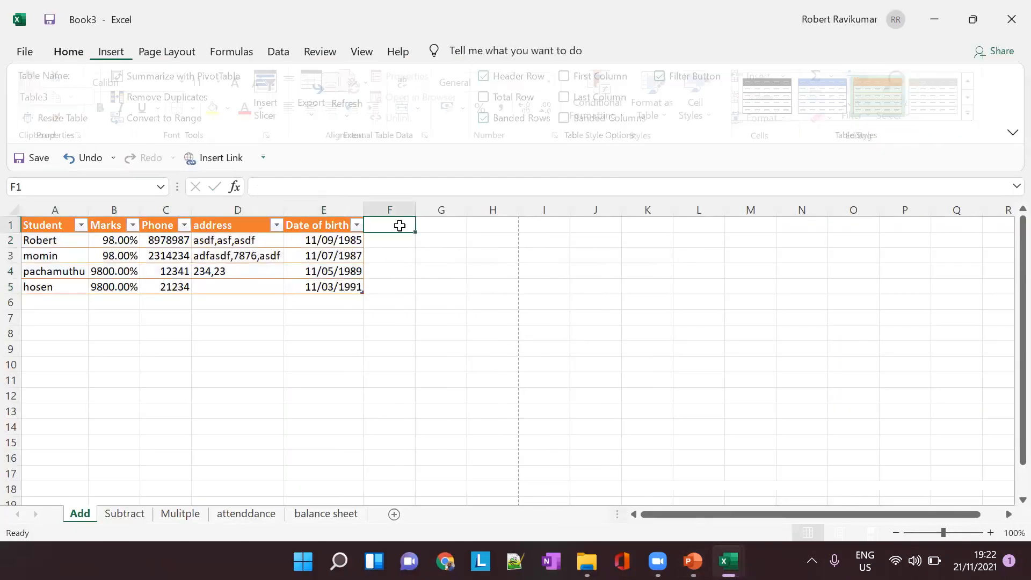
type("Salary")
key("Return")
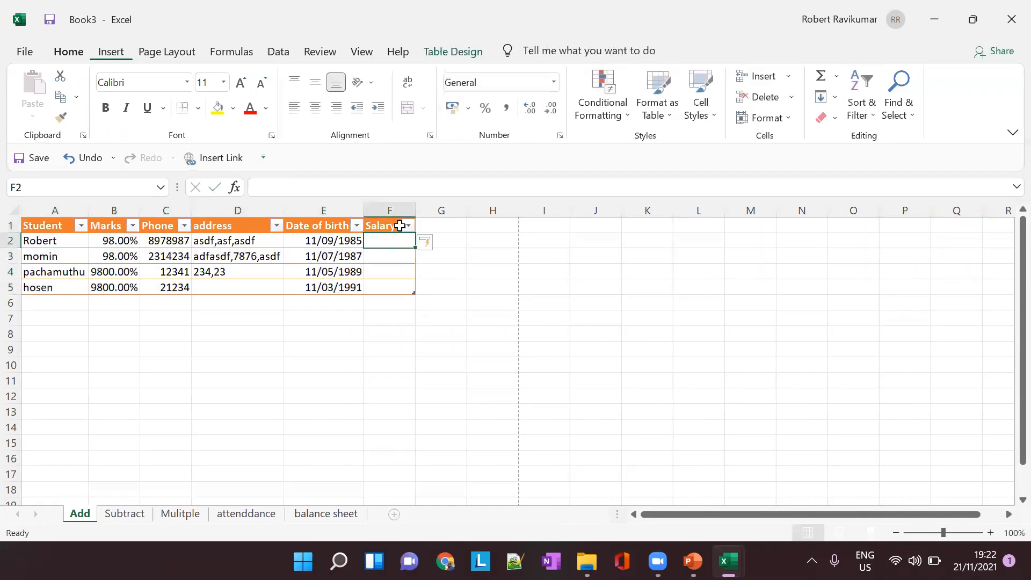
- Enter 777 SGD as the first salary in F2 and remove the SGD text, leaving 777
type("777 SGD")
key("Return")
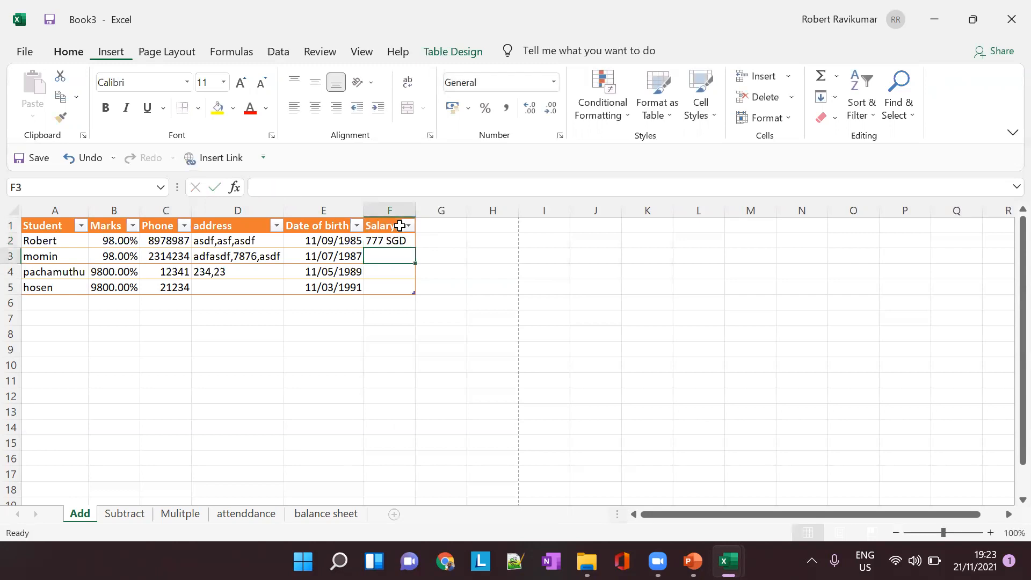
left_click(406, 240)
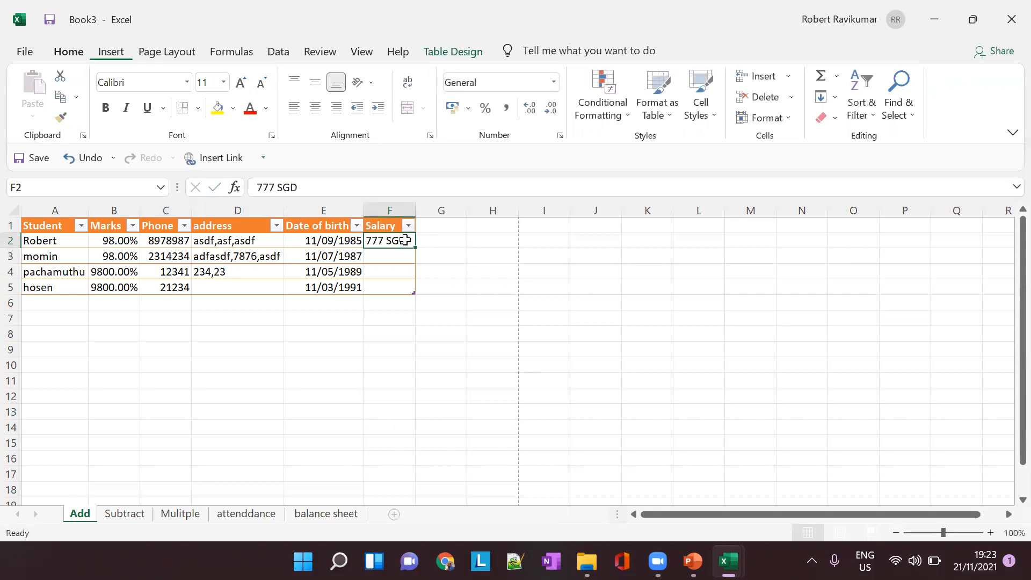
double_click(286, 187)
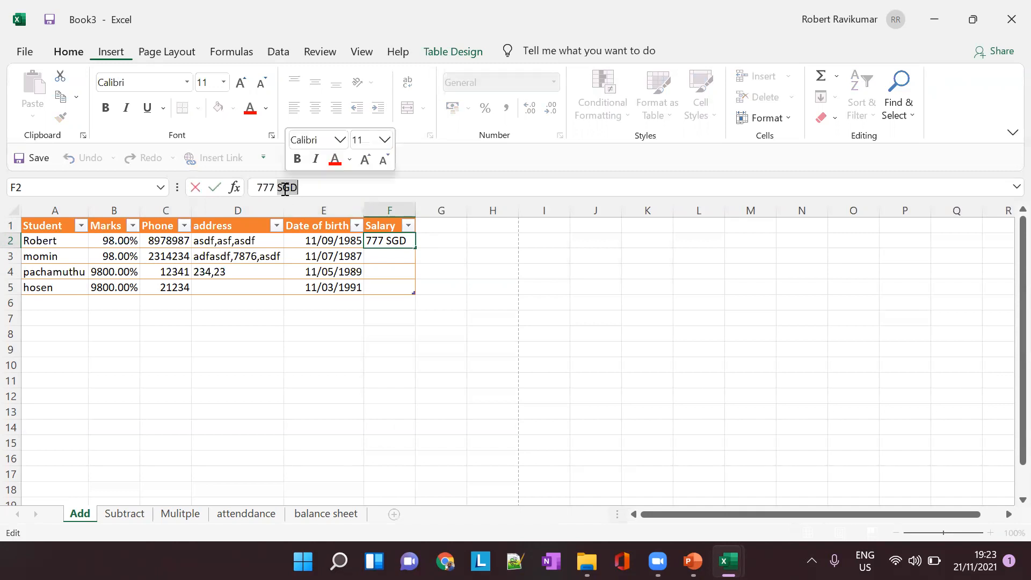
key("BackSpace")
- Fill the remaining salary cells F3, F4 and F5 with 1234 each
left_click(380, 257)
type("214")
left_click(391, 276)
type("1234")
left_click(395, 296)
type("1234")
left_click(392, 258)
type("1234")
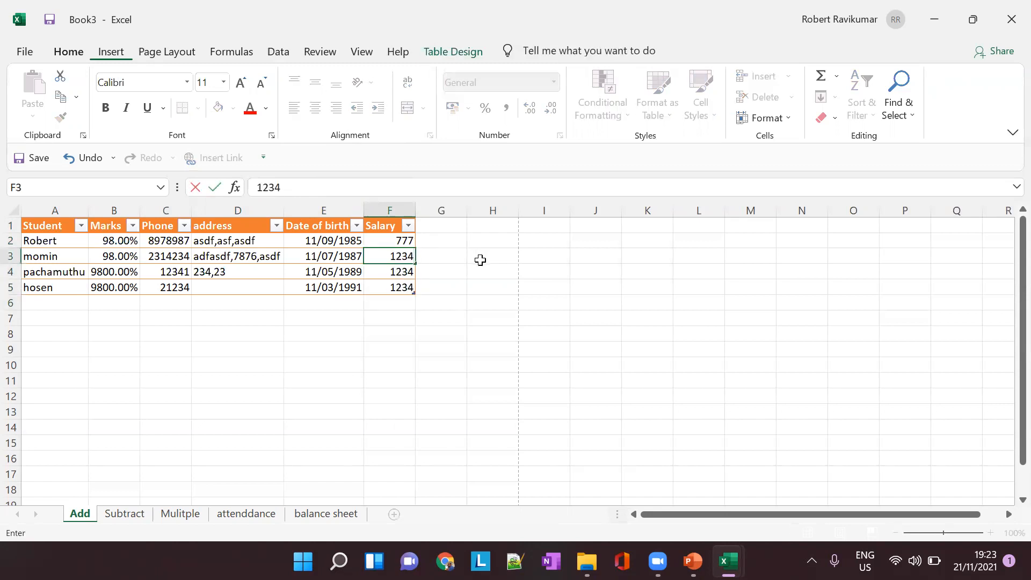
left_click(480, 258)
- Choose the Currency category in the cell formatting for the salaries in F2:F5
left_click_drag(401, 243, 410, 285)
right_click(385, 266)
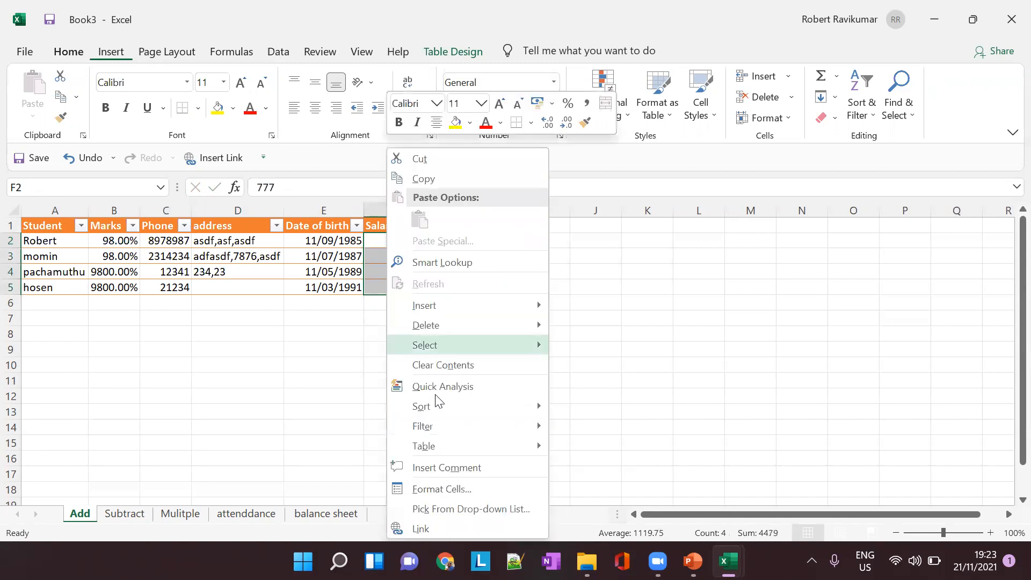
left_click(462, 488)
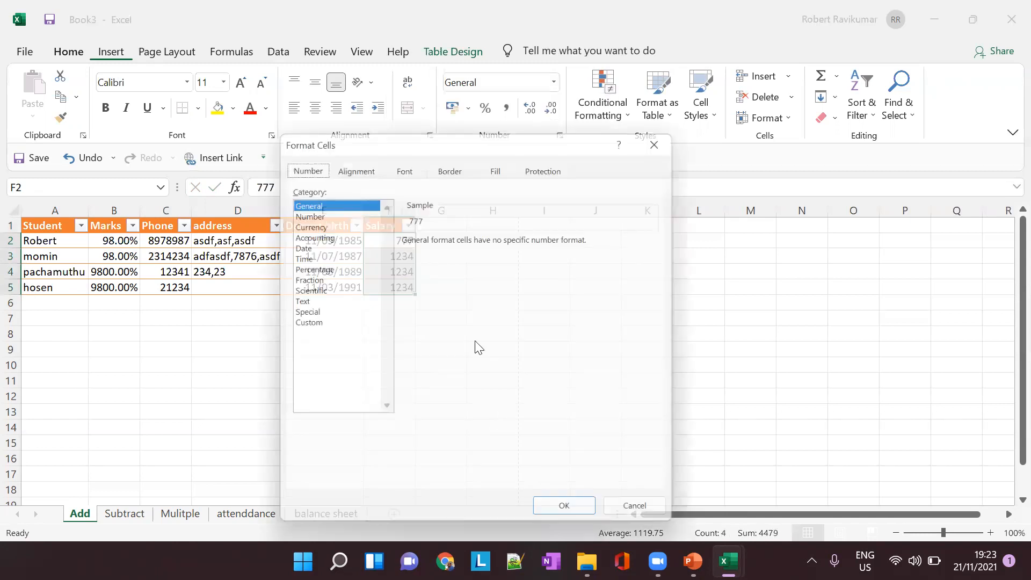
left_click(313, 222)
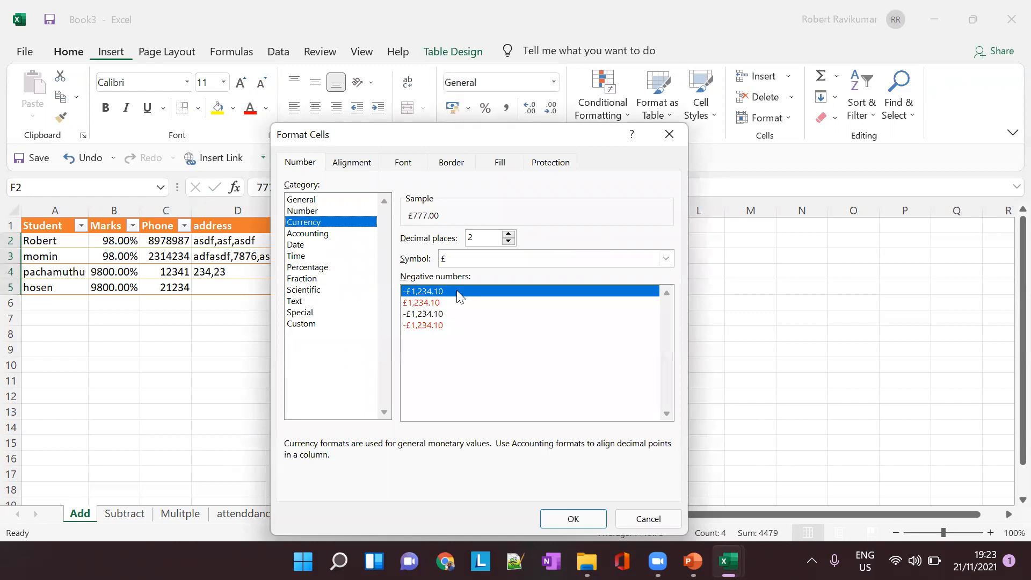
- Set the currency symbol of the selected salaries to SGD and apply the format
left_click(665, 259)
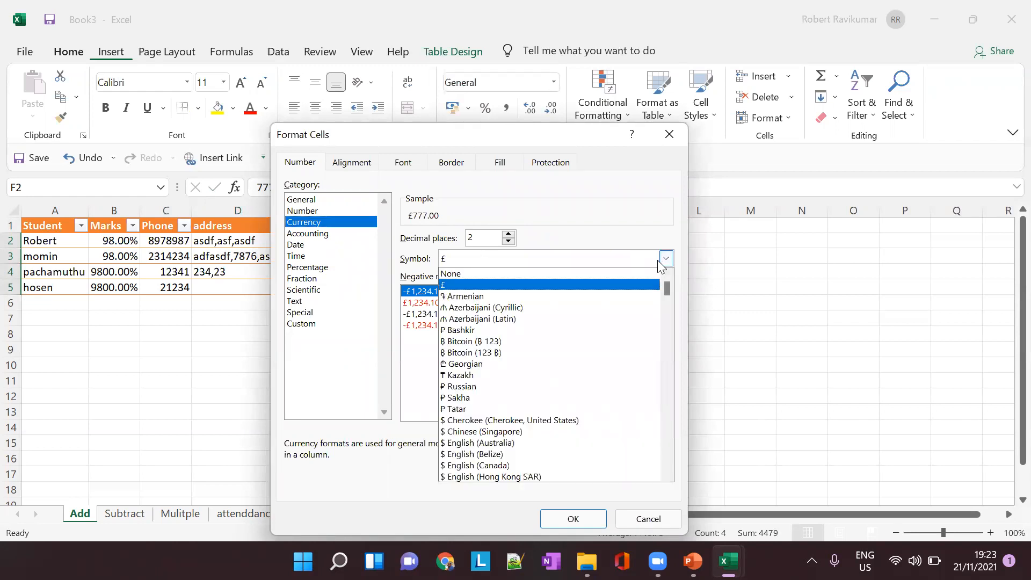
scroll(543, 389, "down", 9)
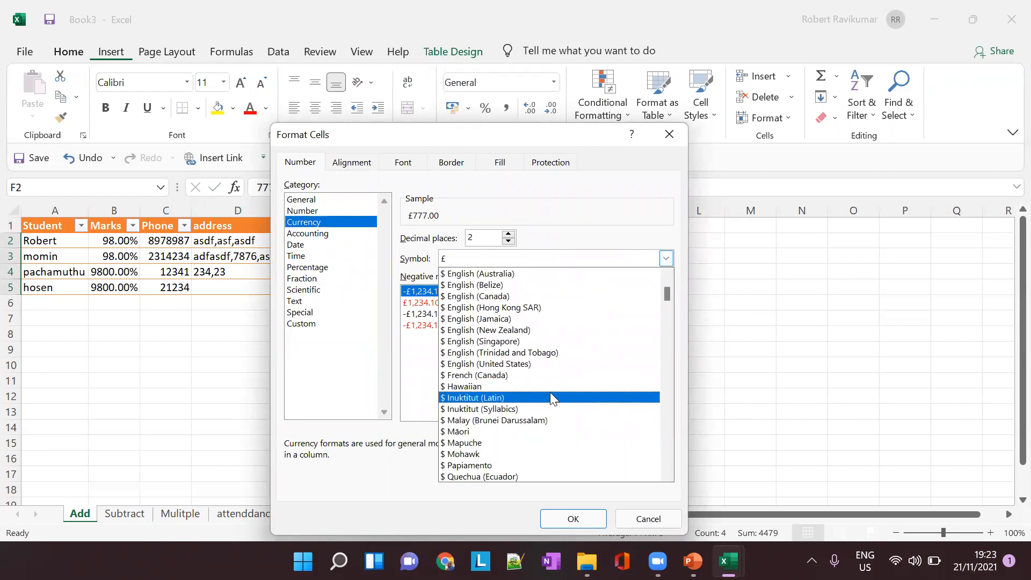
scroll(551, 399, "down", 2)
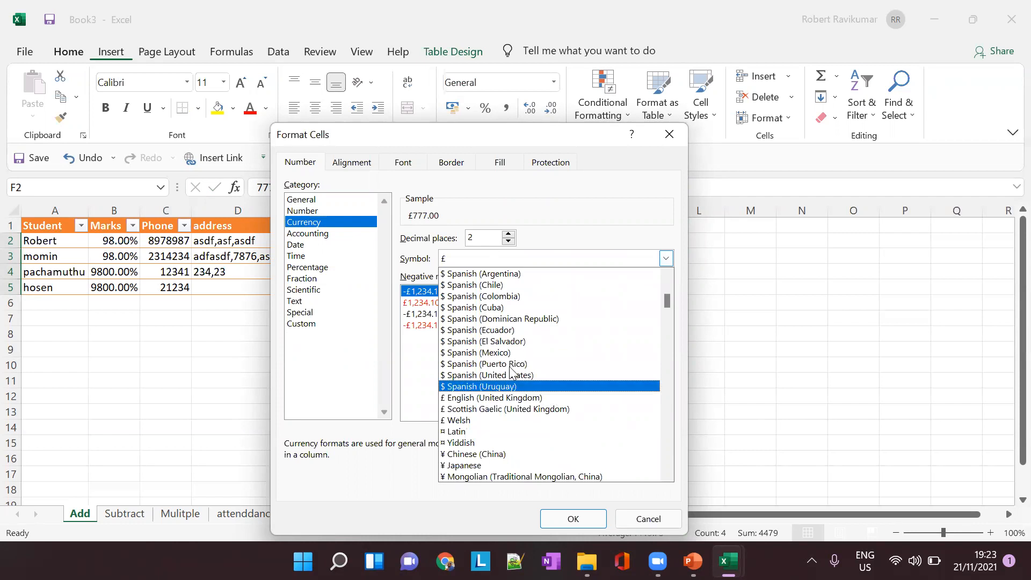
key("s")
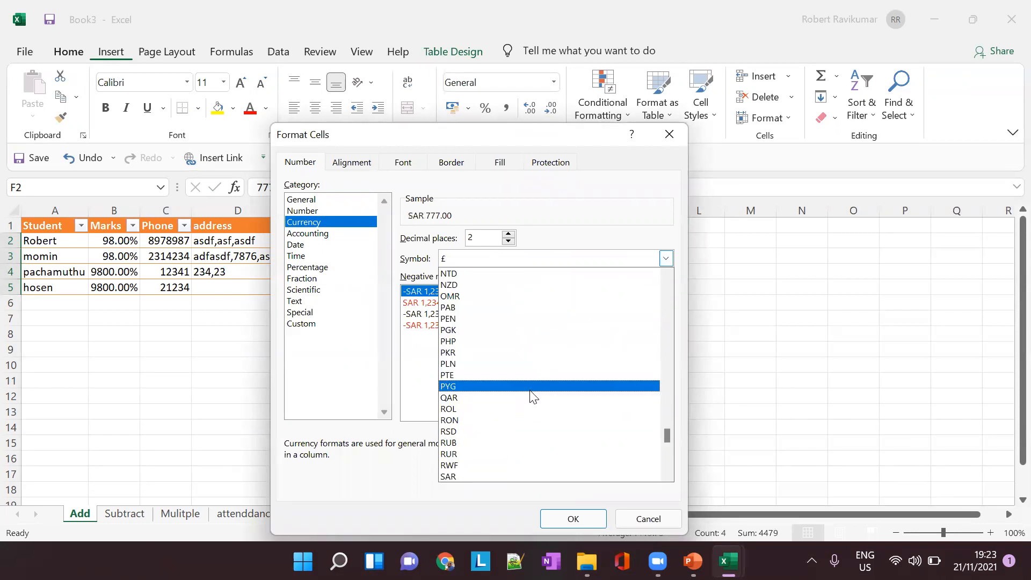
scroll(525, 325, "down", 2)
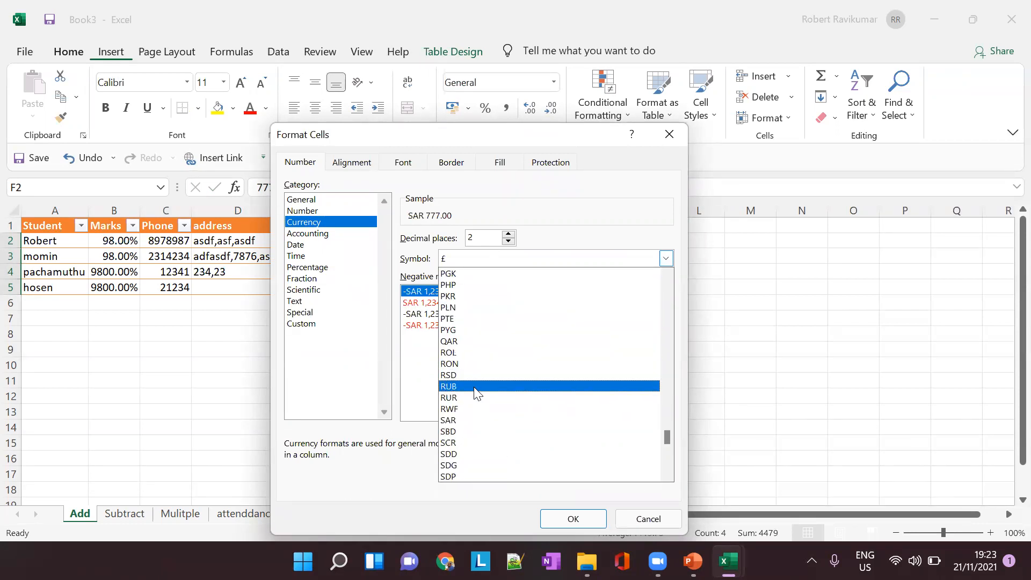
scroll(475, 462, "down", 2)
scroll(476, 470, "down", 1)
left_click(471, 464)
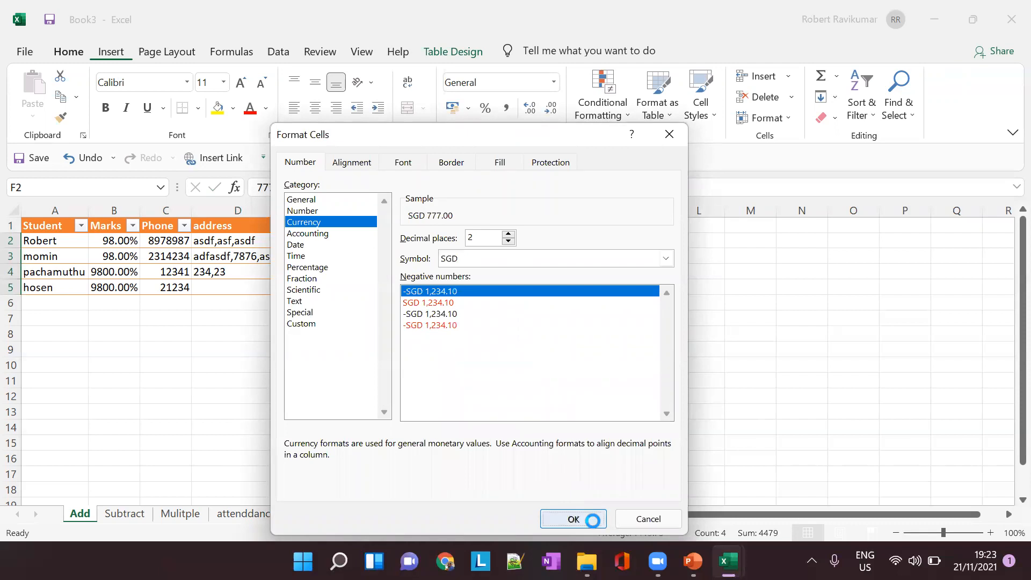
left_click(573, 519)
left_click(502, 239)
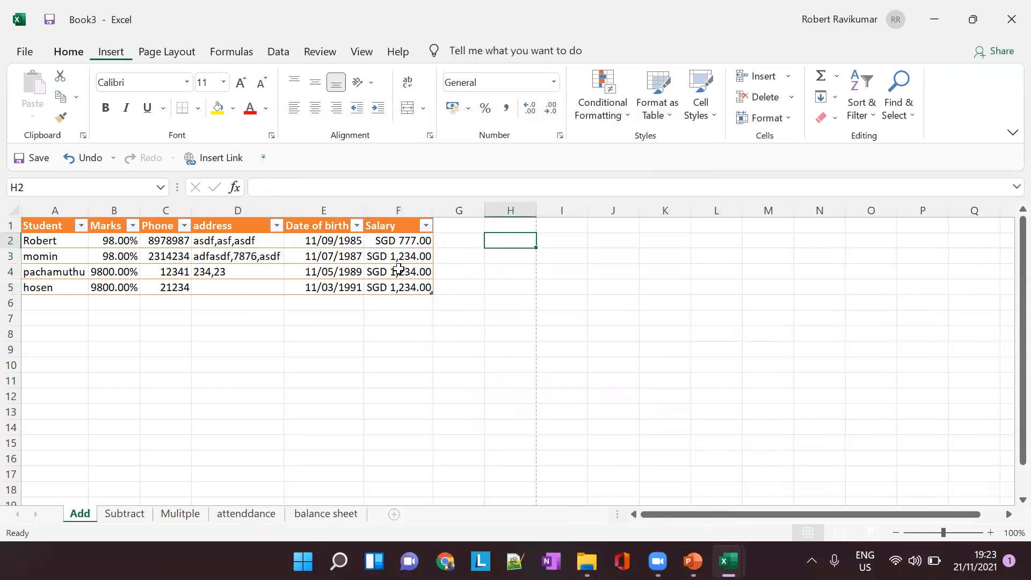
- Check the formatting attributes slide in PowerPoint and return to the salary cells F2:F5 in Excel
key("alt+Tab")
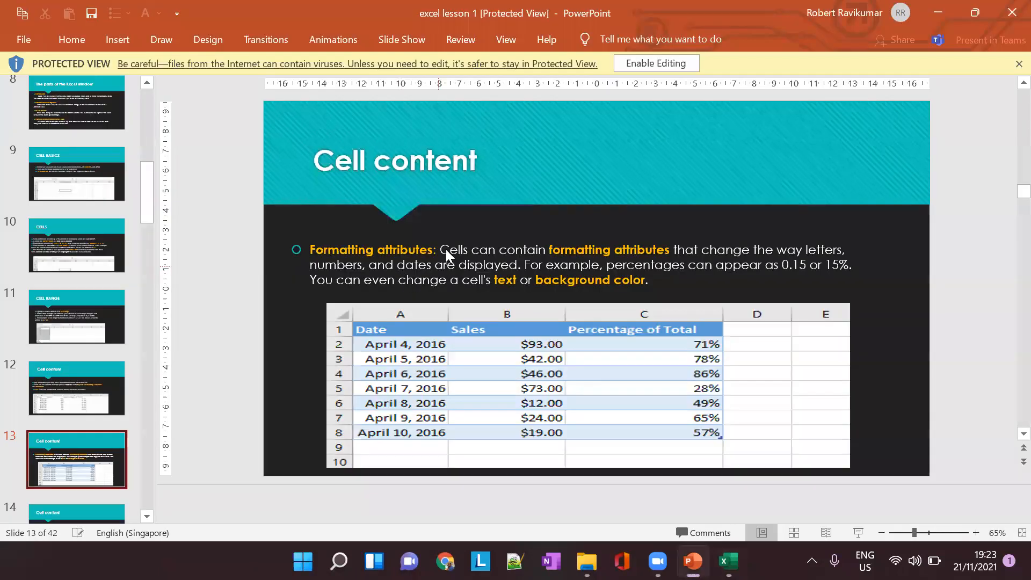
key("alt+Tab")
left_click(407, 242)
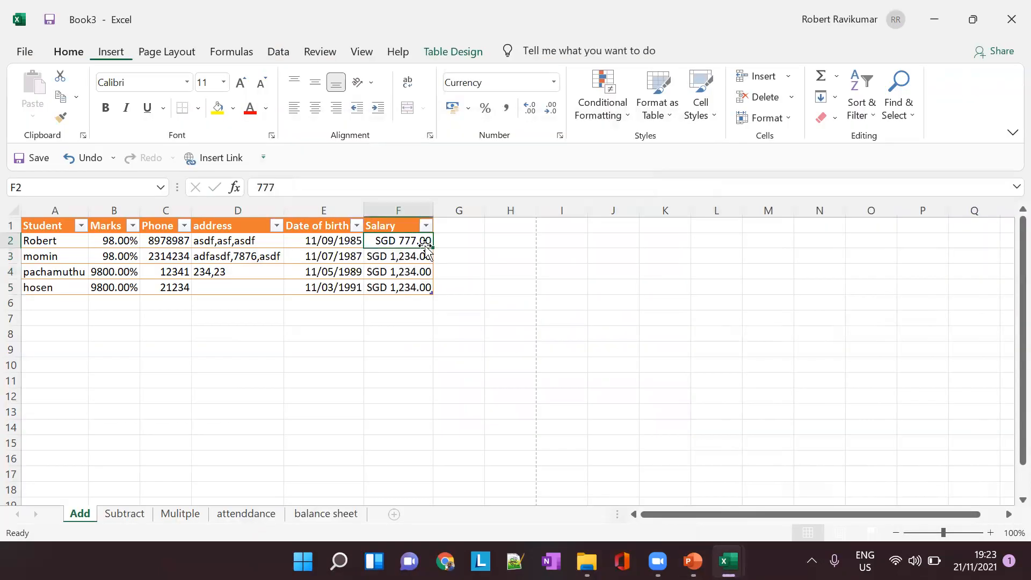
left_click_drag(424, 242, 437, 283)
- Open the cell formatting for the salary in F4 and pick TRL as its currency symbol
left_click(404, 272)
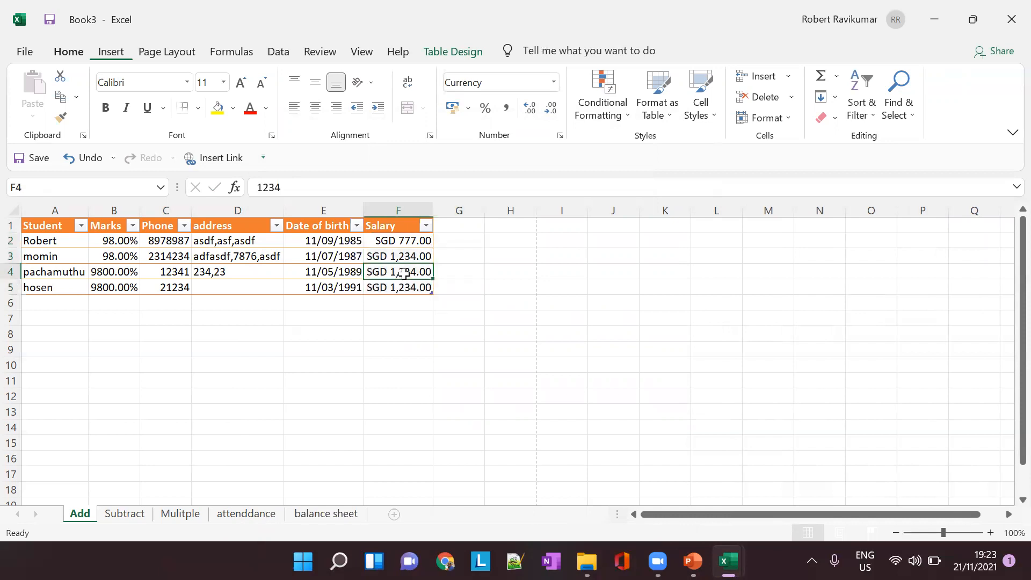
right_click(408, 276)
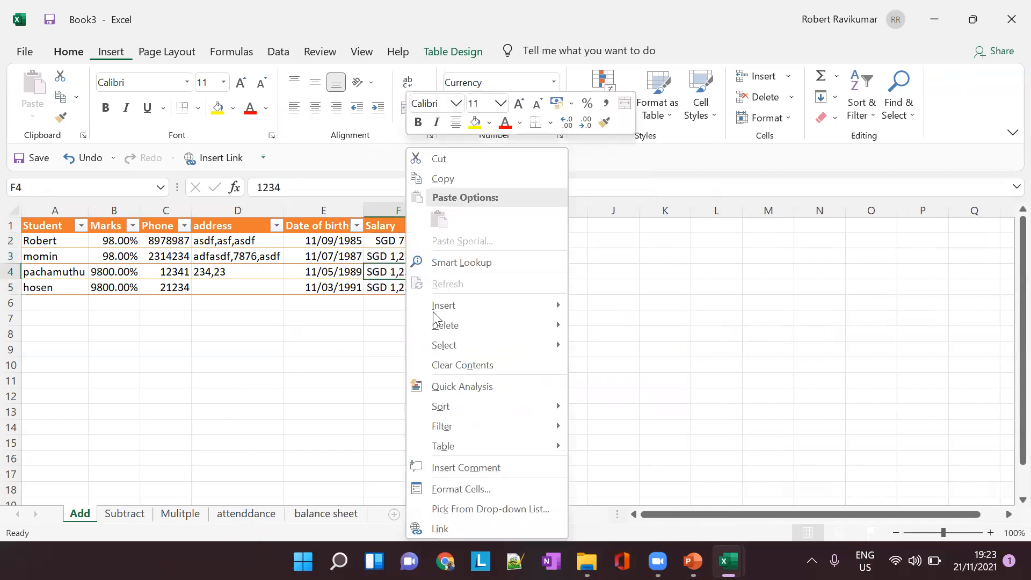
left_click(473, 487)
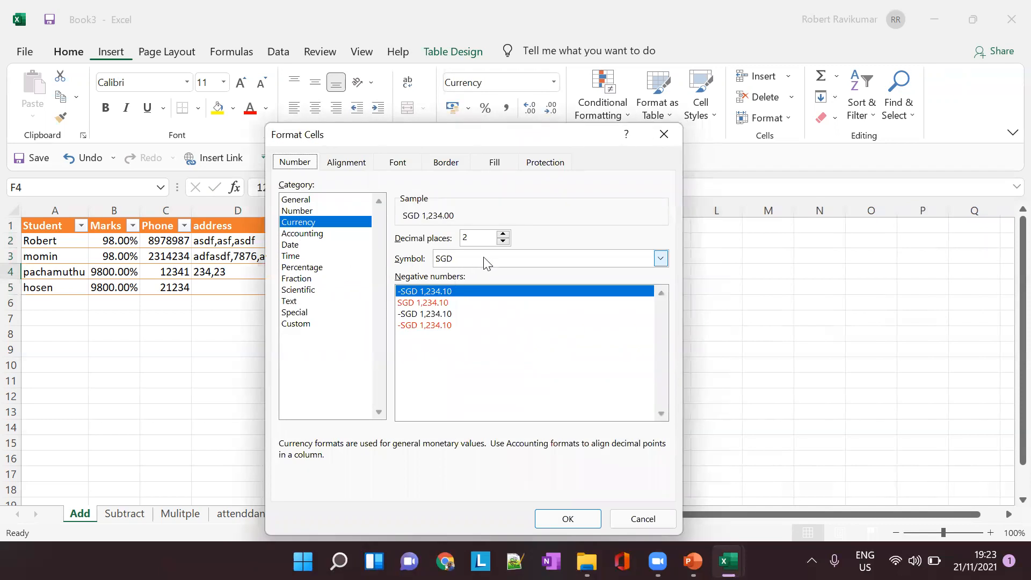
left_click(486, 262)
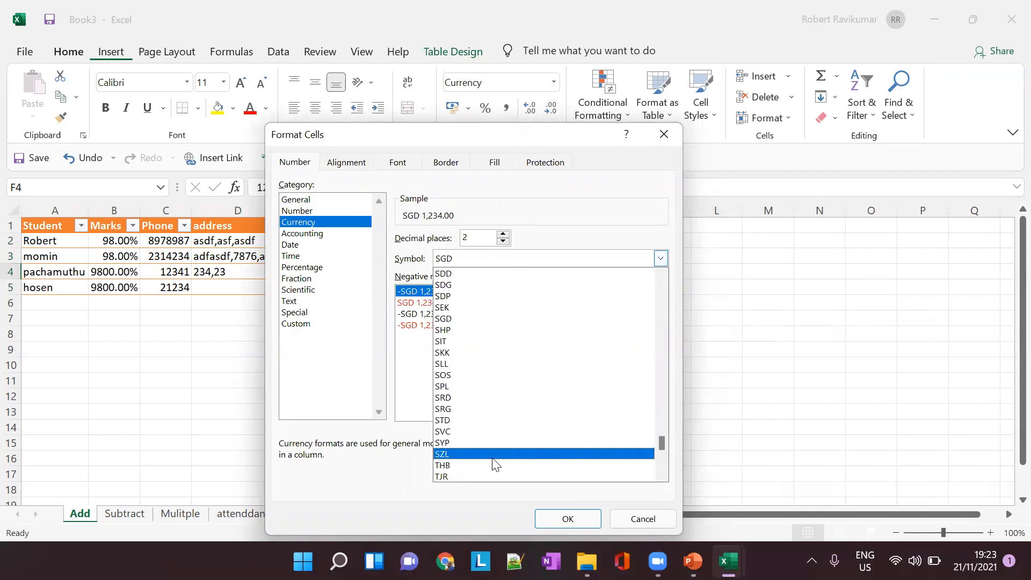
scroll(458, 309, "up", 2)
scroll(459, 312, "up", 6)
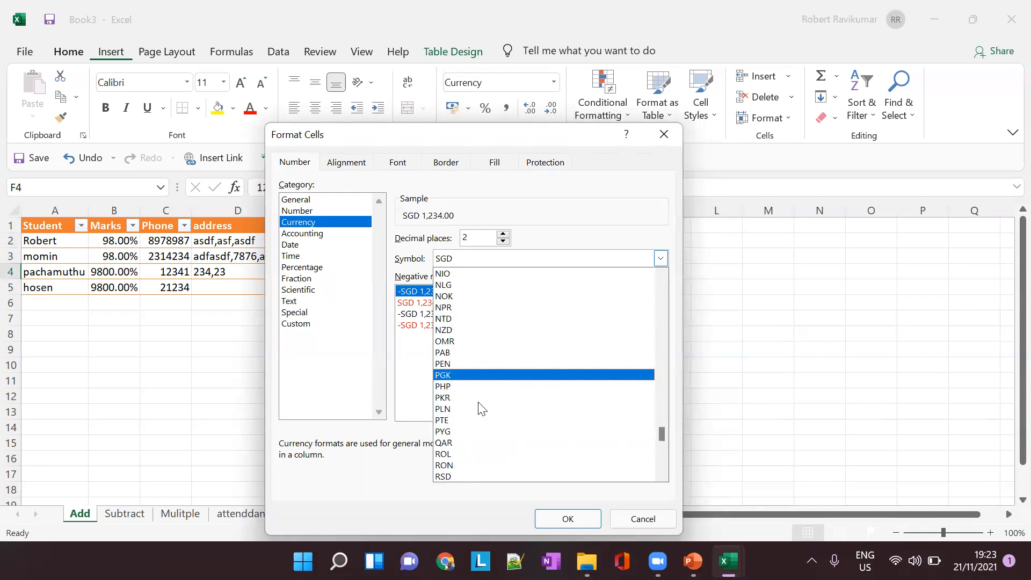
scroll(475, 391, "down", 14)
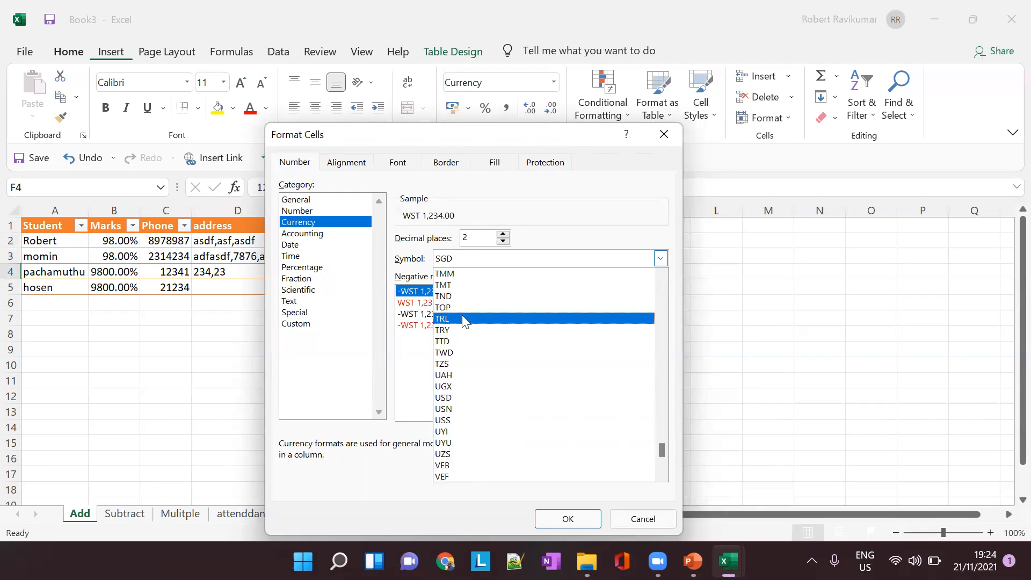
left_click(465, 319)
- Change the currency symbol of the salary in F4 to TOP and apply the format
left_click(525, 262)
scroll(507, 311, "up", 5)
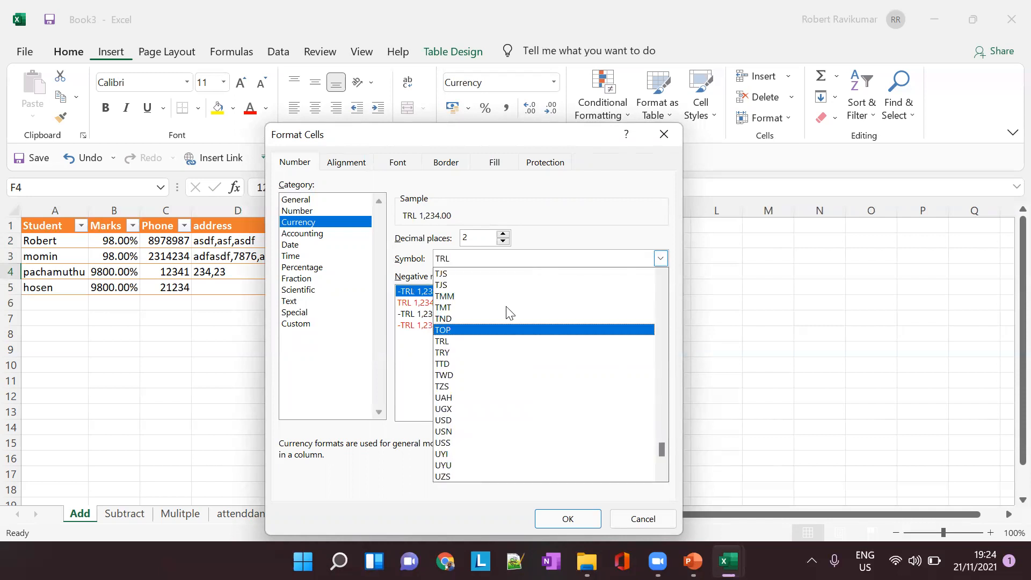
scroll(507, 311, "down", 5)
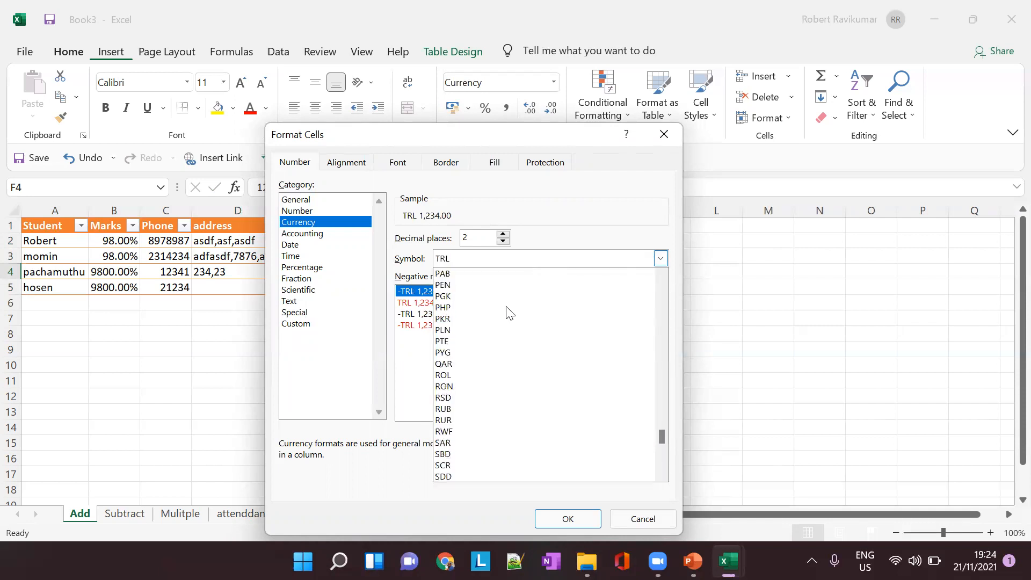
left_click(506, 310)
left_click(580, 518)
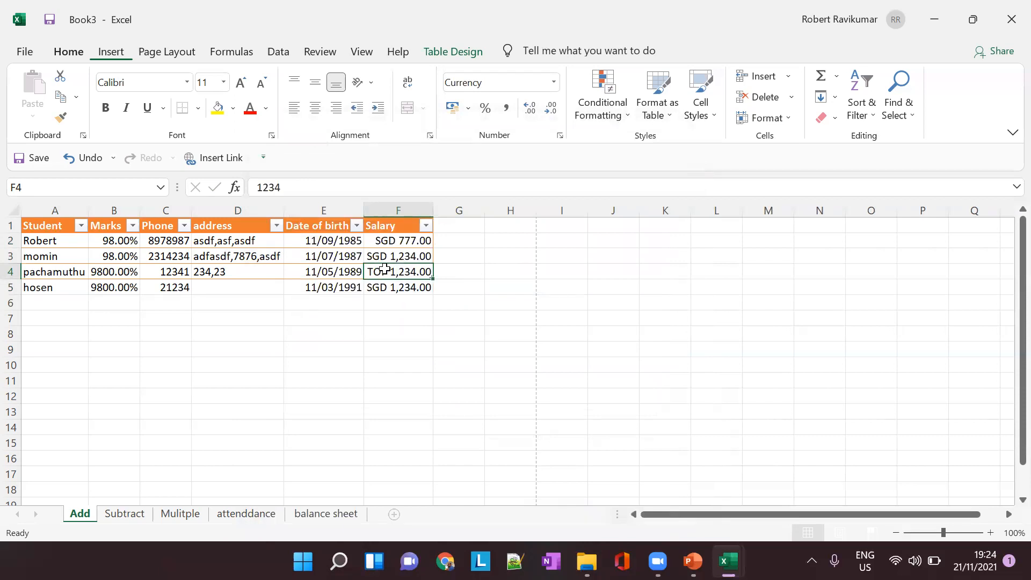
- Switch to PowerPoint and read slide 14 about formulas and functions in cells
key("alt+Tab")
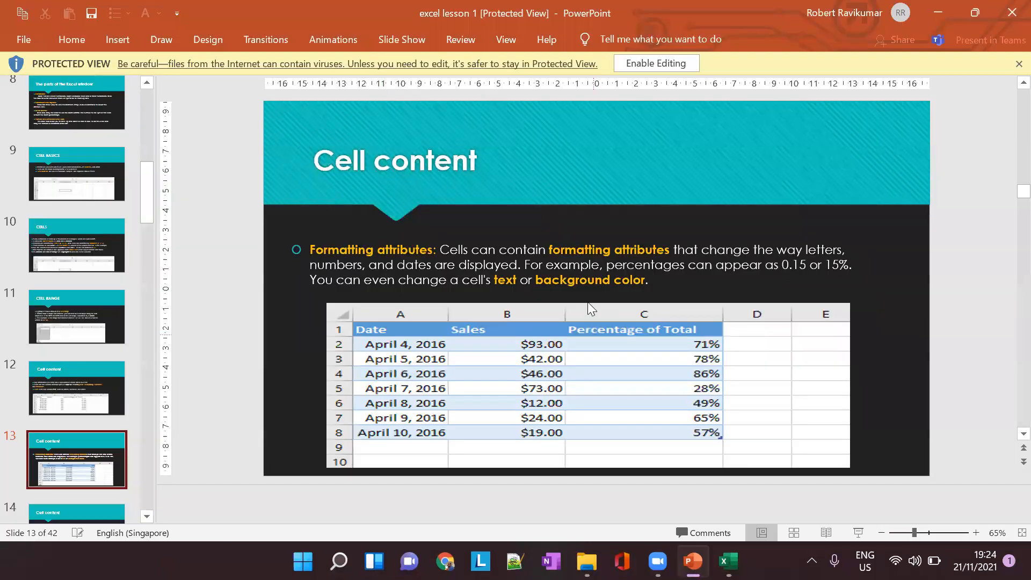
scroll(120, 475, "down", 2)
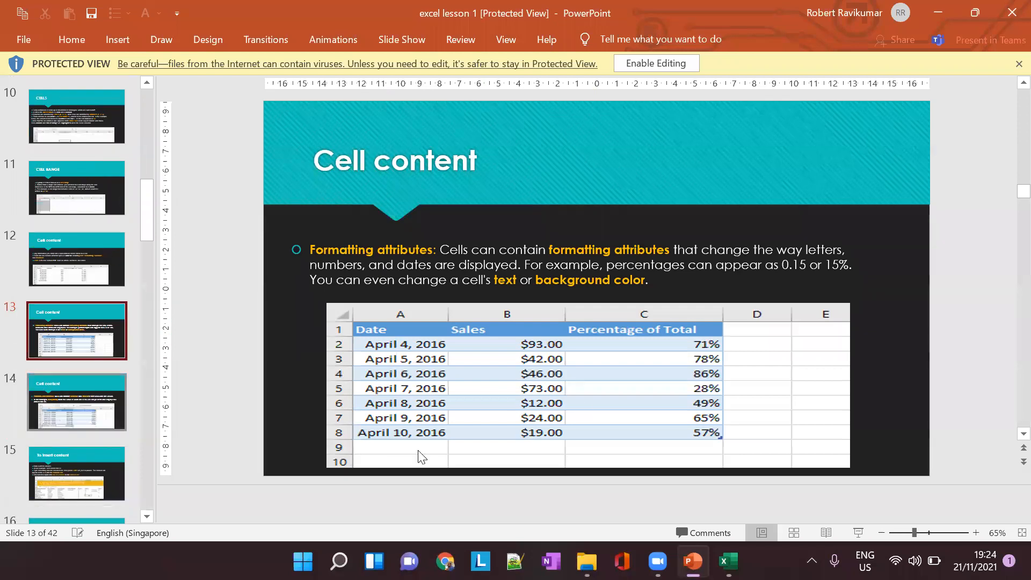
left_click(102, 403)
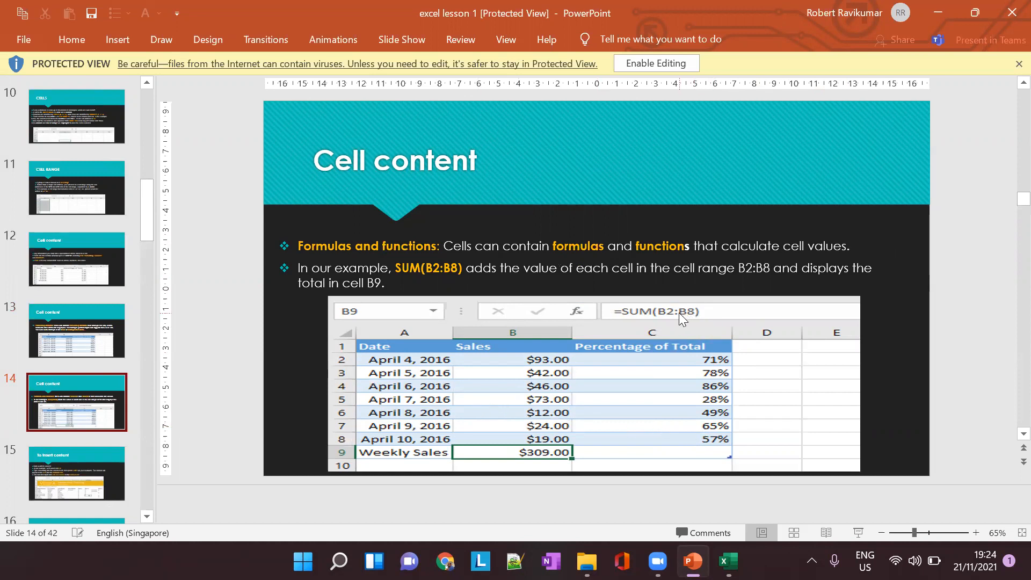
- Return to Excel and set the currency symbol of the salary in F4 to SGD
key("alt+Tab")
left_click(399, 253)
left_click(400, 273)
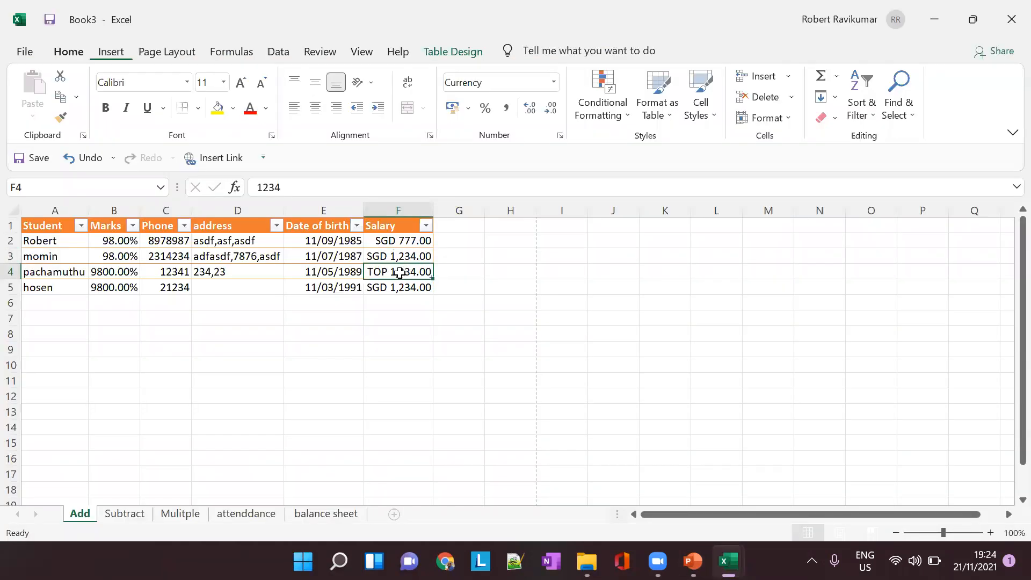
right_click(402, 276)
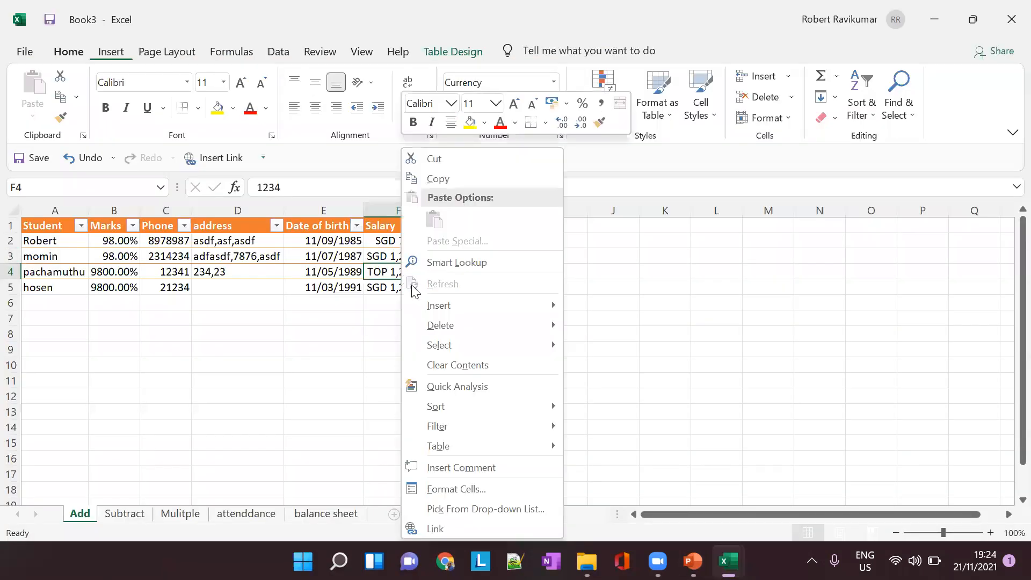
left_click(475, 486)
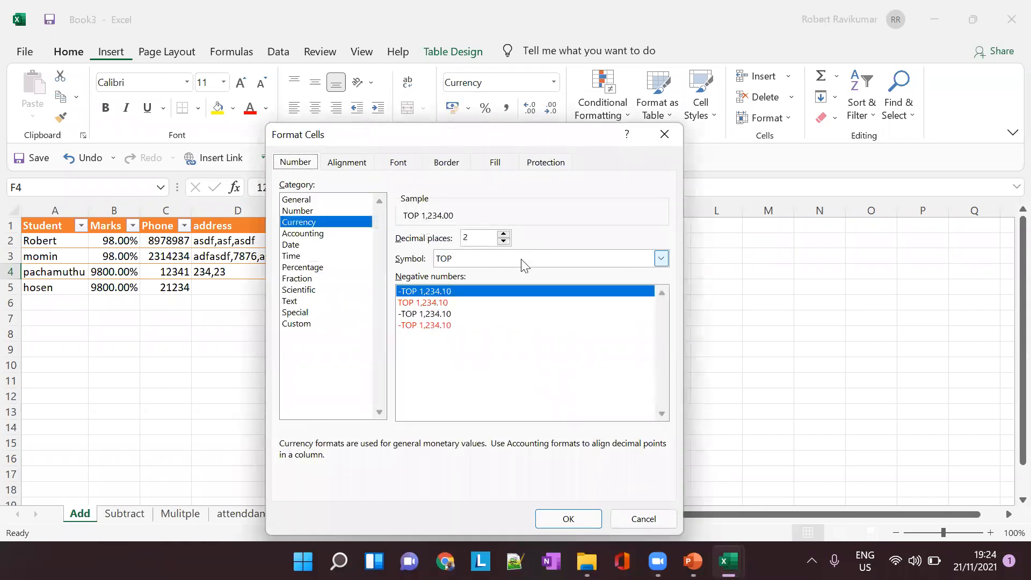
left_click(520, 258)
scroll(550, 372, "down", 6)
scroll(475, 432, "up", 6)
left_click_drag(663, 447, 661, 415)
scroll(541, 430, "down", 14)
scroll(541, 430, "down", 5)
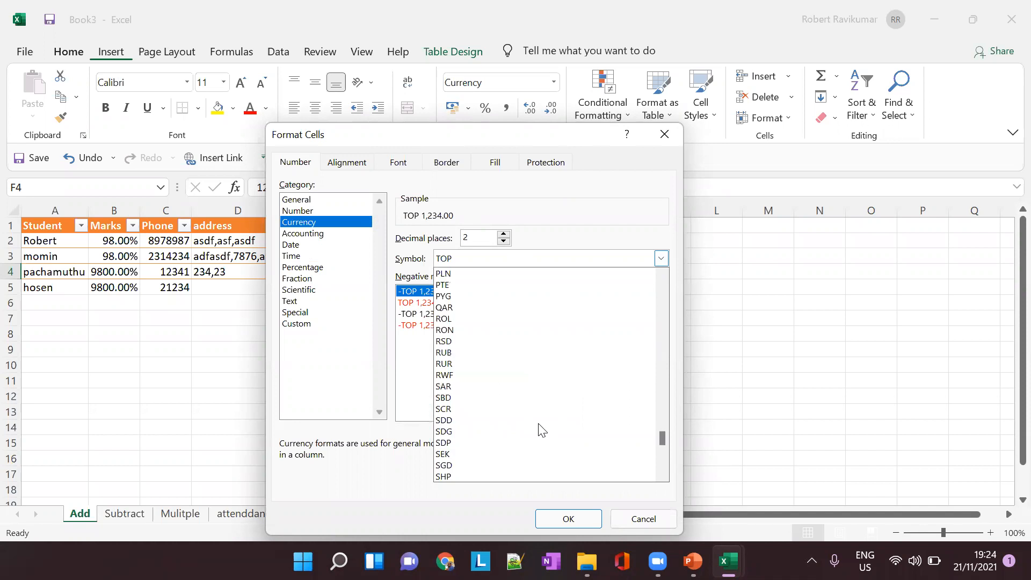
scroll(474, 448, "down", 1)
left_click(471, 452)
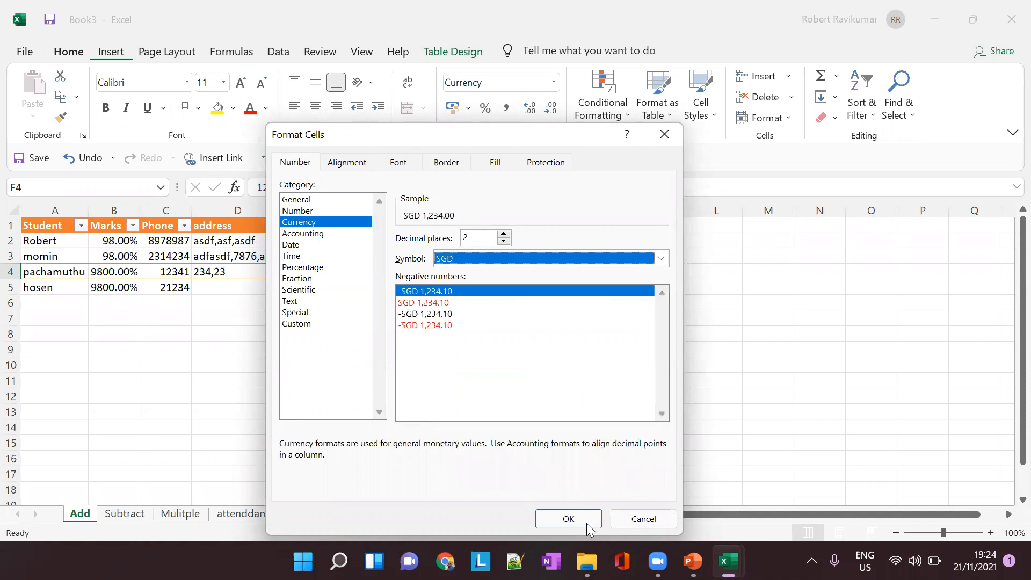
left_click(587, 525)
left_click(390, 305)
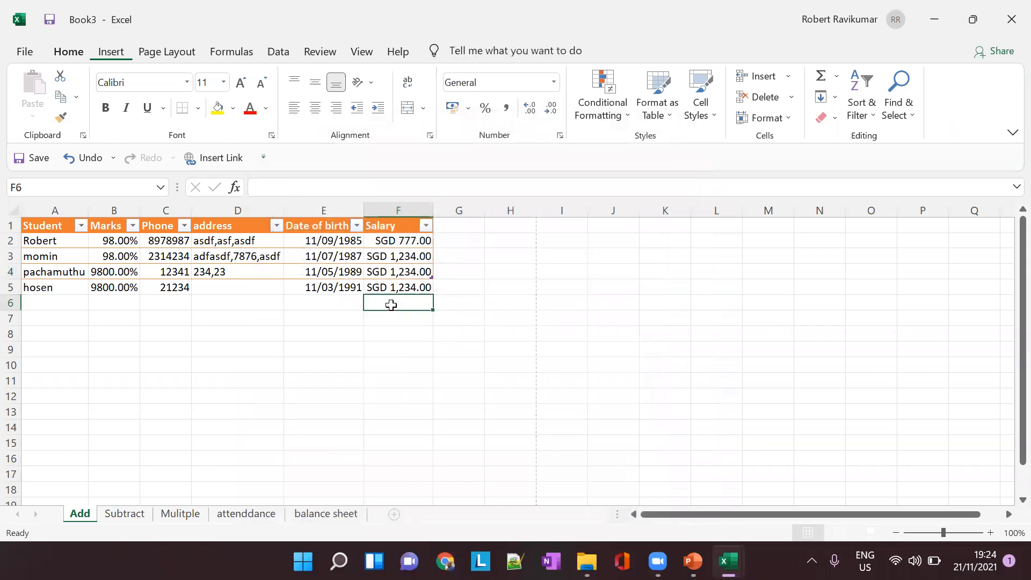
type("=SUM")
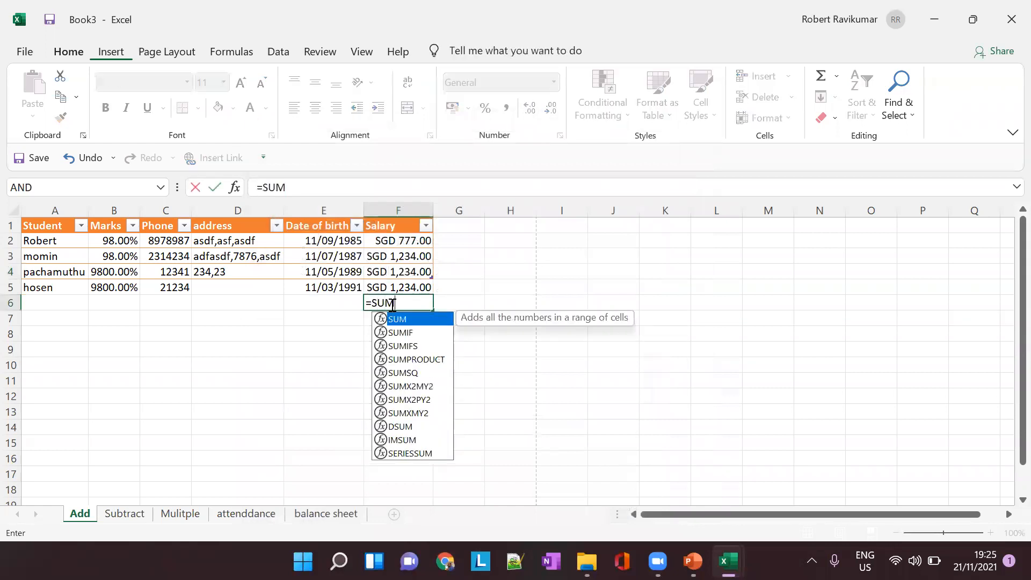
key("Right")
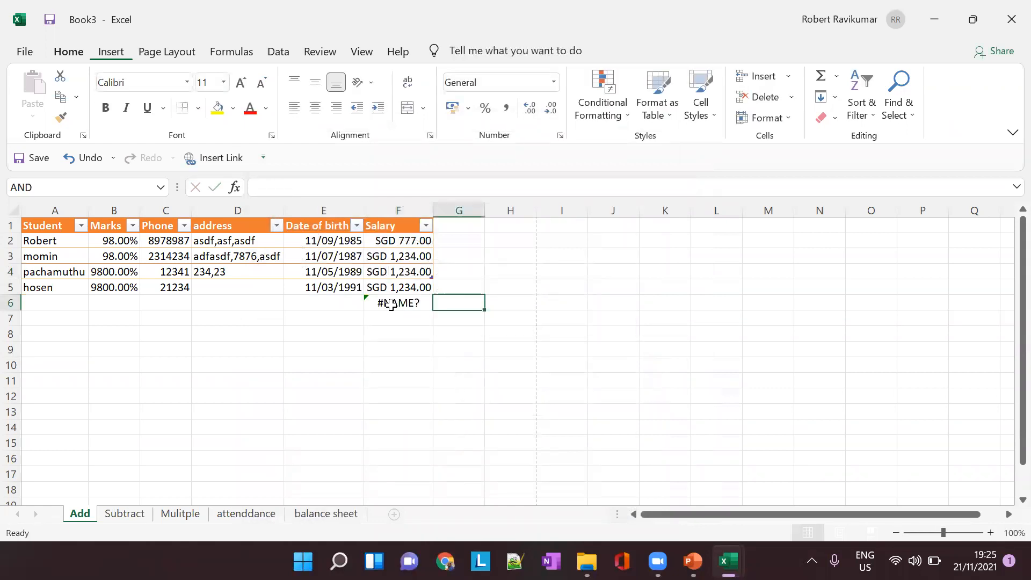
- Enter the formula =SUM(F1+F2+F3+F4) in cell F6 below the salaries
left_click(392, 305)
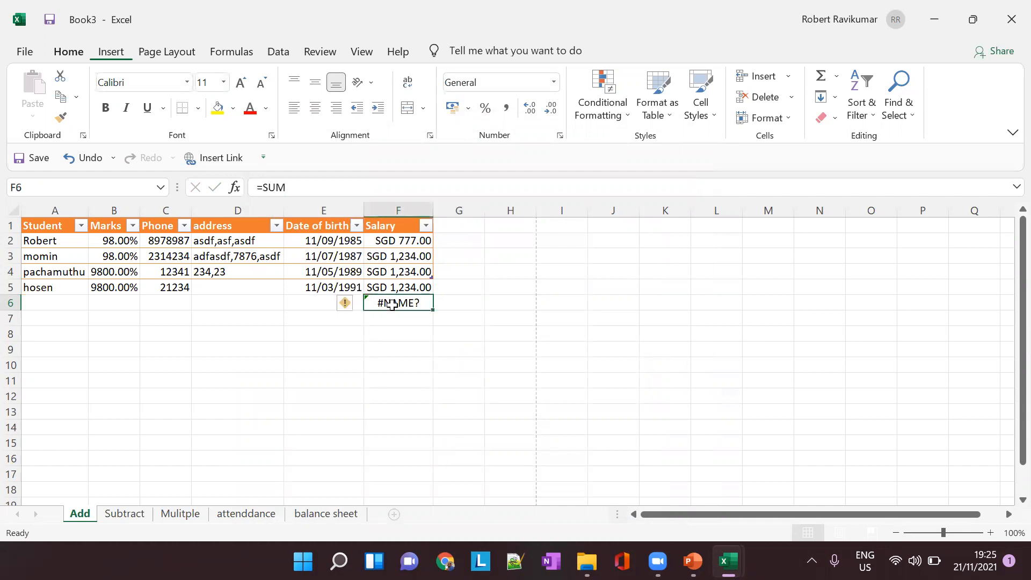
type("=SUM")
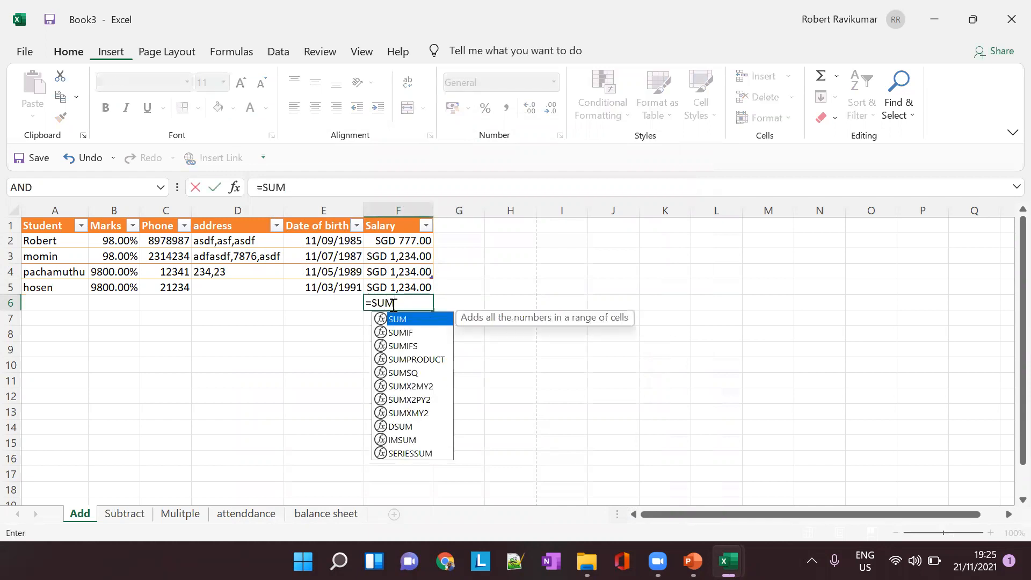
type("(")
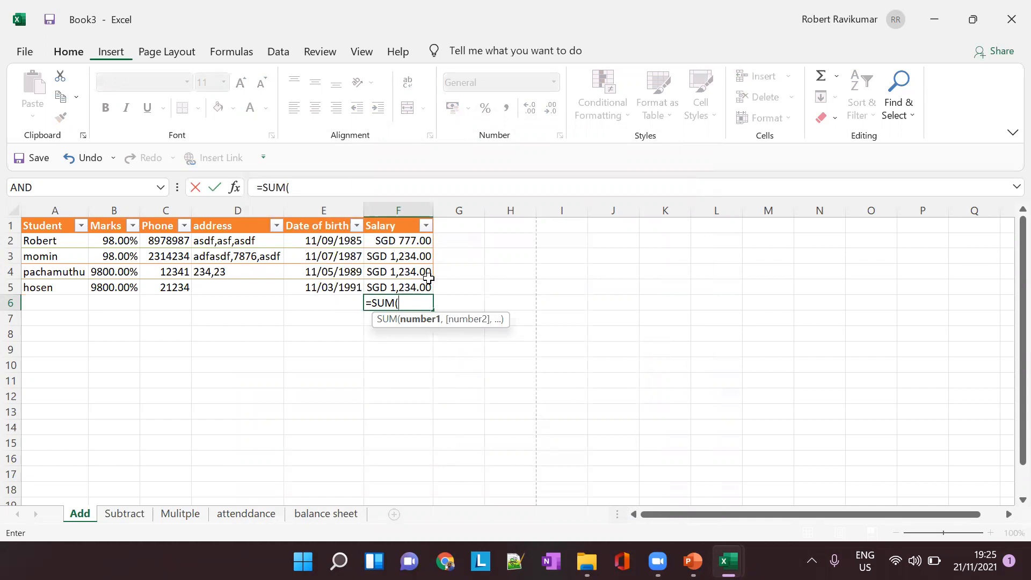
type("F")
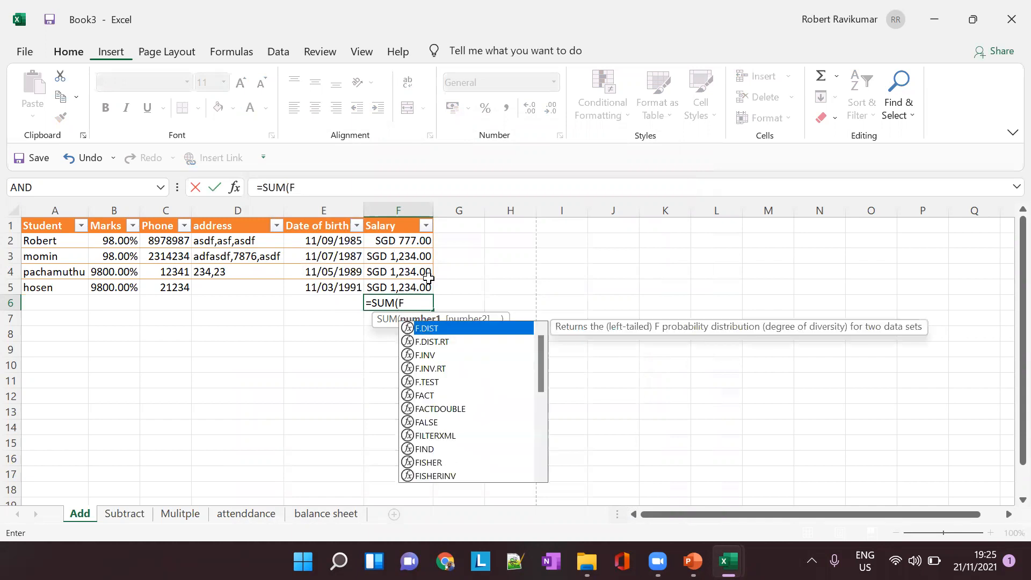
type("1+F2")
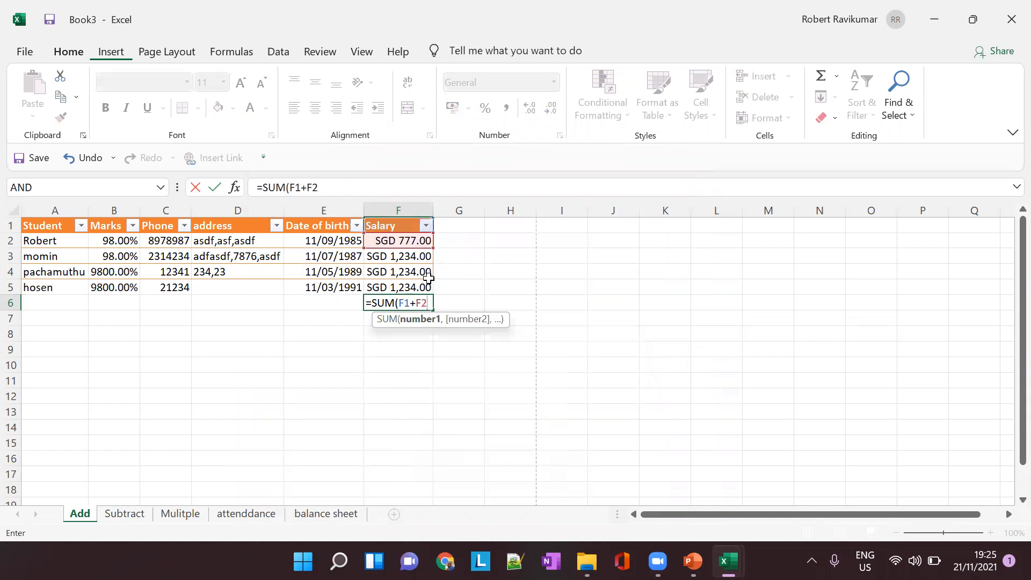
type("+F3+F")
left_click(428, 276)
type(")")
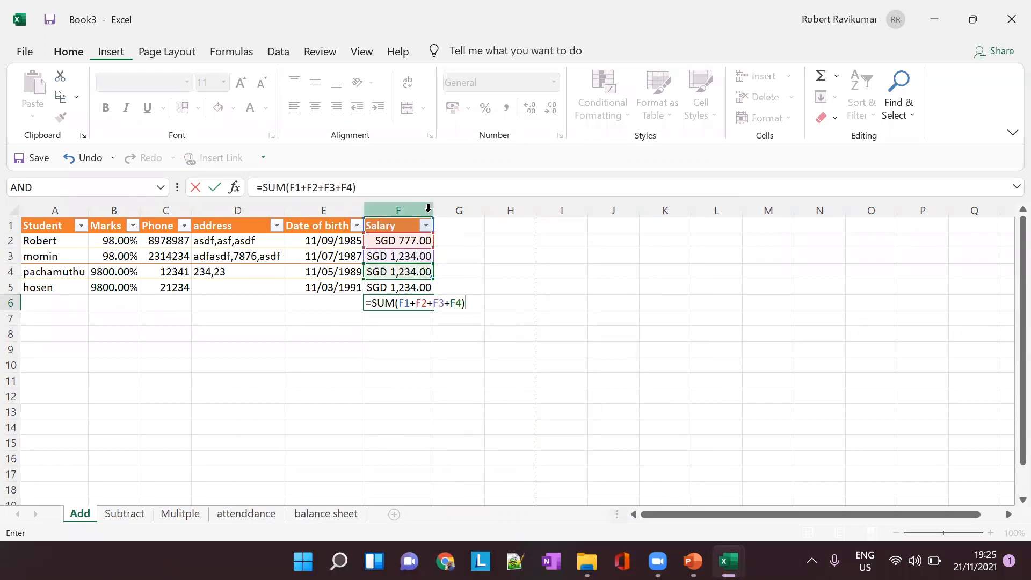
left_click(431, 206)
left_click(550, 274)
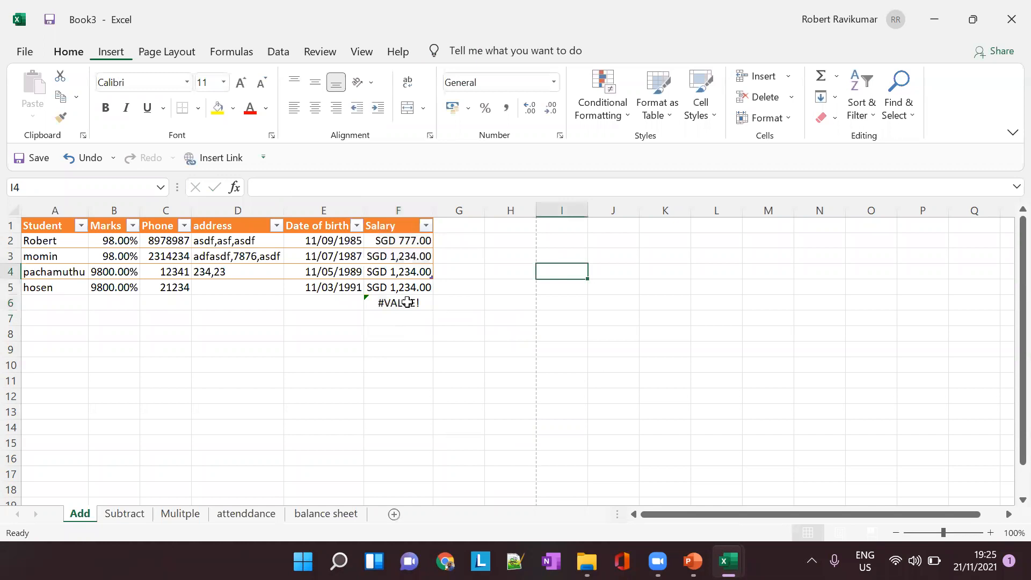
- Change the format of the salaries in F2:F5 from Currency to Number
left_click(407, 301)
left_click(378, 240)
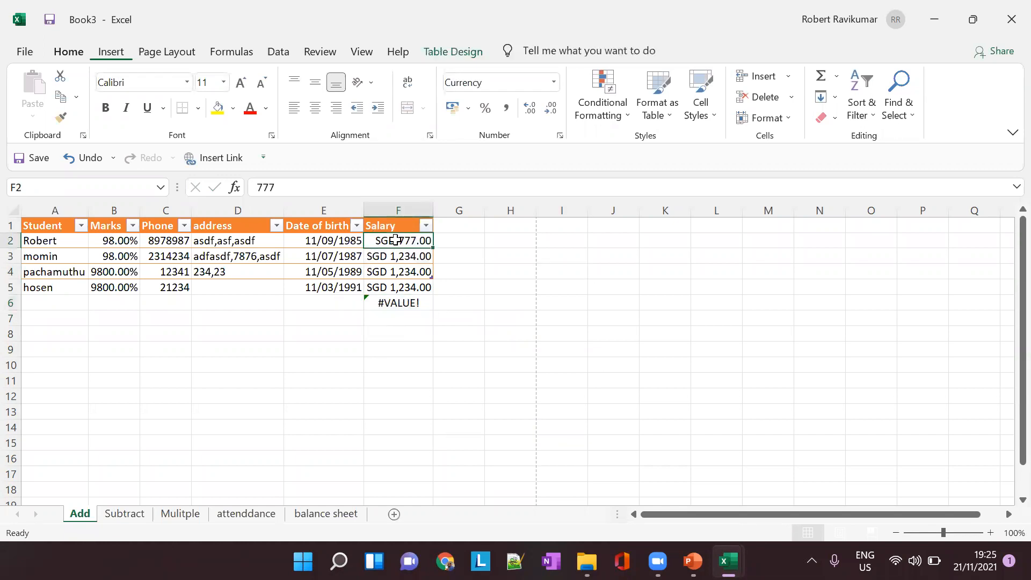
left_click_drag(396, 240, 405, 288)
right_click(411, 286)
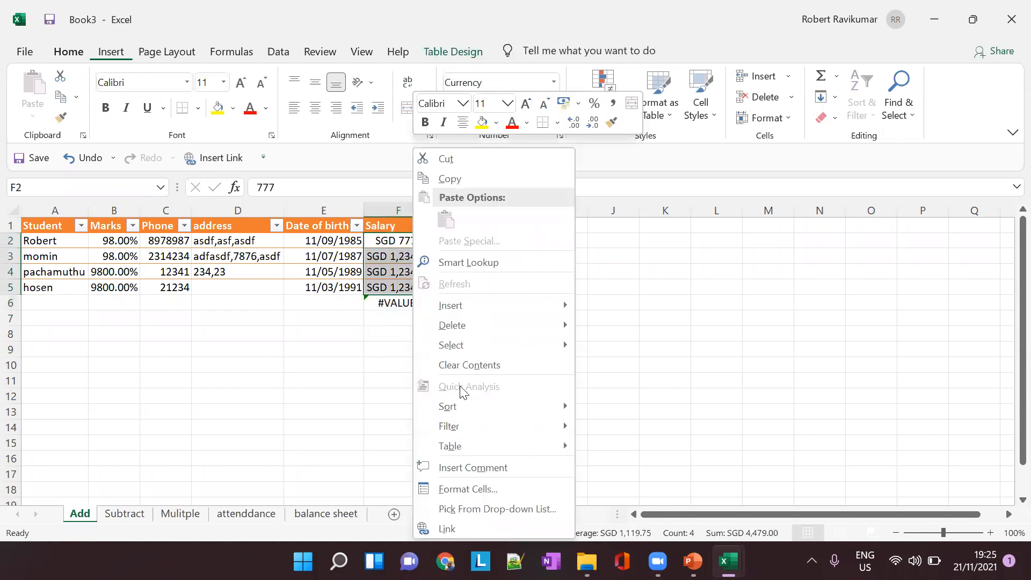
left_click(472, 488)
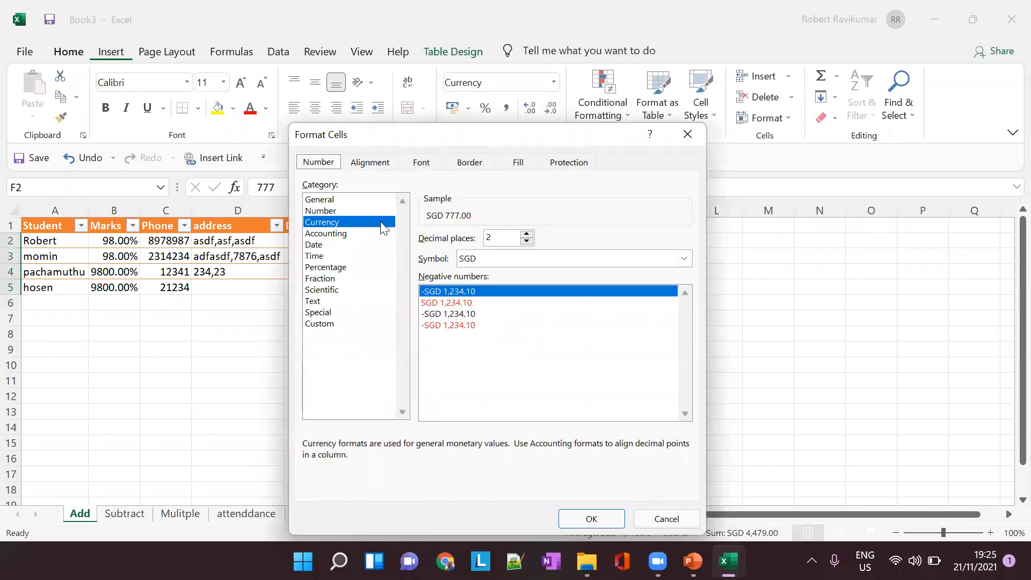
left_click(359, 211)
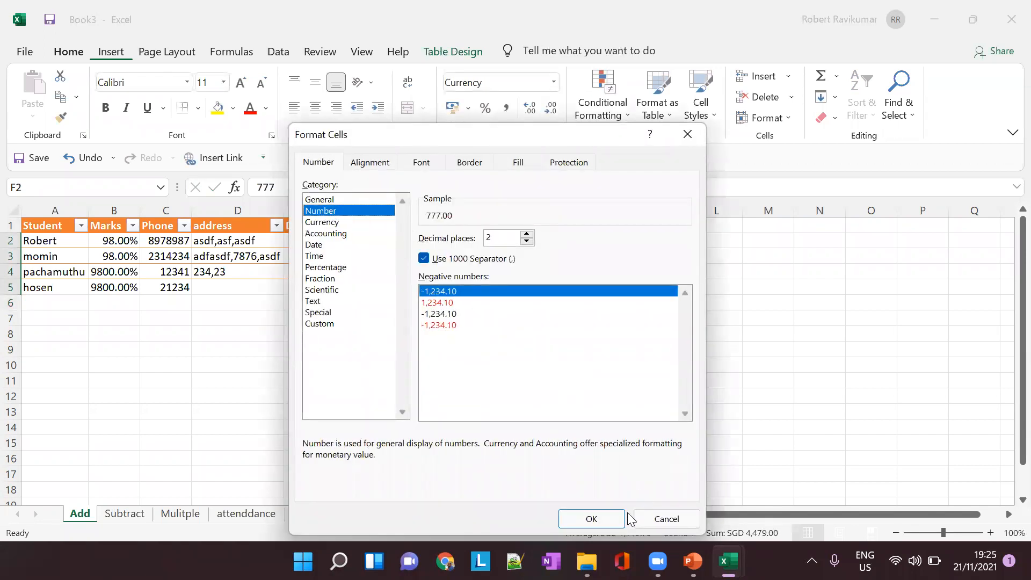
left_click(605, 523)
left_click(456, 288)
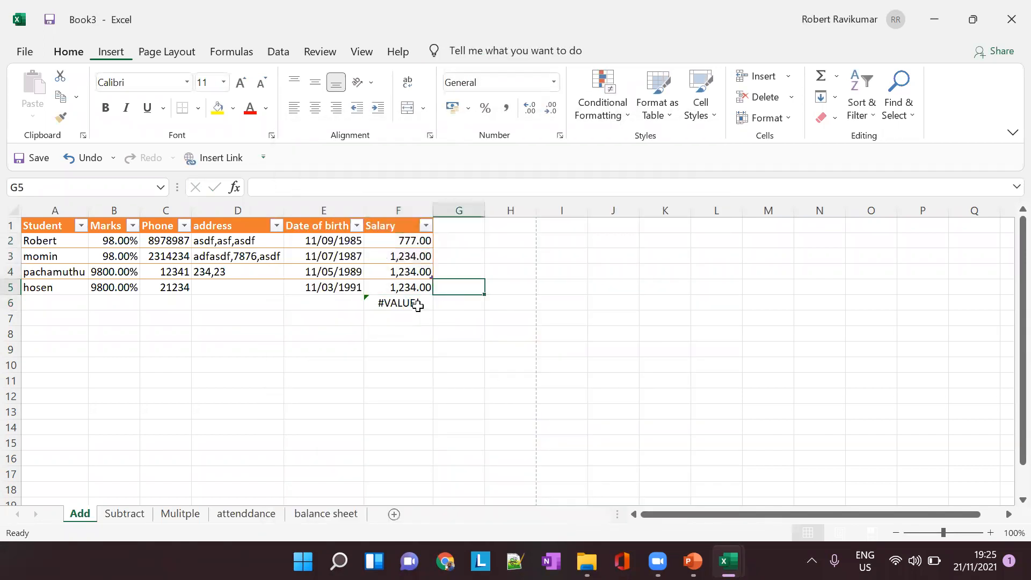
- Inspect the error options and the formula of F6, and check the salary cells above it
left_click(416, 302)
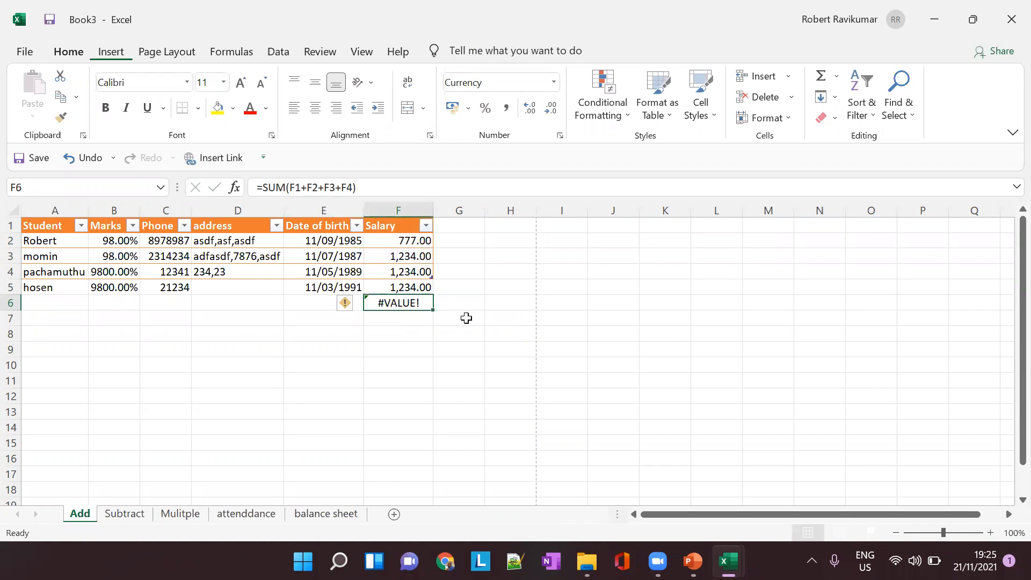
left_click(345, 307)
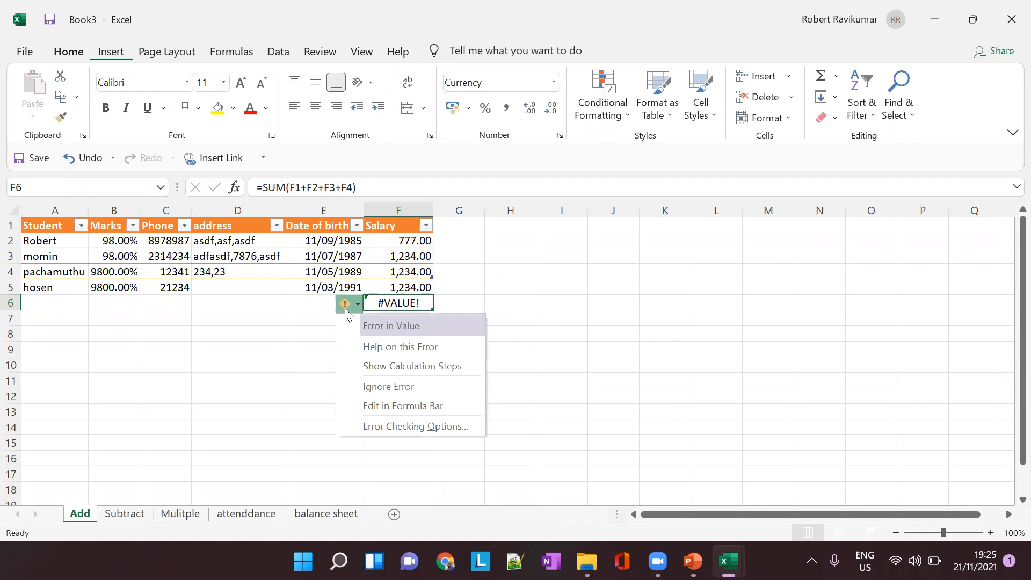
left_click(501, 271)
key("Right")
left_click(408, 310)
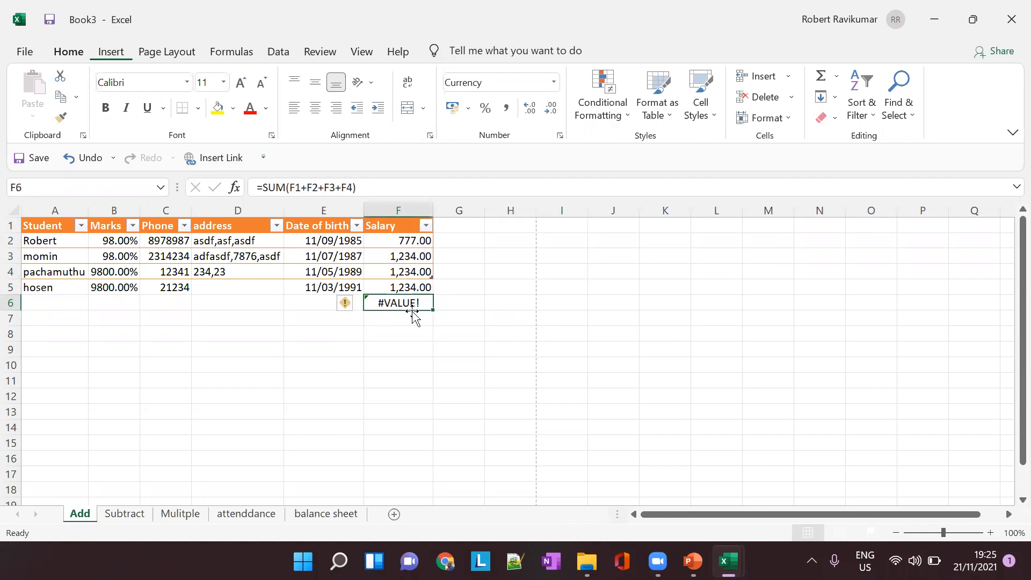
left_click(294, 187)
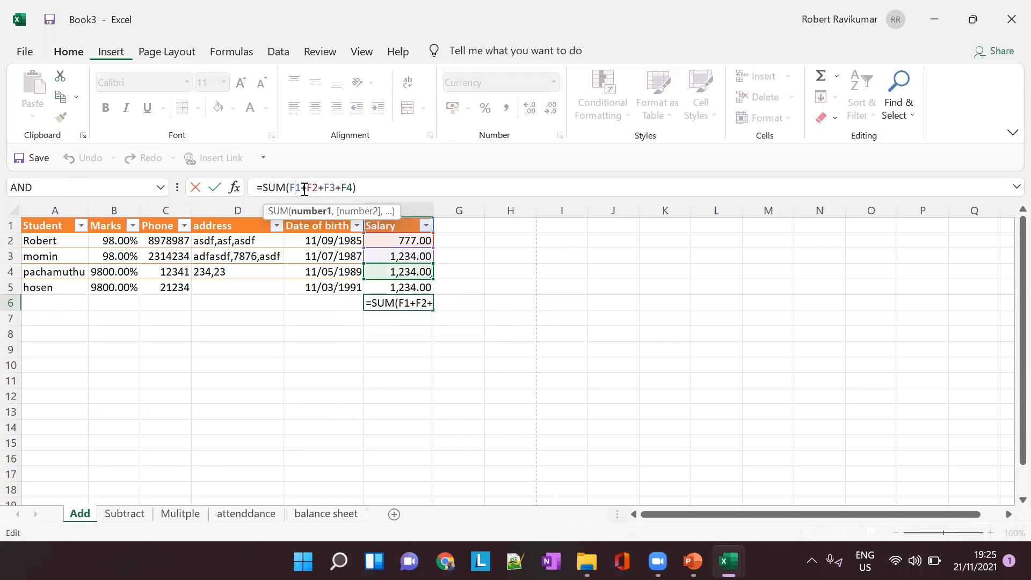
left_click(485, 287)
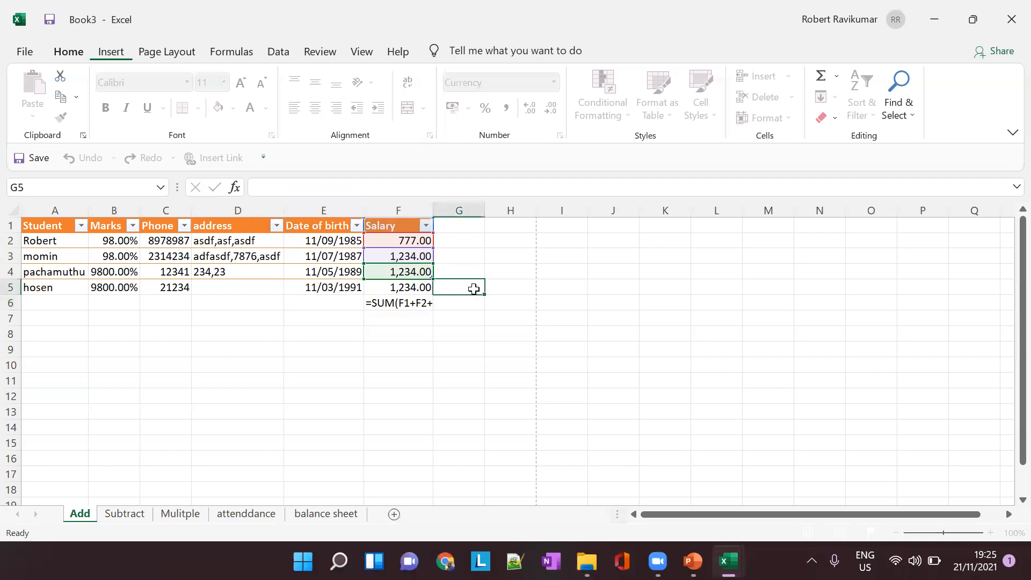
left_click(415, 304)
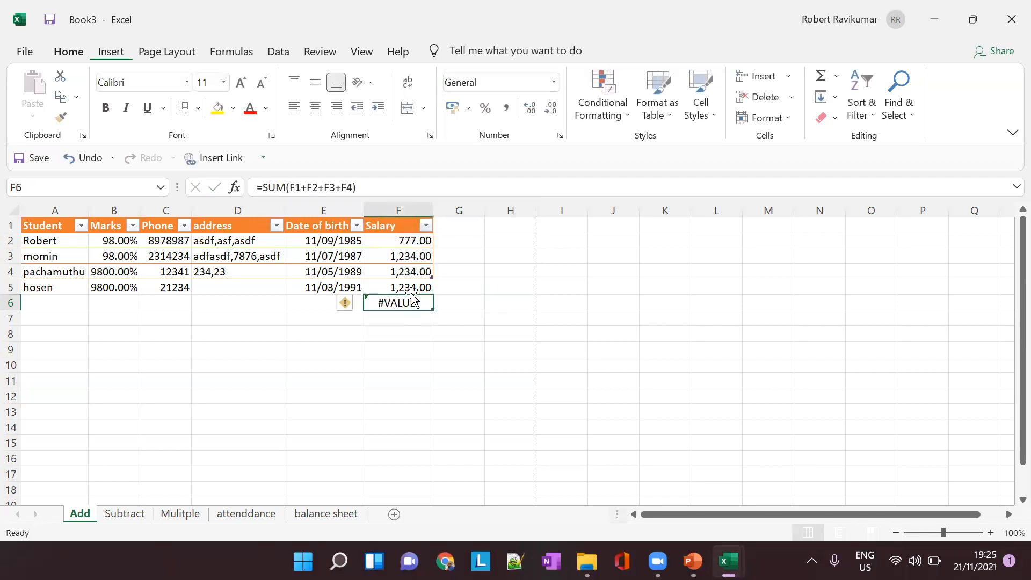
left_click(408, 253)
left_click(406, 271)
left_click(408, 288)
- Enter 234, 123, 123 and 123 in cells G2 to G5 beside the salaries
left_click(462, 240)
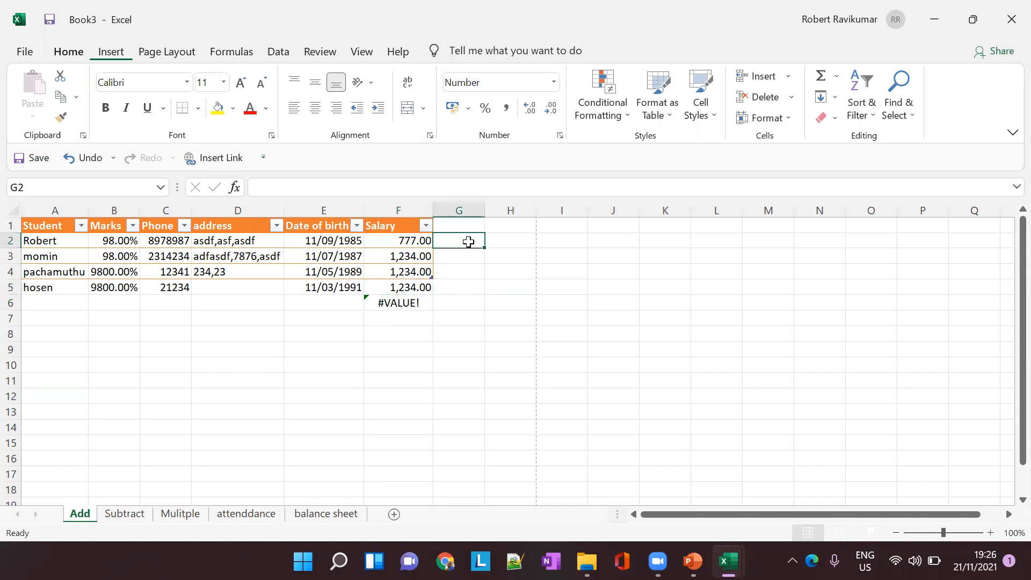
type("234")
key("Return")
type("123")
key("Return")
type("123")
key("Return")
type("123")
key("Return")
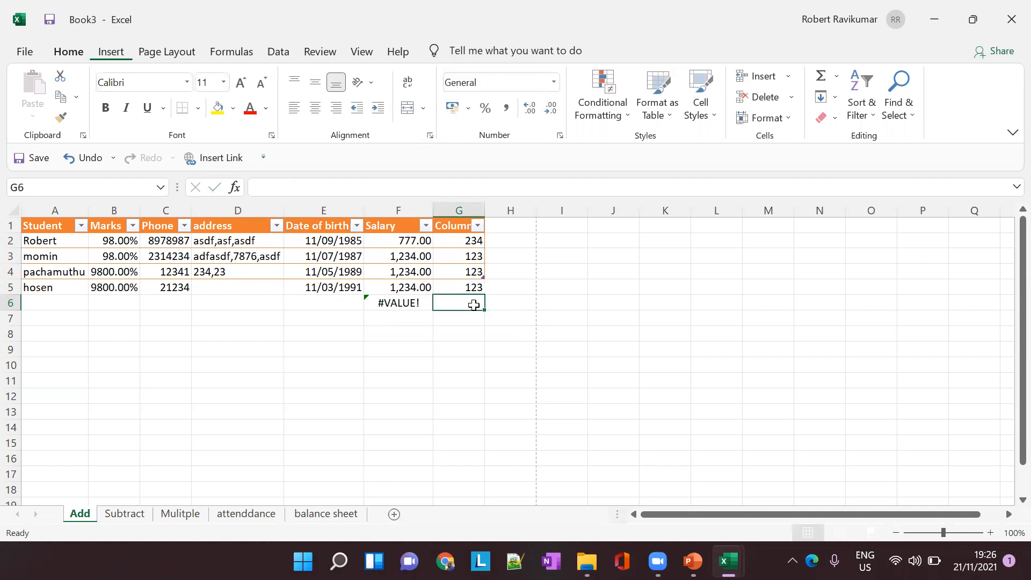
- Enter the formula =SUM(G1+G2+G3+G4) in cell G6 below the numbers
type("=SUM")
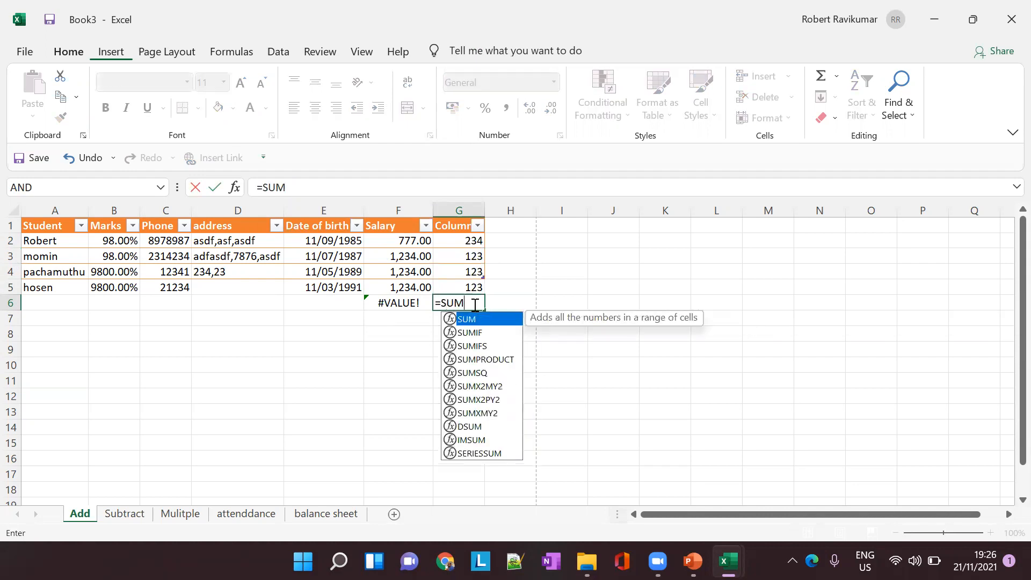
key("Return")
left_click(473, 304)
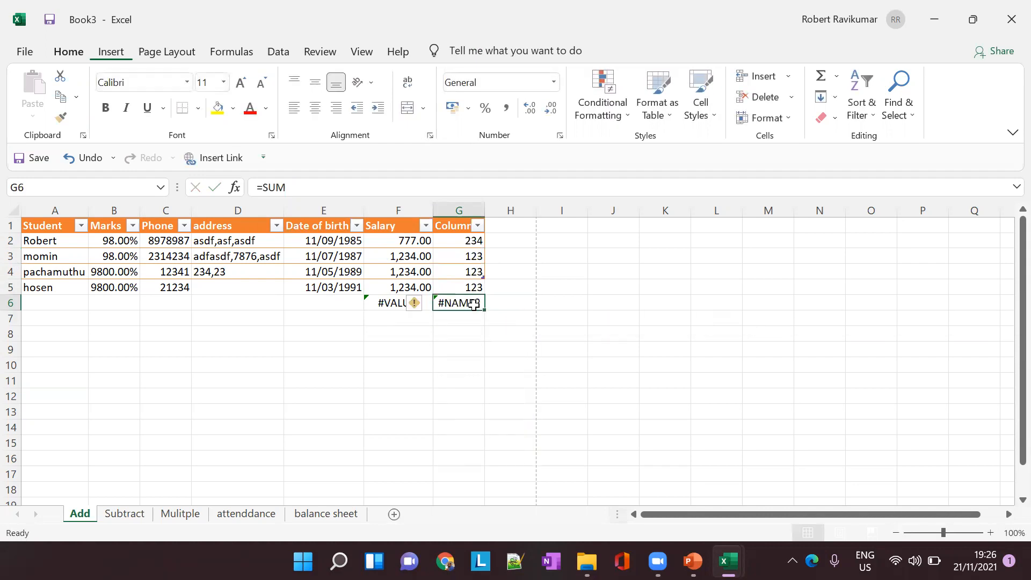
left_click(419, 187)
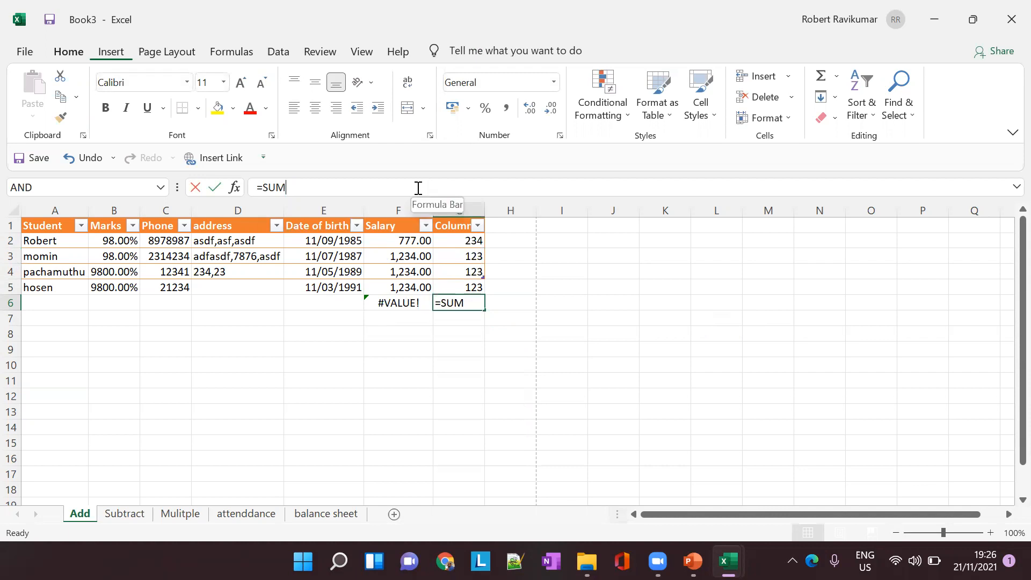
type("(")
key("BackSpace")
type("(")
key("BackSpace")
type("(G1+G2+G3+")
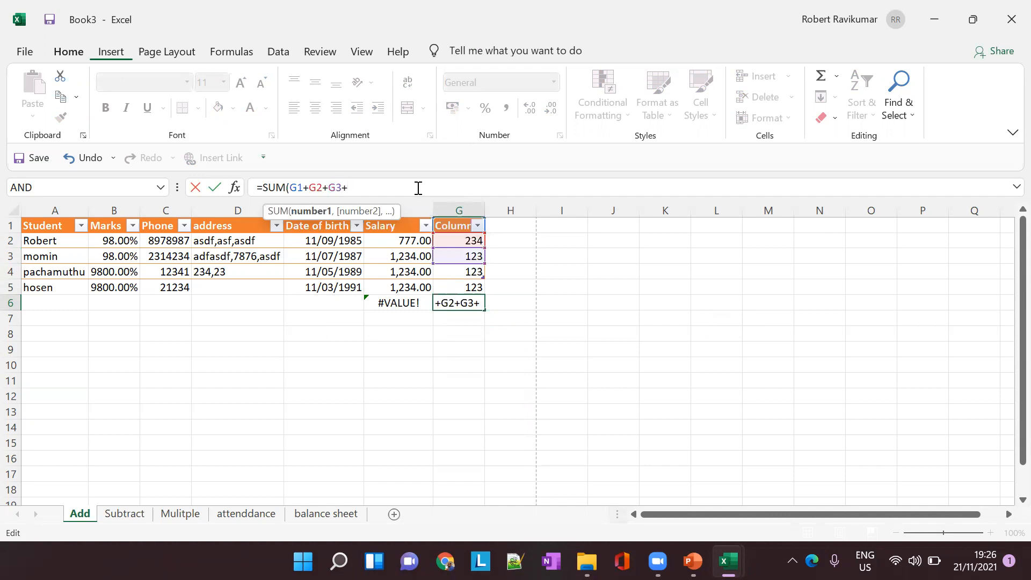
type("G4)")
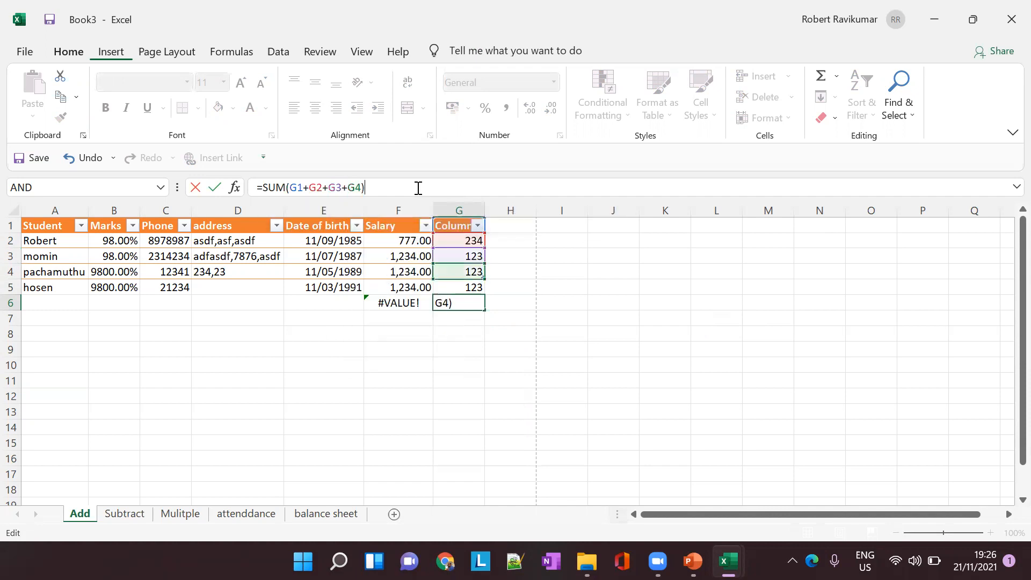
key("Tab")
left_click(454, 305)
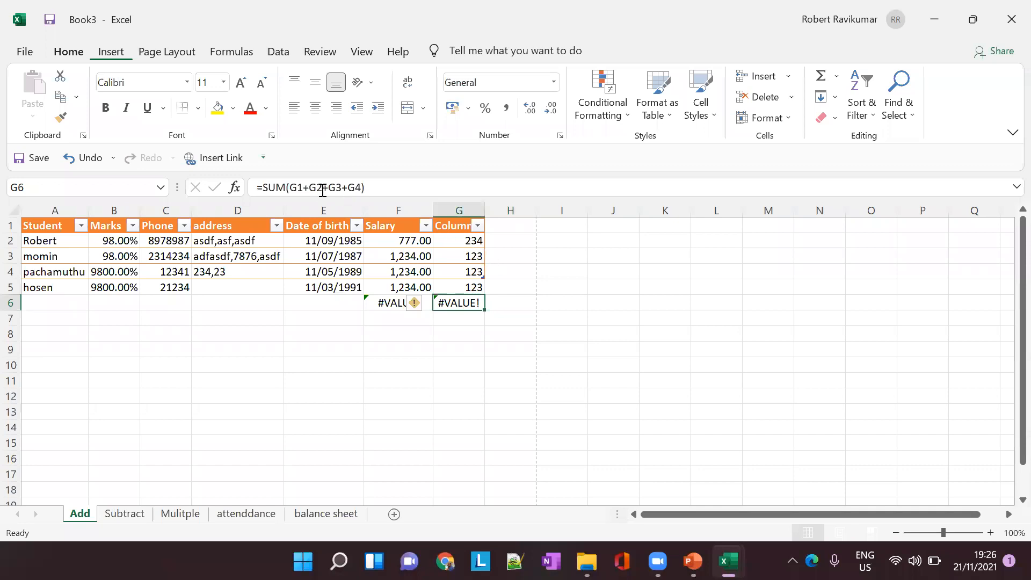
- Open the Subtract sheet and show it in Normal view
left_click(131, 514)
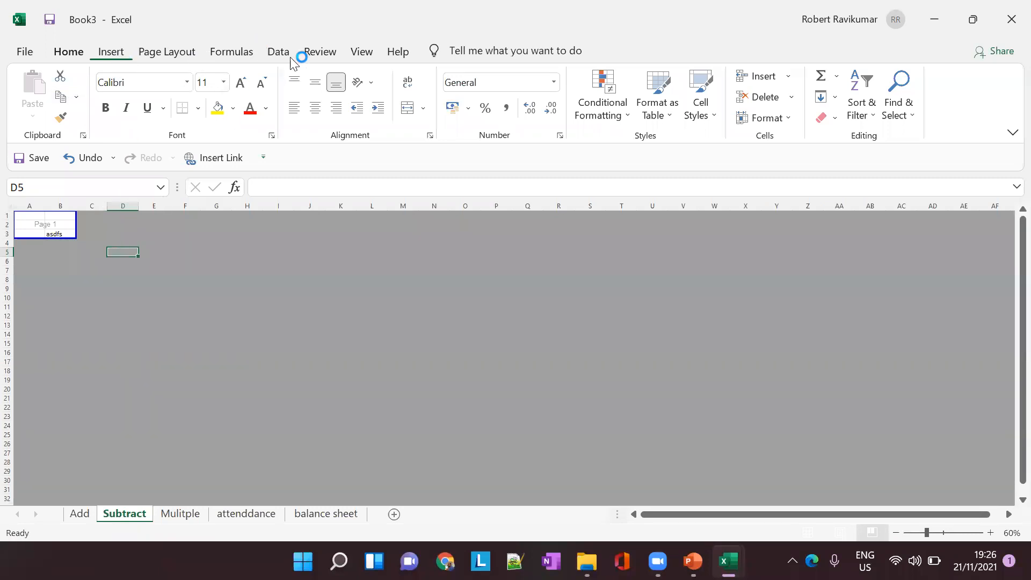
left_click(363, 52)
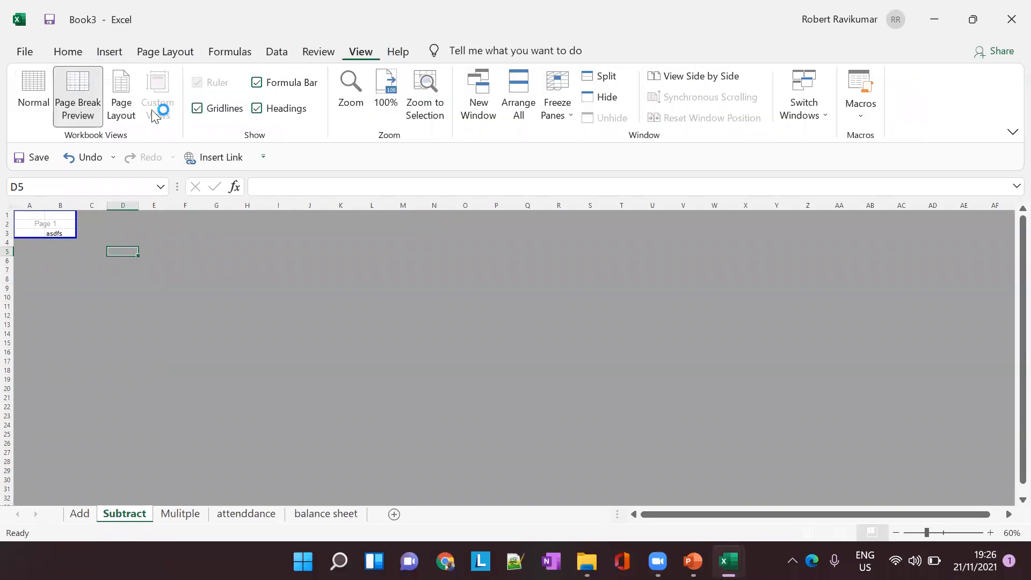
left_click(49, 107)
- Enter 12 in cell D2 and 123 in each of the cells D3 to D7
left_click(214, 240)
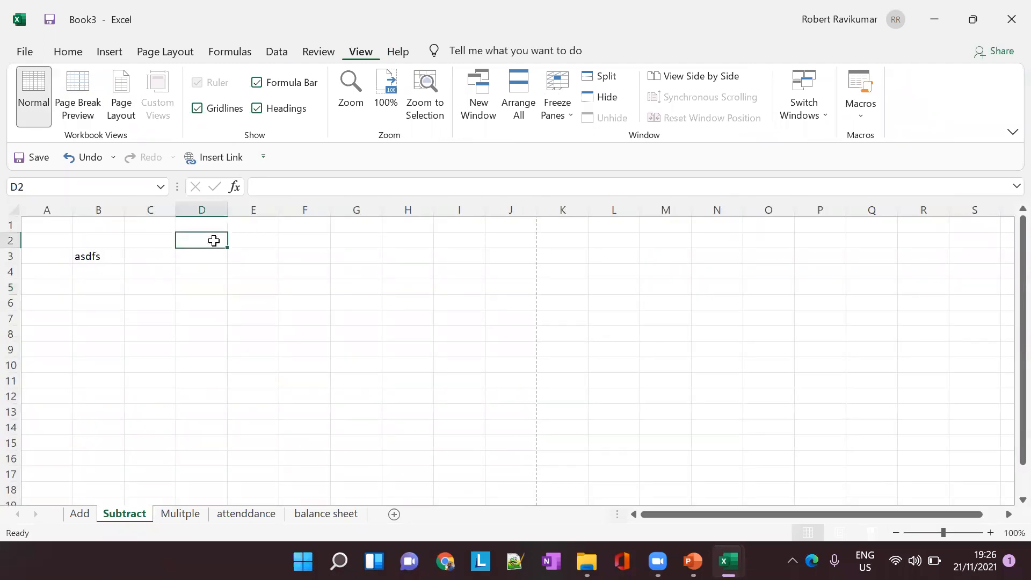
type("12")
left_click(211, 269)
type("123")
left_click(211, 288)
type("123")
left_click(207, 320)
type("123")
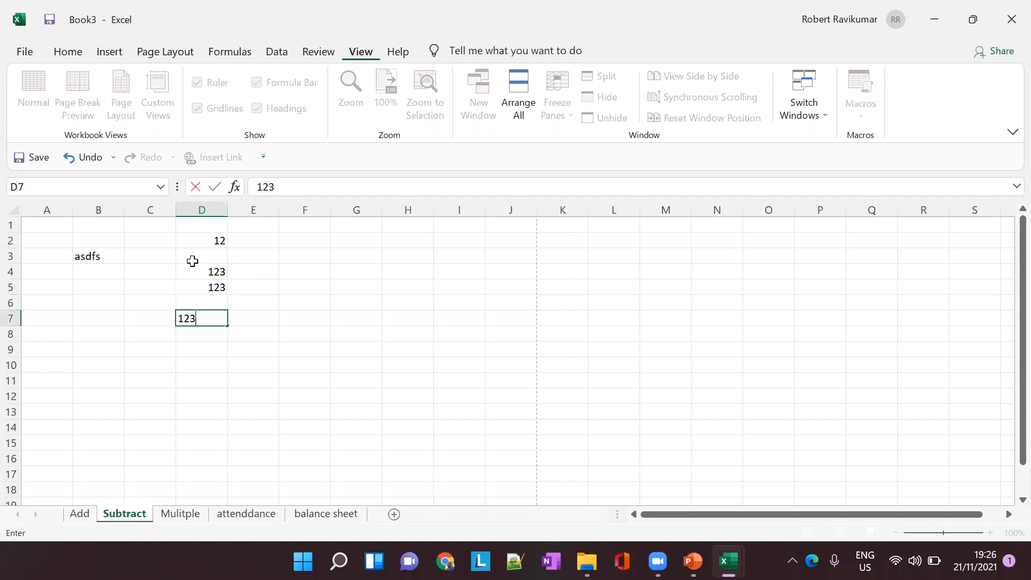
left_click(203, 256)
type("123")
left_click(208, 305)
type("123")
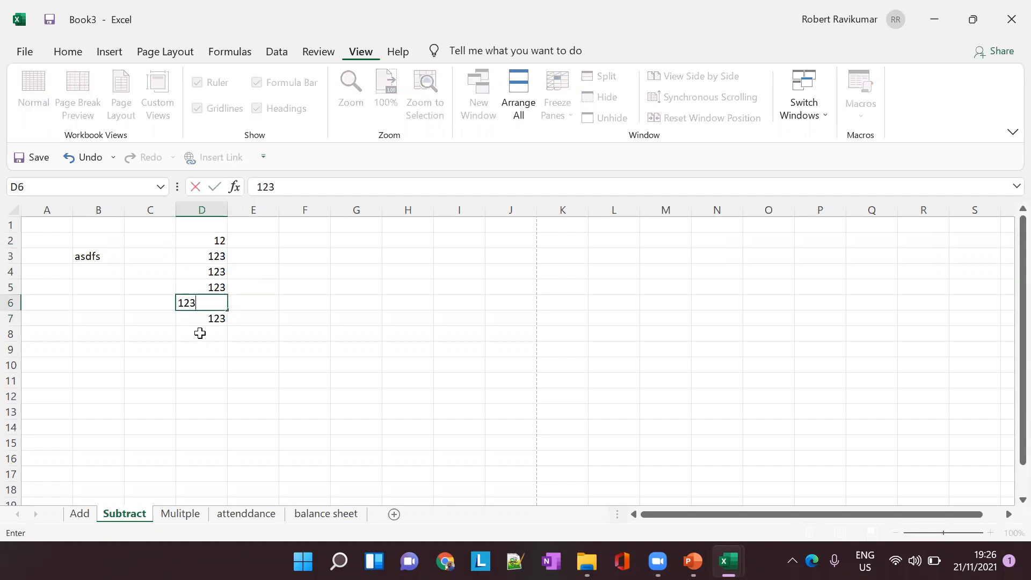
- Enter the formula =SUM(D2:D7) in cell D8 to total the column above it
left_click(200, 331)
type("=")
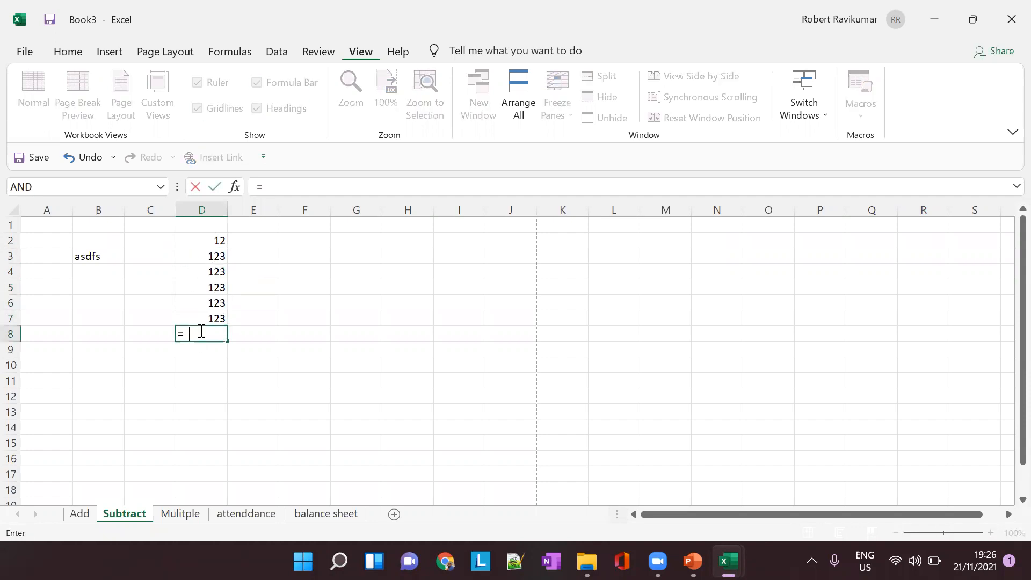
type("SUM()")
key("Return")
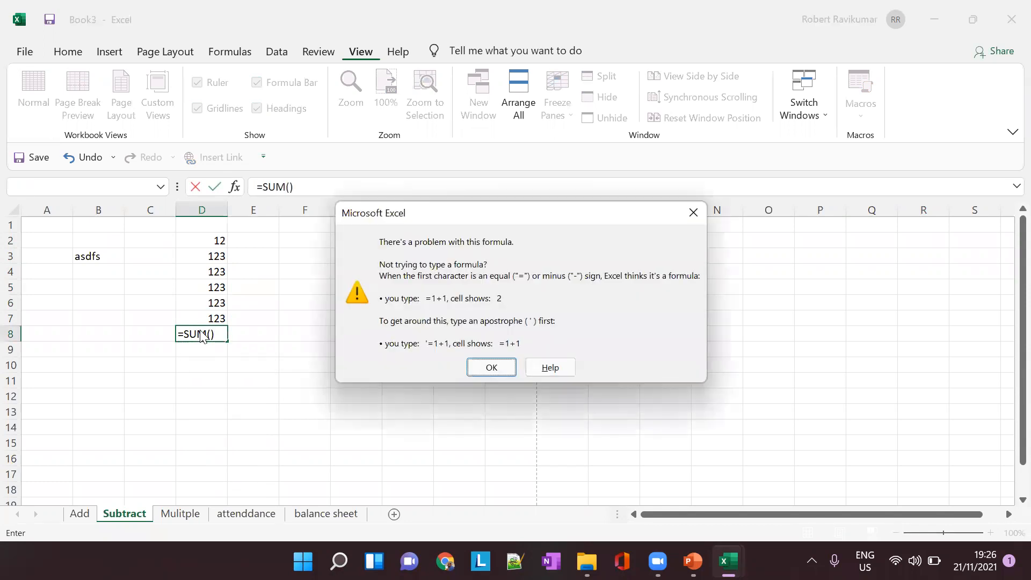
left_click(507, 369)
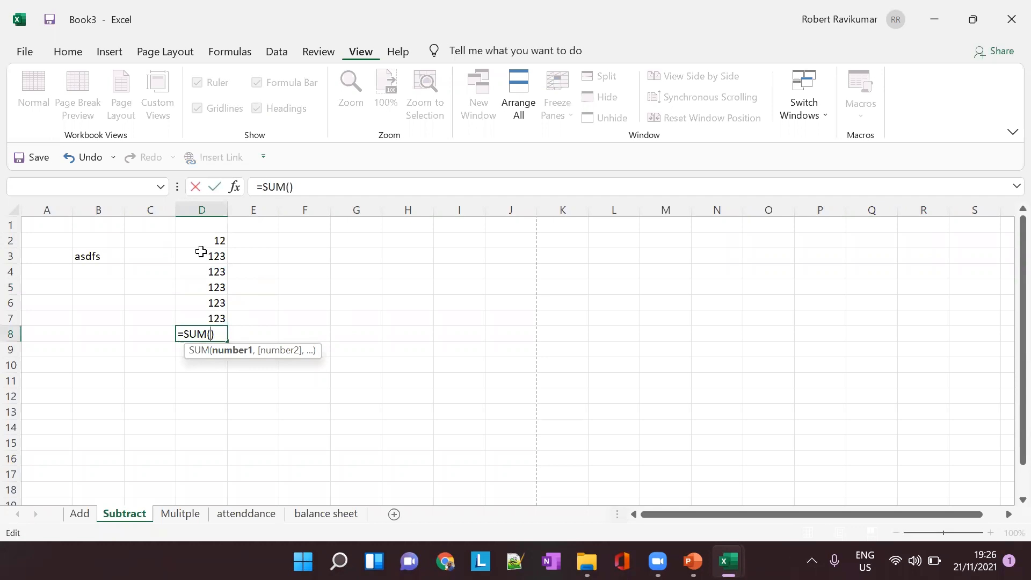
left_click_drag(205, 237, 224, 318)
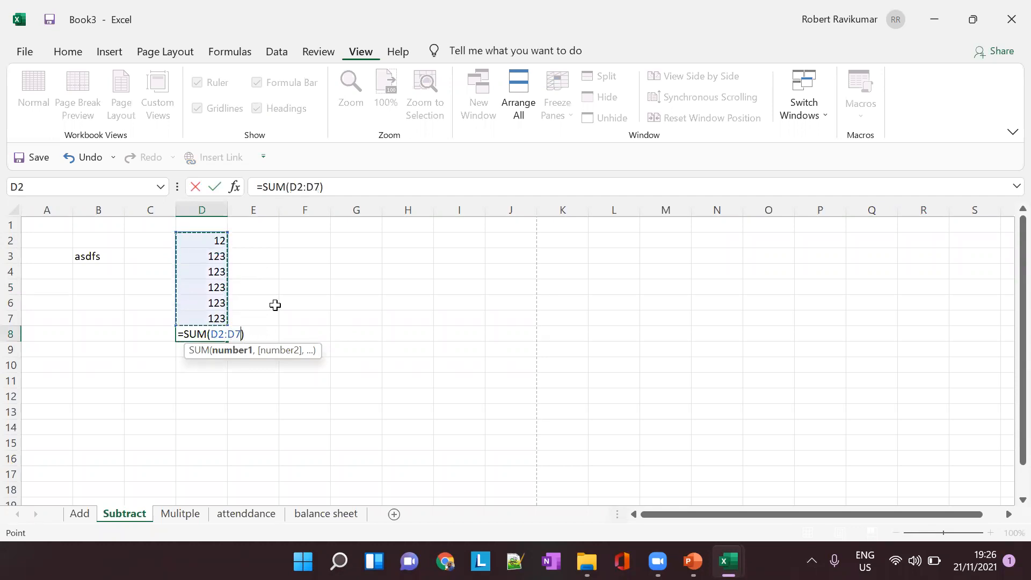
key("Tab")
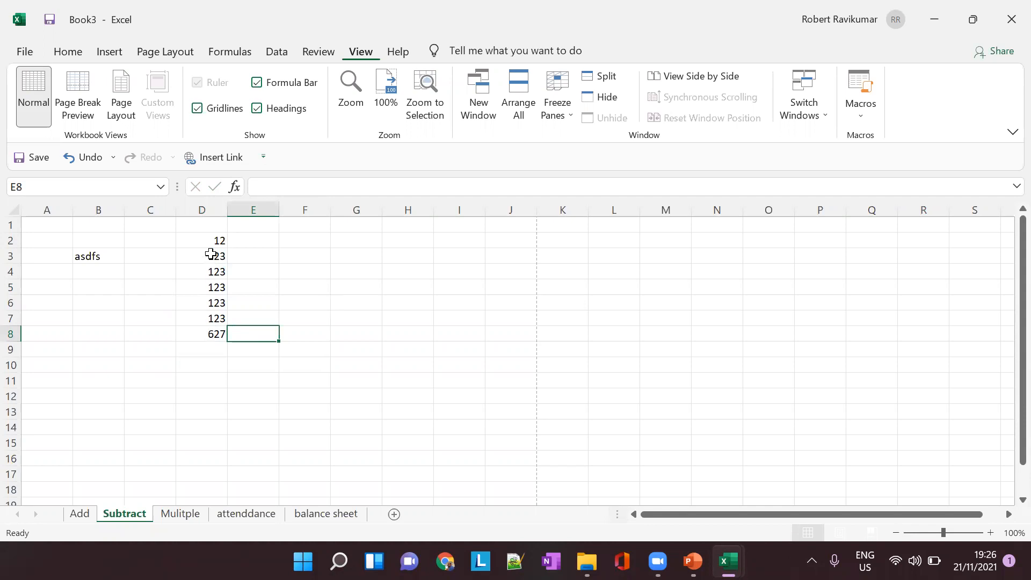
- Inspect the cell range used in the SUM formula of D8, leaving the formula as it is
left_click(214, 334)
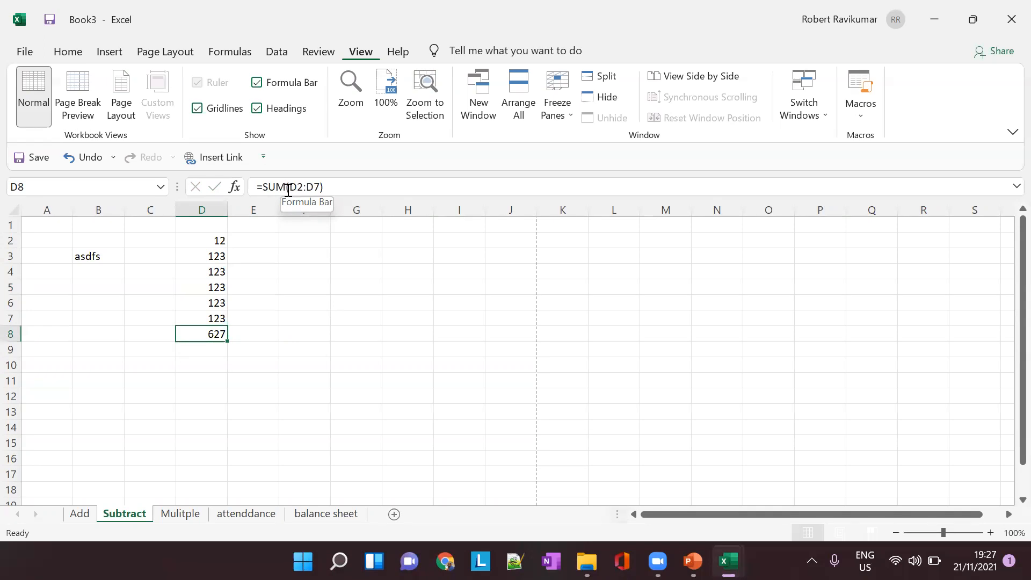
left_click_drag(291, 189, 318, 183)
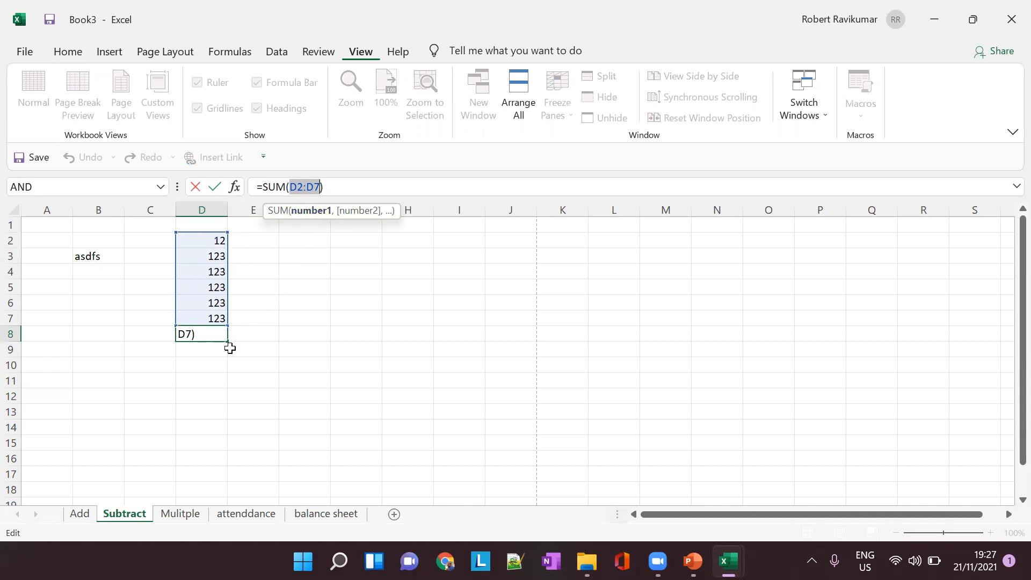
left_click(240, 334)
left_click(212, 334)
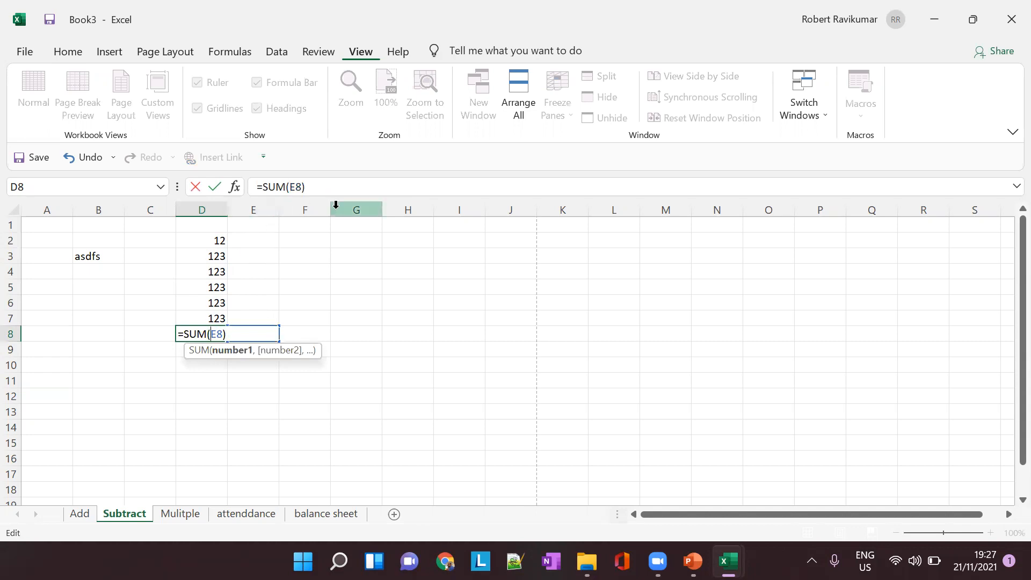
key("Escape")
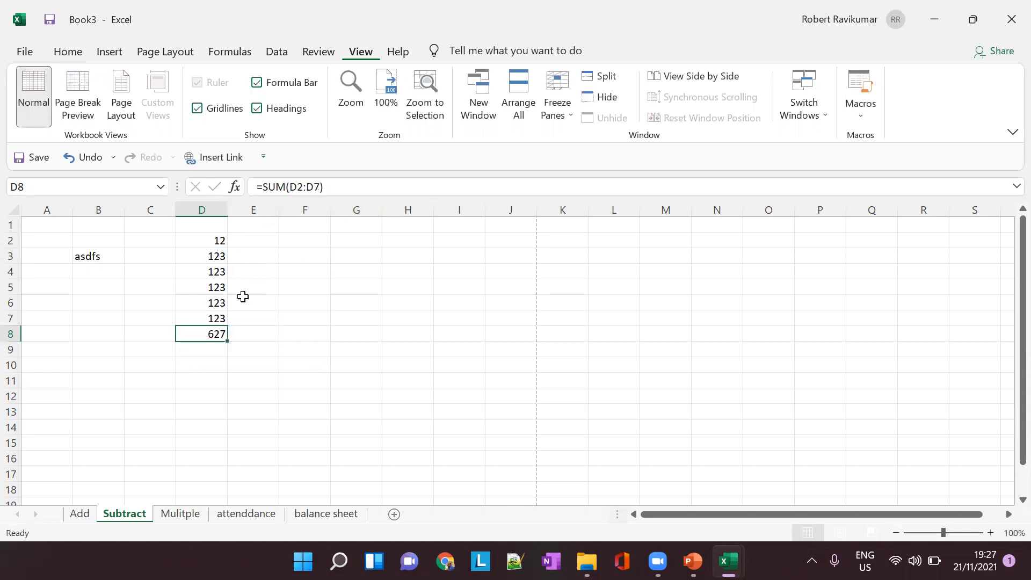
left_click(281, 309)
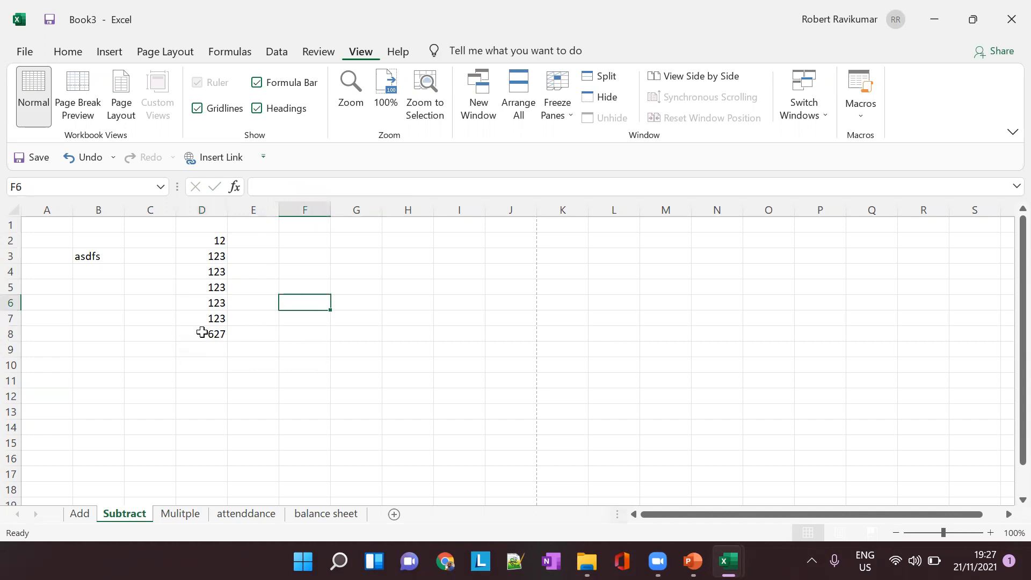
left_click(201, 333)
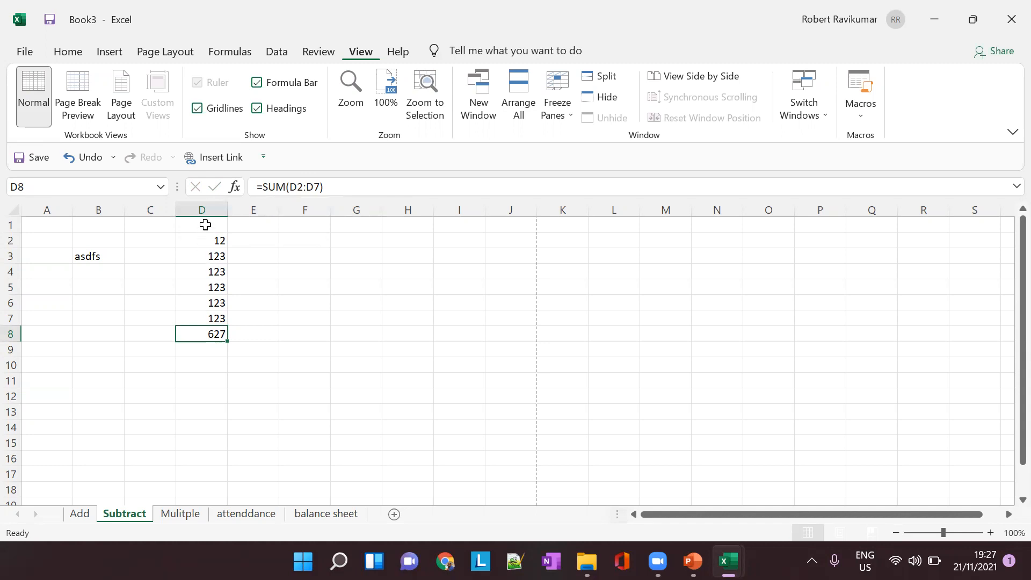
- Enter 23 in cell D1 and extend the SUM formula in D8 to the range D1:D7
type("12")
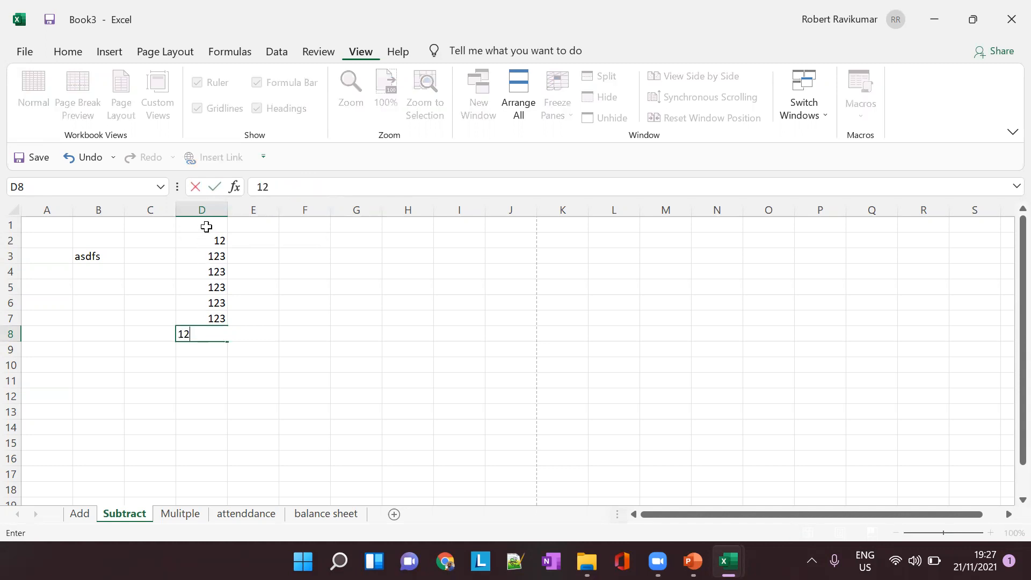
key("Escape")
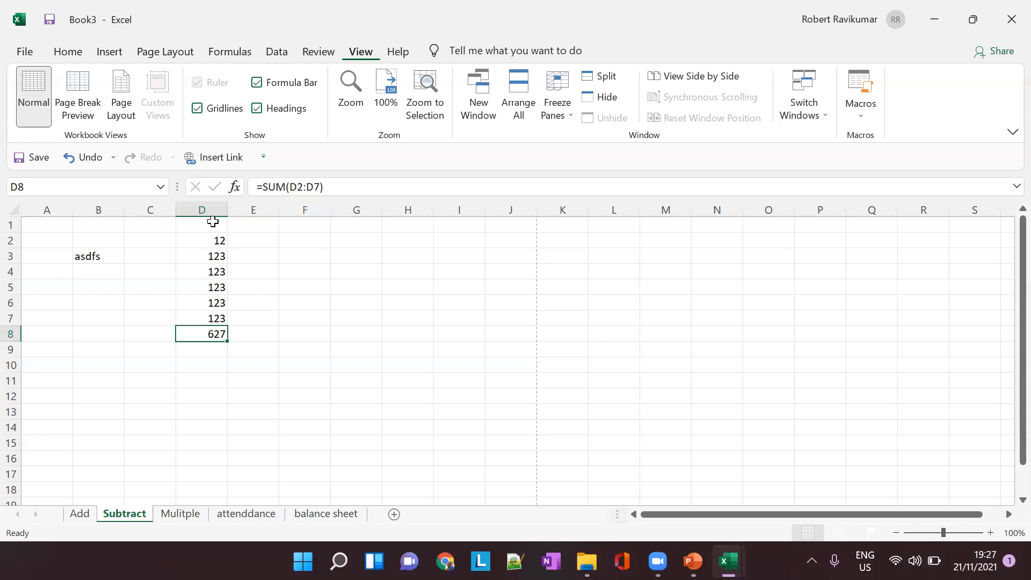
left_click(213, 221)
type("23")
left_click(217, 333)
left_click(285, 188)
key("Delete")
type("1")
key("Tab")
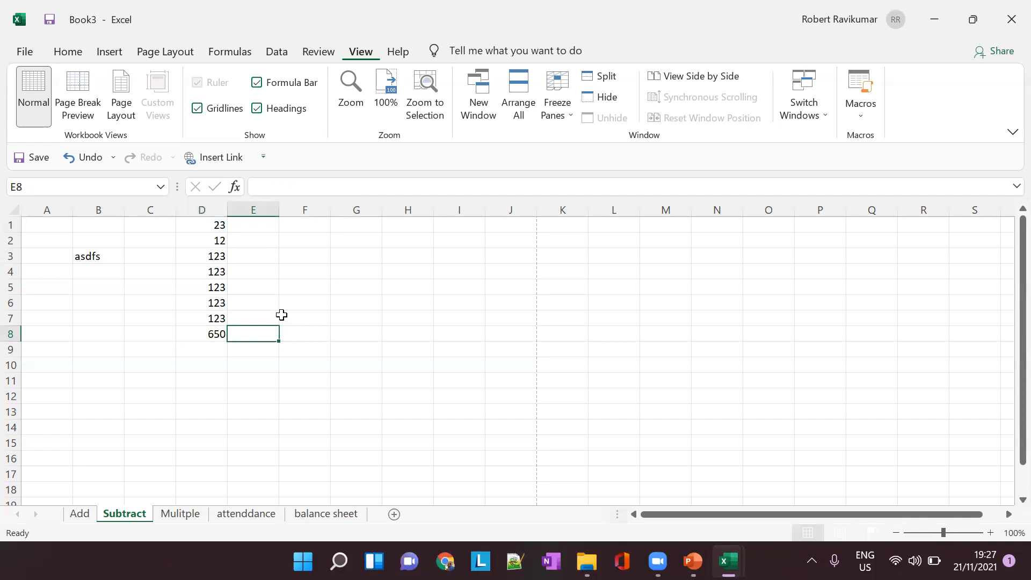
- Overwrite the numbers in column D with 12 in D2, D3 and D4, 4323 in D5 and 32 in D7
left_click(219, 334)
left_click(221, 239)
type("23")
left_click(223, 269)
type("12")
key("Return")
type("12")
left_click(220, 318)
type("32")
left_click(214, 289)
type("4323")
left_click(216, 256)
type("12")
left_click(214, 240)
type("12")
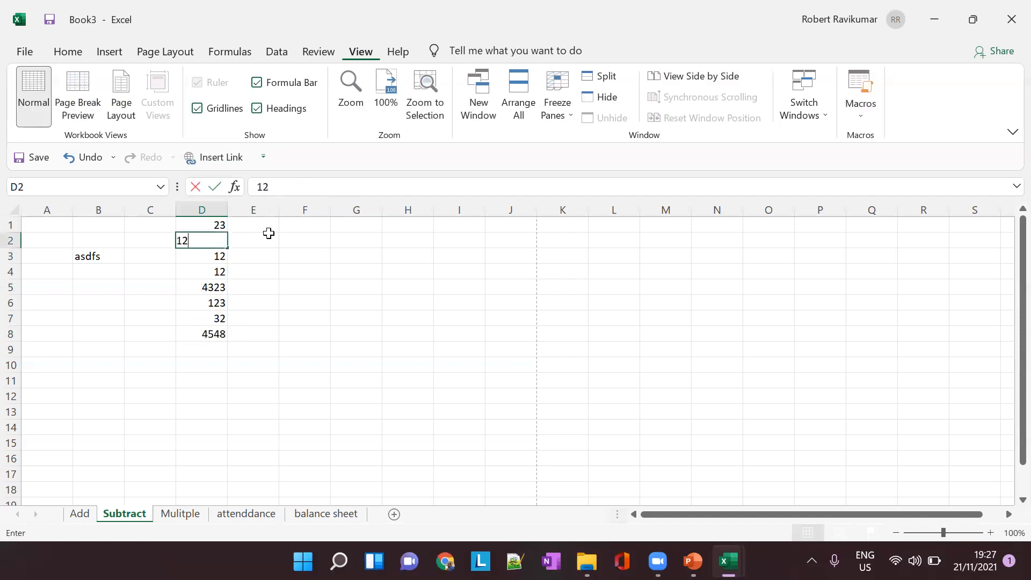
key("Tab")
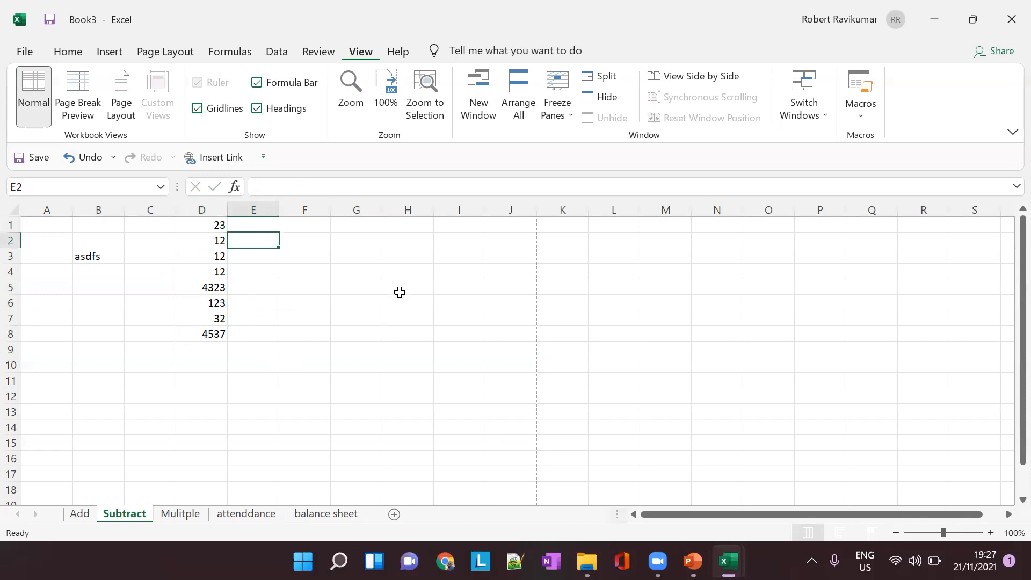
- Check the formulas and functions slide in PowerPoint, return to the Book3 workbook in Excel and inspect the formula in D8
key("alt+Tab")
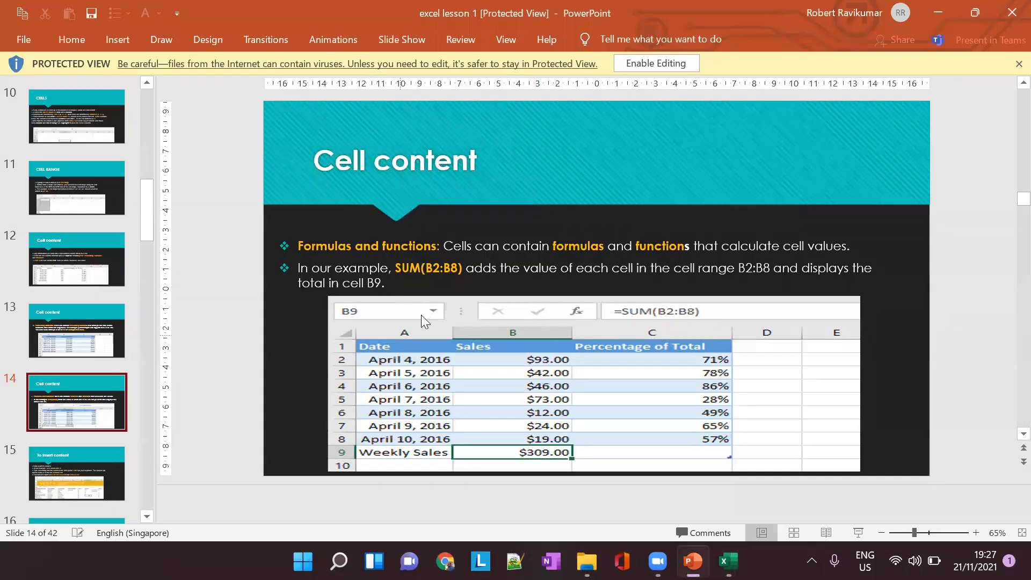
mouse_move(727, 561)
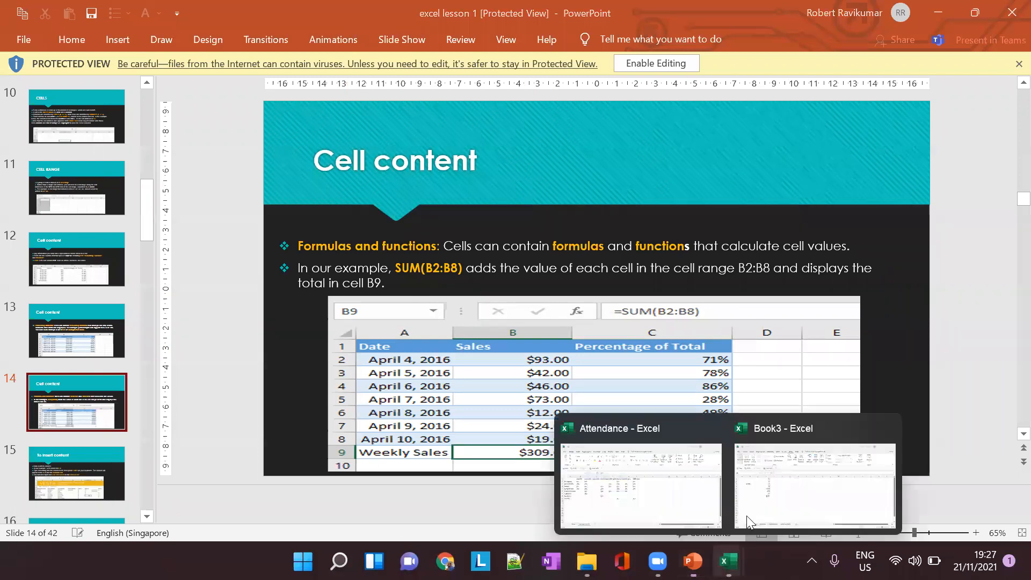
left_click(750, 497)
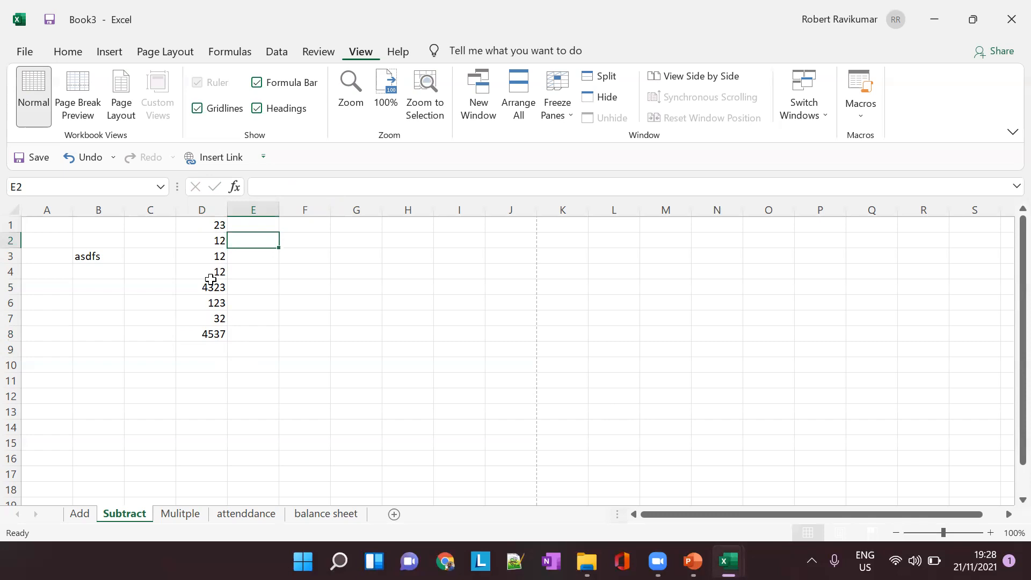
left_click(220, 328)
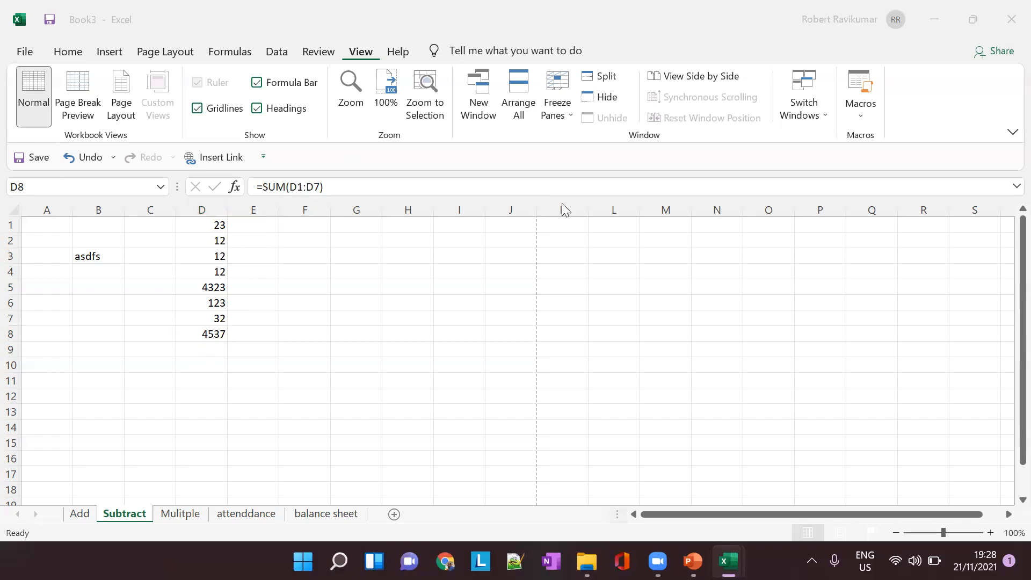
left_click(217, 260)
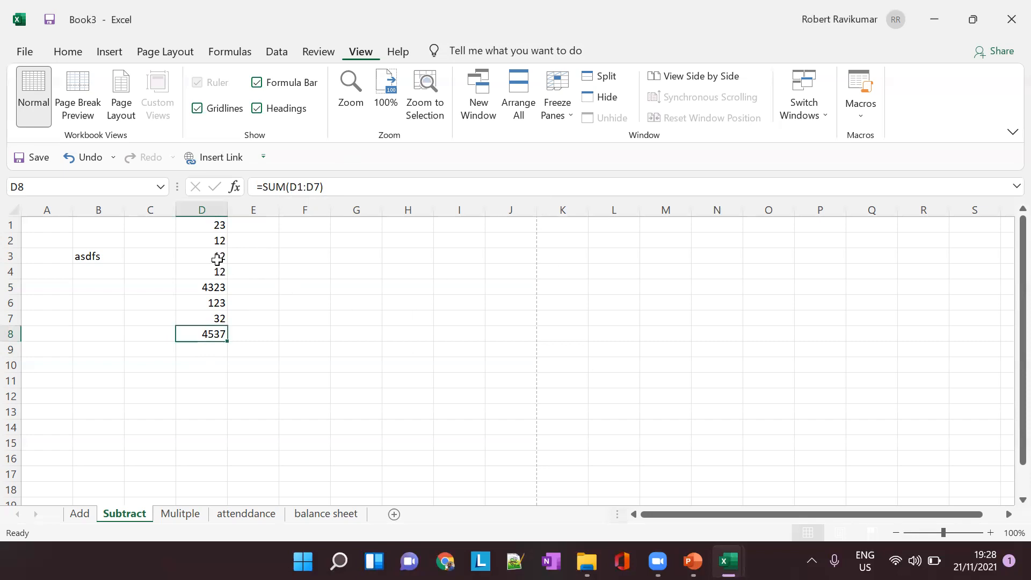
- View the second batch sheet of the Attendance workbook and switch back to the Cell content slide in PowerPoint
mouse_move(728, 561)
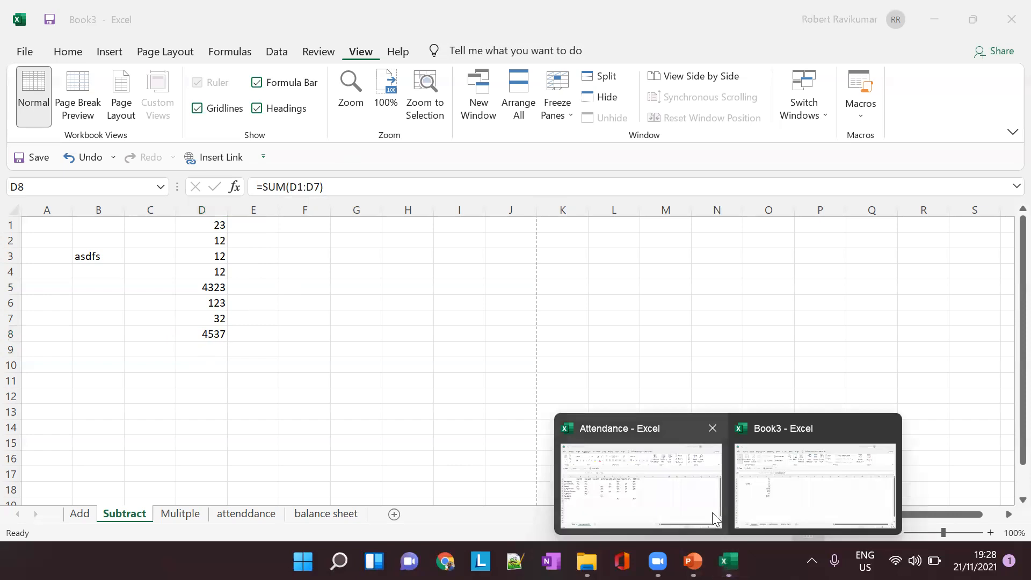
left_click(679, 488)
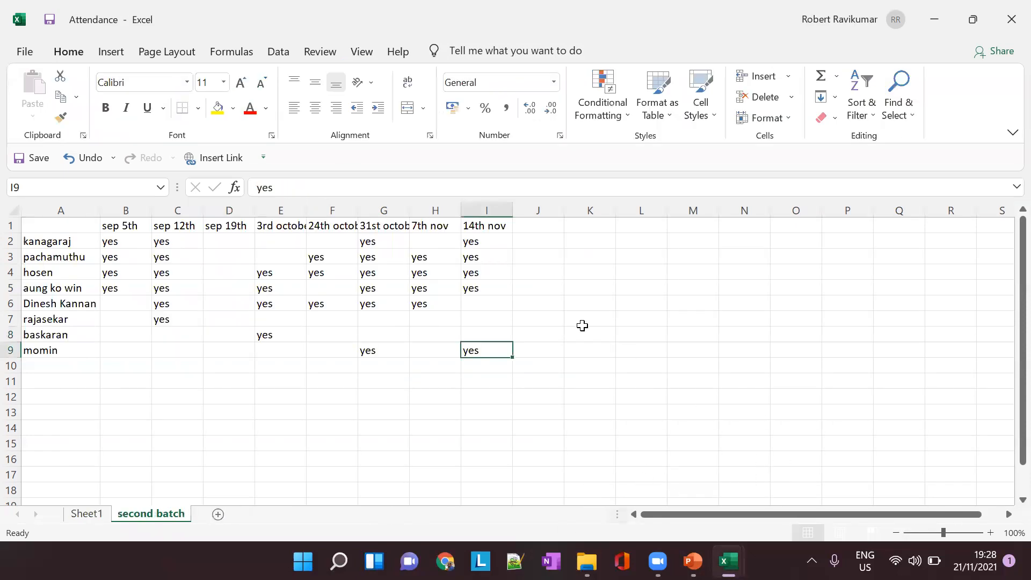
left_click(728, 561)
left_click(692, 561)
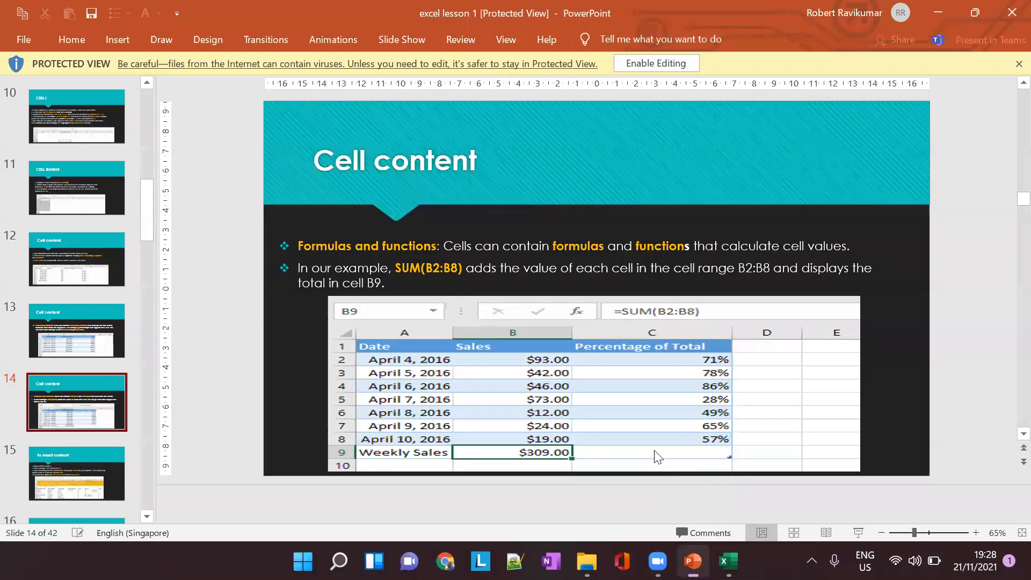
- Show the To insert content slide, glance at the Attendance workbook in Excel and return to the PowerPoint slide
scroll(22, 429, "down", 2)
left_click(41, 386)
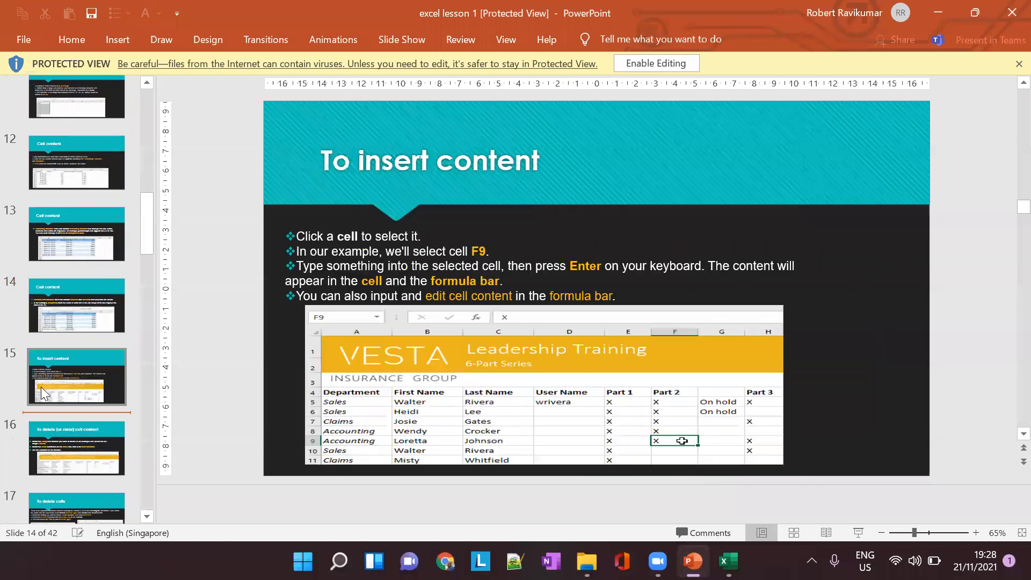
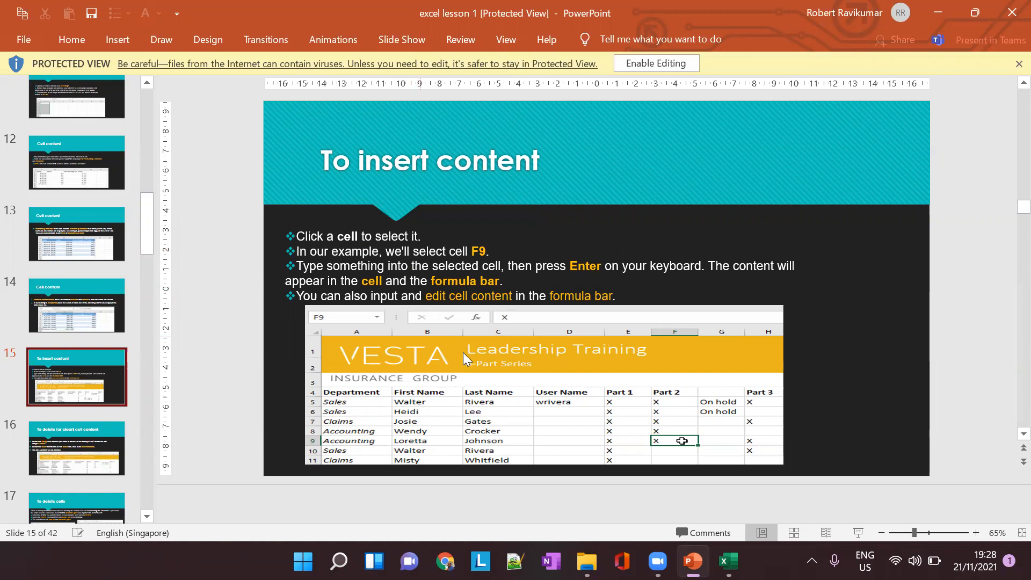
key("alt+Tab")
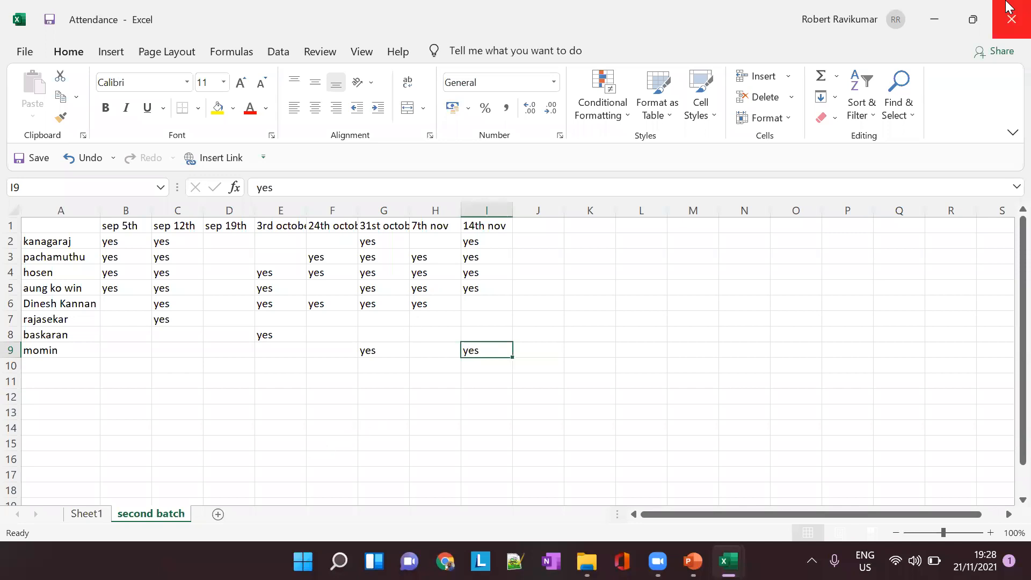
key("alt+Tab")
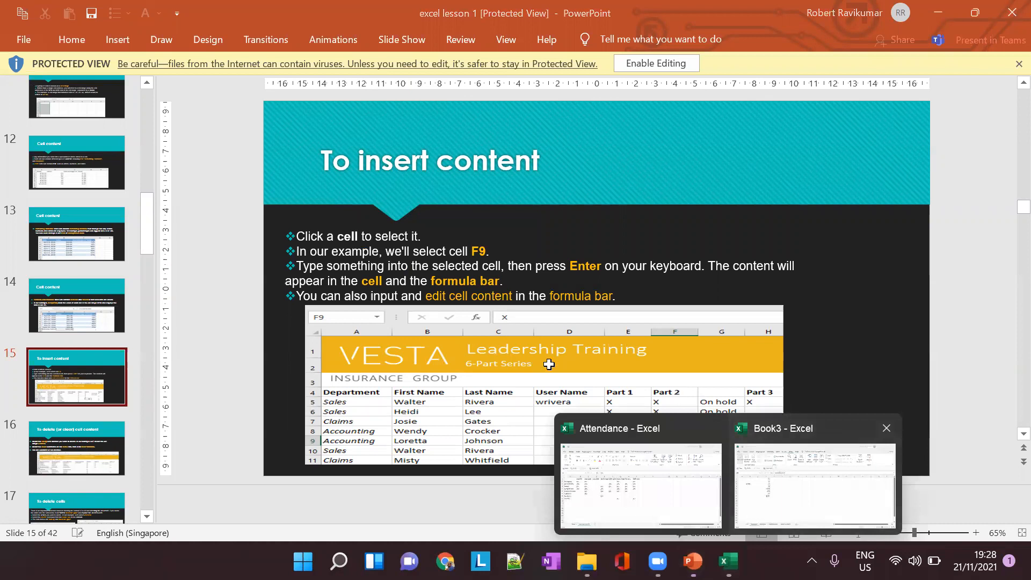
- Switch to the Book3 workbook in Excel and enter asdfasdf in F6 and asdf in F3 and F2
left_click(779, 483)
left_click(304, 300)
type("asdfasdf")
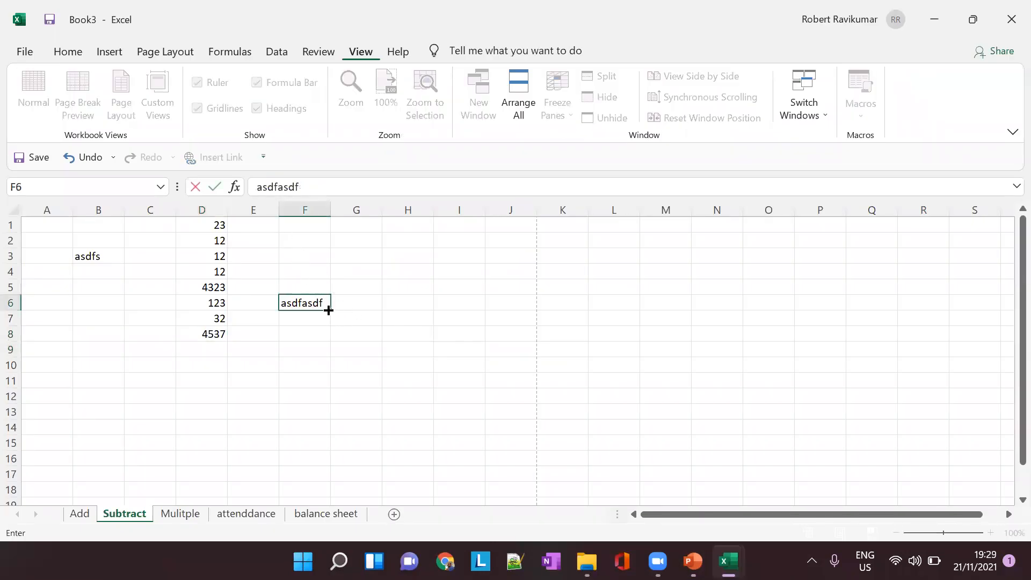
key("ctrl+Return")
left_click(301, 256)
type("asdf")
left_click(311, 238)
type("asdf")
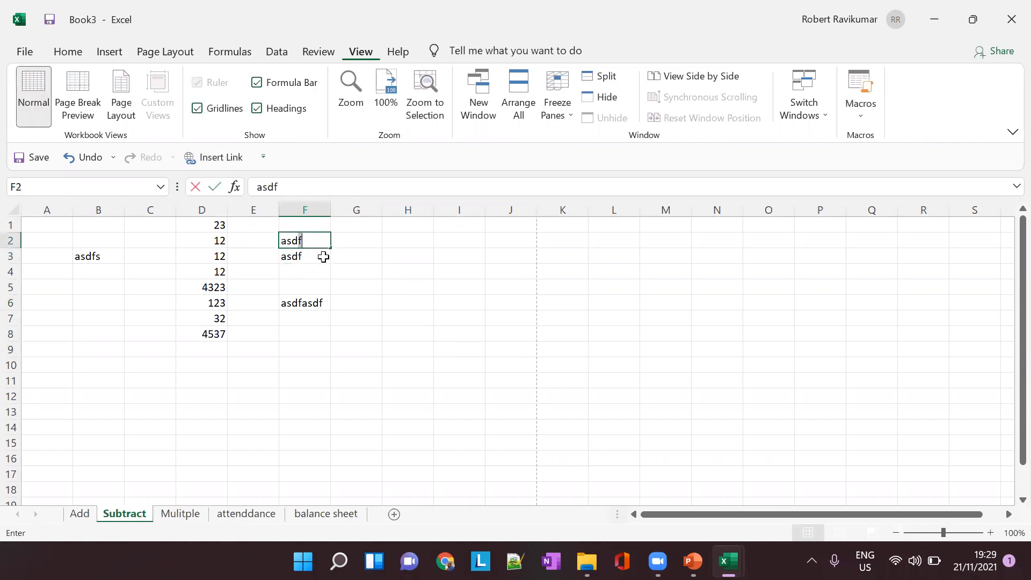
- Overwrite cell F6 with wqerwe, and replace that text with asdfalskdfj through the formula bar
left_click(314, 301)
type("wqerwe")
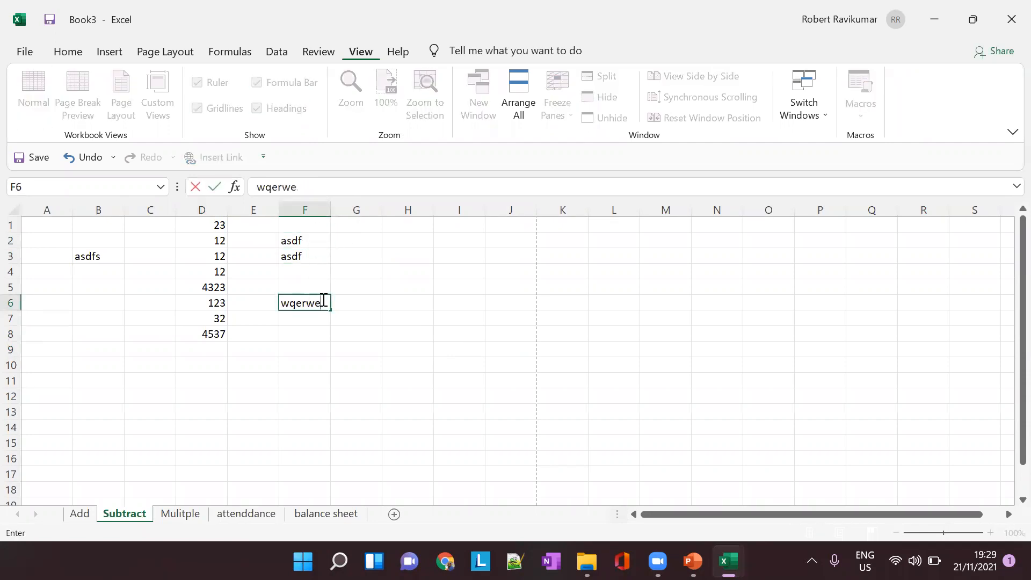
left_click_drag(304, 187, 144, 178)
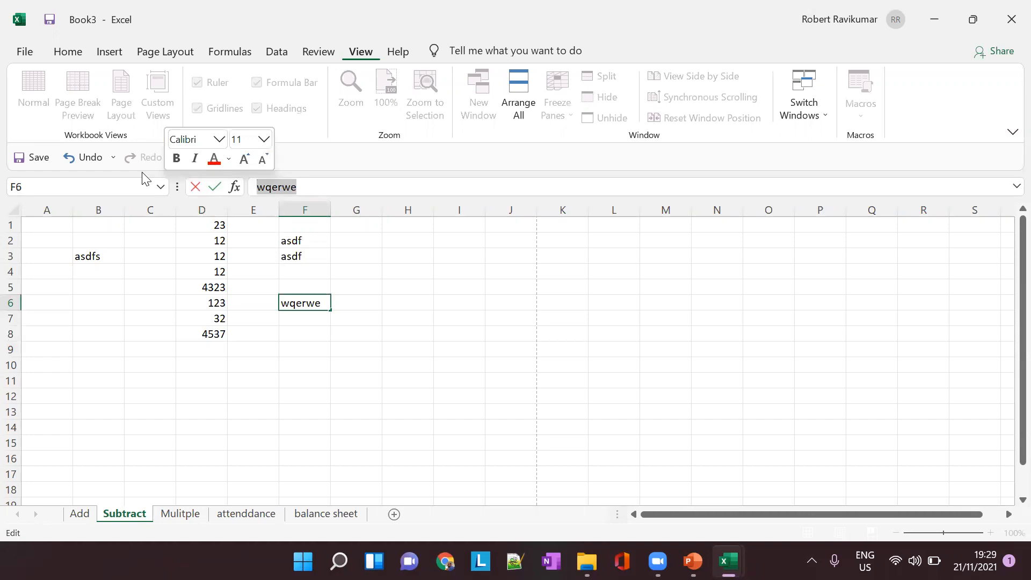
type("asdfalskdfj")
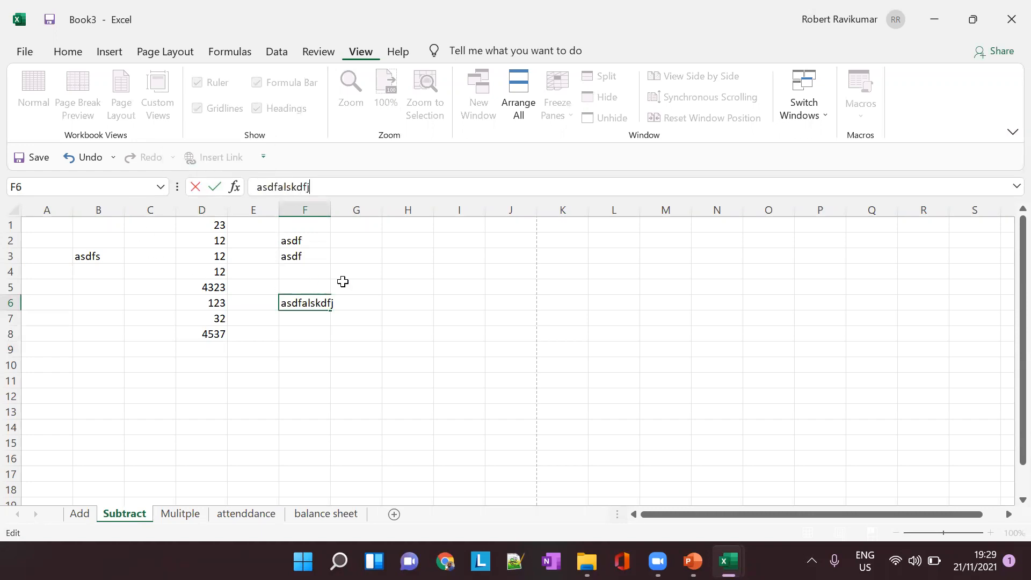
- Enter asdfasdf in cell G5 and edit it in the cell and the formula bar to read asdfasasadsaddf
left_click(366, 288)
type("asdfasdf")
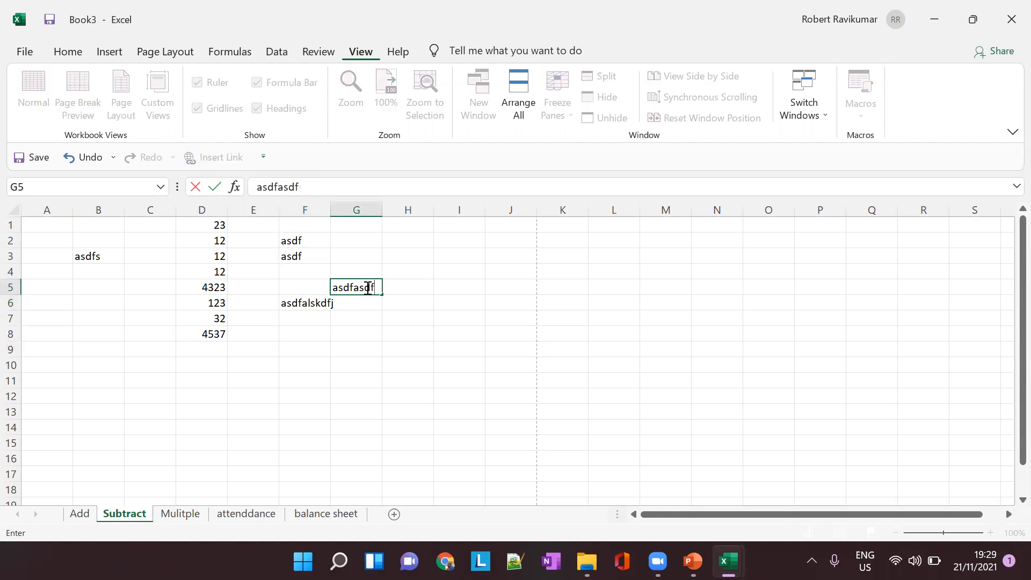
type("asd")
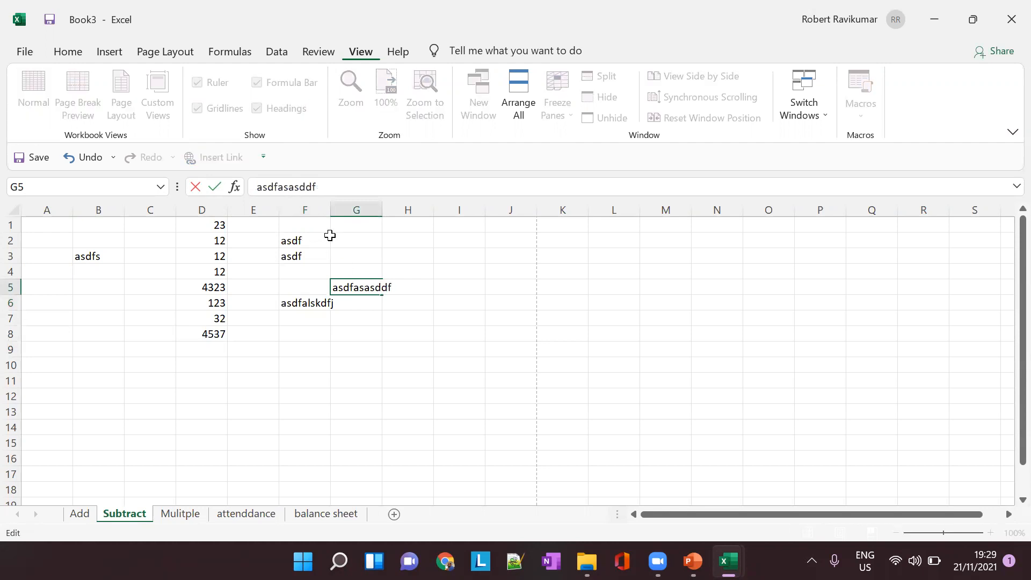
left_click(300, 194)
type("adsa")
- Review the To delete (or clear) cell content slide in PowerPoint and return to Book3 in Excel
key("alt+Tab")
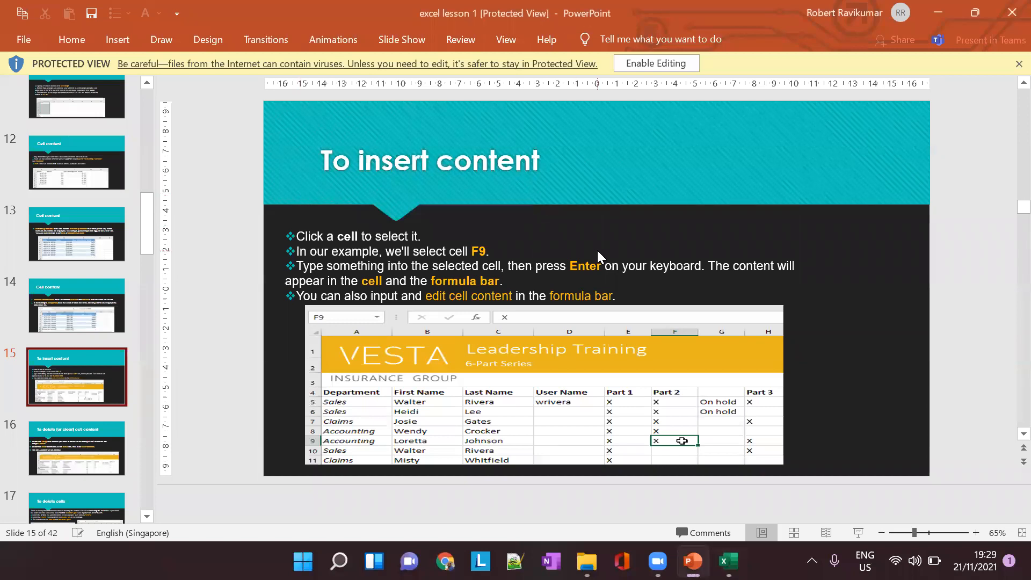
scroll(581, 440, "down", 1)
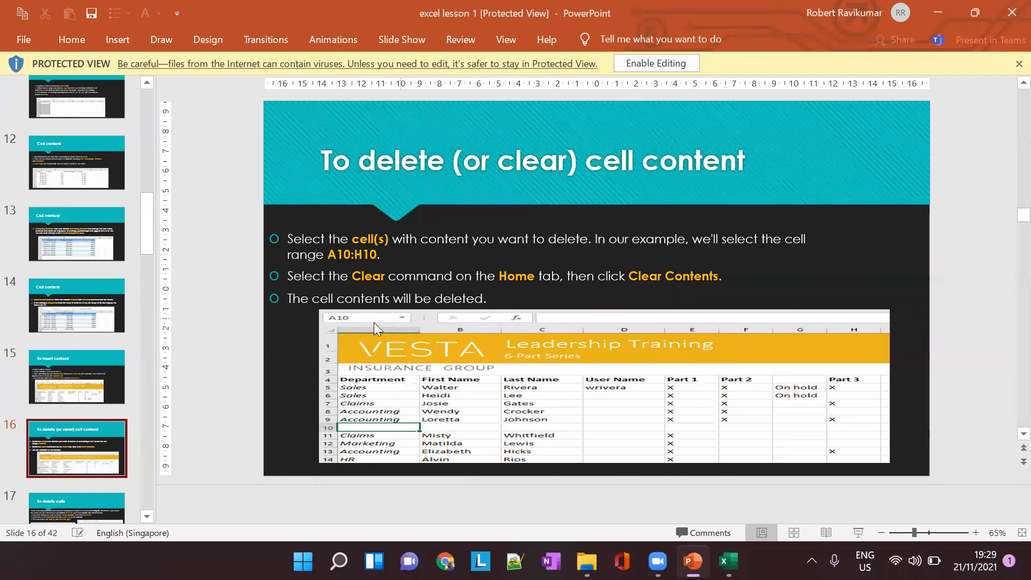
key("alt+Tab")
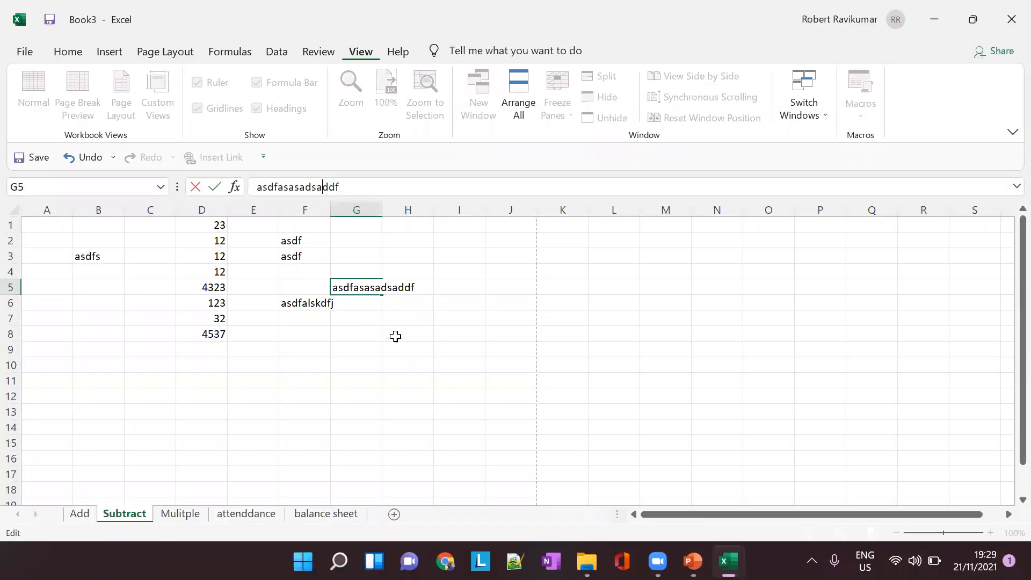
- Clear the contents of range A1:J10 on the Subtract sheet, rechecking the clearing instructions on the PowerPoint slide
left_click_drag(510, 365, 25, 205)
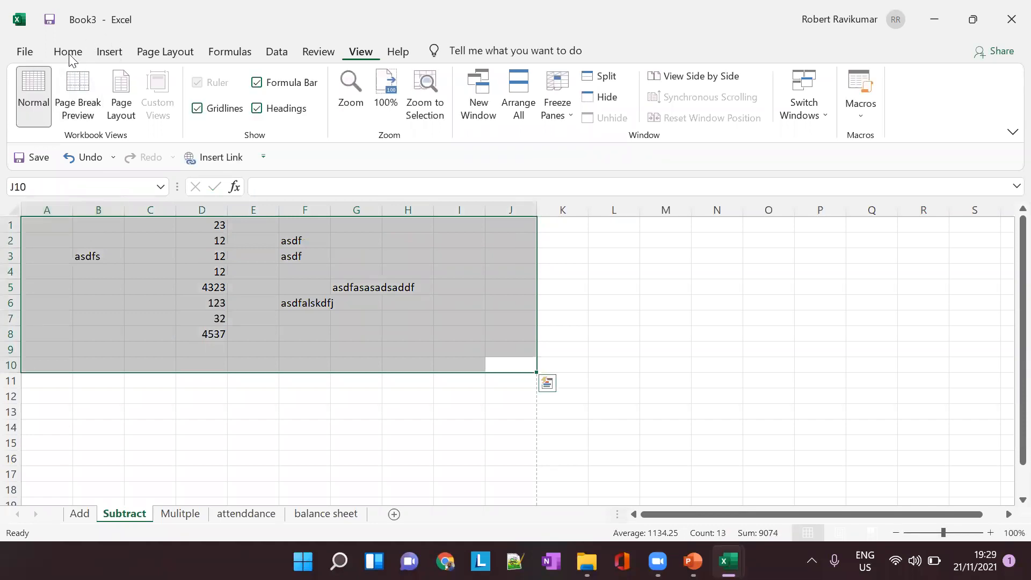
left_click(472, 350)
left_click_drag(527, 363, 10, 185)
left_click(78, 55)
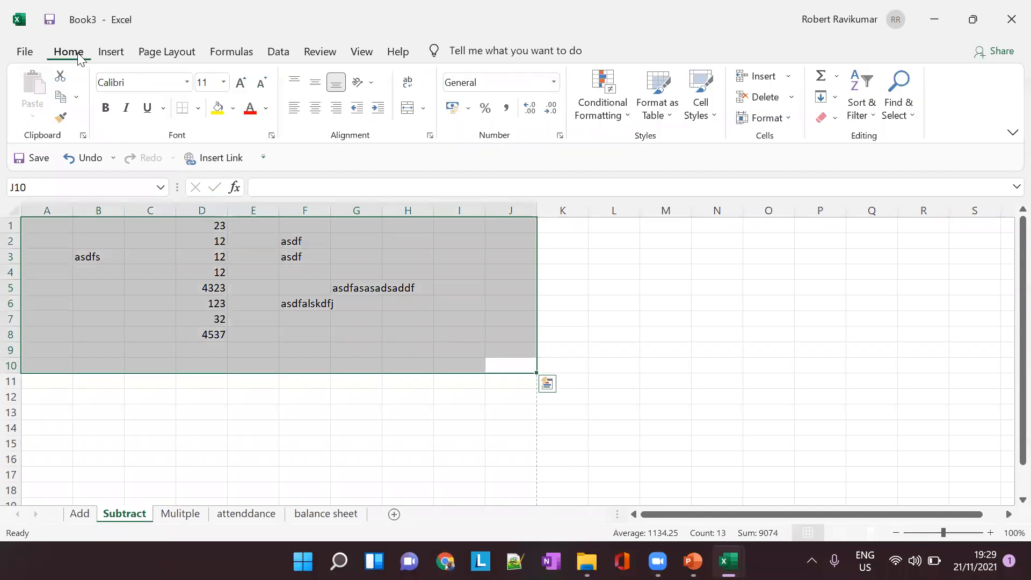
left_click(122, 50)
key("alt+Tab")
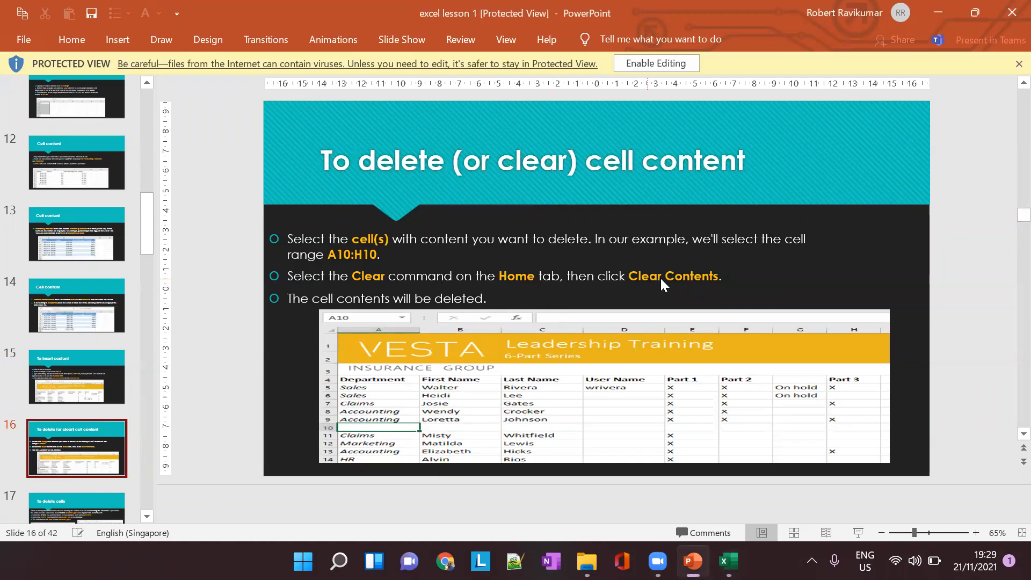
key("alt+Tab")
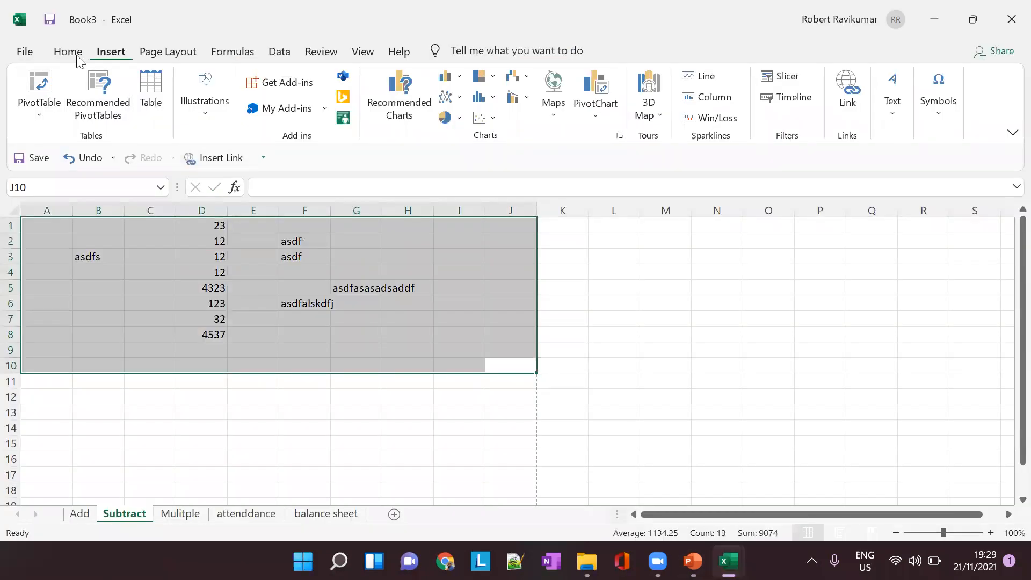
left_click(76, 55)
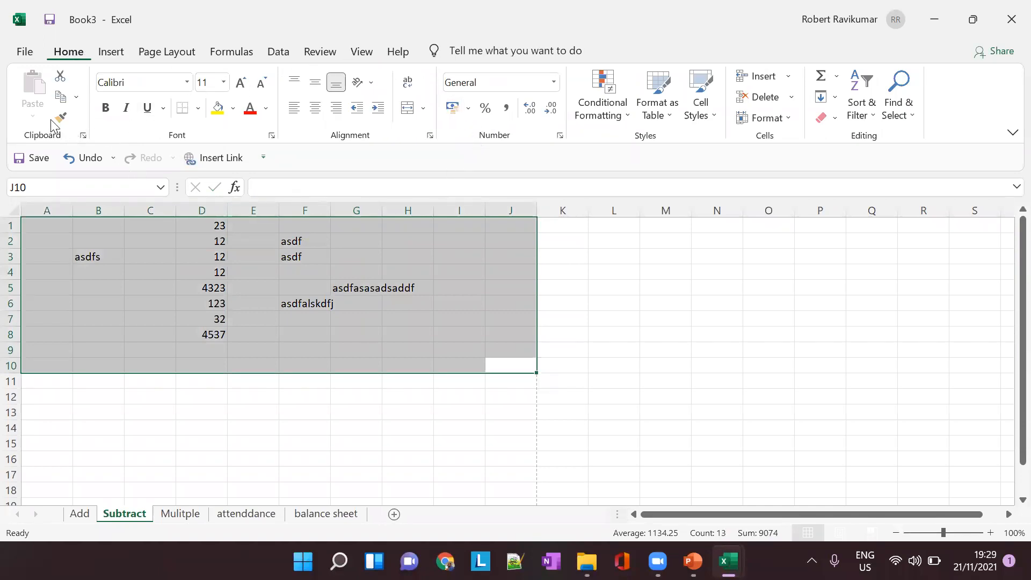
left_click(792, 99)
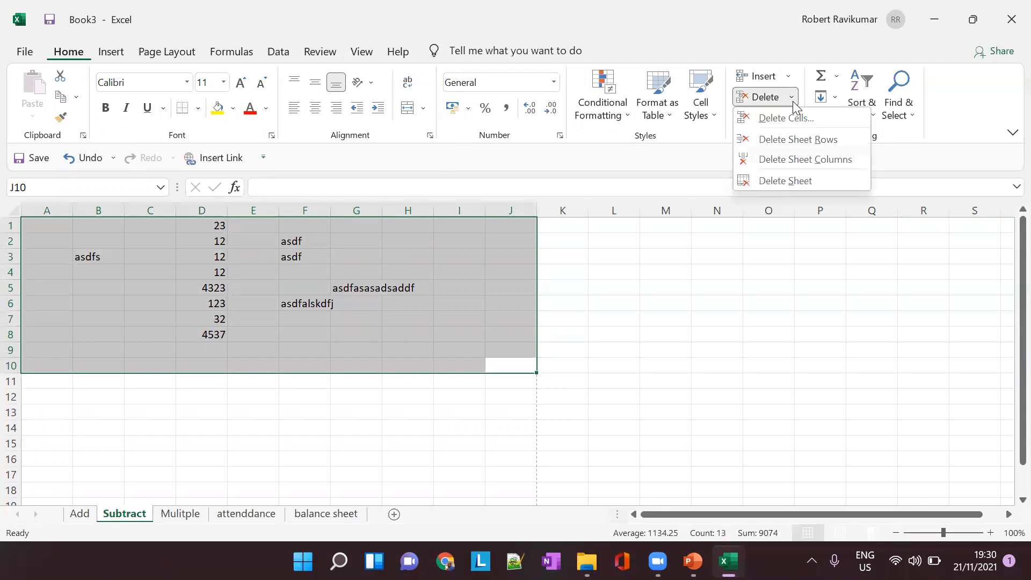
left_click(978, 86)
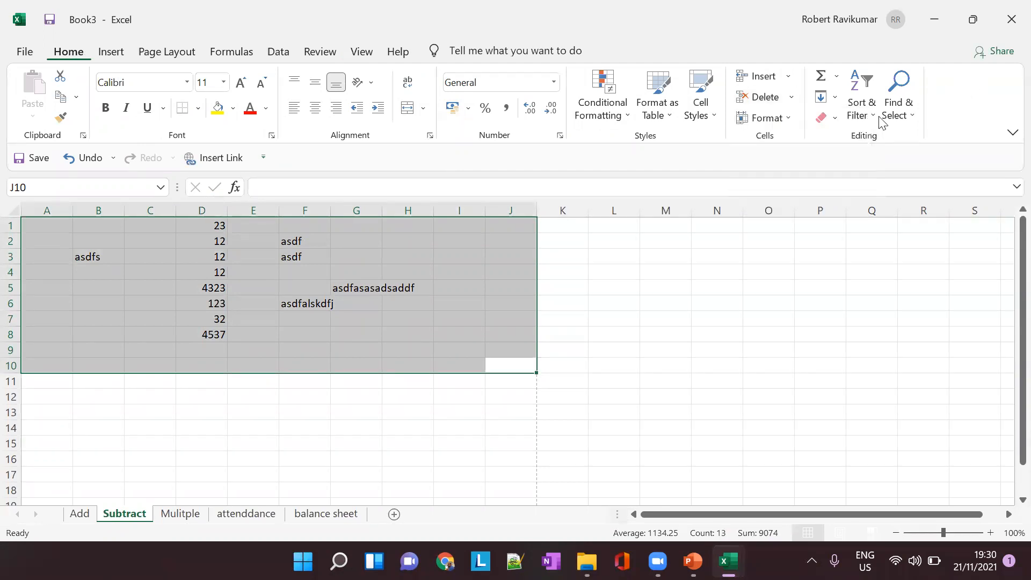
left_click(821, 119)
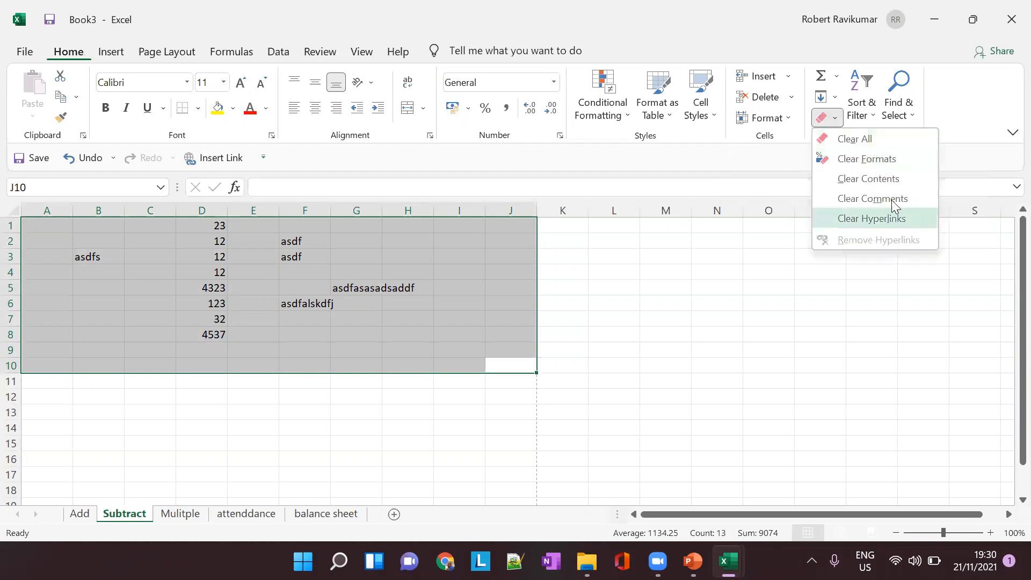
left_click(877, 177)
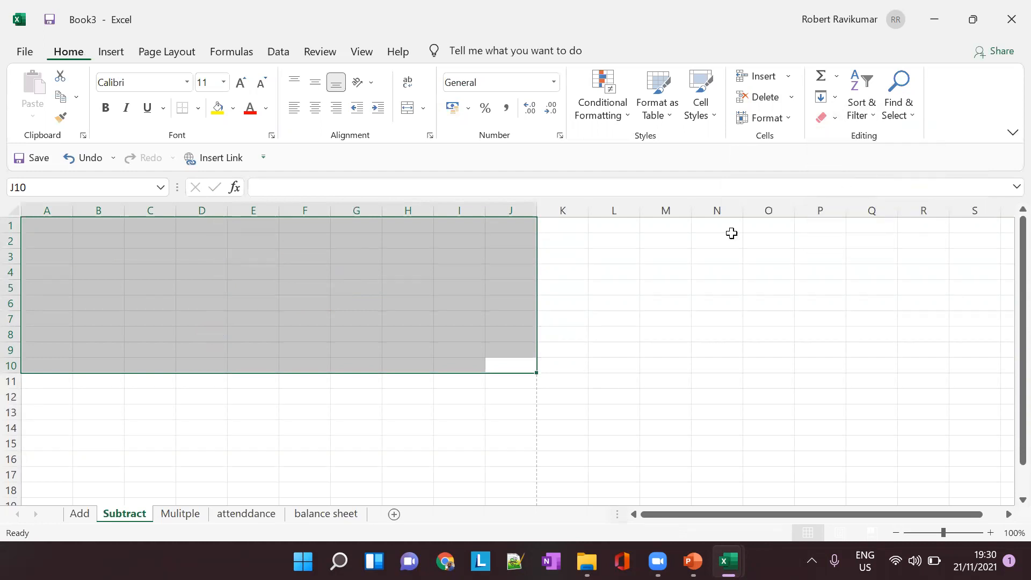
left_click(553, 349)
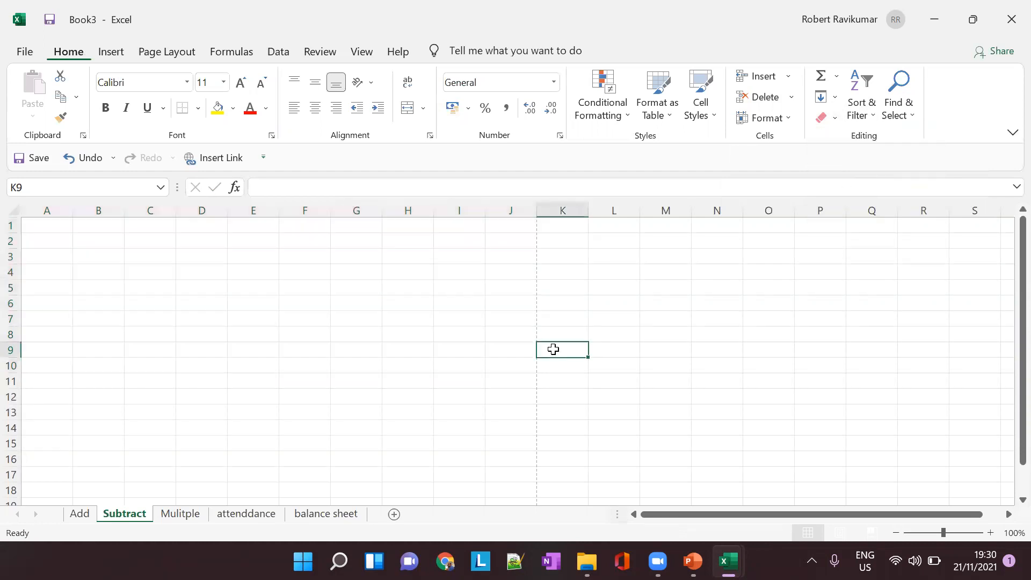
- Enter the sample text asfdasdf in cell D5 and asdfasdf in cells H7 and B4
left_click(180, 288)
type("asfdasdf")
left_click(397, 321)
type("asdfasdf")
left_click(157, 328)
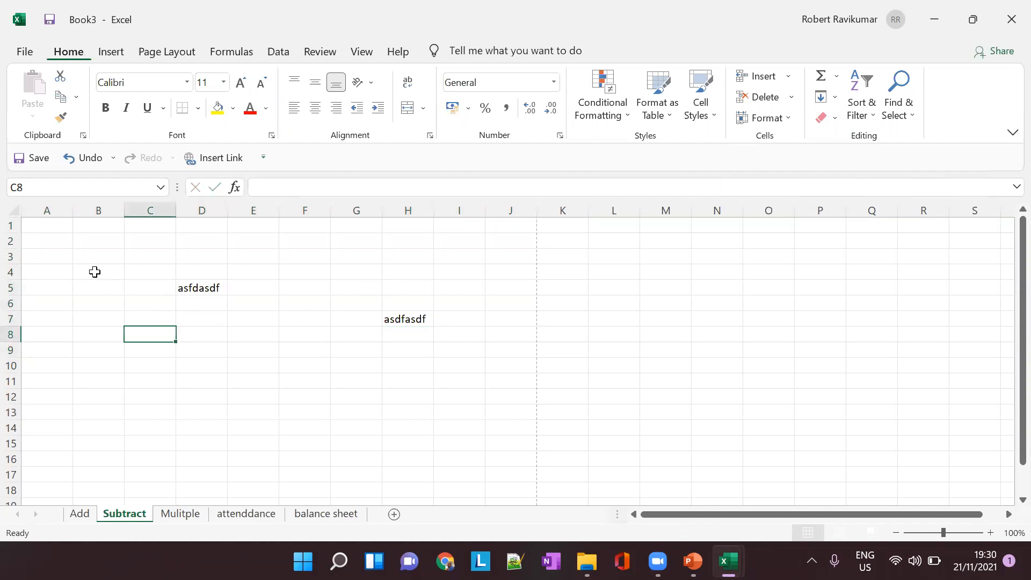
left_click(94, 272)
type("asdfasdf")
- Clear the contents of the range A2:J11 on the Subtract sheet
left_click_drag(58, 244, 524, 381)
right_click(236, 288)
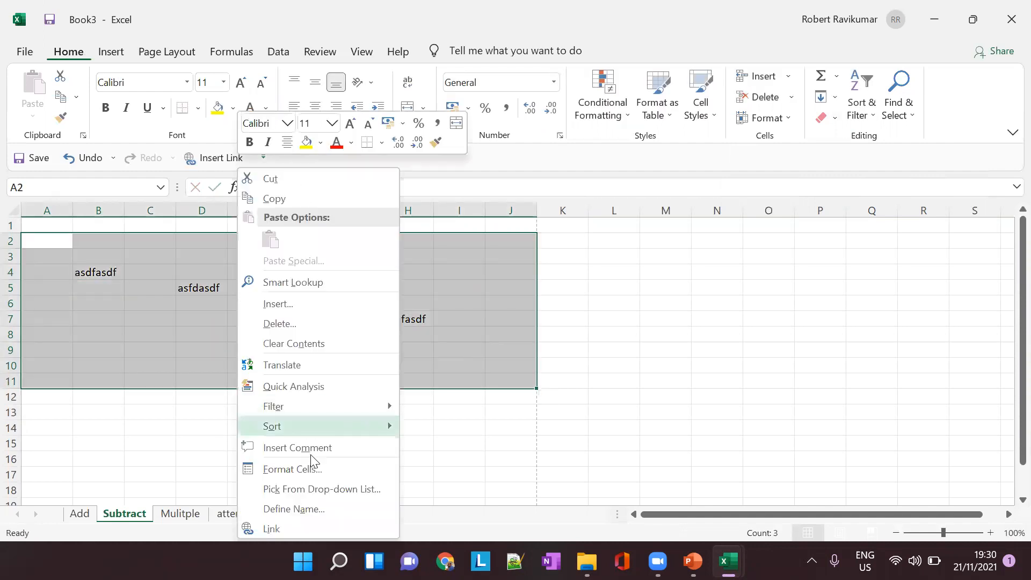
left_click(322, 343)
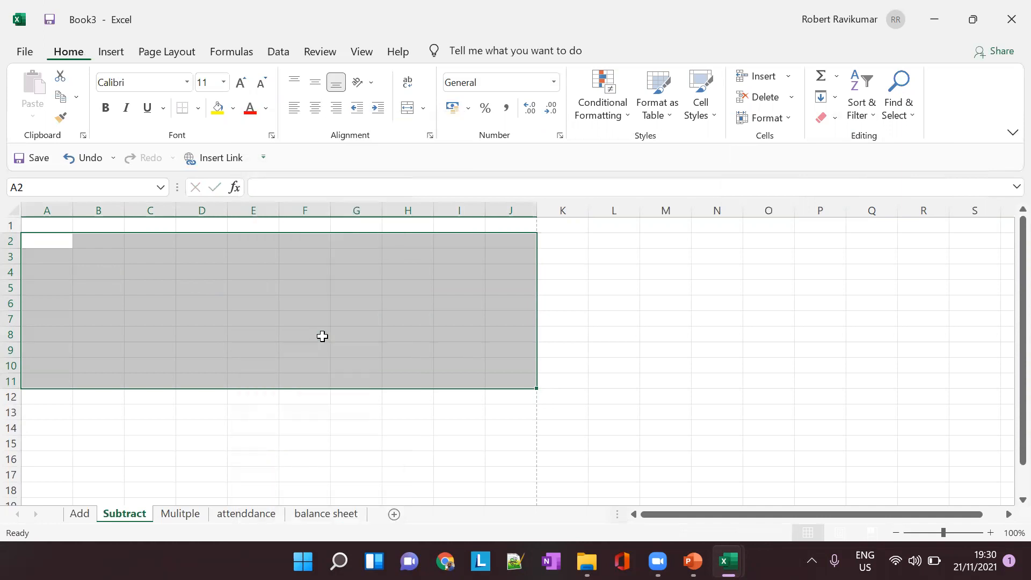
- Review the To delete cells slide in PowerPoint and return to Book3 in Excel
key("alt+Tab")
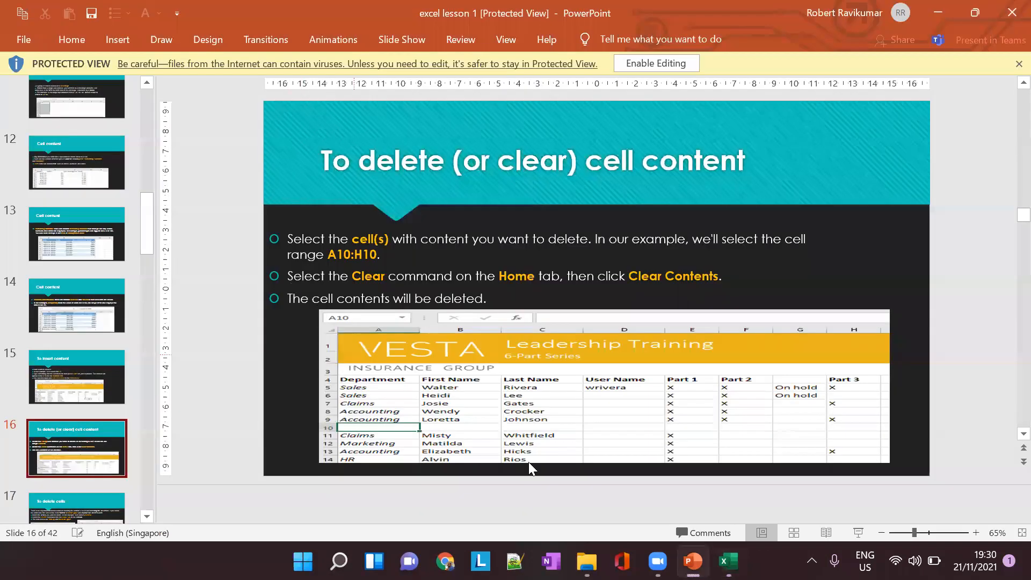
scroll(44, 456, "down", 3)
left_click(42, 435)
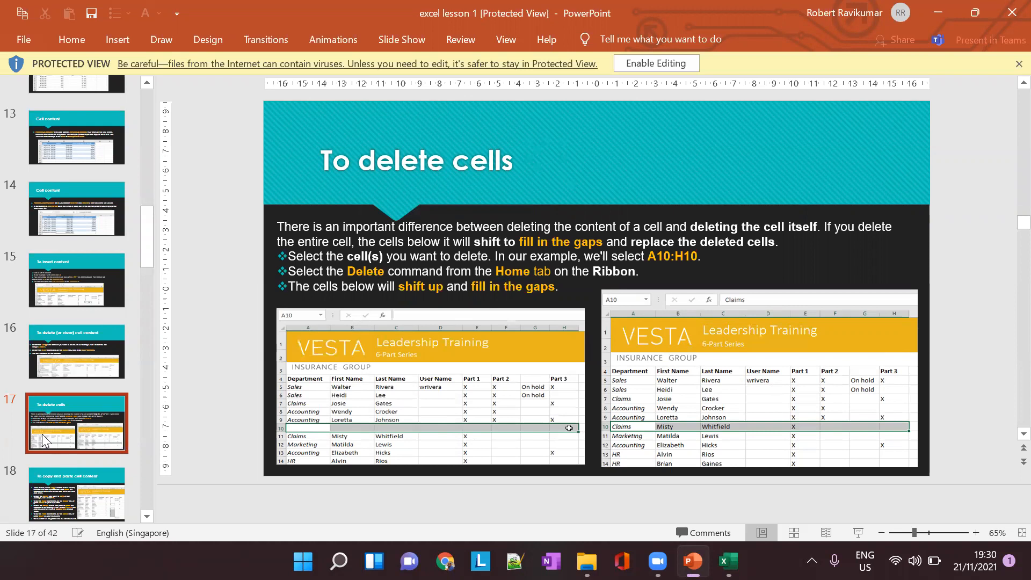
key("alt+Tab")
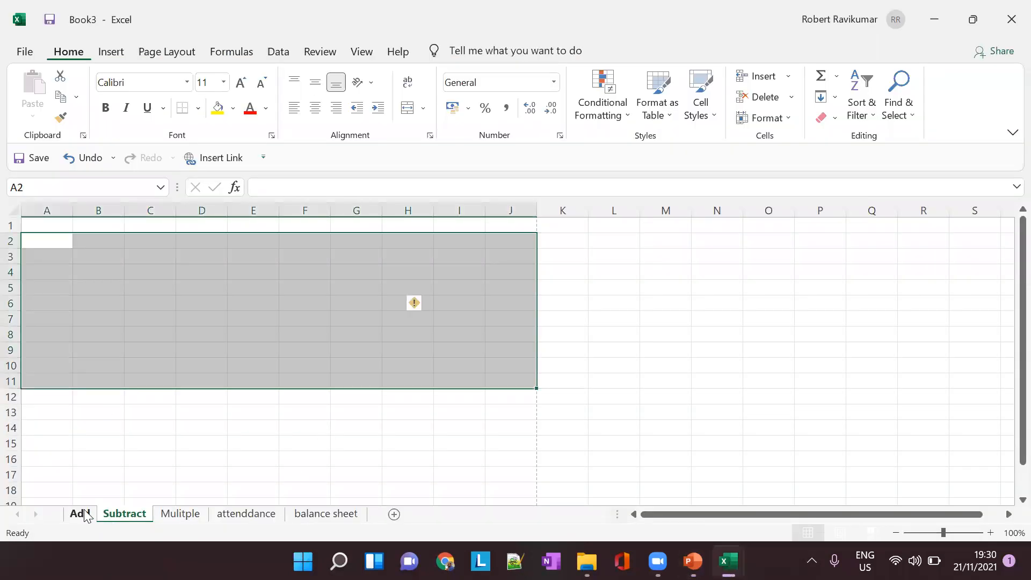
- Open the Add sheet and delete the formula in cell F6 below the Salary column
left_click(80, 514)
left_click(266, 255)
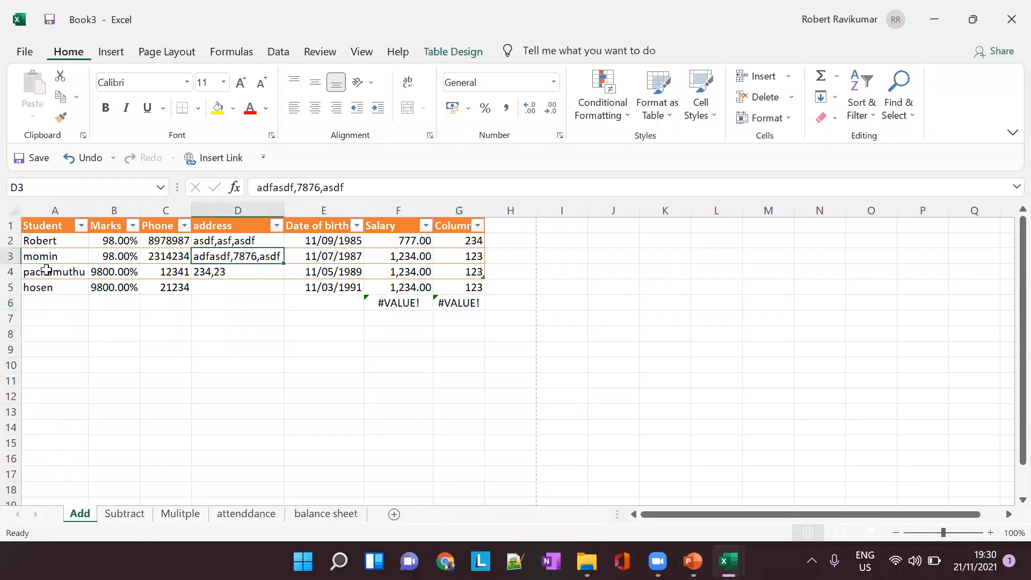
left_click_drag(23, 269, 263, 259)
left_click(241, 260)
left_click(511, 250)
left_click_drag(396, 301, 481, 305)
key("BackSpace")
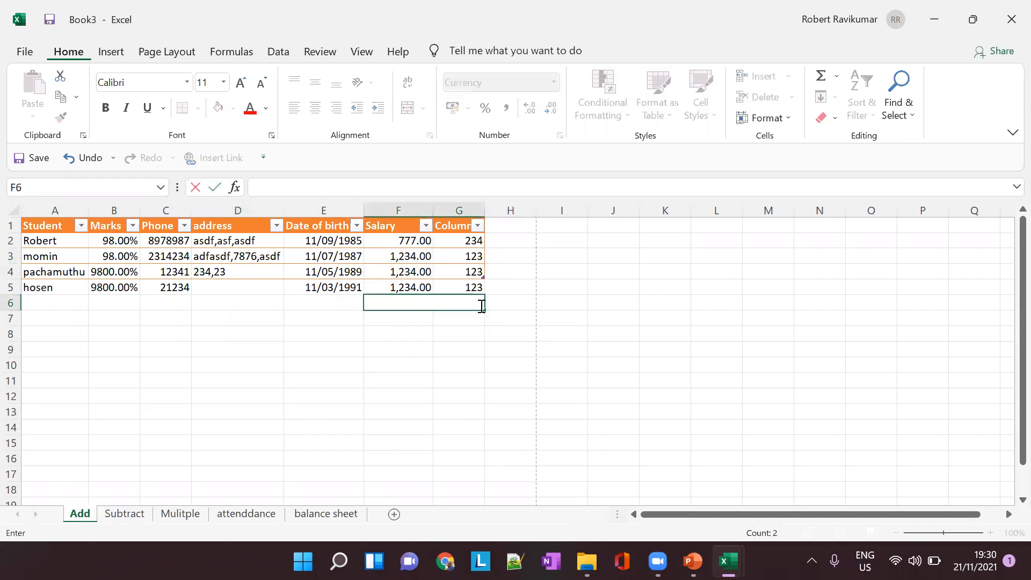
- Clear the contents of the student record in A3:G3 of the table on the Add sheet
left_click(48, 257)
left_click_drag(234, 261, 443, 262)
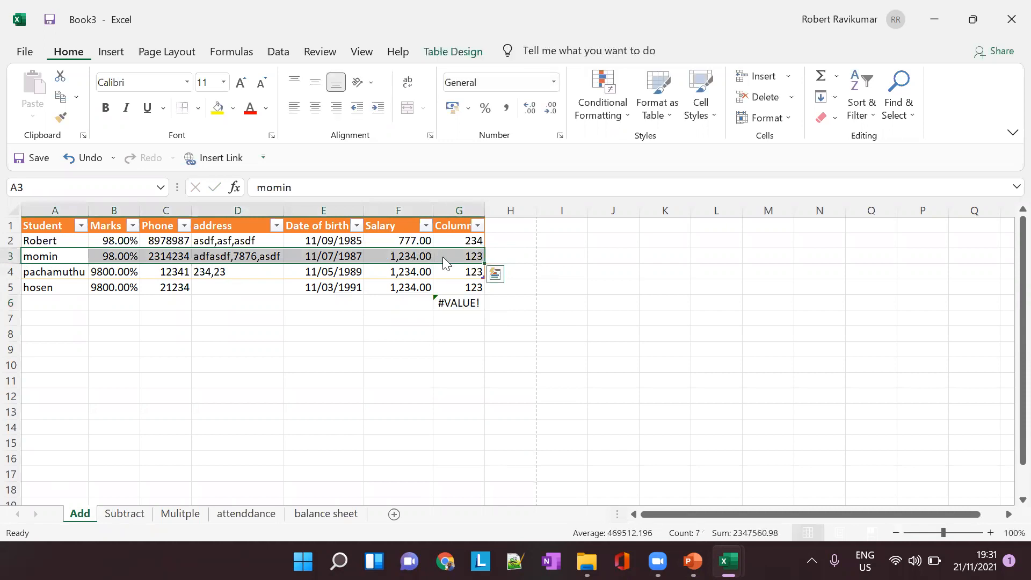
right_click(442, 256)
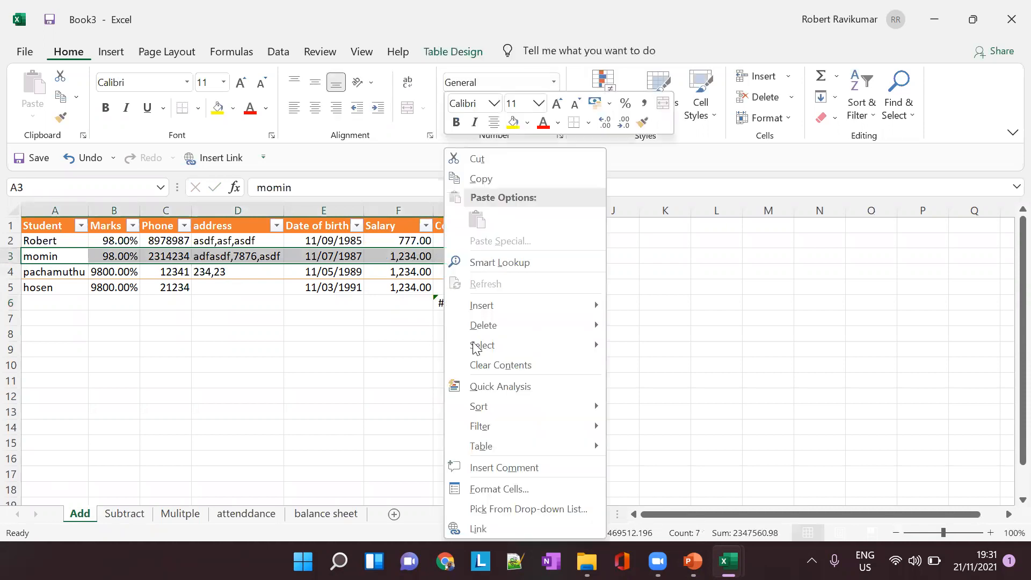
left_click(505, 371)
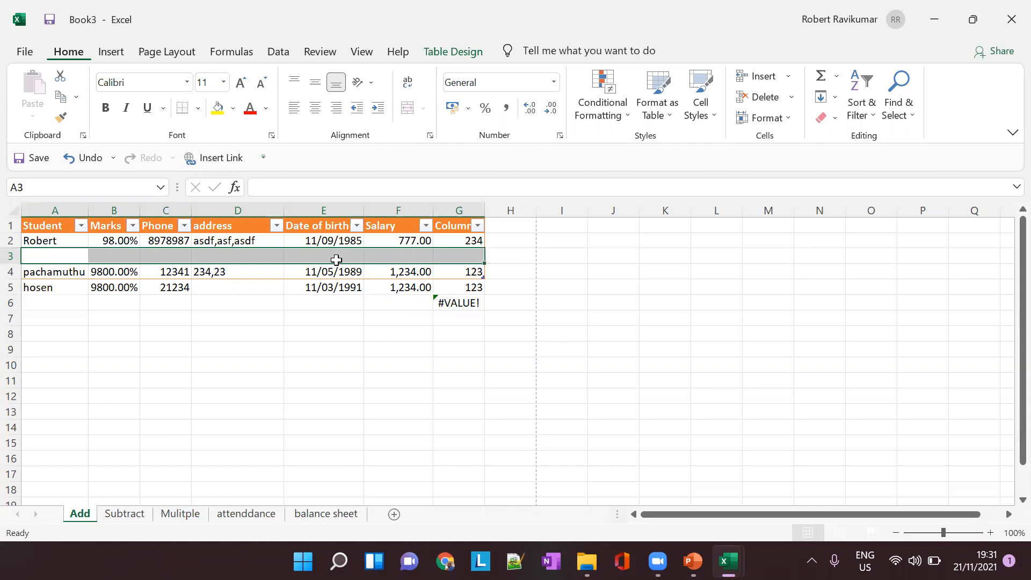
- Undo the last clearing of the student record in A3:G3 on the Add sheet
key("ctrl+z")
left_click(544, 268)
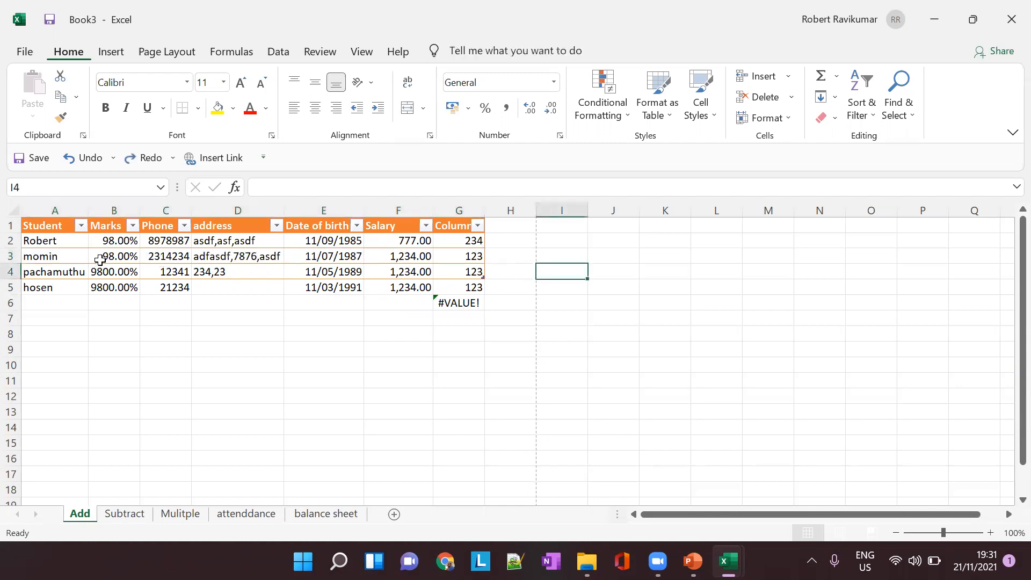
- Delete the table cells A3:G3 twice with Delete Cells, undoing the deletion each time
left_click_drag(38, 258, 472, 256)
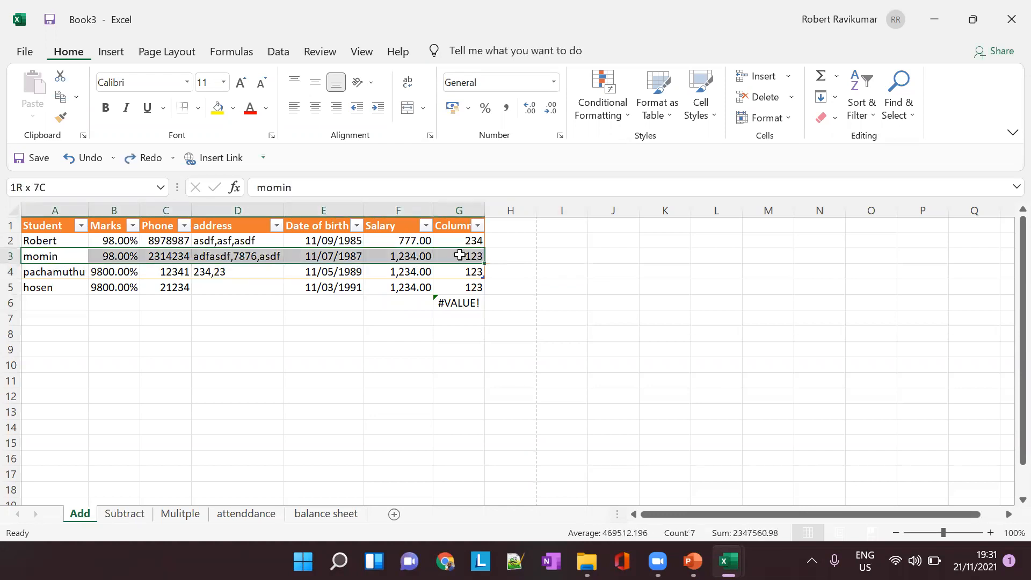
left_click(791, 99)
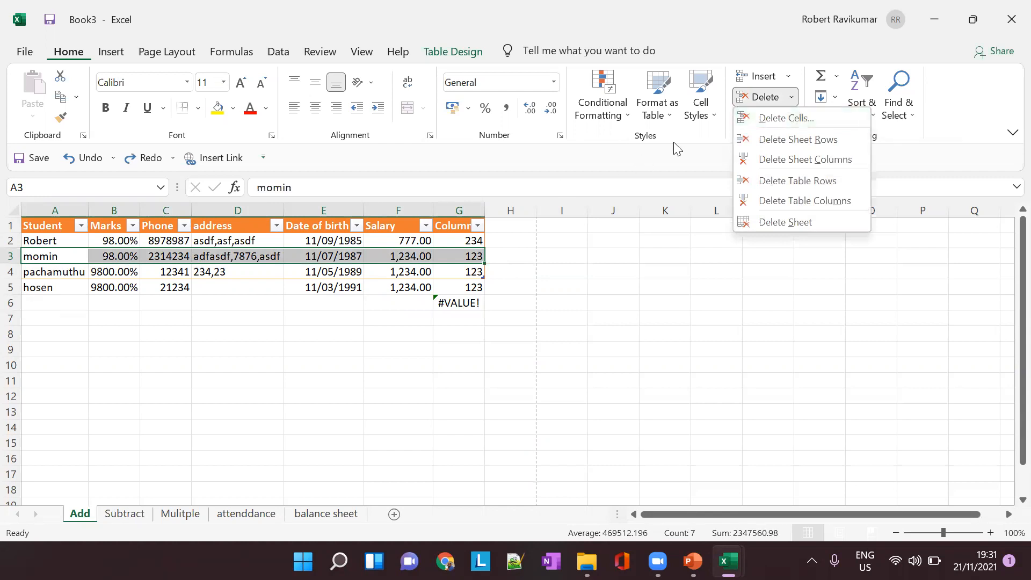
left_click(791, 120)
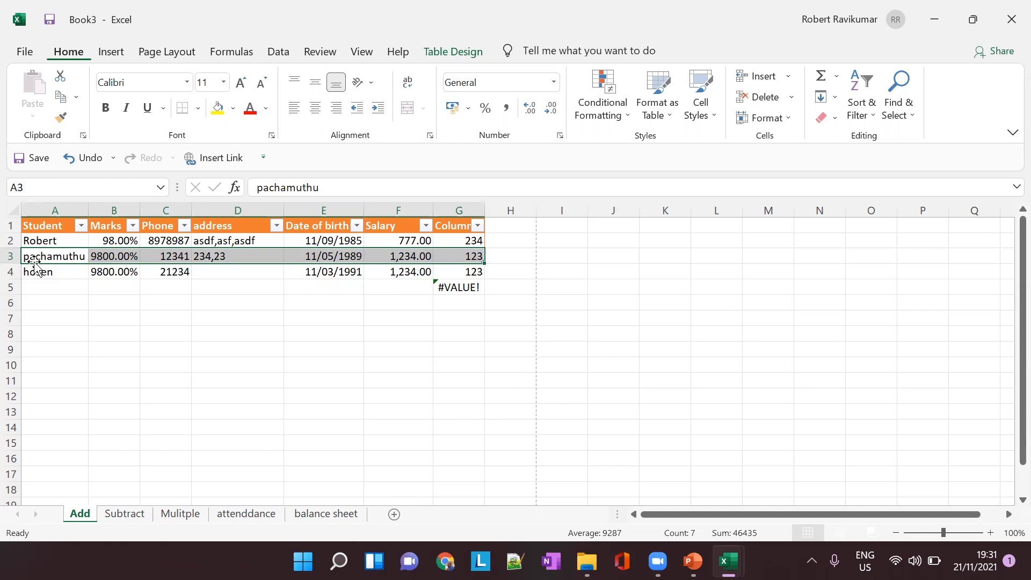
key("ctrl+z")
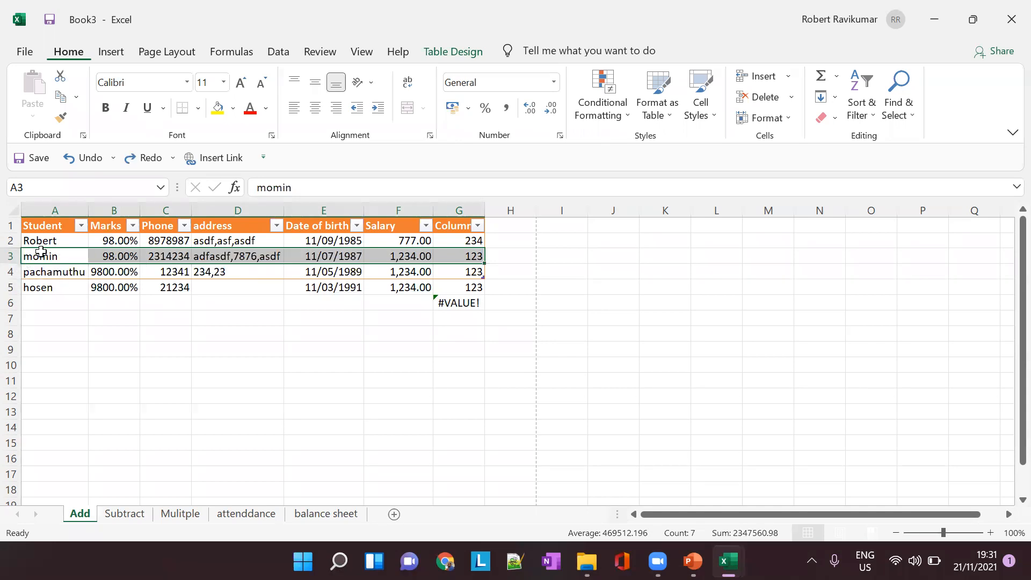
left_click(792, 98)
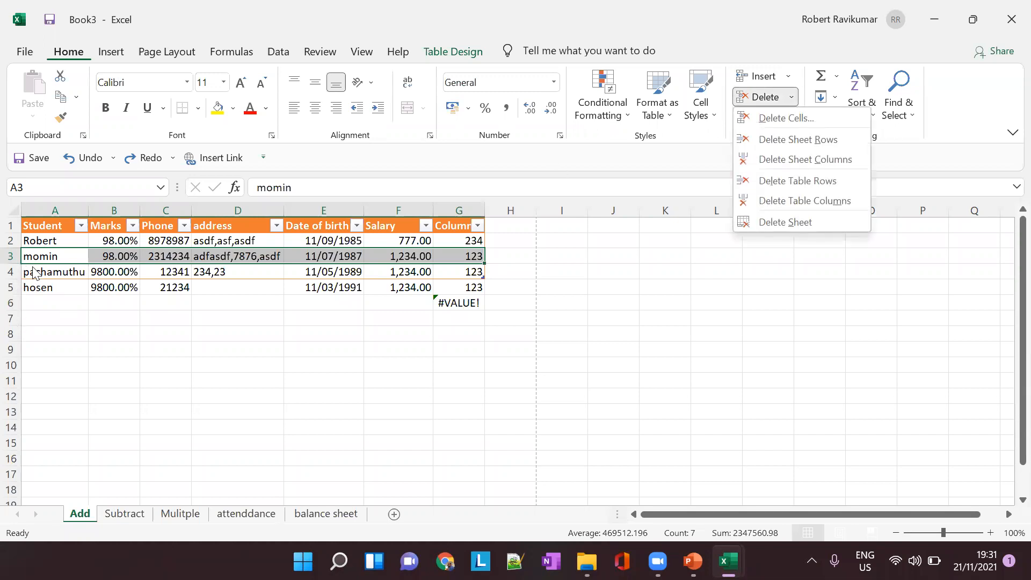
left_click(792, 120)
key("ctrl+z")
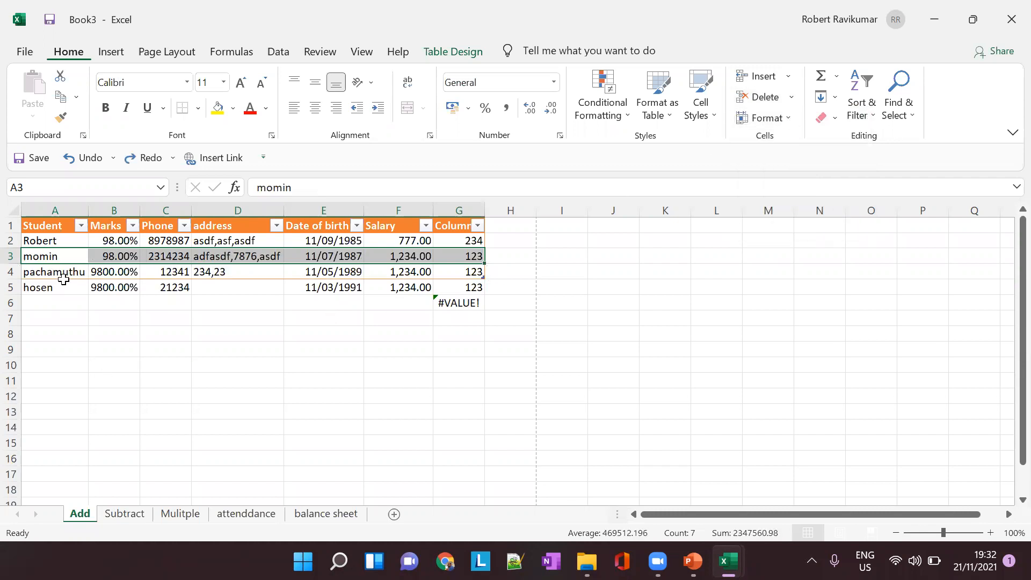
- Clear the contents of A3:G3 in the table with the Clear Contents command
right_click(61, 258)
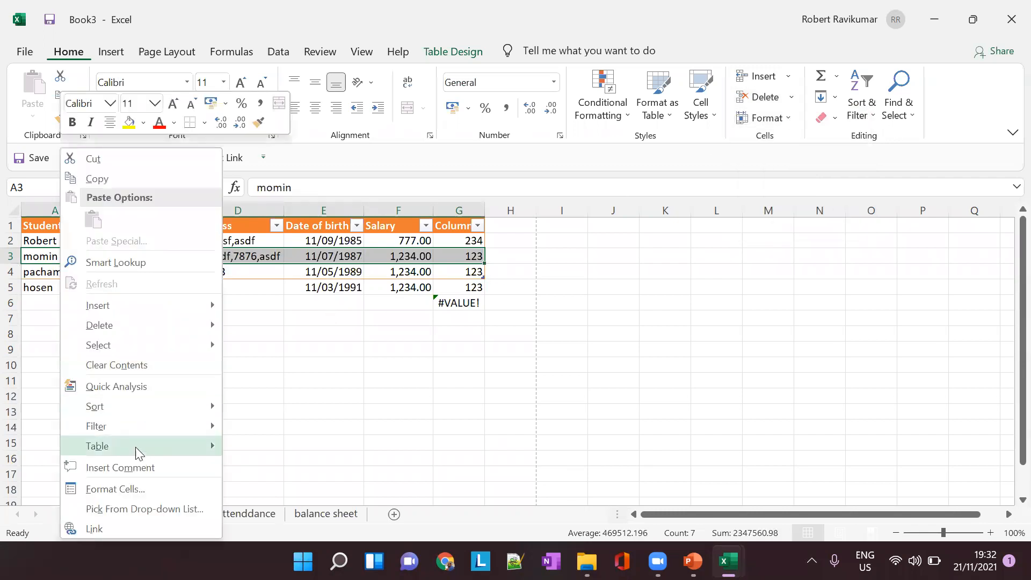
left_click(175, 363)
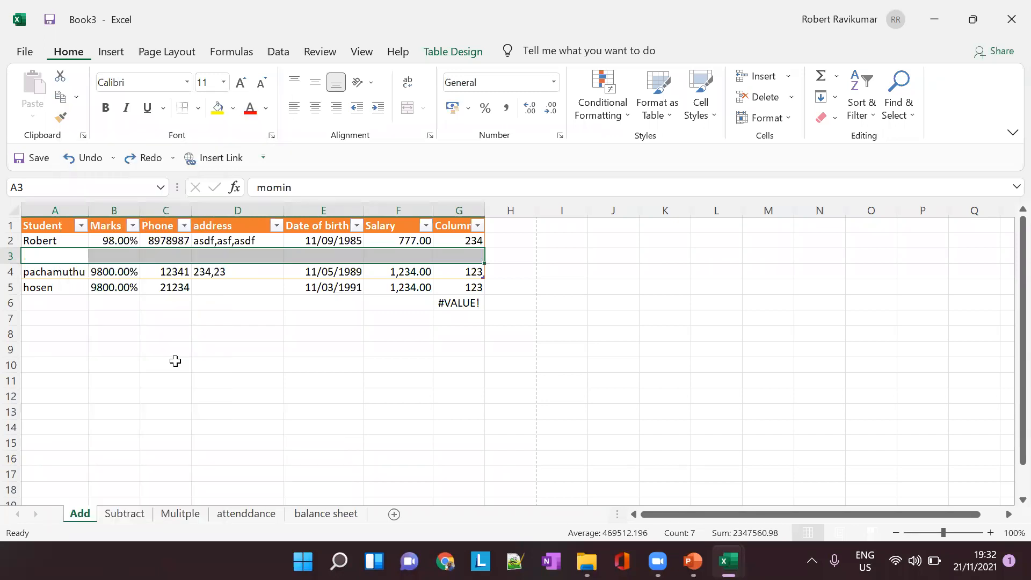
left_click_drag(482, 330, 478, 320)
- Review slide 18, To copy and paste cell content, in PowerPoint and return to Book3 in Excel
key("alt+Tab")
key("alt+Tab")
key("alt+Tab")
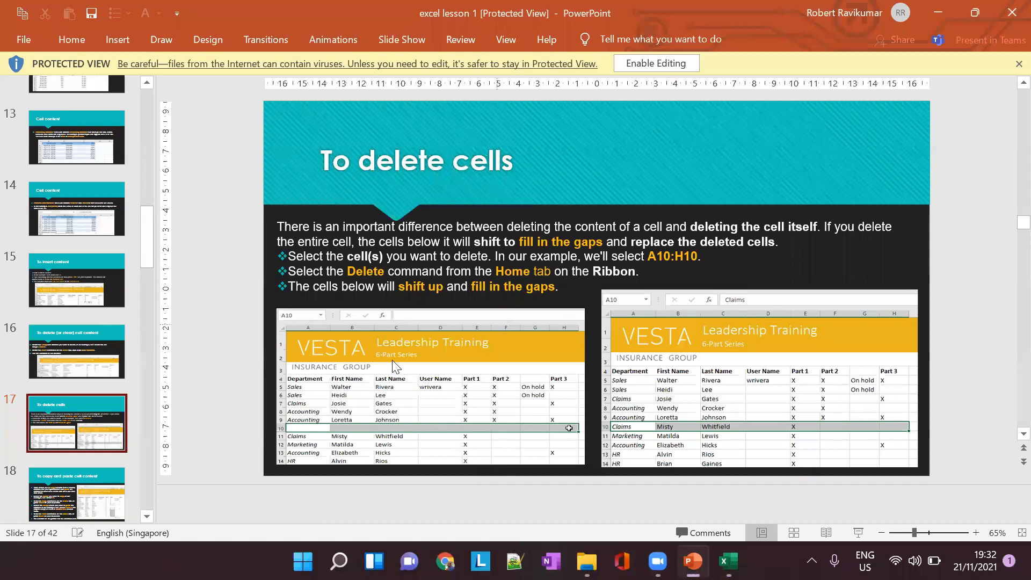
scroll(87, 446, "down", 2)
left_click(59, 359)
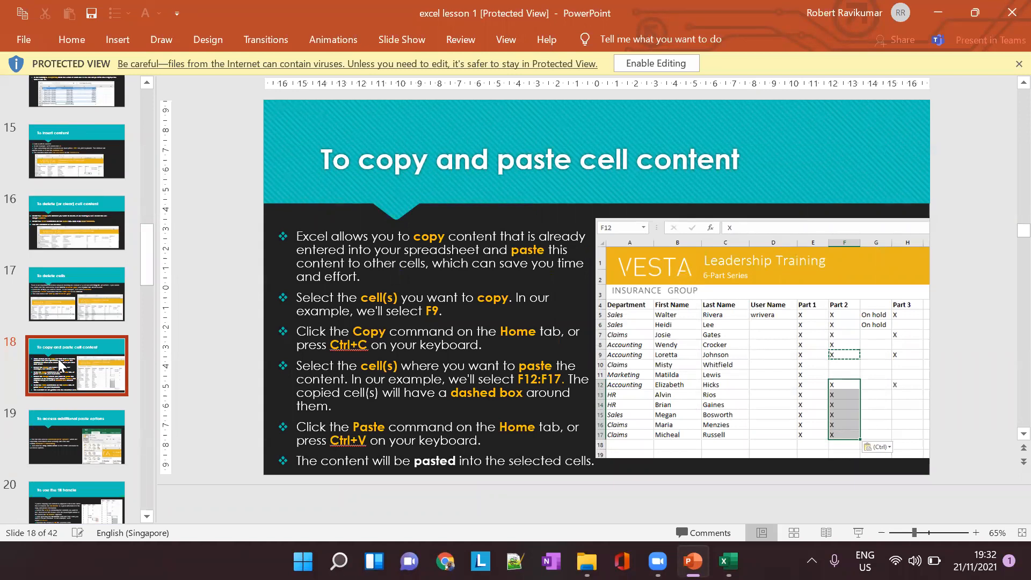
key("alt+Tab")
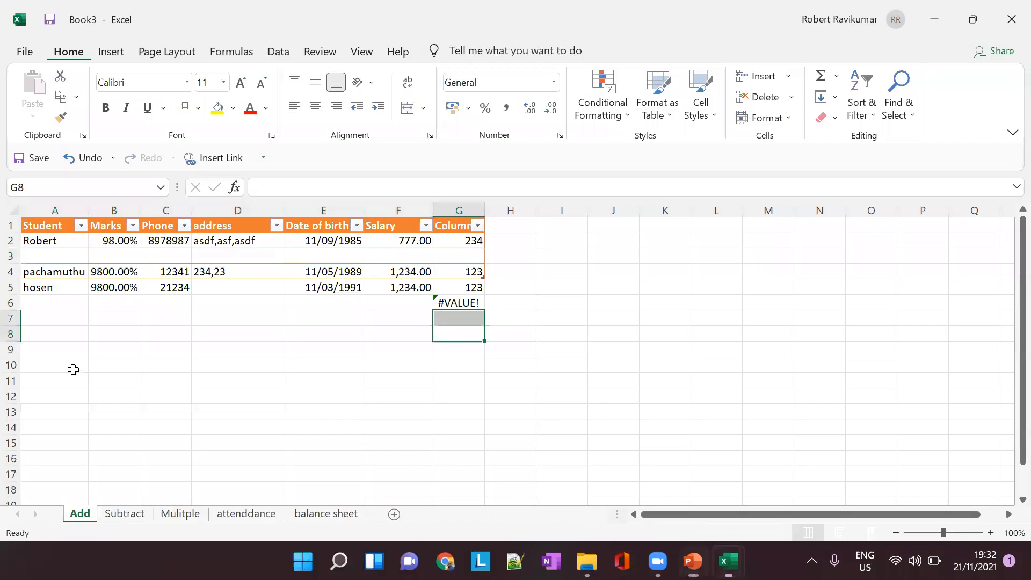
- Undo the Clear Contents operation on the third row of the student table
key("ctrl+z")
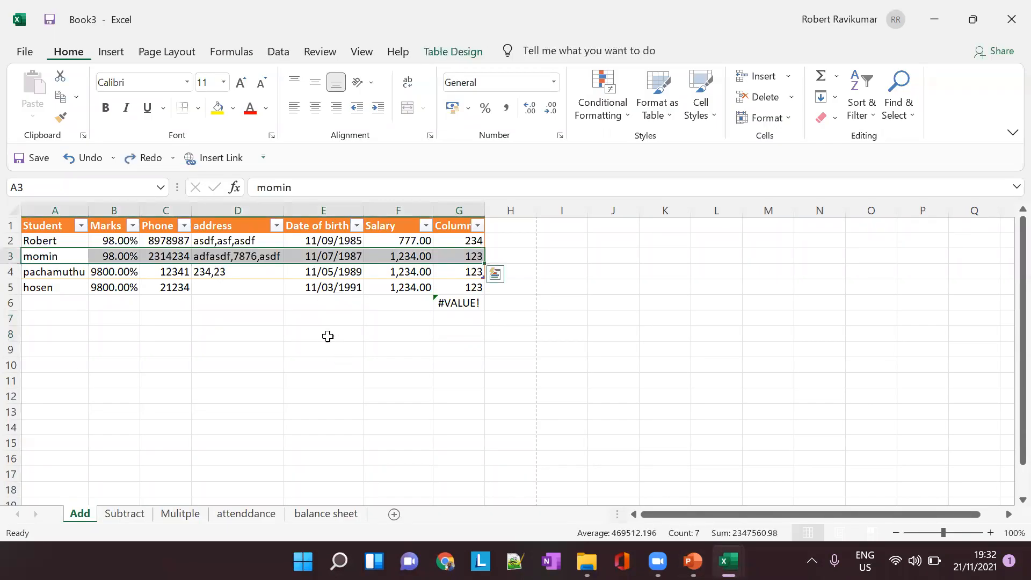
- Open the Subtract sheet and enter asdfasdf in B2 and B3, and asdf in B4 and B5
left_click(124, 513)
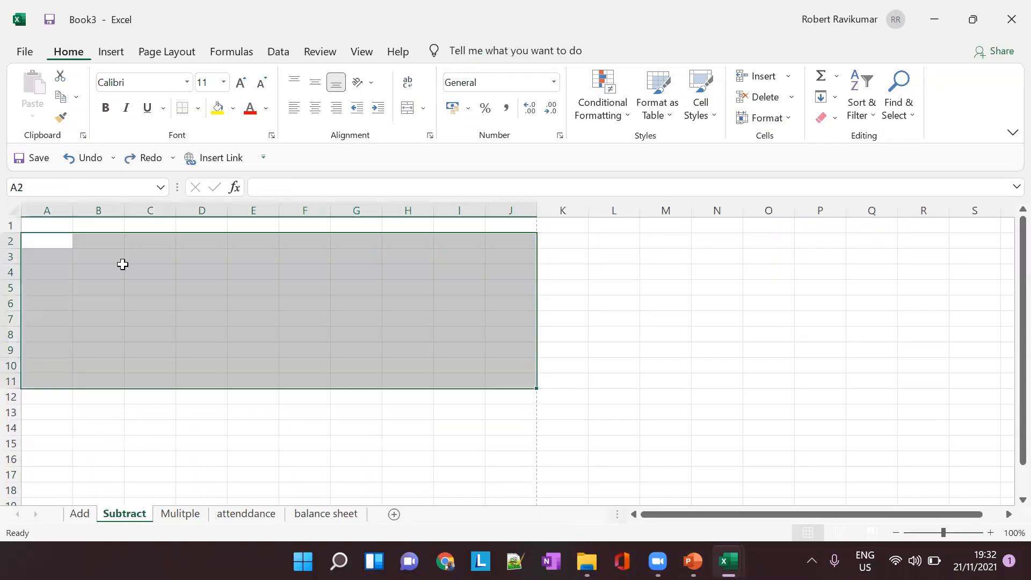
left_click(115, 270)
double_click(92, 244)
type("asdfasdf")
left_click(81, 286)
type("asdf")
left_click(87, 268)
type("asdf")
left_click(93, 257)
type("asdfasdf")
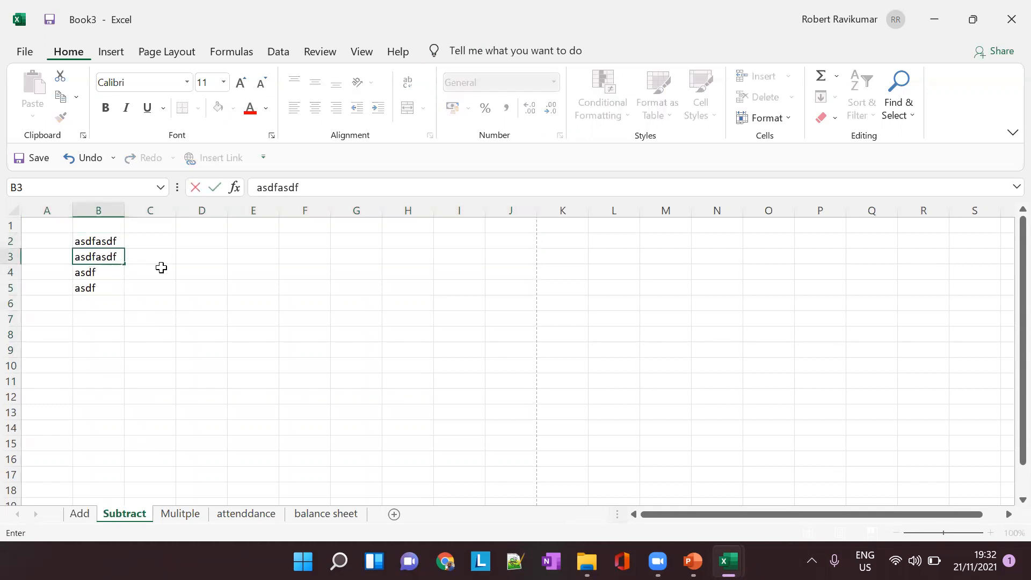
- Try to copy the range B2:B6 and paste it at cell E2
left_click_drag(100, 242, 120, 304)
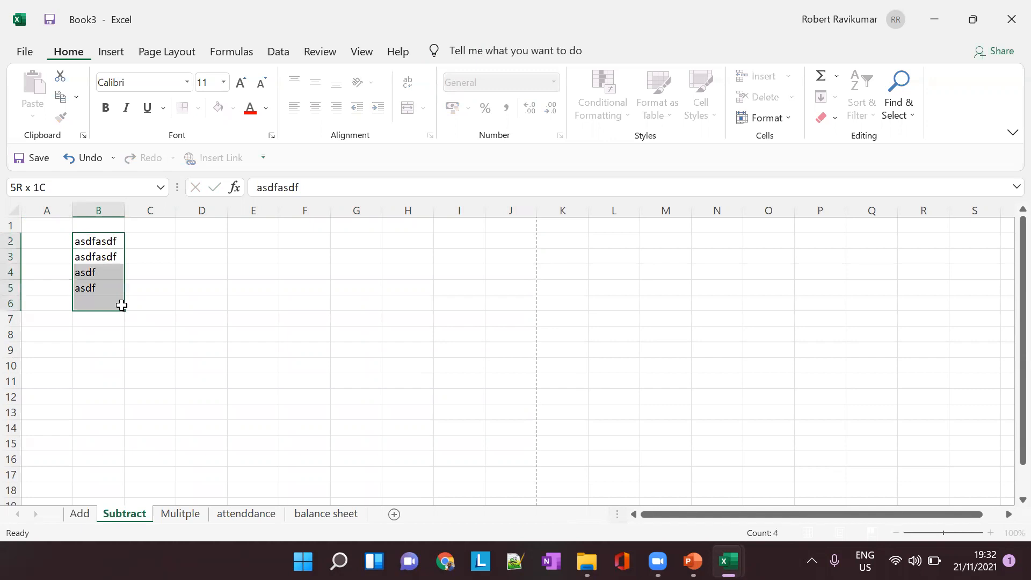
left_click(63, 102)
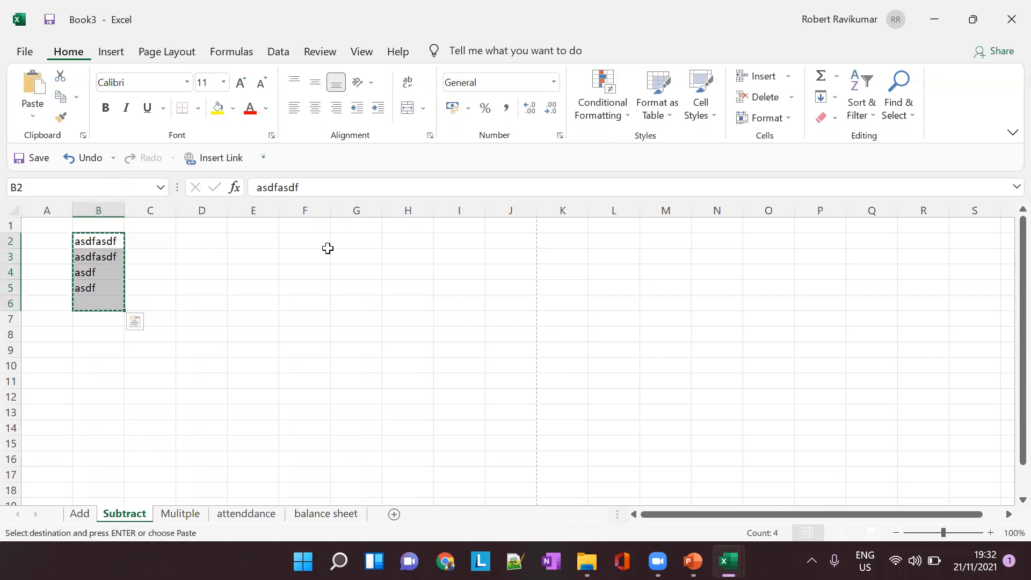
left_click(254, 237)
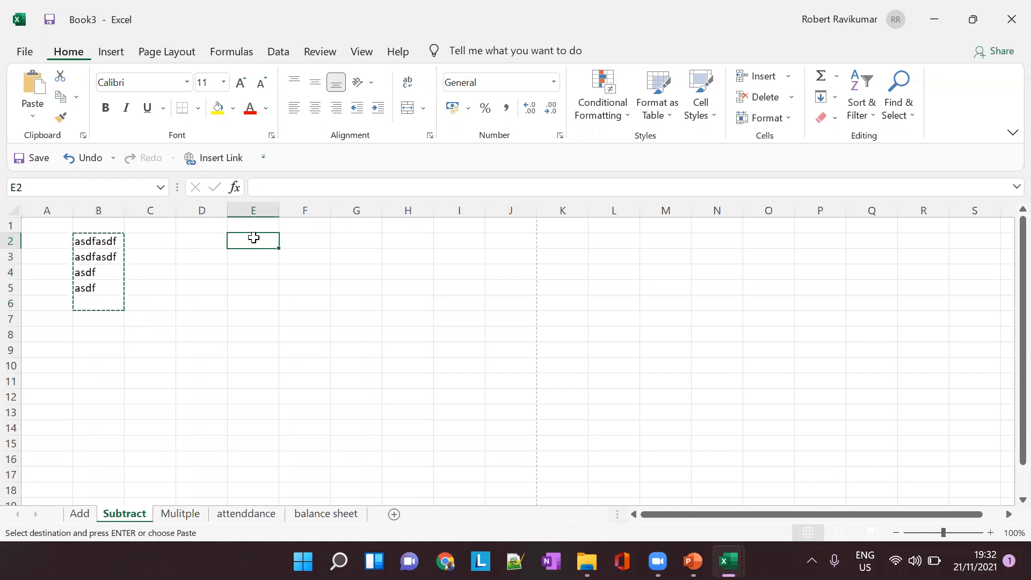
left_click(61, 118)
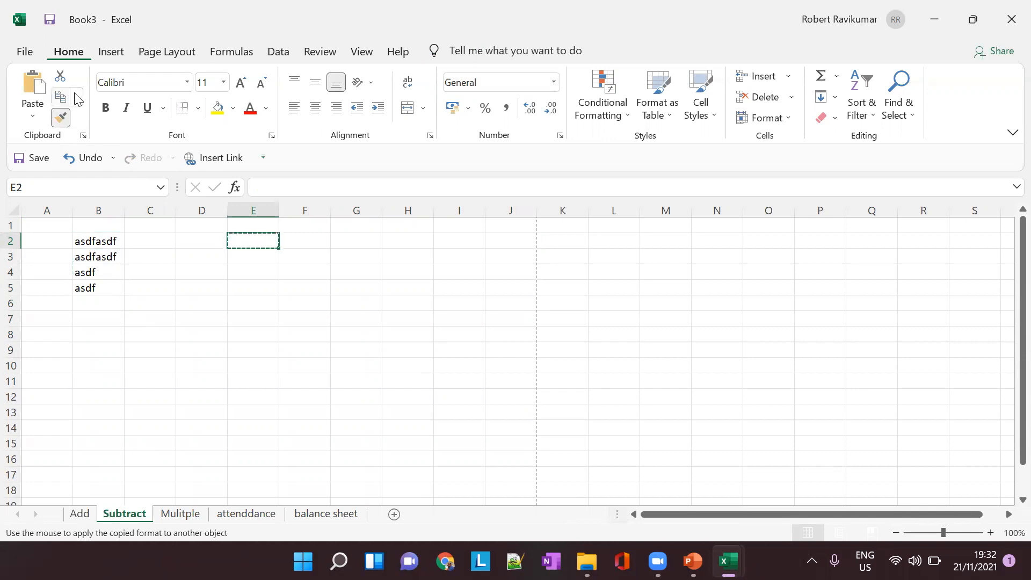
left_click(32, 97)
- Copy the range B2:B5 and paste it at cell I6
left_click(99, 247)
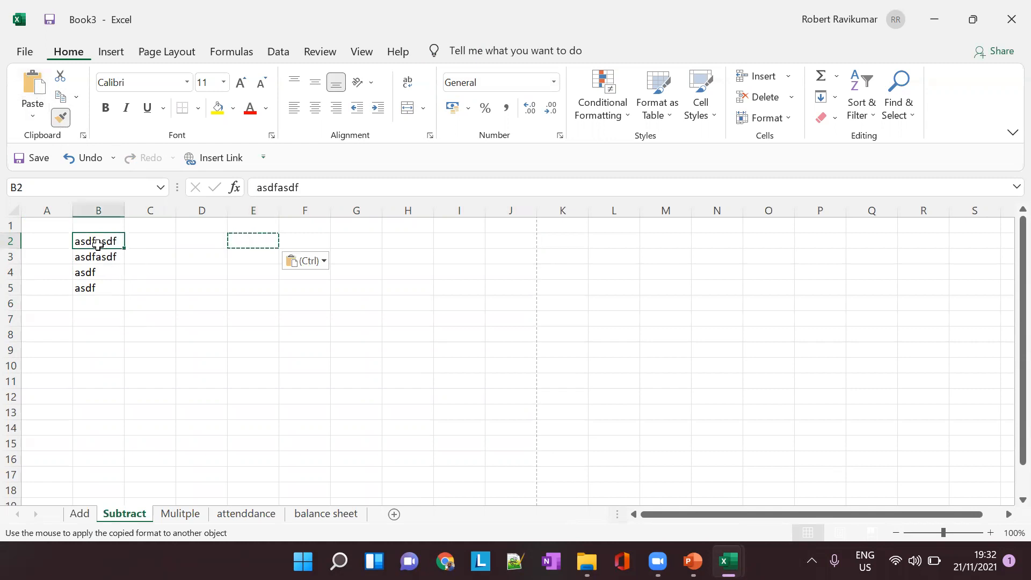
left_click(111, 295, "shift")
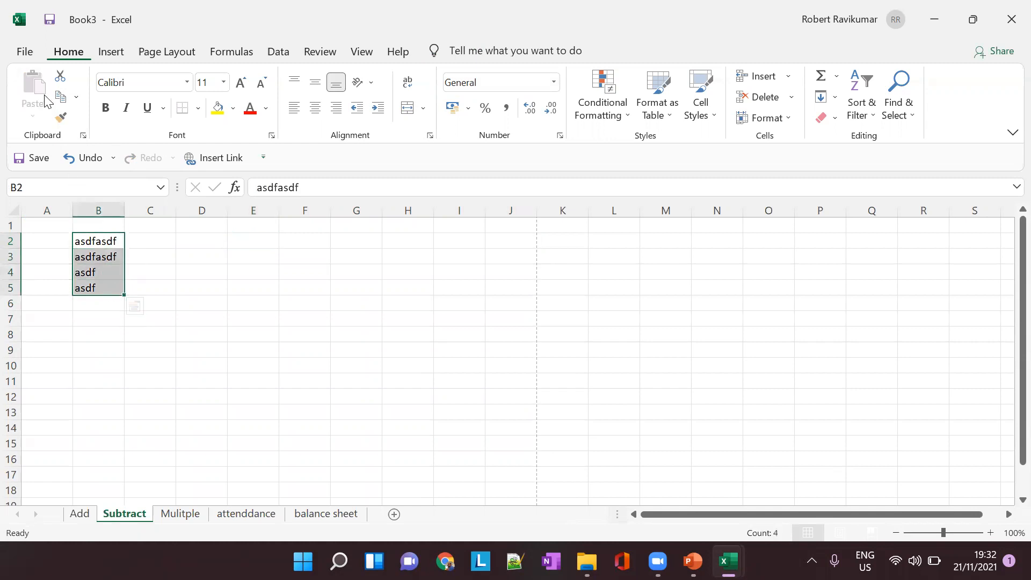
left_click(63, 97)
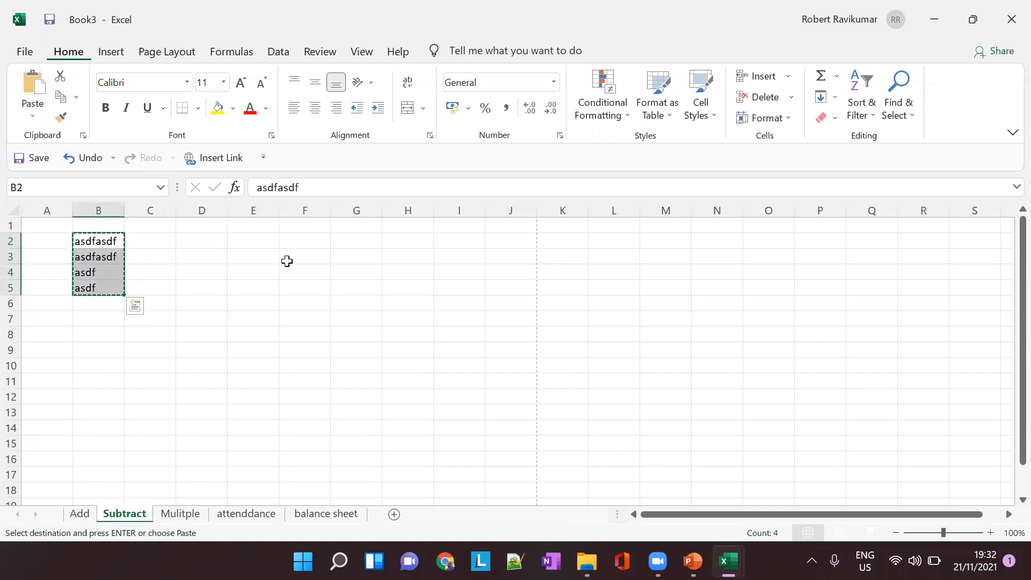
left_click(439, 305)
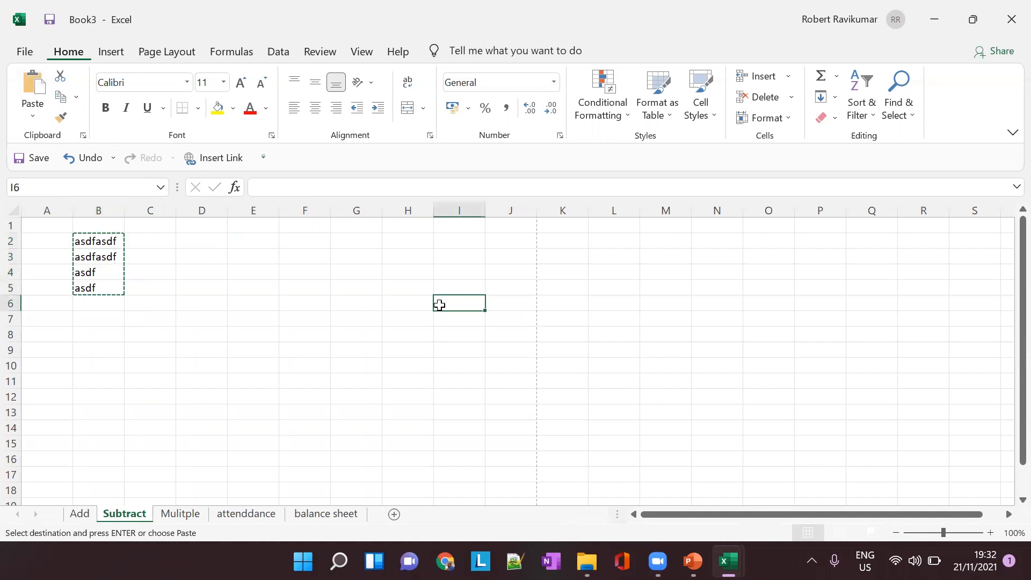
left_click(44, 90)
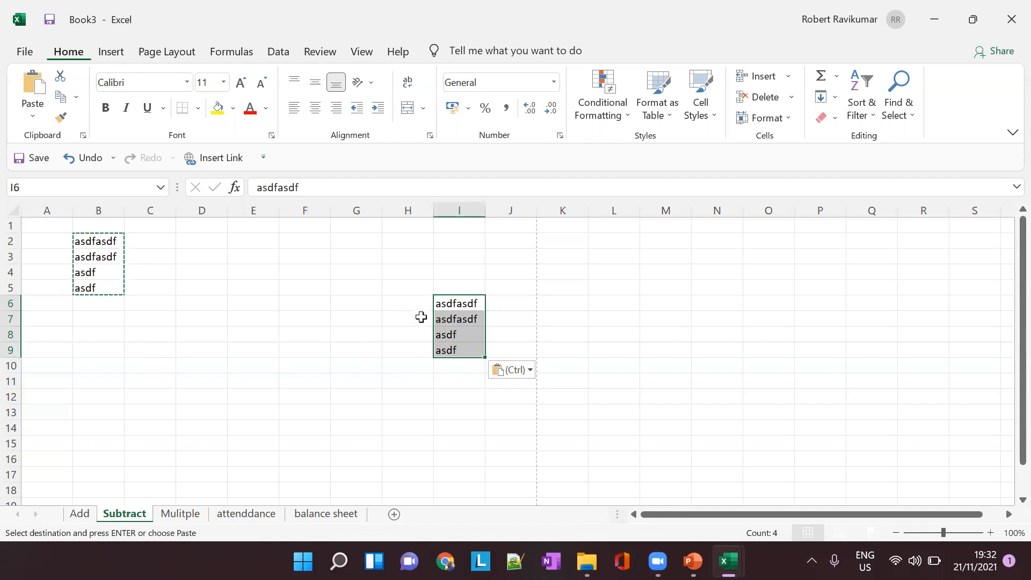
- Paste the copied B2:B5 content at E7, C11, G3, O7 and L3
left_click(273, 315)
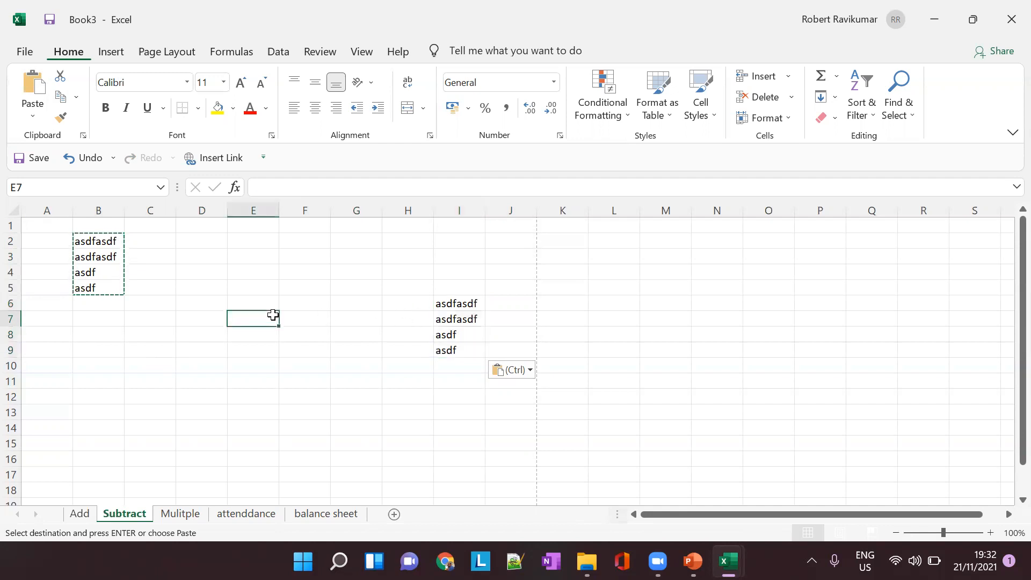
left_click(23, 90)
left_click(149, 377)
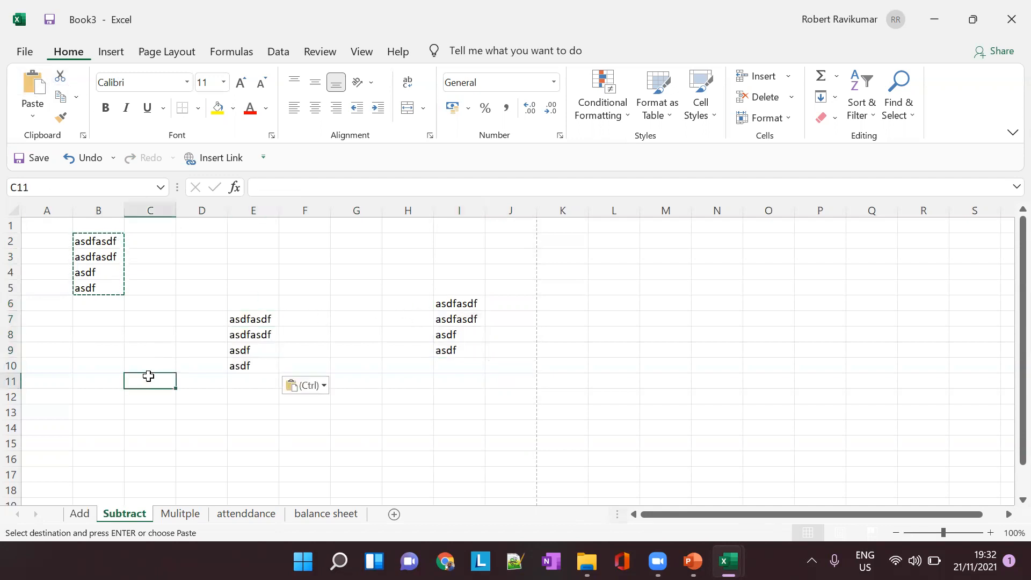
left_click(33, 89)
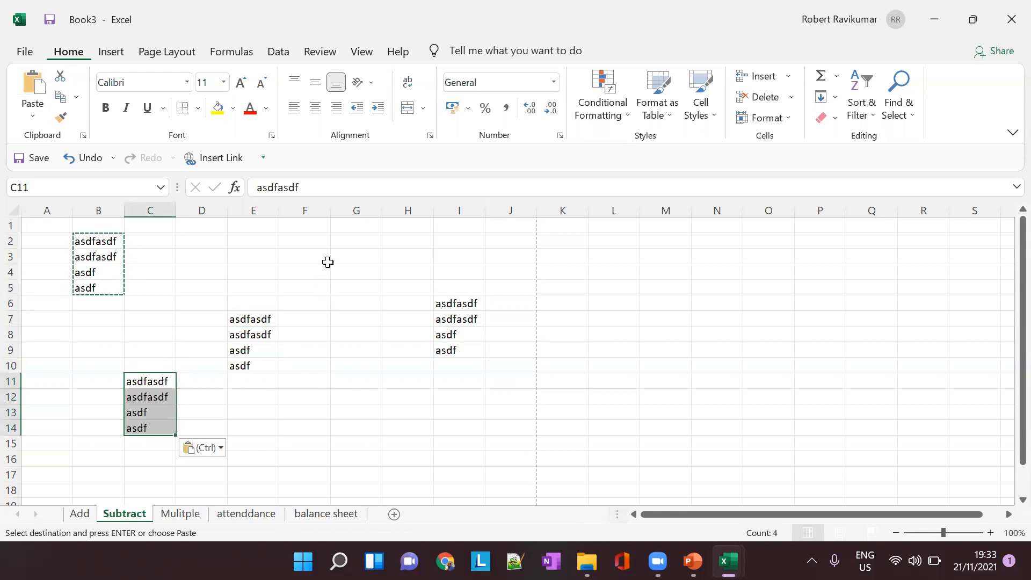
left_click(334, 260)
left_click(32, 89)
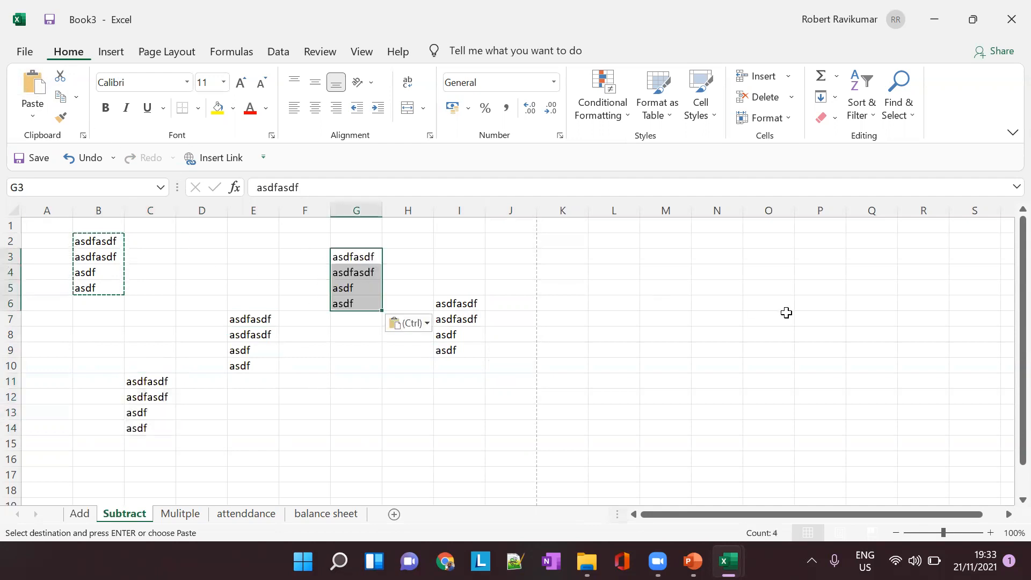
left_click(785, 312)
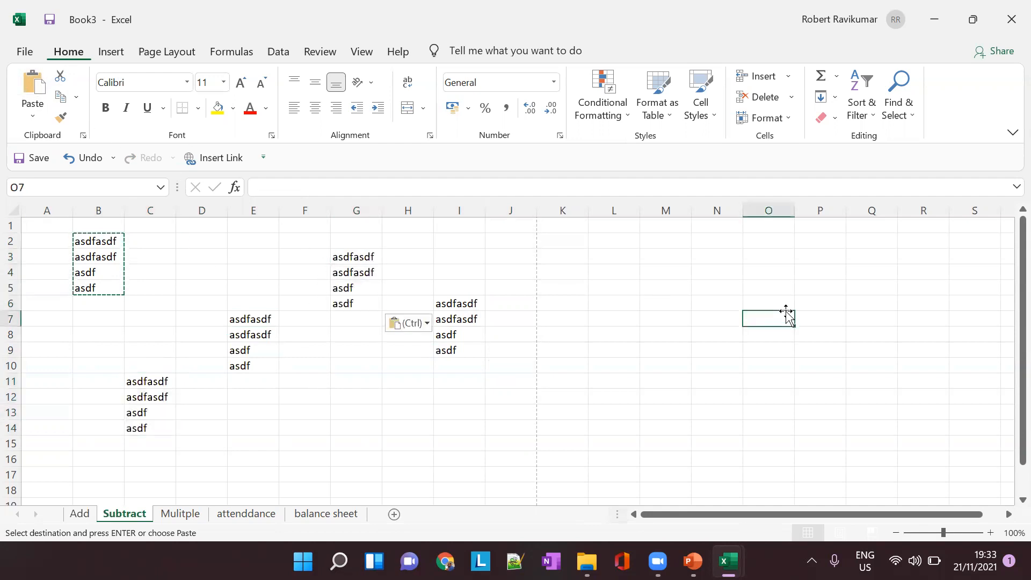
left_click(27, 96)
left_click(610, 258)
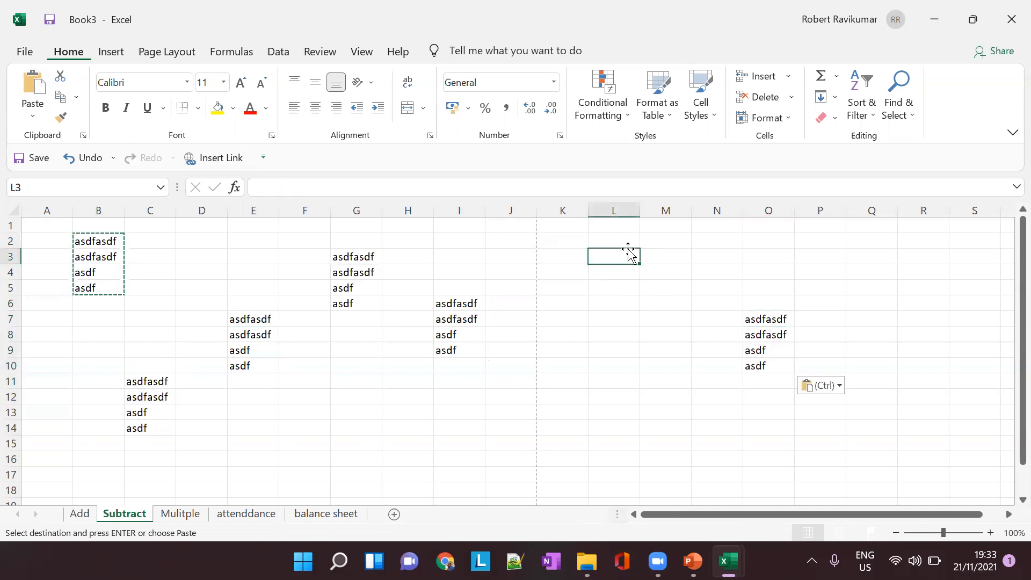
left_click(46, 104)
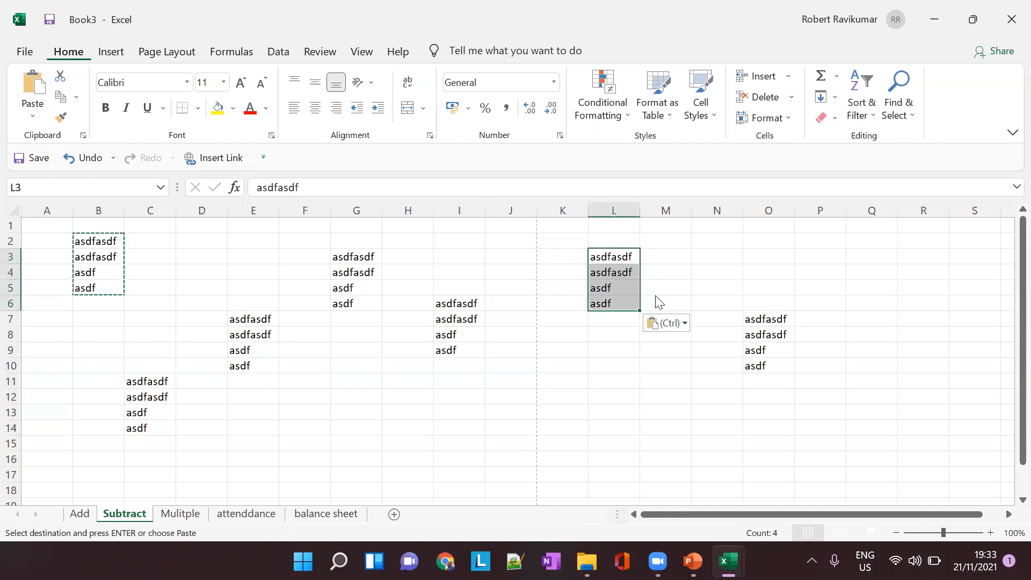
- Recheck the To copy and paste cell content slide in PowerPoint and return to the Subtract sheet in Excel
key("alt+Tab")
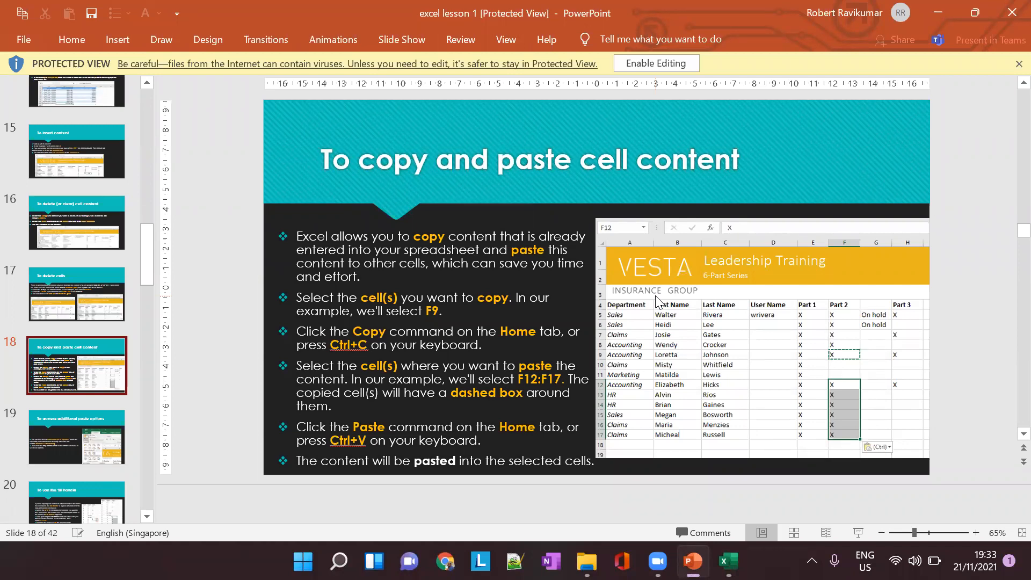
key("alt+Tab")
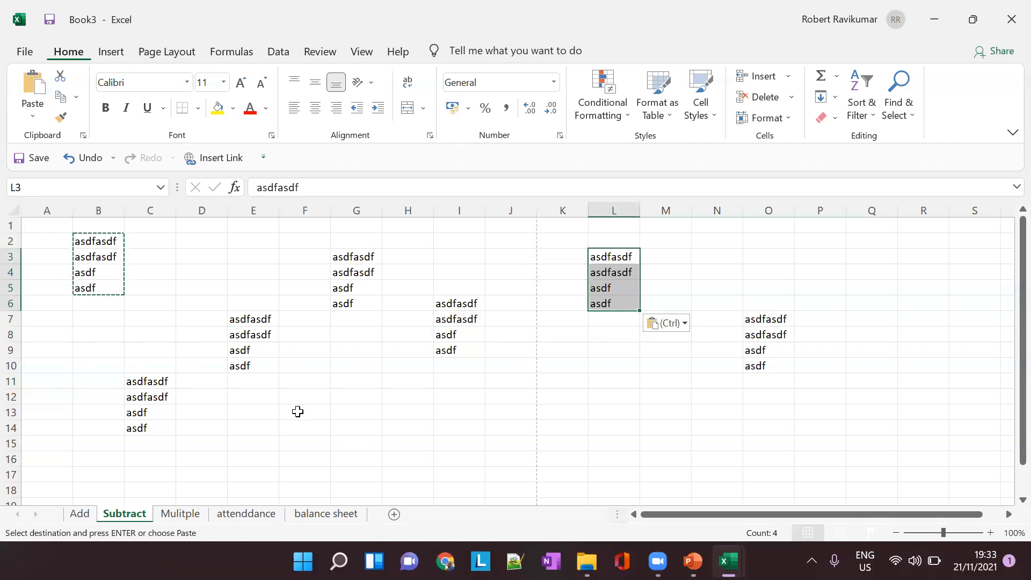
right_click(290, 382)
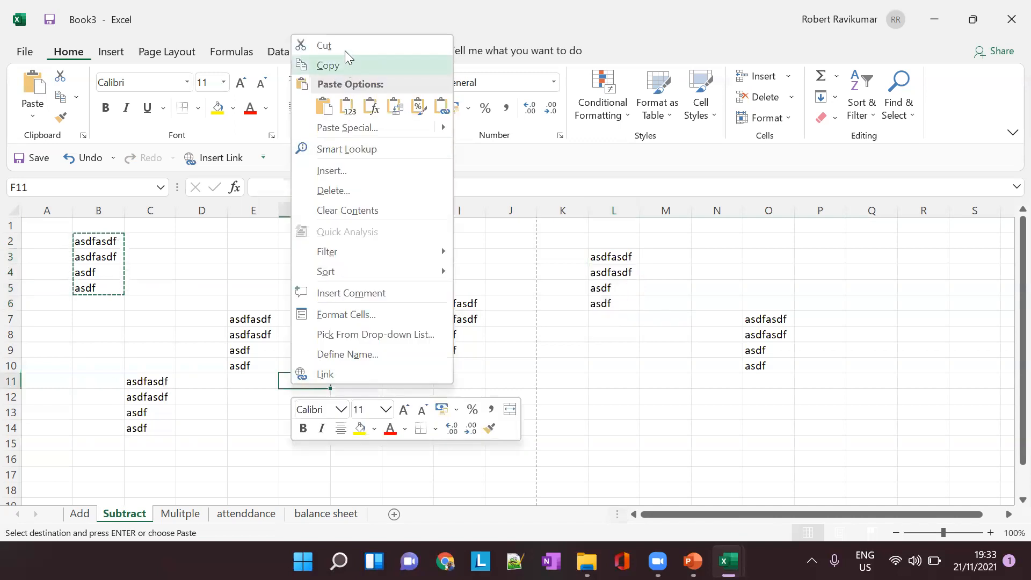
left_click(611, 257)
left_click_drag(611, 257, 626, 315)
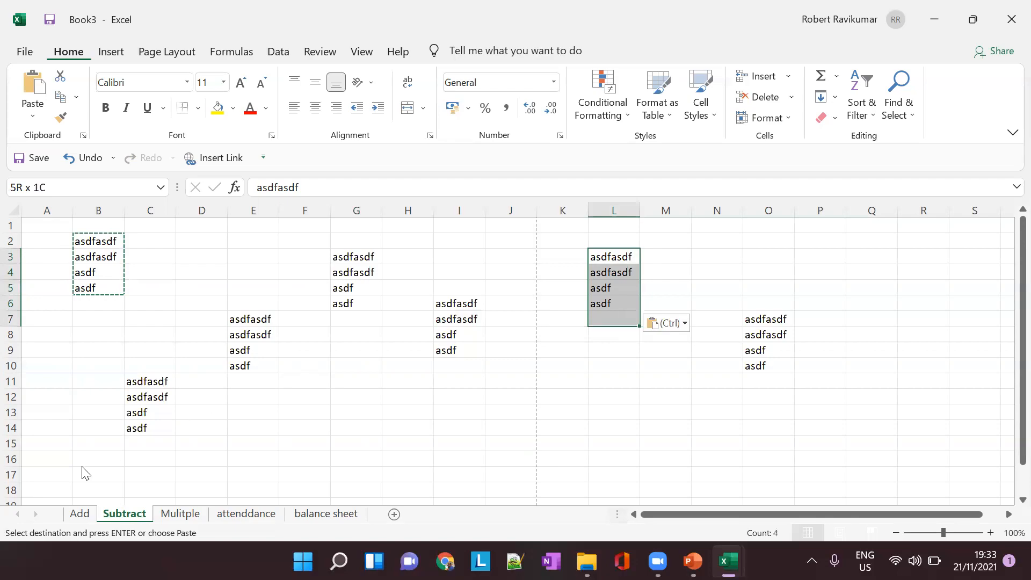
- Switch to PowerPoint and look through the slides from To access additional paste options to To copy a worksheet
key("alt+Tab")
left_click(67, 423)
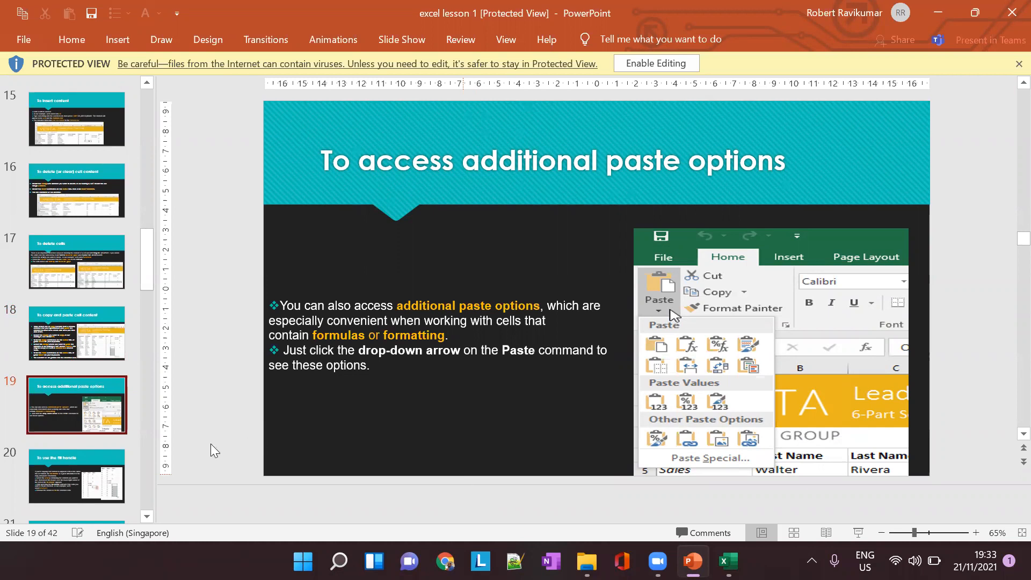
scroll(66, 429, "down", 2)
left_click(59, 419)
scroll(59, 414, "down", 2)
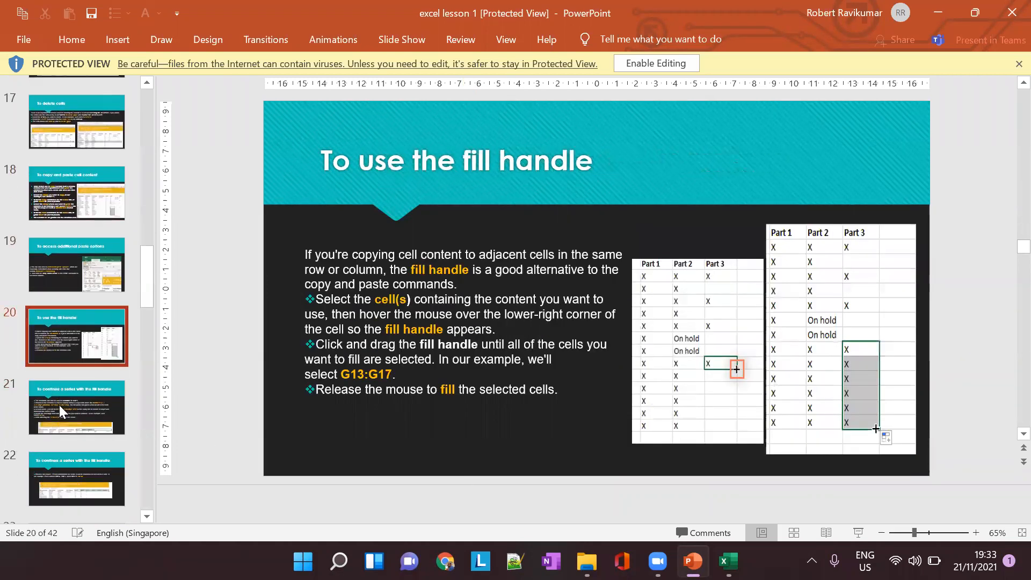
left_click(66, 331)
left_click(76, 382)
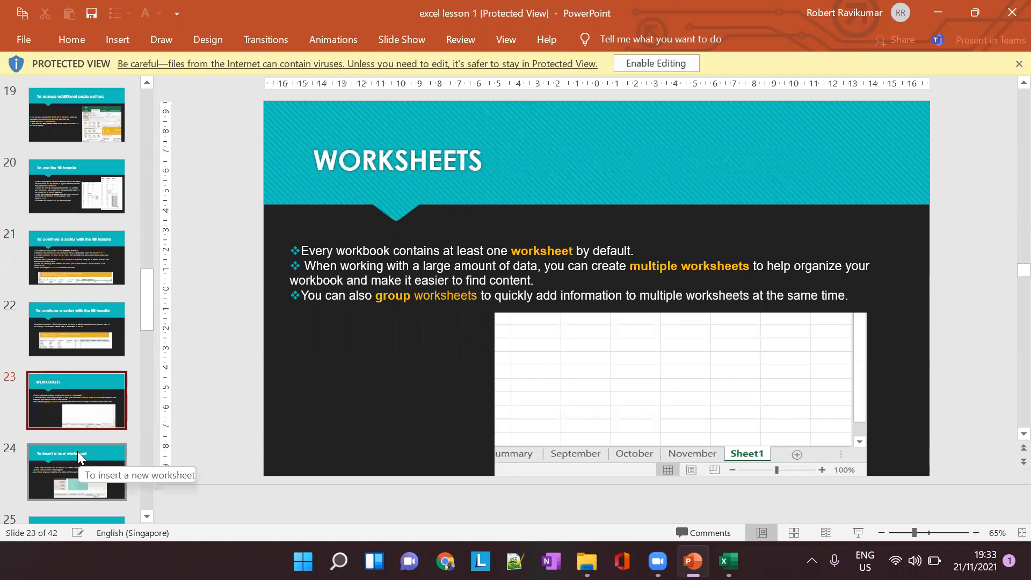
left_click(60, 404)
left_click(77, 406)
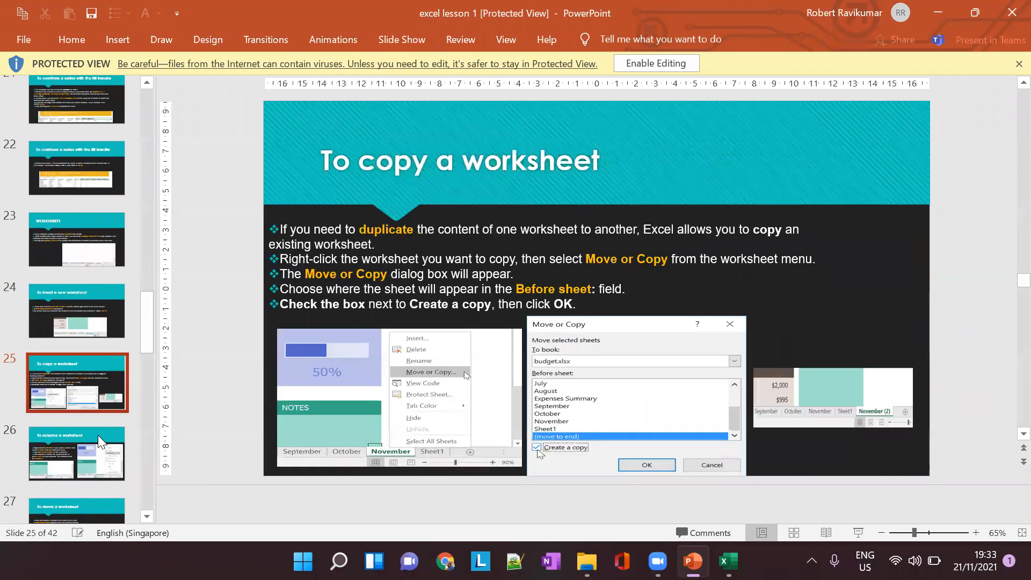
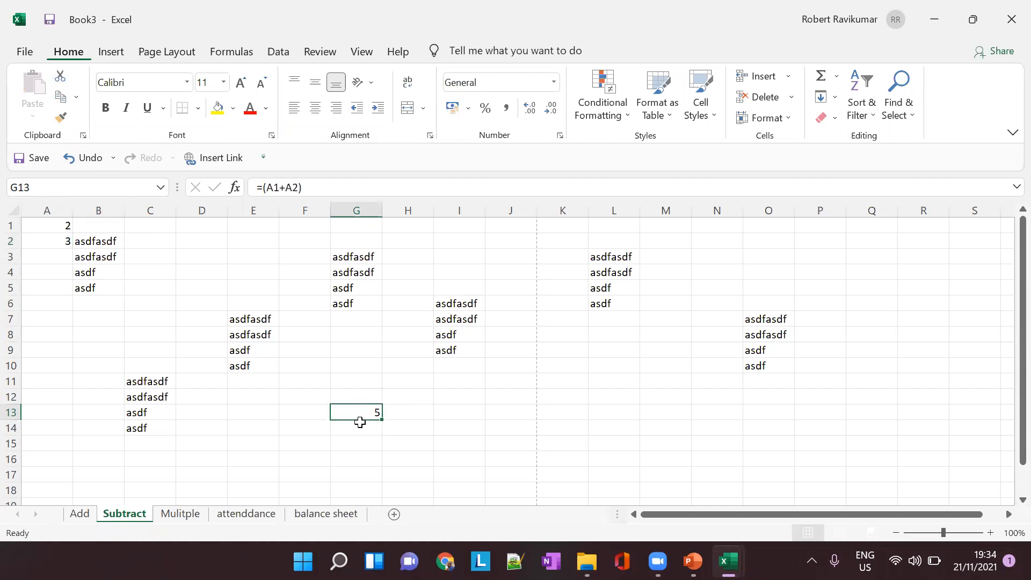
- Copy the sum formula in G13 and paste it into I13 with the Formulas paste option
left_click(77, 98)
left_click(86, 118)
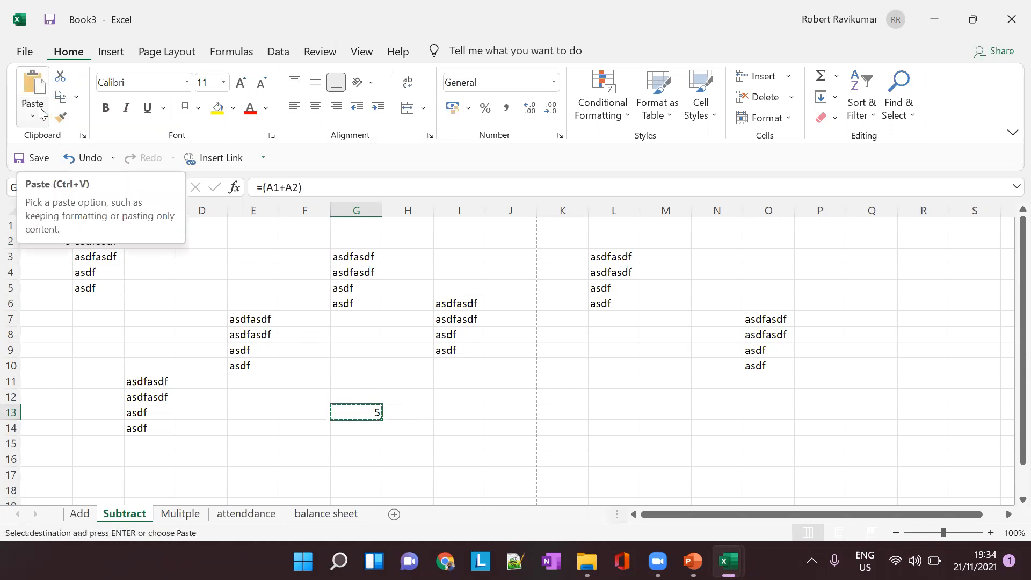
left_click(468, 414)
left_click(33, 115)
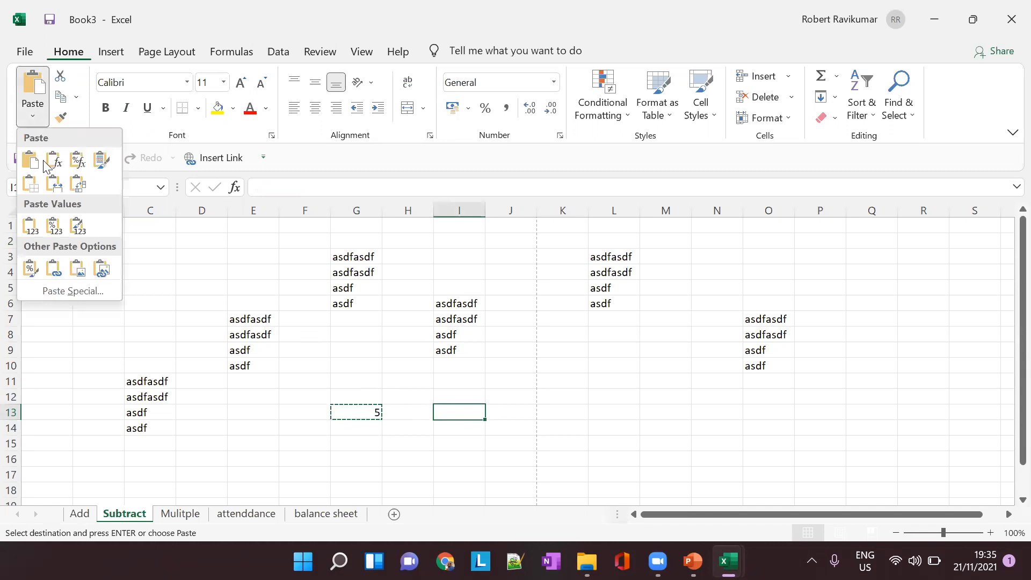
left_click(53, 170)
left_click(494, 355)
key("Right")
left_click(460, 412)
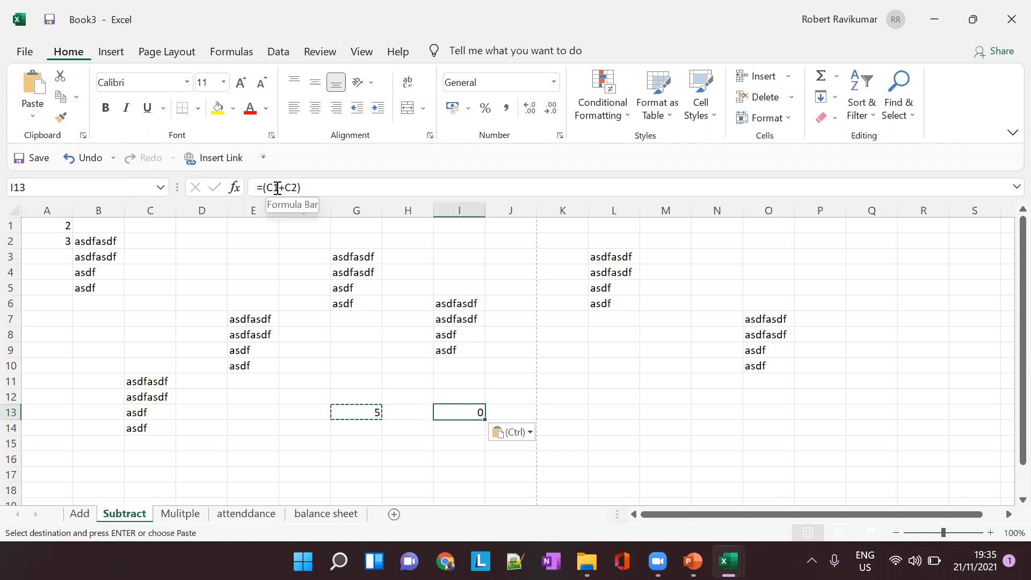
- Enter 1 in C1 and 2 in C2 as inputs for the pasted formula
left_click(148, 228)
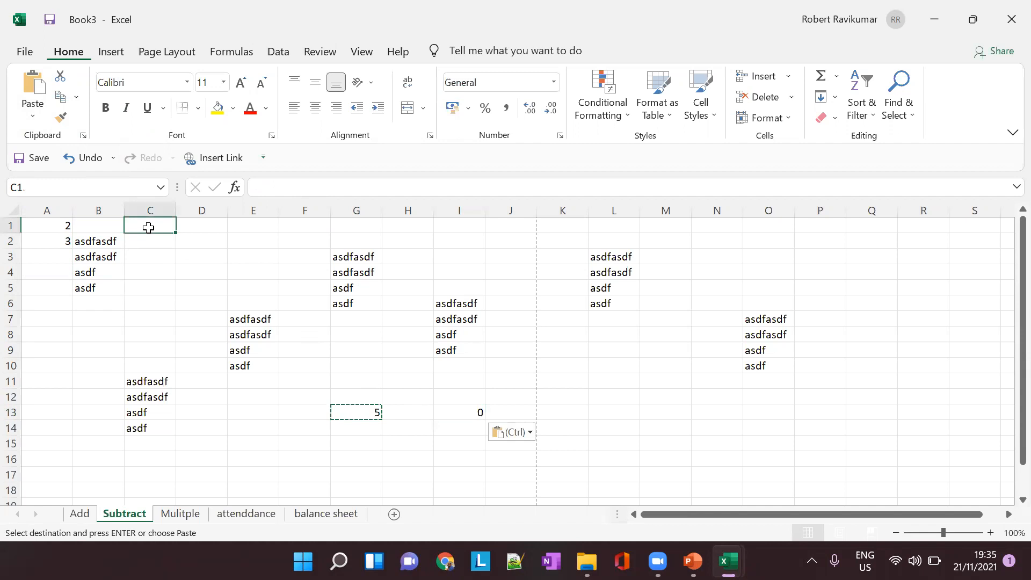
type("1")
key("Return")
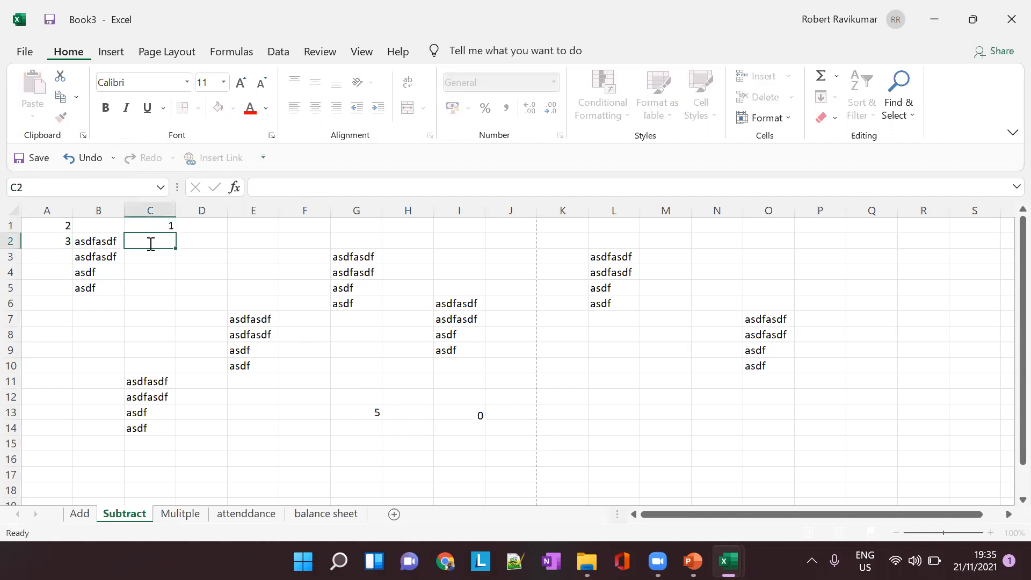
type("2")
key("Tab")
- Set C2 to 4 and C1 to 56
left_click(161, 240)
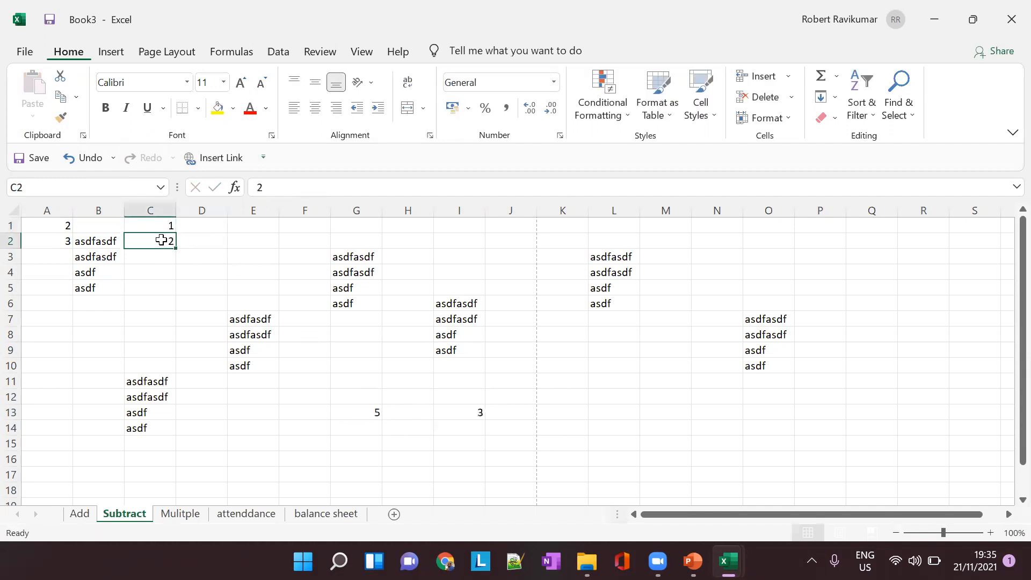
type("4")
left_click(170, 226)
type("56")
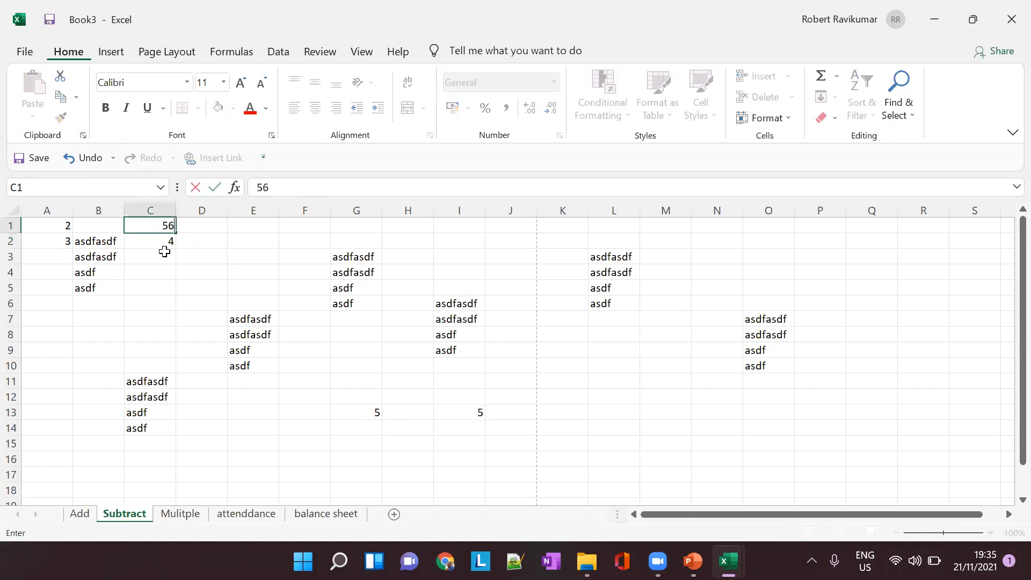
left_click(196, 246)
left_click(164, 240)
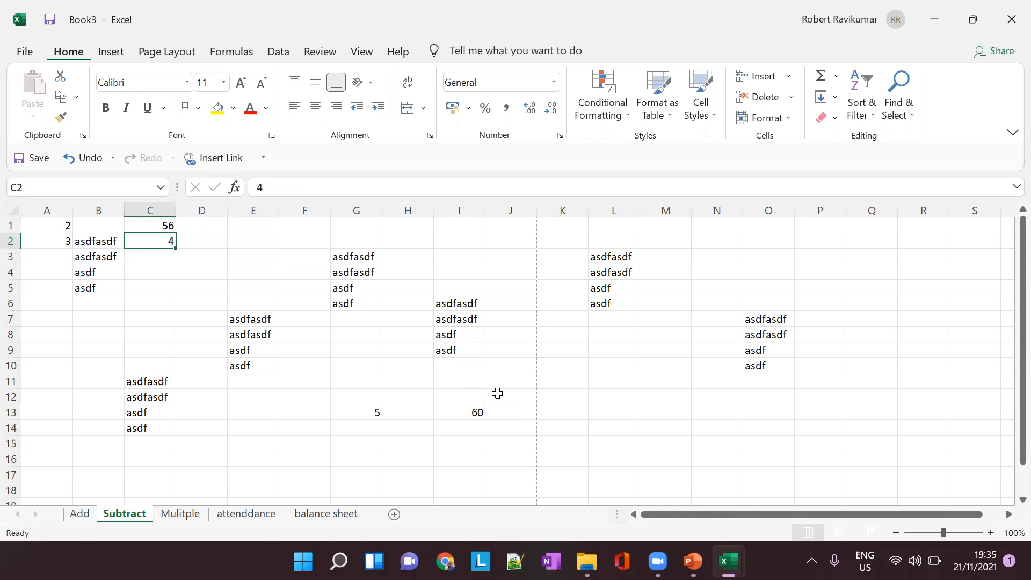
- Switch to PowerPoint and view the To use the fill handle slide
key("alt")
key("alt")
key("alt+Tab")
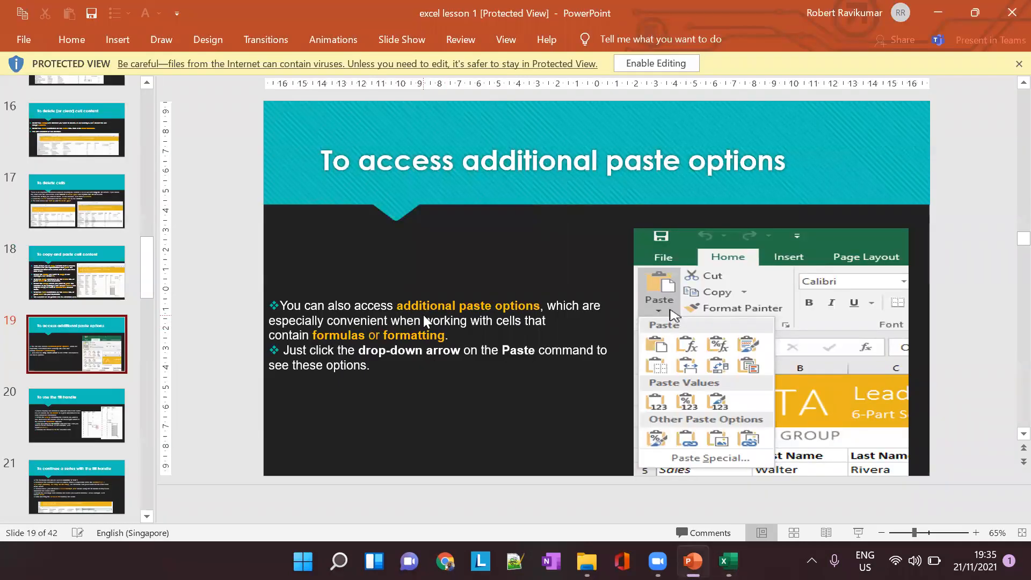
left_click(72, 401)
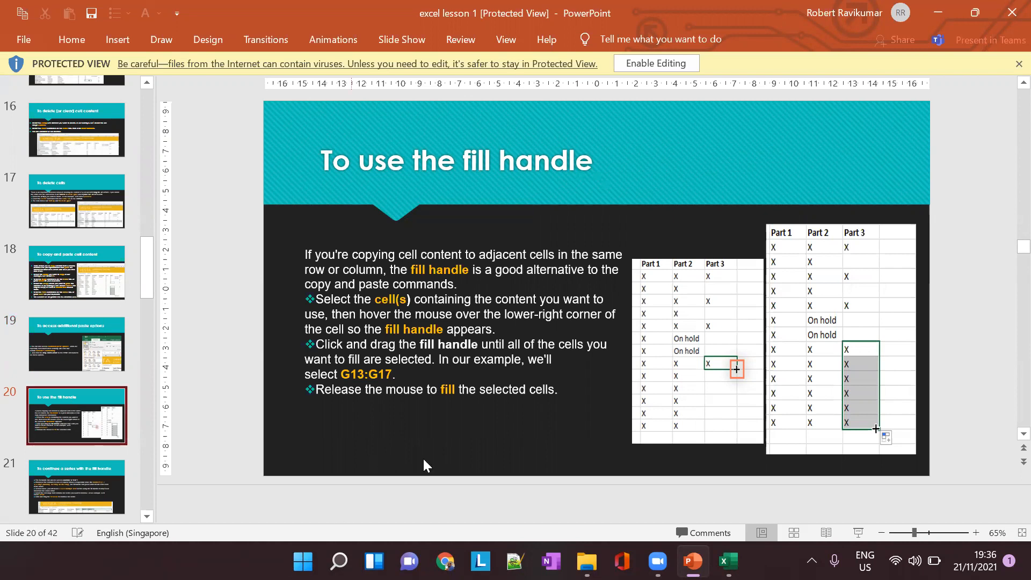
- Return to Excel and clear the contents of every cell on the Mulitple sheet
key("alt+Tab")
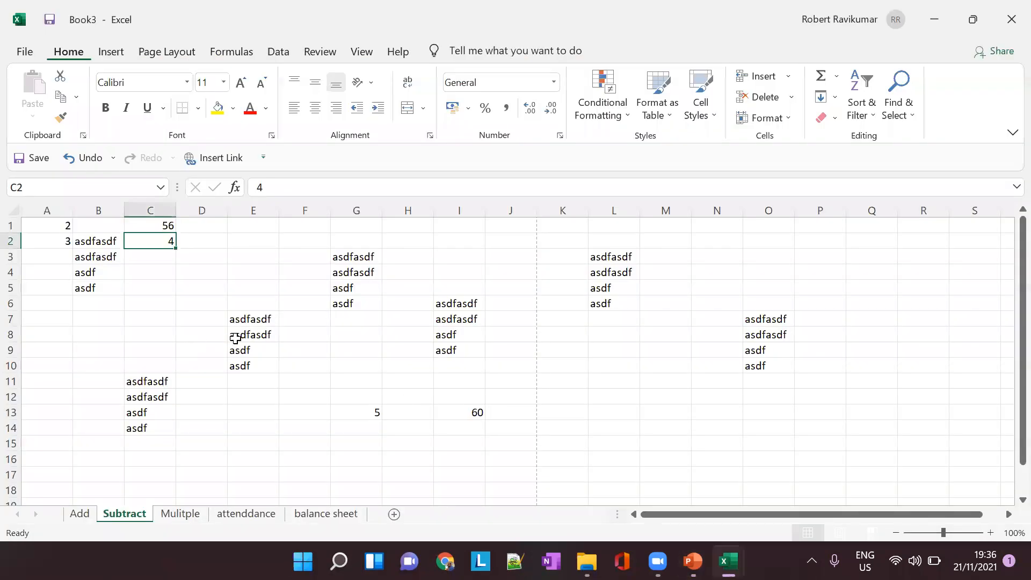
left_click(200, 515)
left_click(91, 241)
scroll(70, 248, "up", 16)
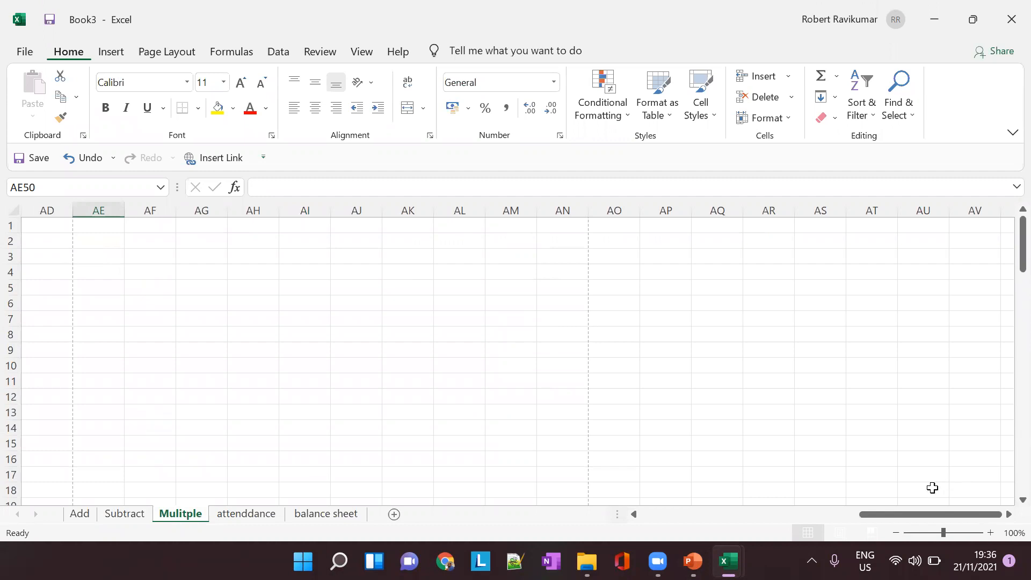
left_click_drag(907, 516, 215, 486)
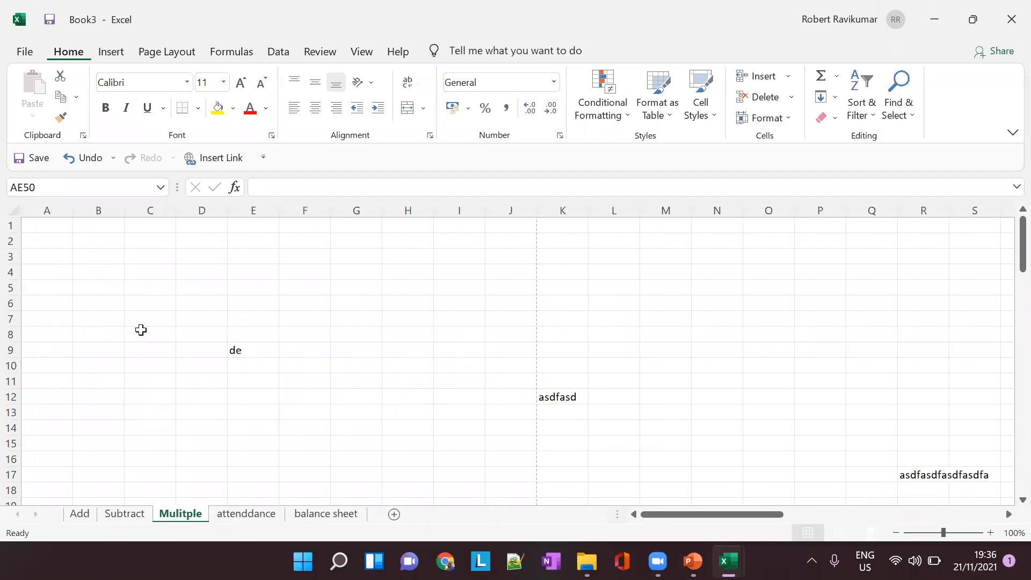
left_click(141, 330)
key("ctrl+a")
right_click(140, 330)
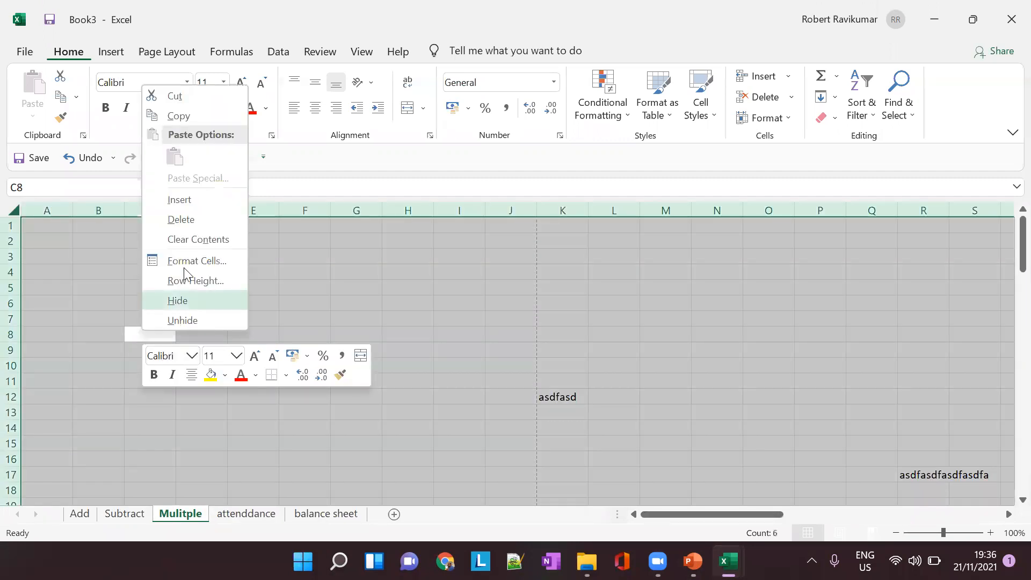
left_click(195, 237)
right_click(175, 243)
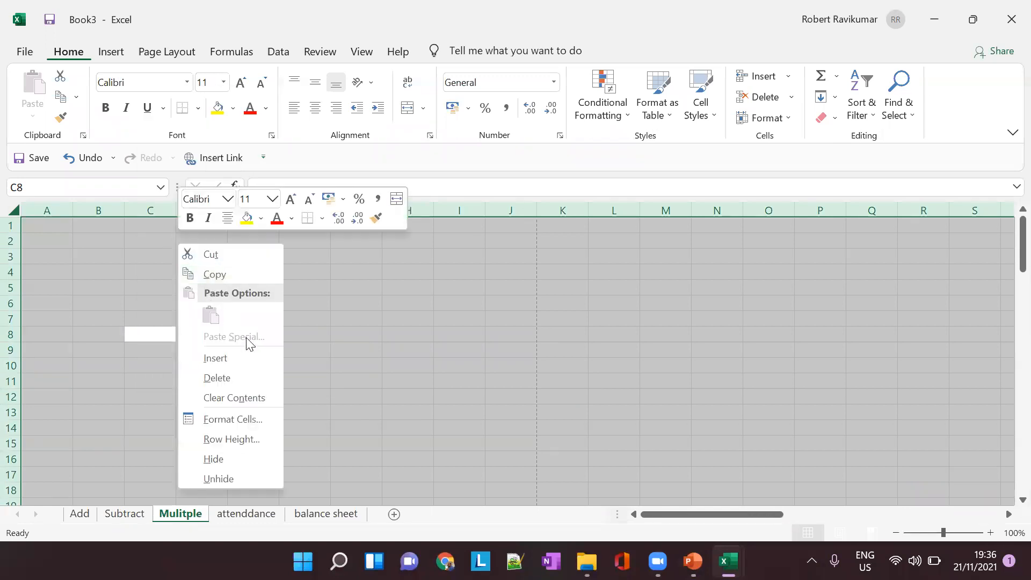
key("Escape")
- Enter rd, s, sd, sd and sd down cells A2 to A6
left_click(68, 240)
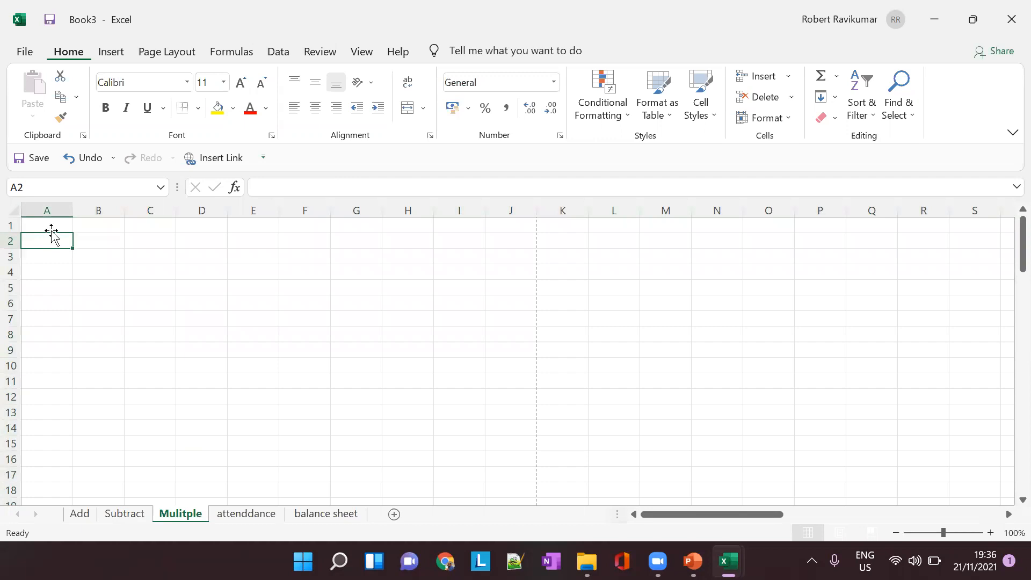
type("rd")
key("Return")
type("s")
key("Return")
type("sd")
left_click(61, 302)
type("sd")
left_click(55, 284)
type("sd")
- Extend the A2:A6 entries down to A13 with the fill handle
left_click(51, 241)
key("F2")
left_click(124, 258)
left_click_drag(55, 239, 88, 425)
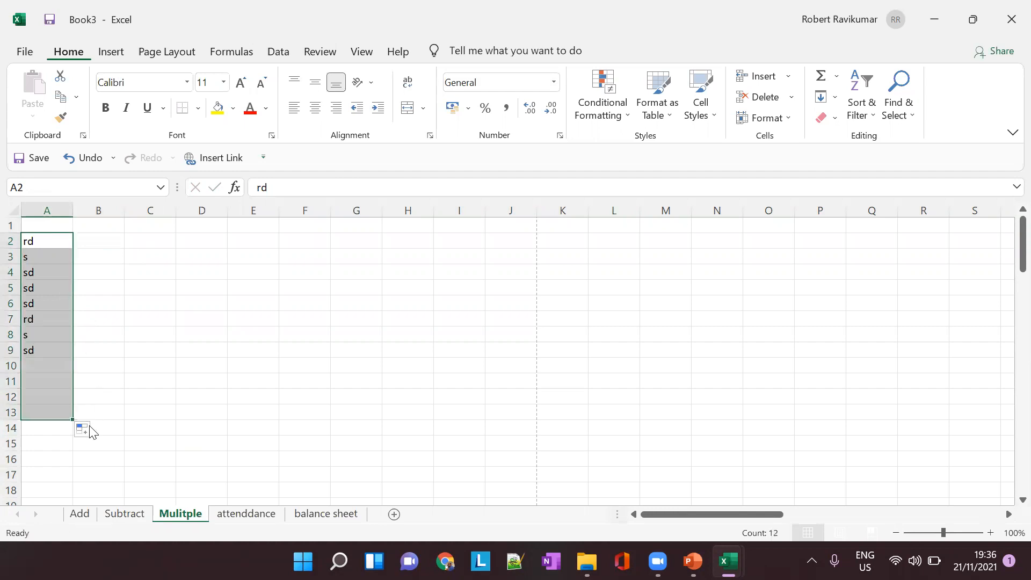
left_click(157, 313)
- Enter three first names down cells D2 to D4
left_click(192, 237)
type("robert")
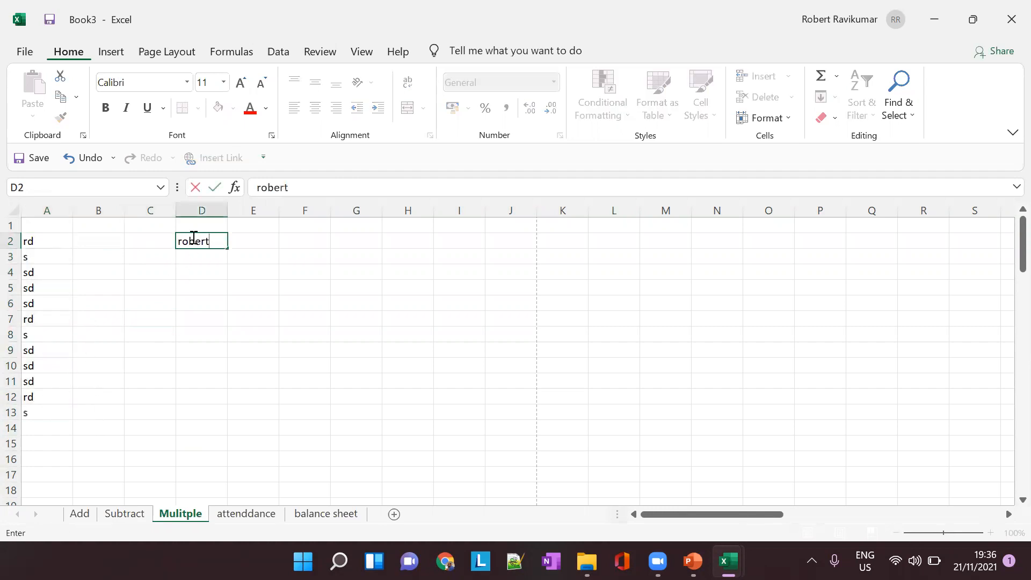
key("Return")
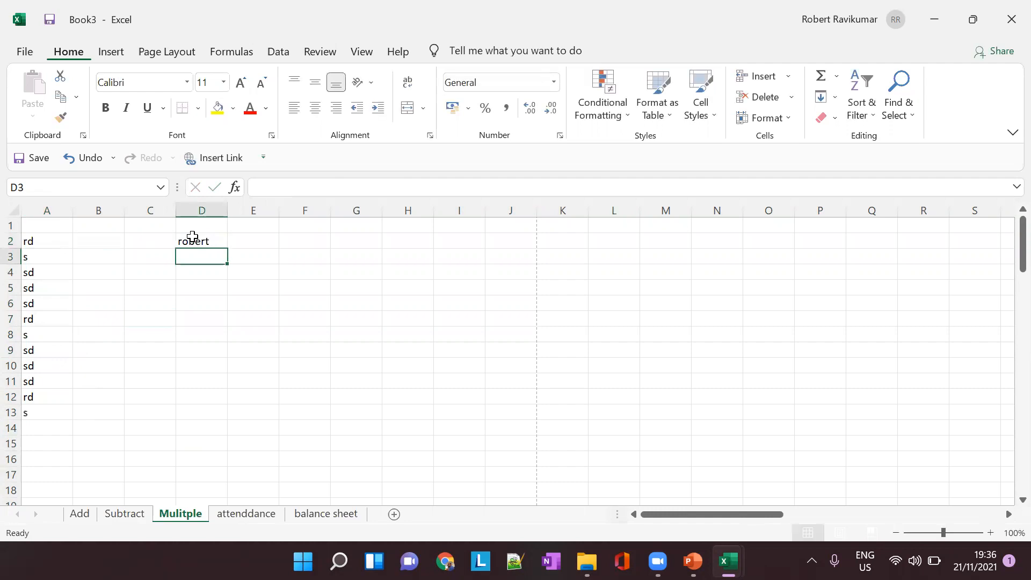
type("janice")
key("Return")
type("monim")
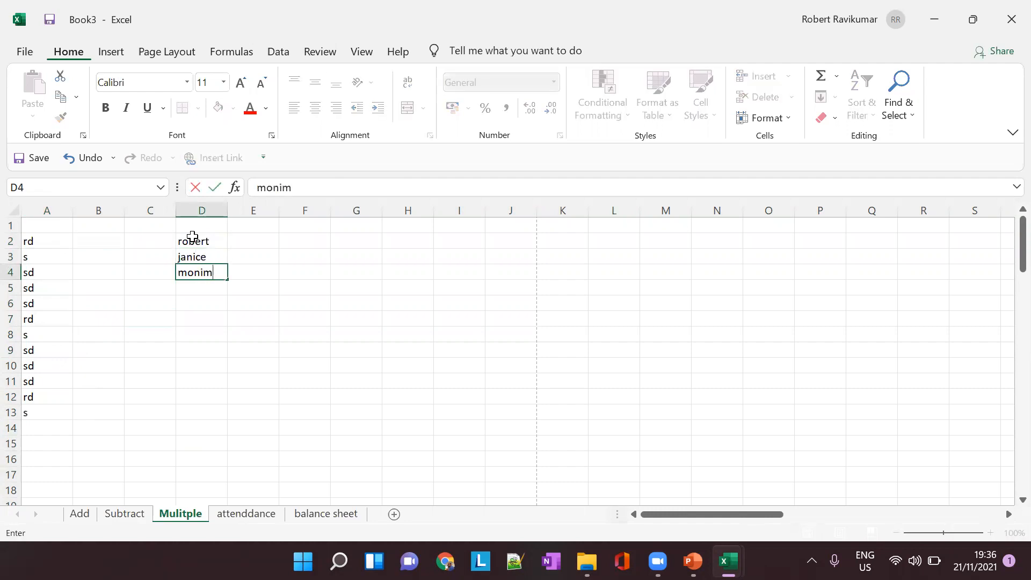
key("BackSpace")
type("min")
key("Return")
- Repeat the D2:D4 names down to D13 with the fill handle
left_click_drag(202, 241, 209, 282)
left_click_drag(210, 246, 212, 414)
left_click(192, 258)
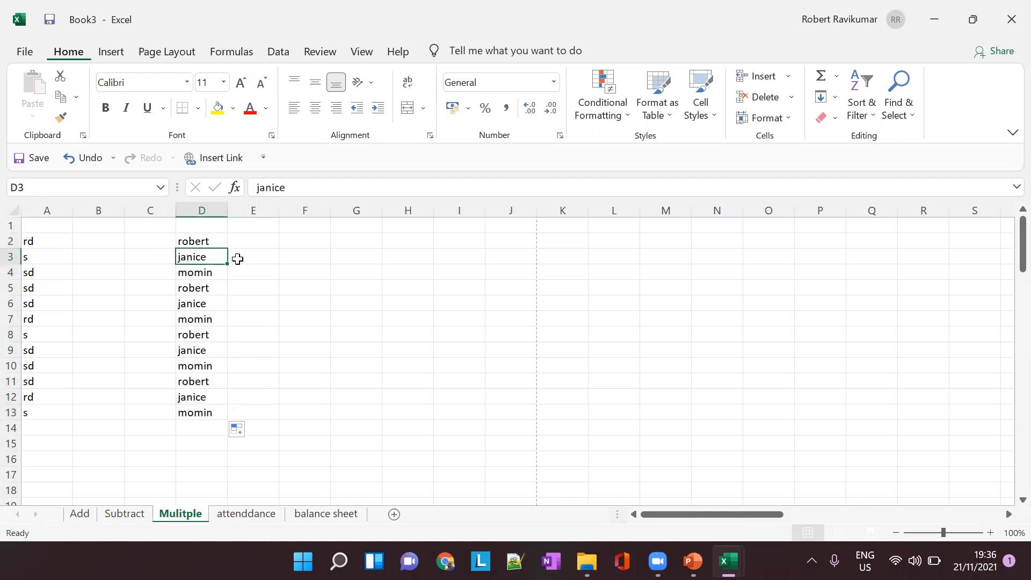
left_click(247, 242)
- Clear the contents of the filled cells D5:D13
left_click_drag(206, 244, 211, 272)
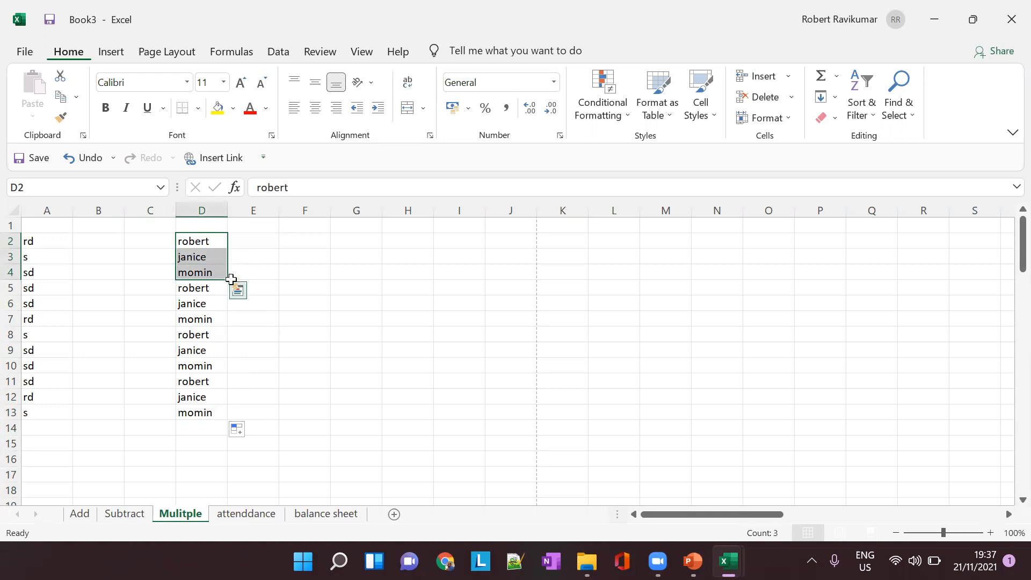
left_click_drag(196, 288, 200, 416)
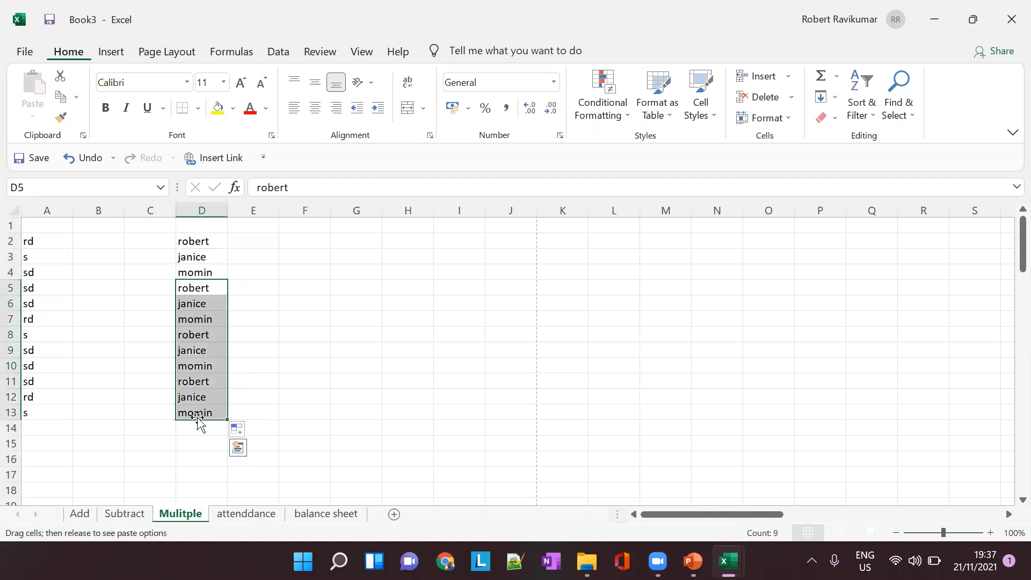
right_click(211, 399)
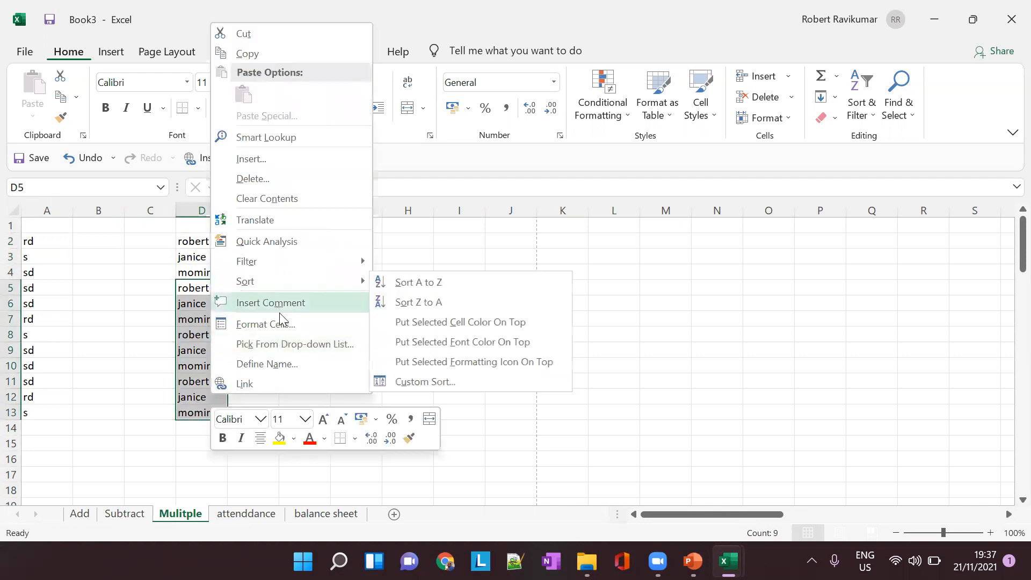
left_click(270, 198)
- Fill the three names in D2:D4 down to D11 with the fill handle
left_click(192, 241)
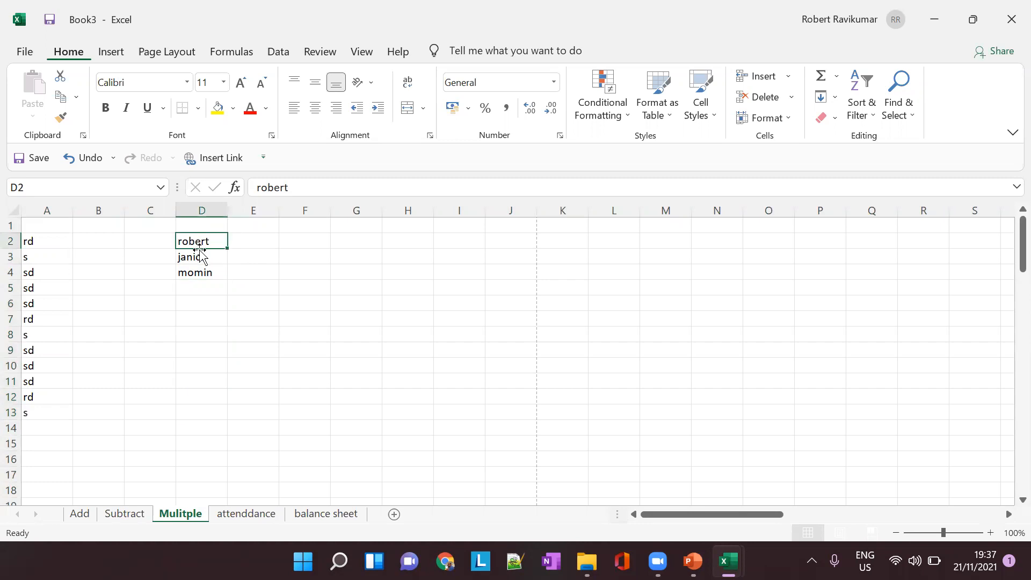
left_click_drag(312, 263, 310, 274)
left_click_drag(212, 239, 229, 388)
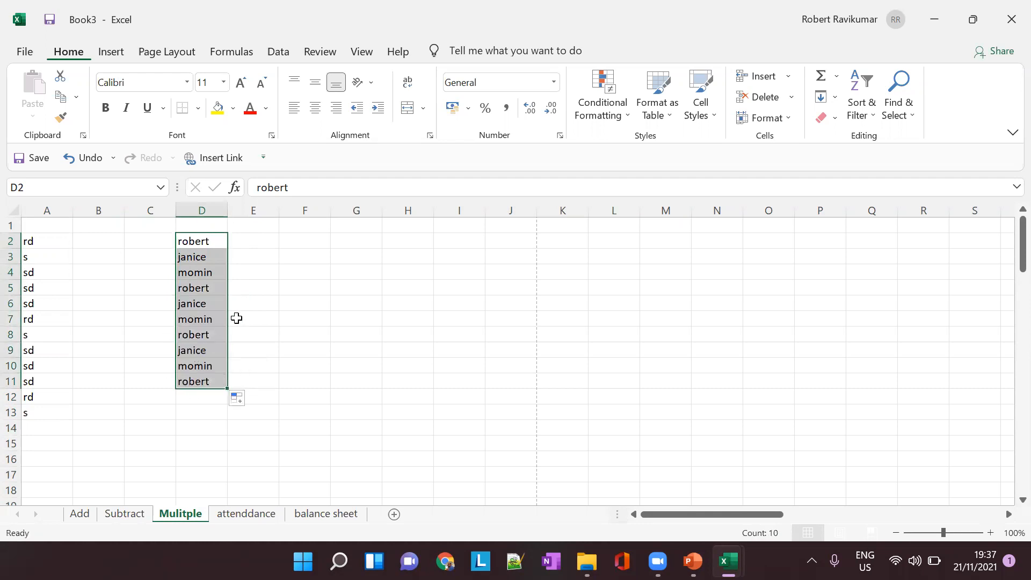
- Switch to PowerPoint and view slide 21, To continue a series with the fill handle
key("alt+Tab")
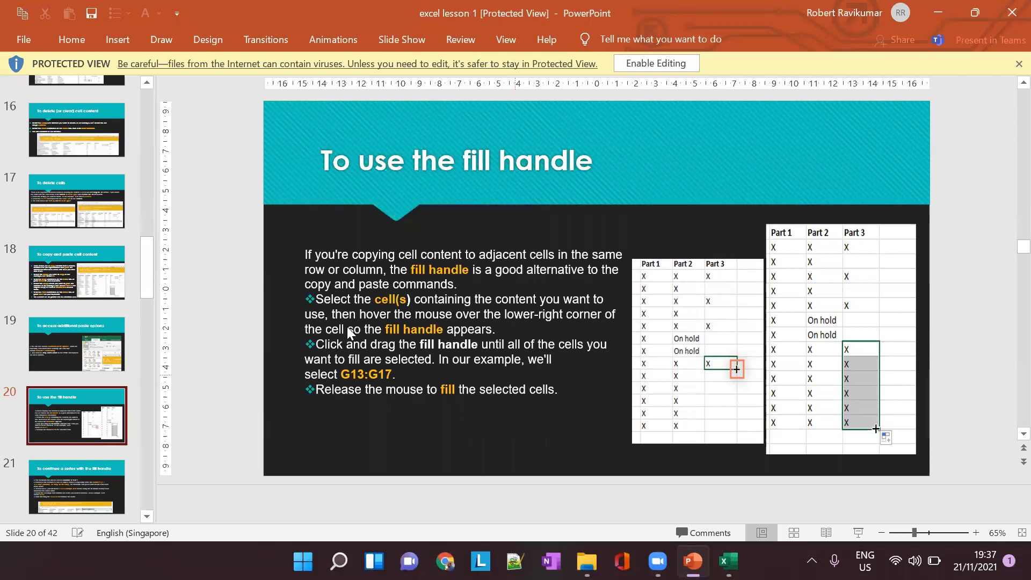
scroll(51, 450, "down", 1)
left_click(54, 424)
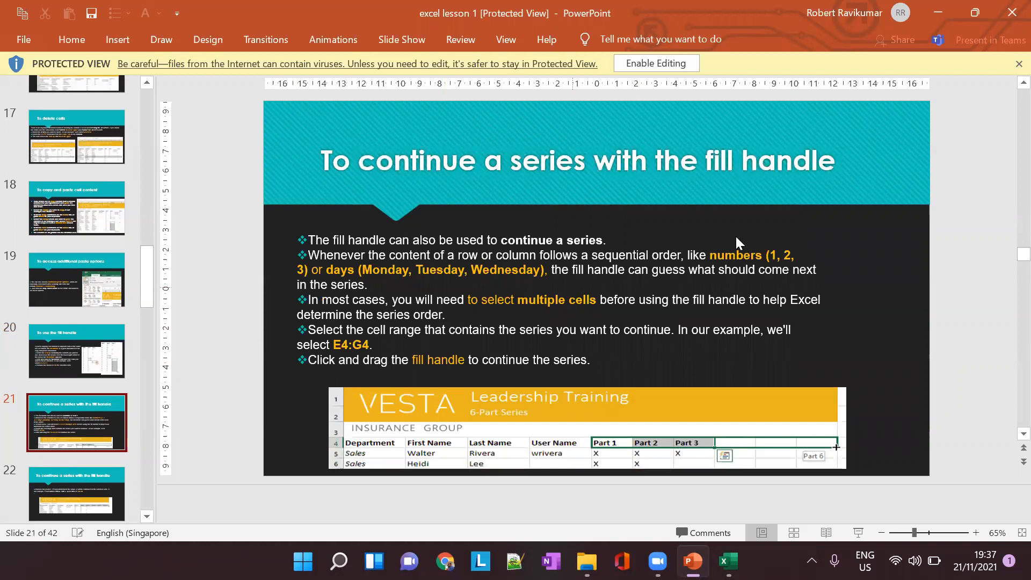
- Switch to Excel and clear all contents of the Mulitple sheet
key("alt+Tab")
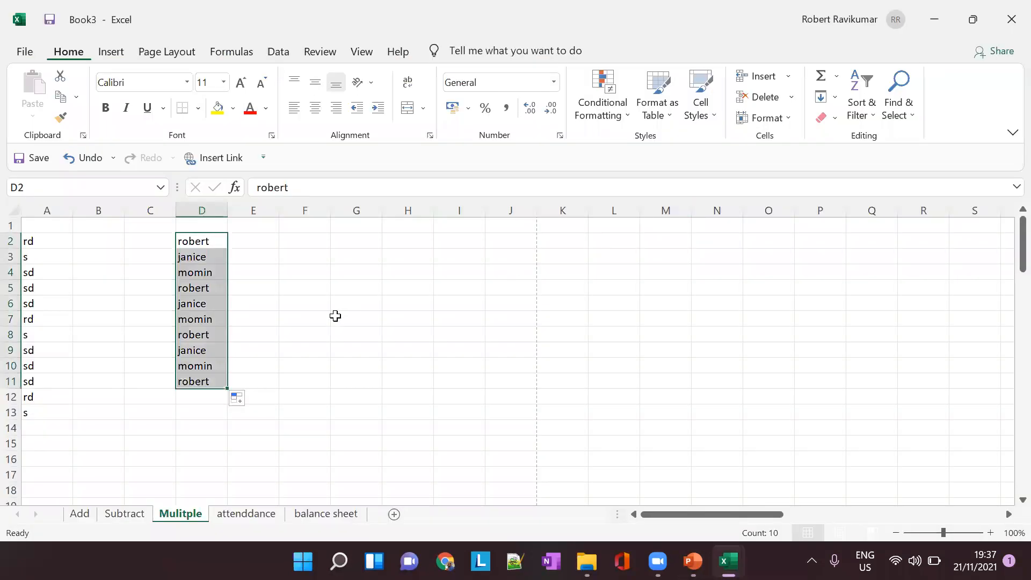
key("ctrl+a")
key("BackSpace")
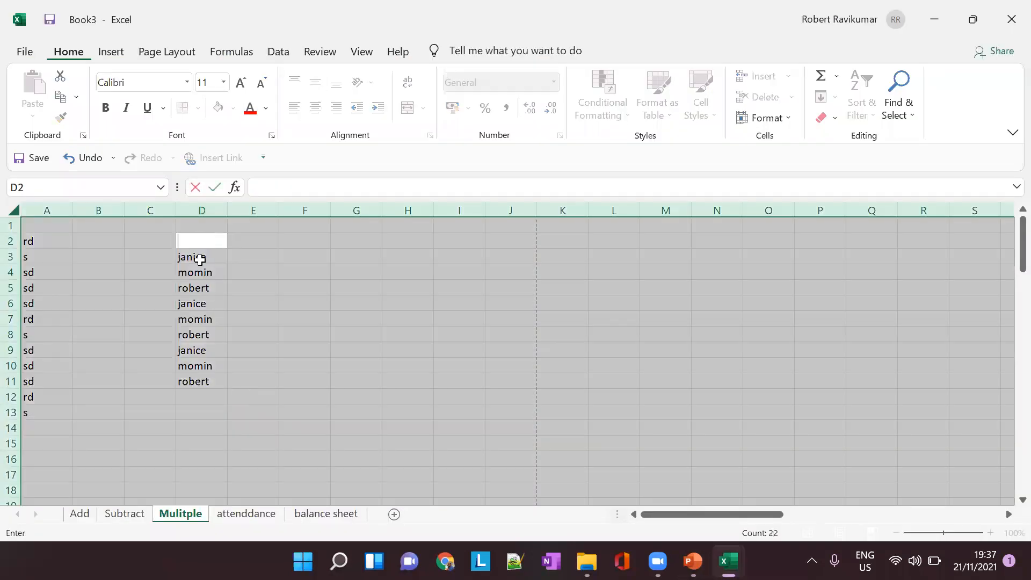
right_click(87, 249)
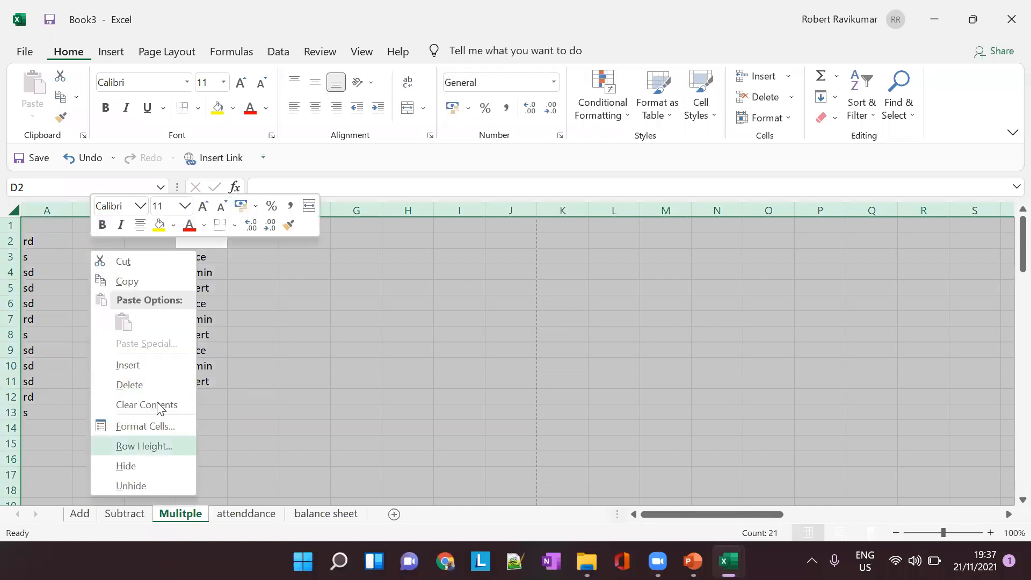
left_click(146, 403)
left_click(85, 231)
- Enter the numbers 1, 2, 3, 4 and 5 down cells A1:A5
left_click(34, 226)
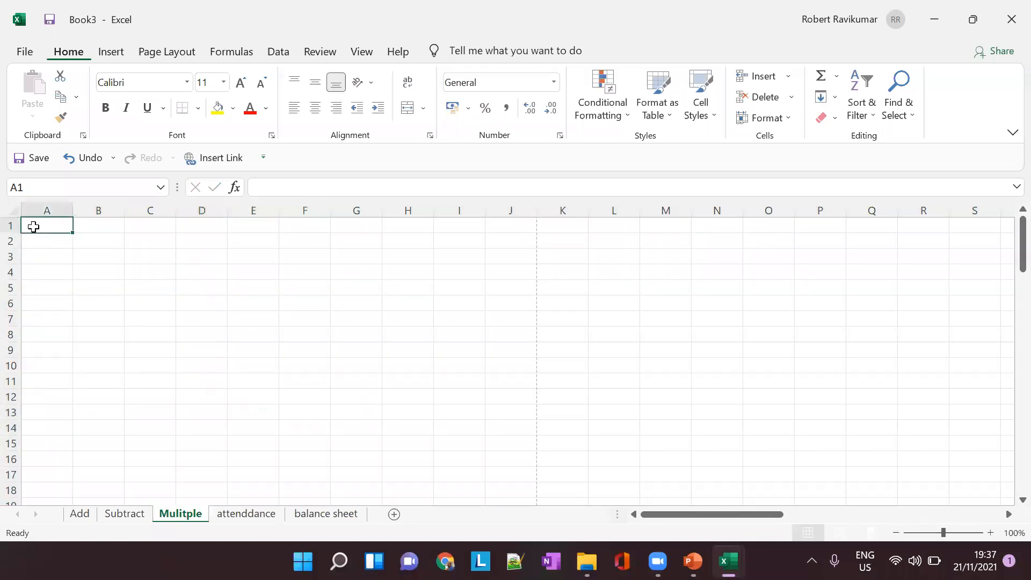
type("1")
key("Return")
type("2")
key("Return")
type("3")
key("Return")
type("4")
key("Return")
type("5")
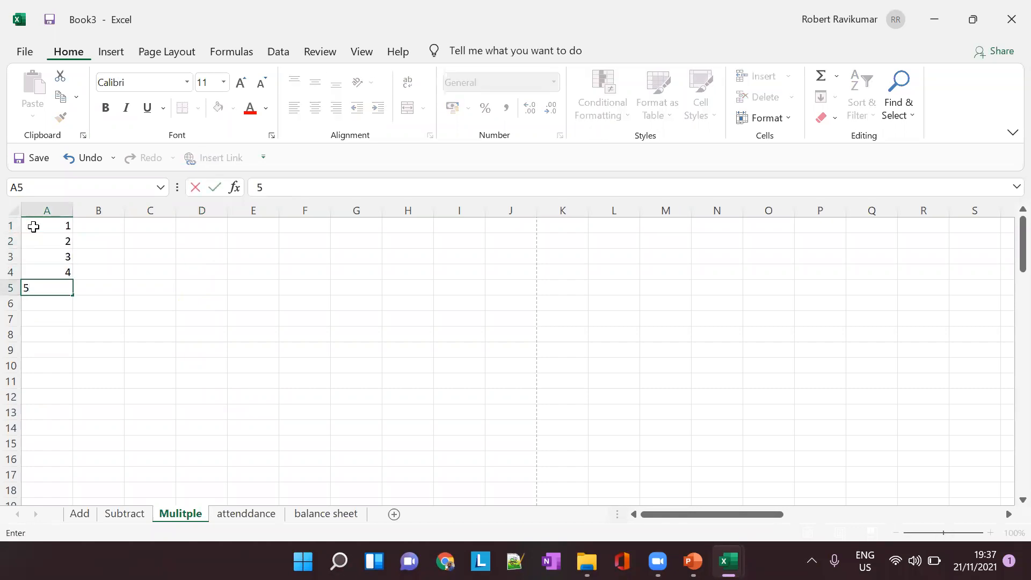
left_click(96, 275)
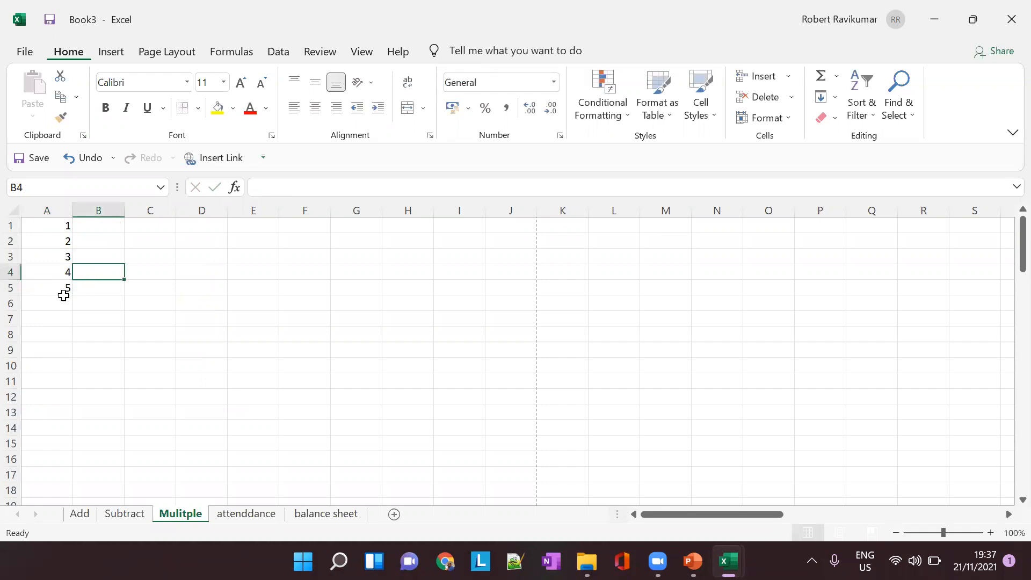
- Continue the A1:A5 number series down to A100 with the fill handle
left_click(63, 293)
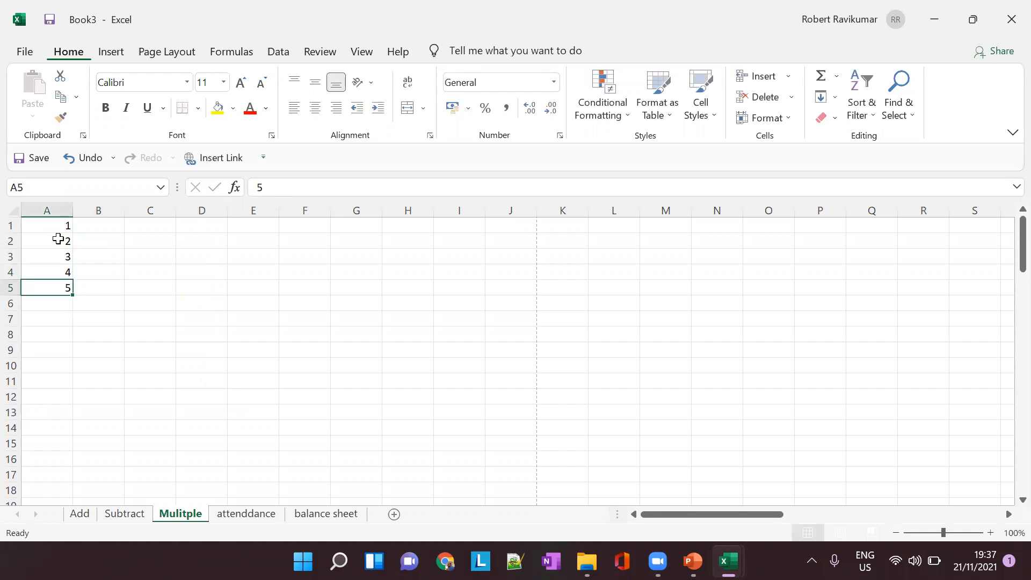
left_click_drag(55, 224, 59, 288)
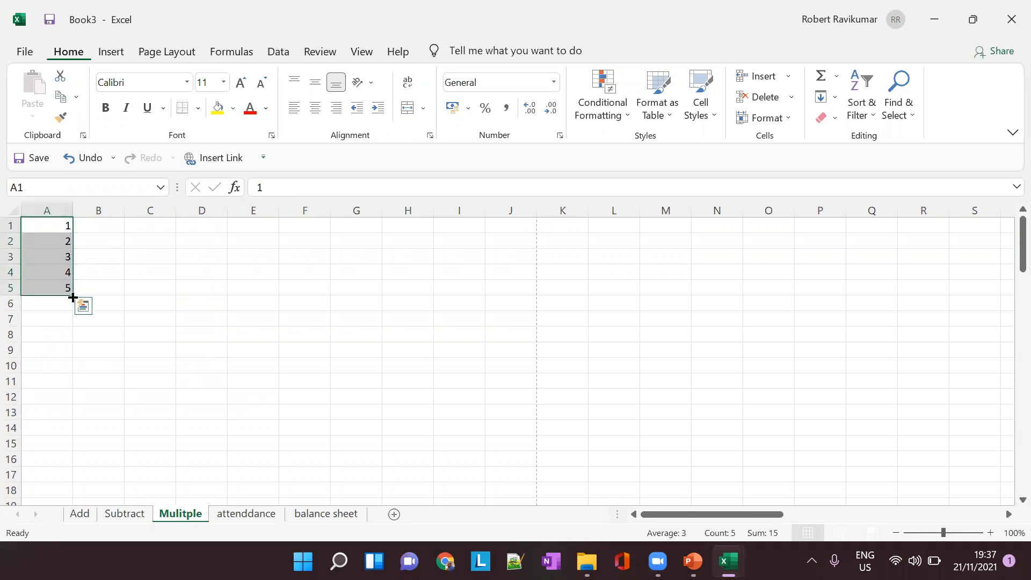
left_click_drag(73, 297, 74, 451)
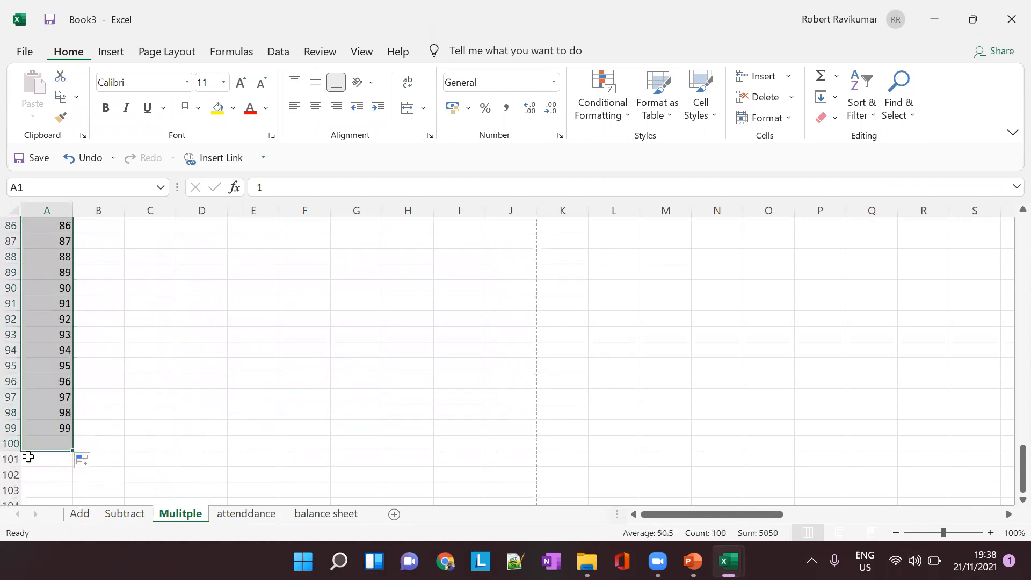
scroll(60, 419, "up", 19)
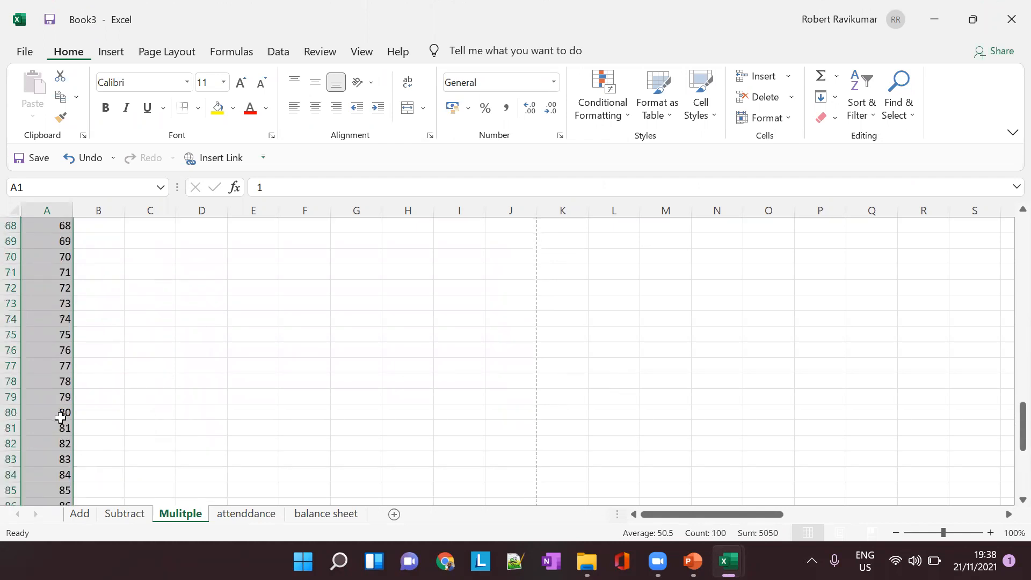
scroll(60, 418, "up", 9)
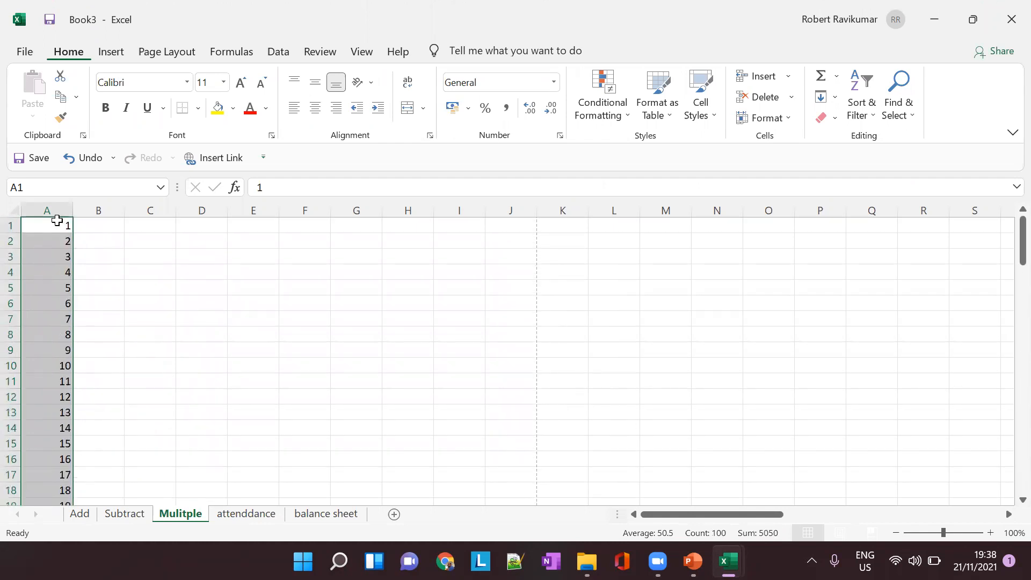
left_click(57, 221)
left_click_drag(50, 240, 47, 375)
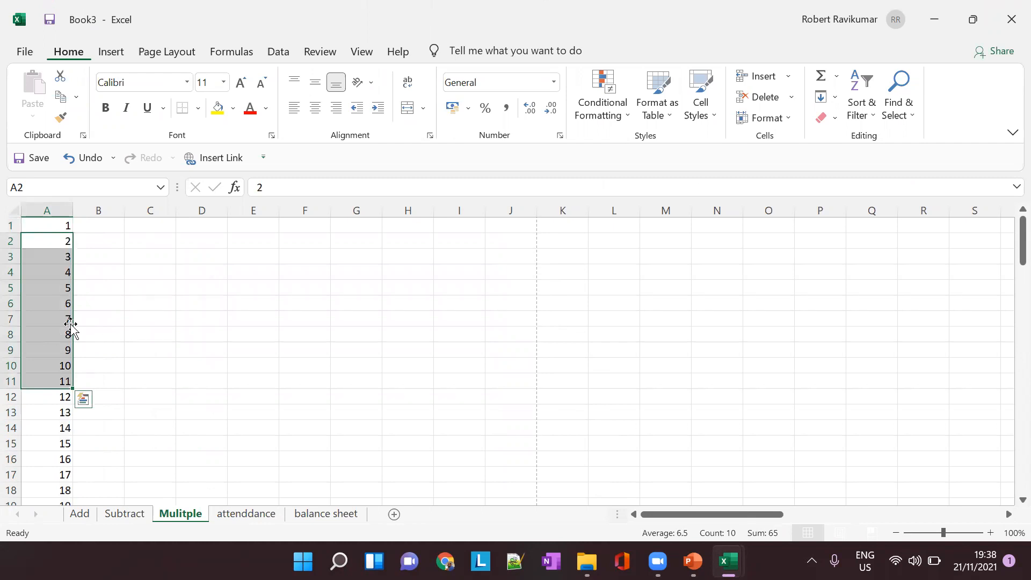
left_click(58, 270)
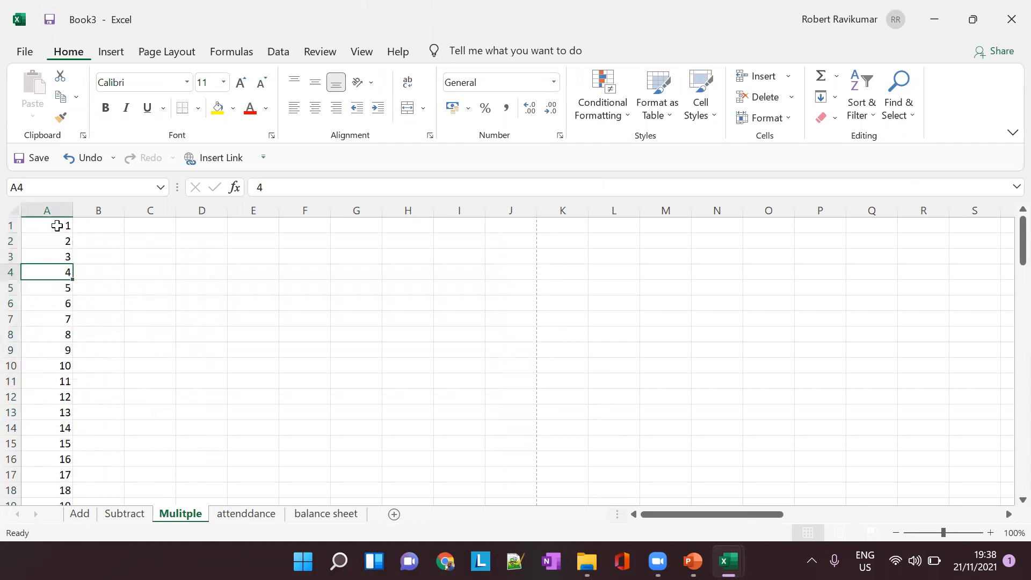
left_click_drag(57, 225, 59, 338)
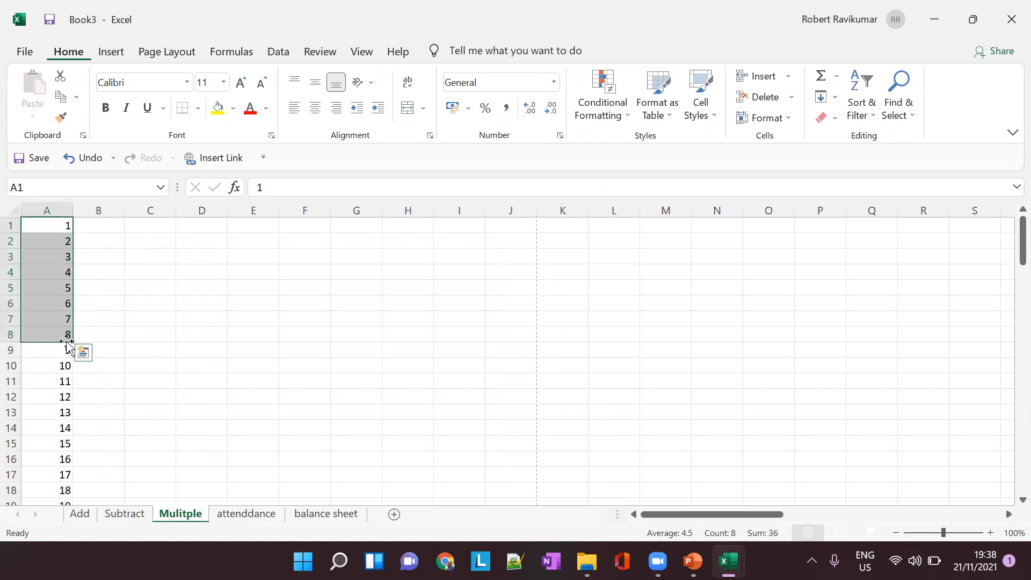
- Enter the even numbers 2, 4, 6 and 8 down cells C1:C4
left_click(146, 234)
type("2")
key("Return")
type("3")
key("BackSpace")
type("4")
key("Return")
type("6")
key("Return")
type("8")
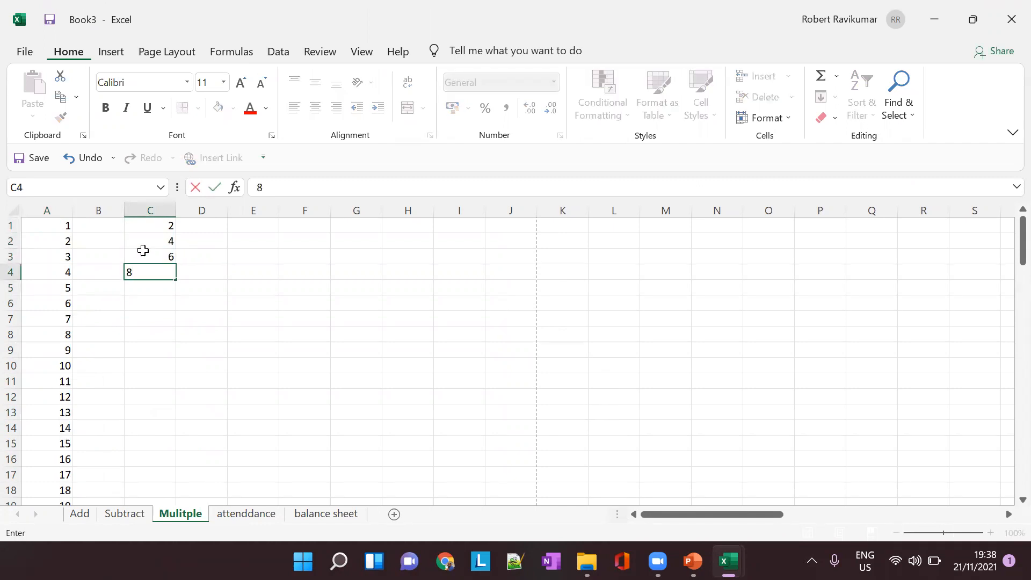
left_click(167, 228)
- Continue the even-number series in column C down to C100 with the fill handle
left_click_drag(167, 228, 177, 446)
left_click_drag(166, 486, 162, 450)
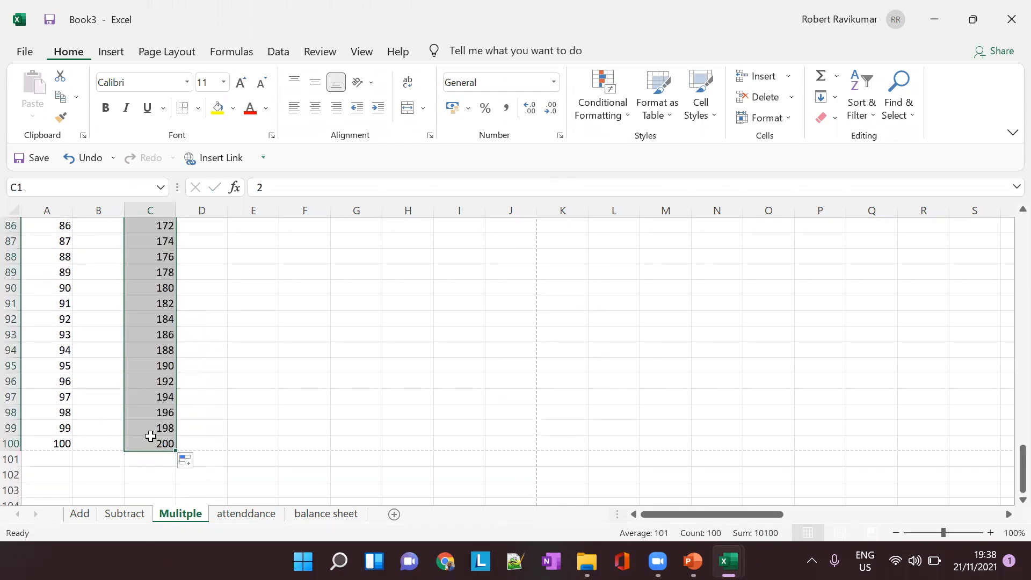
scroll(151, 436, "up", 20)
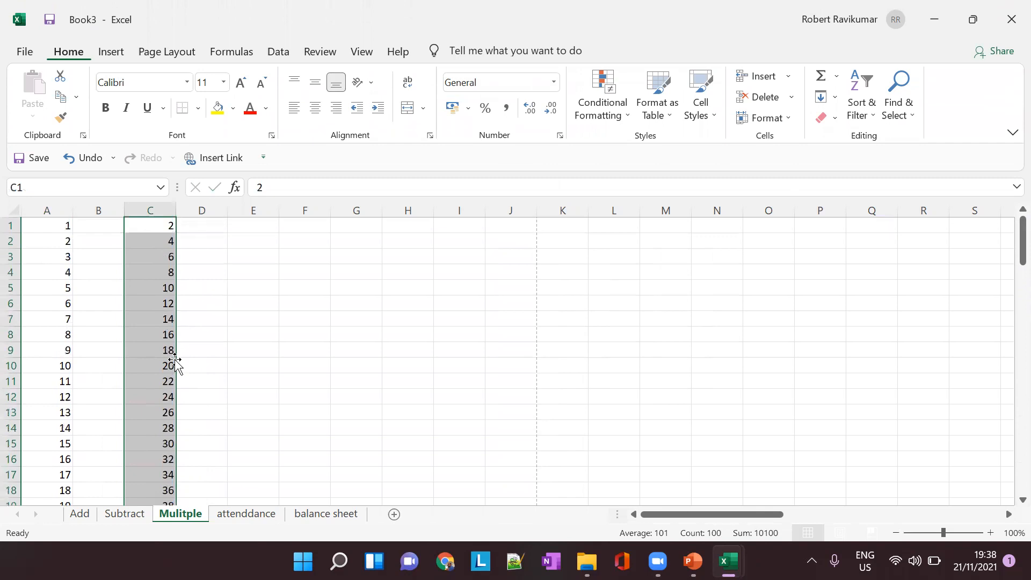
- Enter the odd numbers 1, 3 and 5 down cells E1:E3
left_click(262, 231)
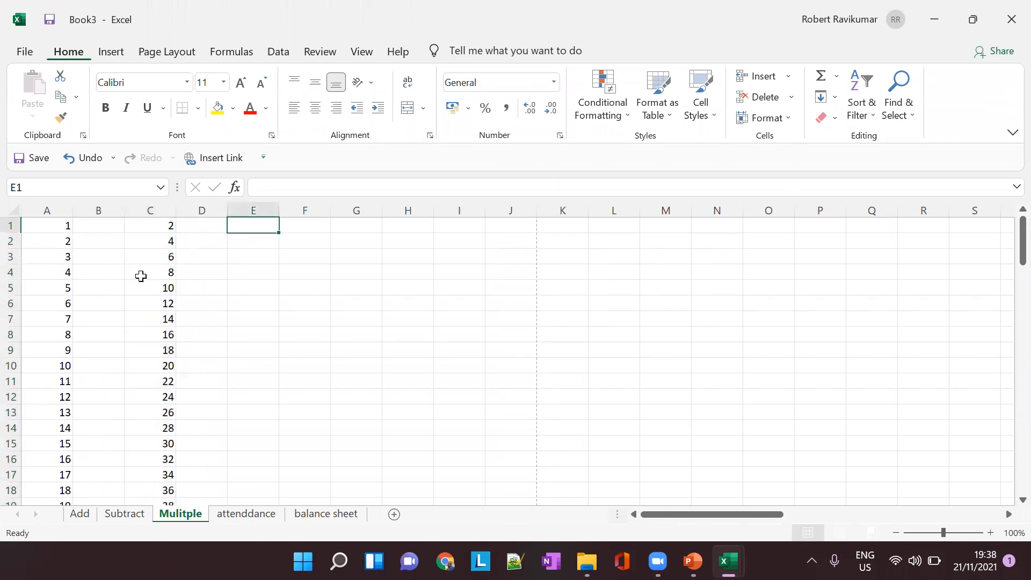
type("1")
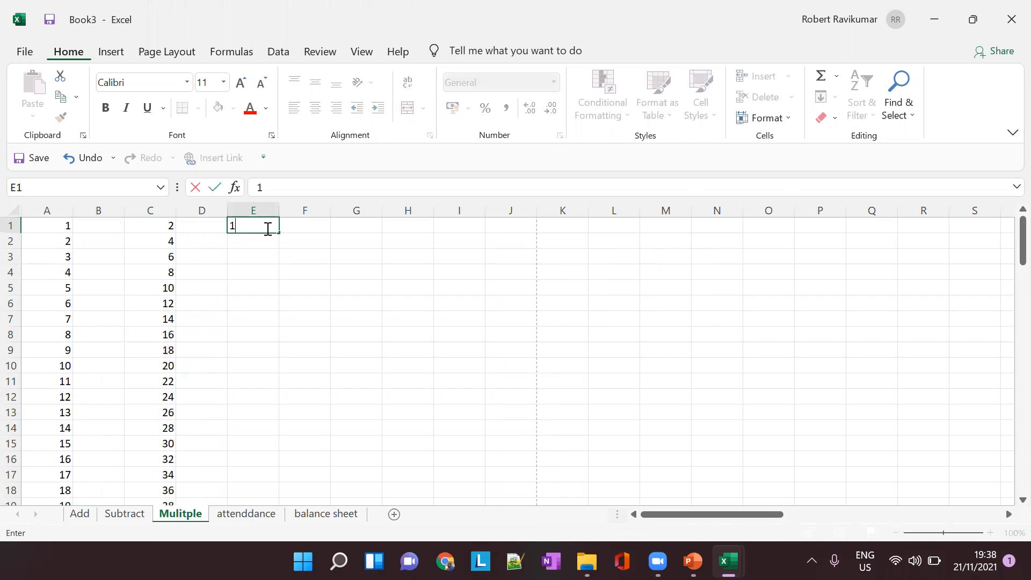
key("Return")
type("3")
key("Return")
type("5")
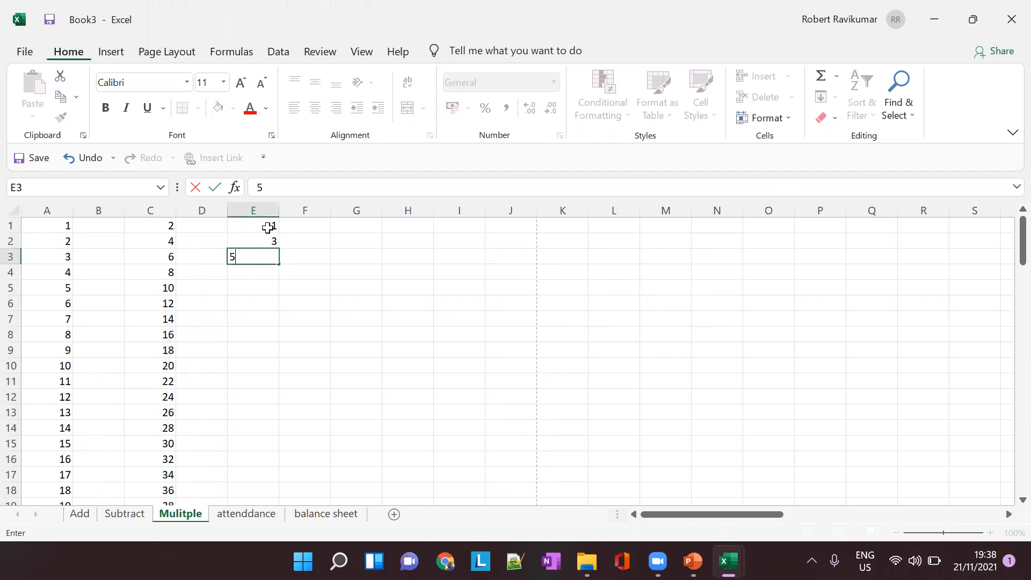
left_click(351, 272)
- Continue the odd-number series in column E down to E100 with the fill handle
left_click_drag(267, 226, 295, 468)
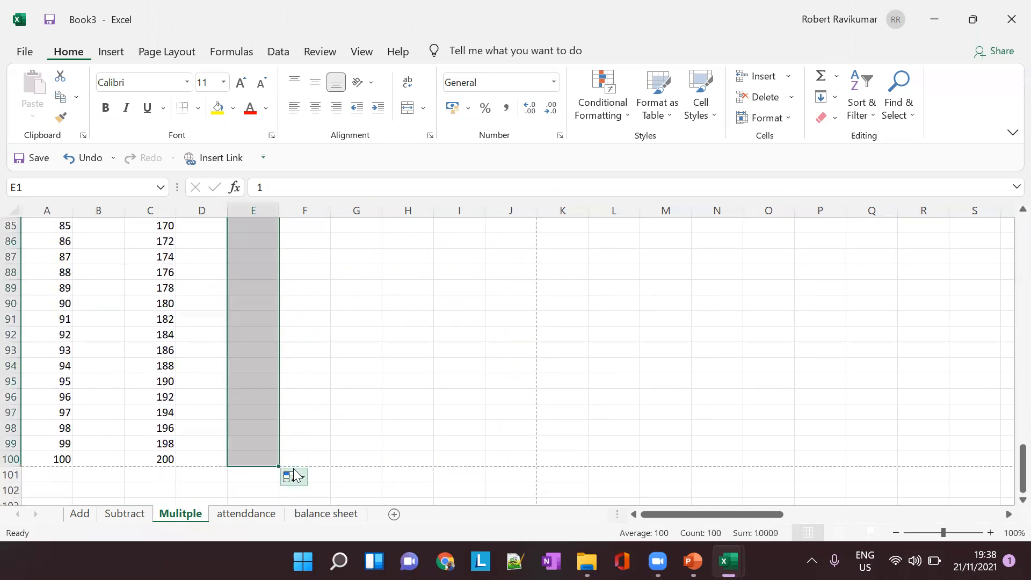
scroll(305, 338, "up", 20)
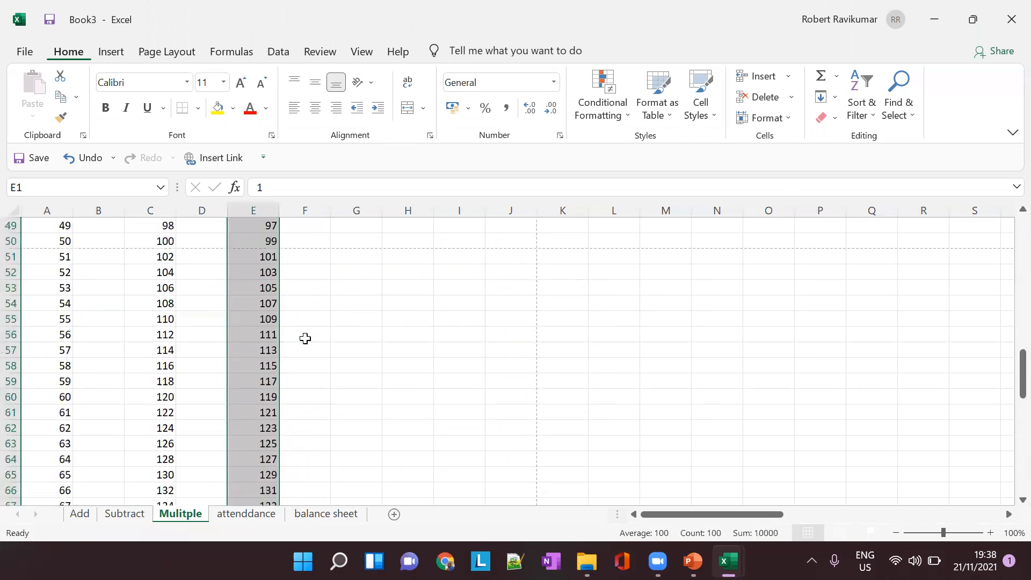
scroll(305, 338, "up", 8)
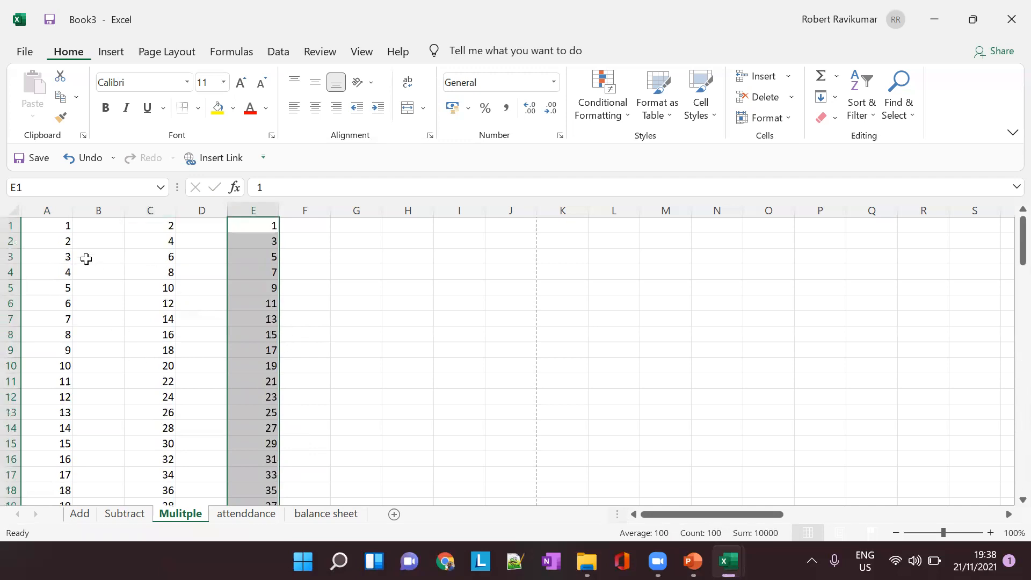
- Enter the multiples of five 5, 10 and 15 down cells G1:G3
left_click(359, 228)
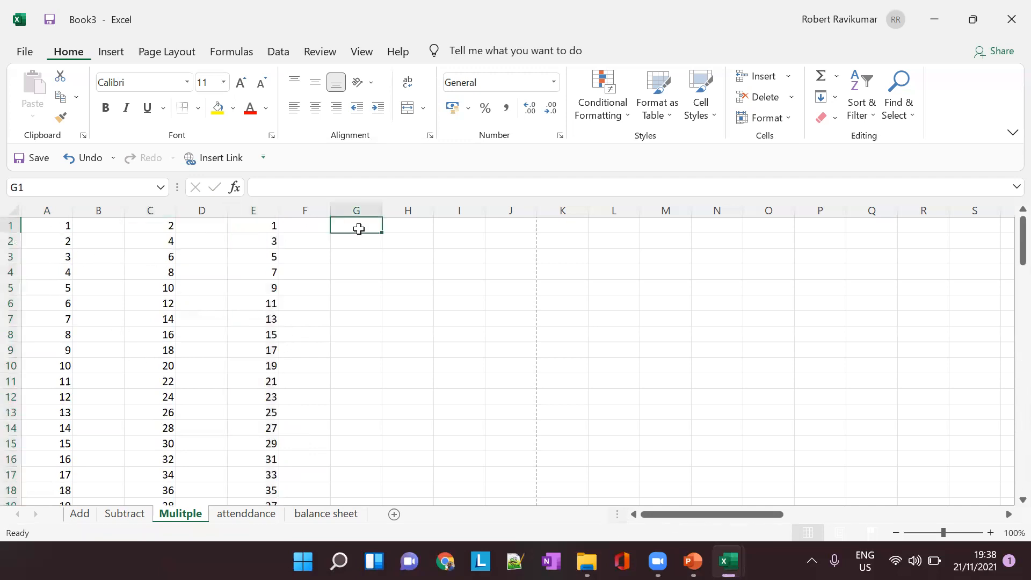
type("5")
key("Return")
type("10")
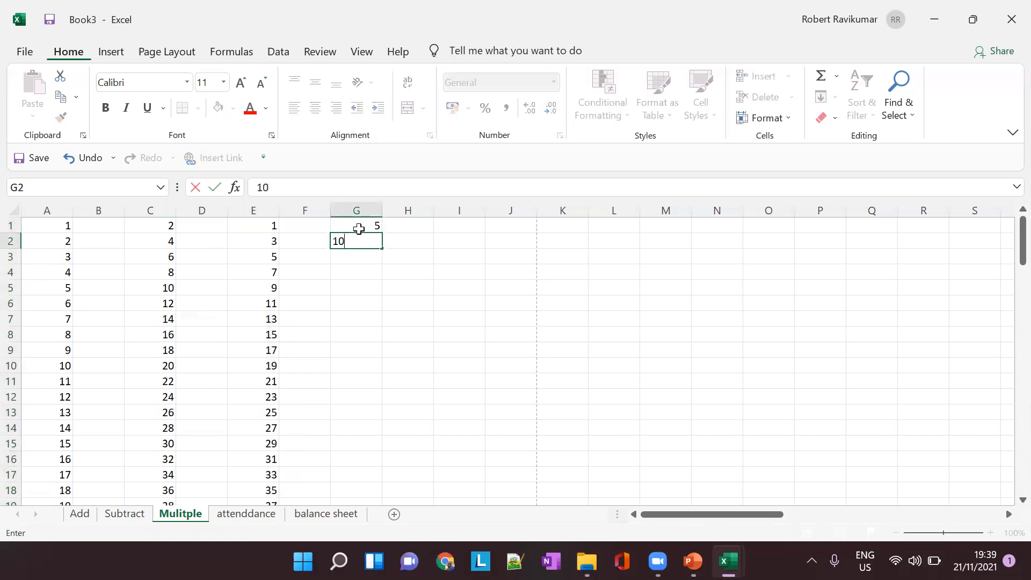
key("Return")
type("15")
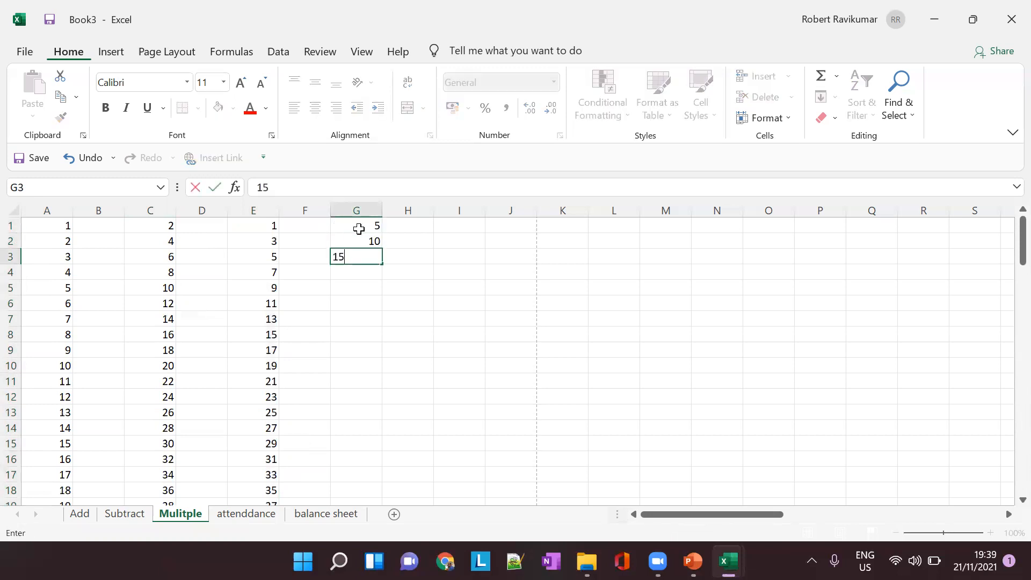
left_click(449, 301)
- Continue the multiples-of-five series in column G down to G295 with the fill handle
left_click_drag(357, 225, 395, 481)
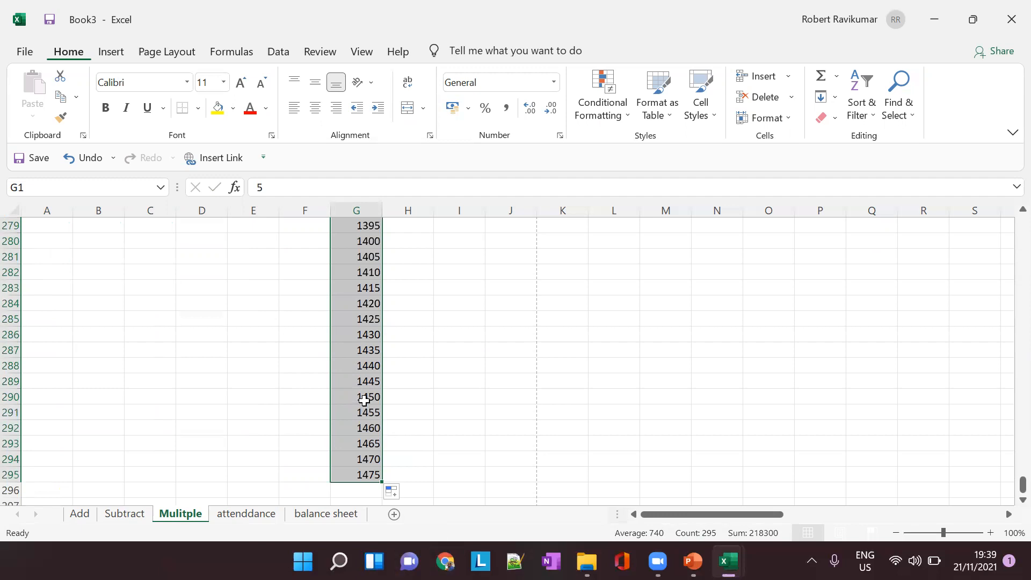
scroll(364, 400, "up", 20)
scroll(363, 397, "up", 20)
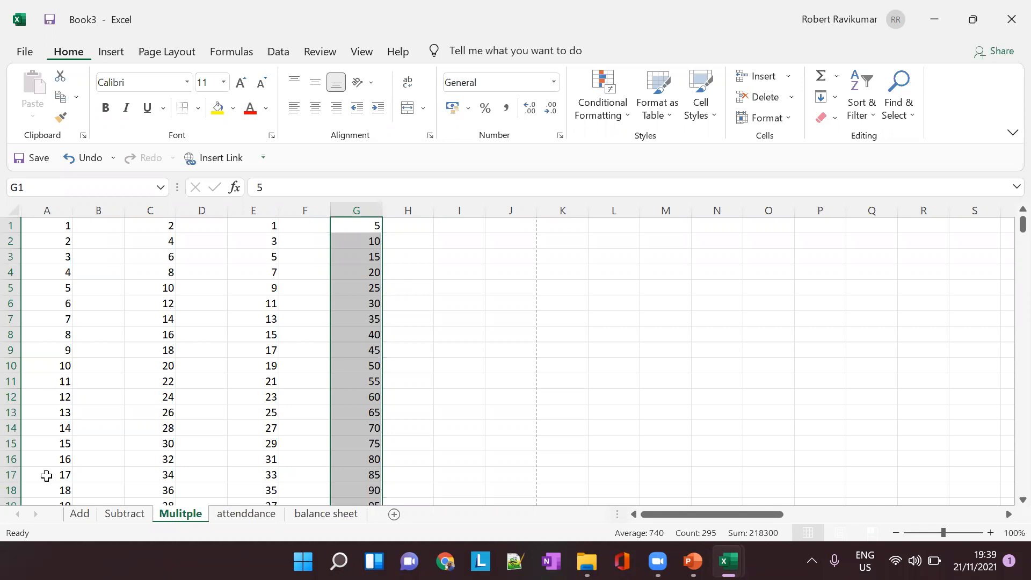
- Check the PowerPoint slide on continuing a series with the fill handle and return to Excel
key("alt+Tab")
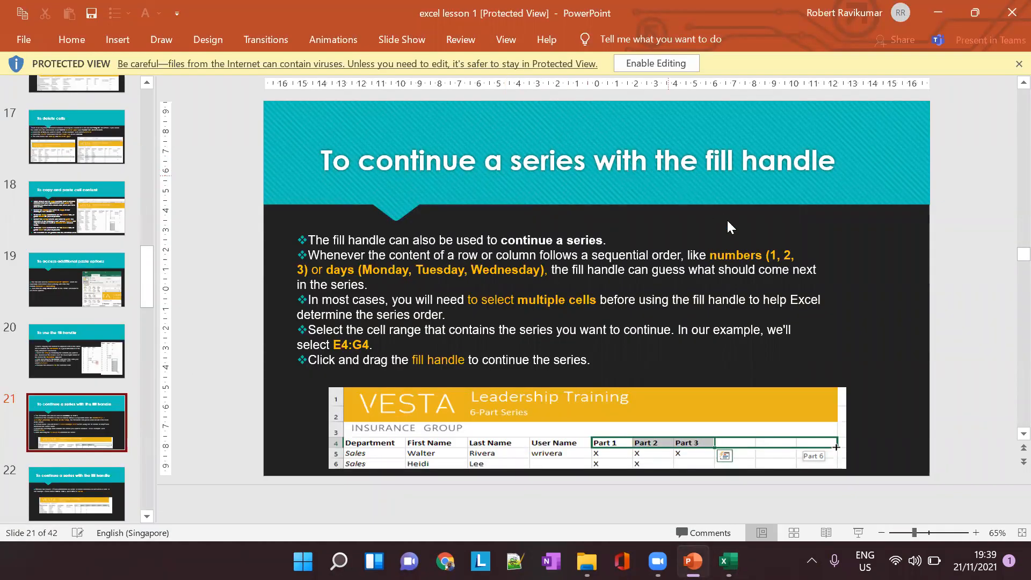
key("alt+Tab")
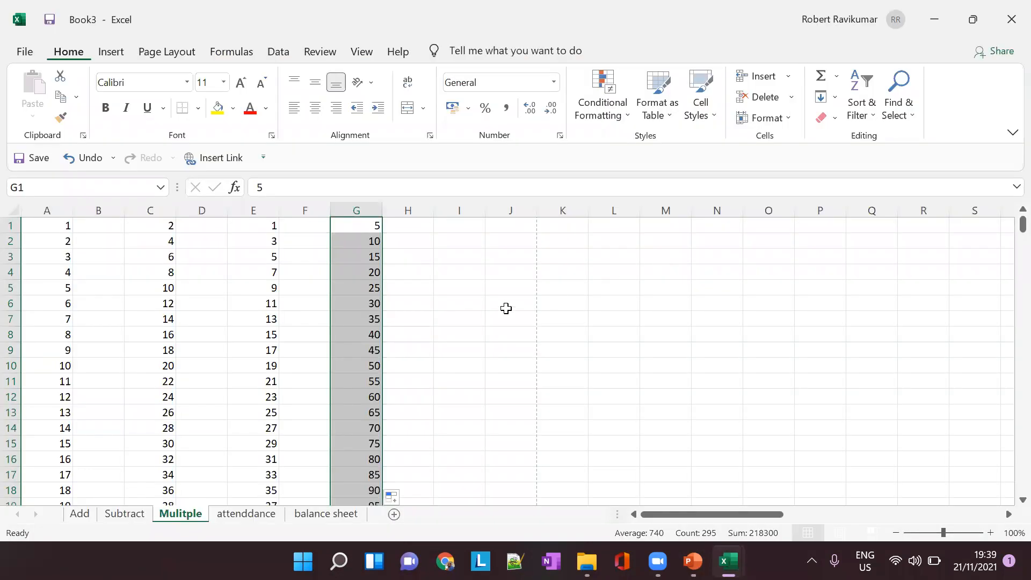
- Enter 1, 2 and 3 across cells I4:K4 and continue the series across to Q4 with the fill handle
left_click(441, 277)
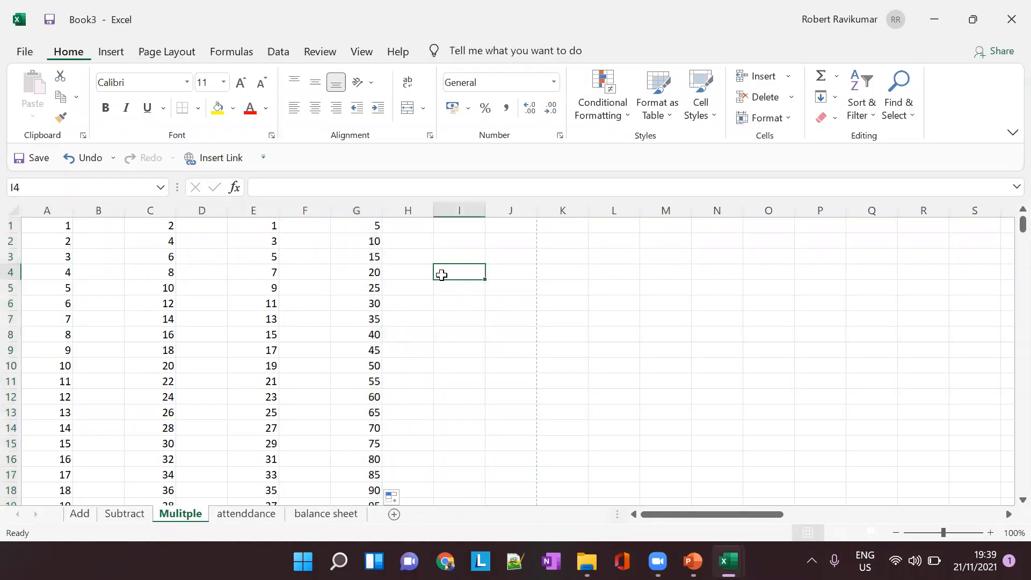
type("1")
key("Tab")
type("2")
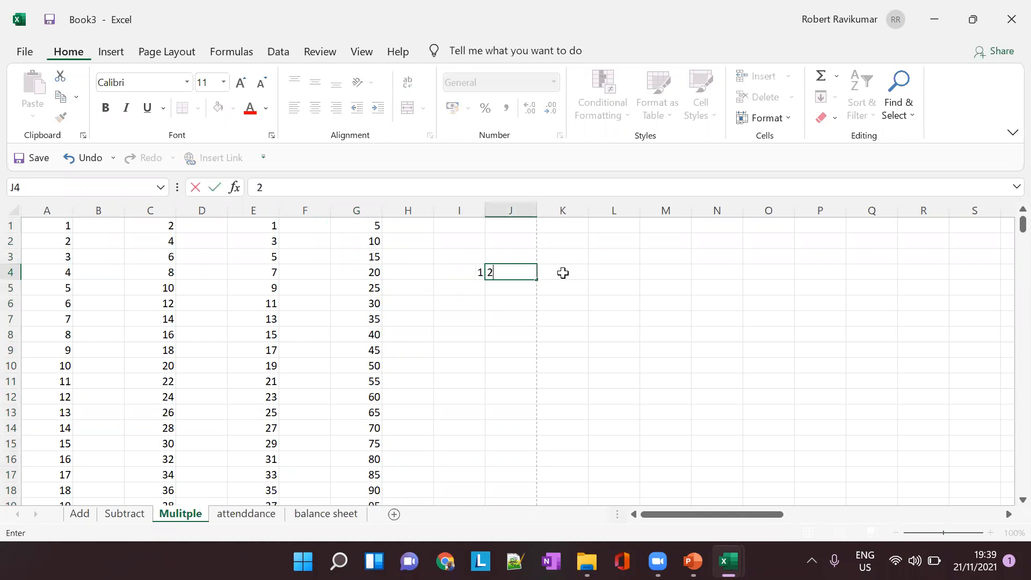
key("Tab")
type("3")
left_click(598, 302)
left_click_drag(482, 274, 882, 247)
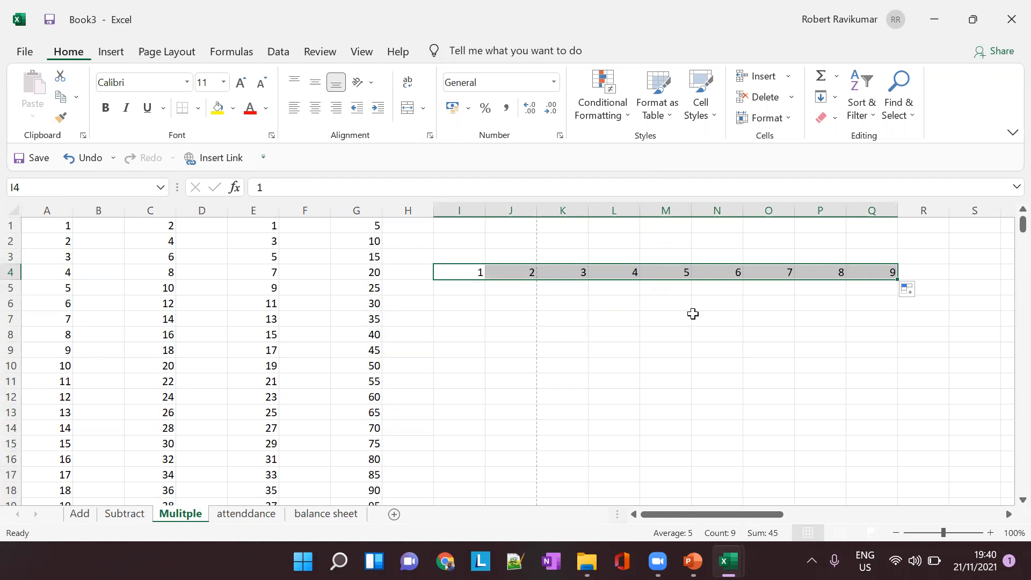
- Clear the number series from cells I4:Q4
key("Delete")
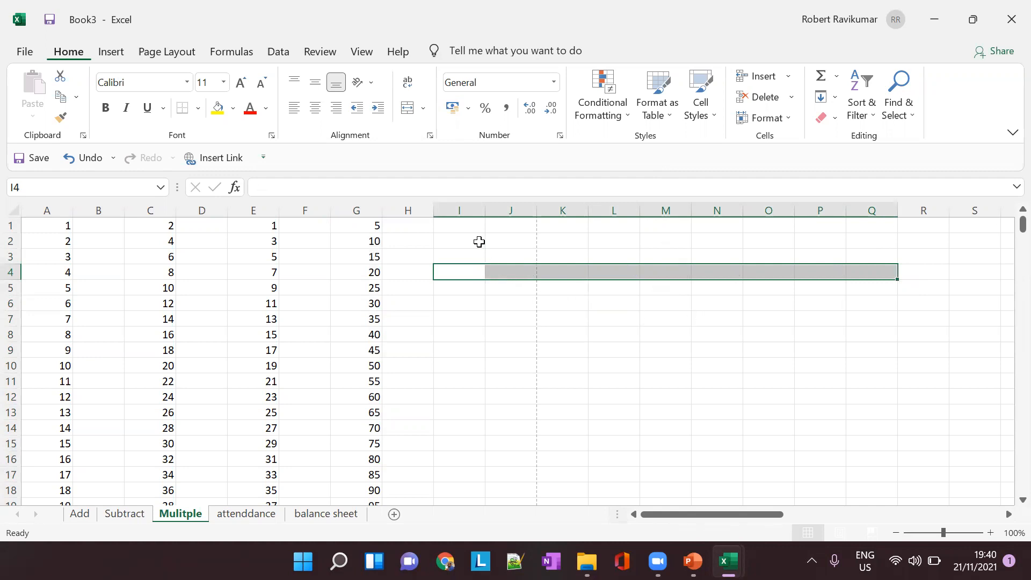
left_click(479, 241)
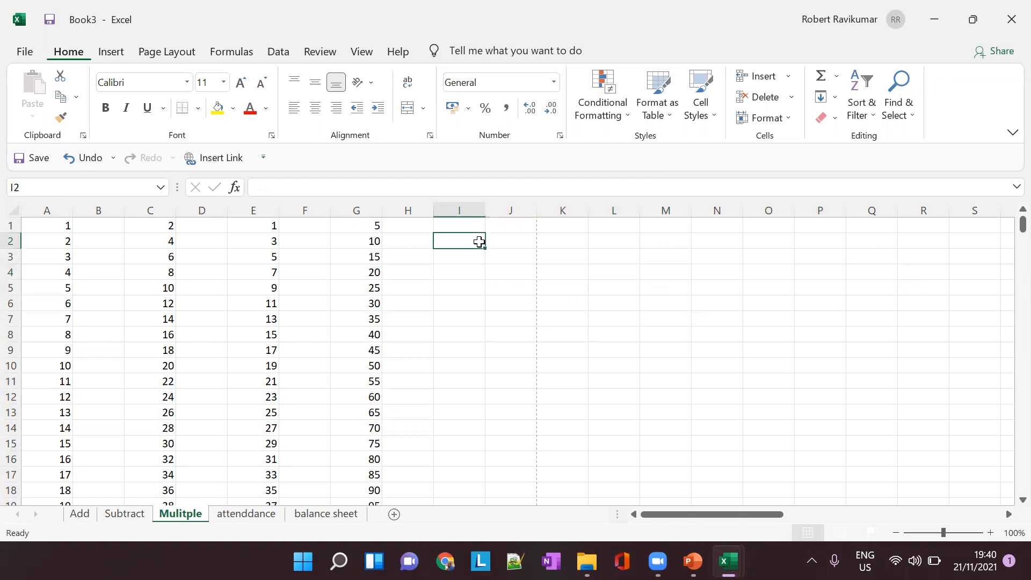
- Enter Jan, Feb and mar in cells I2:I4 and continue the month series down to I18 with the fill handle
type("Jan")
key("Return")
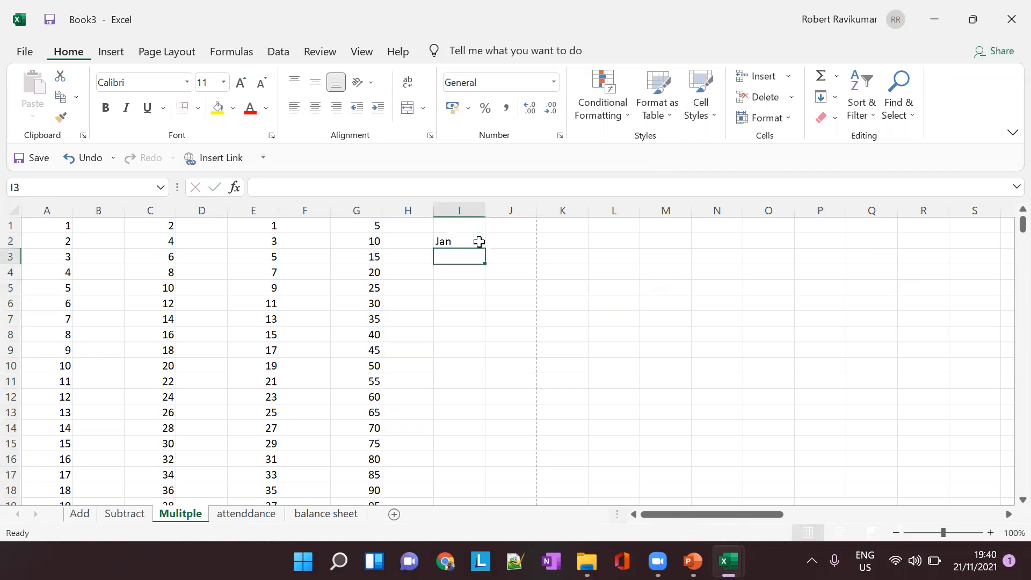
type("Feb")
key("Return")
type("m")
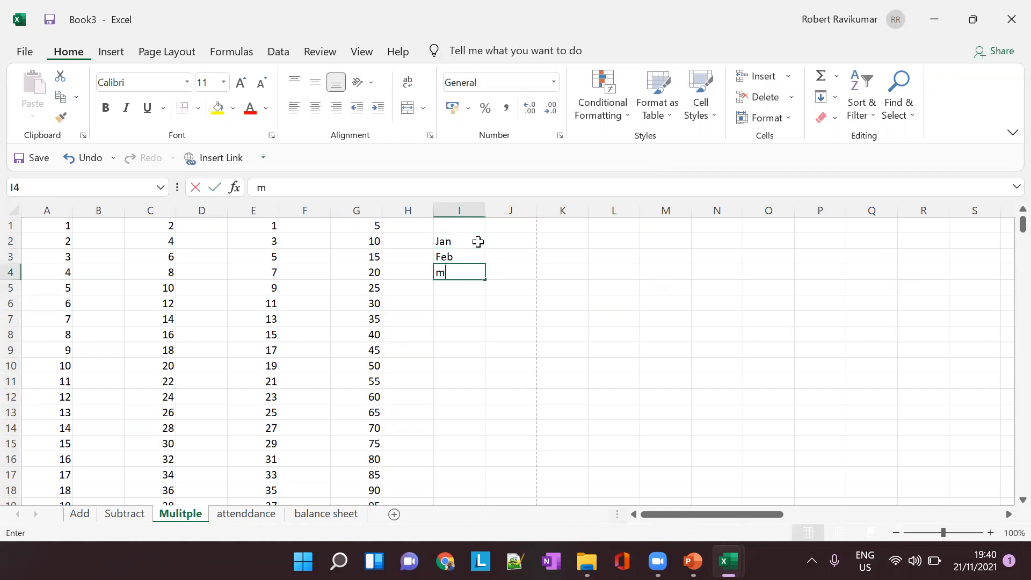
type("ar")
left_click(478, 241)
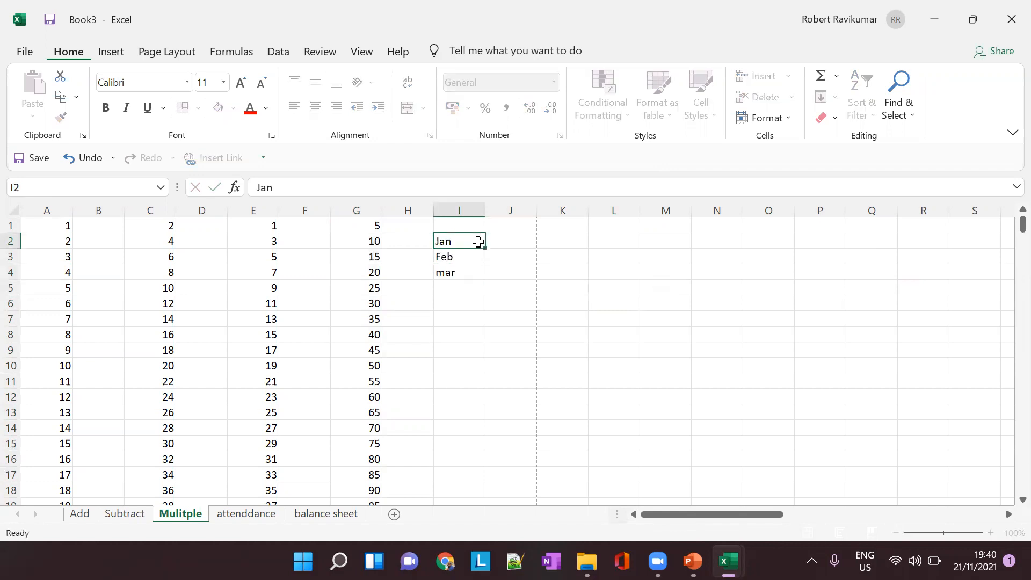
left_click_drag(478, 242, 487, 404)
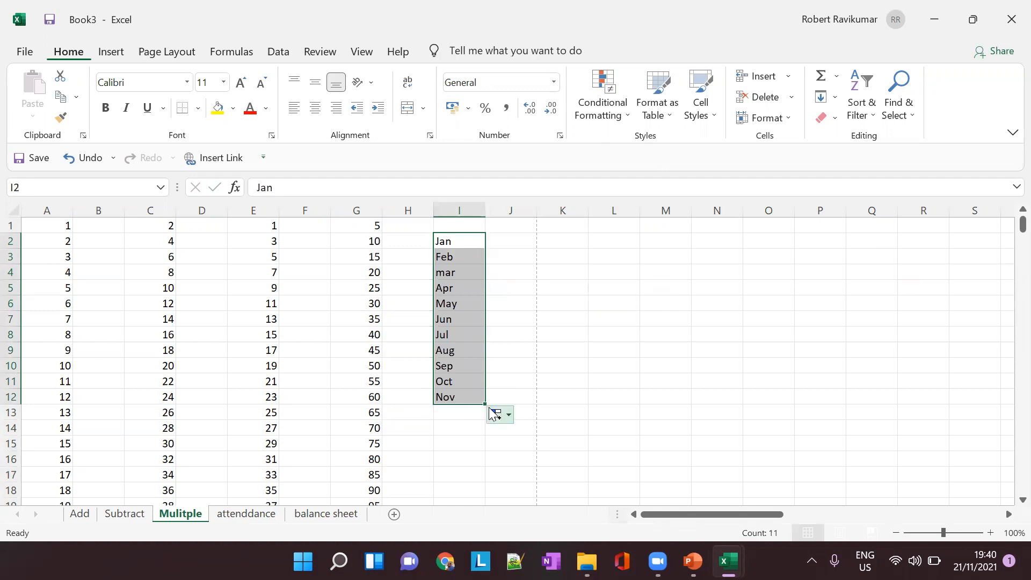
left_click_drag(485, 403, 519, 492)
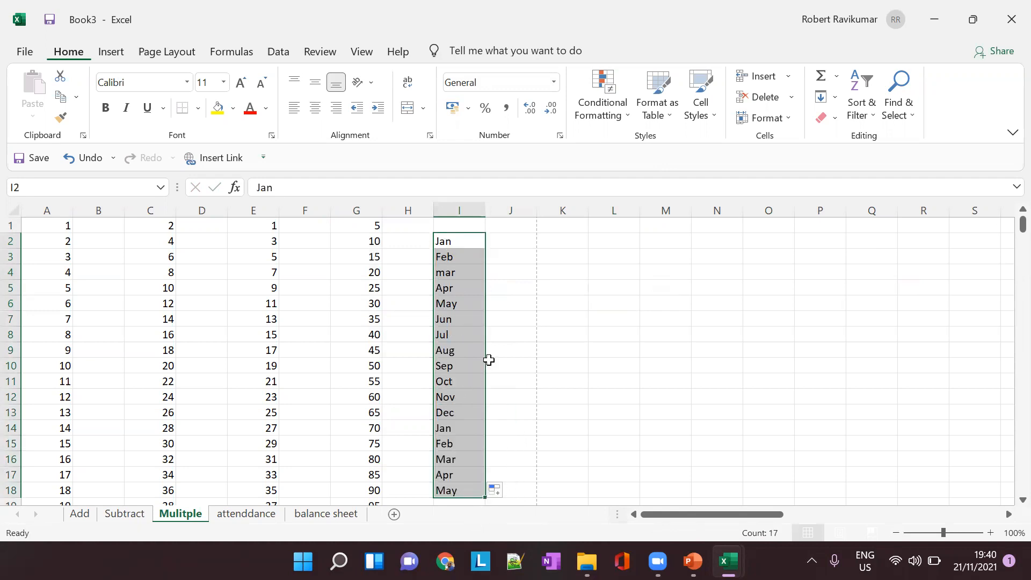
- Enter Sun, Mon and Tue in cells K2:K4 and continue the weekday series down to K13 with the fill handle
left_click(555, 248)
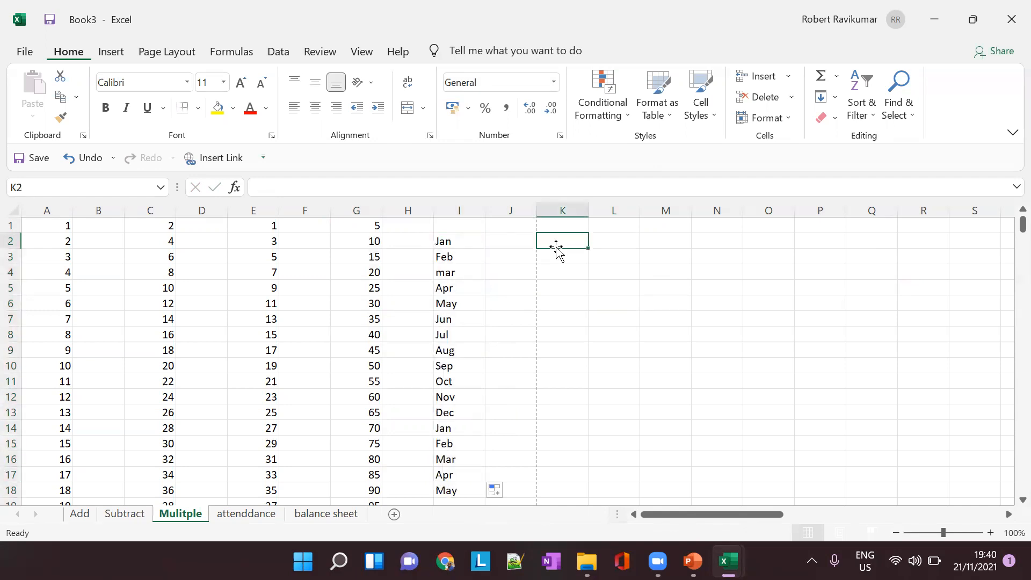
type("Sun")
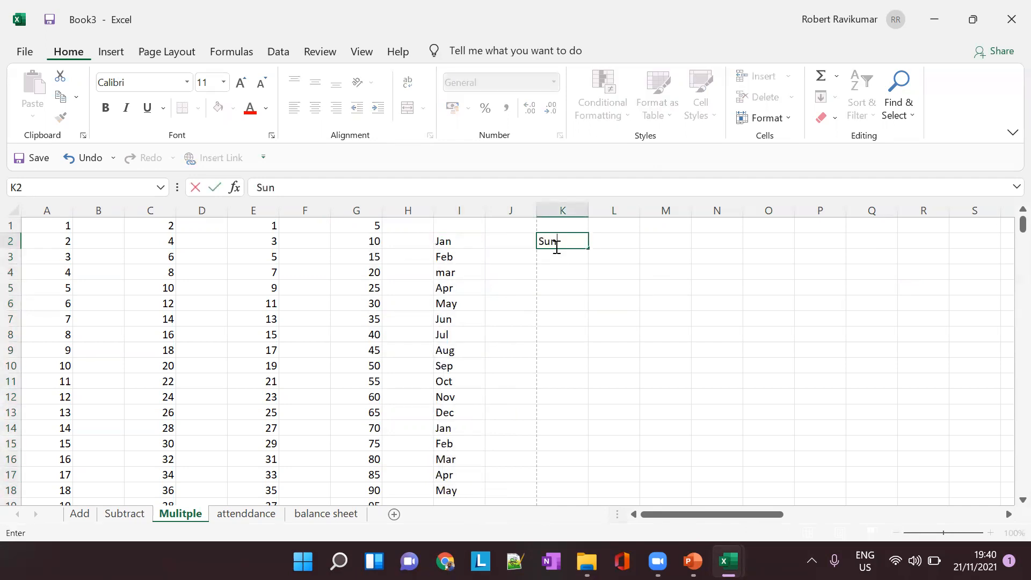
key("Return")
type("Mon")
key("Return")
type("Tue")
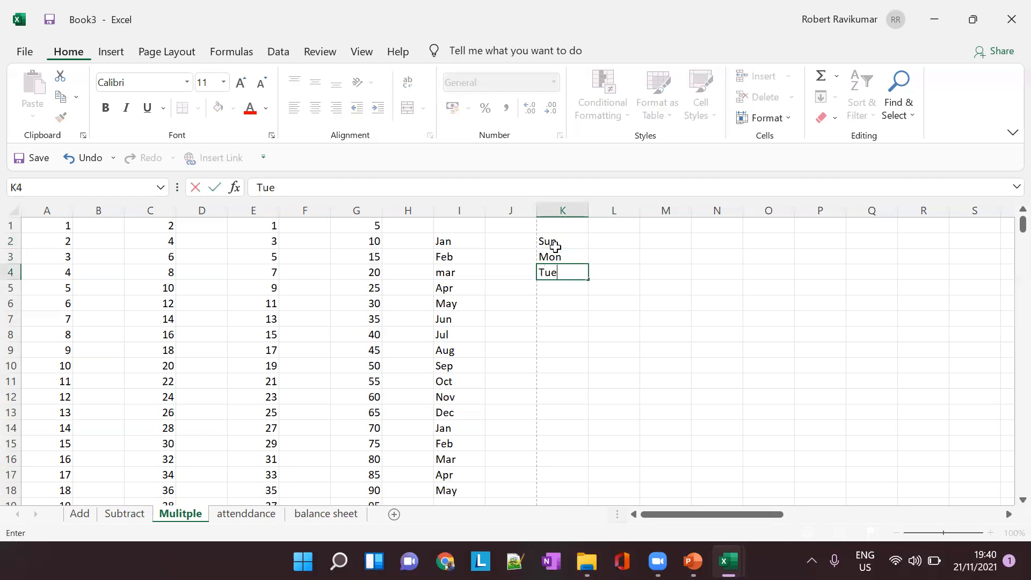
left_click_drag(554, 246, 617, 417)
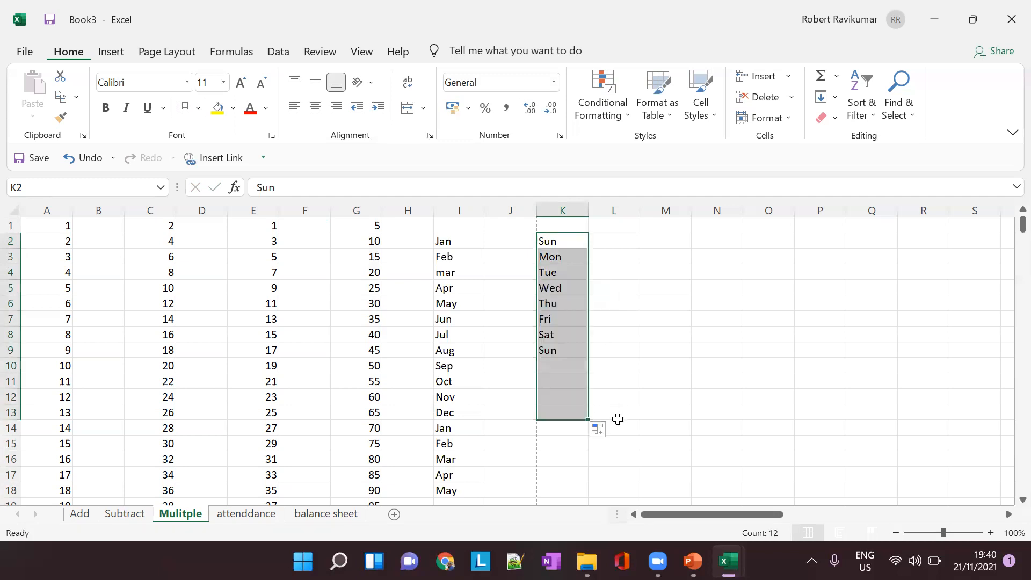
- Switch to PowerPoint and go to the Worksheets slide to read its explanation of multiple and grouped worksheets
key("alt+Tab")
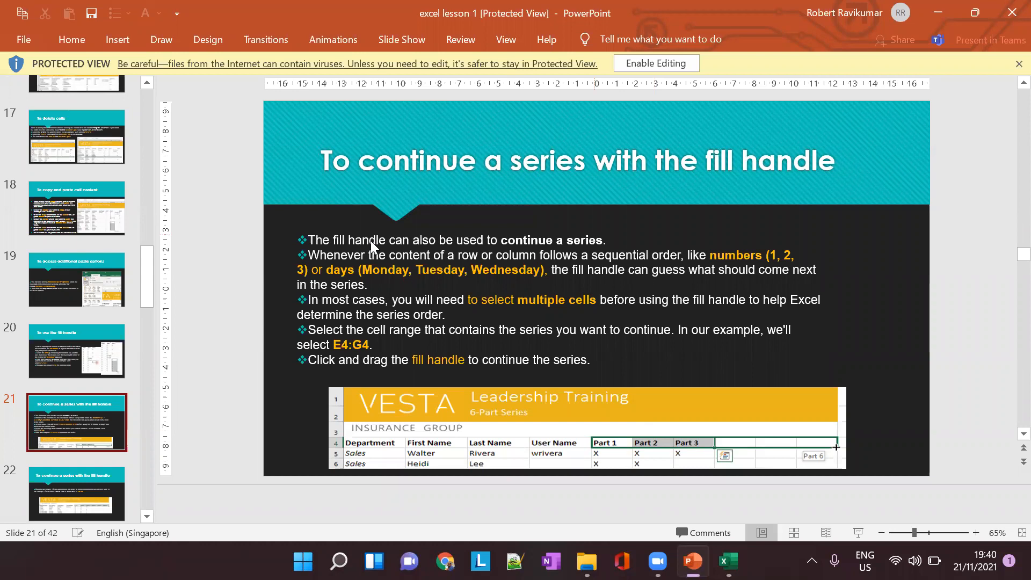
scroll(43, 470, "down", 1)
scroll(43, 462, "down", 1)
left_click(42, 443)
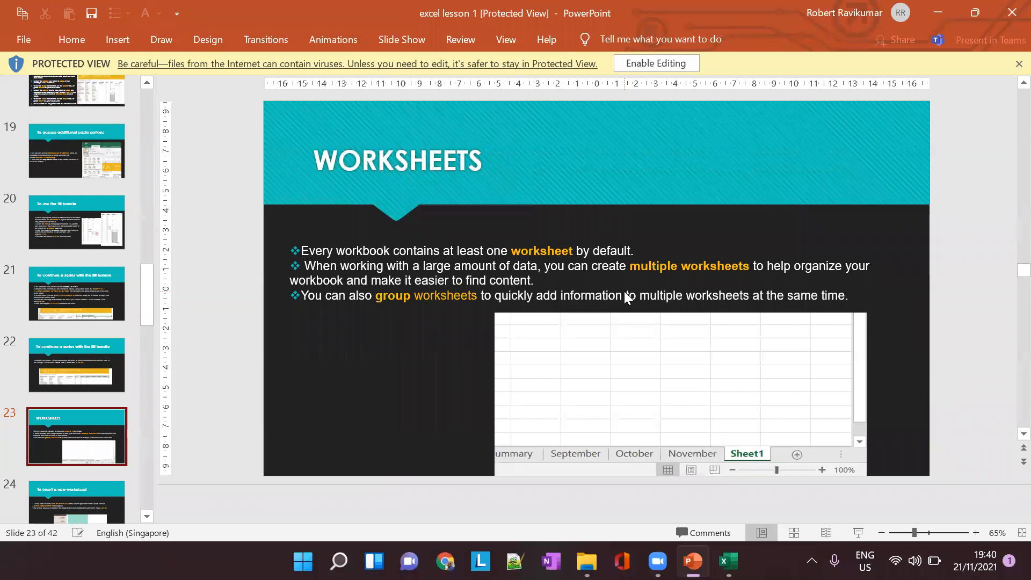
key("alt+Tab")
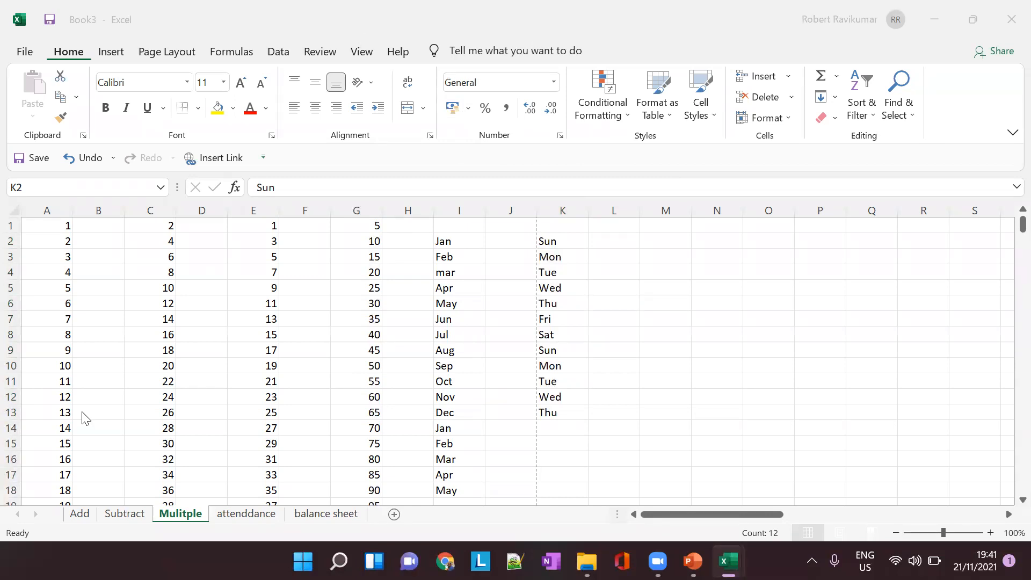
key("alt+Tab")
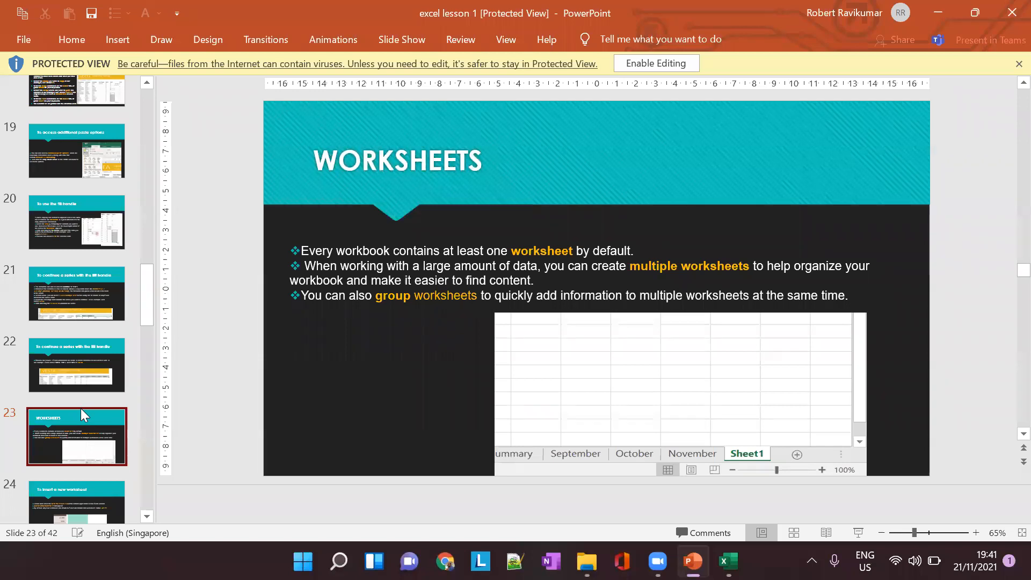
- Check the slide on inserting a new worksheet and return to Excel
left_click(81, 499)
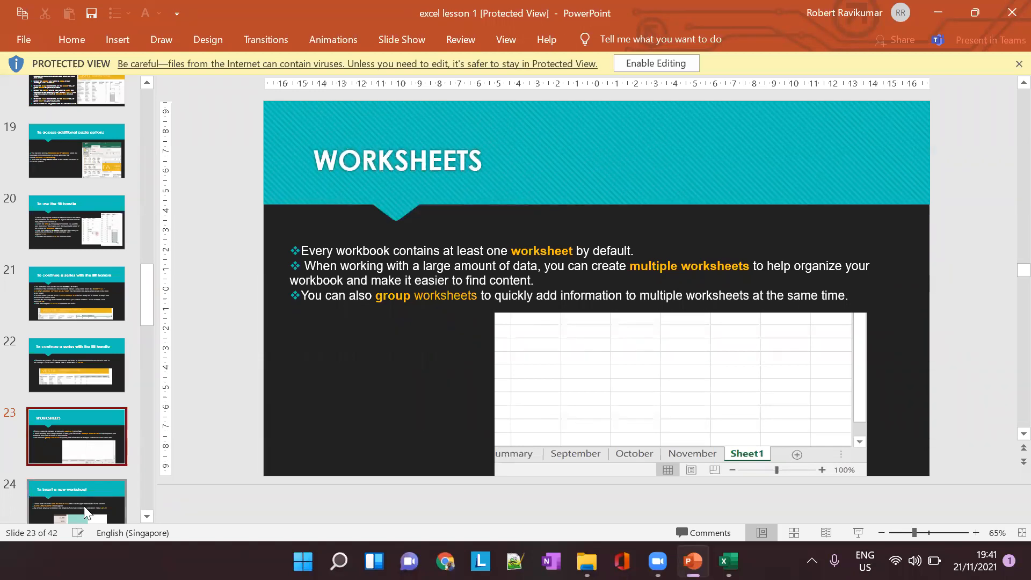
scroll(80, 489, "down", 1)
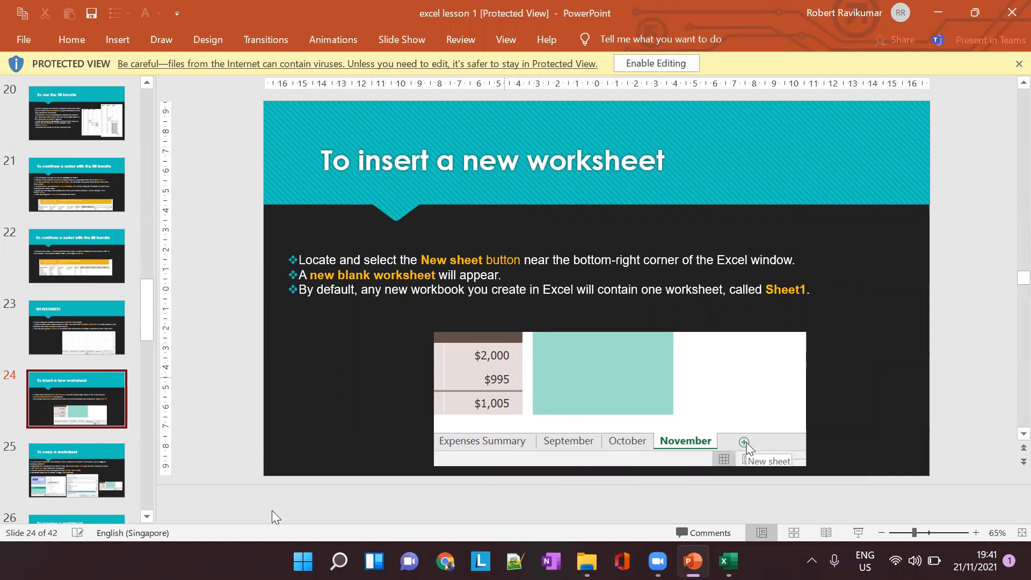
key("alt+Tab")
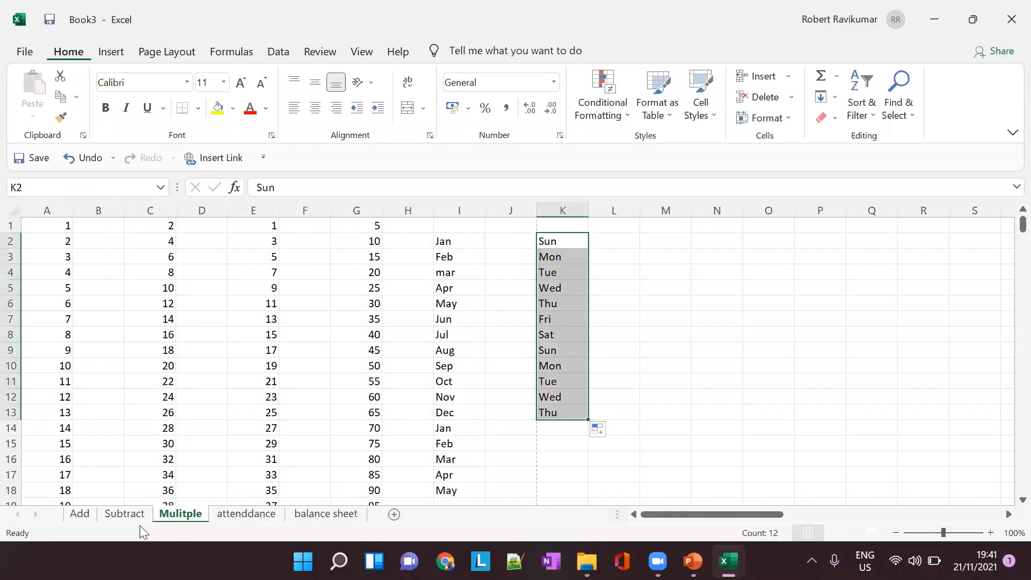
- Insert a new worksheet after Mulitple and rename it derssds
left_click(394, 516)
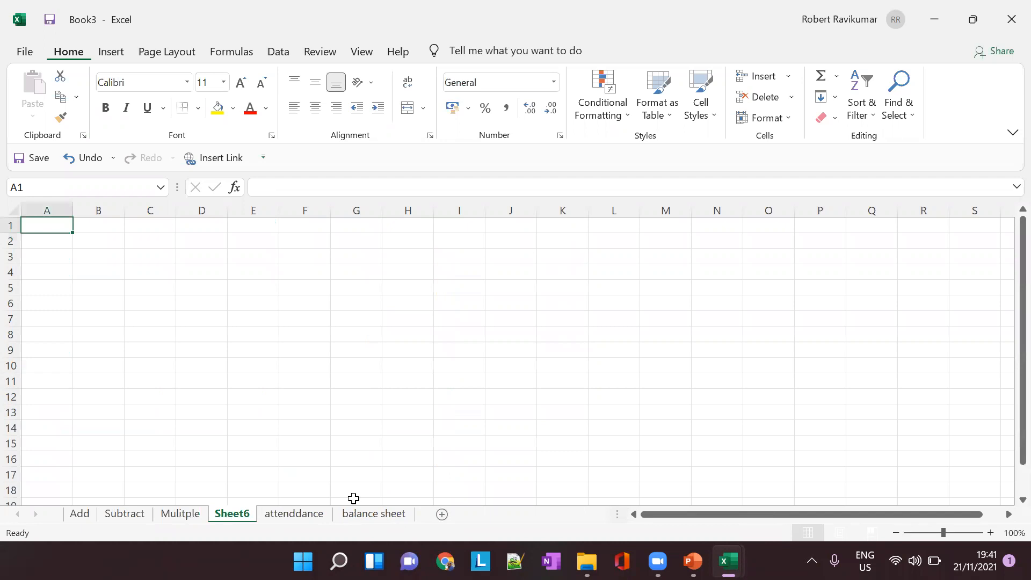
double_click(235, 515)
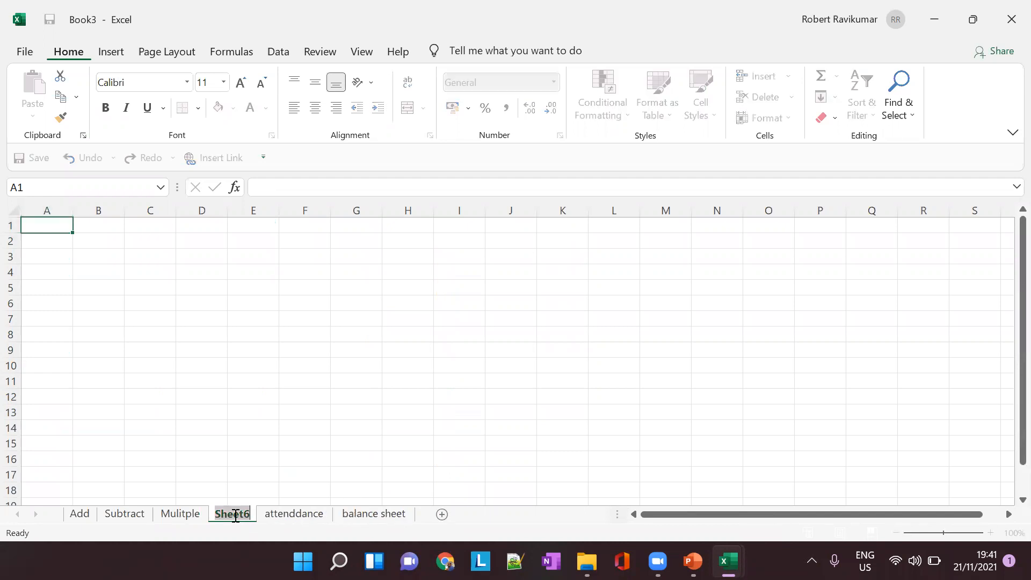
type("derssds")
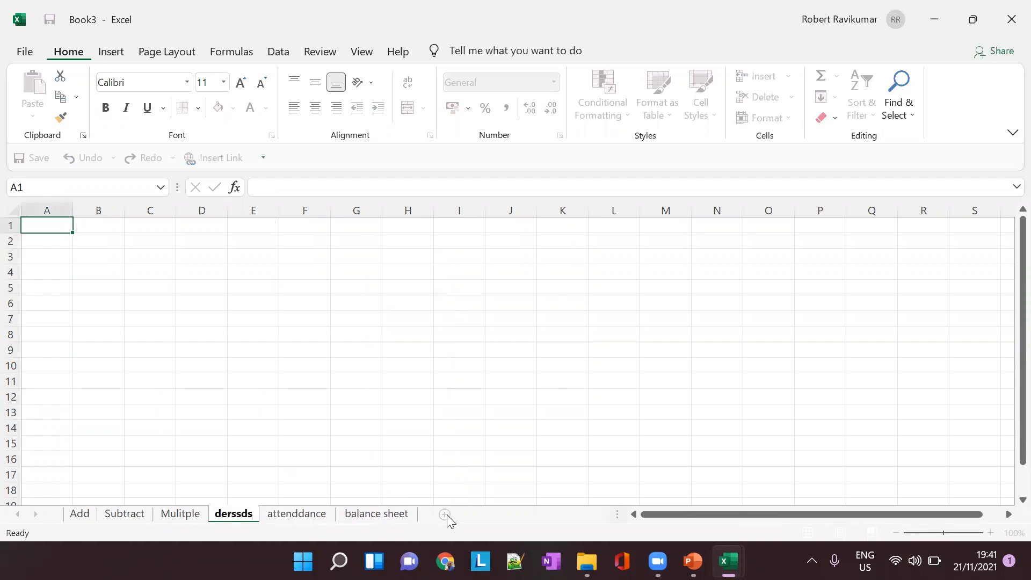
- Insert another worksheet after derssds, enter "a" in its cell A1, and rename the sheet asdfasdf
left_click(447, 514)
type("a")
double_click(285, 517)
type("asdfasdf")
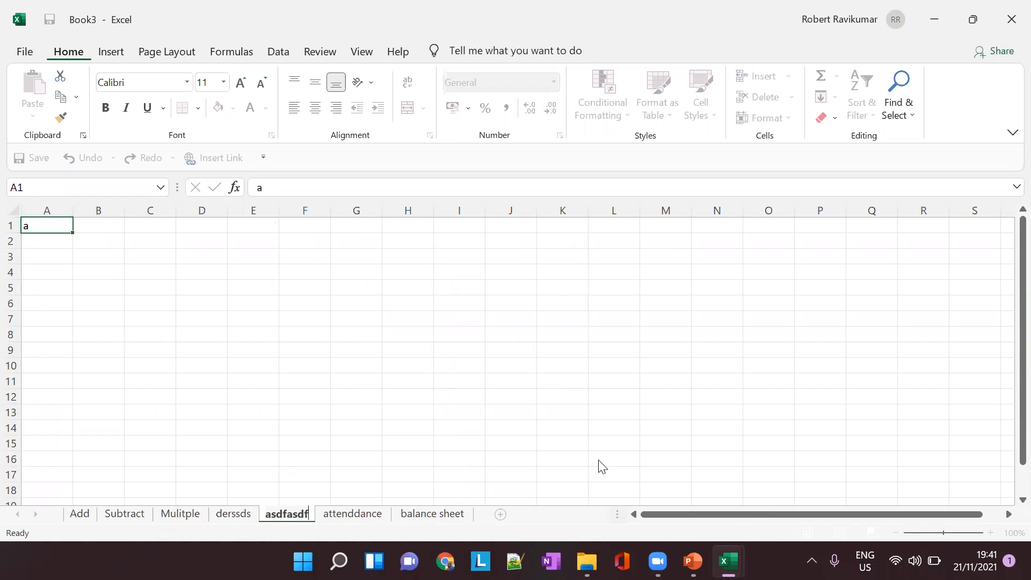
- Check the PowerPoint slide on copying a worksheet and return to Excel
key("alt+Tab")
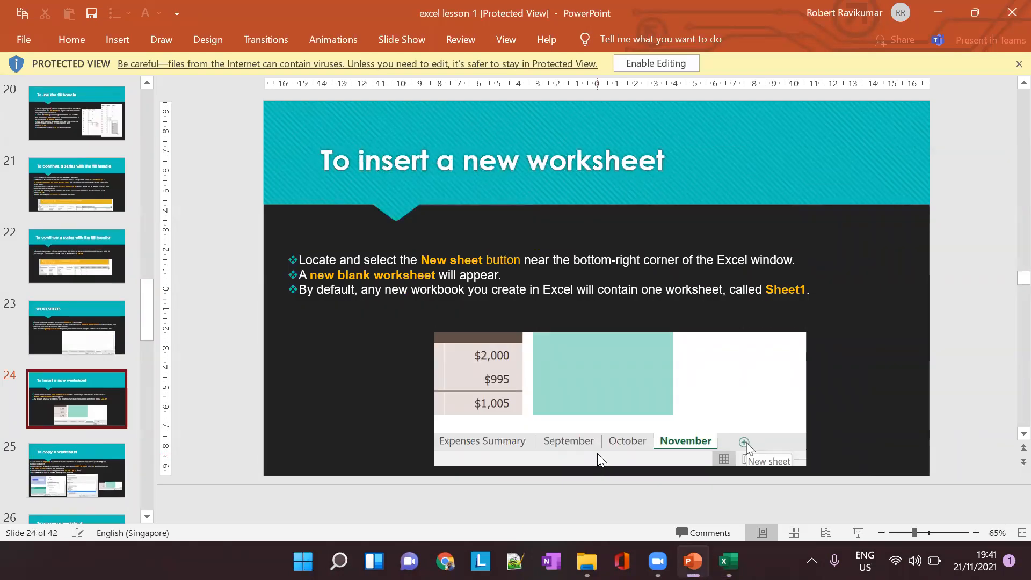
scroll(101, 425, "down", 1)
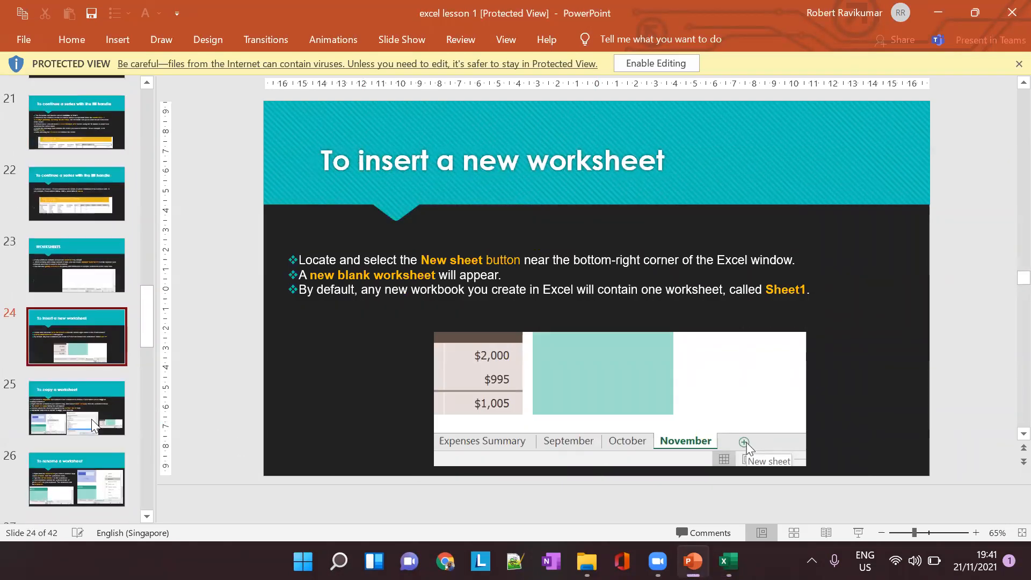
left_click(91, 420)
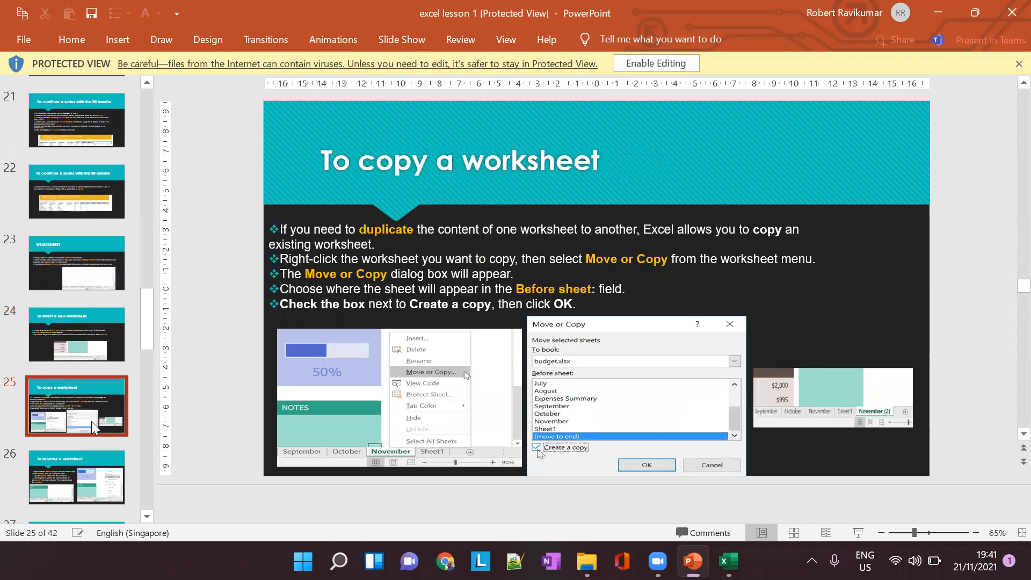
key("alt+Tab")
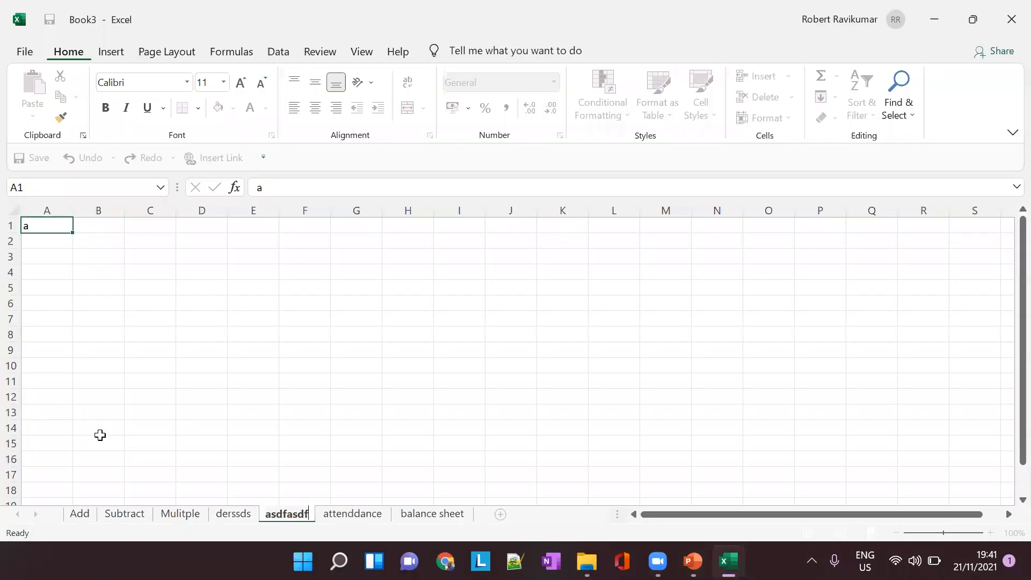
- Create a copy of the Subtract worksheet within Book3, placed before the Subtract sheet
left_click(131, 514)
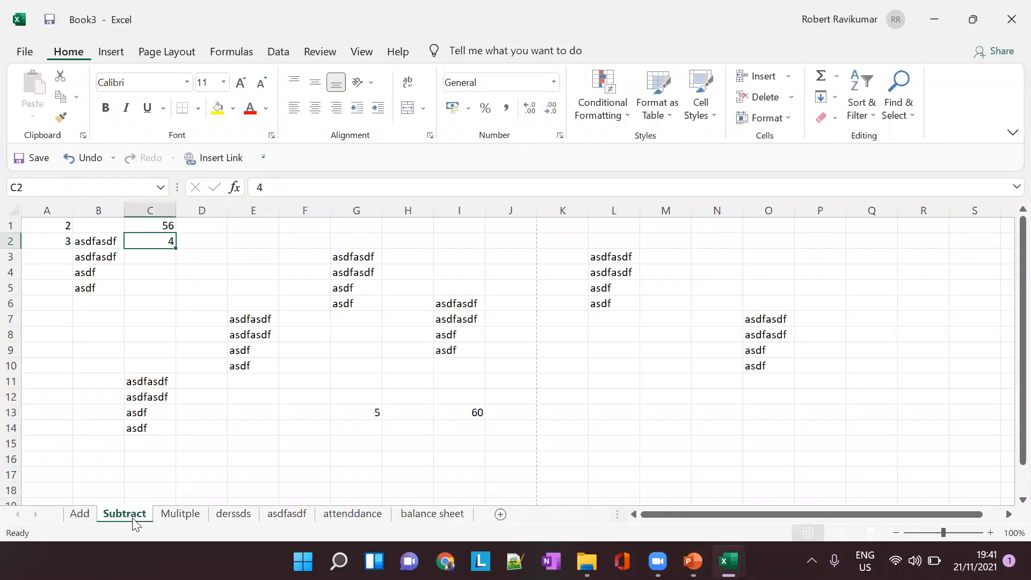
right_click(131, 516)
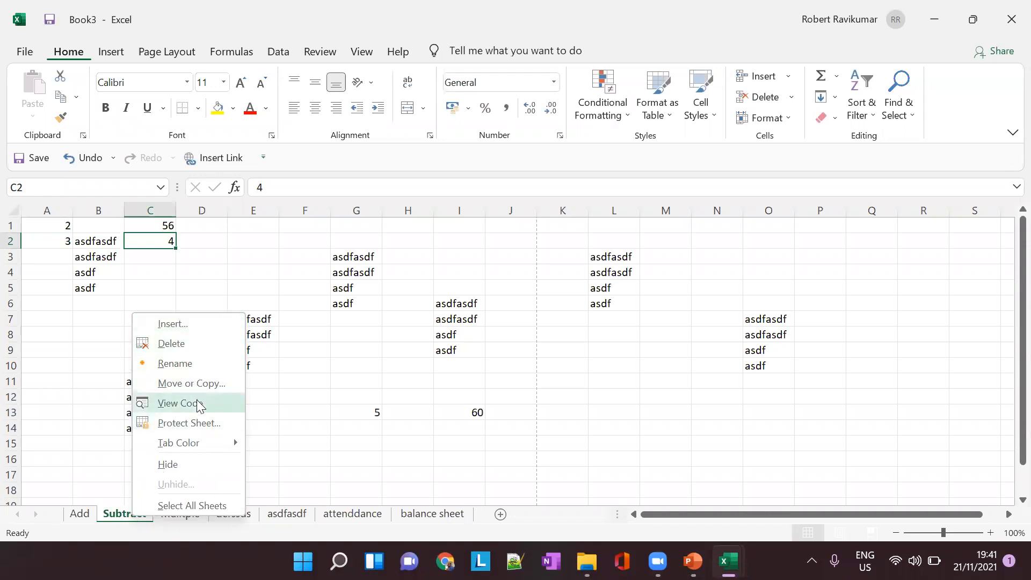
left_click(195, 385)
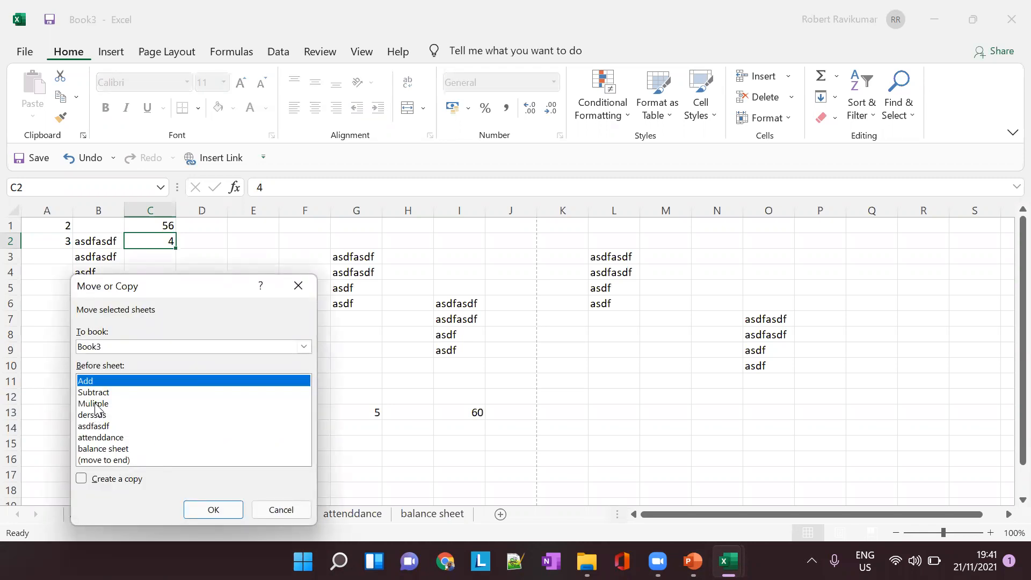
left_click(80, 480)
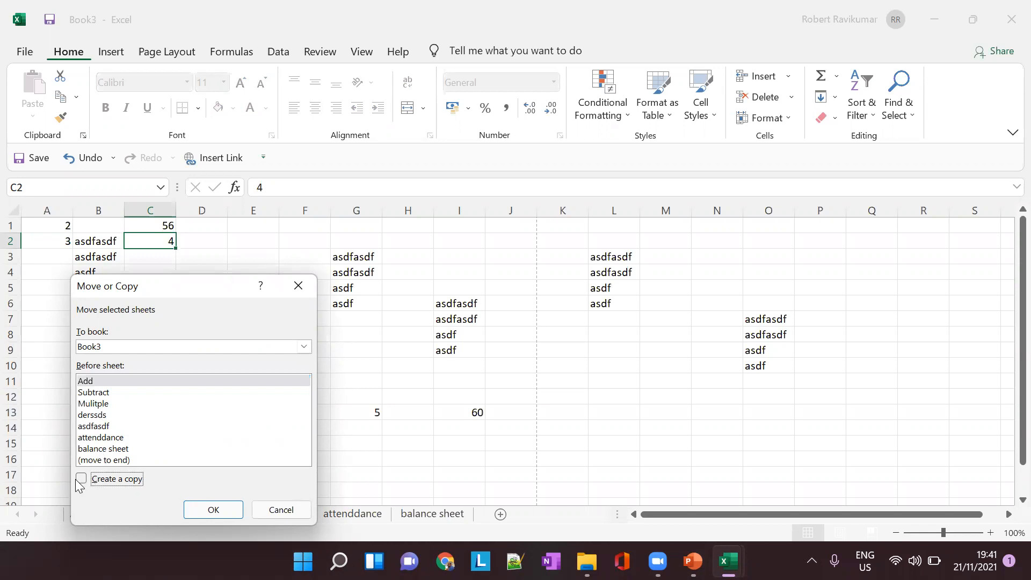
left_click(81, 478)
left_click(104, 391)
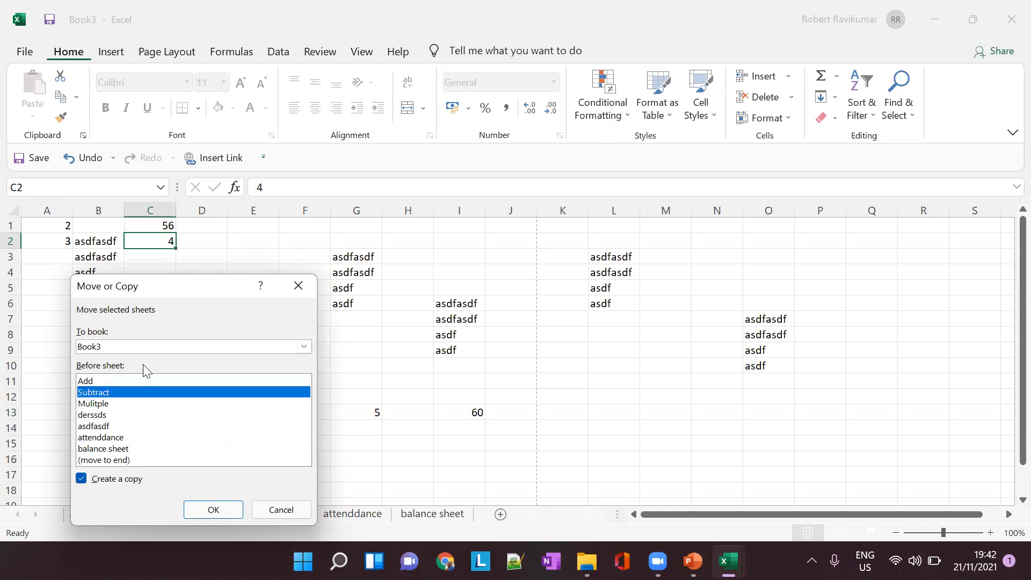
left_click(204, 513)
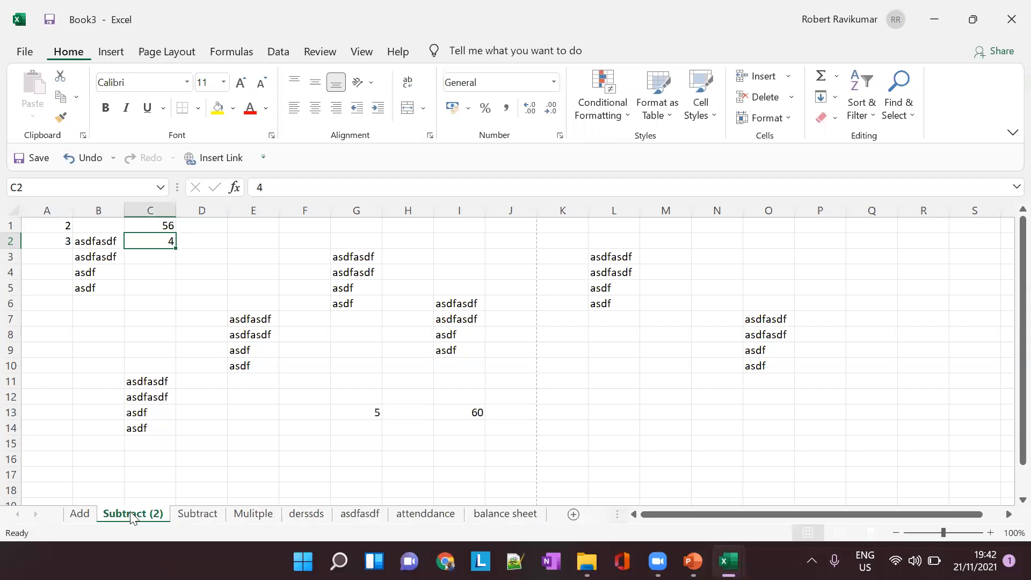
- Compare the contents of the copied Subtract sheet with the original by switching between the two
left_click(190, 517)
left_click(154, 513)
left_click(204, 515)
left_click(152, 517)
left_click(196, 517)
left_click(137, 516)
- Edit the copied Subtract sheet's name, inserting "subtract" before the 2 in the parentheses
double_click(156, 515)
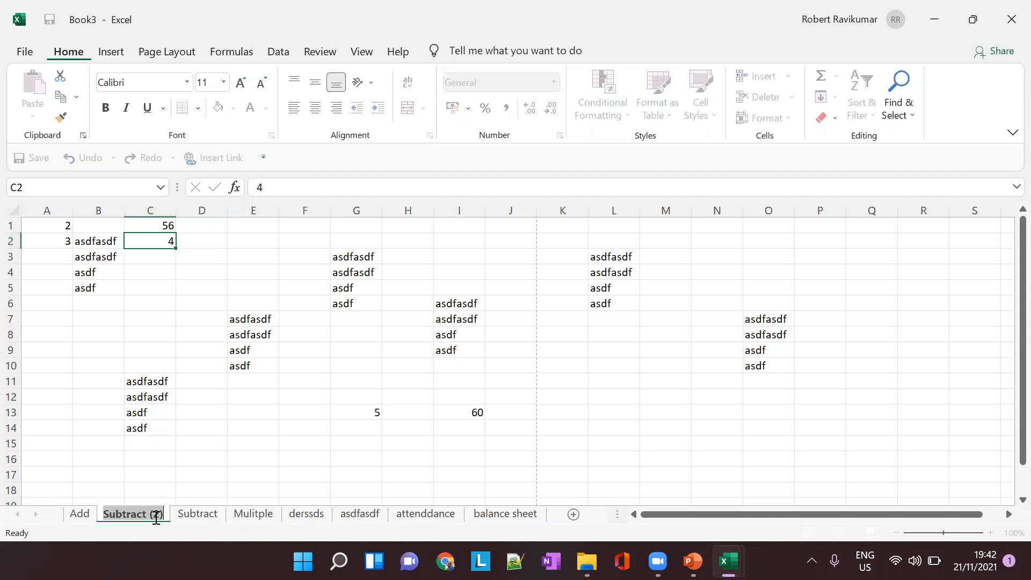
left_click(156, 514)
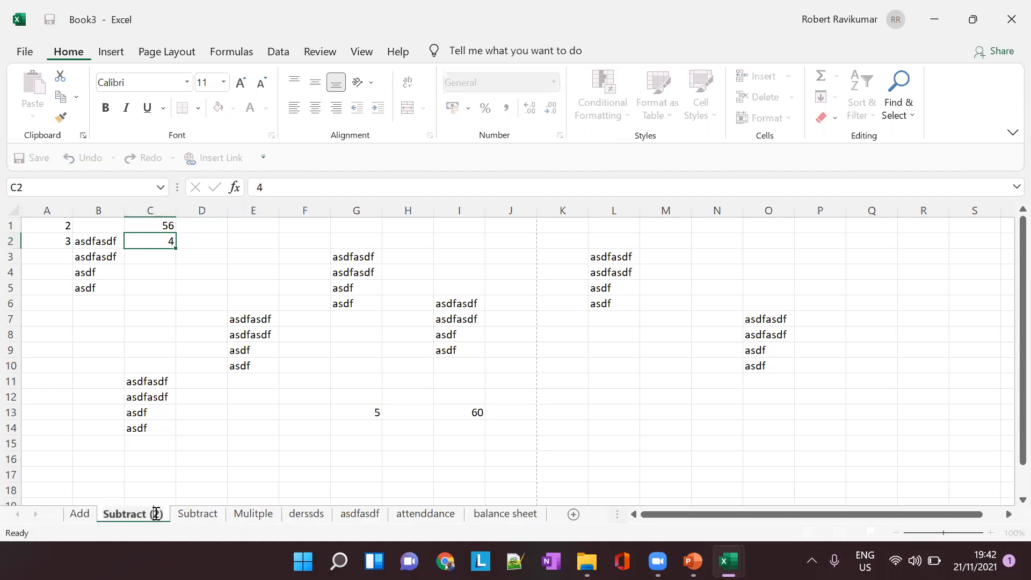
type("subtract ")
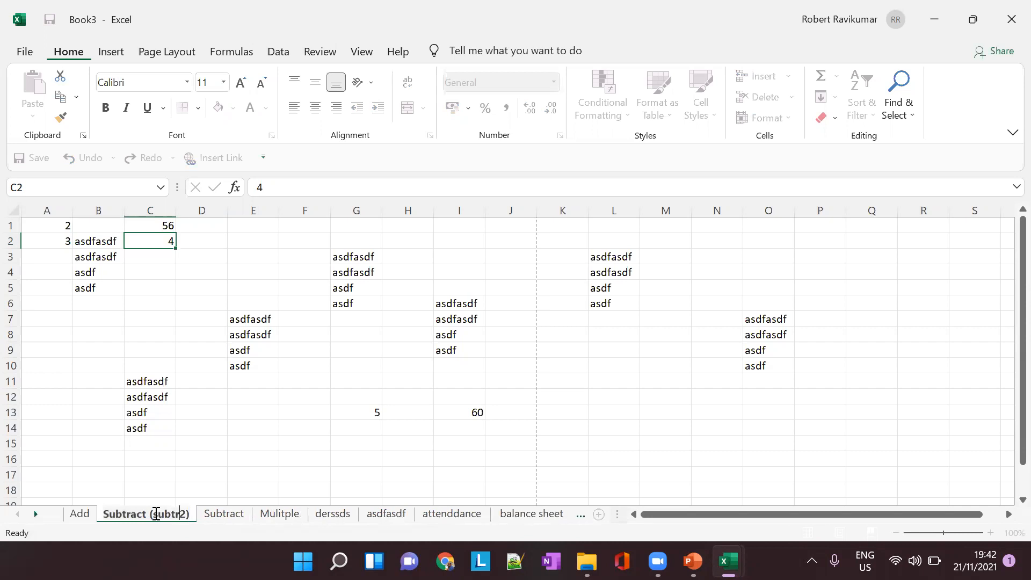
- Rename the duplicated Subtract worksheet as "subtract copy"
type("copy")
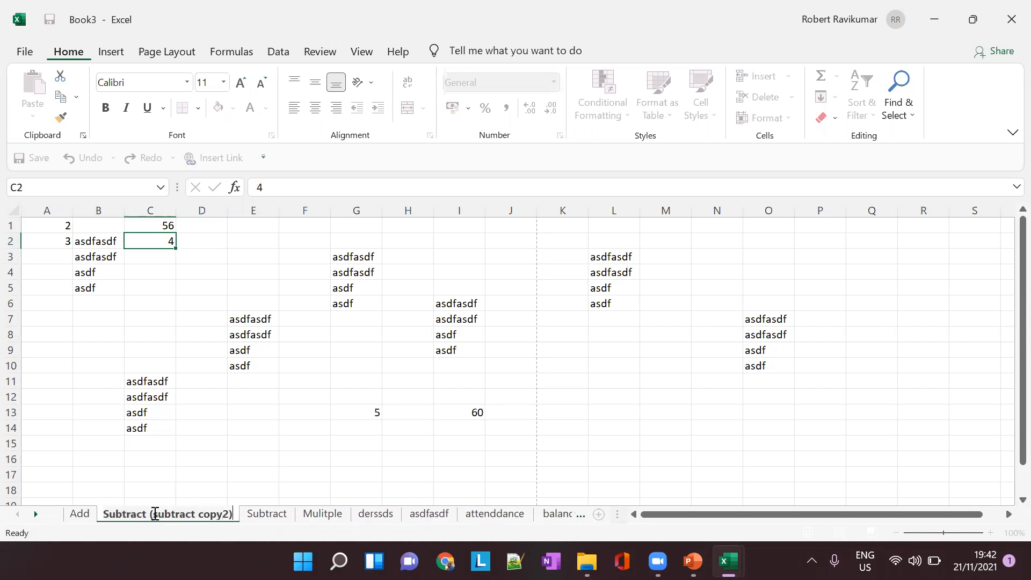
key("BackSpace")
key("BackSpace")
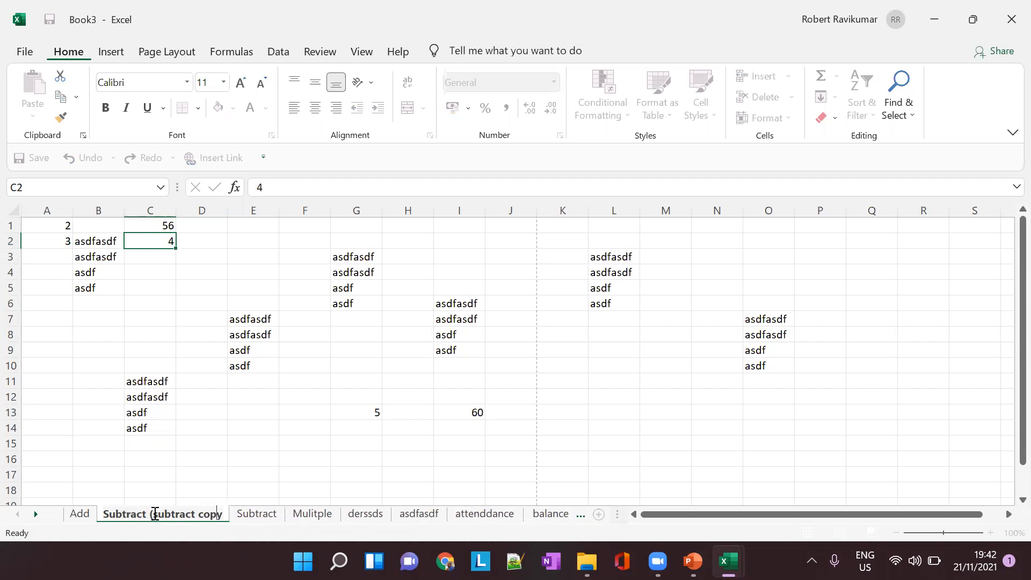
key("BackSpace")
key("BackSpace")
key("BackSpace")
key("BackSpace")
key("BackSpace")
key("BackSpace")
key("BackSpace")
key("BackSpace")
key("BackSpace")
key("BackSpace")
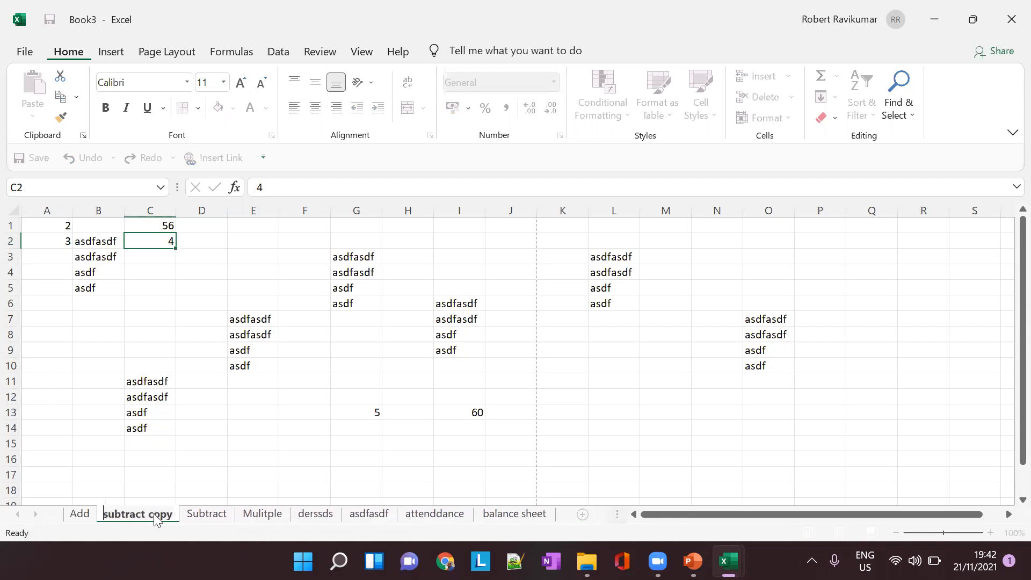
- Switch to the PowerPoint lesson and display slide 26, "To rename a worksheet"
key("alt+Tab")
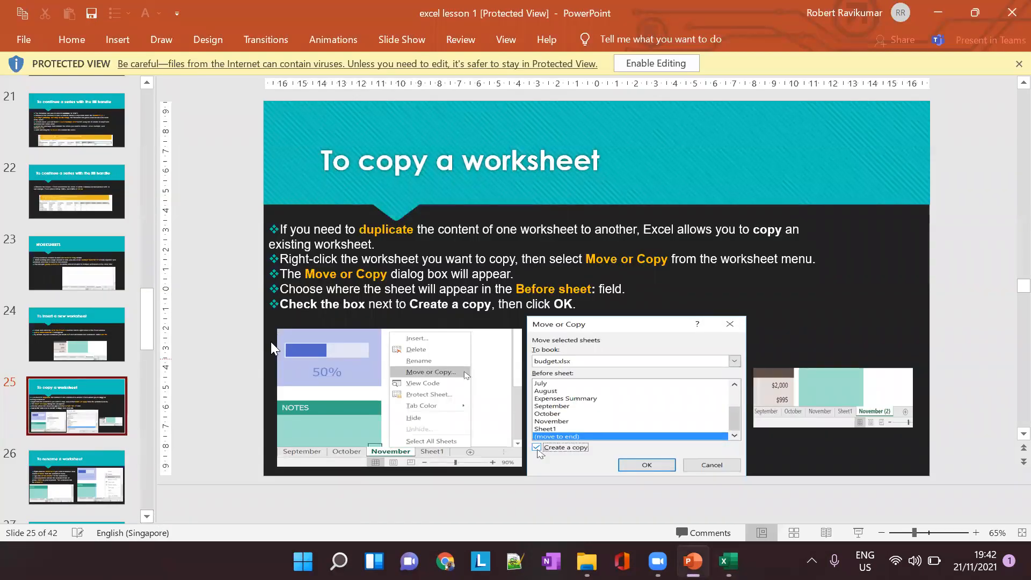
scroll(48, 436, "down", 3)
left_click(47, 420)
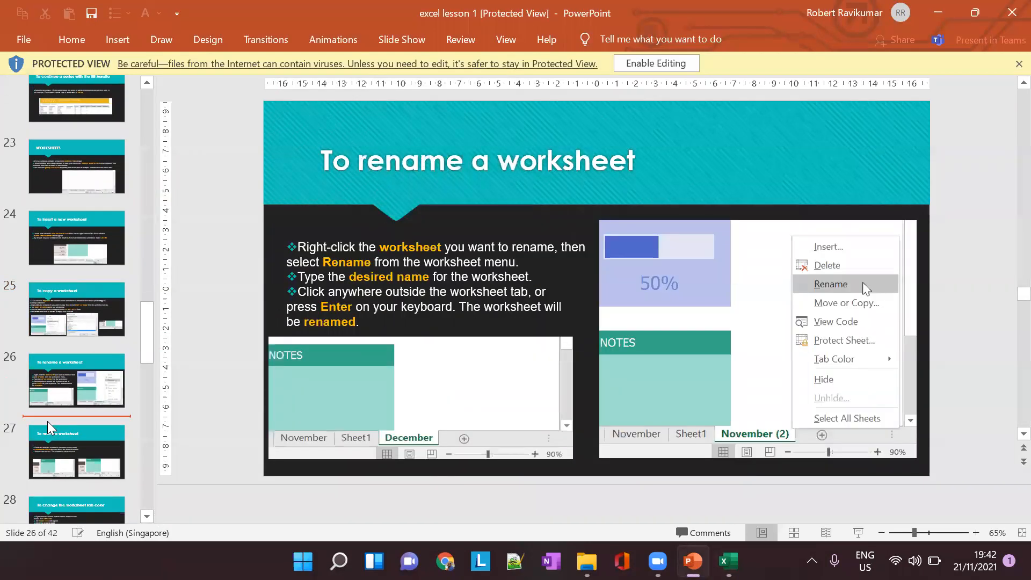
- Switch back to Excel and view the Subtract sheet, followed by the subtract copy sheet
key("alt+Tab")
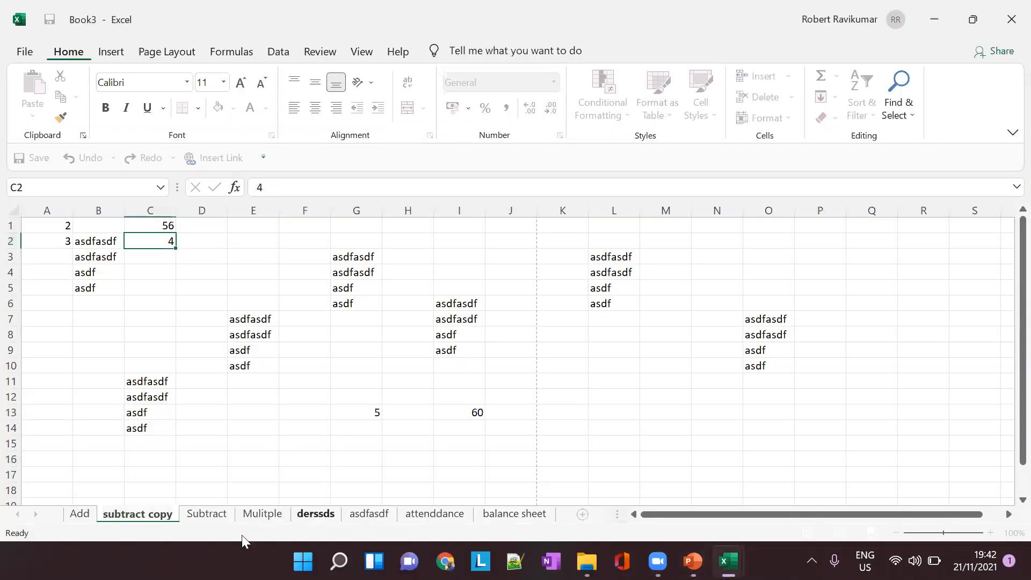
left_click(184, 517)
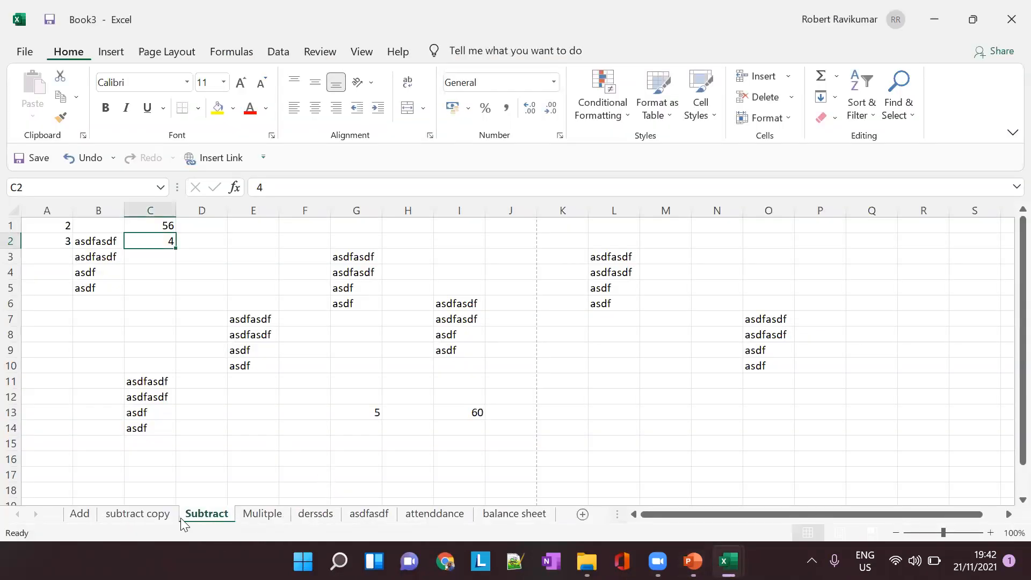
left_click(163, 517)
- Return to the PowerPoint lesson and display slide 27, "To move a worksheet"
key("alt+Tab")
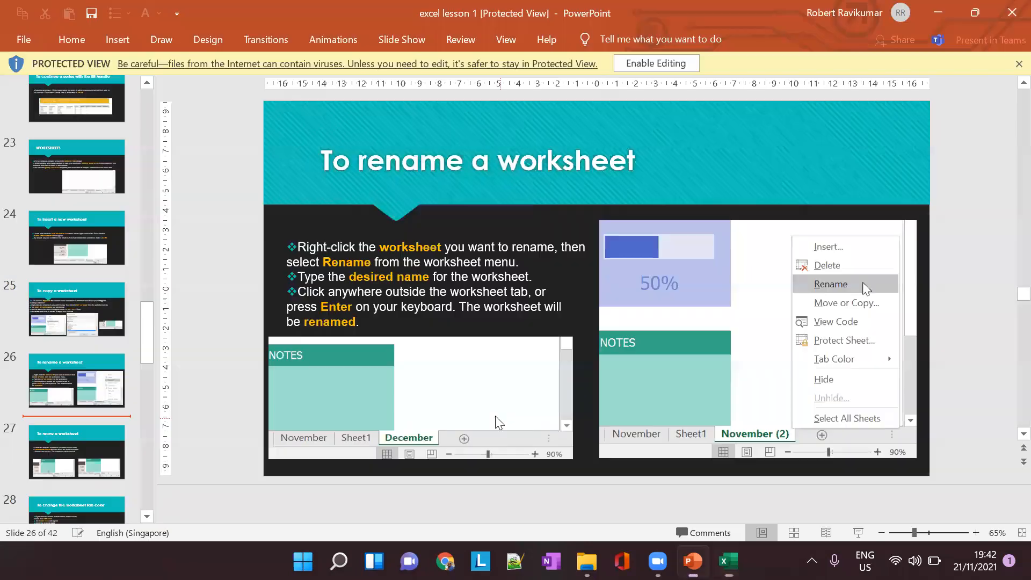
scroll(64, 427, "down", 2)
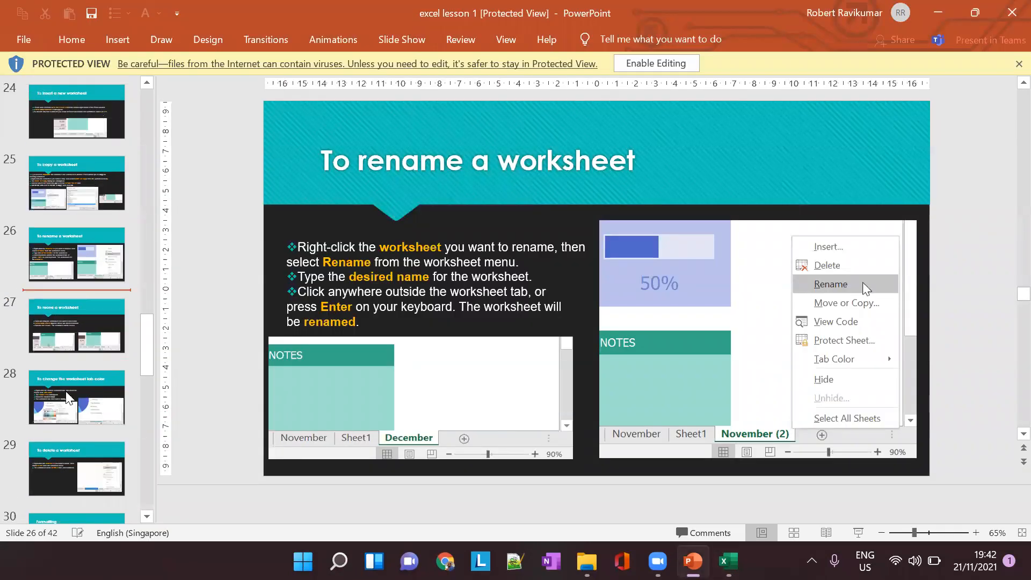
left_click(72, 338)
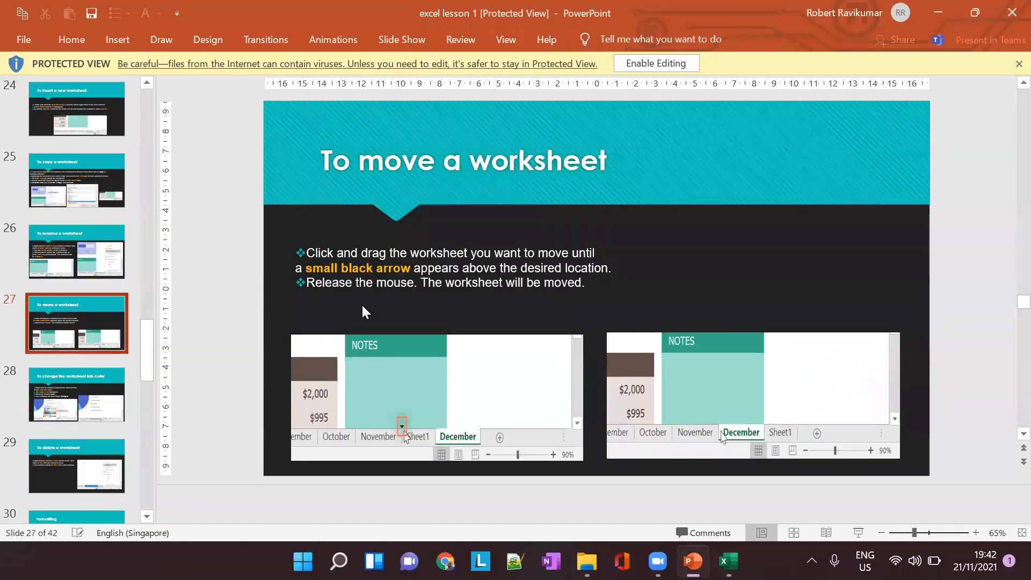
- In the Excel workbook, move the Subtract sheet directly before balance sheet and move the Add sheet to the end
key("alt+Tab")
left_click(207, 514)
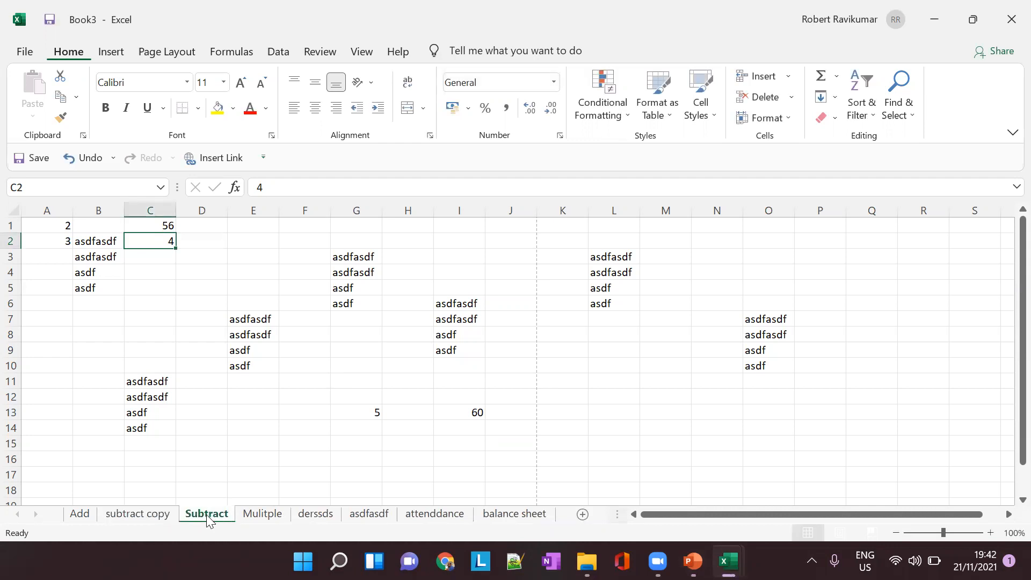
left_click_drag(202, 512, 509, 517)
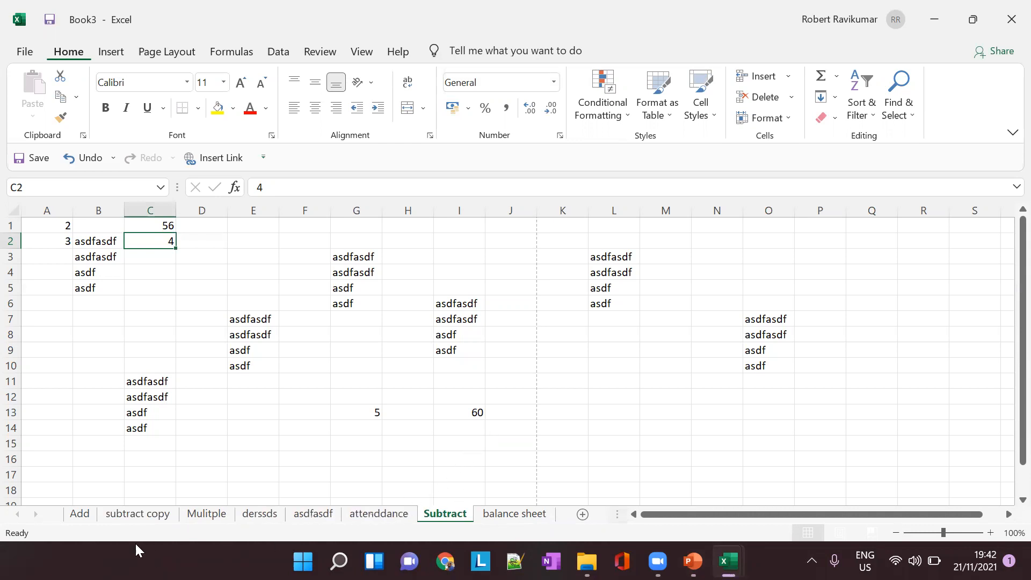
left_click(79, 515)
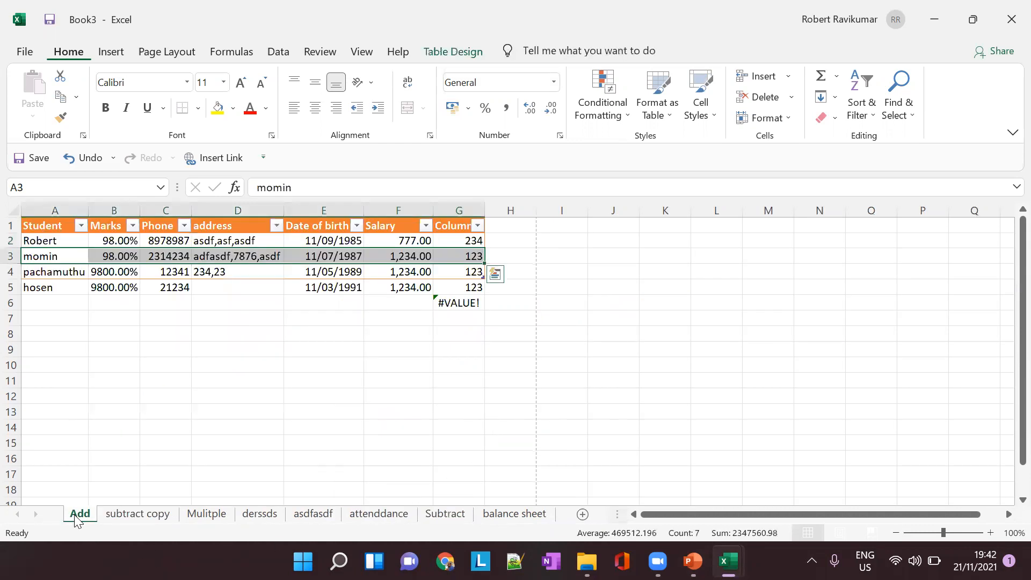
mouse_move(76, 520)
left_mouse_down()
mouse_move(545, 497)
mouse_move(573, 515)
left_mouse_up()
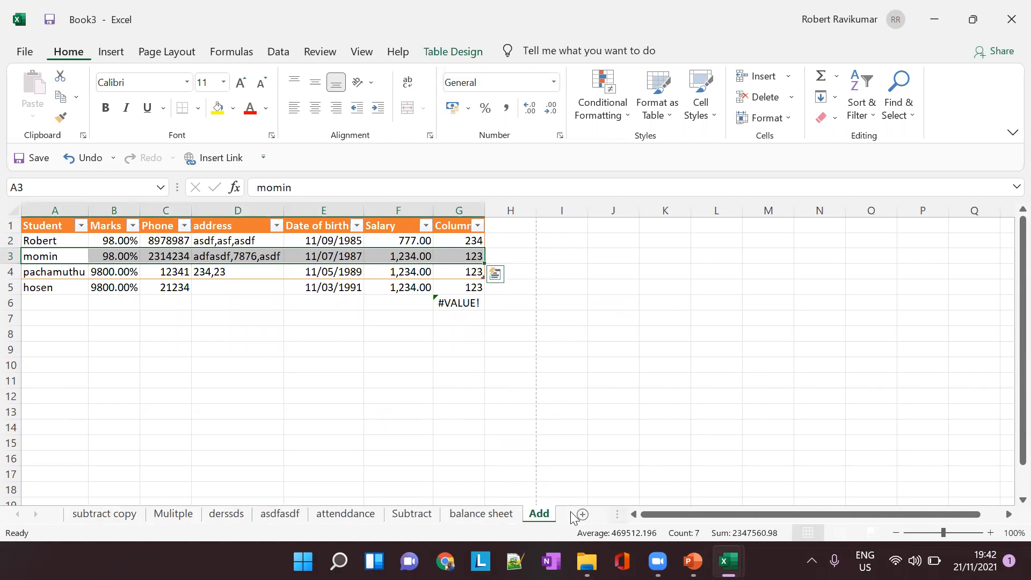
- Move the Add sheet before the Mulitple sheet within Book3 using Move or Copy
right_click(544, 520)
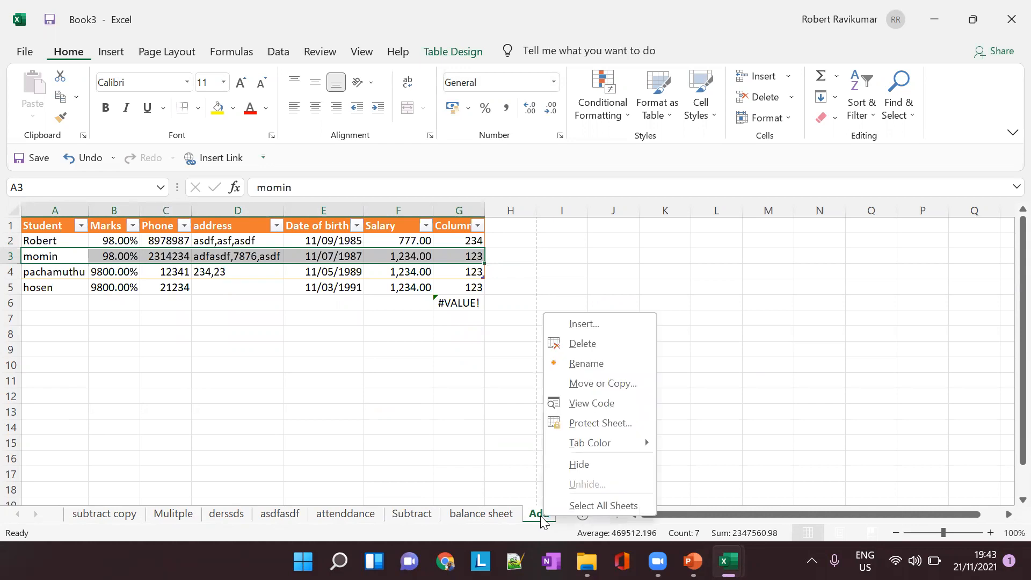
left_click(588, 384)
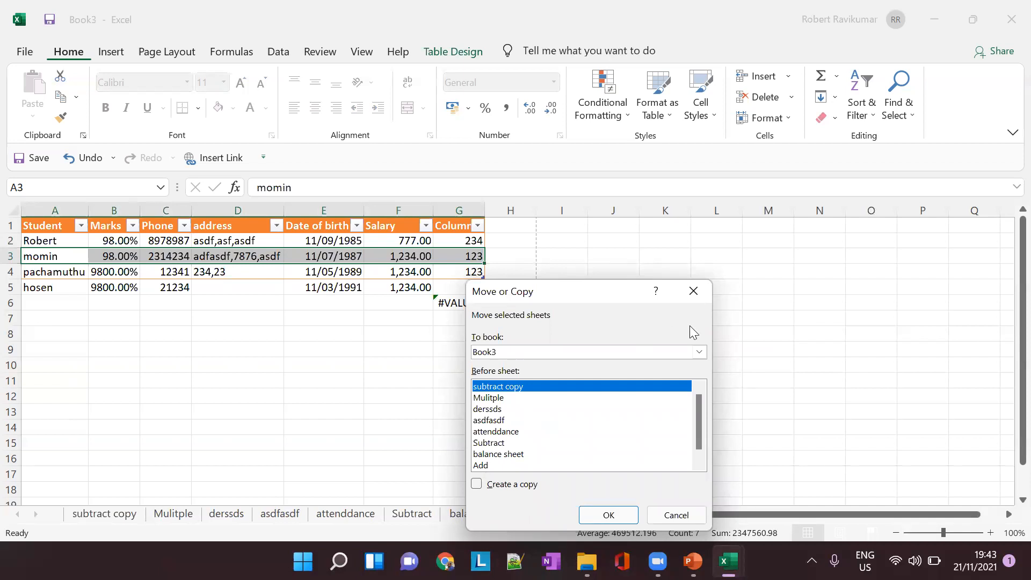
left_click(690, 352)
left_click(617, 334)
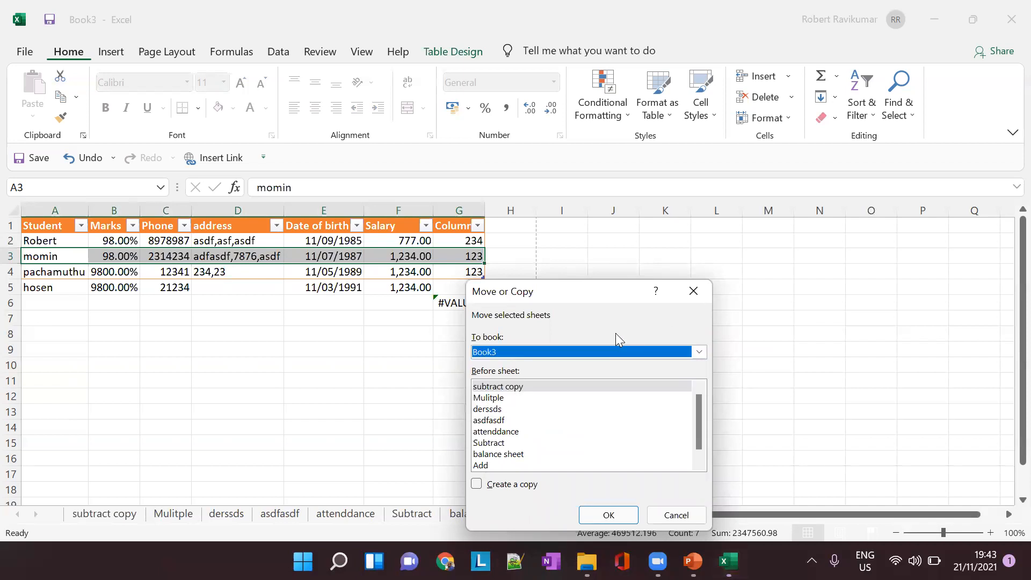
scroll(482, 468, "down", 1)
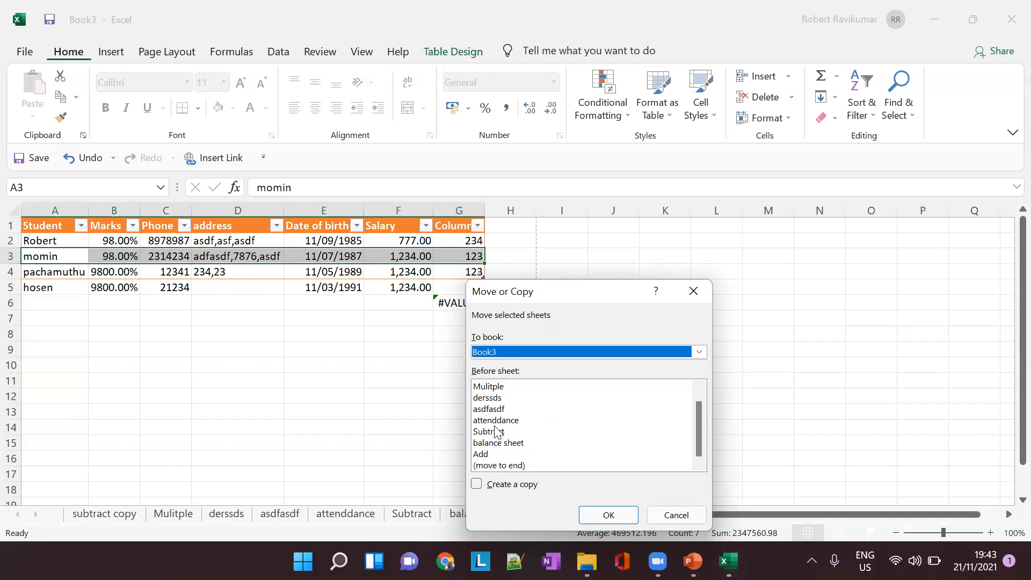
scroll(497, 432, "up", 1)
left_click(498, 397)
scroll(514, 448, "down", 1)
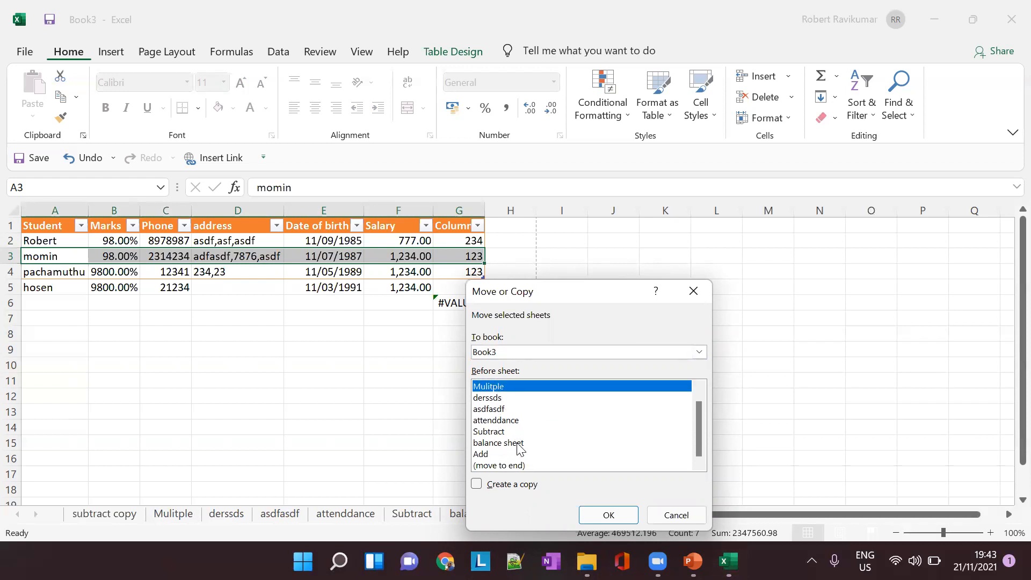
left_click(582, 518)
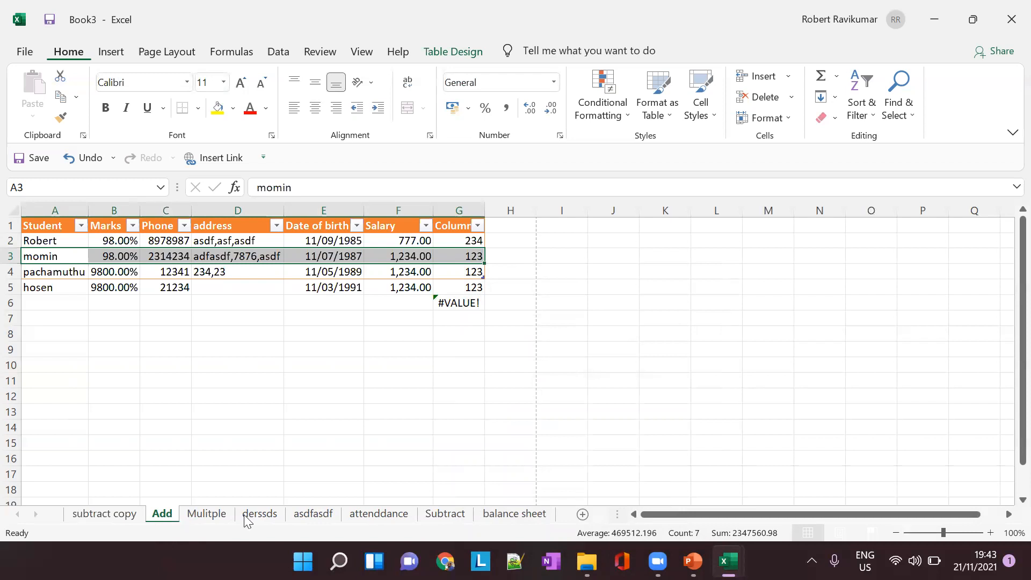
- Move the balance sheet worksheet before Mulitple with the Move or Copy command, without creating a copy
key("alt+Tab")
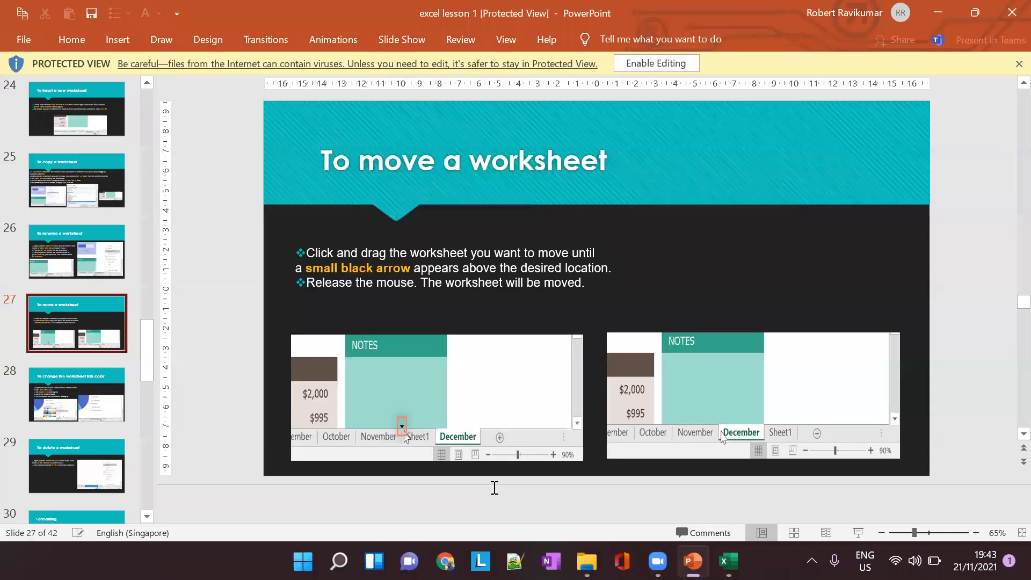
key("alt+Tab")
right_click(528, 515)
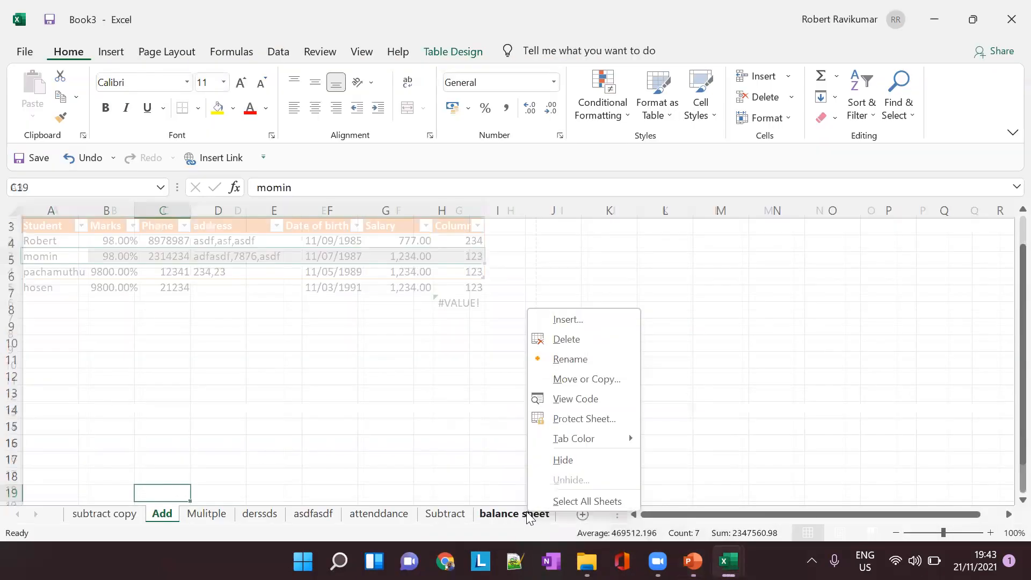
left_click(576, 379)
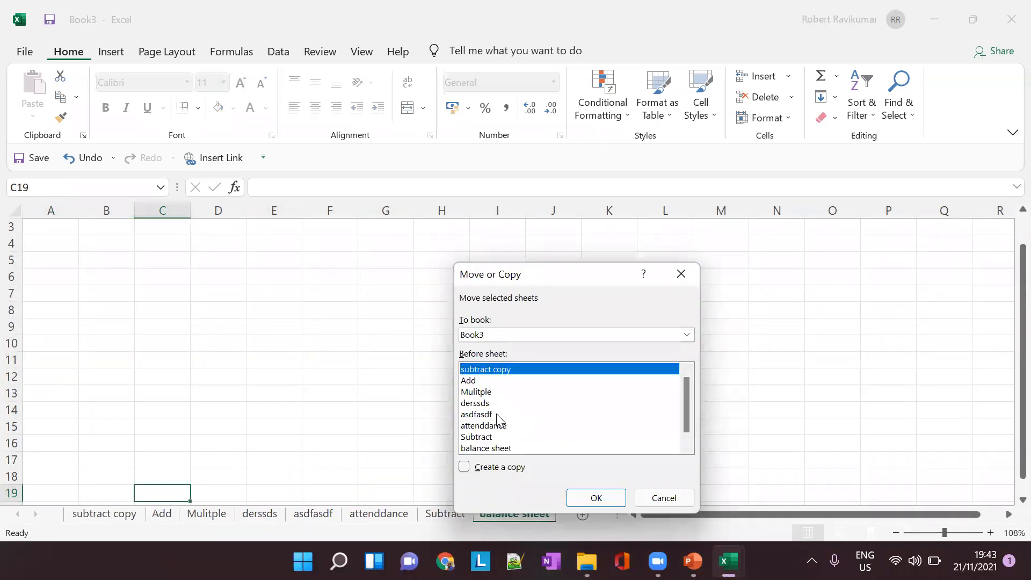
left_click(491, 392)
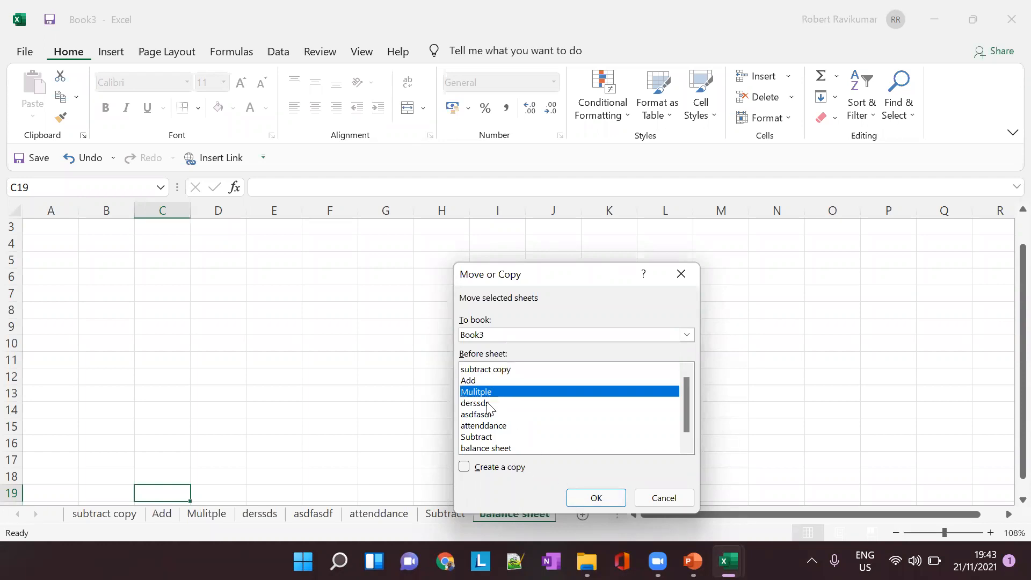
left_click(597, 497)
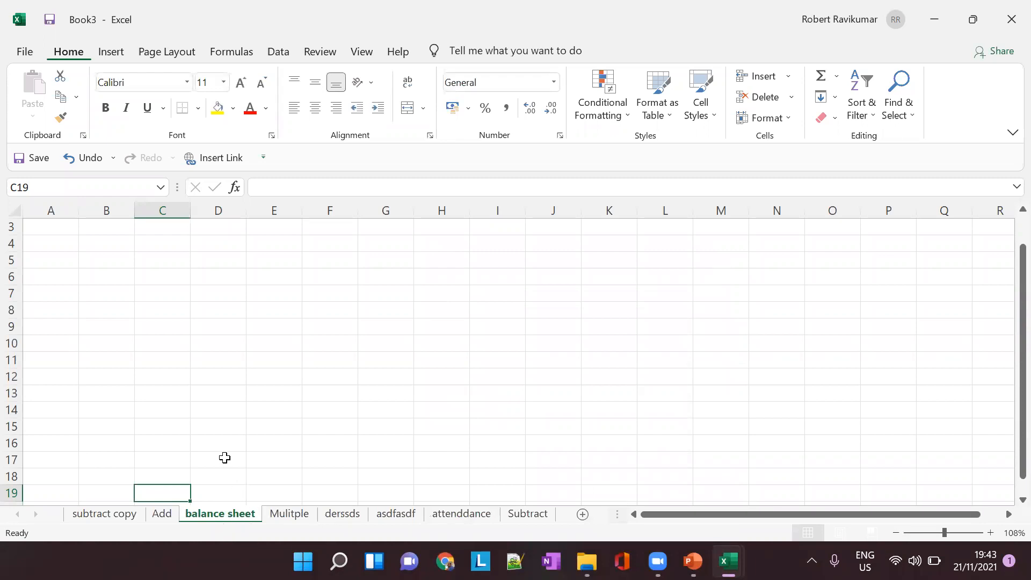
- Switch to the PowerPoint lesson and display slide 29, "To delete a worksheet"
key("alt+Tab")
key("alt+Tab")
key("alt+Tab")
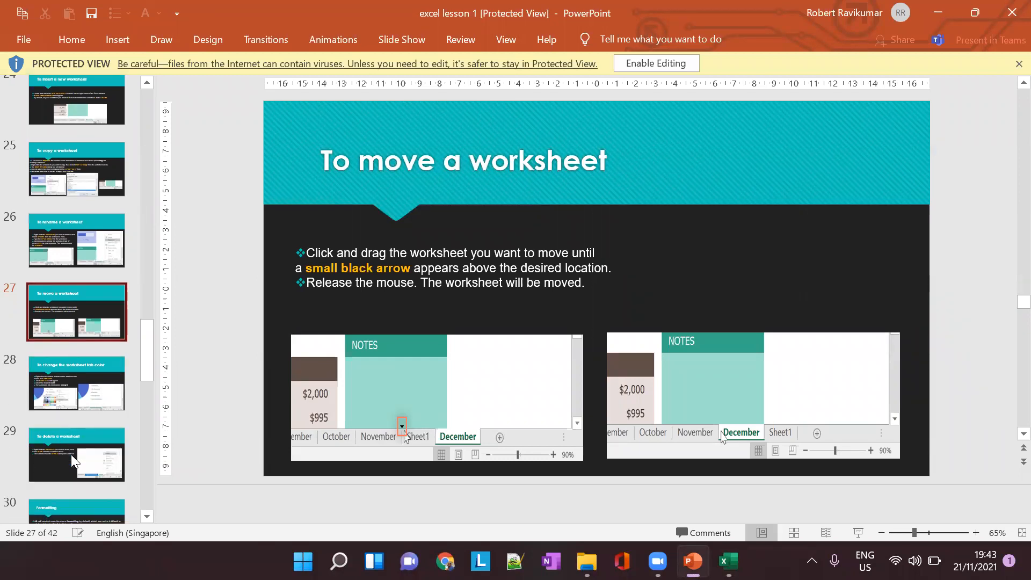
scroll(71, 454, "down", 2)
left_click(69, 366)
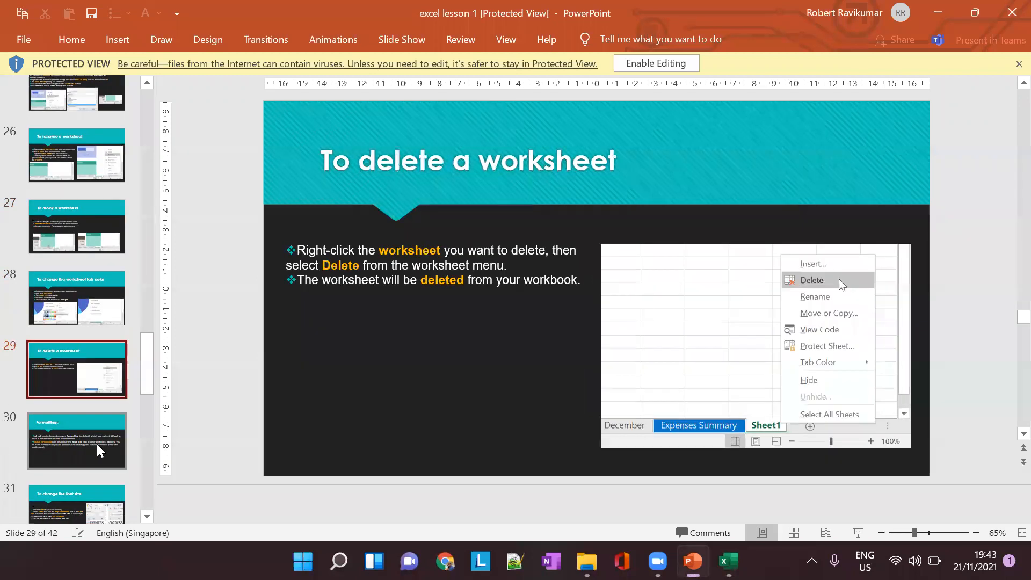
left_click(96, 444)
left_click(88, 387)
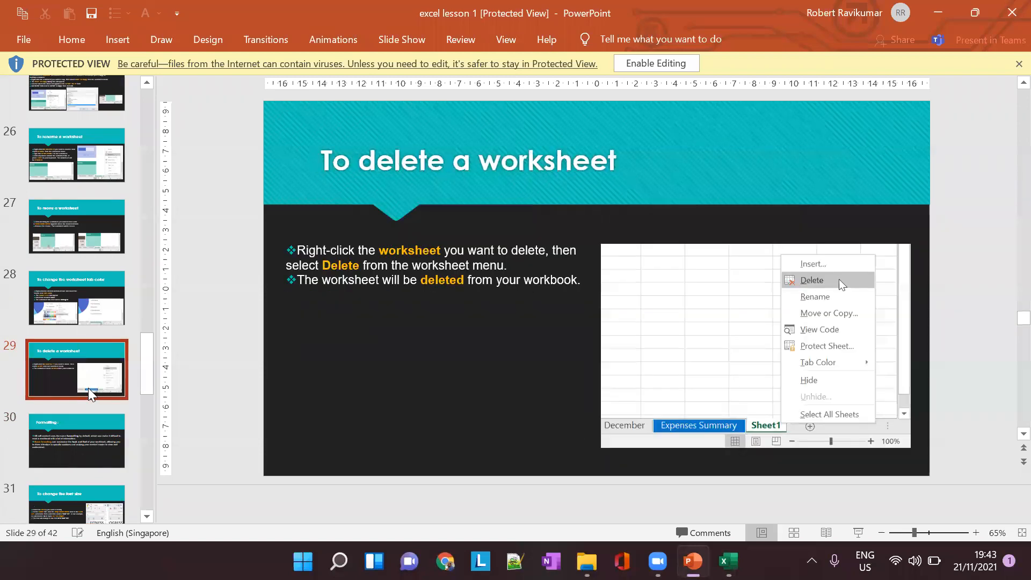
- Switch back to Excel and open the worksheet commands for the balance sheet worksheet
key("alt+Tab")
right_click(224, 516)
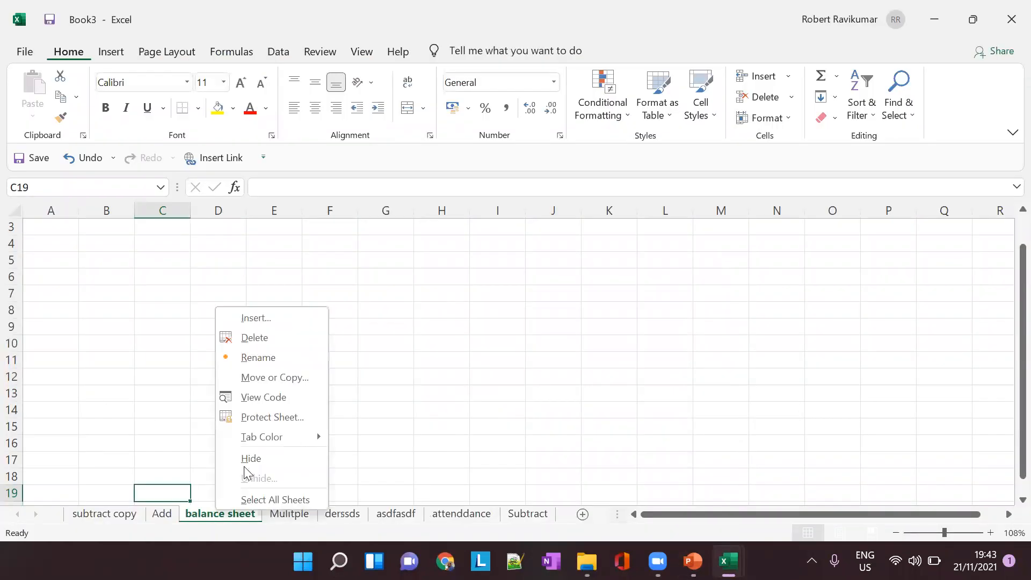
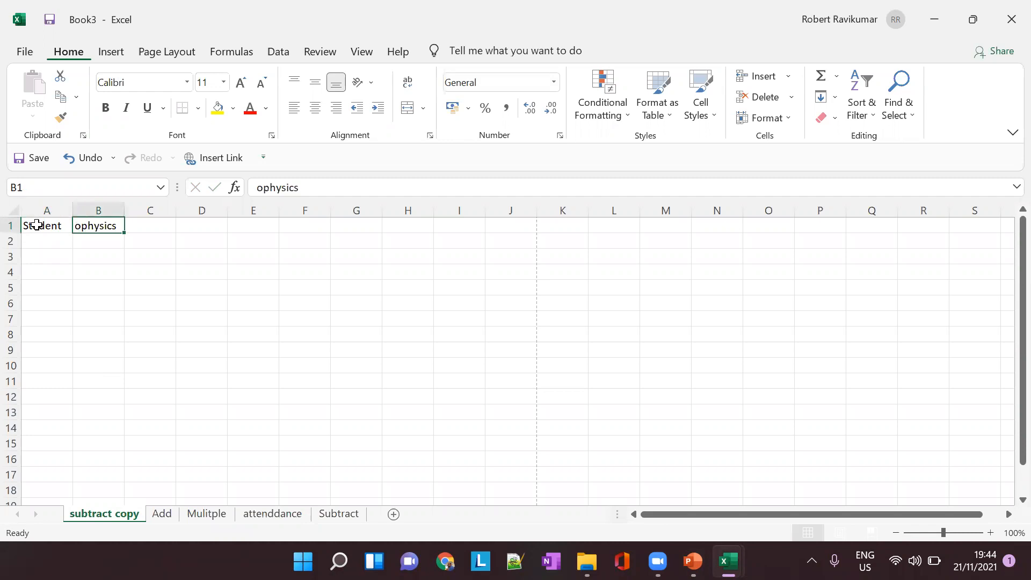
- Enter the column headings "chemistry" in C1 and "maths" in D1 of the subtract copy sheet
key("Right")
type("chemistry")
key("Right")
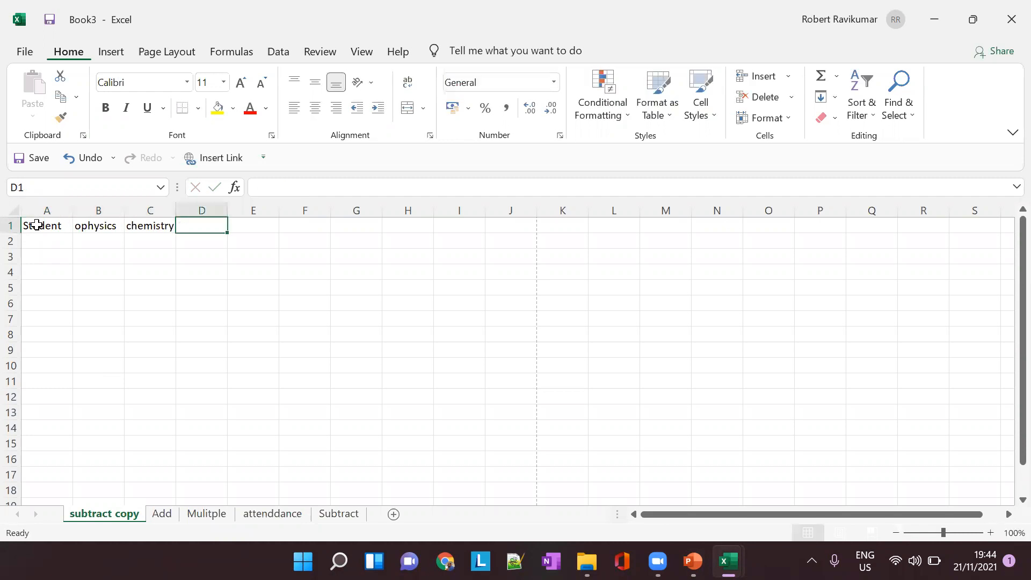
type("masth")
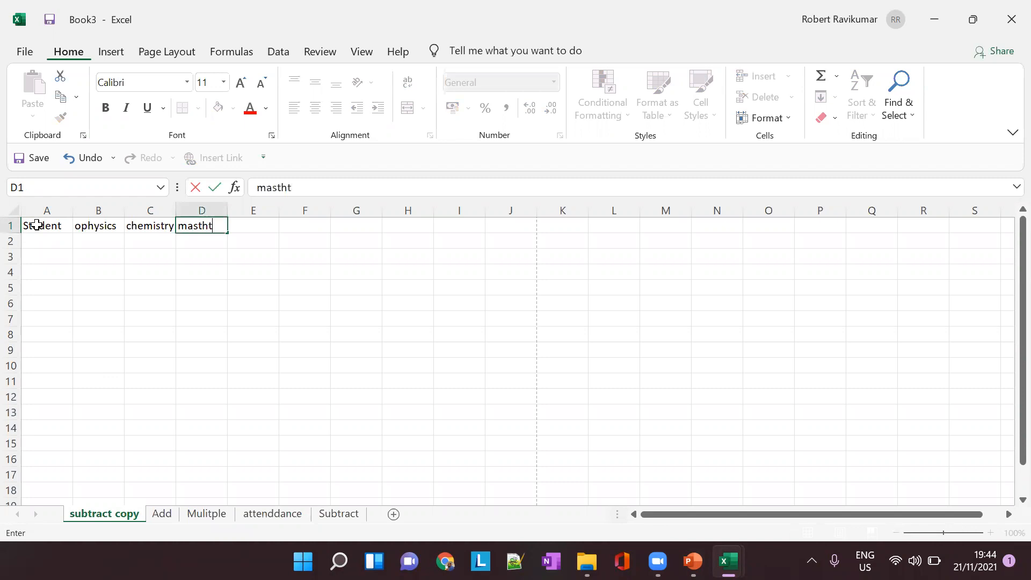
key("BackSpace")
key("BackSpace")
key("BackSpace")
type("ths")
left_click(36, 224)
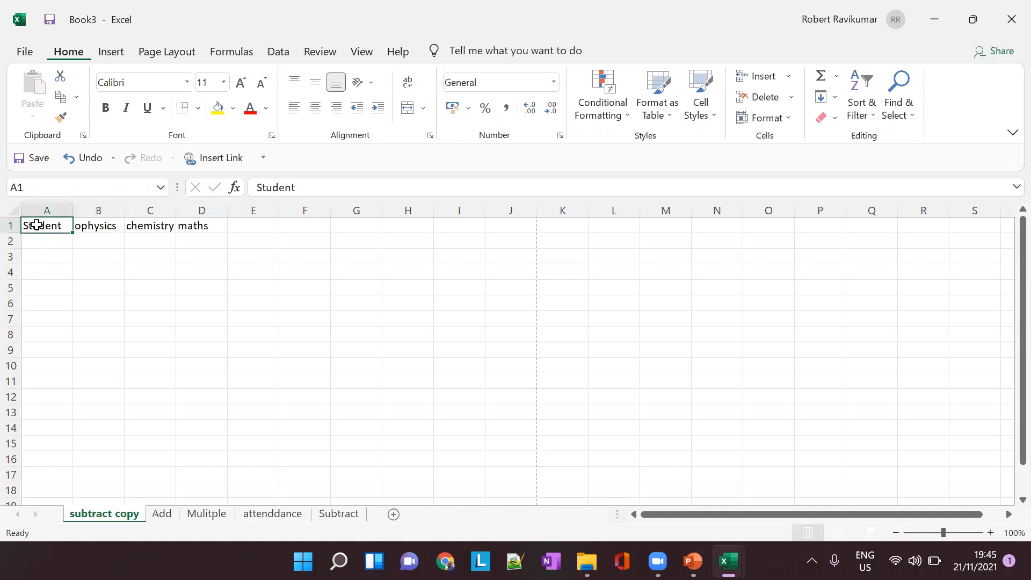
key("Right")
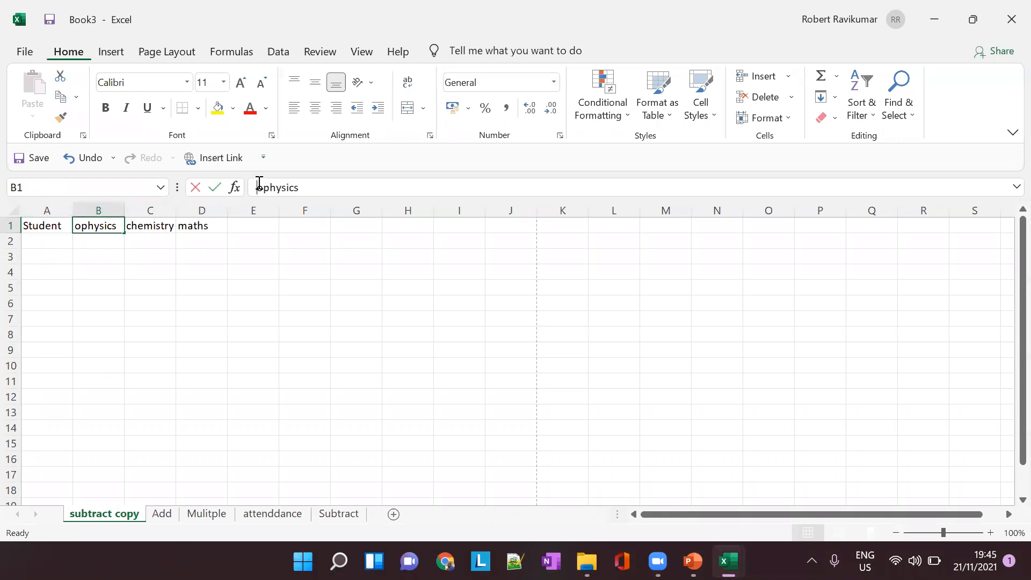
left_click(257, 187)
key("Delete")
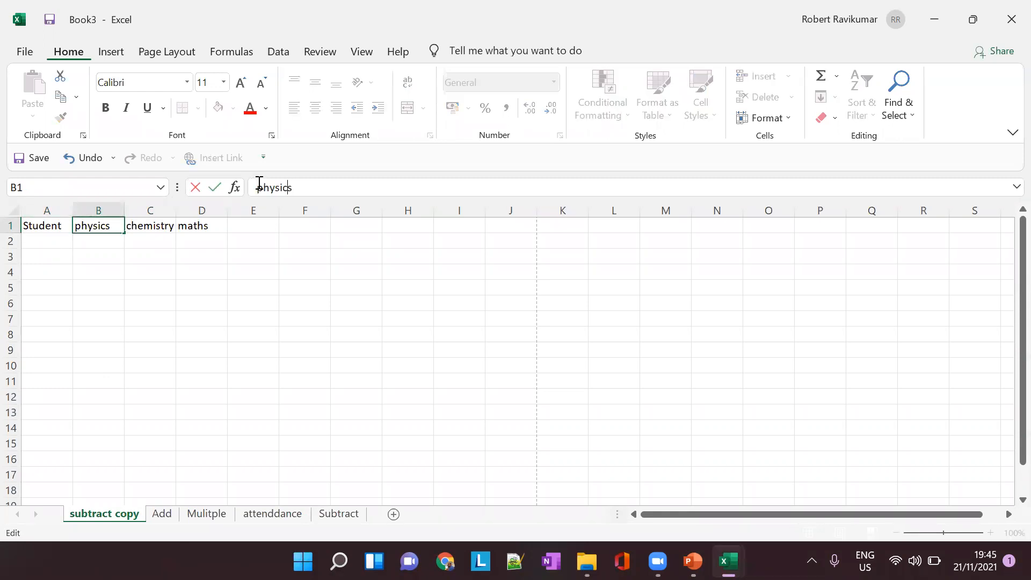
key("Escape")
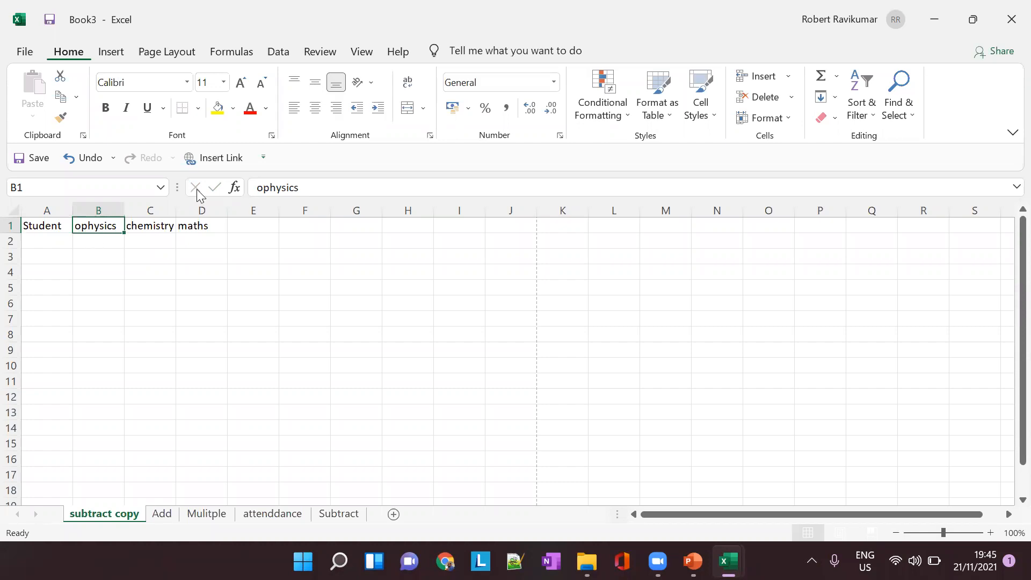
- Undo the last heading entry in D1 and correct the heading in B1 to "physics"
key("ctrl+z")
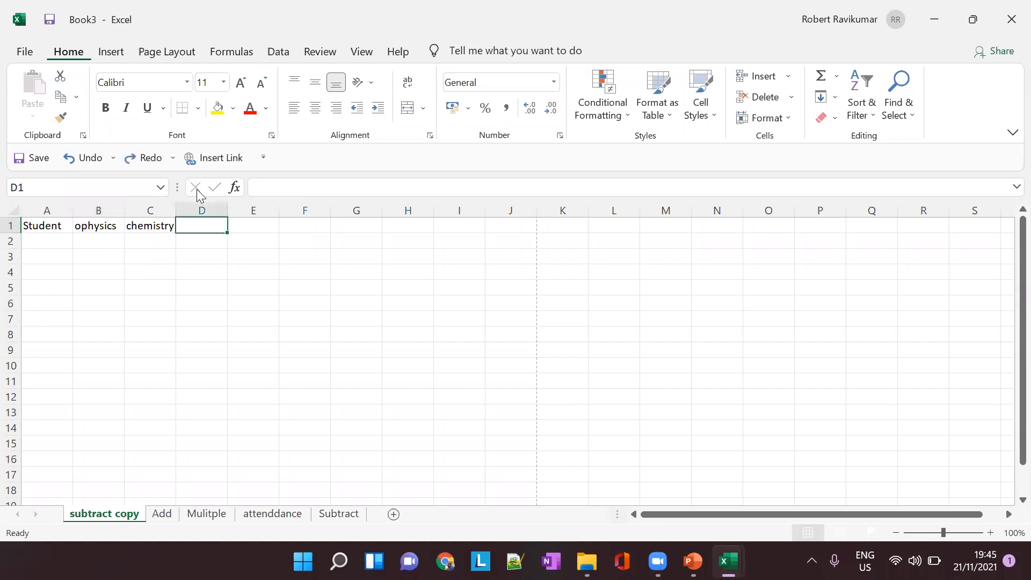
left_click(93, 229)
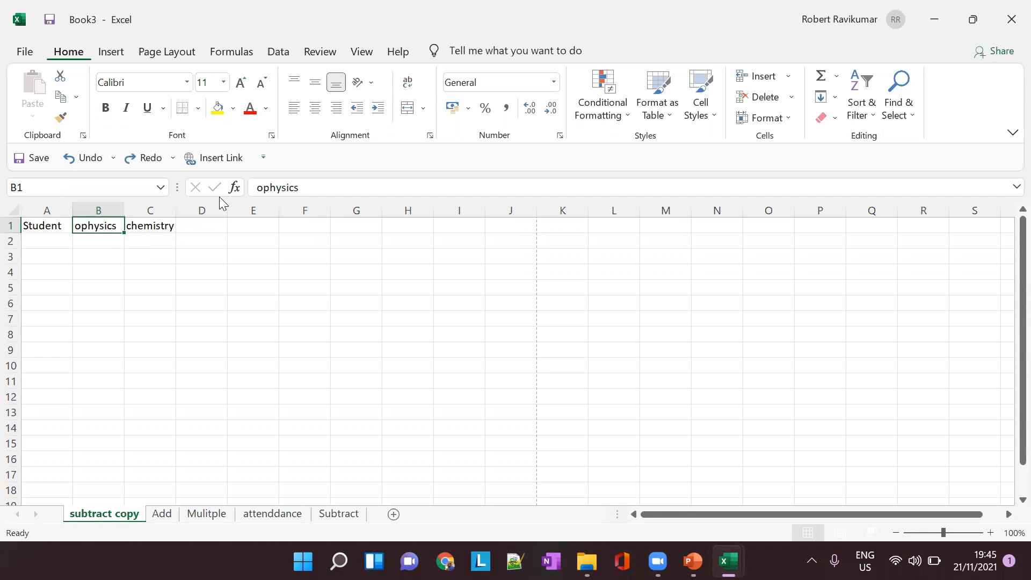
left_click(260, 187)
key("BackSpace")
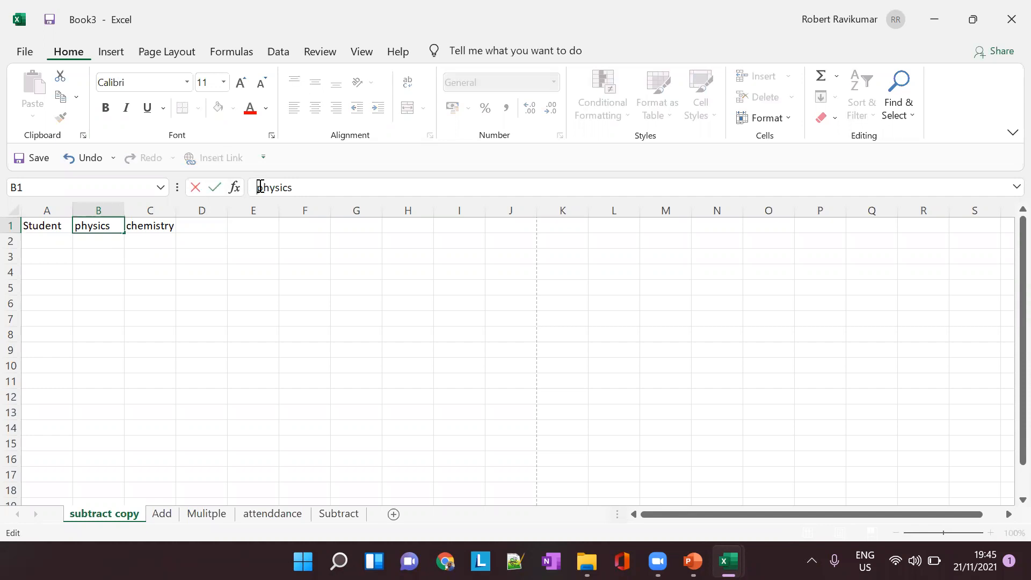
- Enter two students' first names in A2 and A3 under the Student heading
left_click(53, 237)
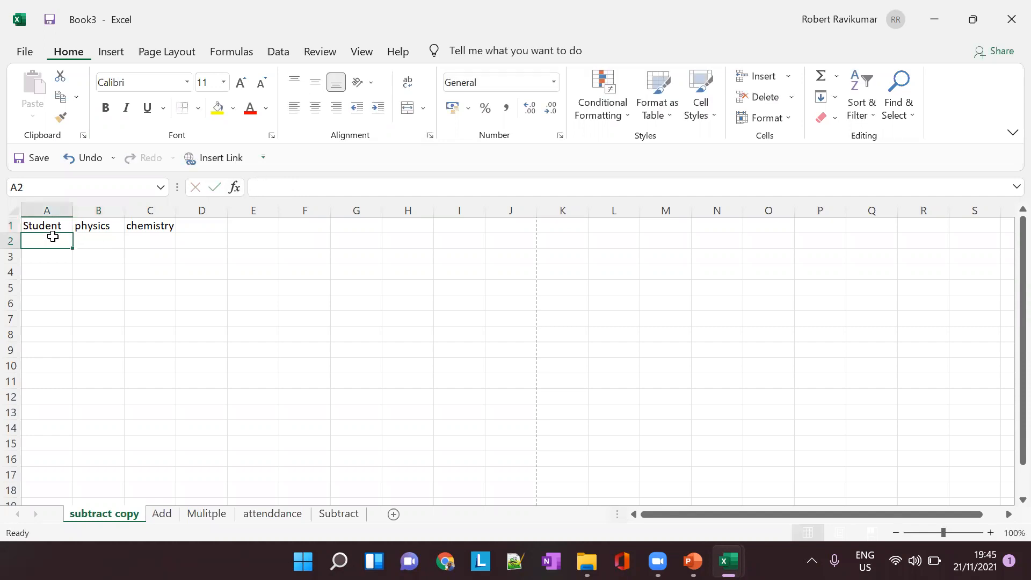
type("janice")
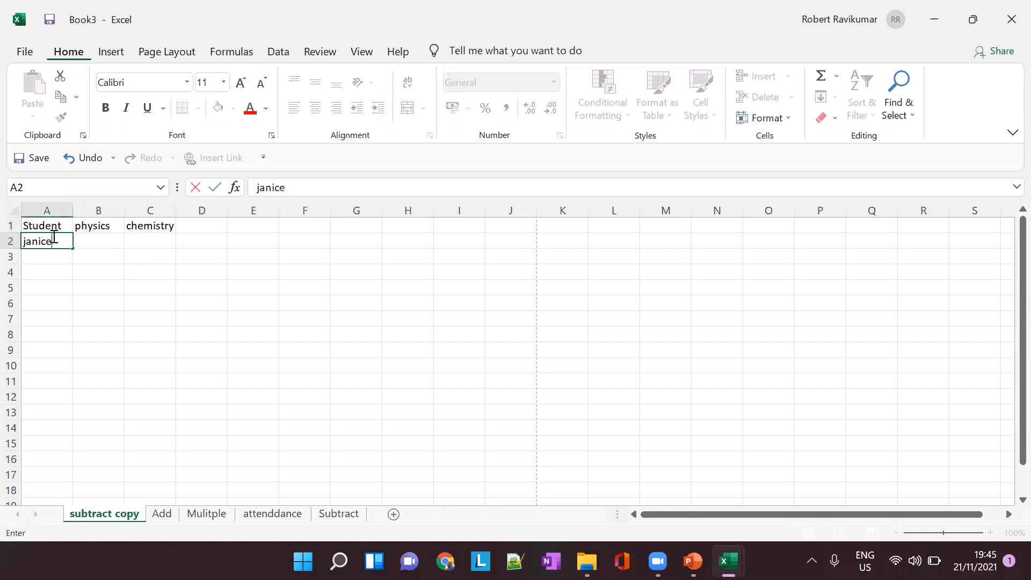
key("Return")
type("rachel")
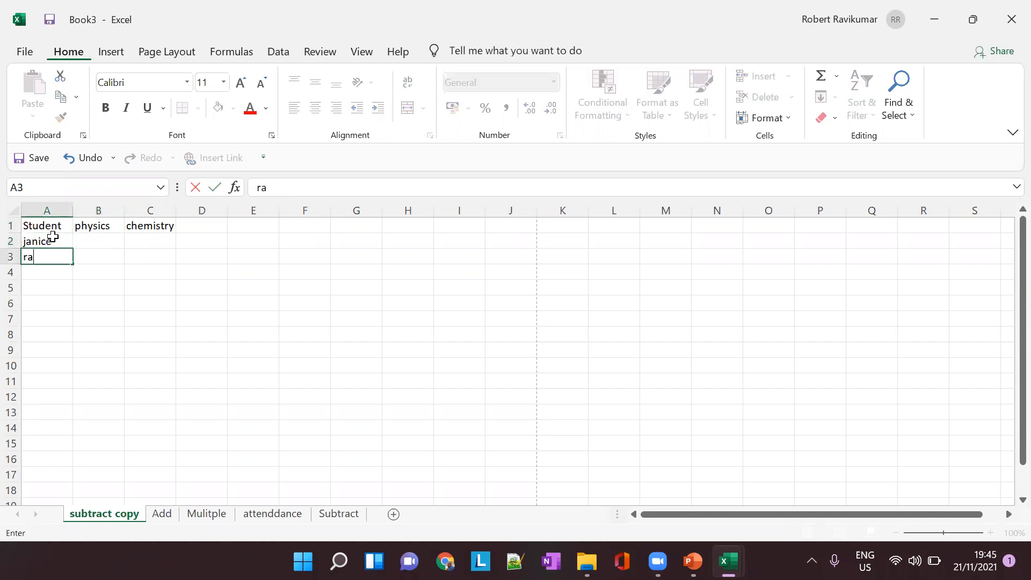
- Enter the physics mark 23 and the chemistry mark 43 for both students in B2:C3
key("Tab")
key("Up")
type("23")
key("Return")
type("23")
key("Tab")
type("43")
key("Up")
type("43")
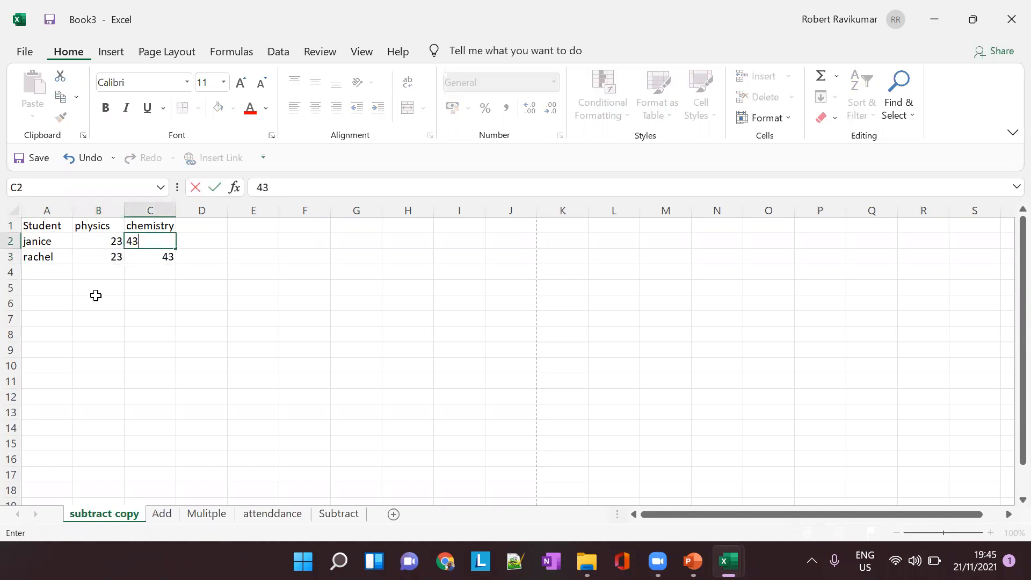
left_click(95, 298)
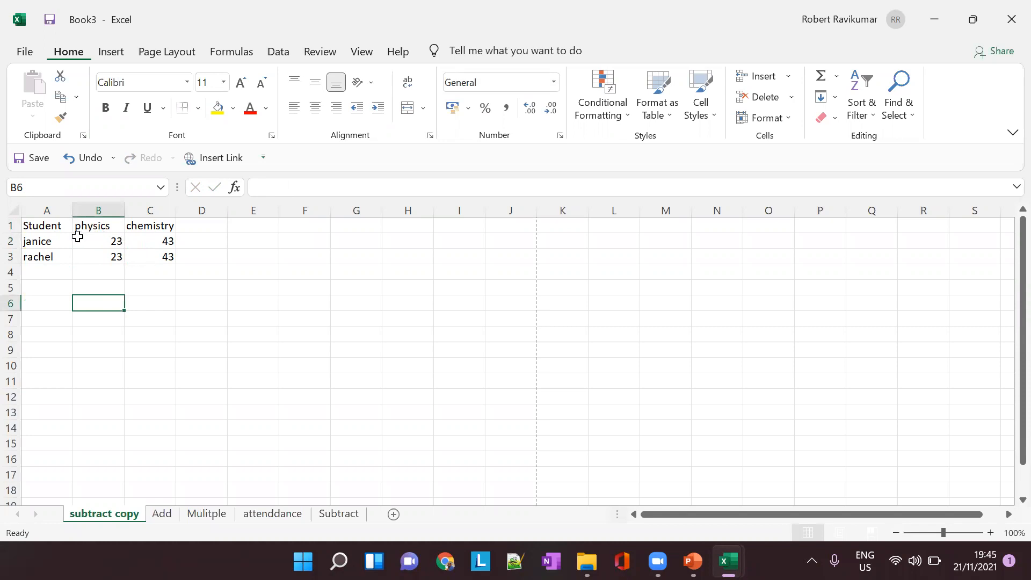
- Fill the heading cells A1:C1 with a light orange theme color
left_click_drag(36, 230, 134, 253)
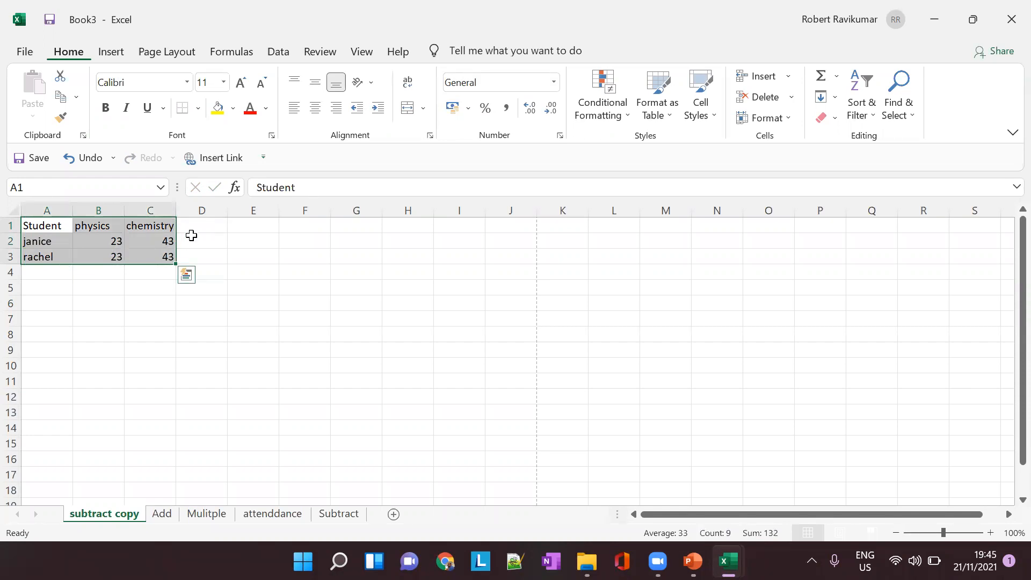
left_click(193, 239)
left_click_drag(39, 225, 127, 221)
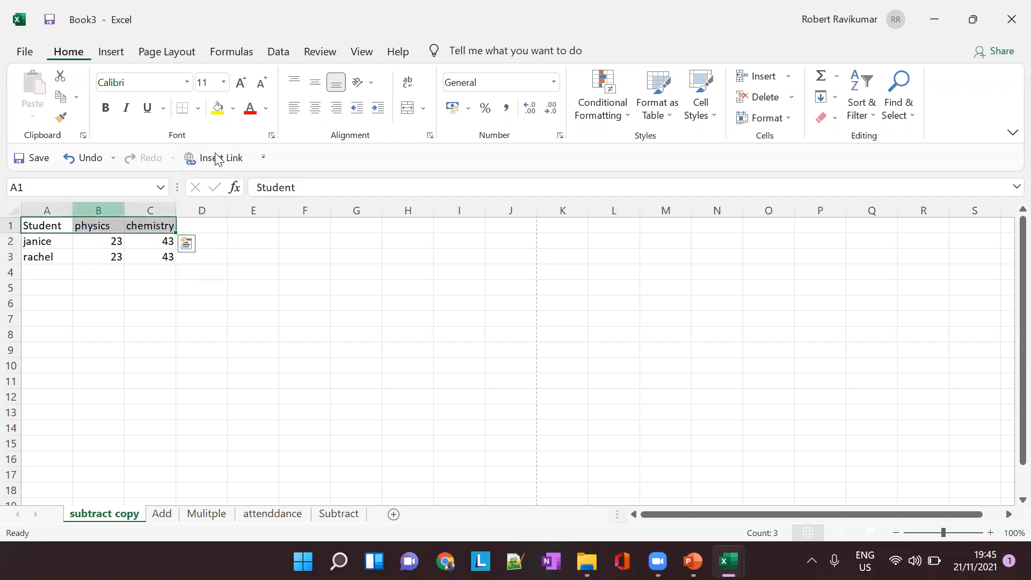
left_click(266, 109)
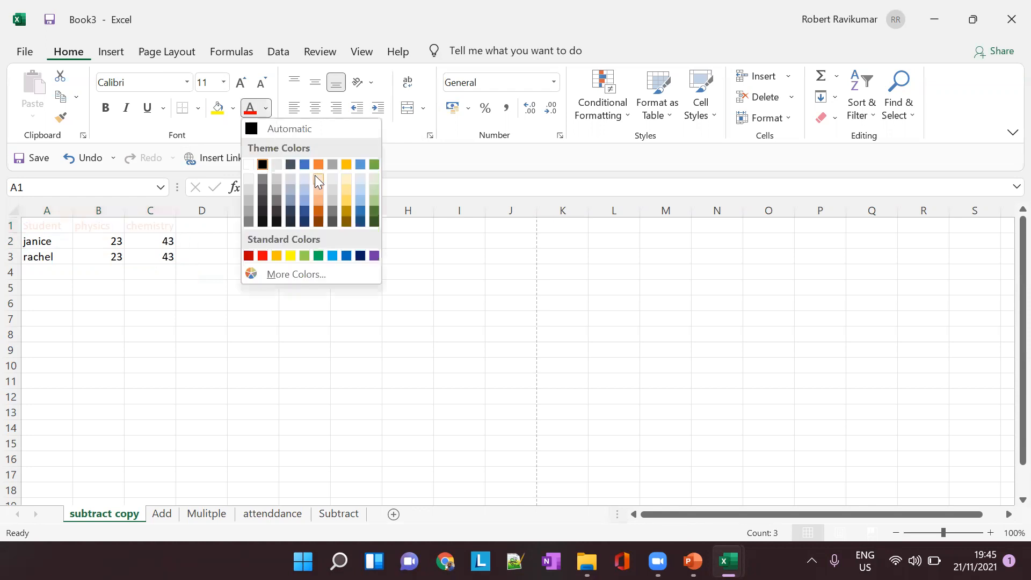
left_click(232, 108)
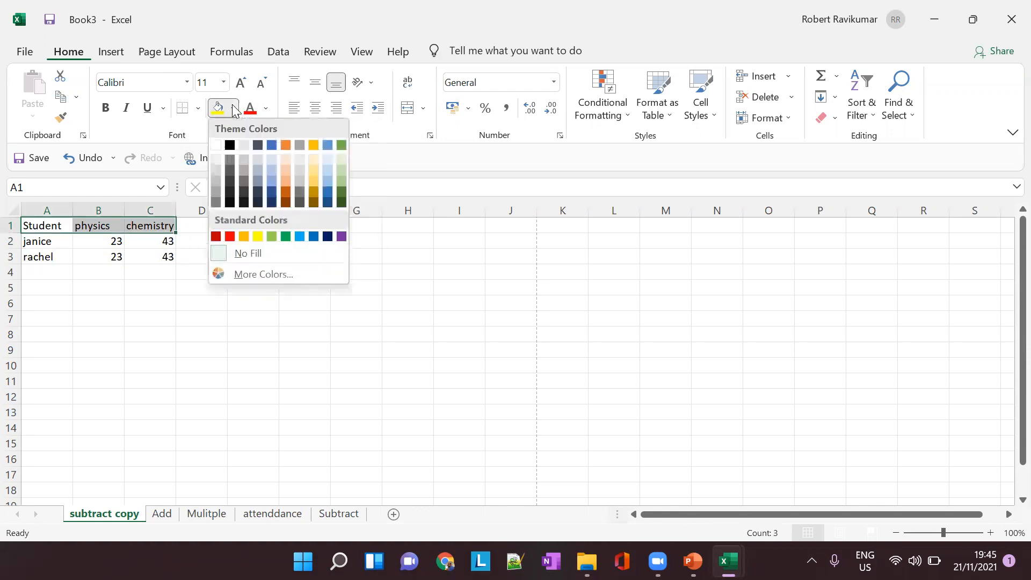
left_click(284, 174)
- Fill the student name cells A2:A3 with a light blue theme color
left_click_drag(40, 241, 42, 256)
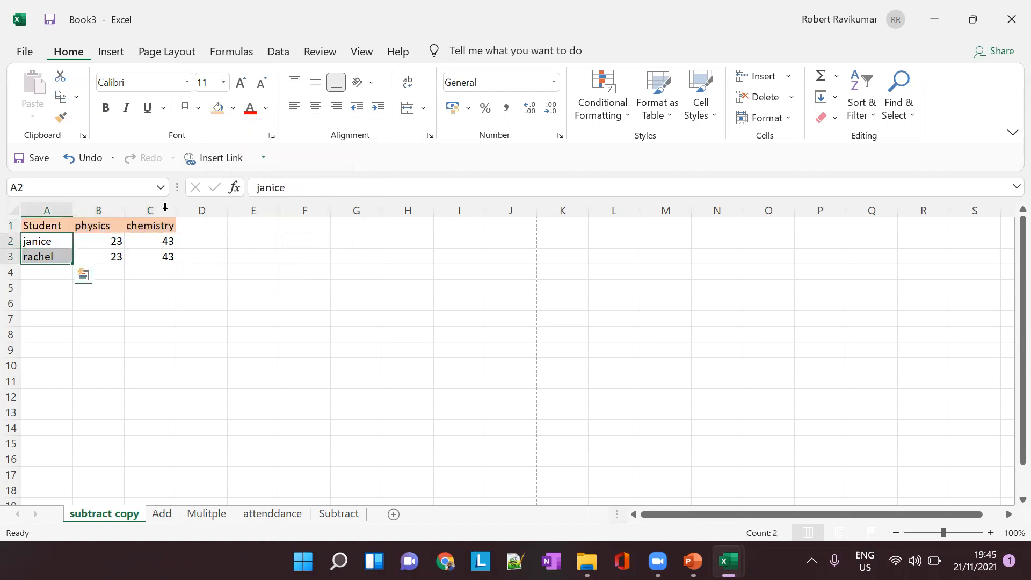
left_click(233, 109)
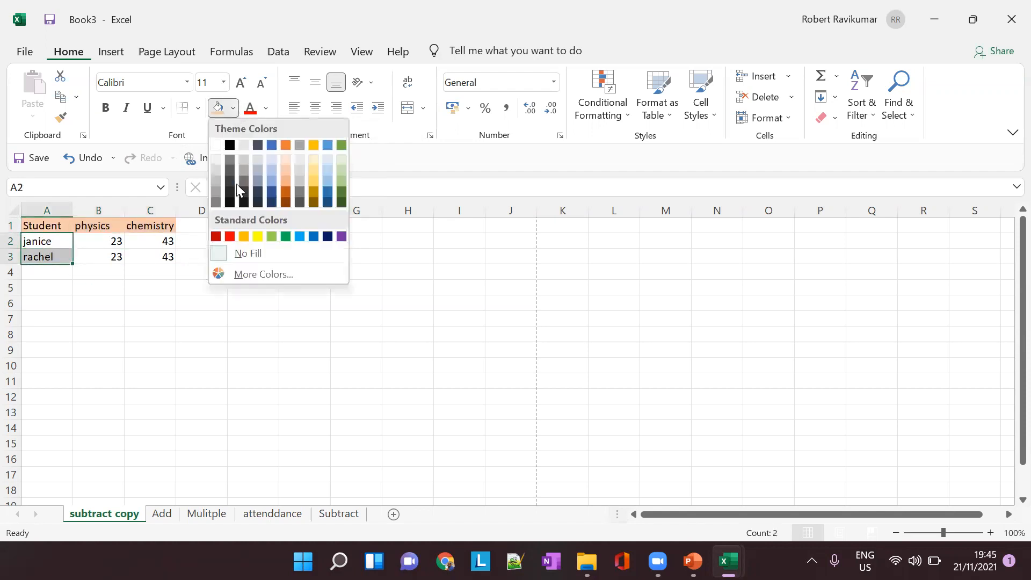
left_click(272, 168)
left_click(460, 241)
- Fill the mark cells B2:C3 with a light gold theme color
left_click_drag(101, 240, 142, 256)
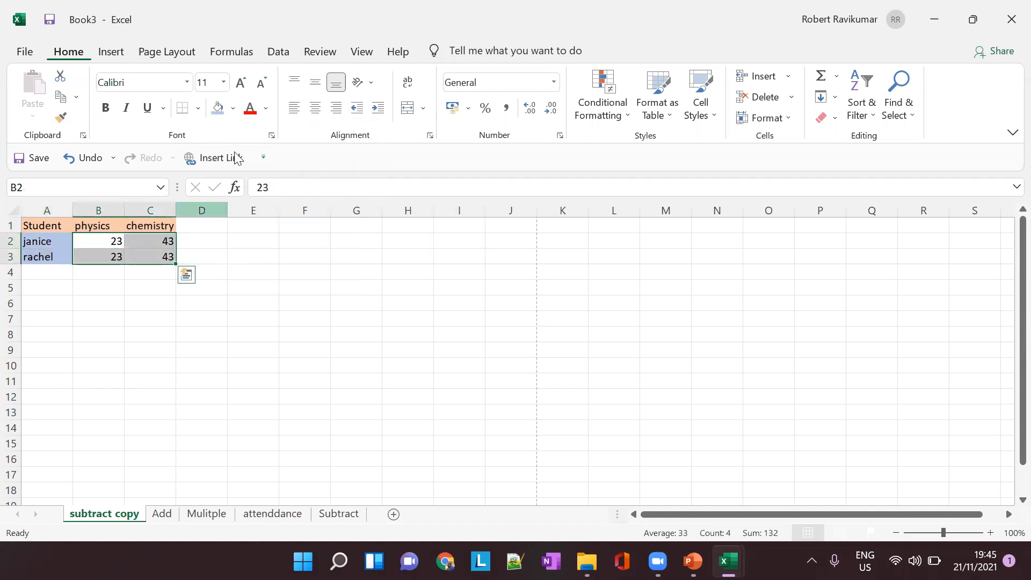
left_click(233, 109)
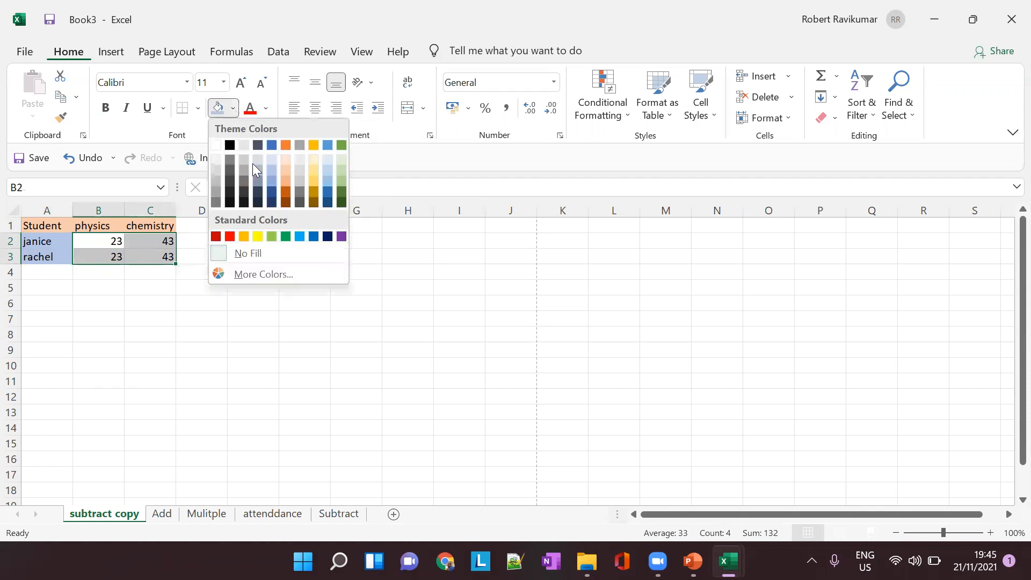
left_click(312, 169)
left_click(409, 240)
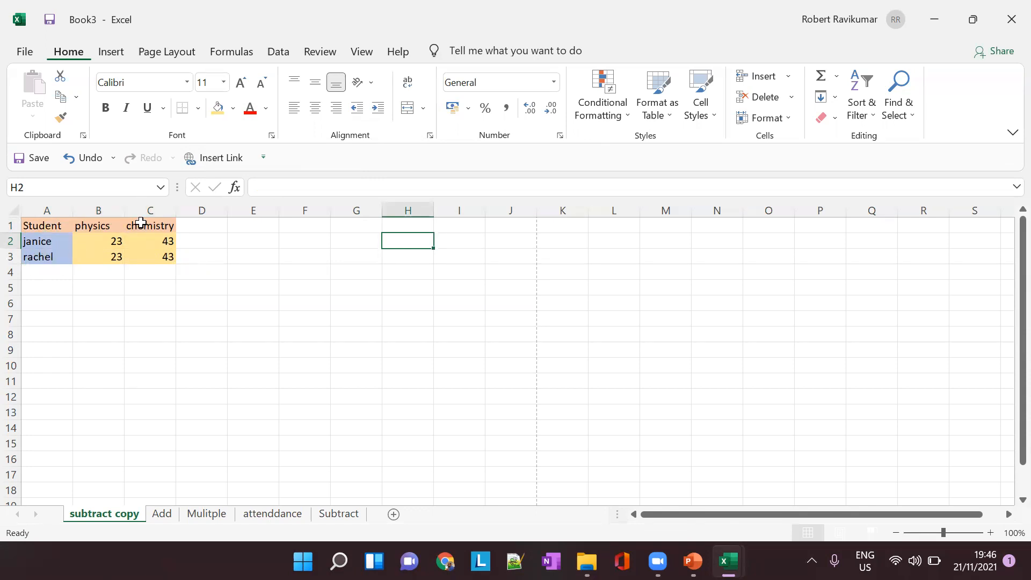
- Switch to the PowerPoint lesson and display slide 31, "To change the font size"
key("alt+Tab")
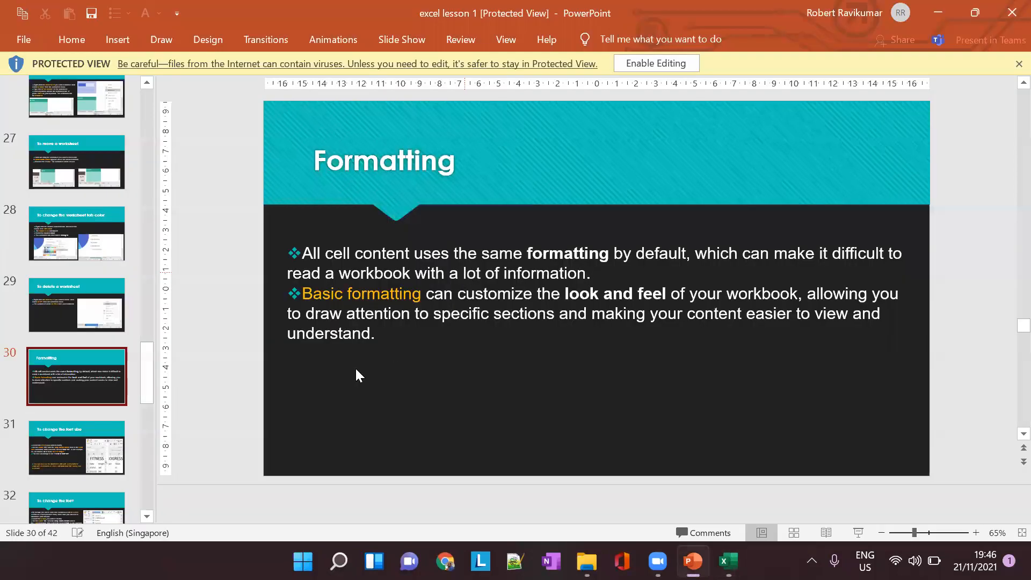
left_click(117, 463)
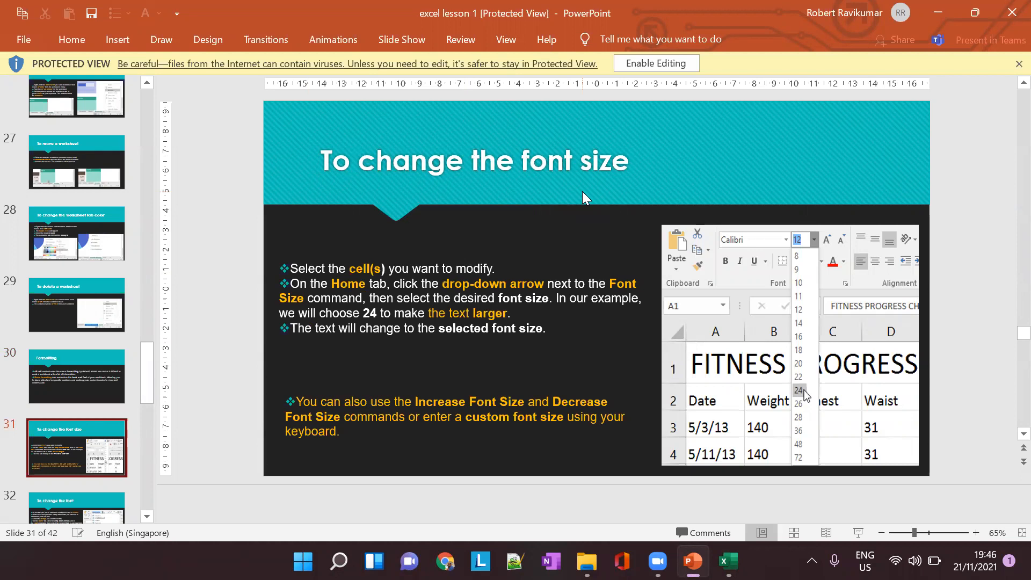
- Switch back to Excel and set the font size of the heading cells A1:C1 to 18
key("alt+Tab")
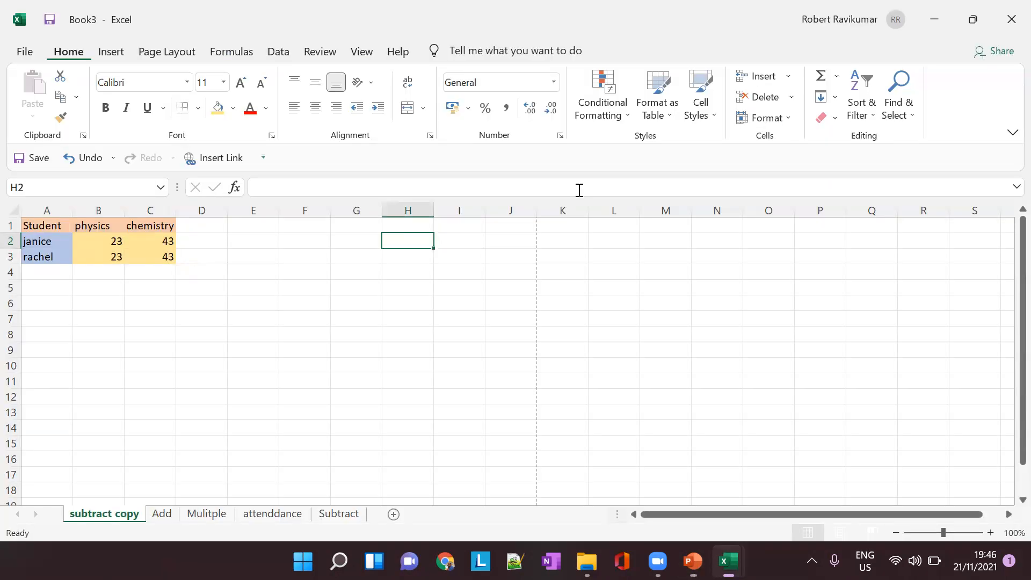
left_click(84, 228)
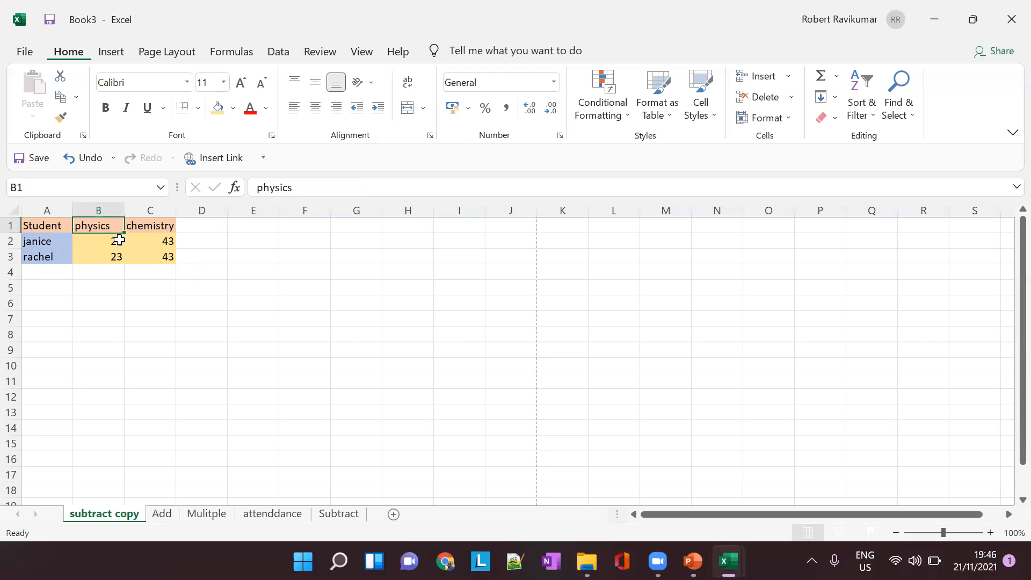
left_click(39, 227)
left_click_drag(91, 237, 170, 230)
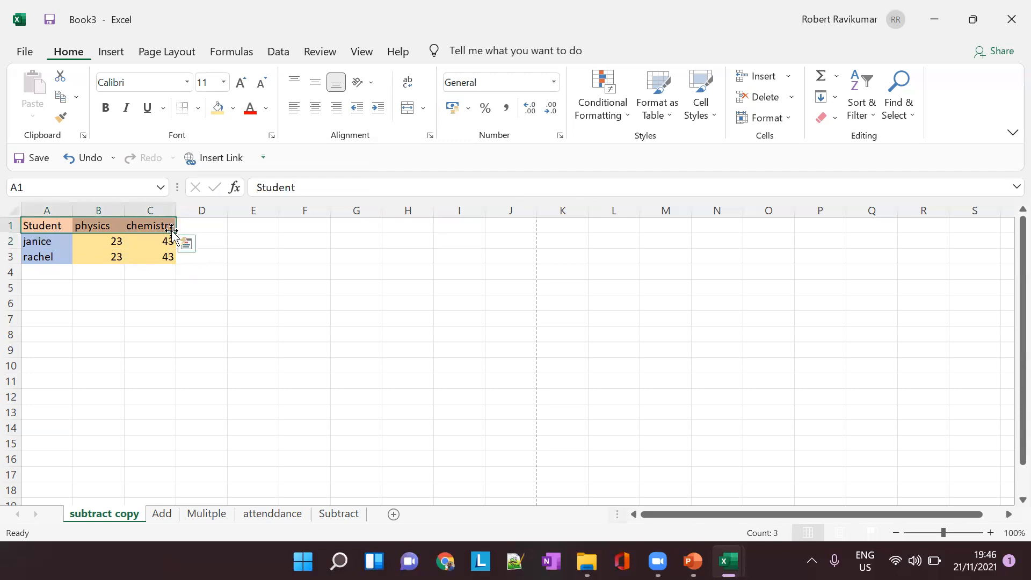
left_click(223, 83)
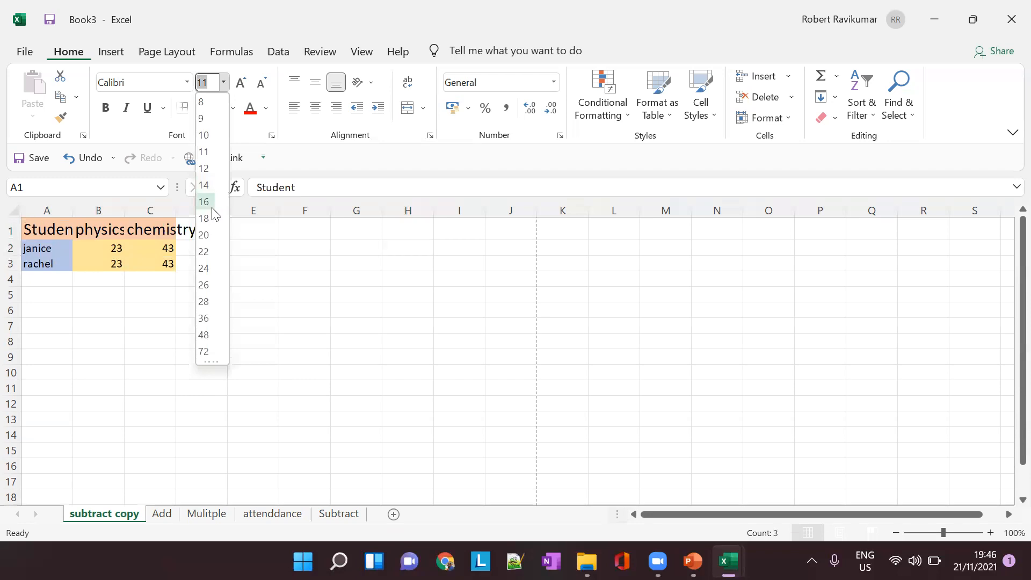
left_click(208, 219)
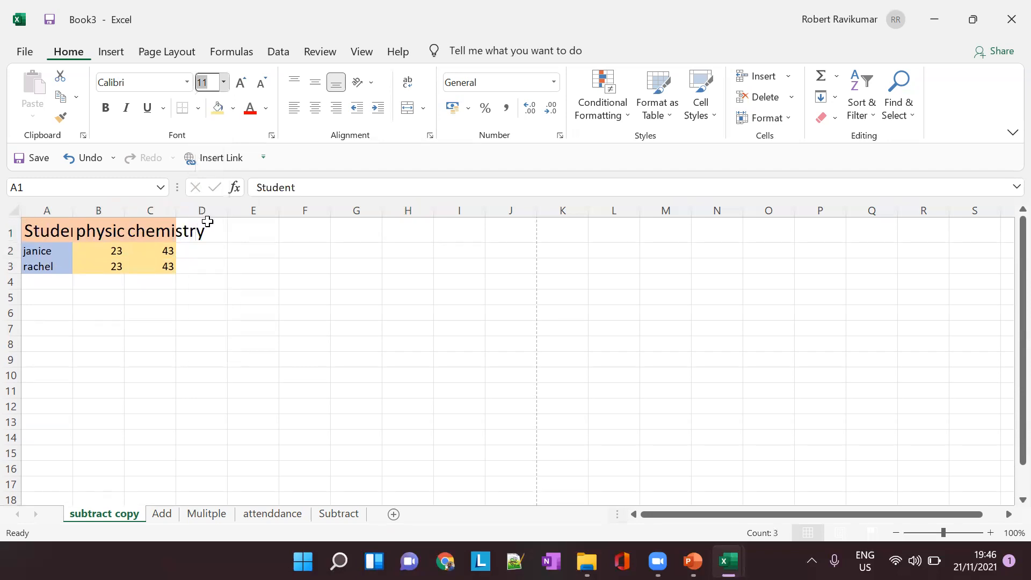
- AutoFit the widths of columns A, B and C to their enlarged headings
double_click(176, 209)
double_click(73, 210)
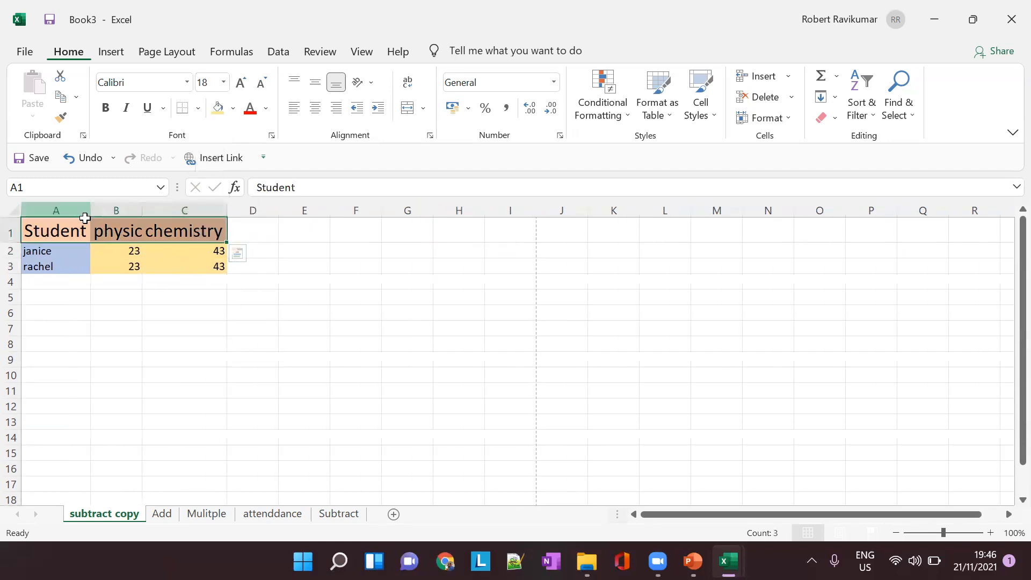
double_click(139, 204)
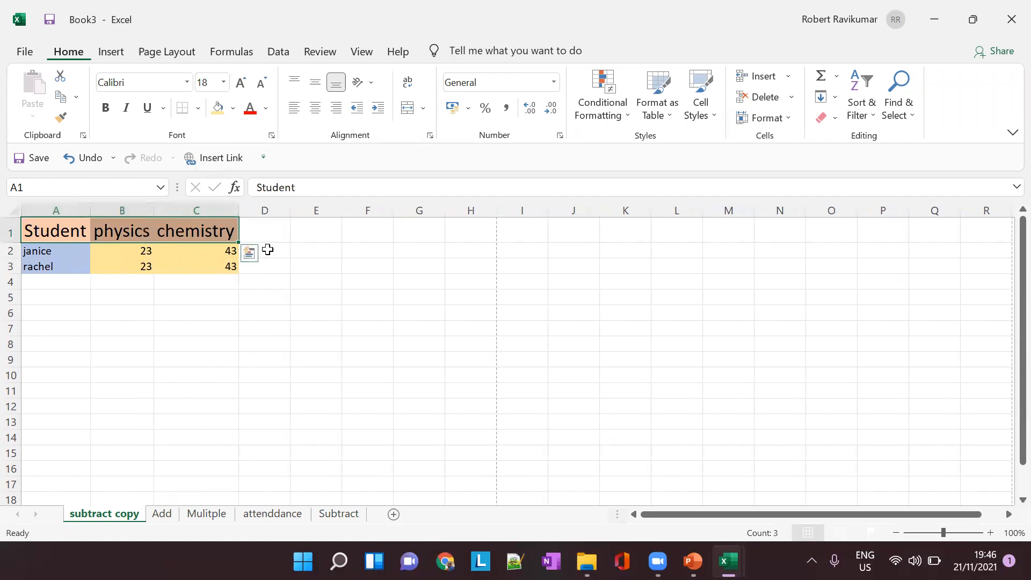
left_click(336, 234)
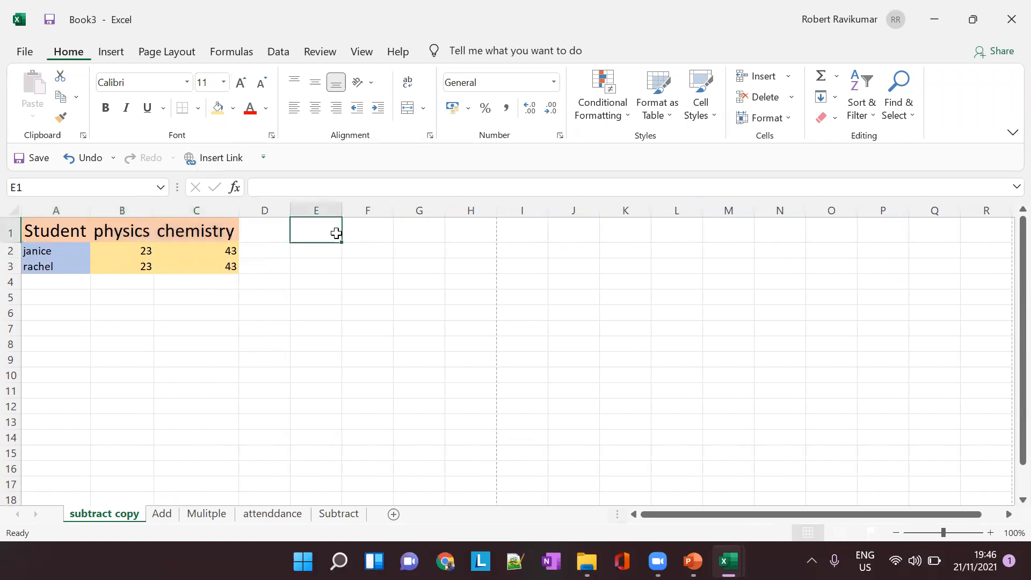
- Set the font size of the student name cells A2:A3 to 16
left_click_drag(54, 250, 55, 265)
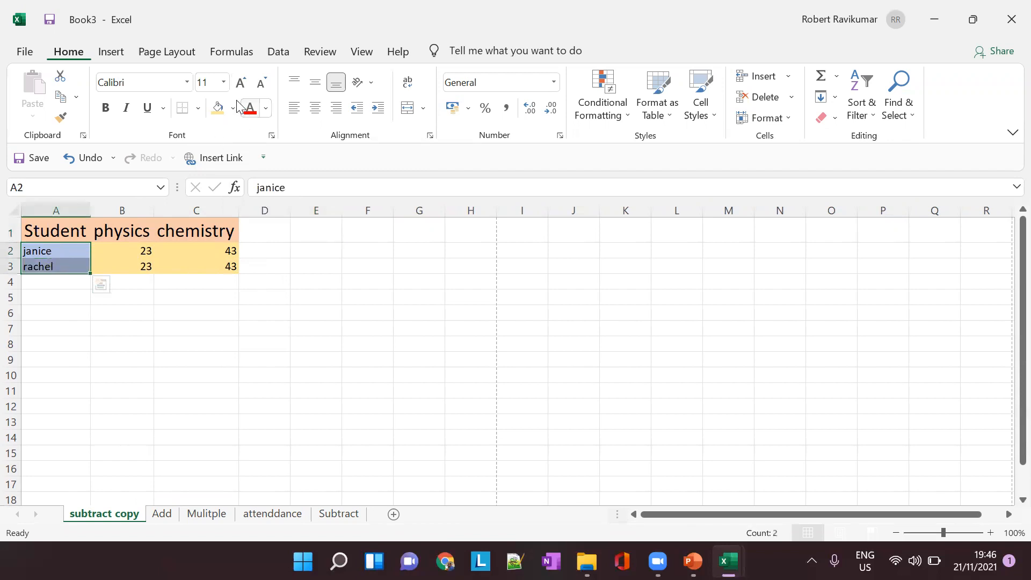
left_click(223, 82)
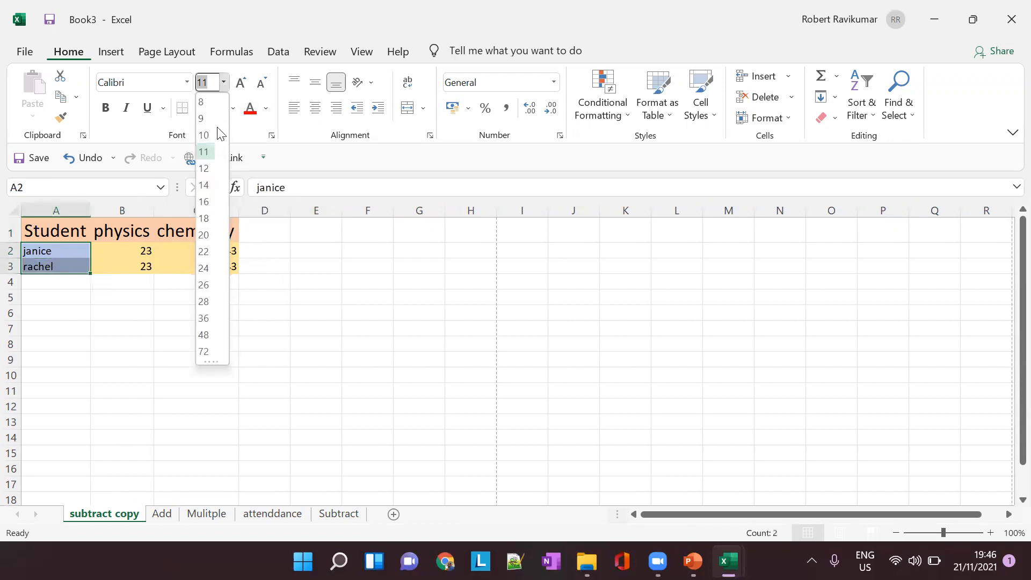
left_click(204, 202)
left_click(299, 251)
- Select the mark cell B2 and check the PowerPoint slide's note on the Increase and Decrease Font Size commands before returning to Excel
left_click(140, 255)
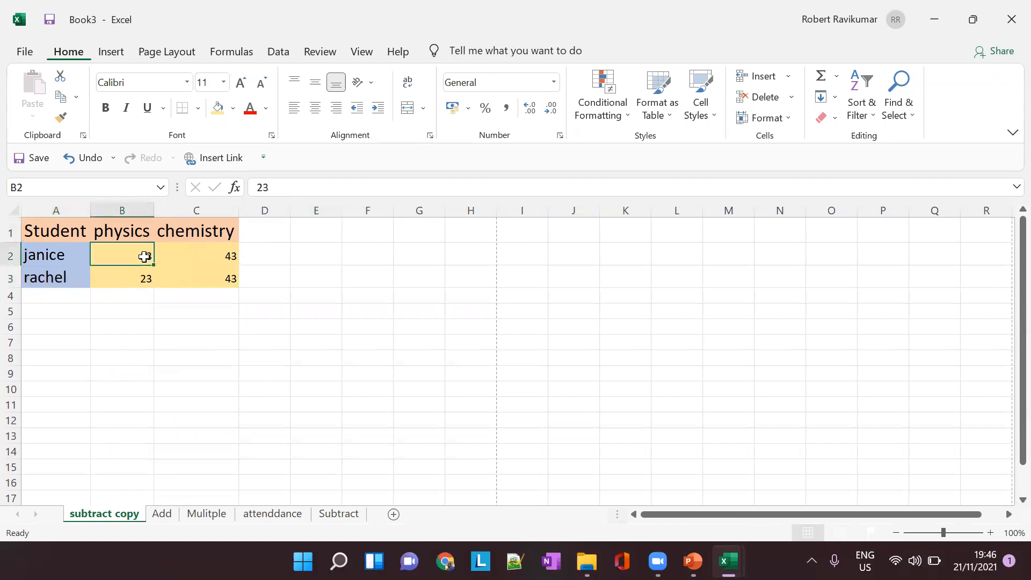
left_click(210, 270)
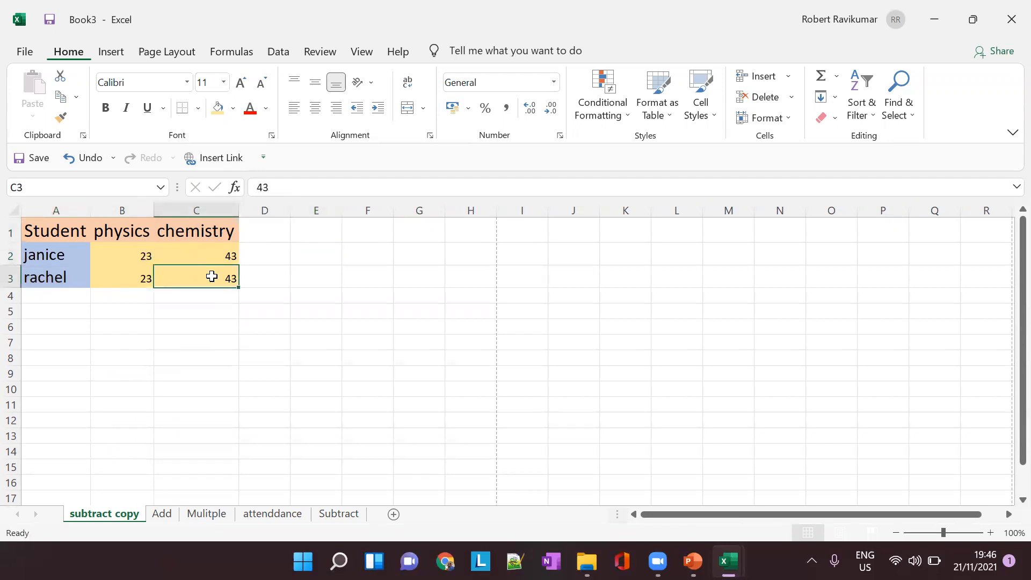
left_click(205, 256)
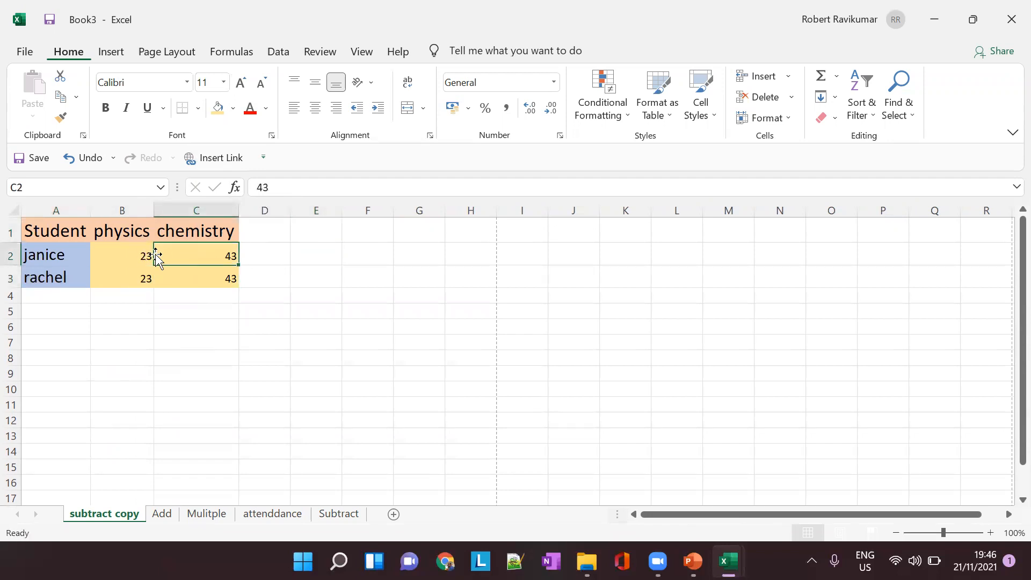
left_click(143, 255)
key("alt+Tab")
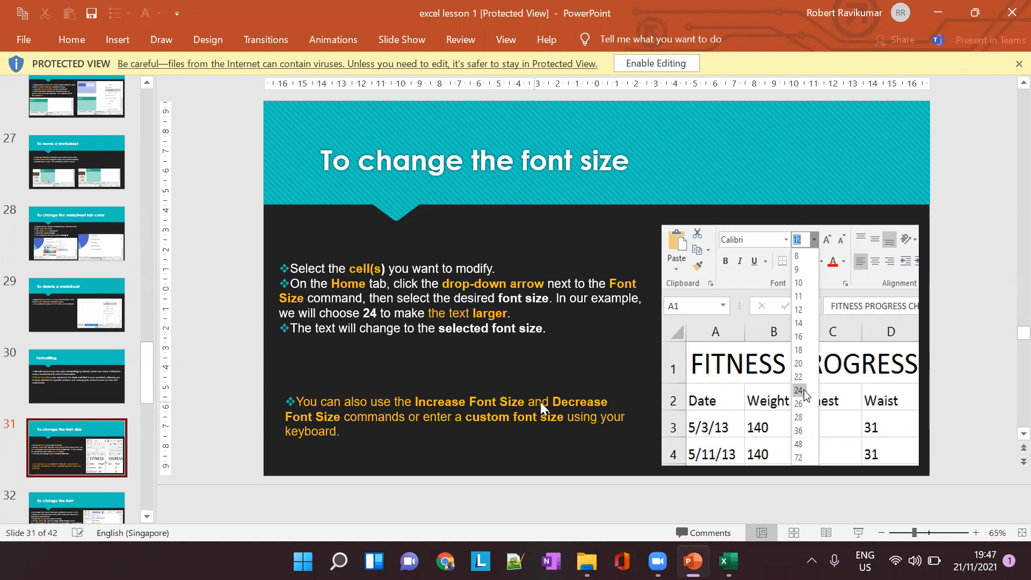
key("alt+Tab")
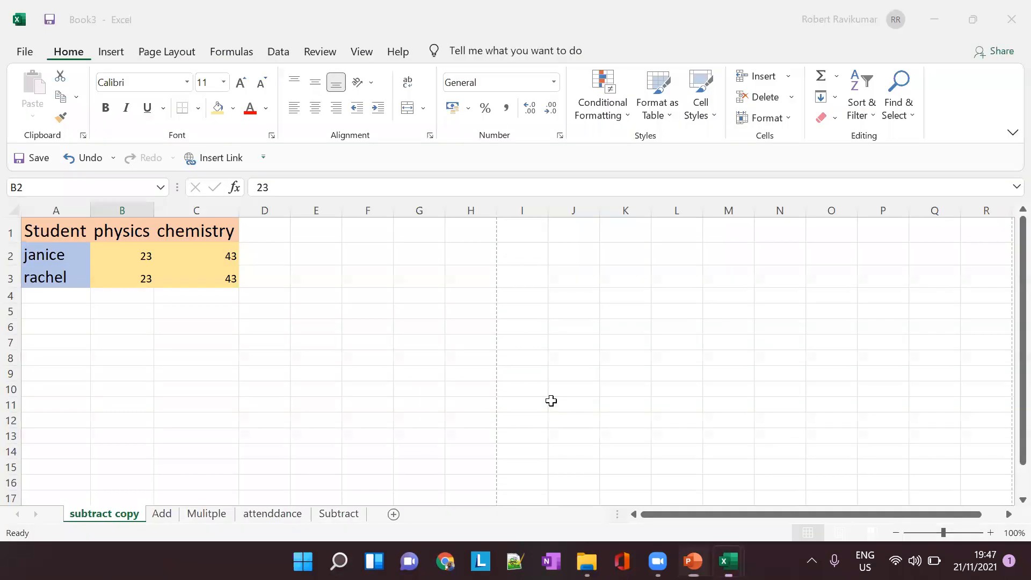
- Enlarge the mark in cell B2 to font size 72 using the Increase Font Size command
left_click(241, 84)
left_click(242, 83)
left_click(242, 83)
left_click(241, 83)
left_click(241, 83)
left_click(241, 83)
left_click(242, 83)
left_click(241, 83)
left_click(242, 83)
left_click(242, 84)
left_click(242, 83)
left_click(242, 84)
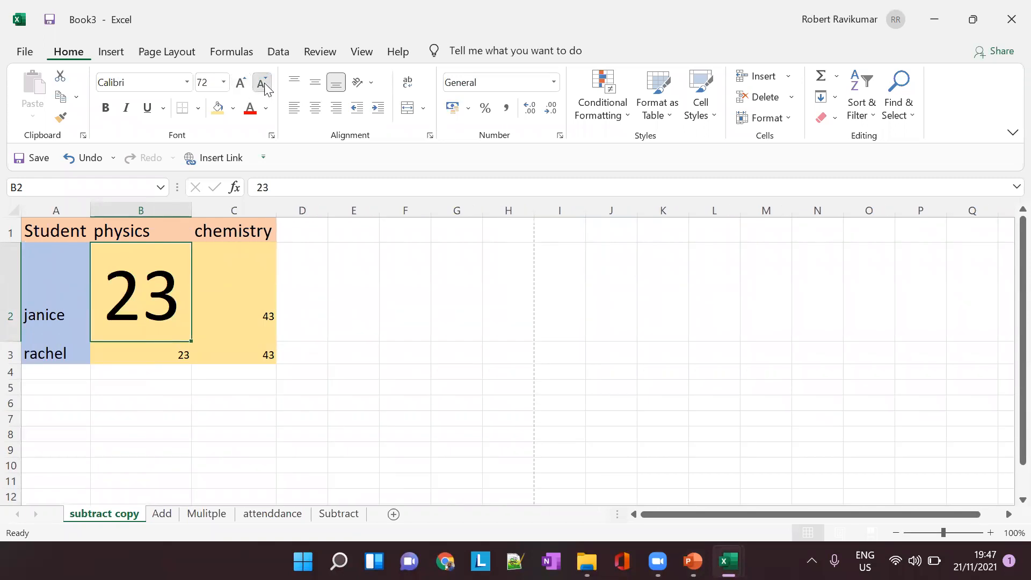
- Reduce the mark in cell B2 to font size 10 using the Decrease Font Size command
left_click(265, 88)
left_click(265, 88)
left_click(265, 88)
left_click(265, 88)
left_click(265, 88)
left_click(265, 88)
left_click(266, 88)
left_click(265, 88)
left_click(266, 88)
left_click(265, 88)
left_click(266, 88)
left_click(265, 88)
left_click(266, 88)
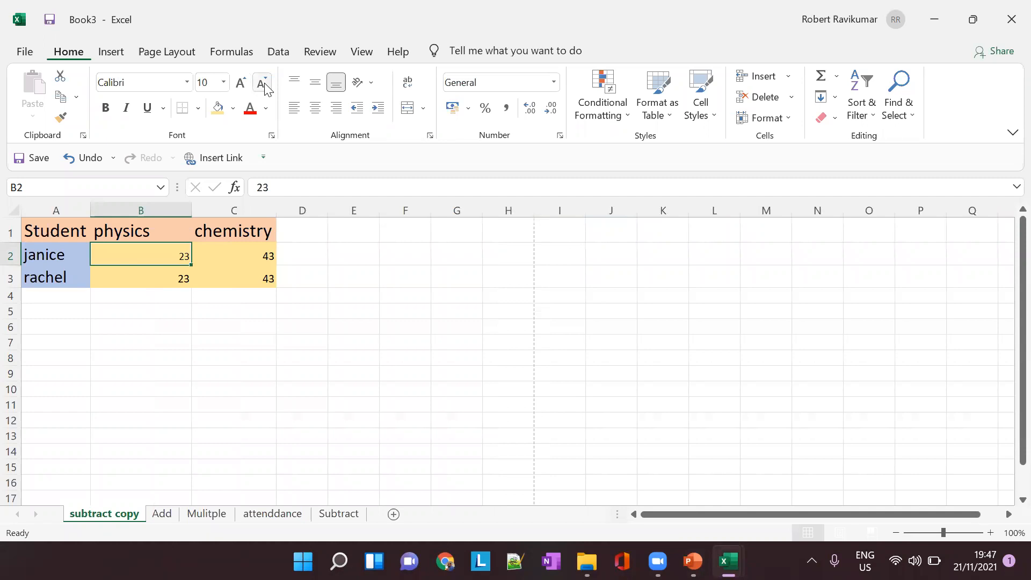
- Switch to the PowerPoint lesson and display slide 32, "To change the font"
left_click(223, 83)
left_click(391, 264)
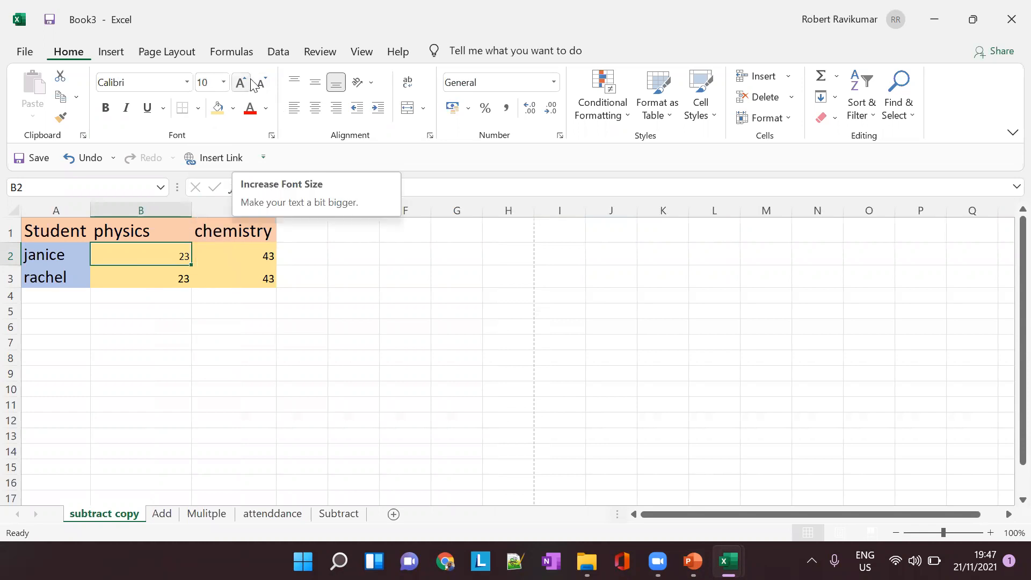
key("alt+Tab")
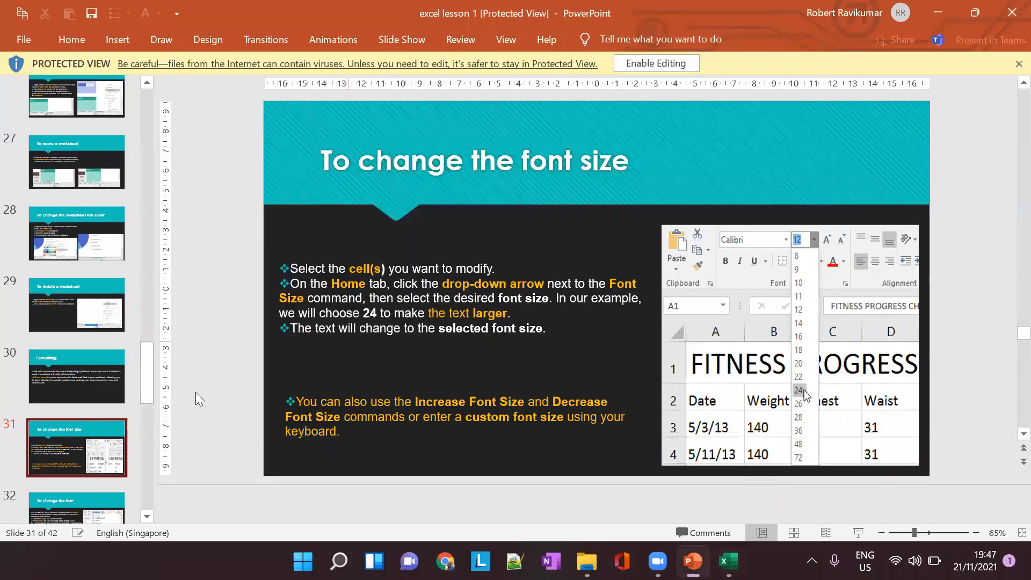
scroll(75, 445, "down", 1)
left_click(75, 444)
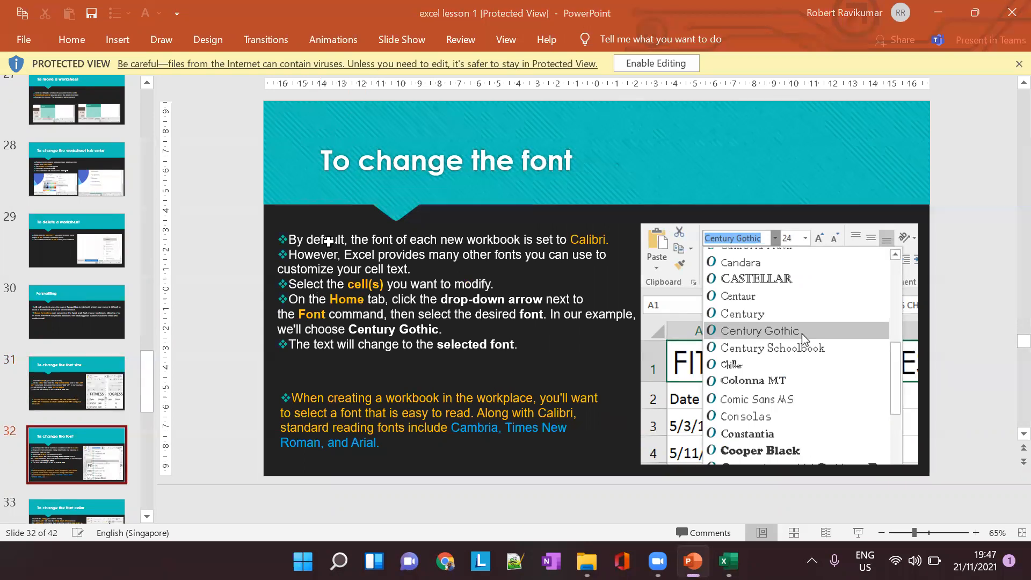
- Switch back to Excel and set the font of the physics heading in B1 to Algerian
key("alt+Tab")
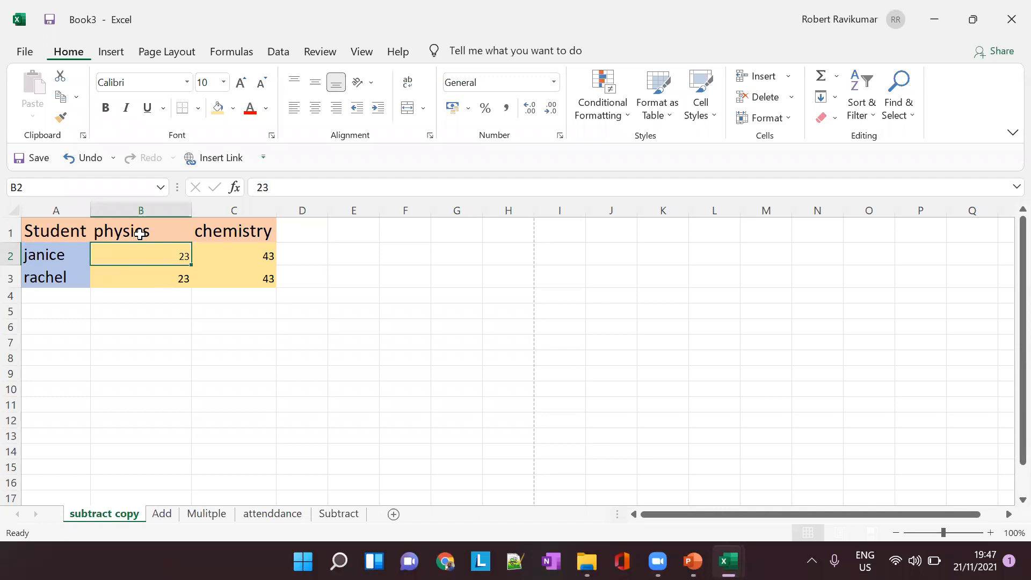
left_click(406, 47)
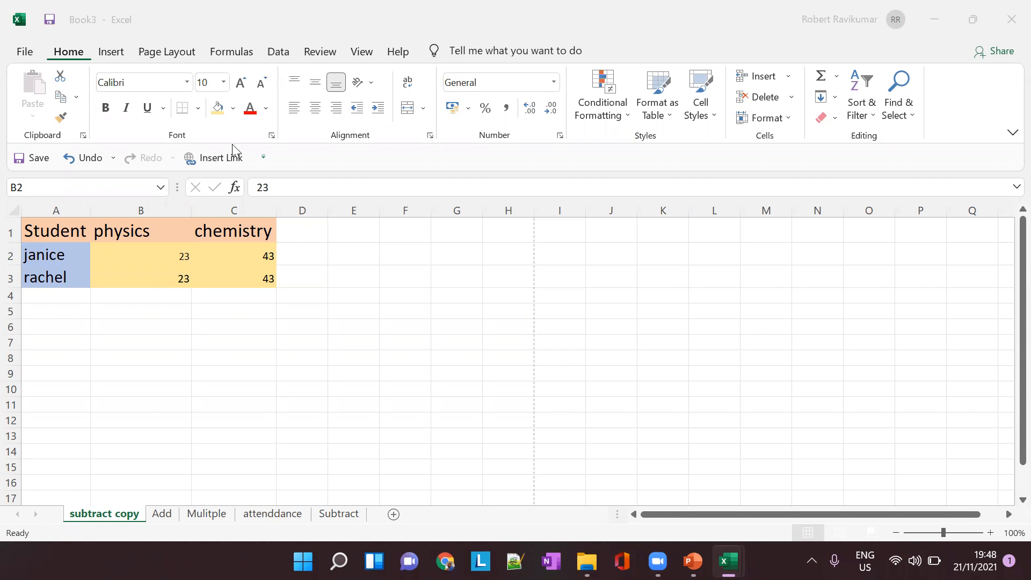
left_click(163, 229)
left_click(163, 229)
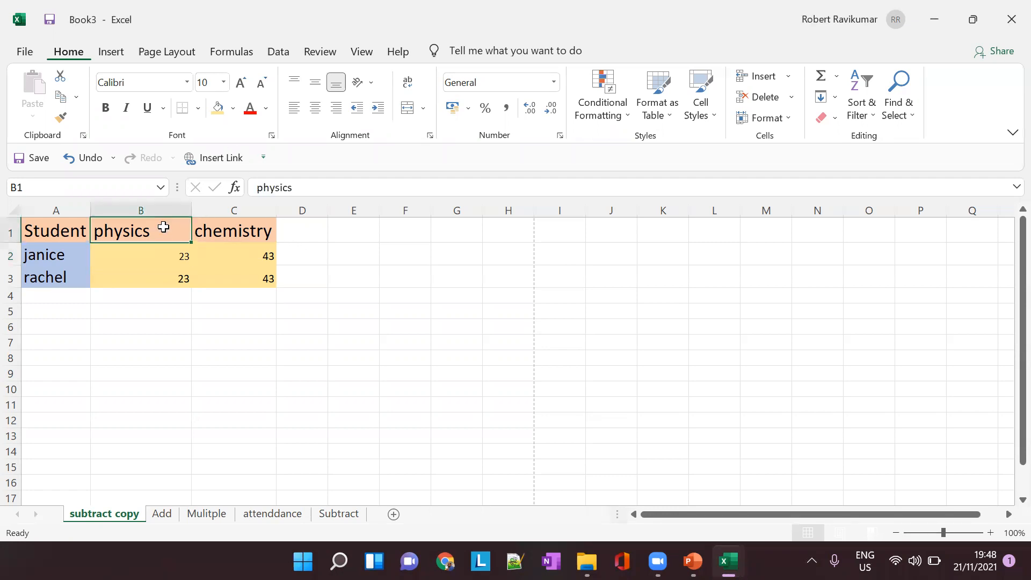
left_click(189, 81)
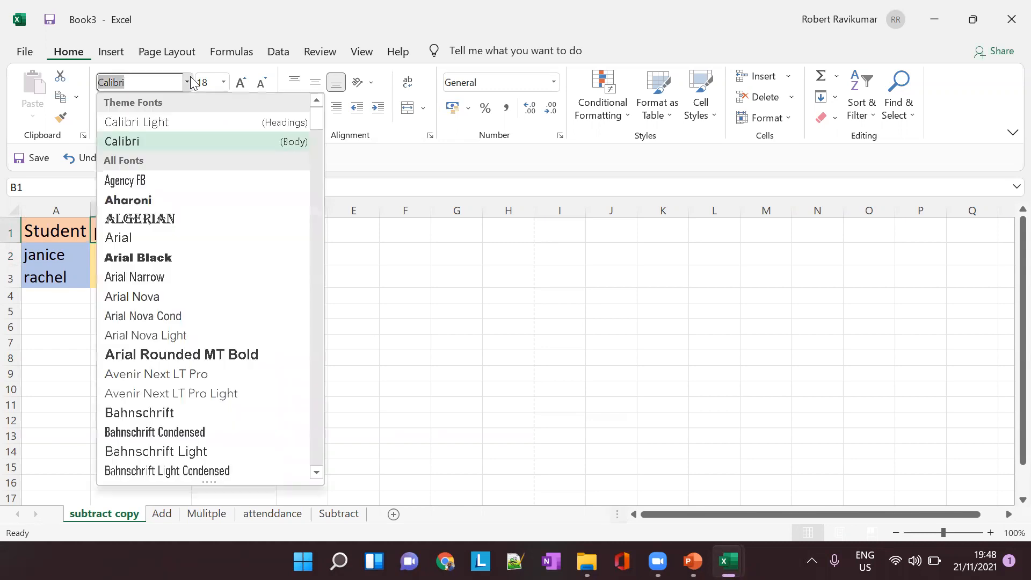
left_click(177, 226)
left_click(260, 272)
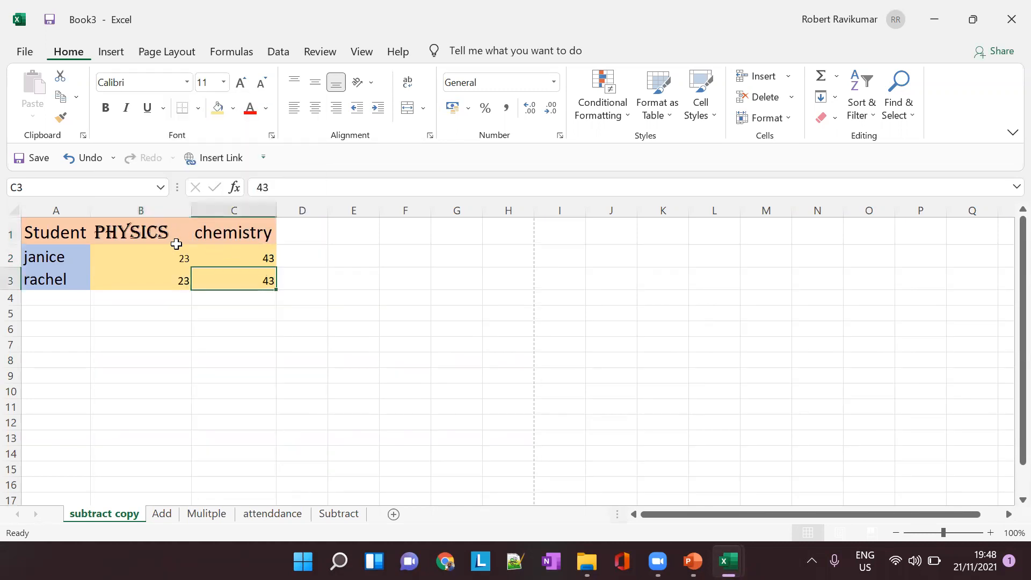
left_click(134, 241)
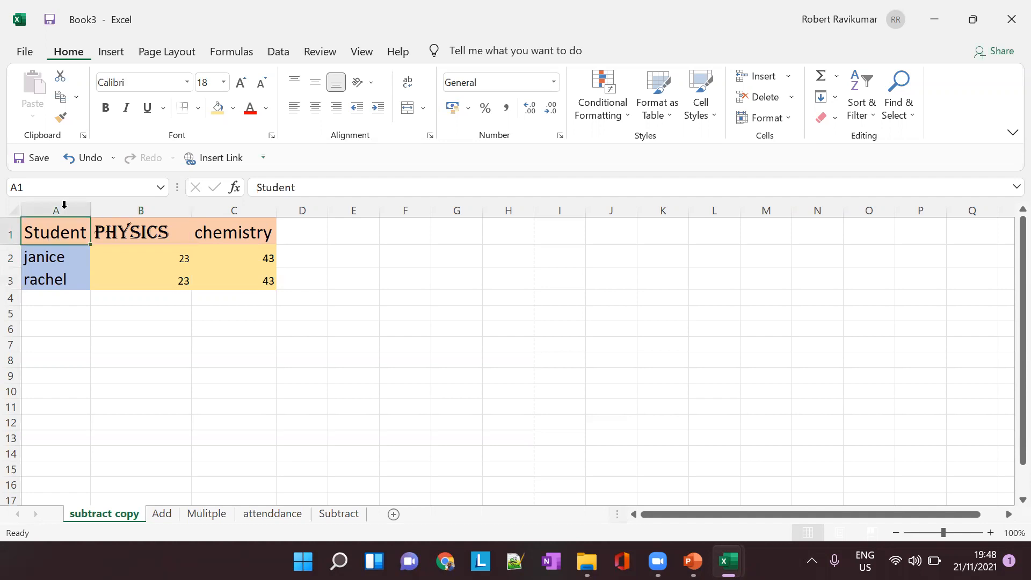
left_click(137, 228)
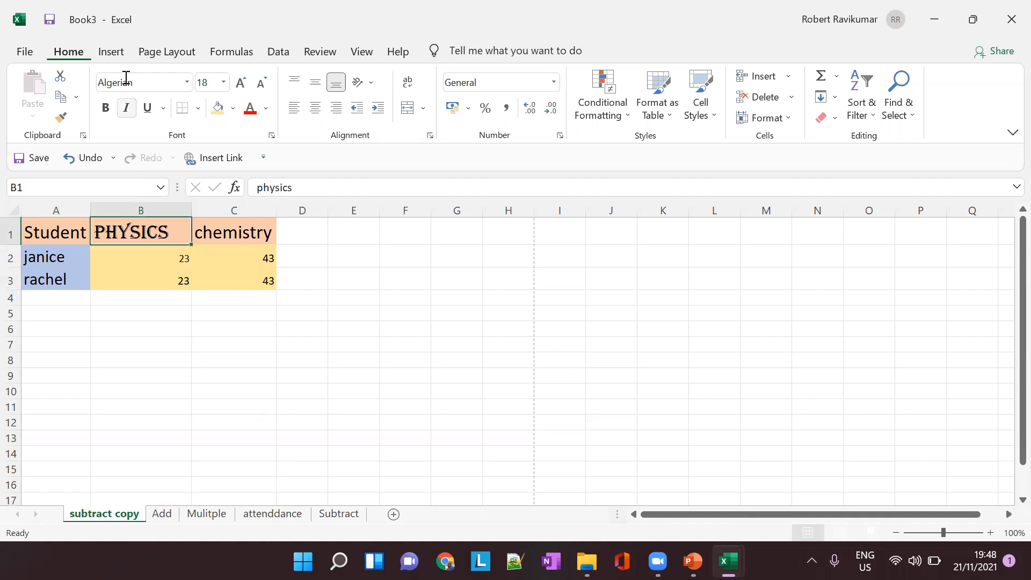
- Change the font of the chemistry heading in C1 to Copperplate Gothic Bold
left_click(241, 237)
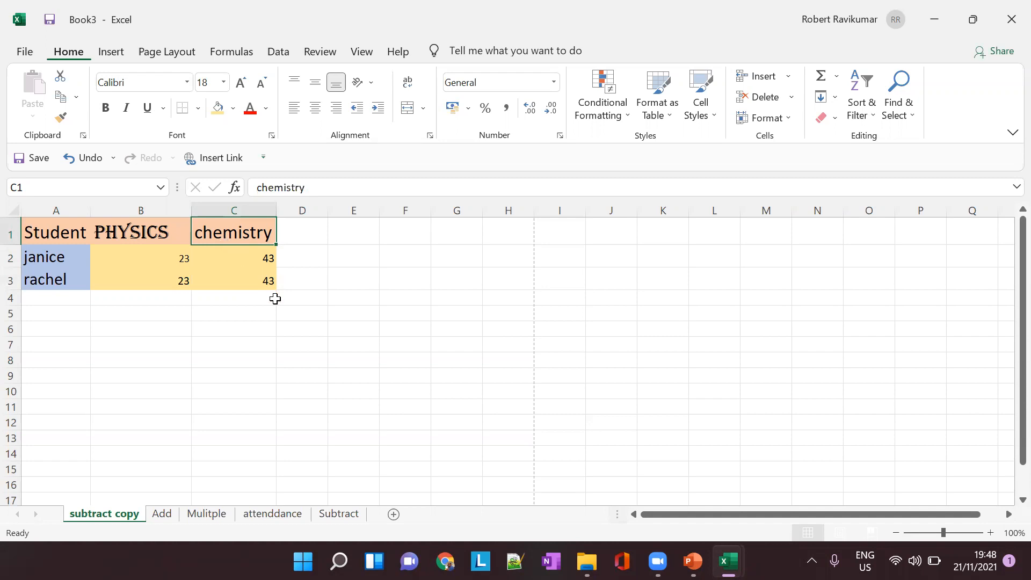
left_click(186, 82)
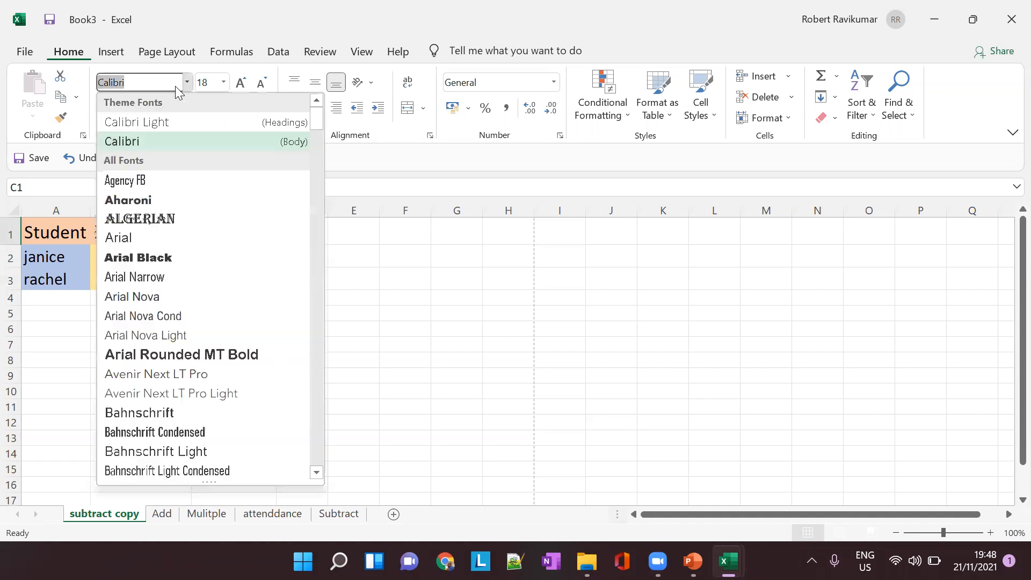
scroll(143, 317, "down", 10)
scroll(144, 321, "down", 9)
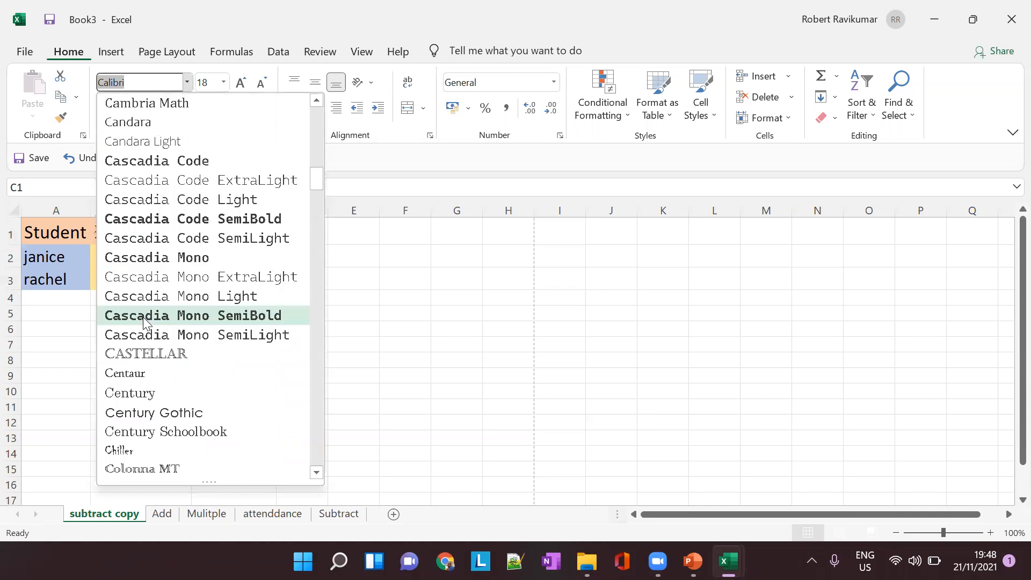
left_click(171, 277)
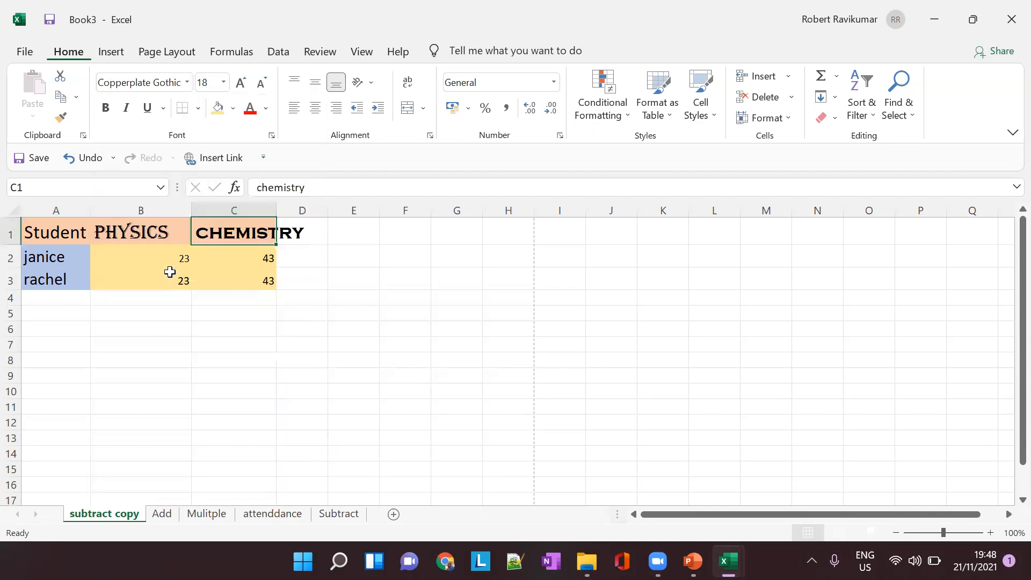
left_click(163, 236)
left_click(230, 240)
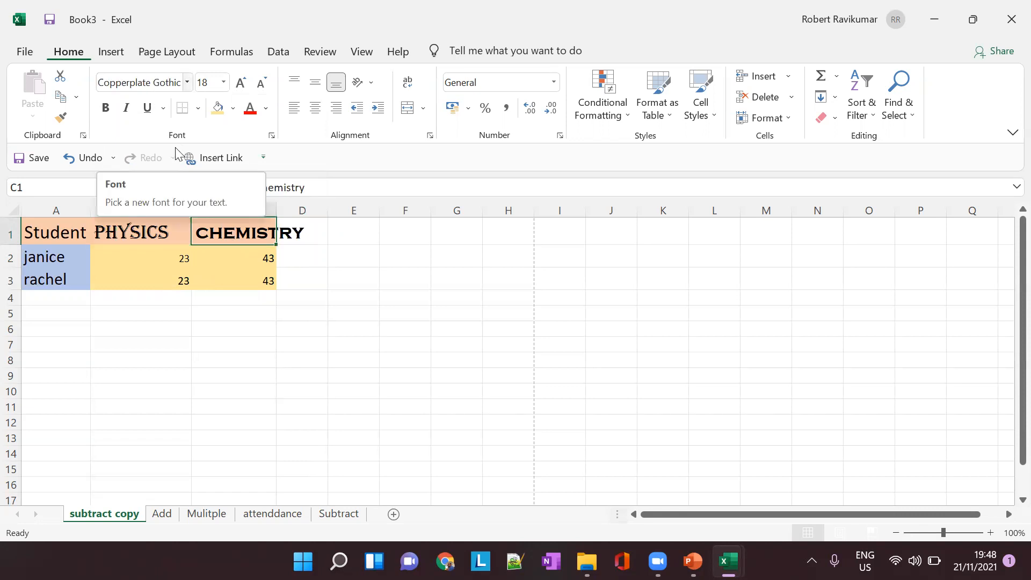
- Apply the Franklin Gothic Heavy font to the mark cells B2:C3
left_click(234, 272)
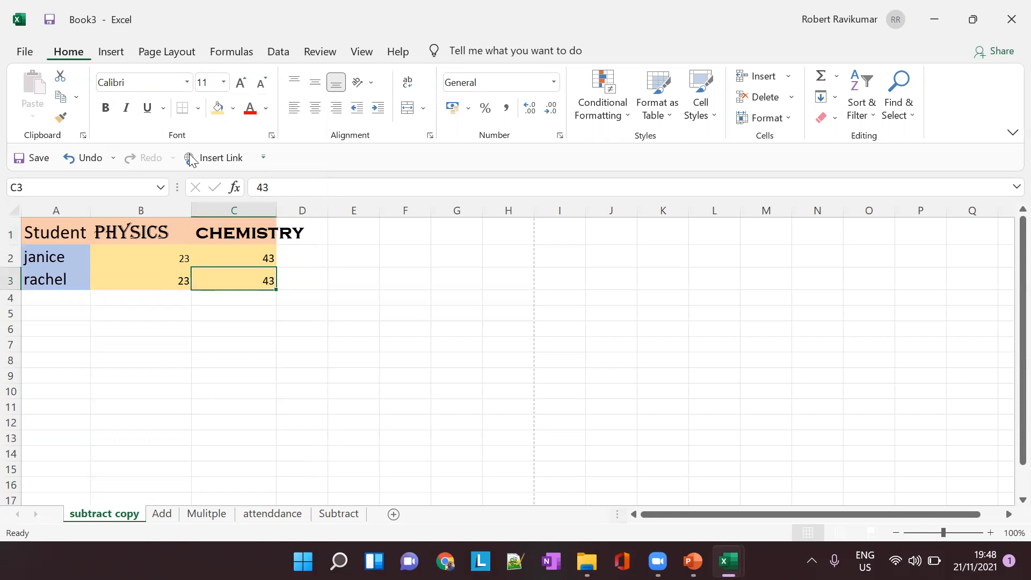
left_click_drag(168, 256, 228, 278)
left_click(187, 82)
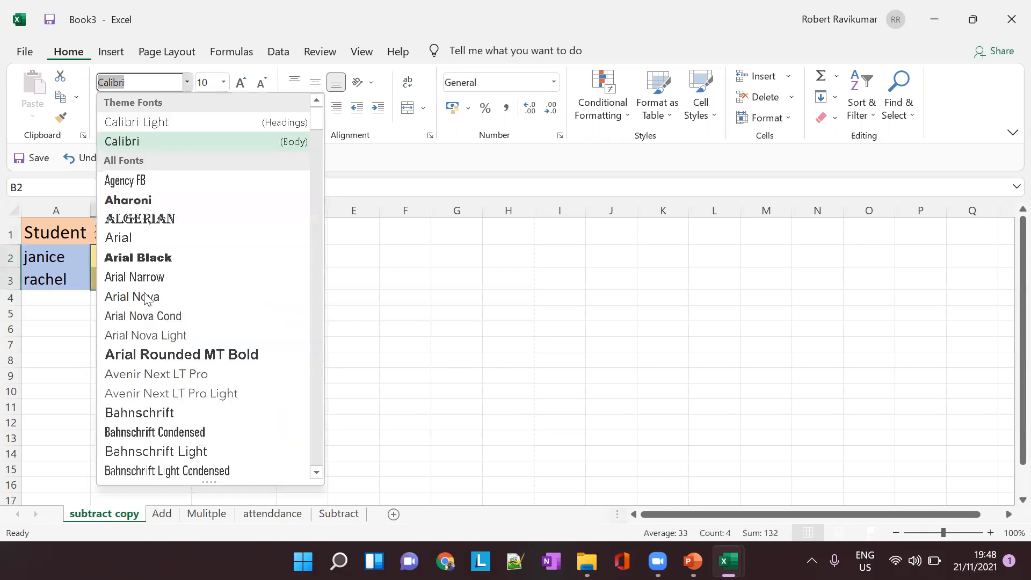
scroll(161, 332, "down", 15)
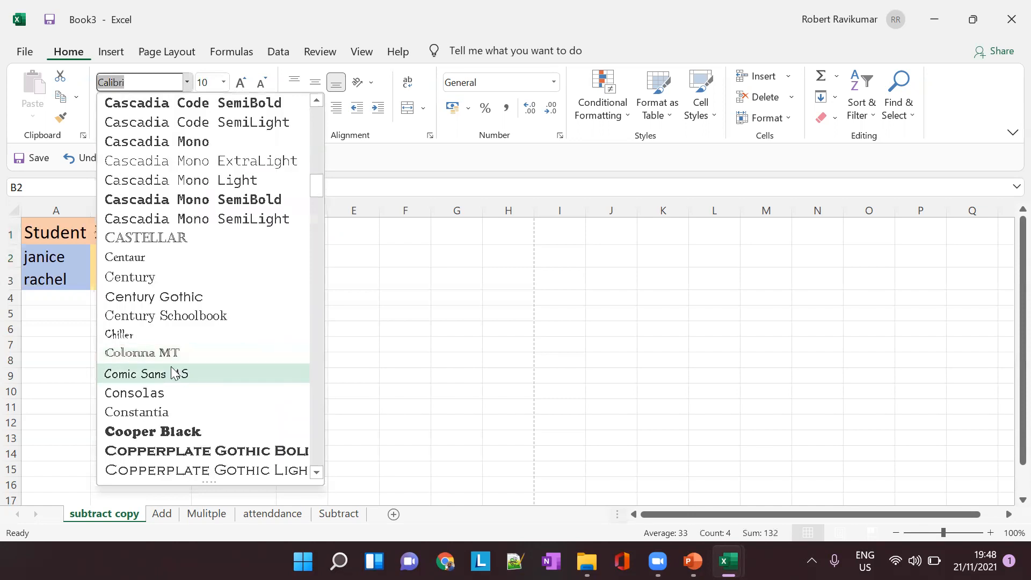
scroll(164, 444, "down", 10)
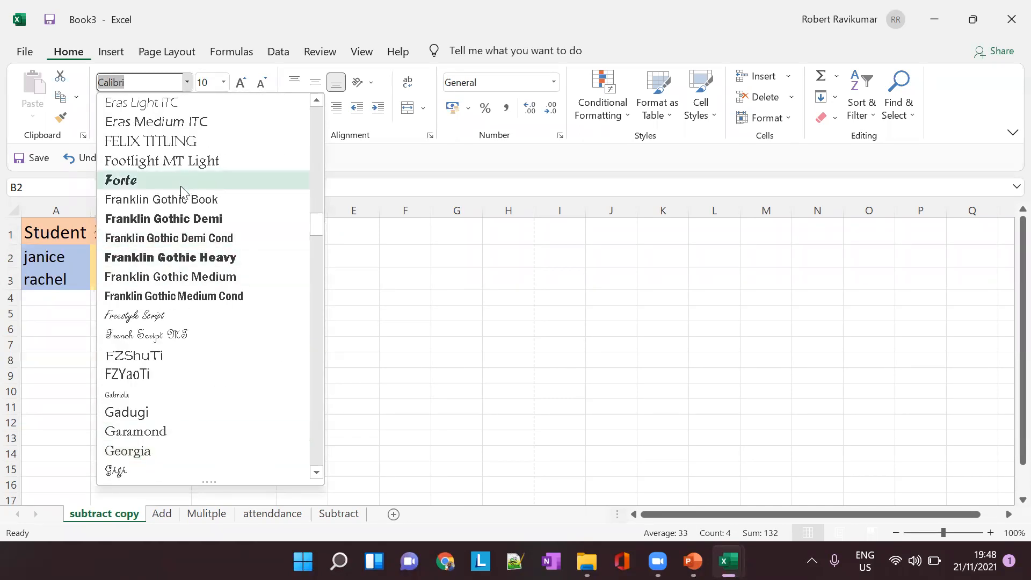
left_click(170, 258)
left_click(360, 295)
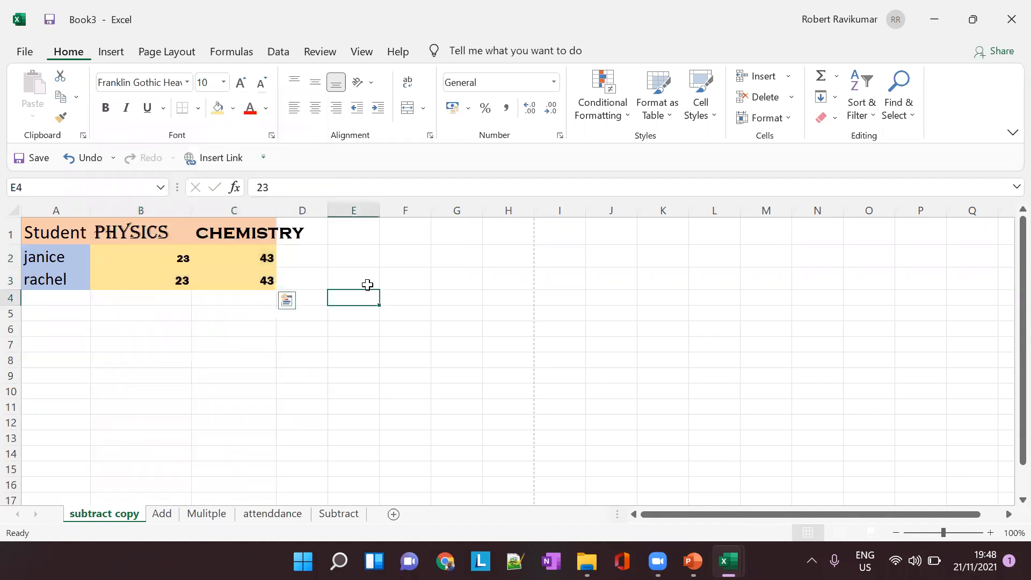
left_click_drag(167, 258, 228, 281)
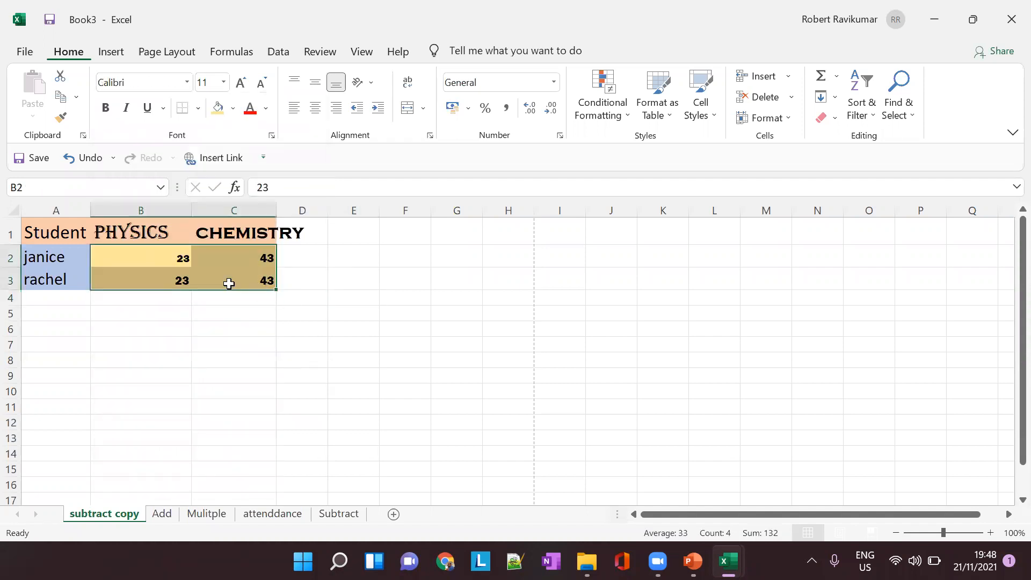
- Set the font of the student name cells A2:A3 to Lucida Handwriting and AutoFit the width of column A
left_click_drag(62, 259, 55, 287)
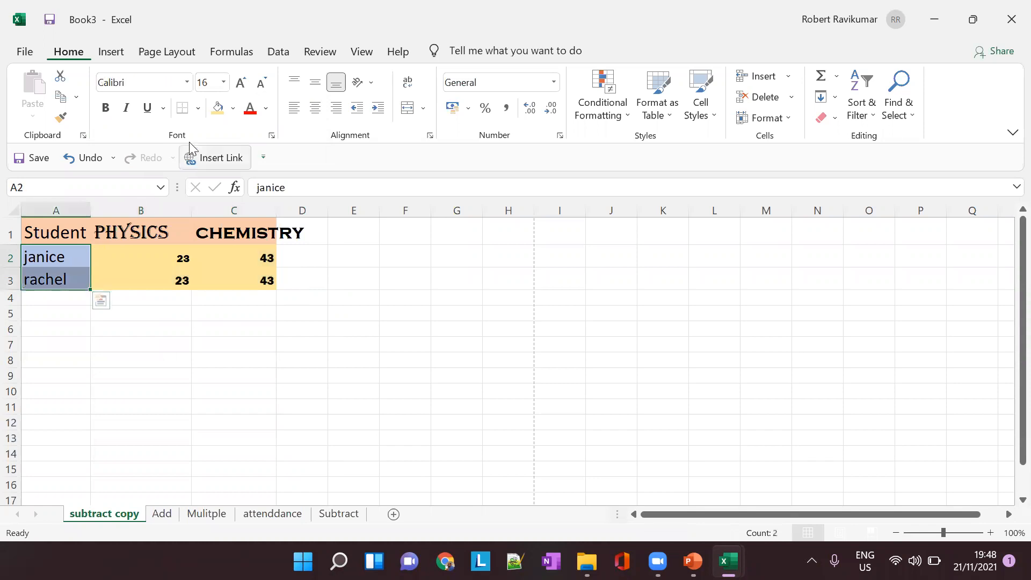
left_click(189, 83)
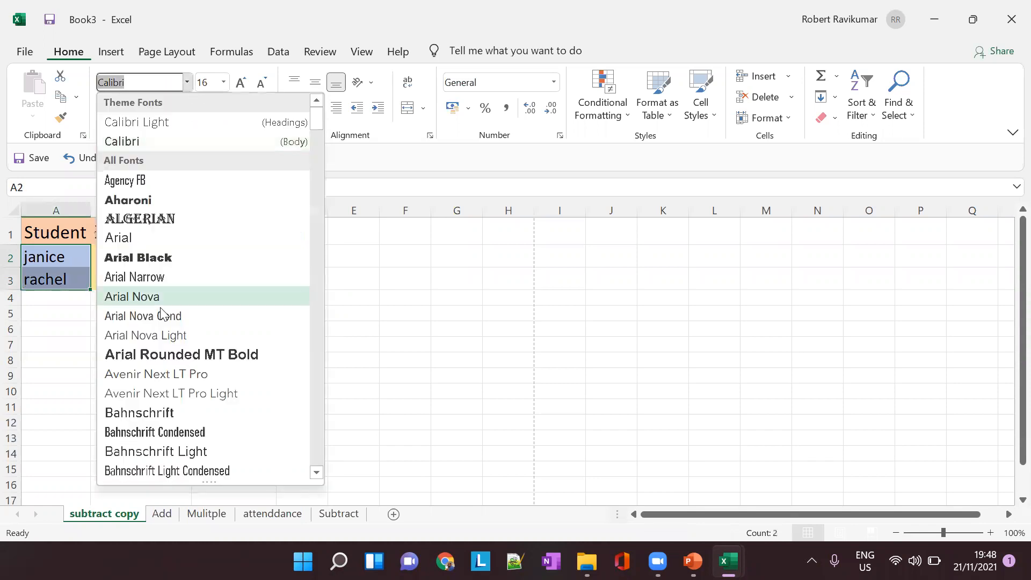
scroll(165, 302, "down", 20)
scroll(164, 303, "down", 7)
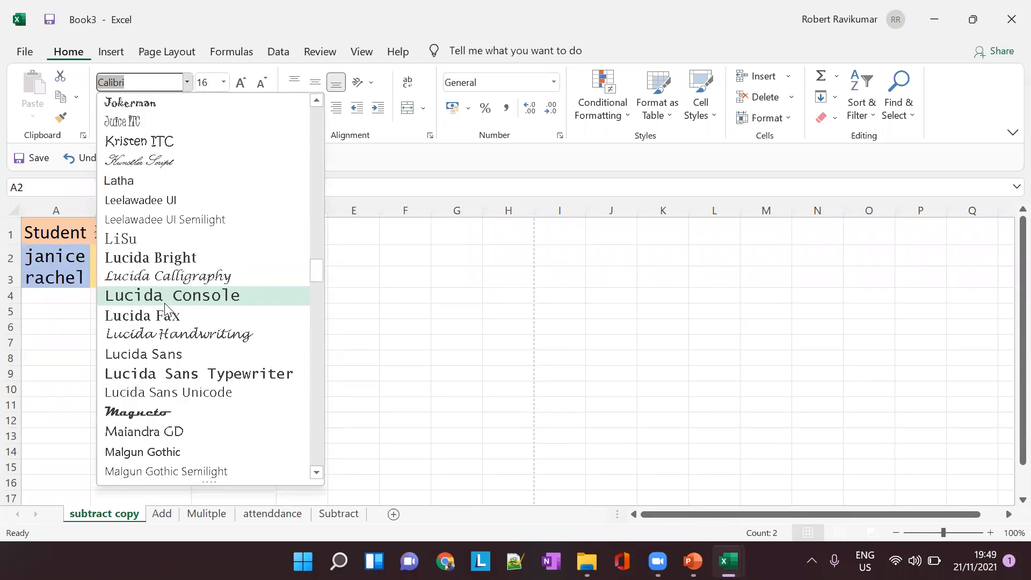
left_click(164, 334)
left_click(400, 329)
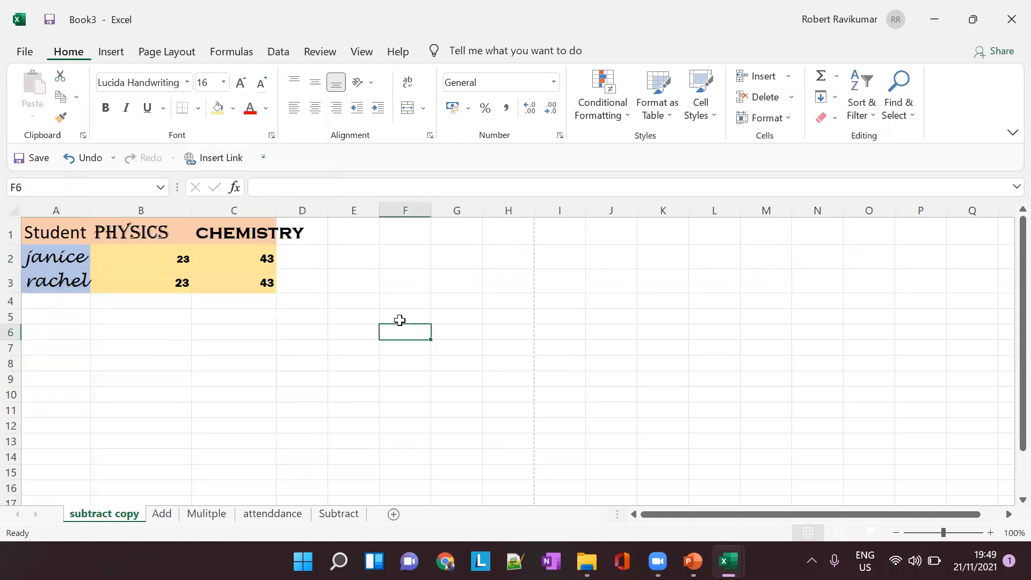
double_click(89, 210)
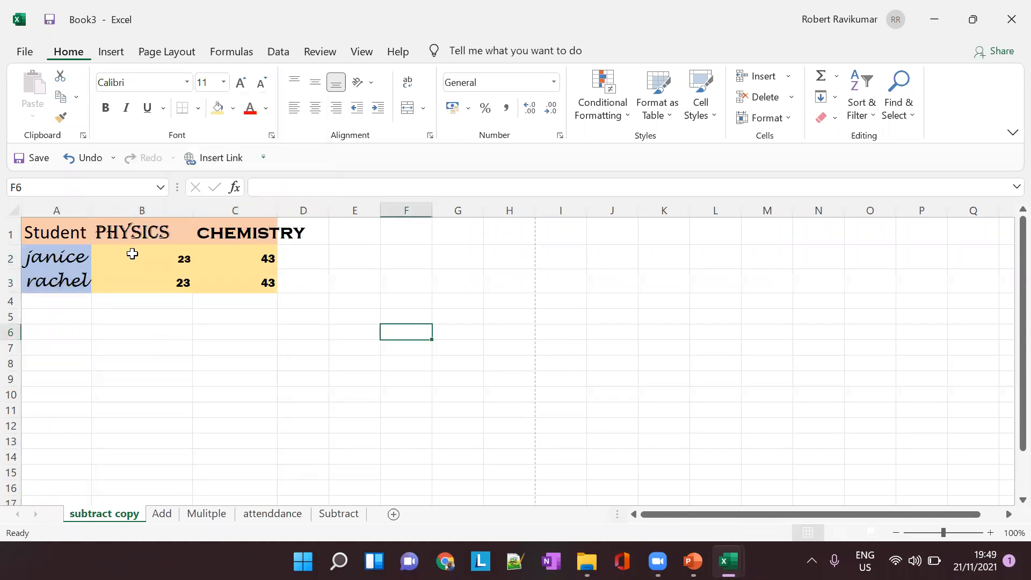
key("alt+Tab")
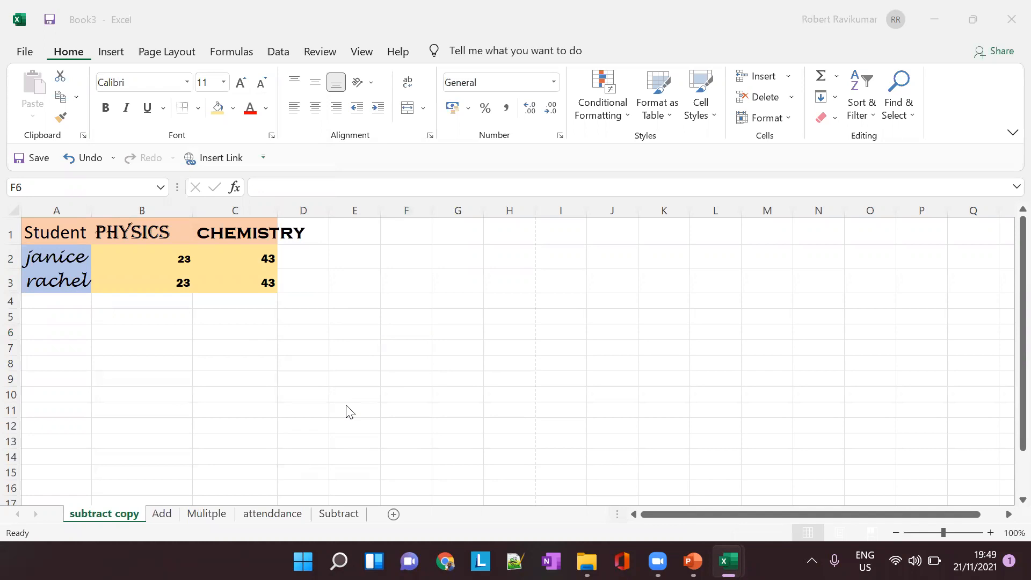
key("alt+Tab")
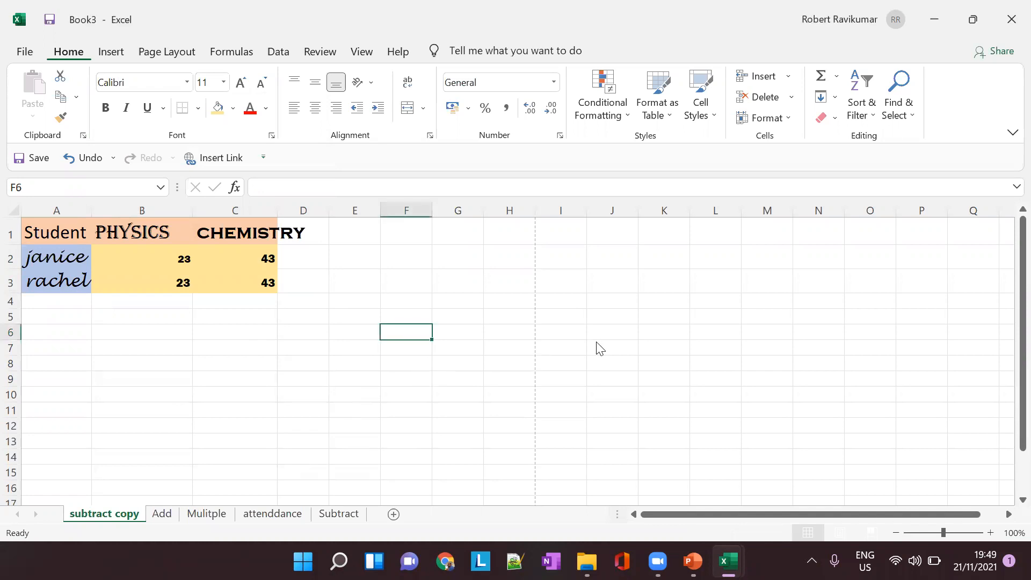
- Switch to the PowerPoint lesson and open the slide on changing the font color
key("alt+Tab")
key("alt+Tab")
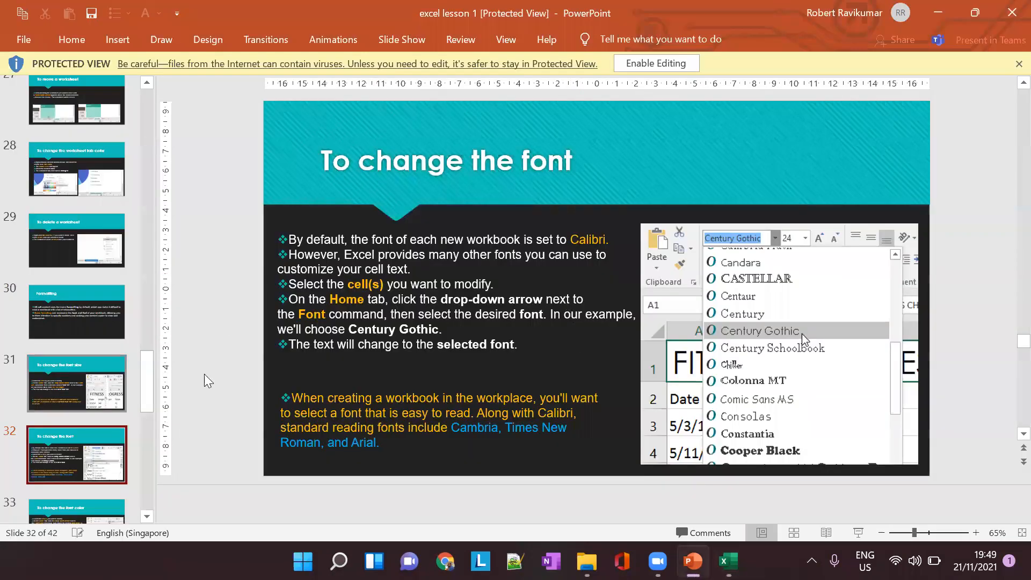
scroll(85, 432, "down", 2)
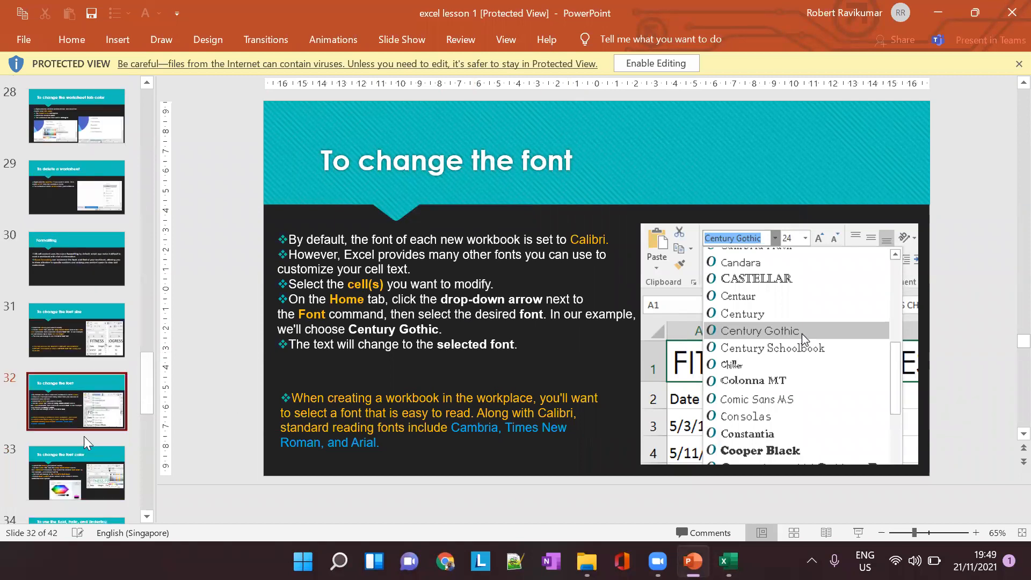
left_click(85, 438)
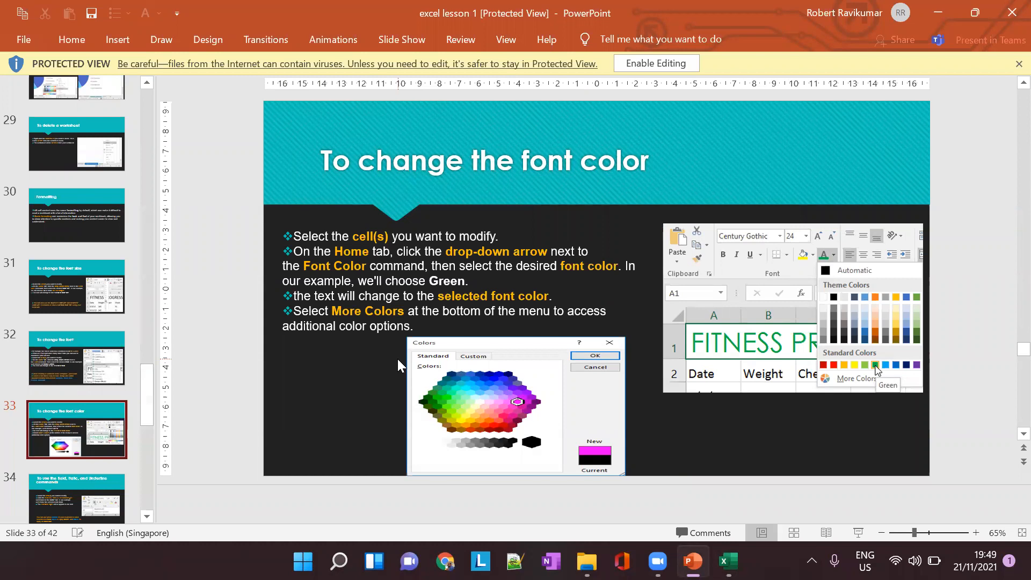
- Switch back to Excel and set the font color of the mark cells B2:C3 to dark green
key("alt+Tab")
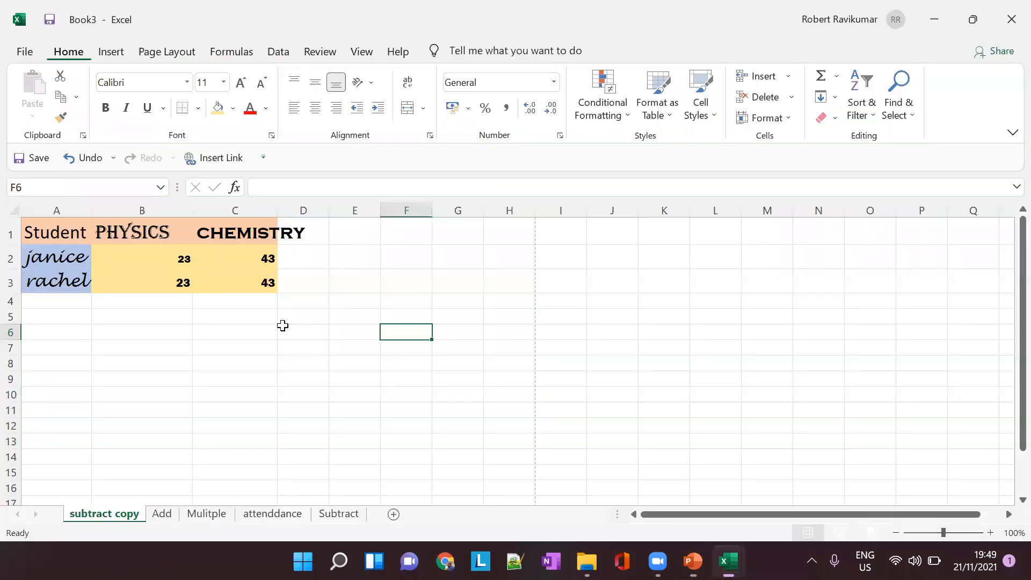
left_click(139, 233)
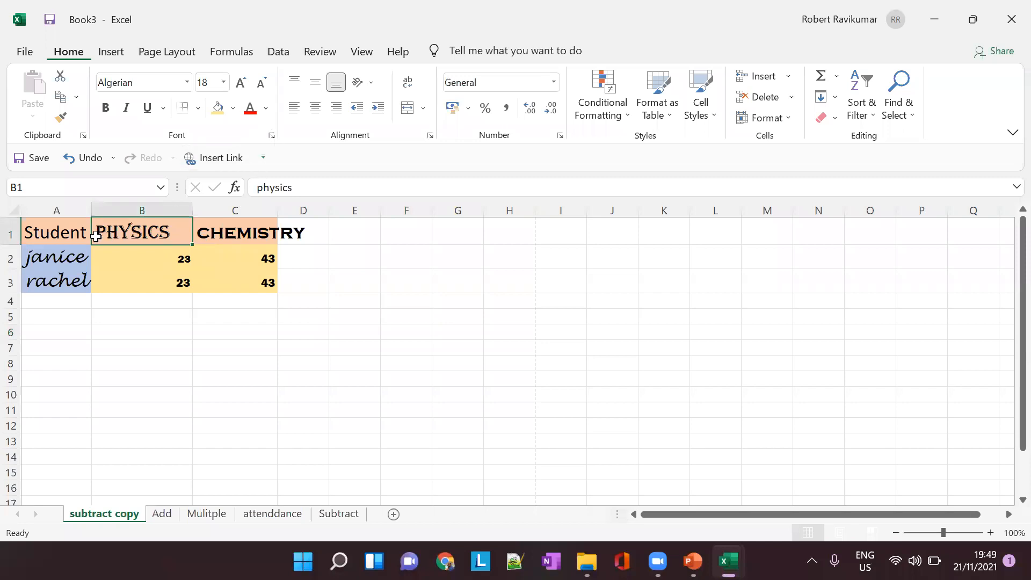
left_click_drag(152, 255, 252, 281)
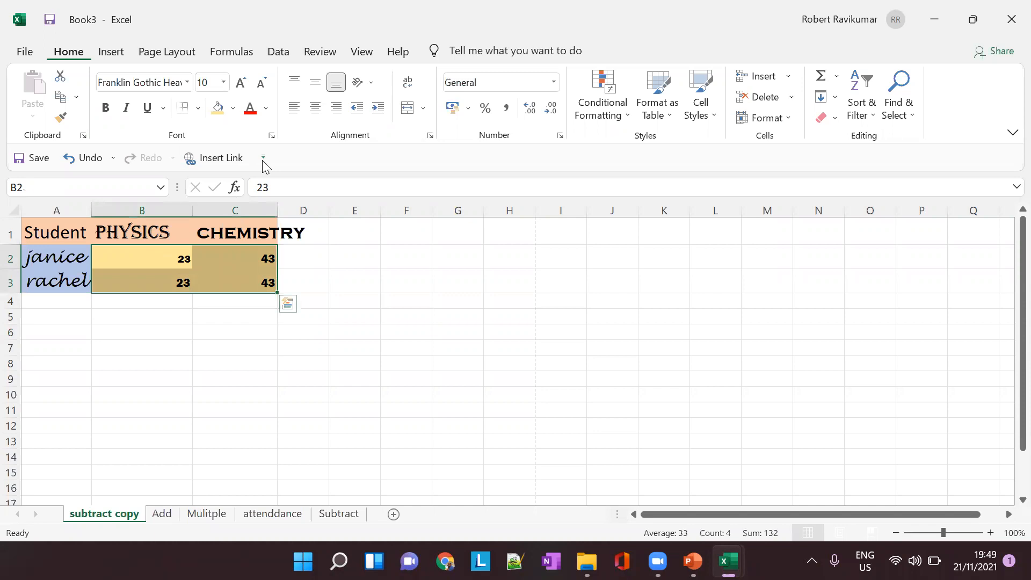
left_click(267, 109)
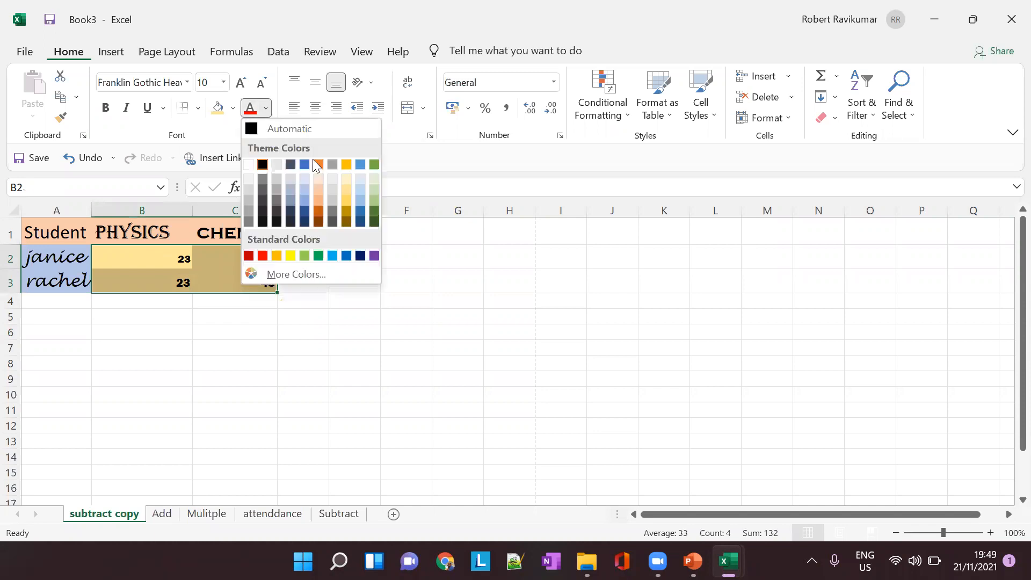
left_click(375, 214)
left_click(236, 263)
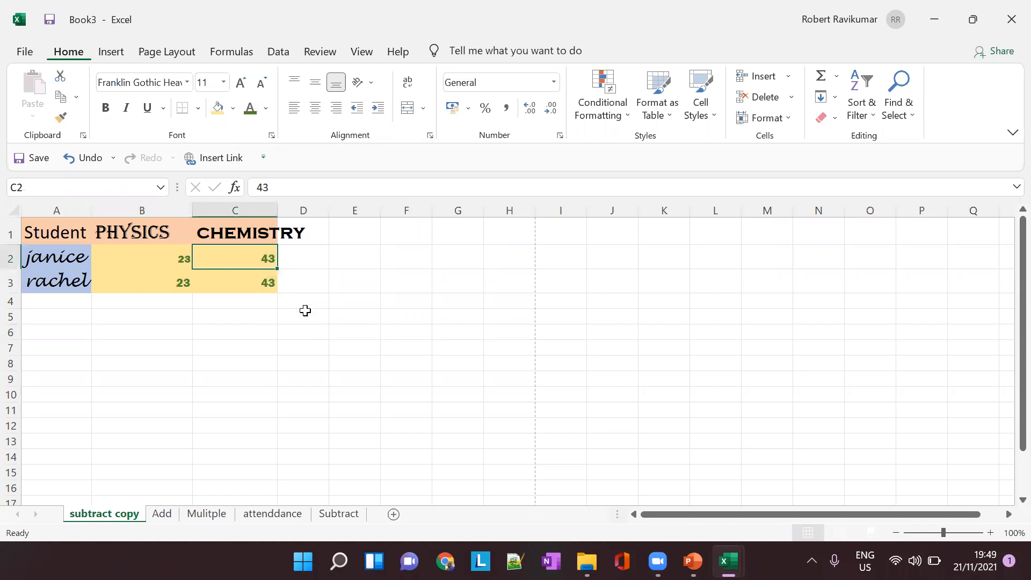
- Change the font color of the student name cells A2:A3 to a dark gray theme color
scroll(323, 319, "up", 3, "ctrl")
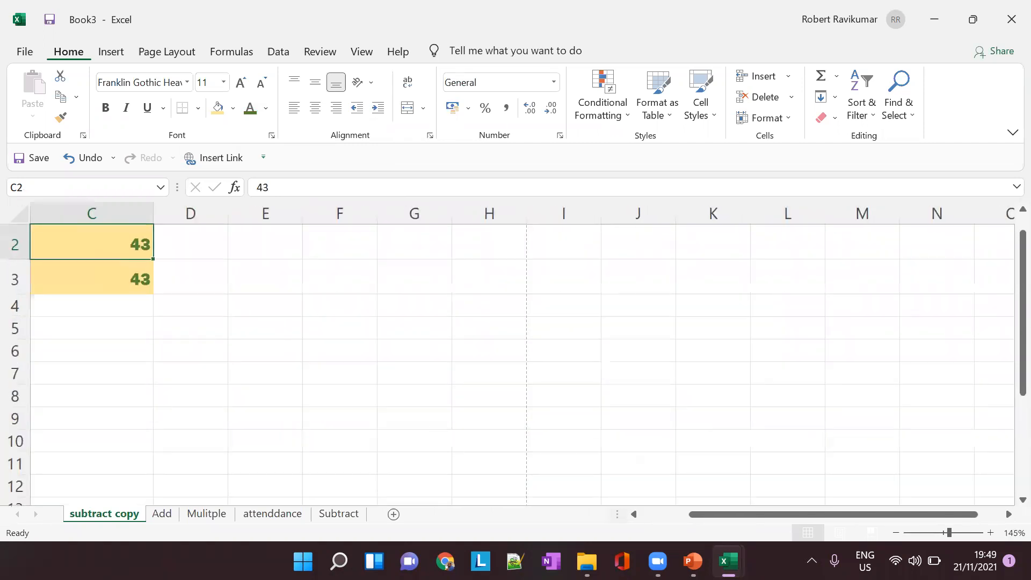
left_click_drag(793, 514, 745, 514)
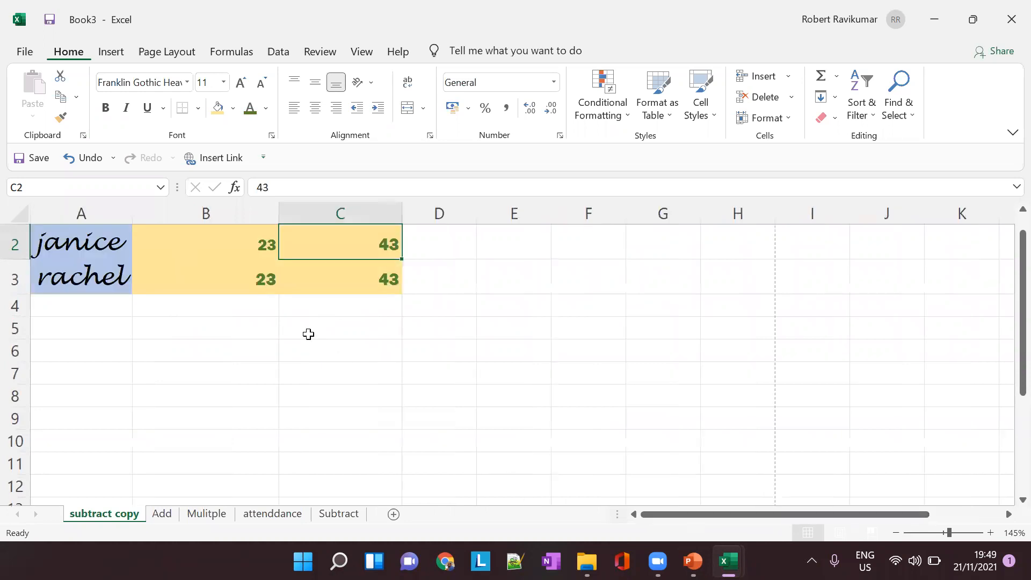
scroll(308, 334, "up", 1)
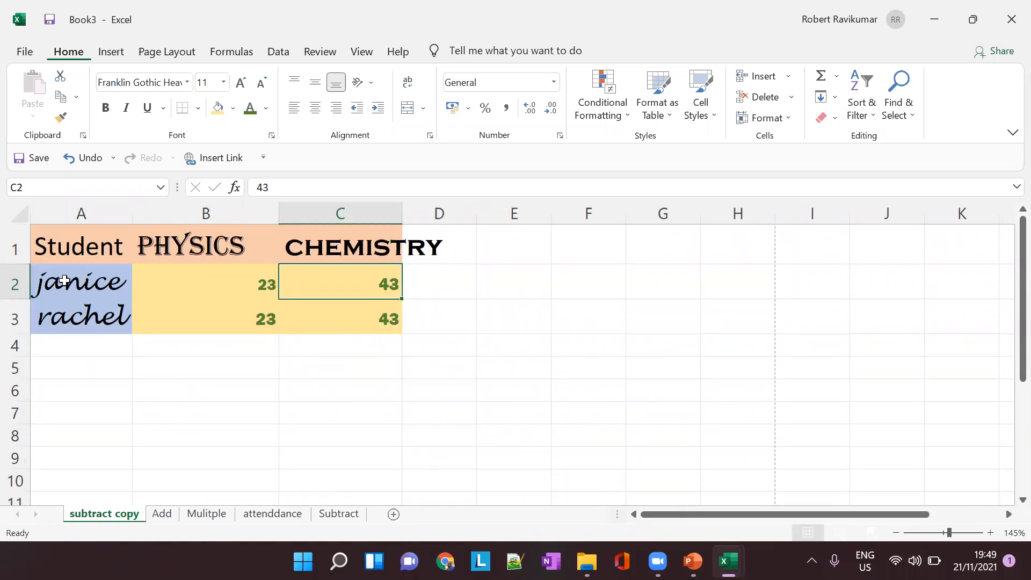
left_click_drag(65, 279, 49, 316)
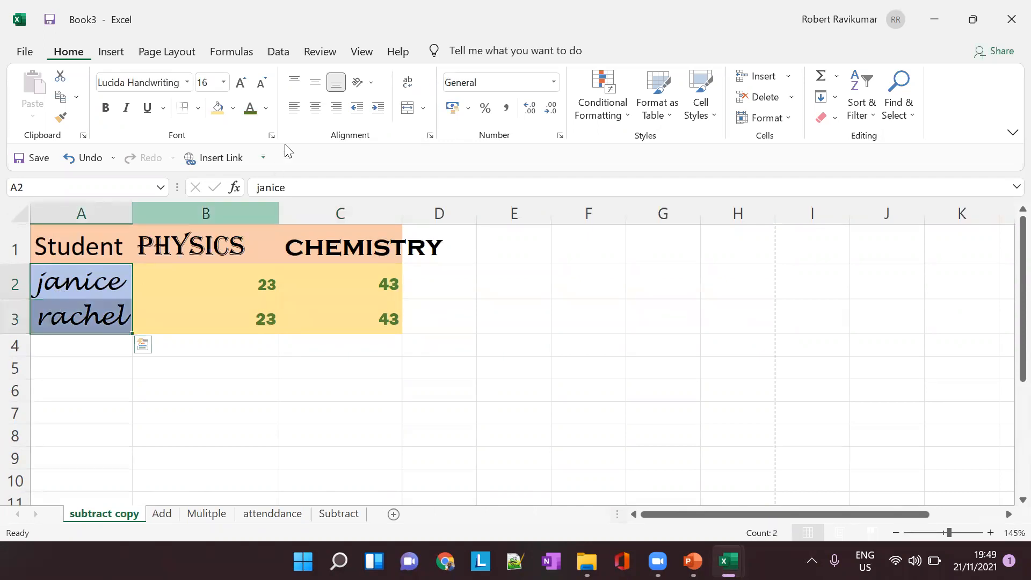
left_click(266, 111)
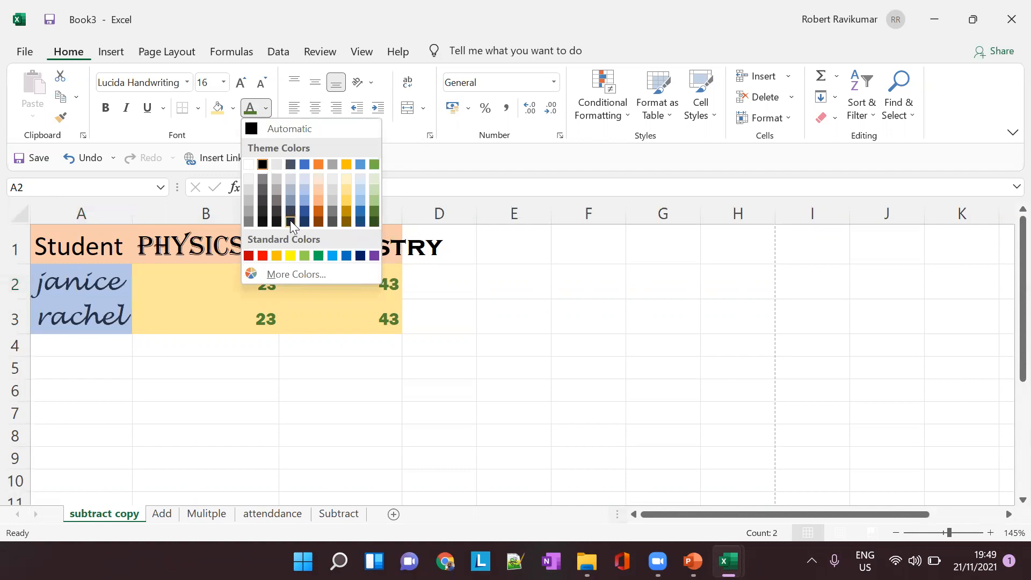
left_click(330, 217)
left_click(443, 261)
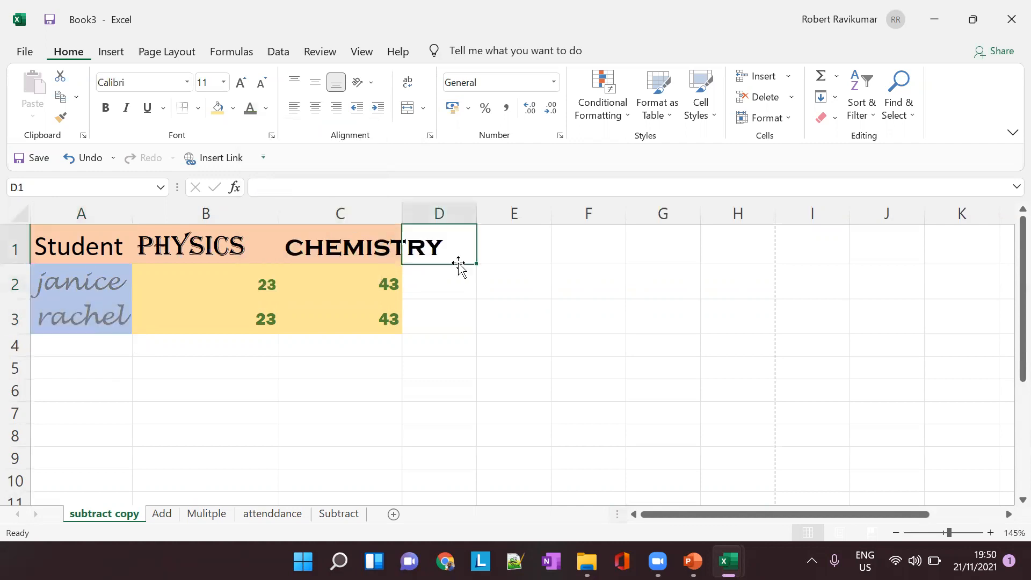
- Set the font color of the heading cells A1:C1 to light gray and switch to the PowerPoint lesson
left_click_drag(68, 241, 298, 253)
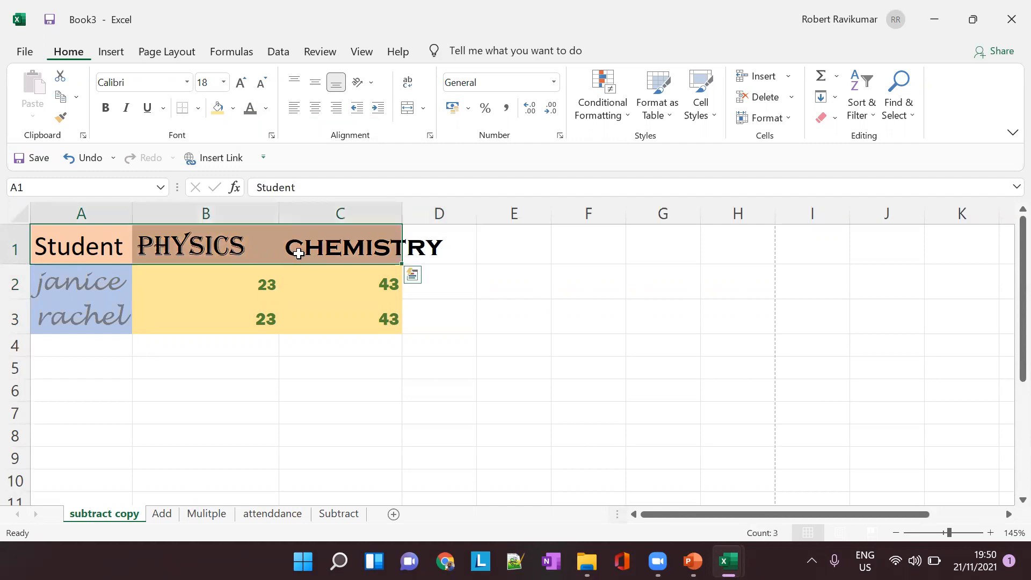
left_click(266, 108)
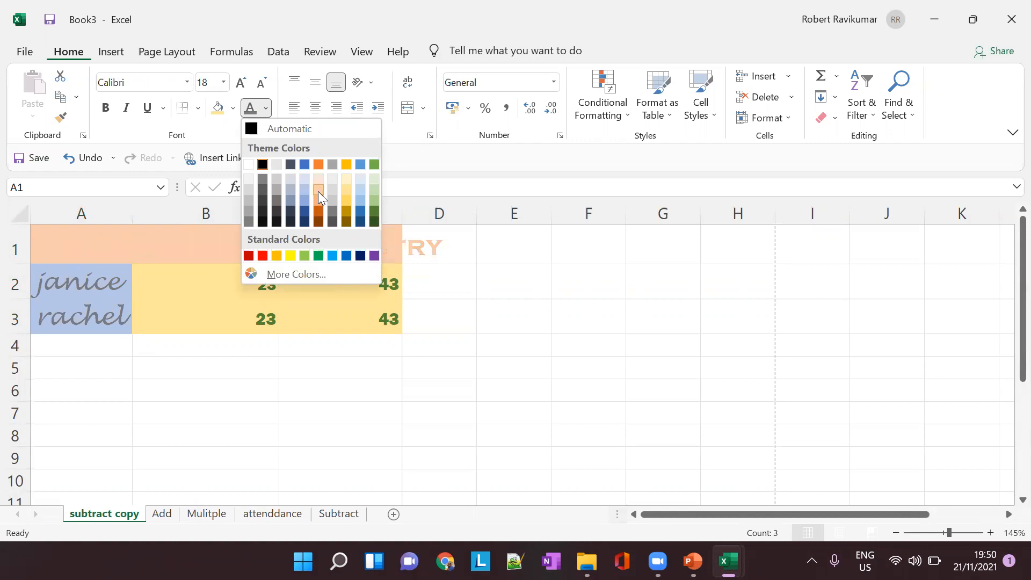
left_click(335, 192)
left_click(478, 257)
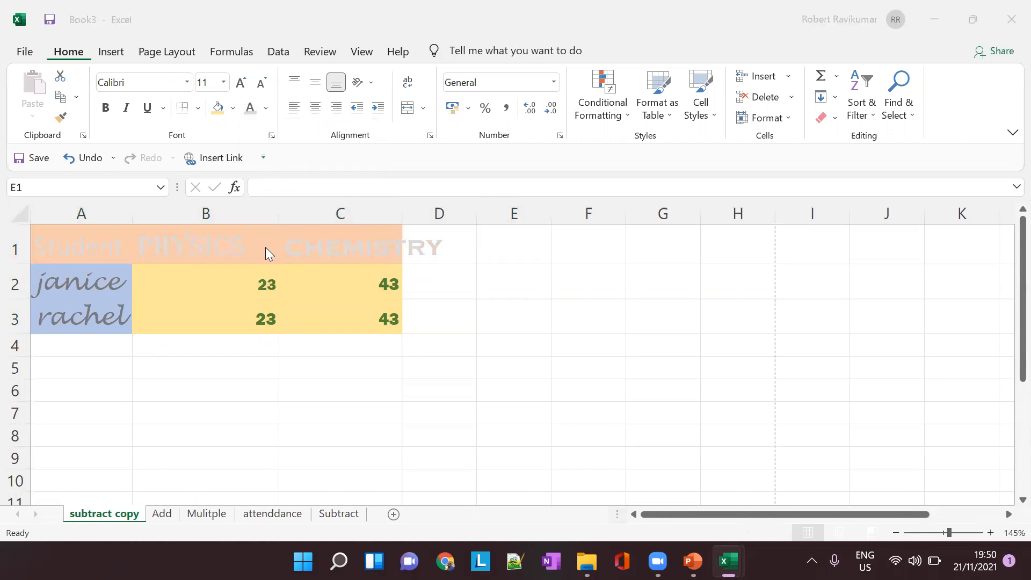
key("alt+Tab")
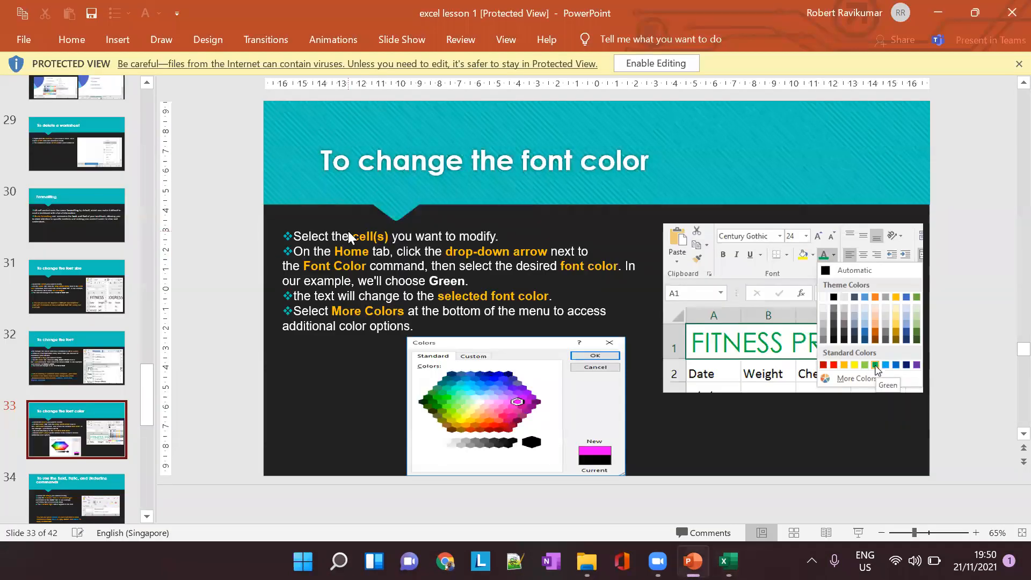
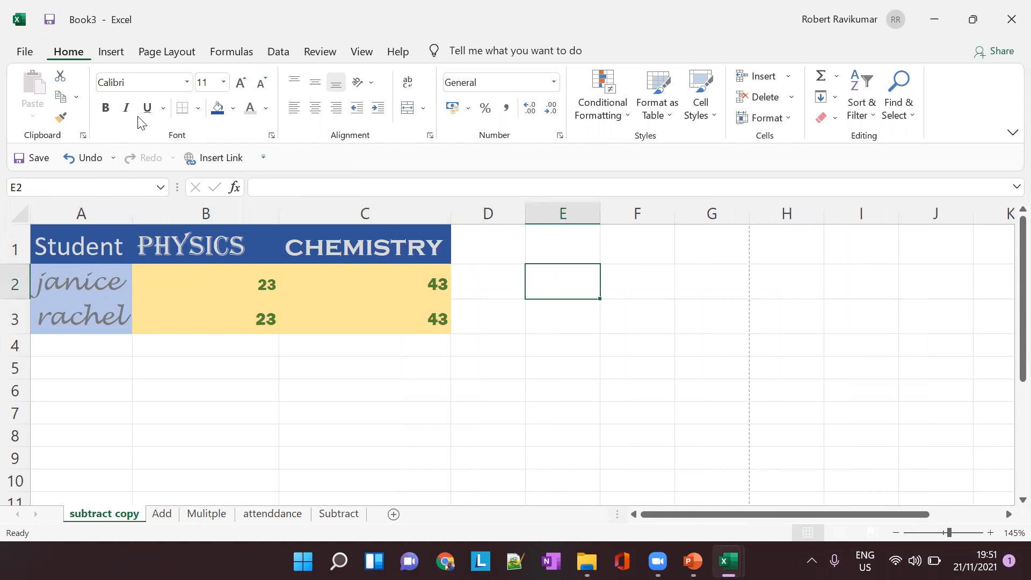
- Enter the same sample first name in cells A6, B6 and C6
left_click(113, 384)
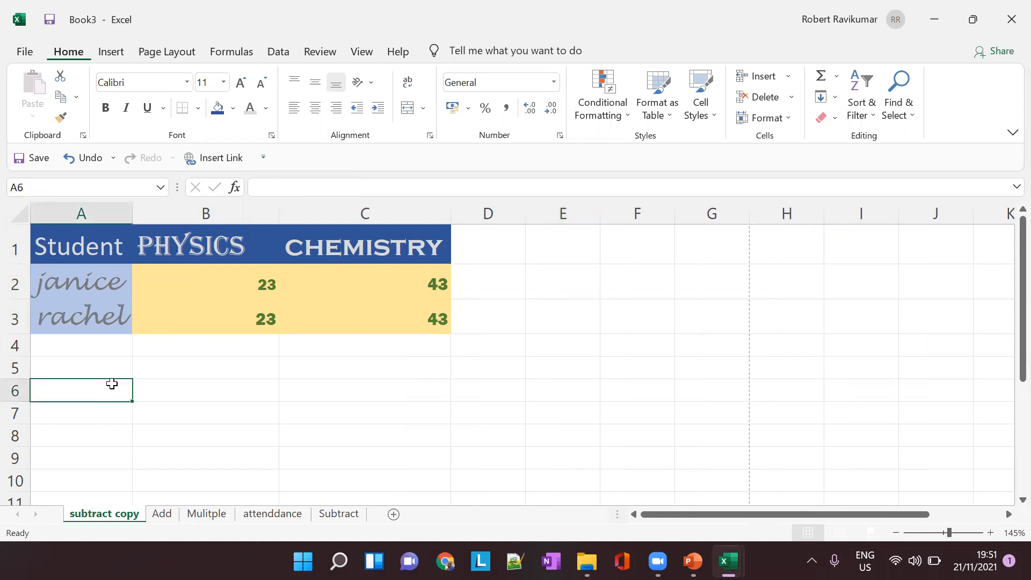
type("Robert")
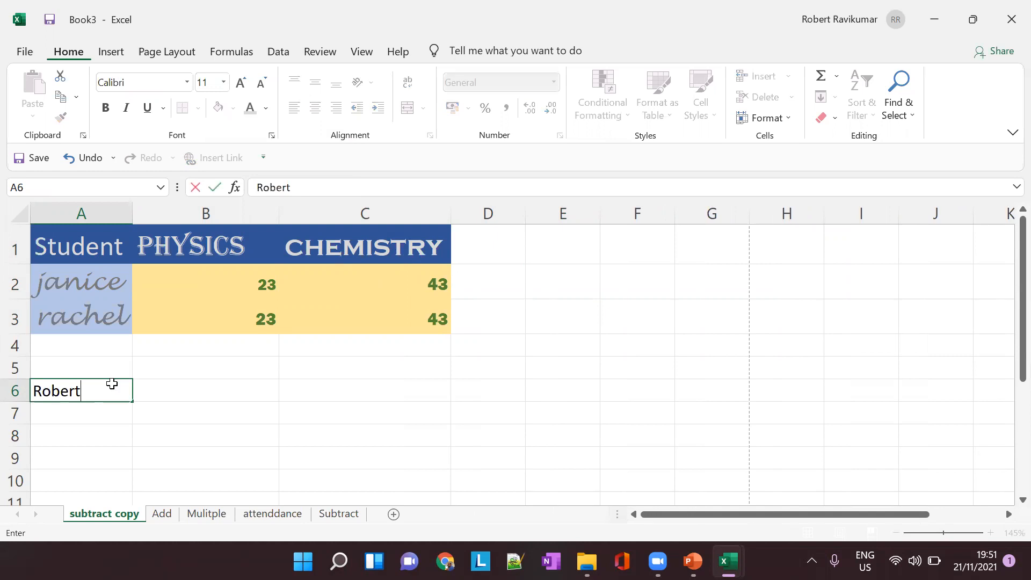
key("Tab")
type("Robert")
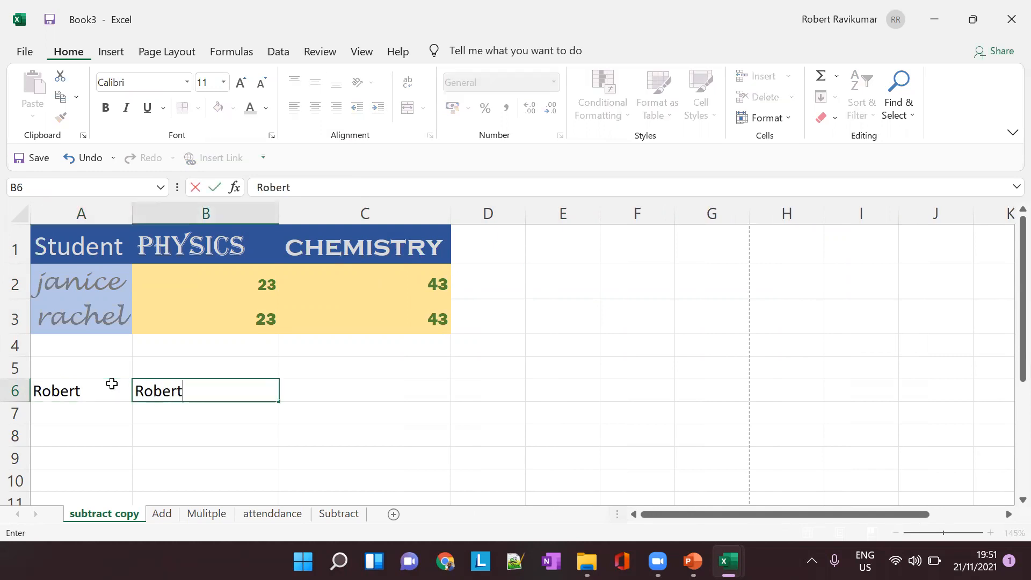
key("Tab")
type("Robert")
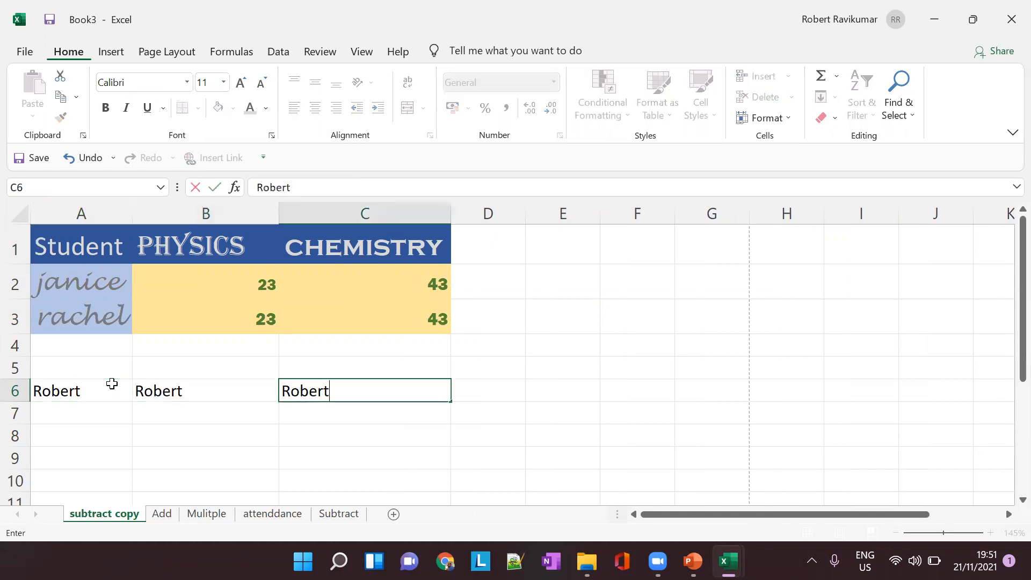
- Set the font size of cells A6:C6 to 20 and narrow column B
left_click_drag(99, 402, 303, 394)
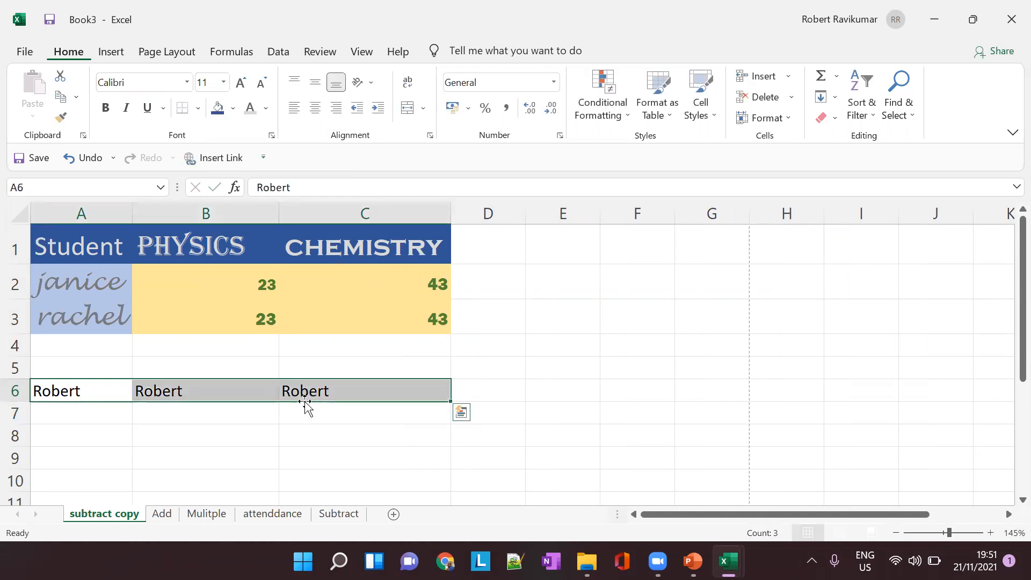
left_click(224, 82)
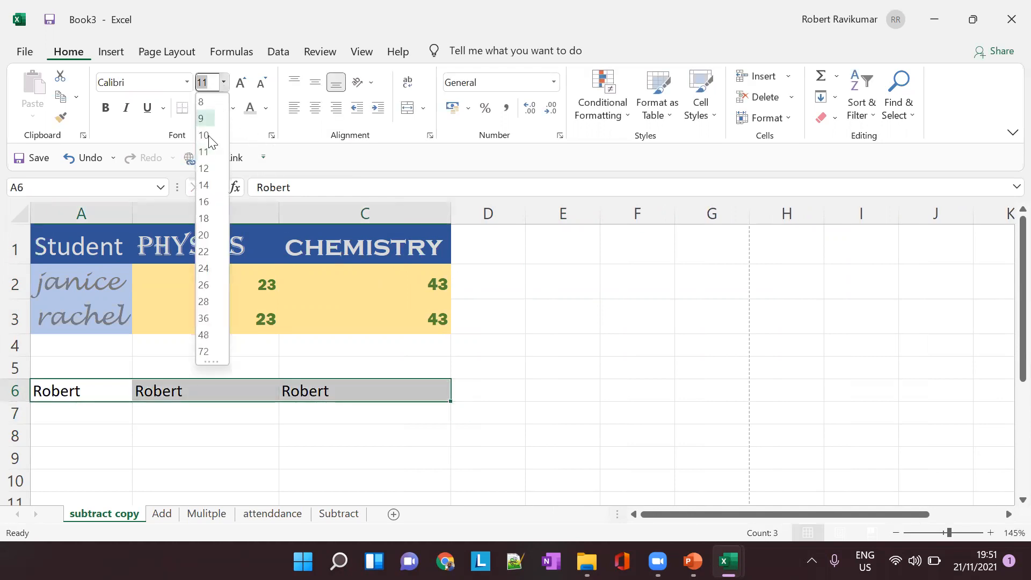
left_click(206, 235)
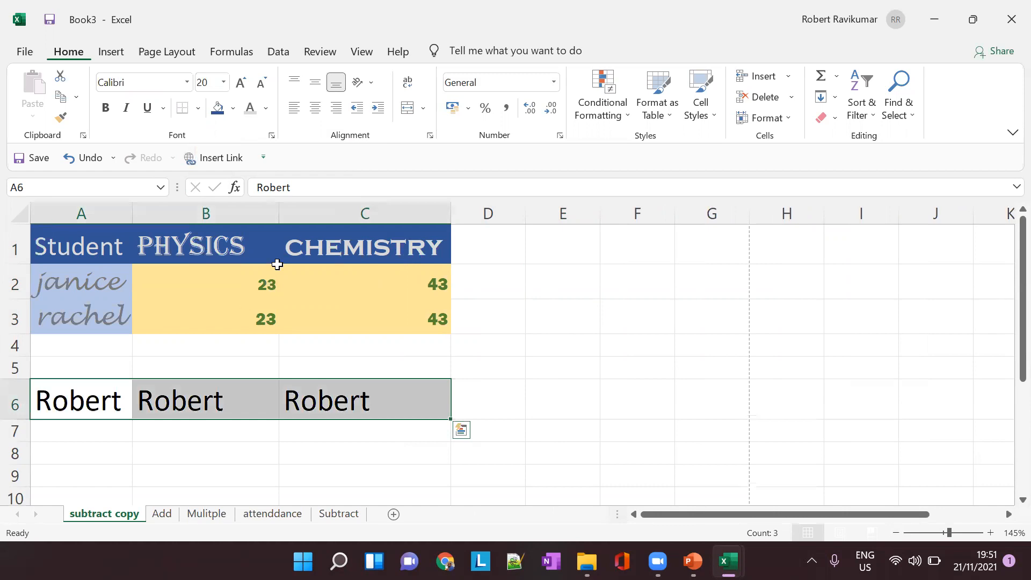
left_click_drag(275, 210, 237, 210)
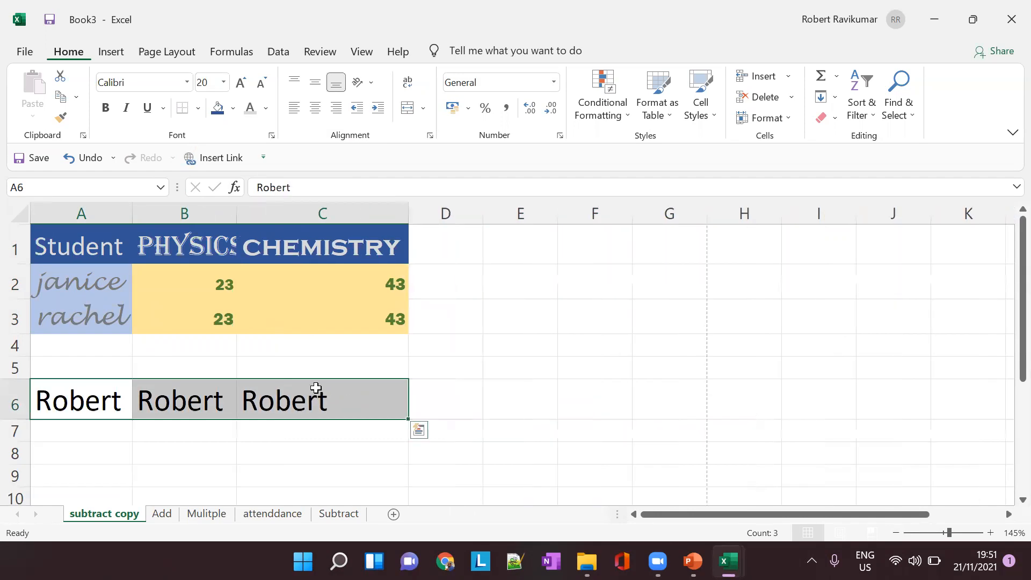
left_click(313, 389)
- Toggle bold on and off repeatedly for the sample name in A6, leaving it off
left_click(92, 405)
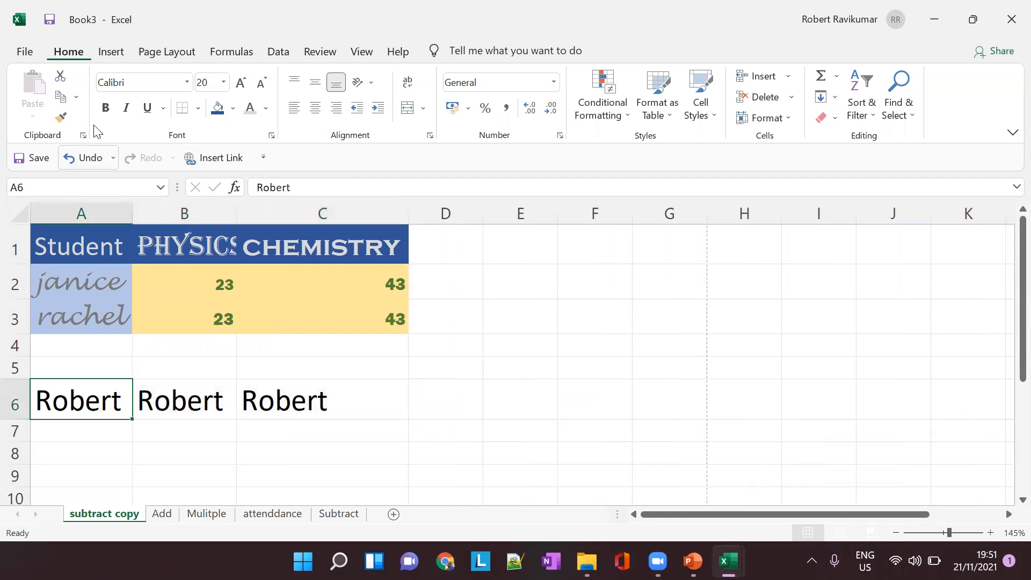
left_click(103, 109)
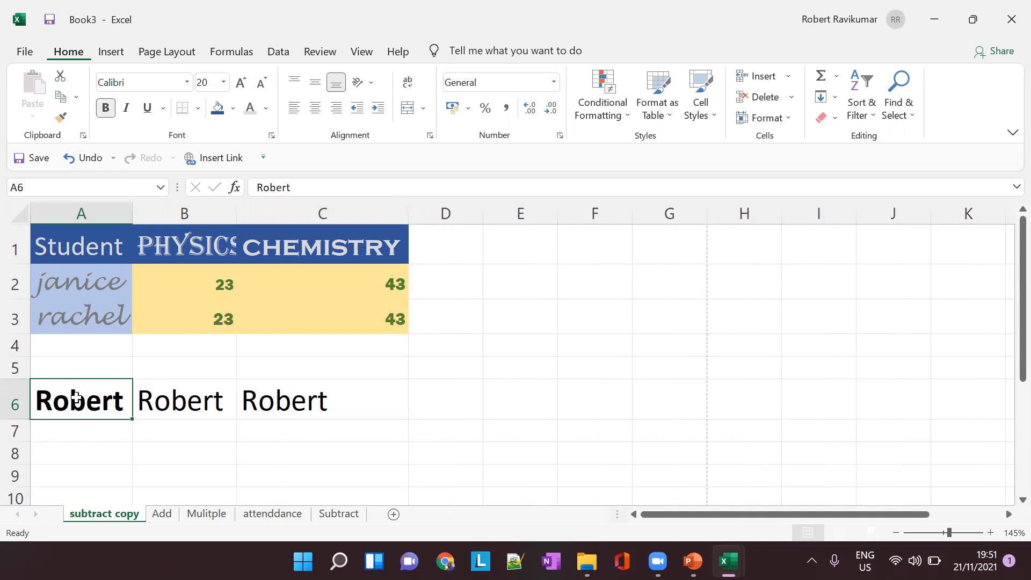
left_click(105, 110)
left_click(105, 111)
left_click(106, 110)
left_click(105, 111)
left_click(106, 111)
left_click(105, 110)
left_click(106, 111)
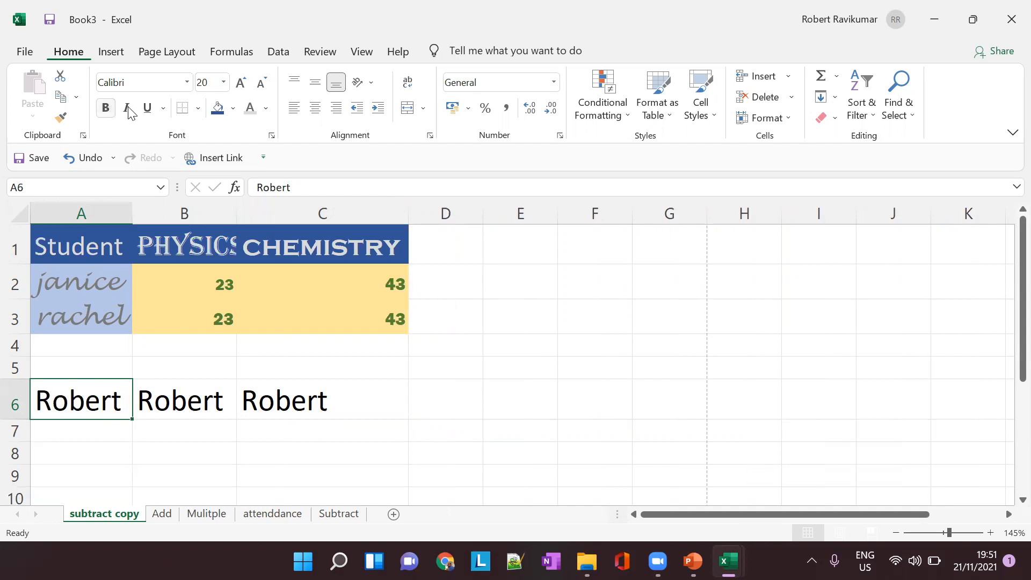
- Try italic combined with bold on the name in A6 and remove both formats
left_click(128, 109)
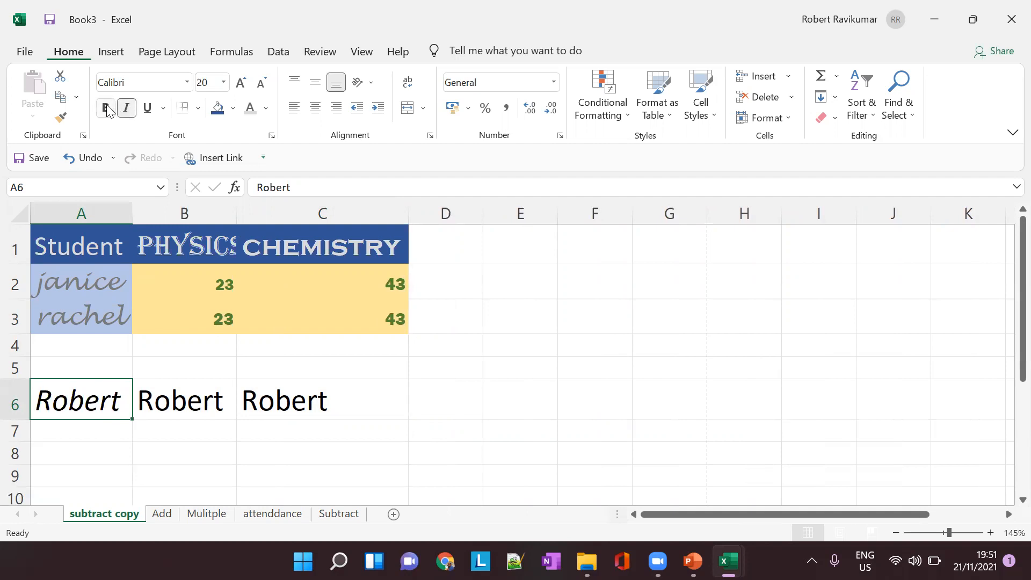
left_click(106, 109)
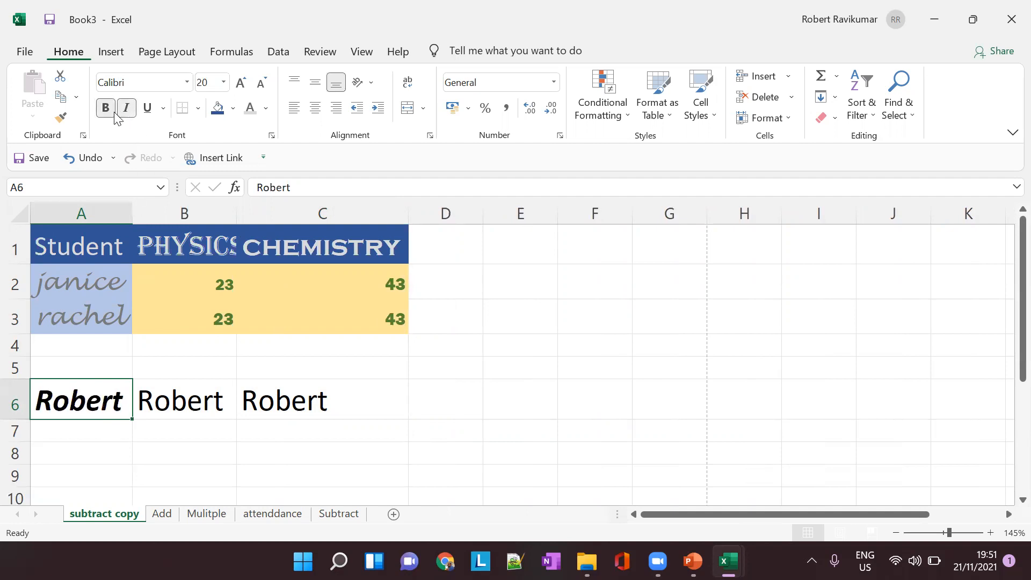
left_click(106, 109)
left_click(129, 109)
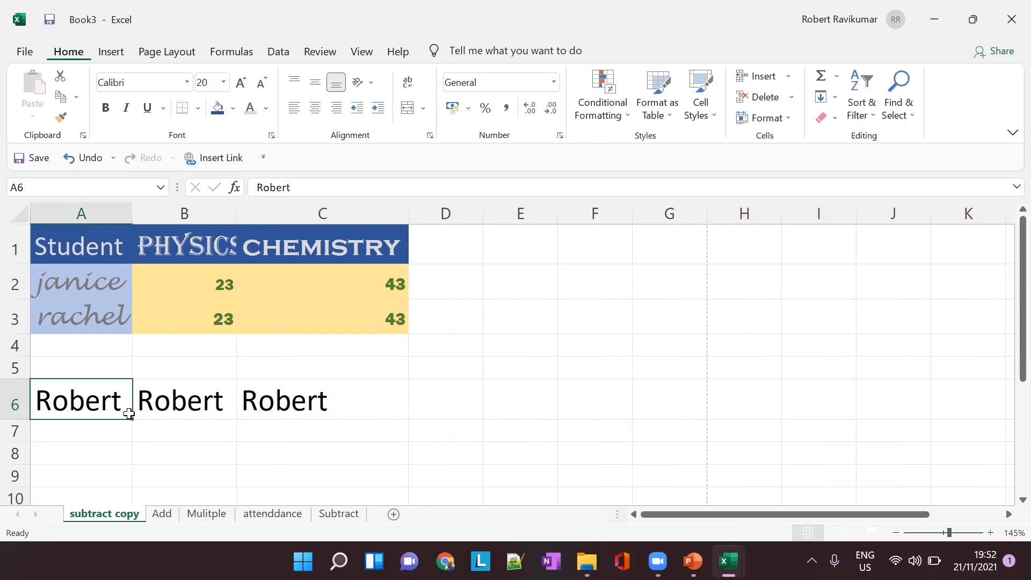
- Italicize the sample name in B6 and underline the one in C6
left_click(176, 400)
left_click(126, 108)
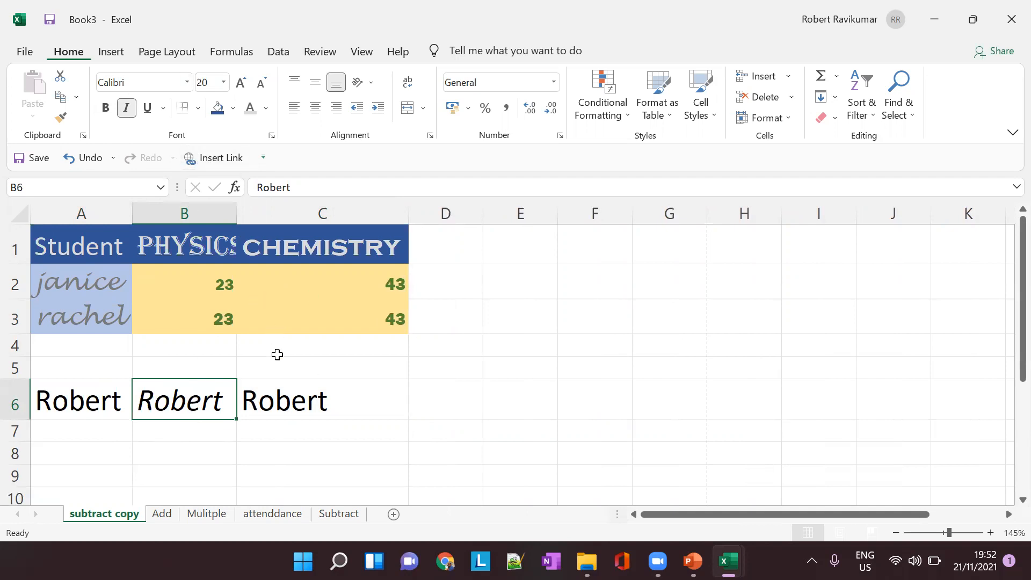
left_click(280, 386)
left_click(150, 109)
key("Left")
key("Left")
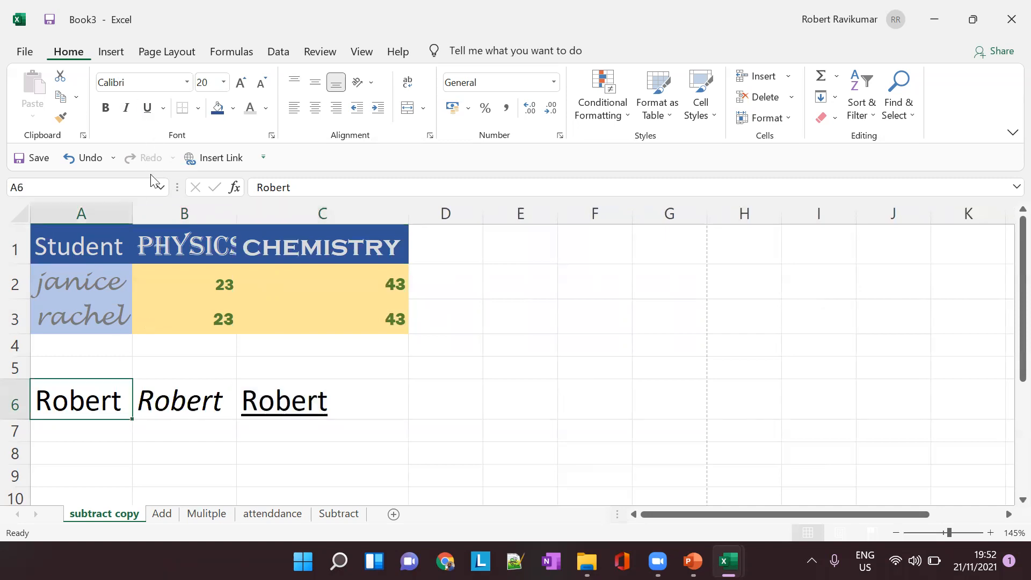
- Bold the sample name in A6 and consult the PowerPoint slide on Bold, Italic, and Underline before returning to the Book3 workbook
left_click(106, 107)
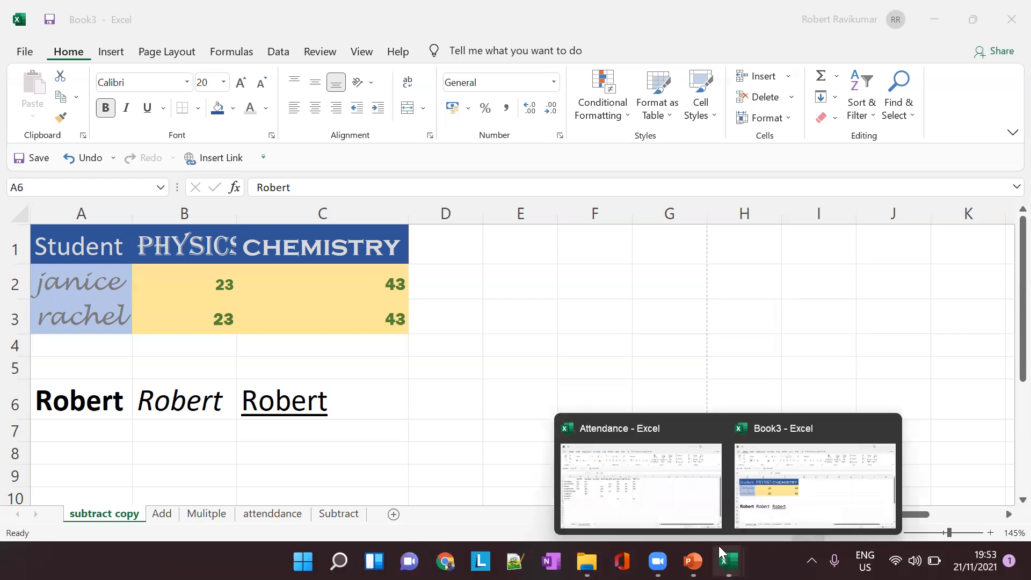
left_click(693, 561)
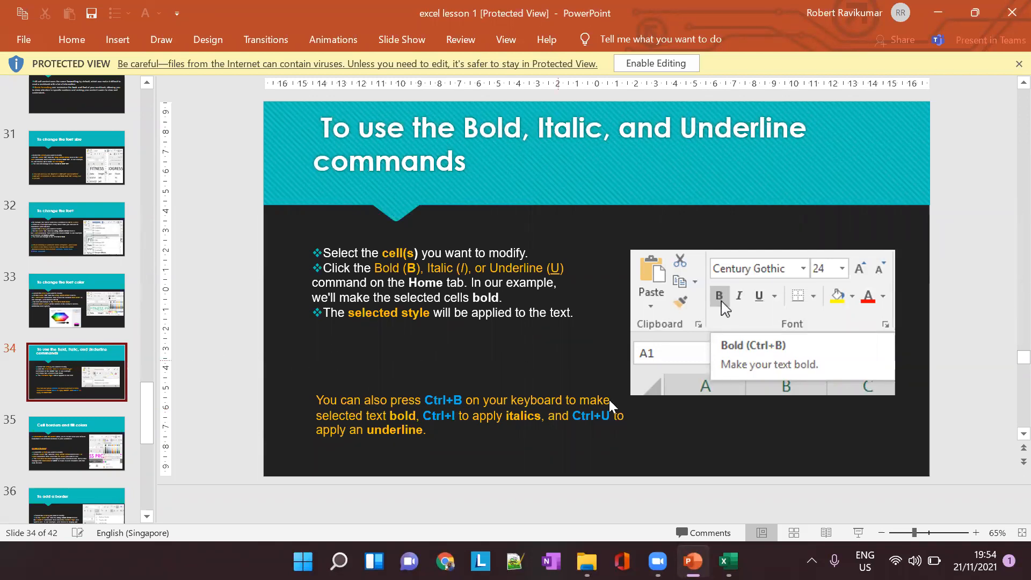
mouse_move(728, 561)
left_click(804, 469)
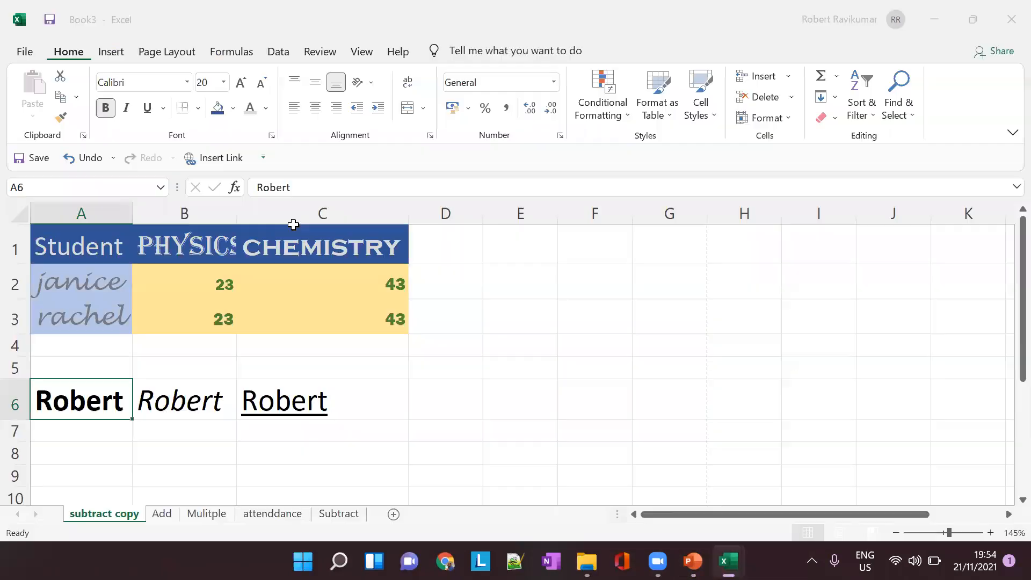
- Toggle bold off and on repeatedly for the sample name in A6, leaving it on
left_click(172, 402)
left_click(102, 398)
key("ctrl+b")
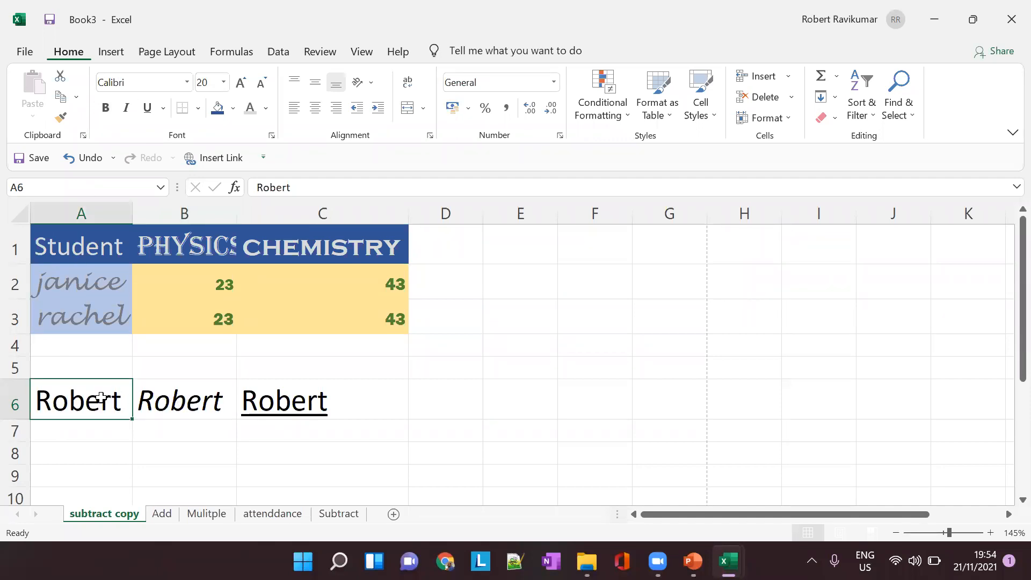
key("ctrl+b")
key("ctrl+b")
key("ctrl+b")
key("ctrl+b")
key("ctrl+b")
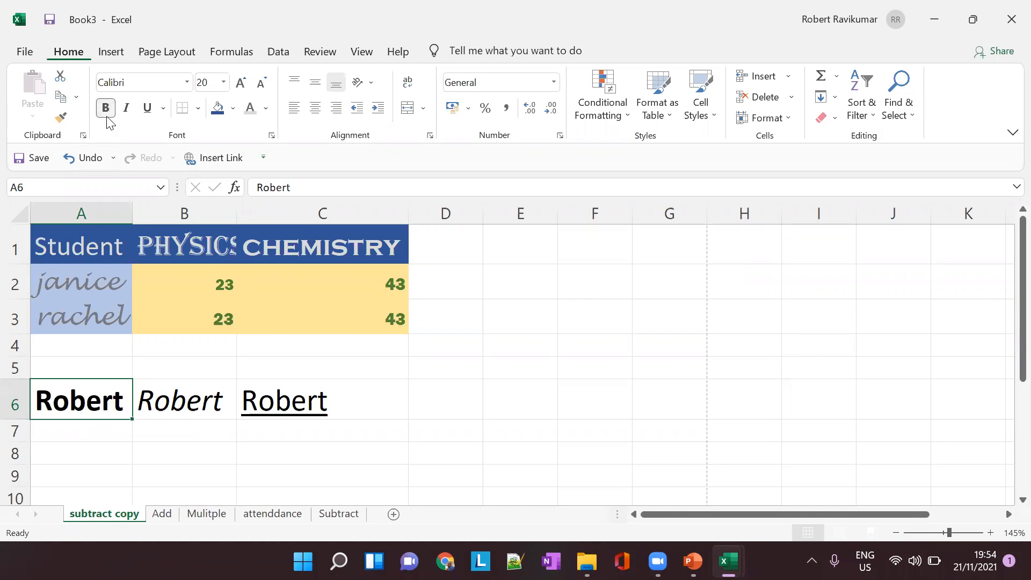
key("ctrl+b")
key("ctrl+b")
key("ctrl+b")
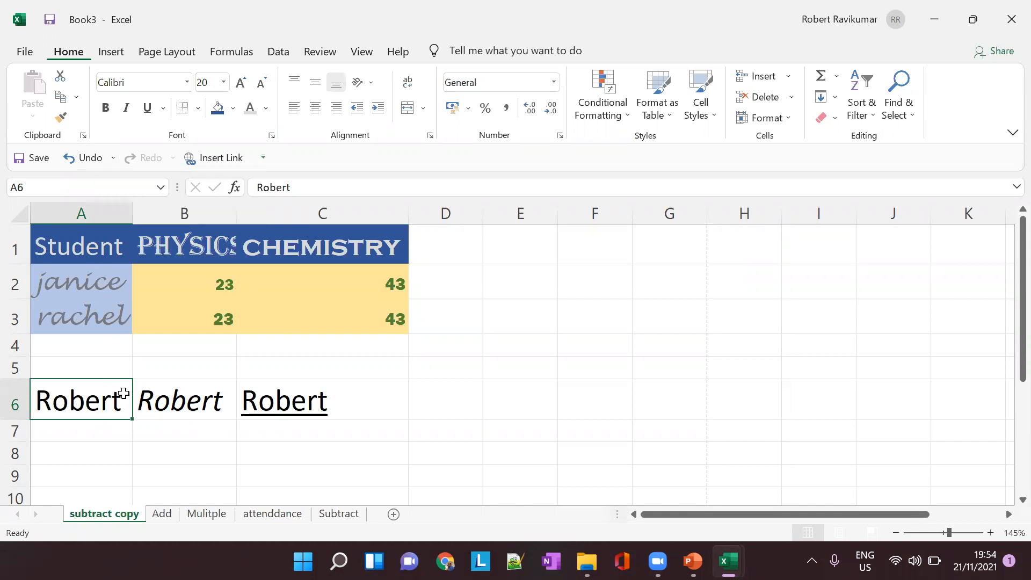
key("ctrl+b")
key("ctrl+b")
key("ctrl+b")
- Remove the italic format from the sample name in B6 and the underline from the one in C6
left_click(205, 408)
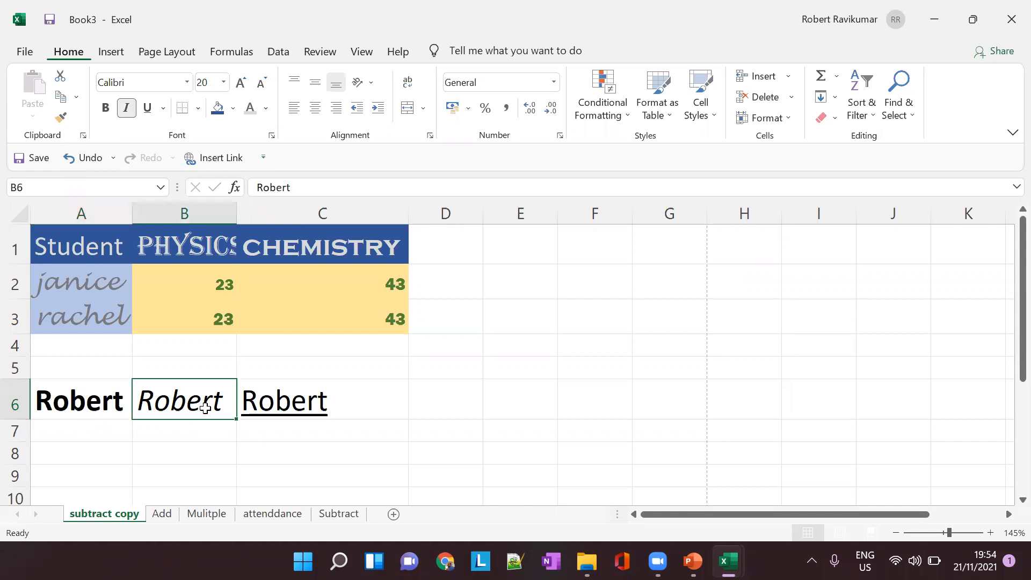
key("ctrl+i")
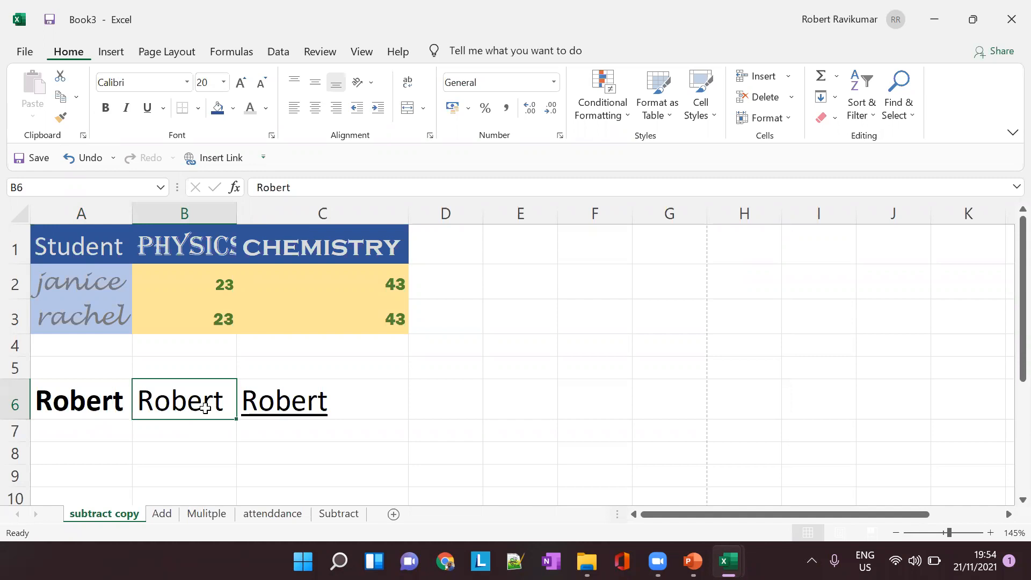
key("Right")
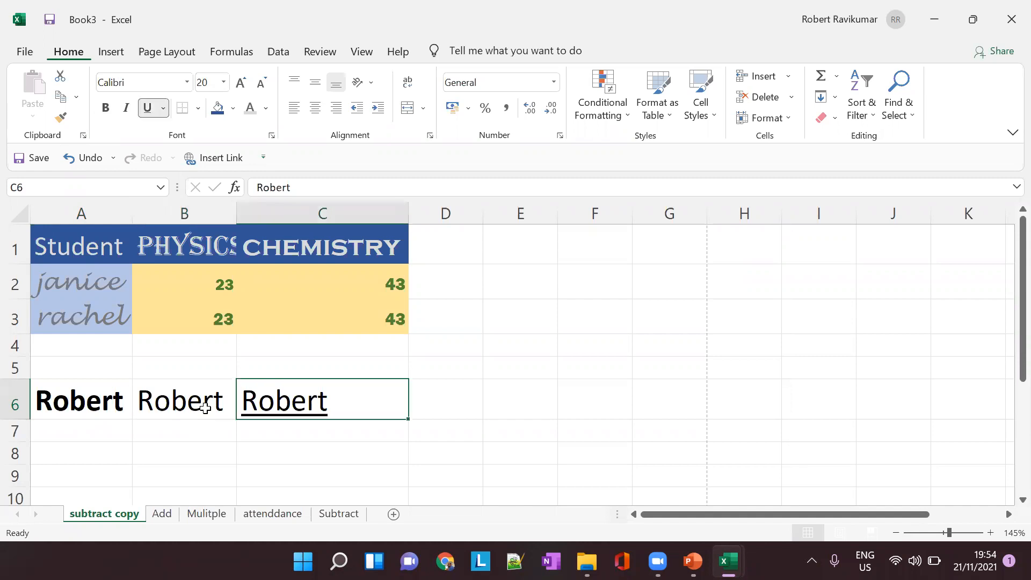
key("ctrl+u")
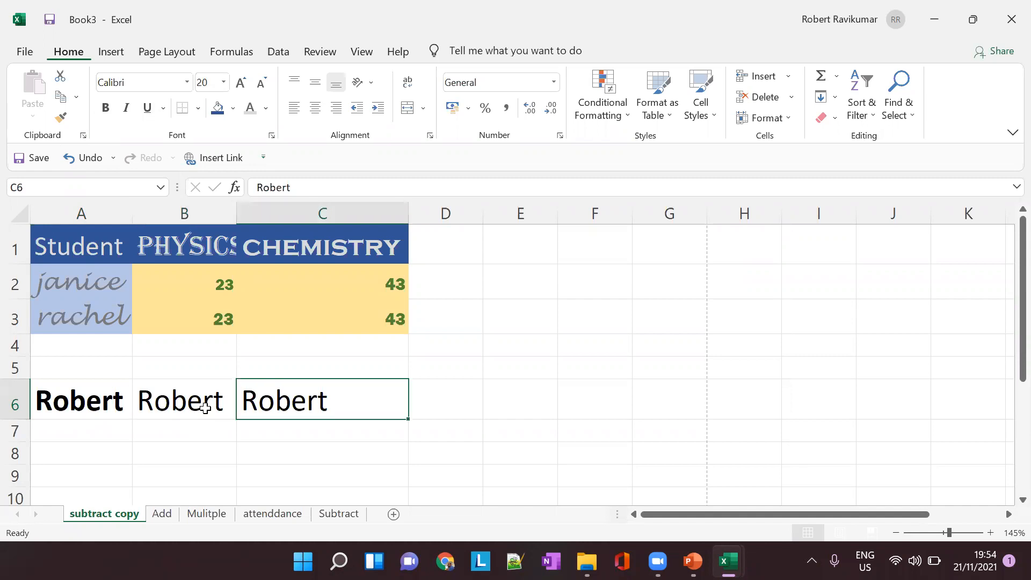
- Toggle underline repeatedly for the sample name in C6, leaving it on
left_click(205, 408, "ctrl")
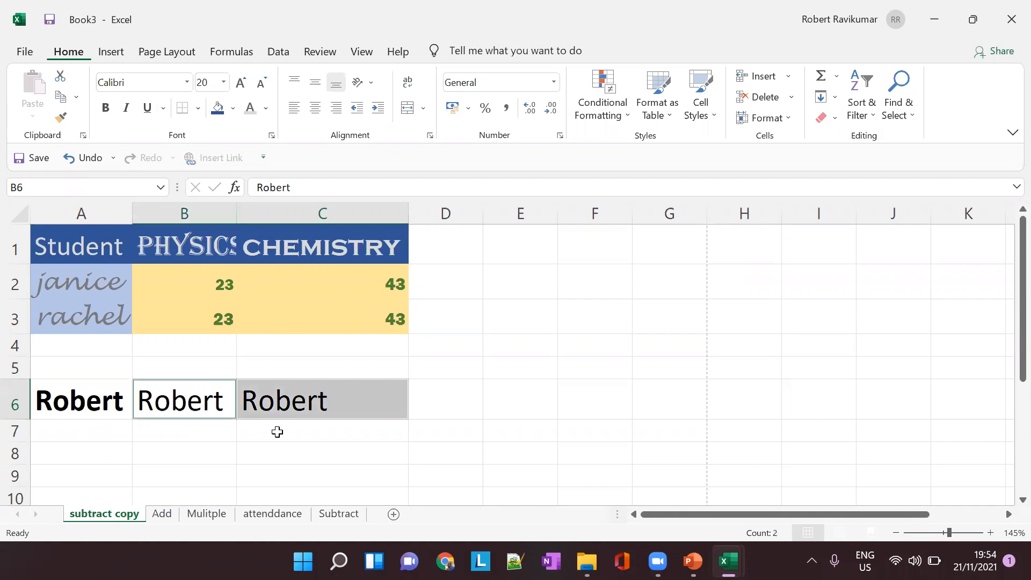
left_click(313, 401)
key("ctrl+u")
key("ctrl+u")
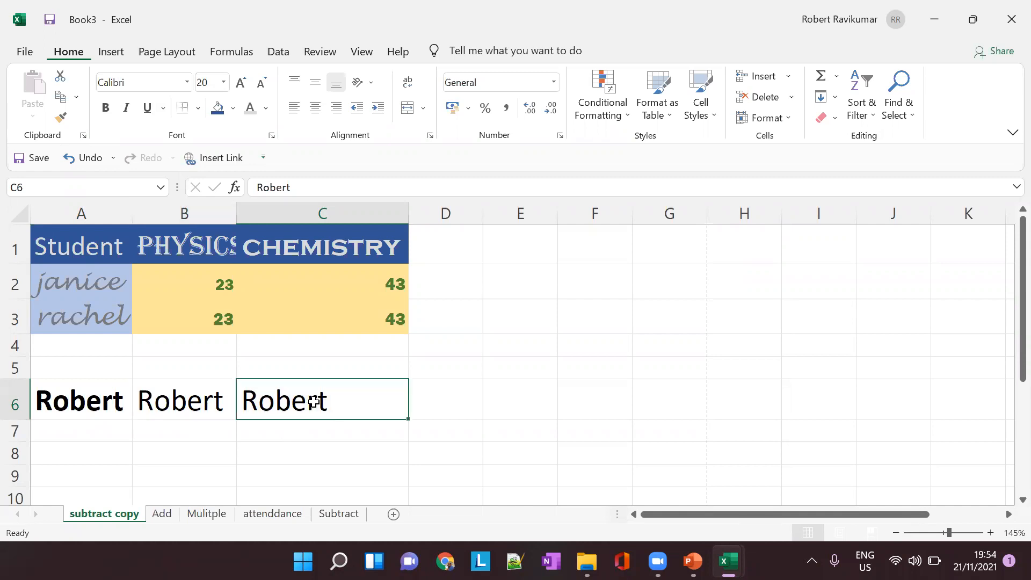
key("ctrl+u")
key("ctrl+u")
key("ctrl+u")
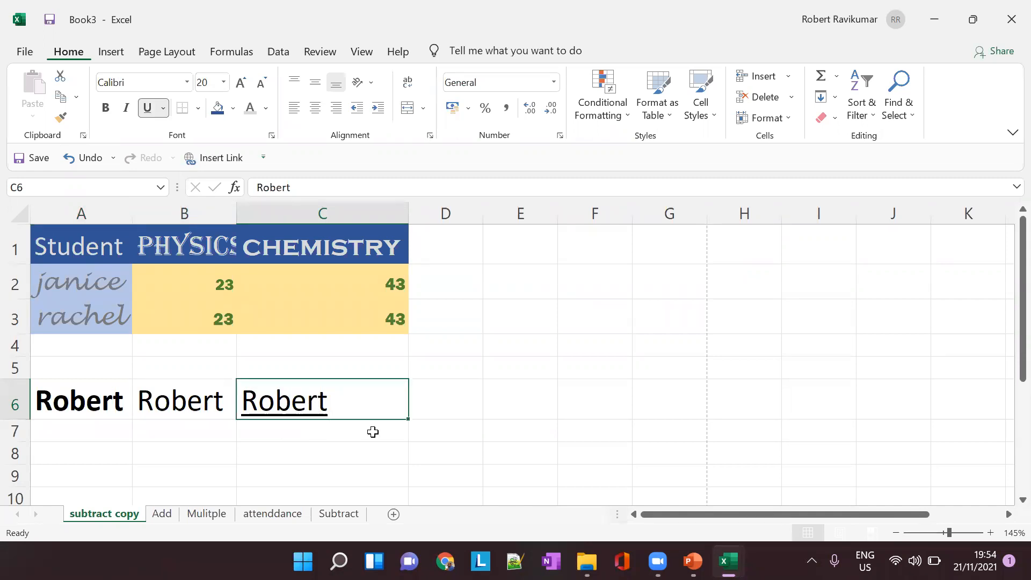
- Switch to the PowerPoint lesson and look through the remaining slides, from Cell borders and fill colors to Home work
key("alt+Tab")
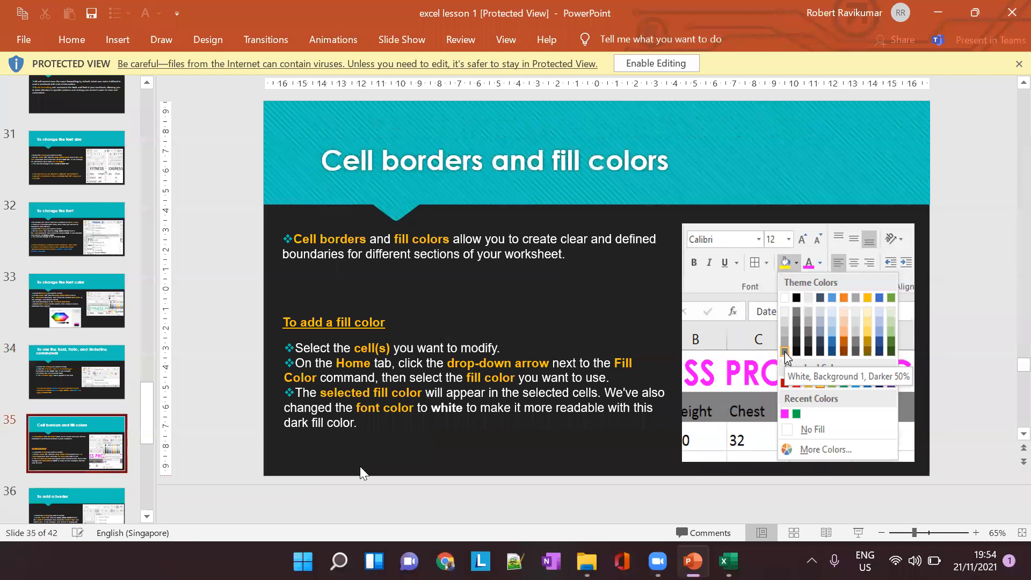
scroll(87, 440, "down", 6)
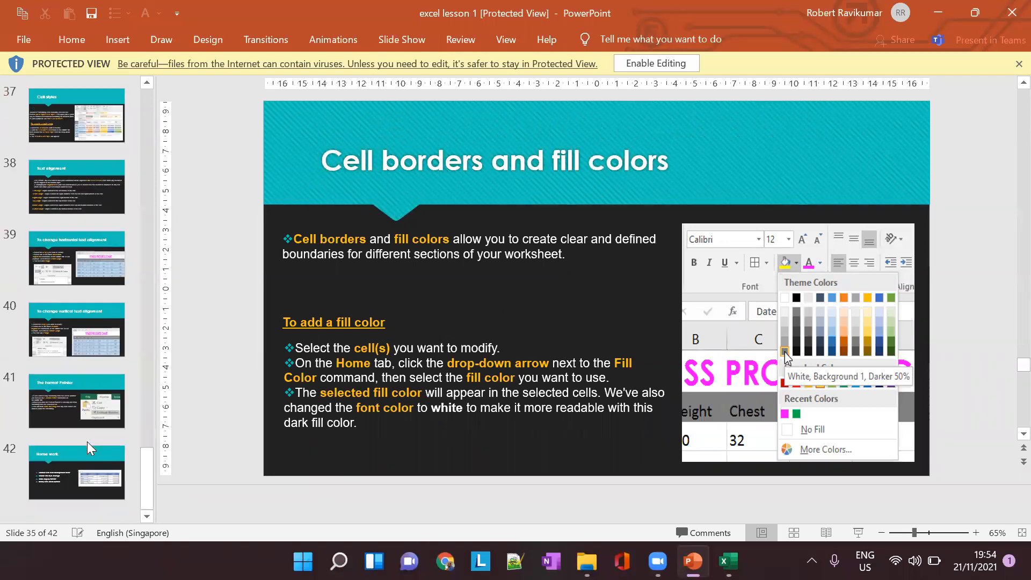
scroll(87, 441, "up", 3)
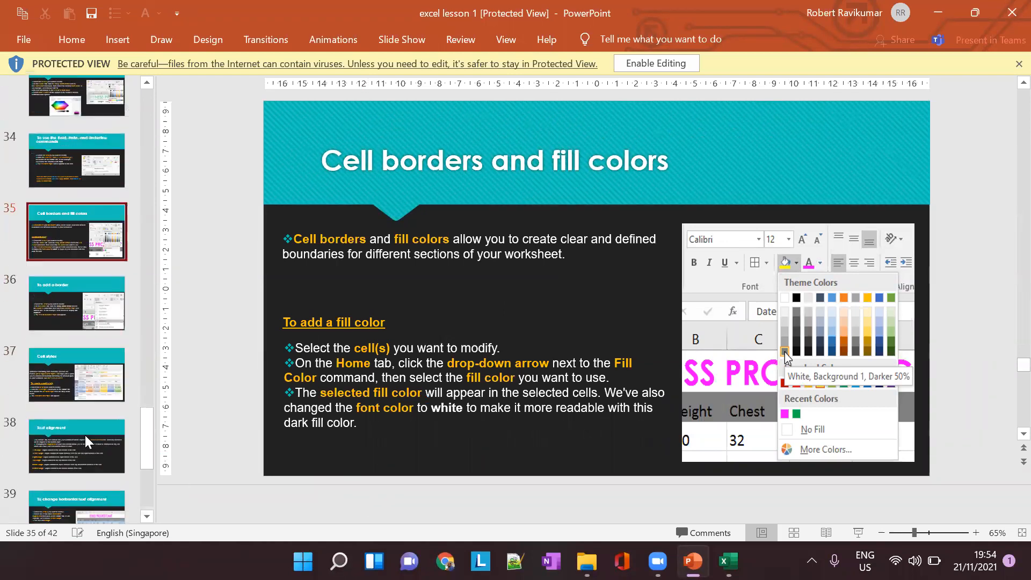
left_click(69, 316)
left_click(59, 378)
left_click(59, 429)
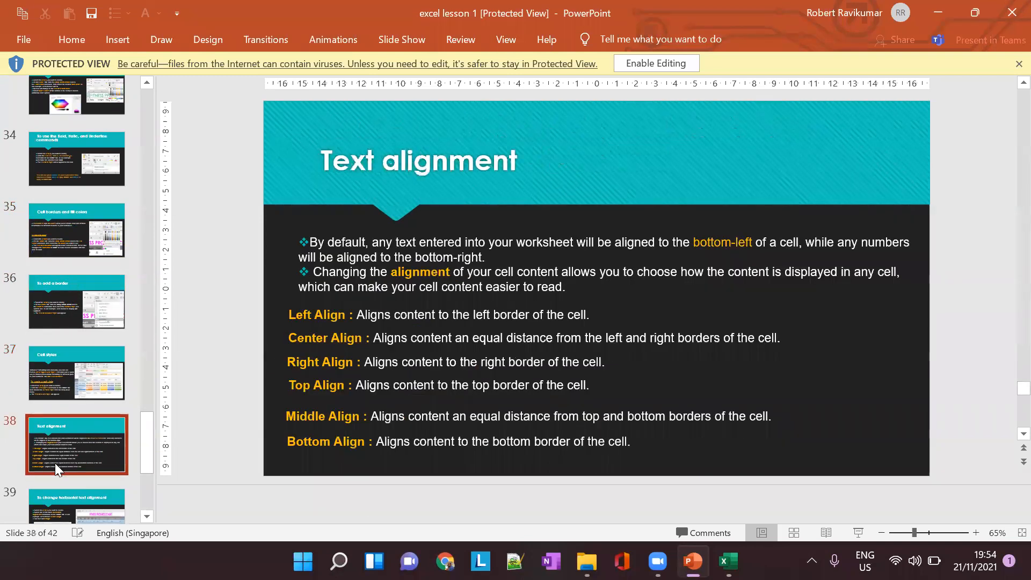
scroll(70, 430, "down", 3)
left_click(88, 382)
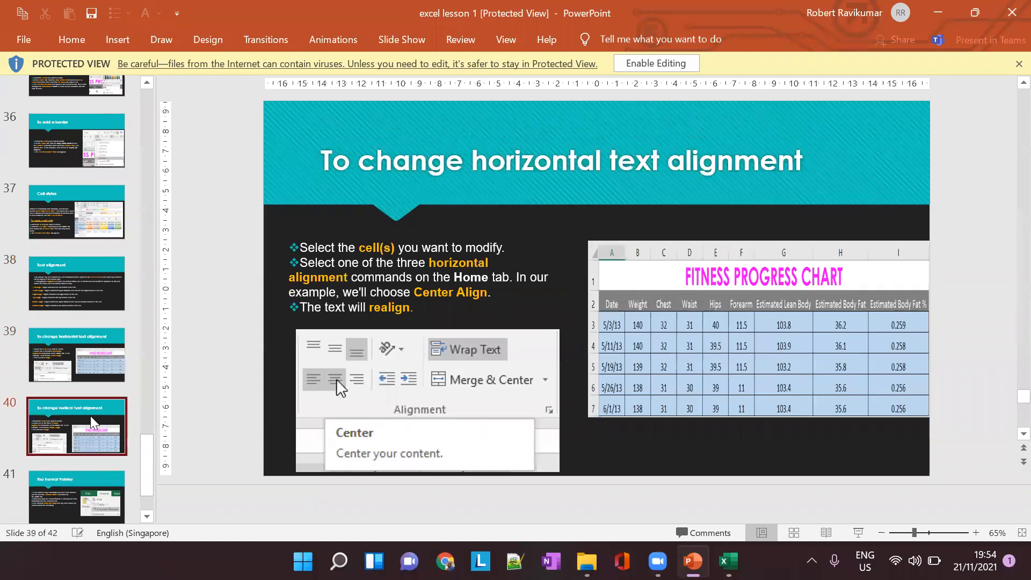
left_click(90, 430)
scroll(90, 450, "down", 2)
left_click(86, 414)
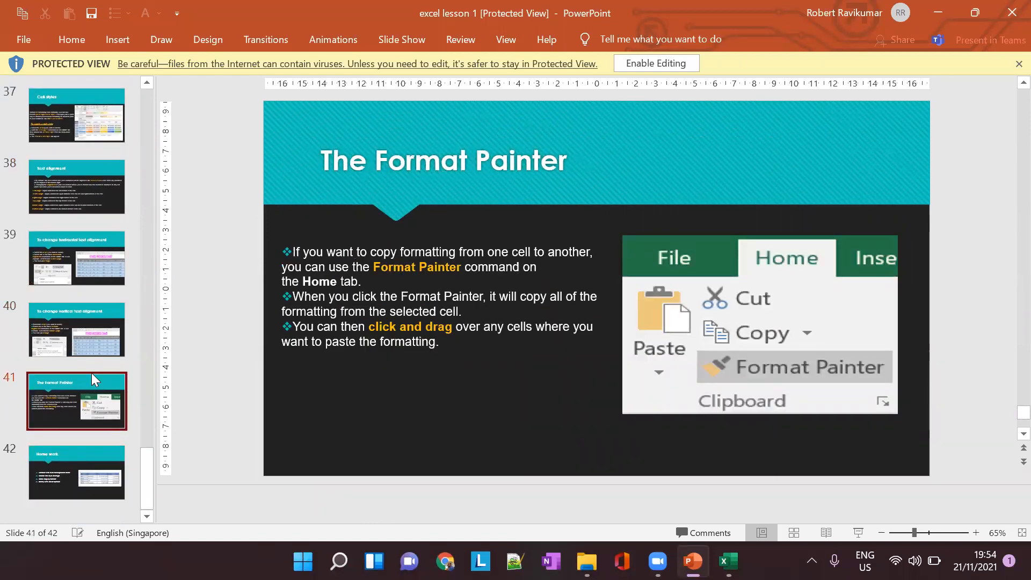
left_click(85, 474)
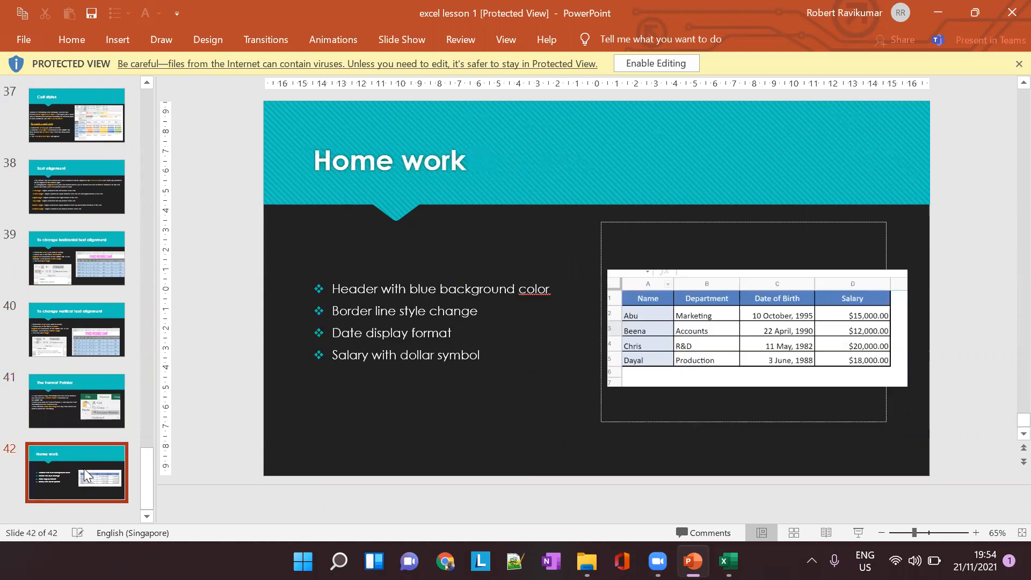
- Go back through the slides to the Bold, Italic, and Underline slide and reopen Cell borders and fill colors
left_click(88, 260)
left_click(83, 188)
left_click(87, 134)
scroll(88, 198, "up", 3)
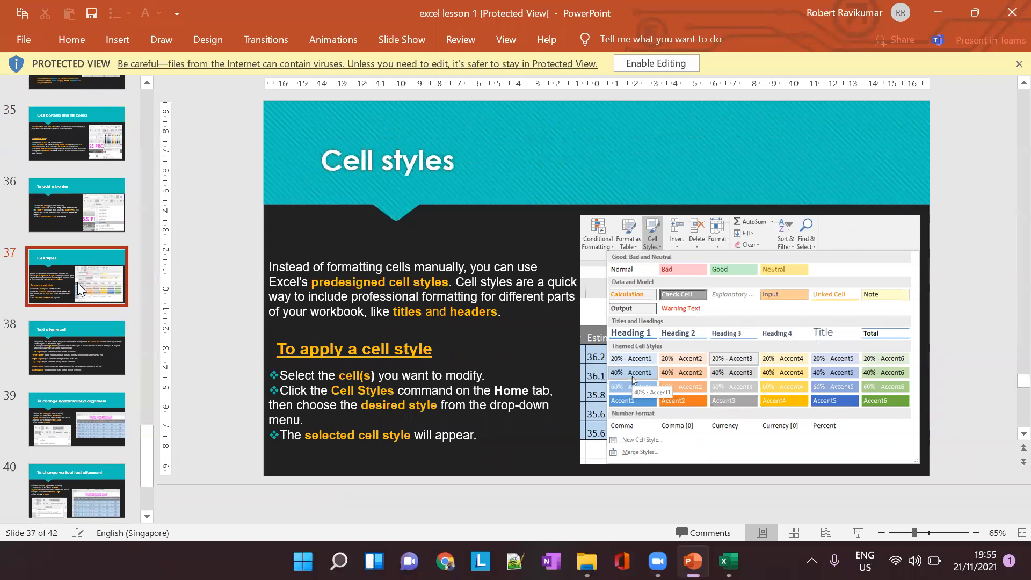
left_click(101, 200)
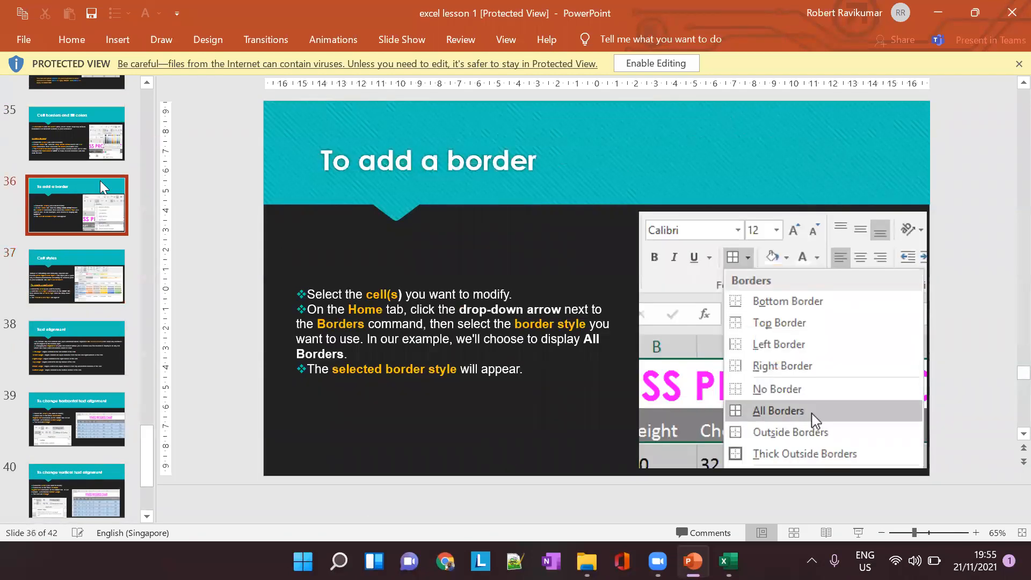
left_click(98, 157)
scroll(97, 160, "up", 1)
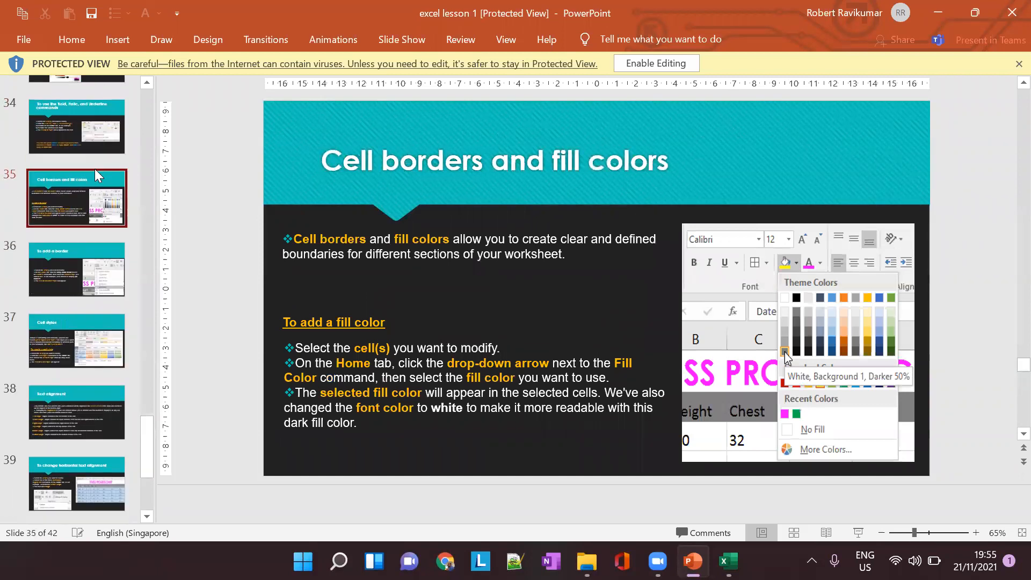
left_click(91, 135)
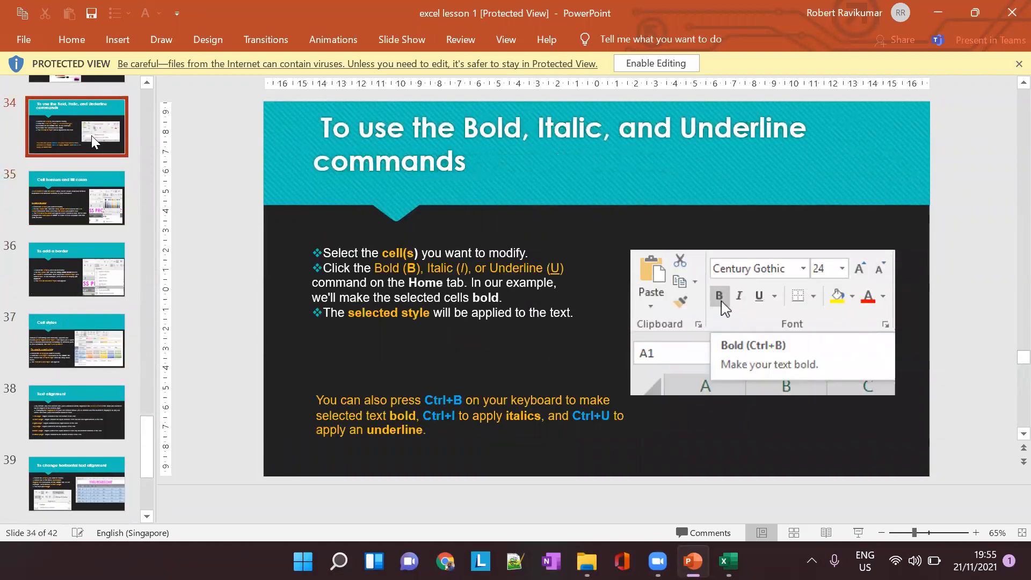
left_click(86, 209)
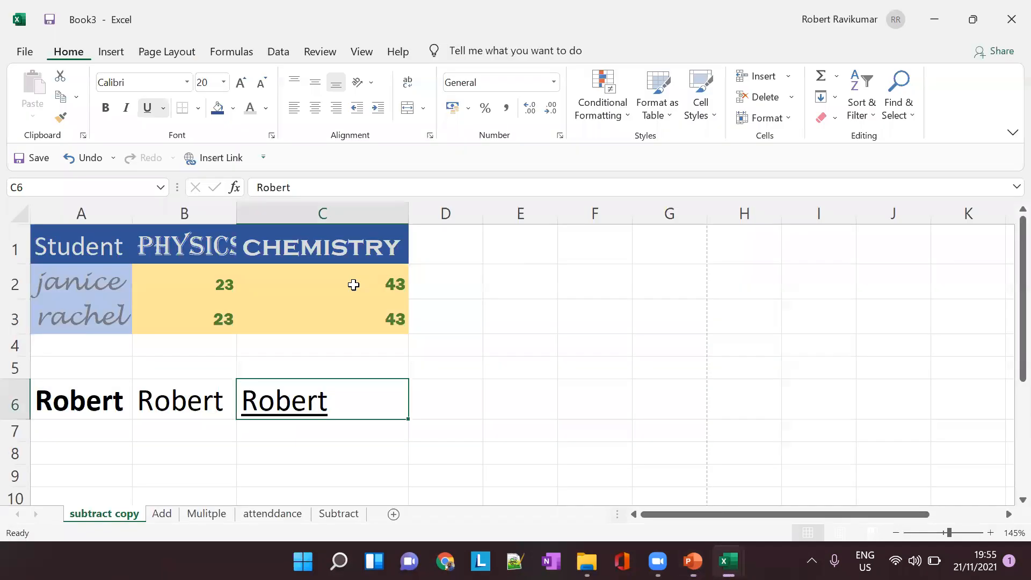
- Return to the Book3 workbook in Excel and autofit column B to its PHYSICS header
left_click(259, 284)
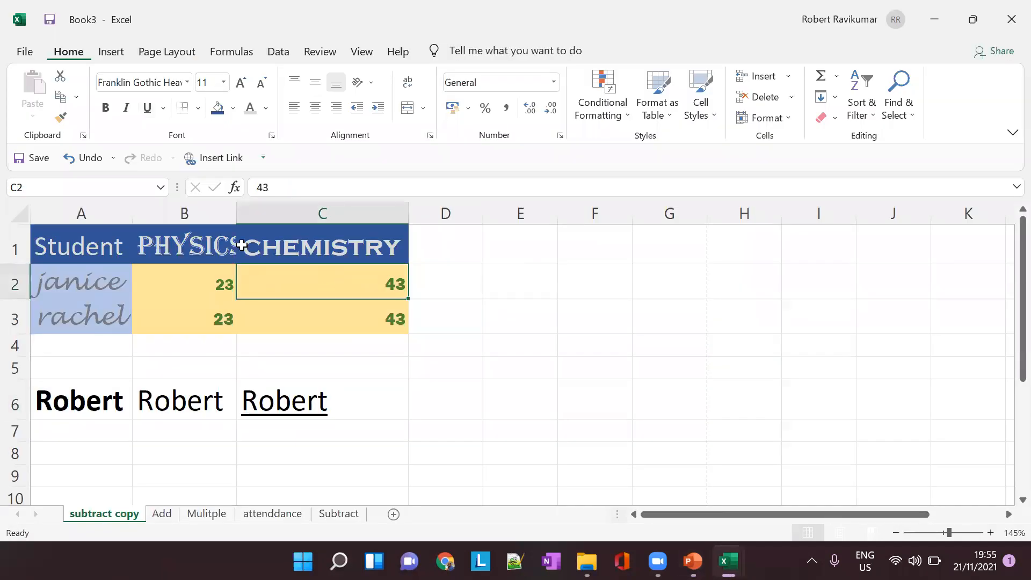
double_click(236, 210)
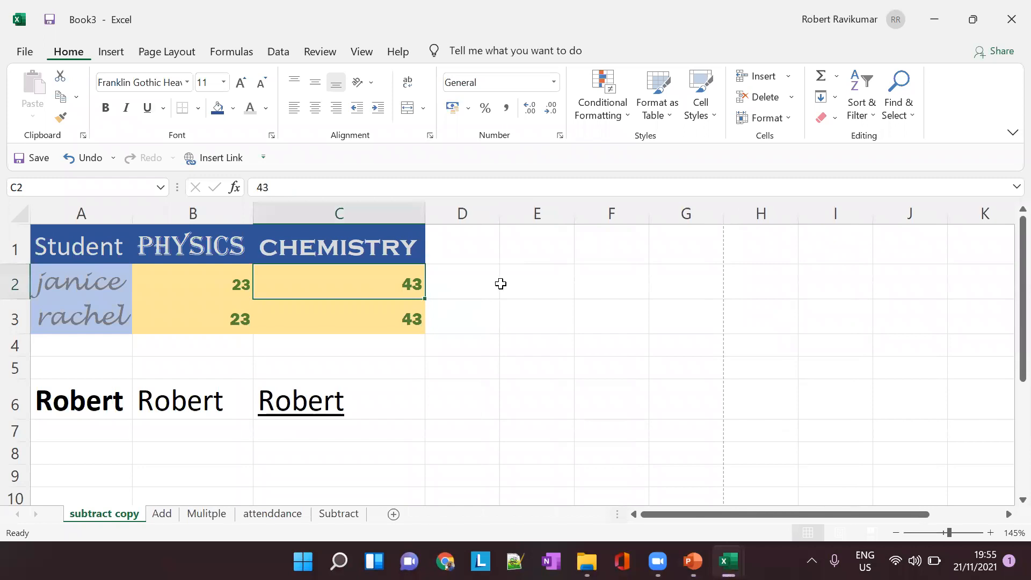
left_click(553, 292)
left_click(594, 287)
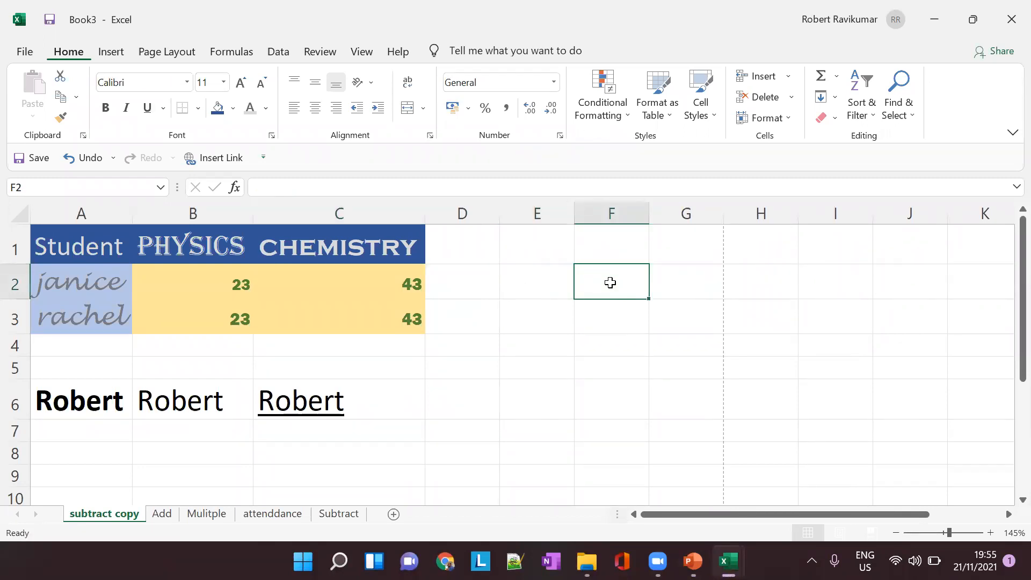
- Apply a thick outside border around the student marks table in A1:C3
left_click(198, 108)
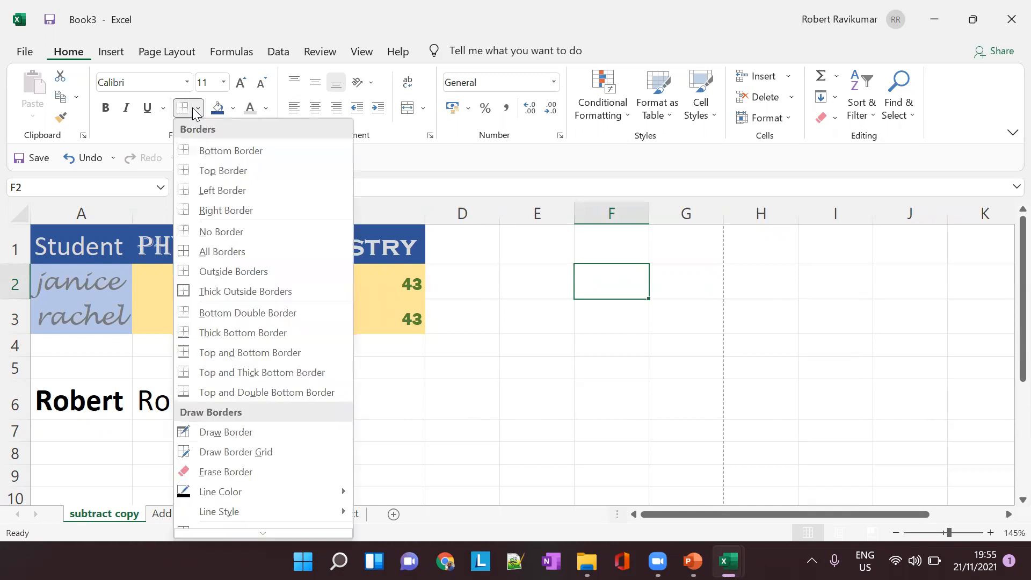
left_click(461, 316)
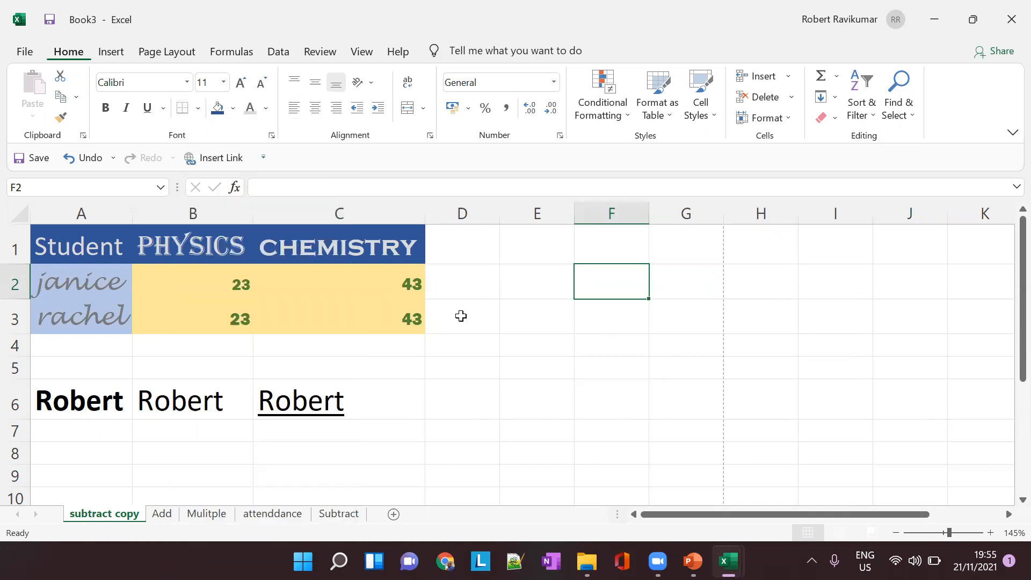
left_click_drag(59, 242, 374, 318)
left_click(198, 108)
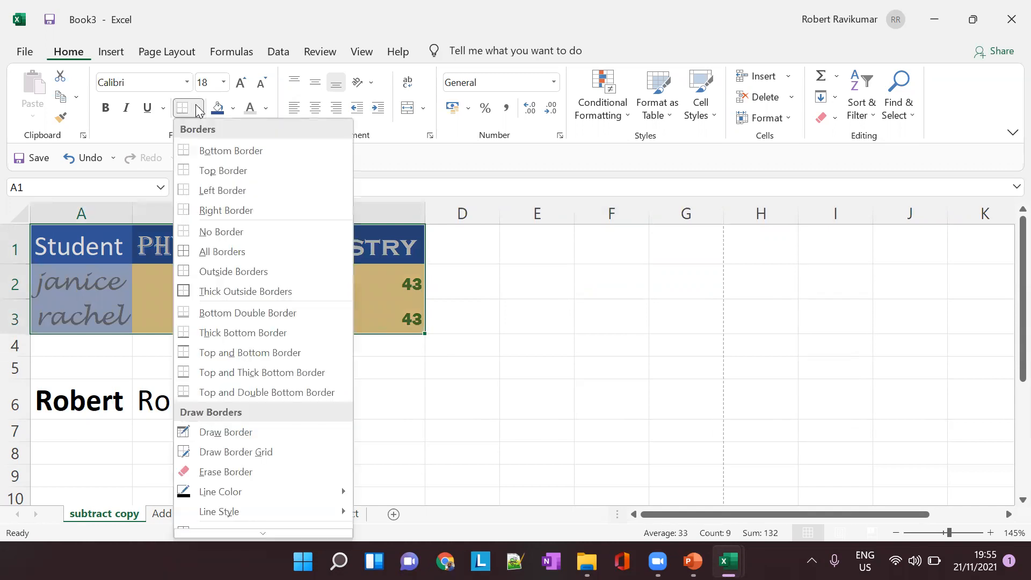
left_click(252, 297)
left_click(517, 338)
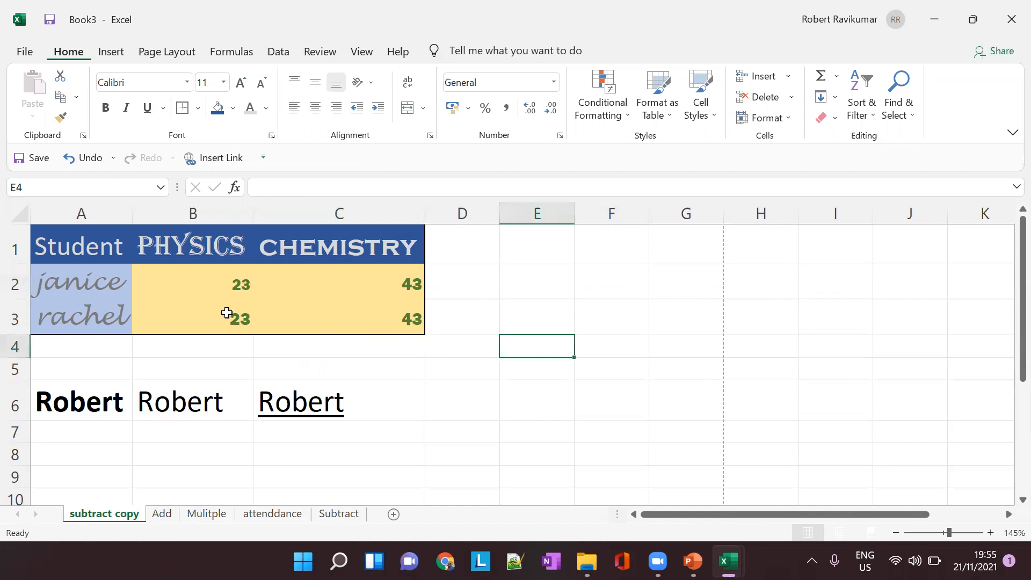
left_click(161, 251)
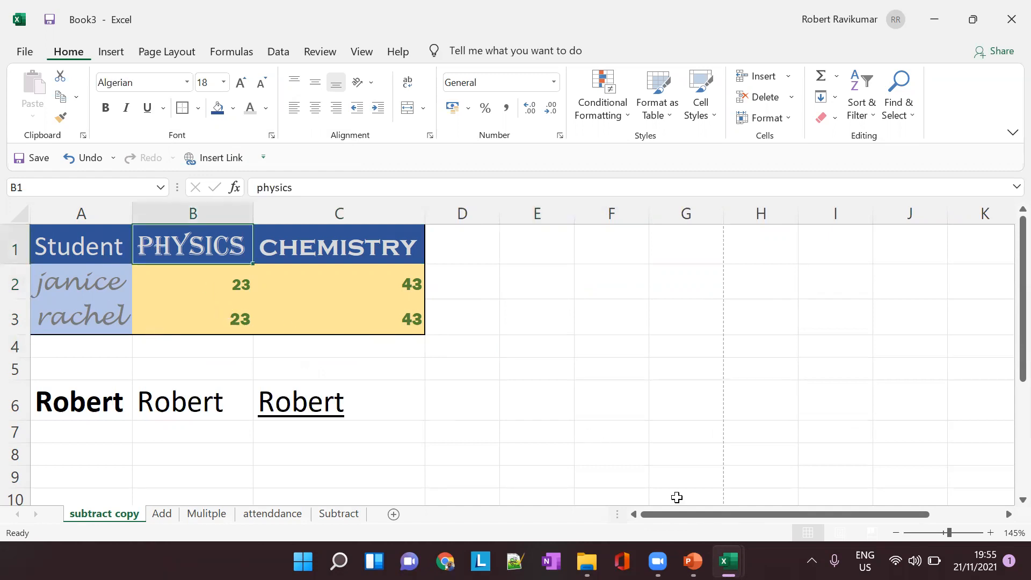
left_click(76, 246)
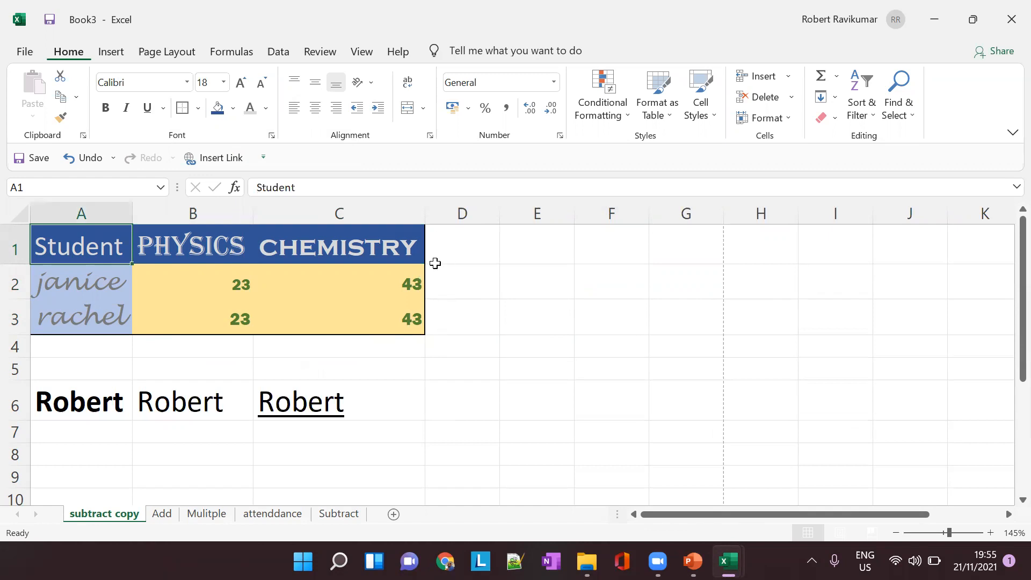
right_click(99, 259)
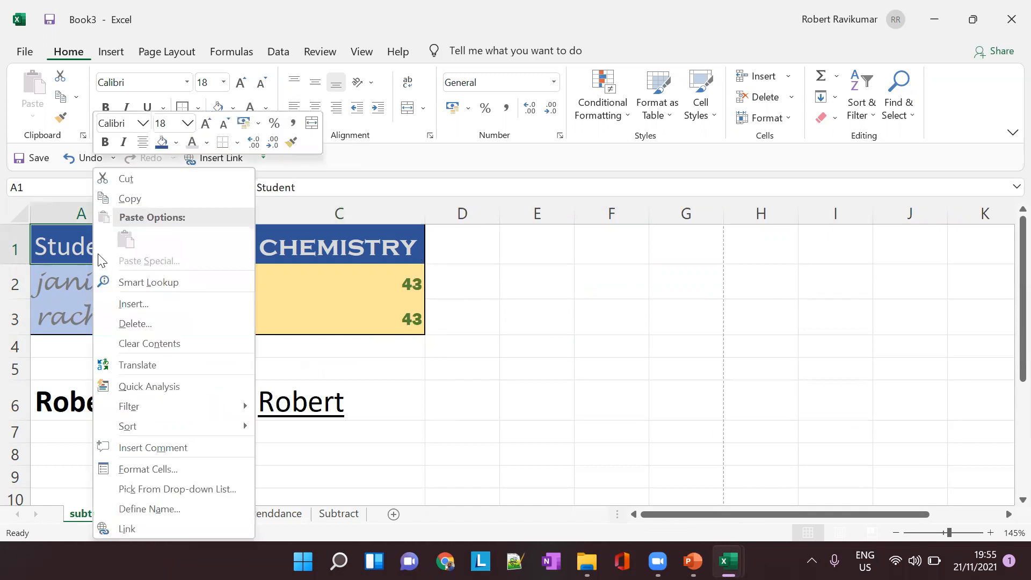
left_click(144, 180)
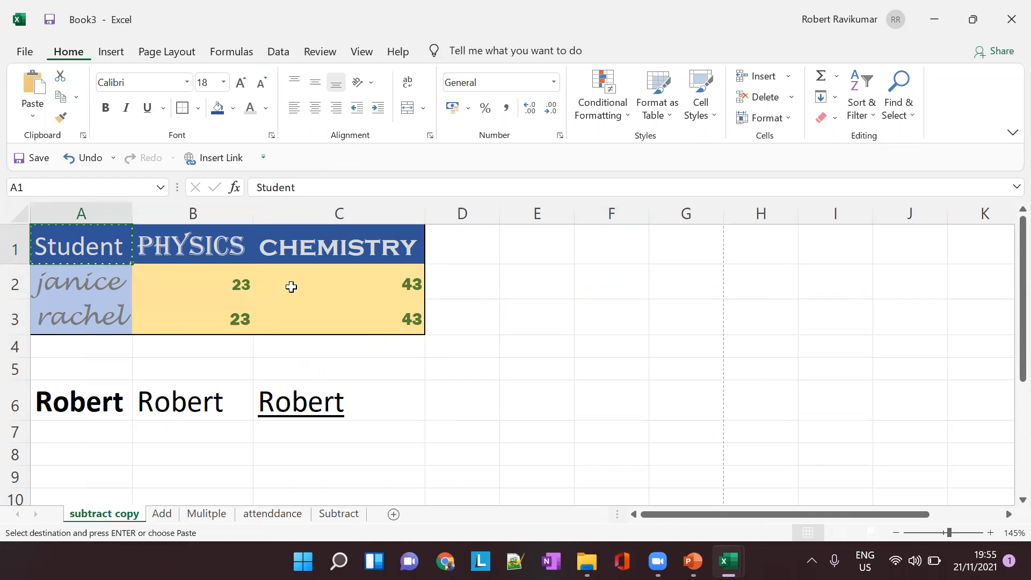
- Move the whole student marks table from A1:C3 to the range starting at cell E5
left_click(340, 311)
left_click_drag(413, 325, 5, 222)
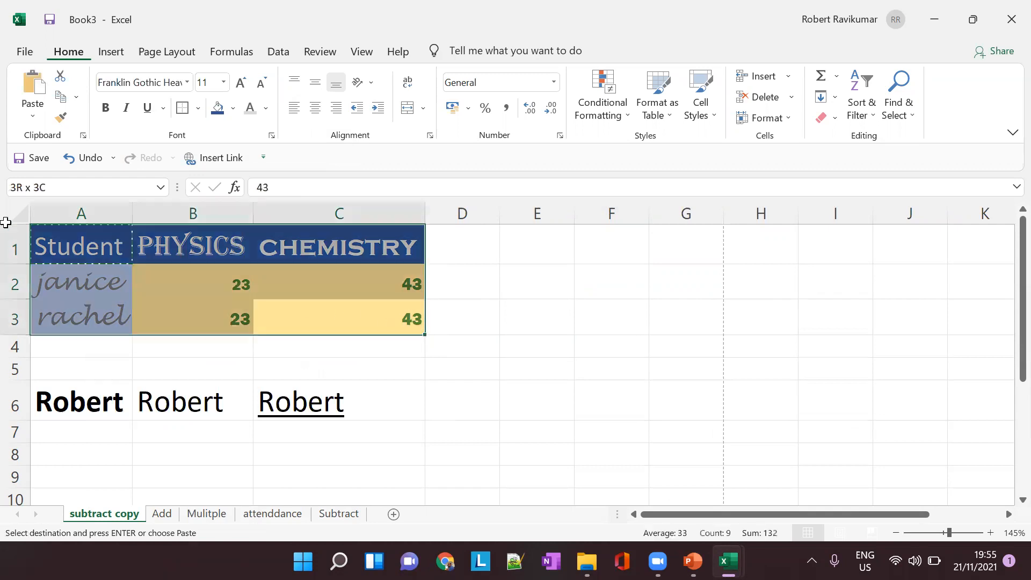
key("ctrl+x")
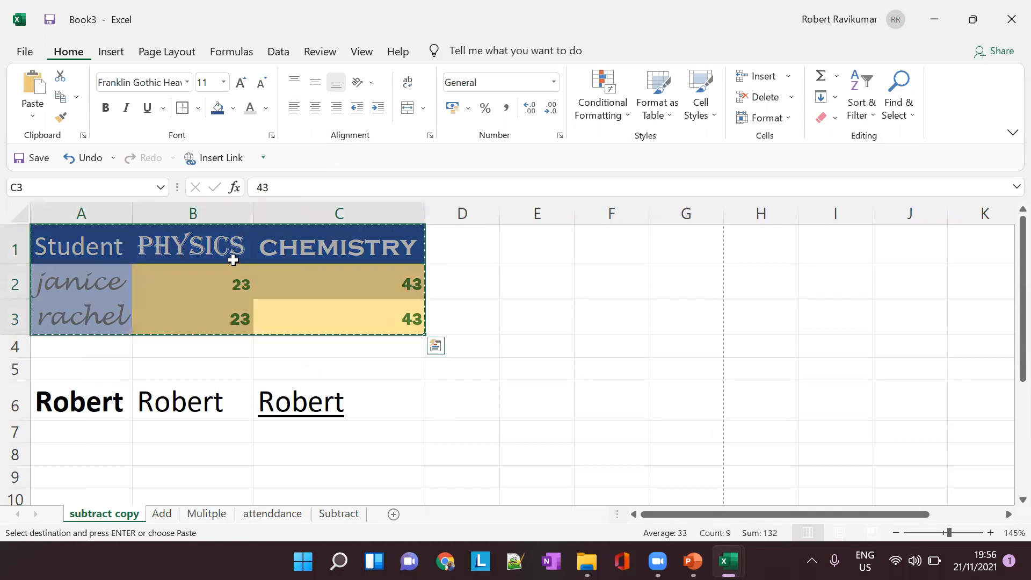
right_click(236, 261)
left_click(279, 179)
left_click(531, 363)
key("ctrl+v")
left_click(845, 372)
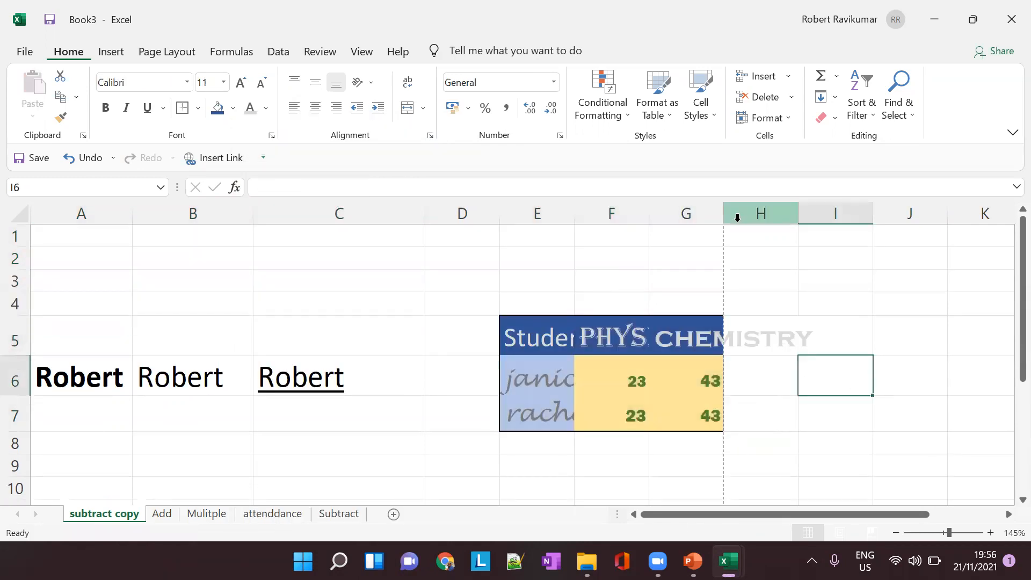
- Autofit column G to the CHEMISTRY header and column E to the student names
double_click(723, 213)
left_click(872, 298)
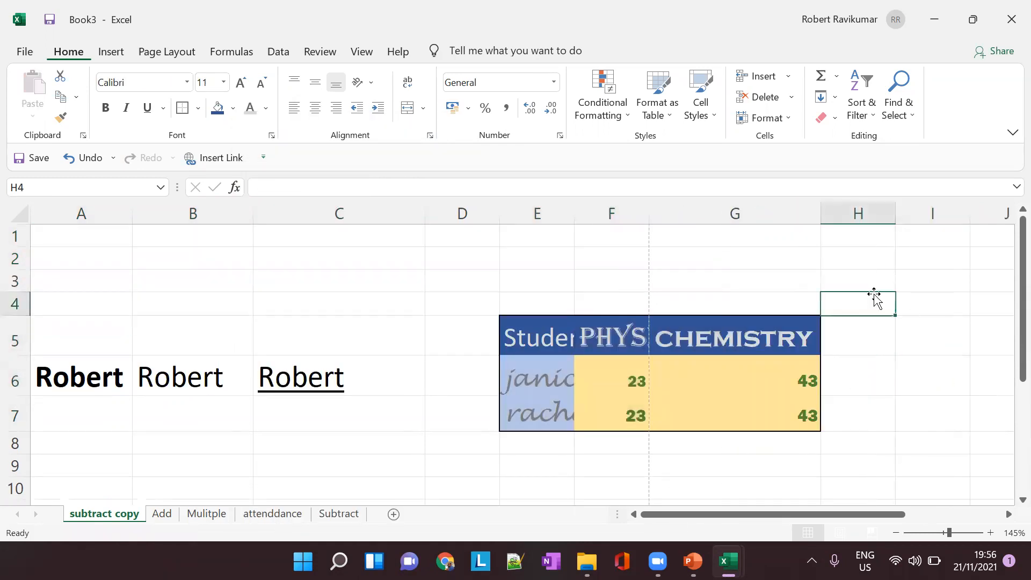
left_click(515, 327)
left_click_drag(516, 327, 738, 421)
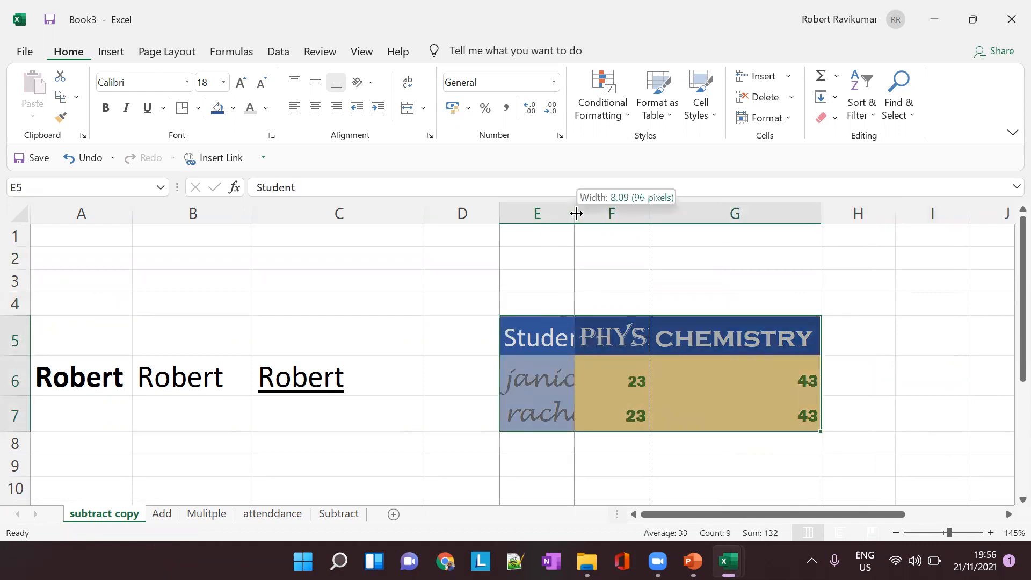
double_click(575, 213)
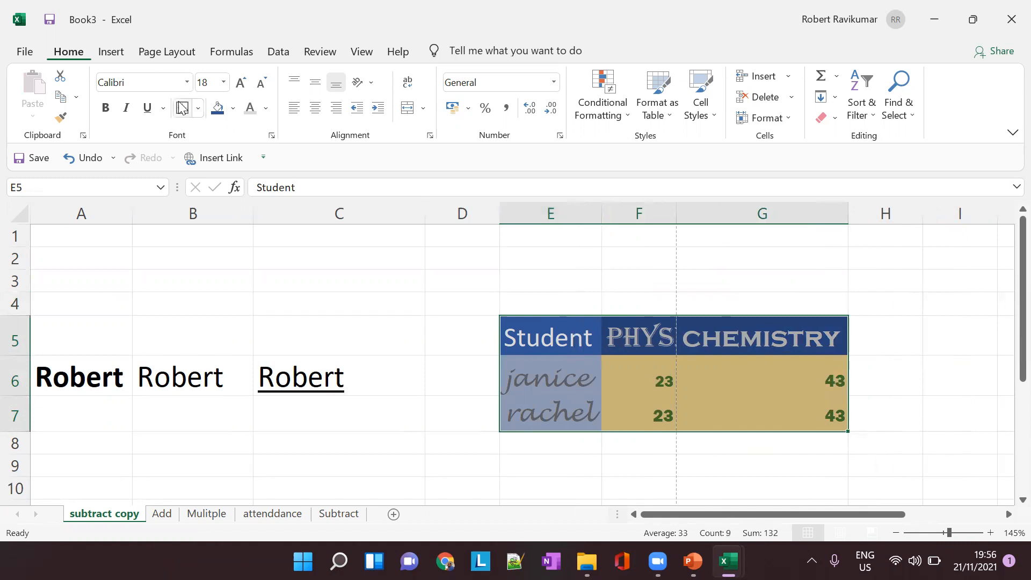
- Apply All Borders to the moved student marks table in E5:G7
left_click(199, 109)
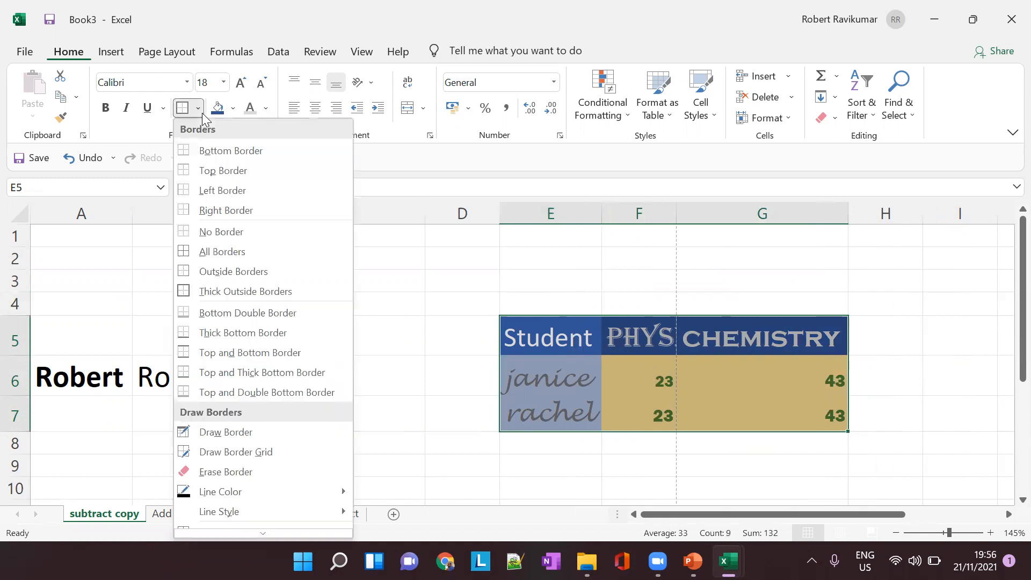
left_click(256, 263)
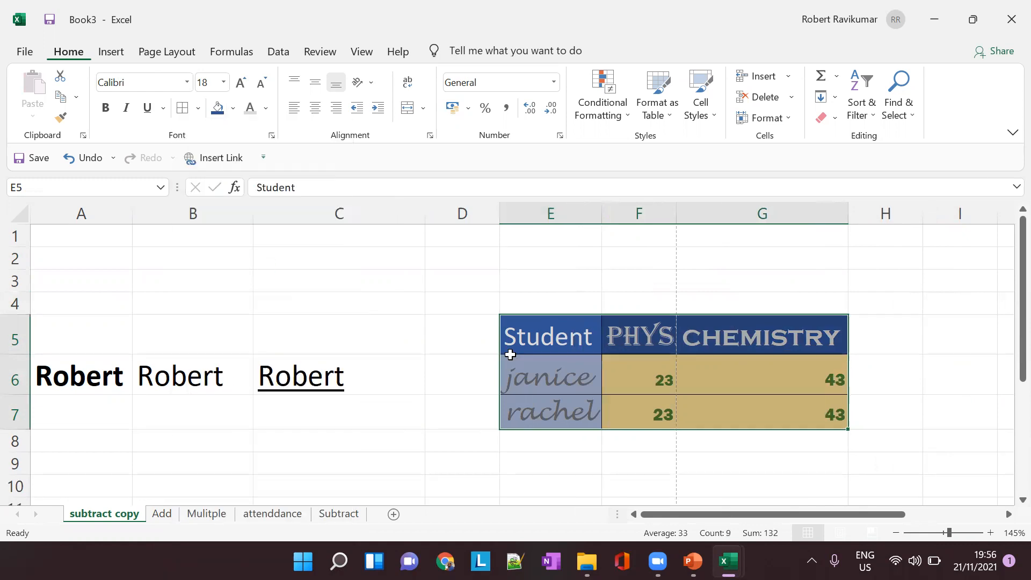
left_click(870, 382)
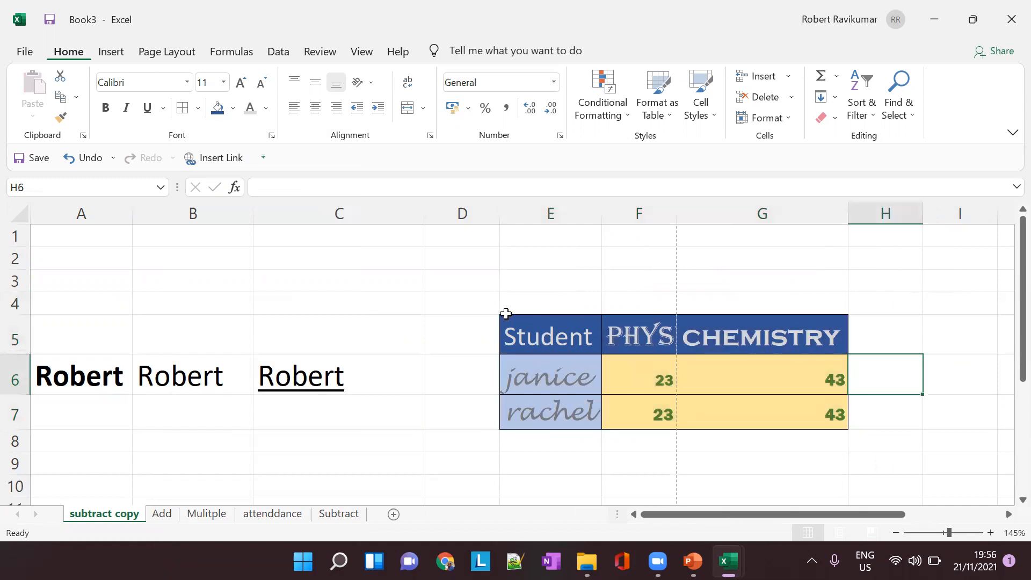
left_click(460, 374)
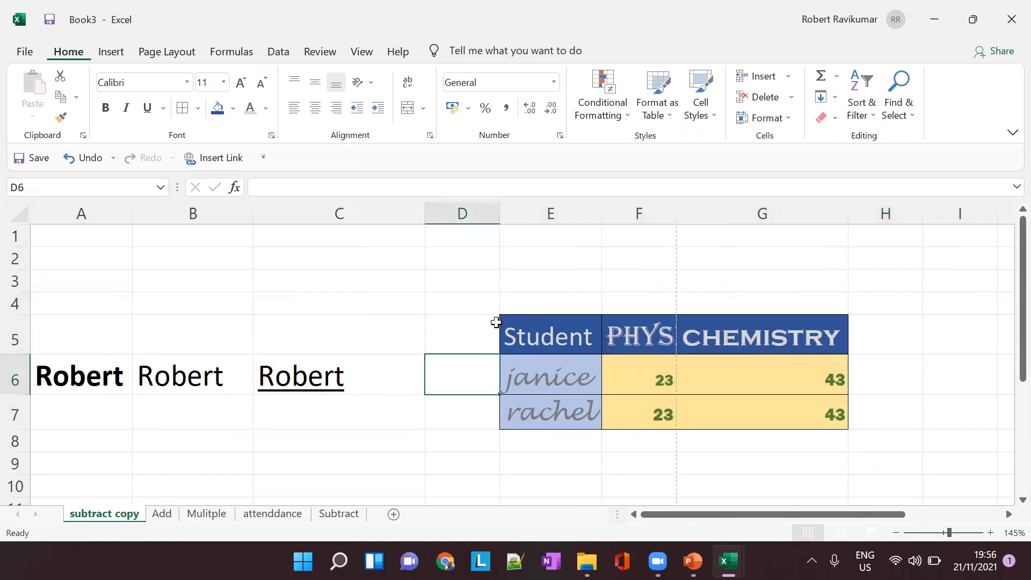
left_click(455, 342)
left_click(479, 410)
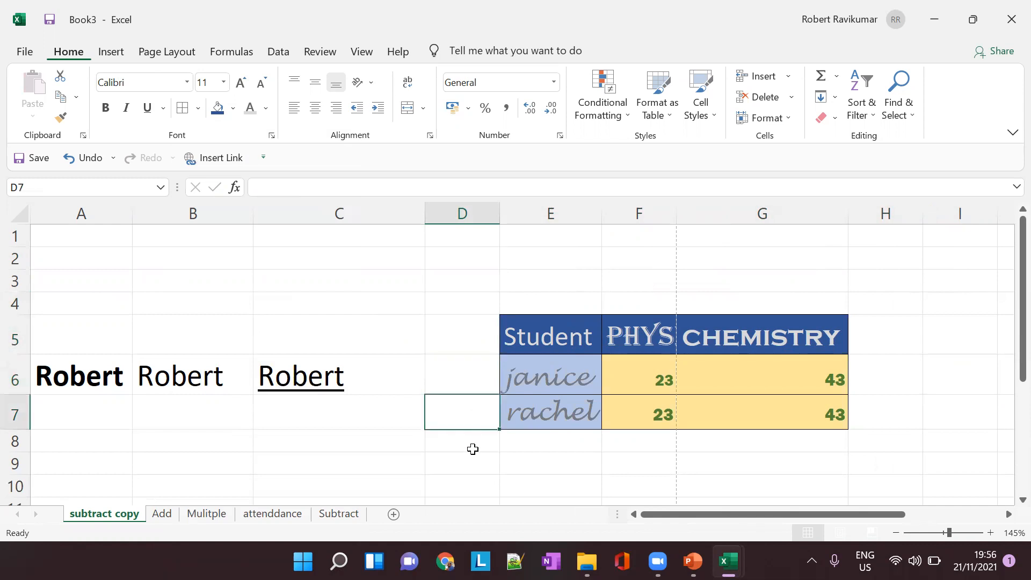
- Add inner borders and a thick outside border to the name cells A6:C6
left_click_drag(74, 364, 349, 386)
left_click(389, 448)
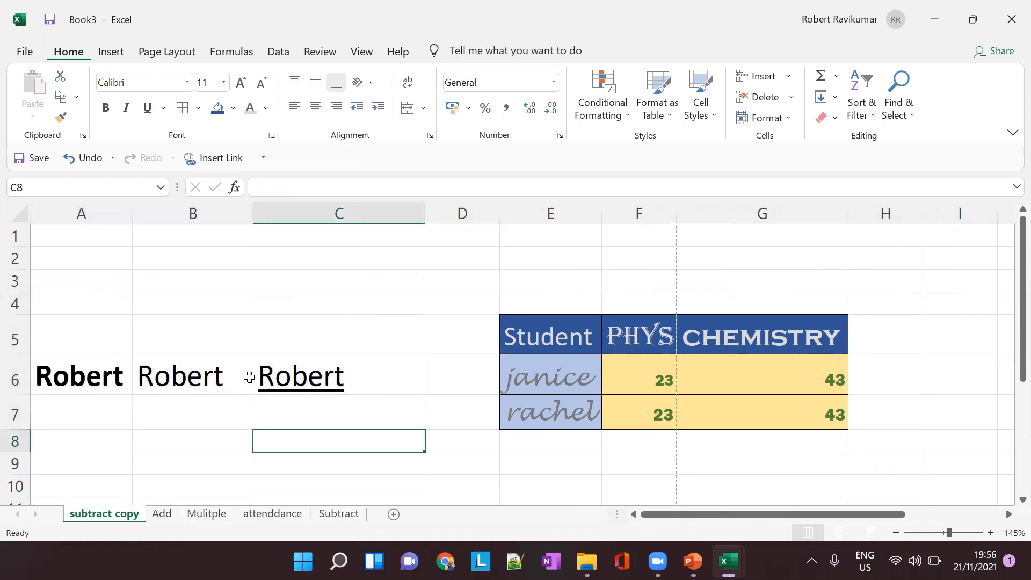
left_click_drag(89, 363, 354, 375)
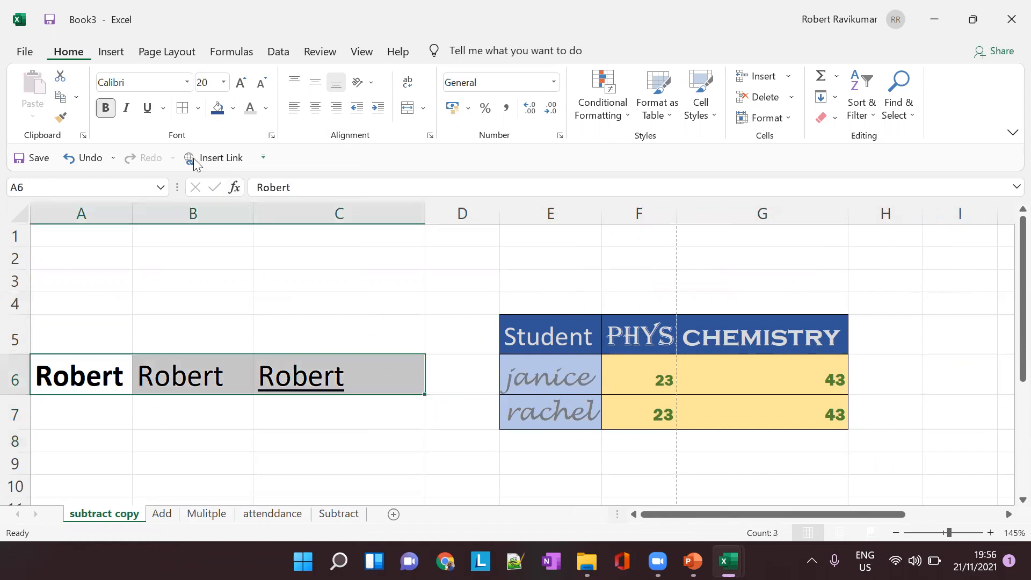
left_click(198, 108)
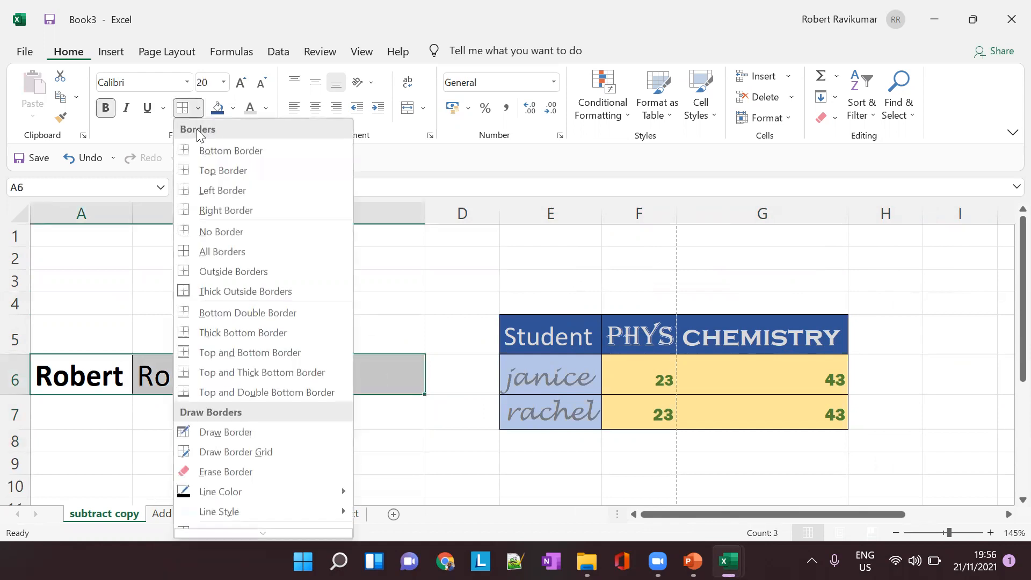
left_click(236, 291)
left_click(420, 299)
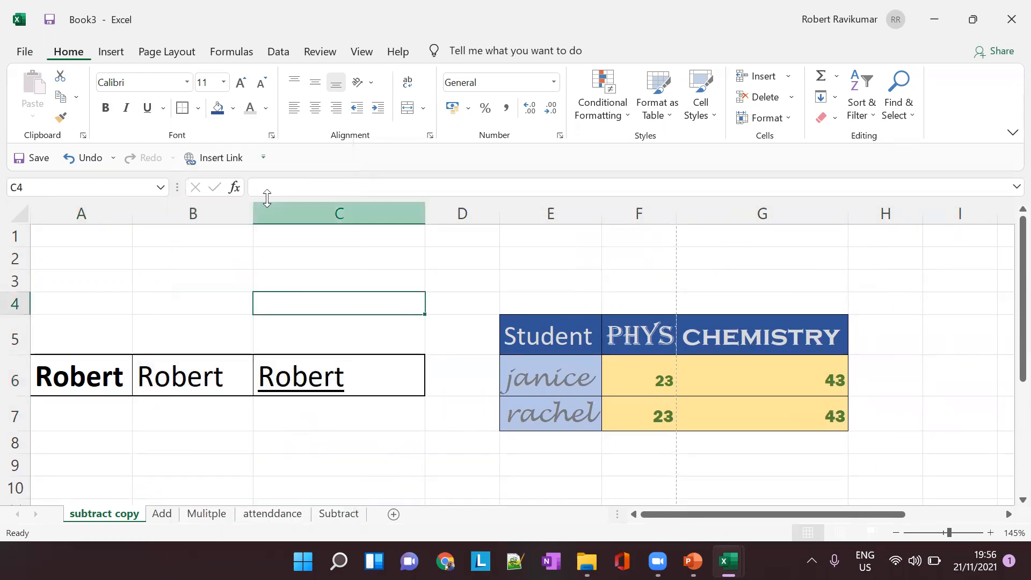
- Set the border line color to dark green and draw lines along the top edges of C6, B6, A6 and B4
left_click(96, 372)
left_click(312, 364, "shift")
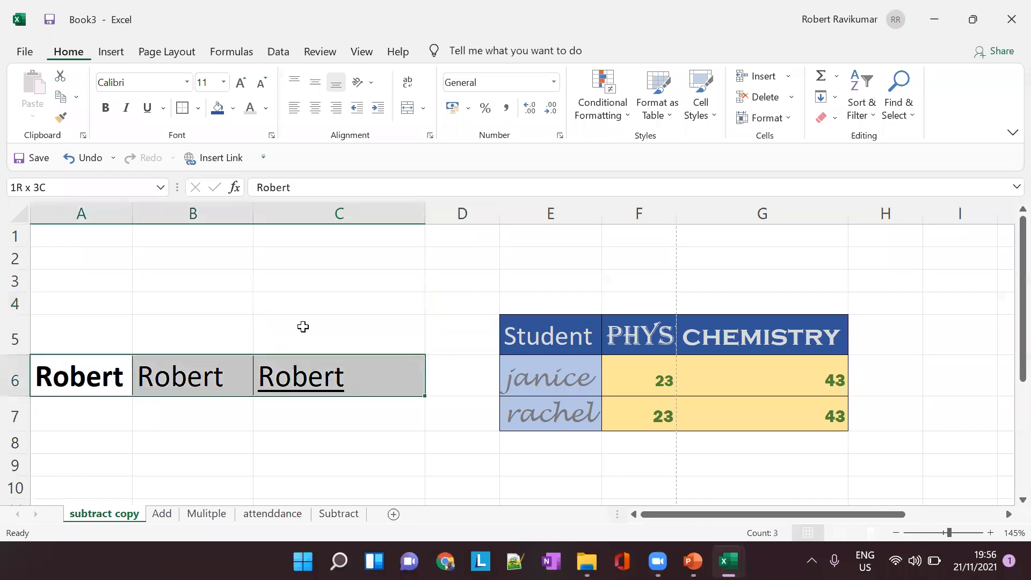
left_click(197, 109)
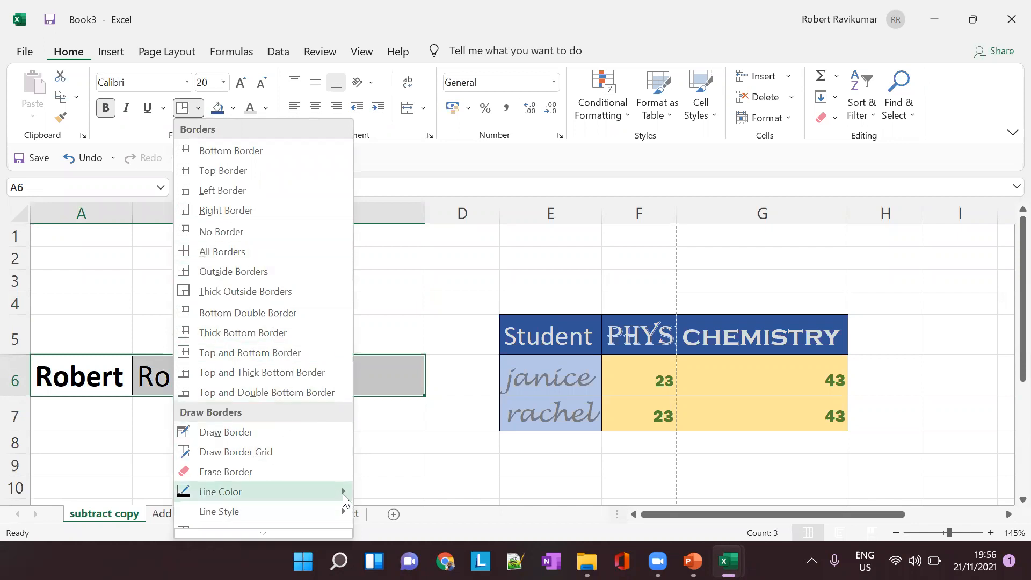
mouse_move(342, 493)
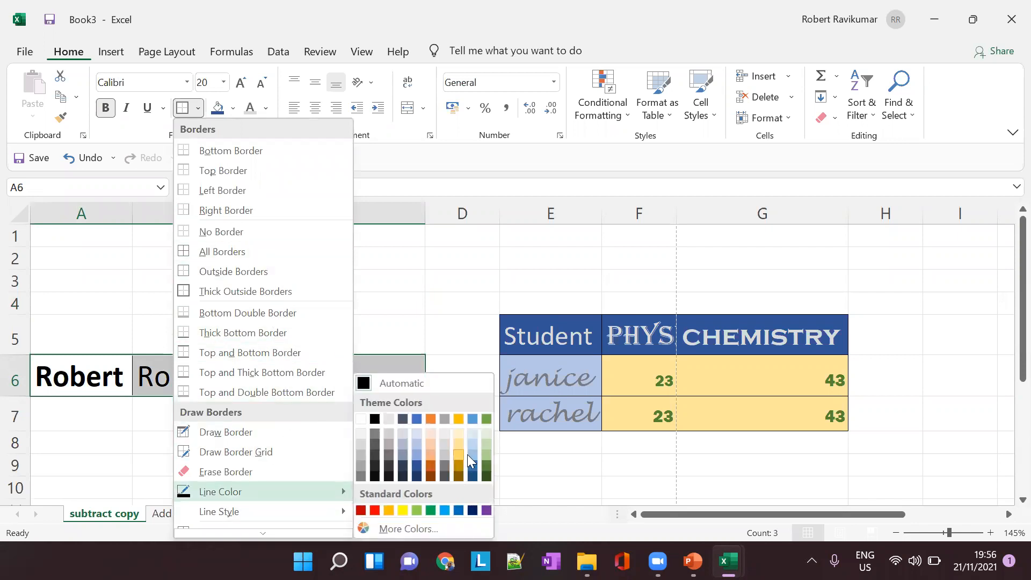
left_click(490, 466)
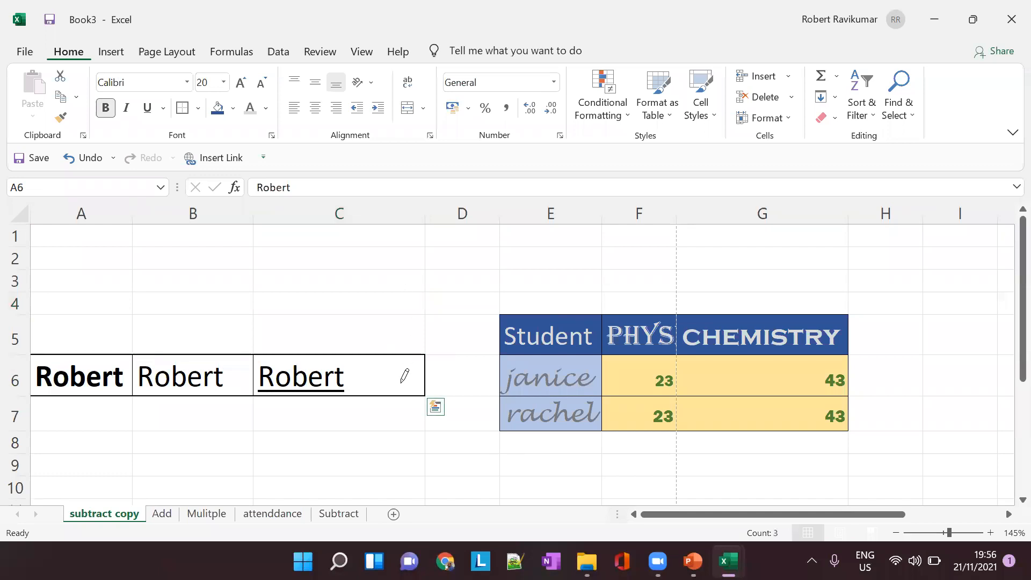
left_click(257, 355)
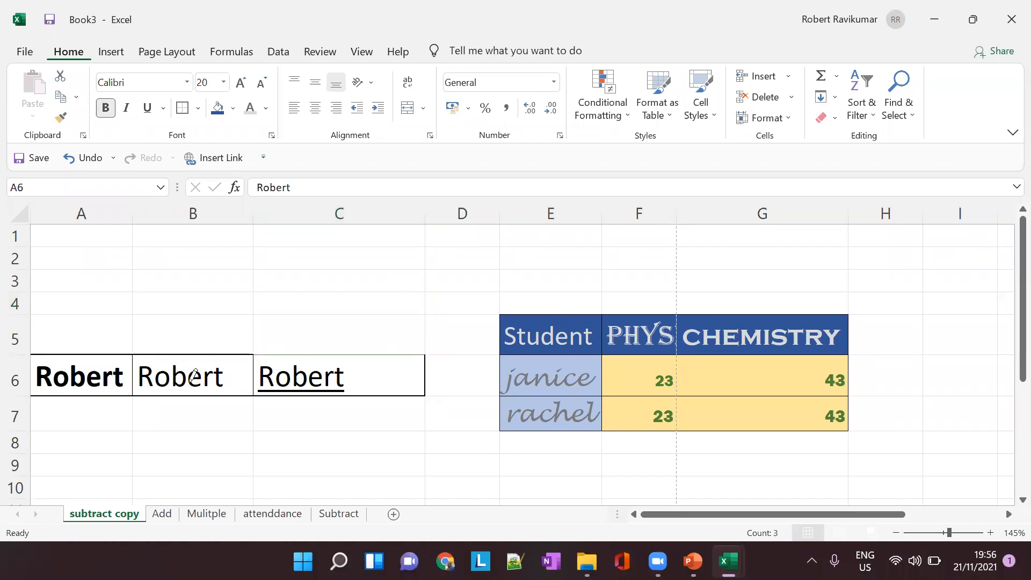
left_click(182, 354)
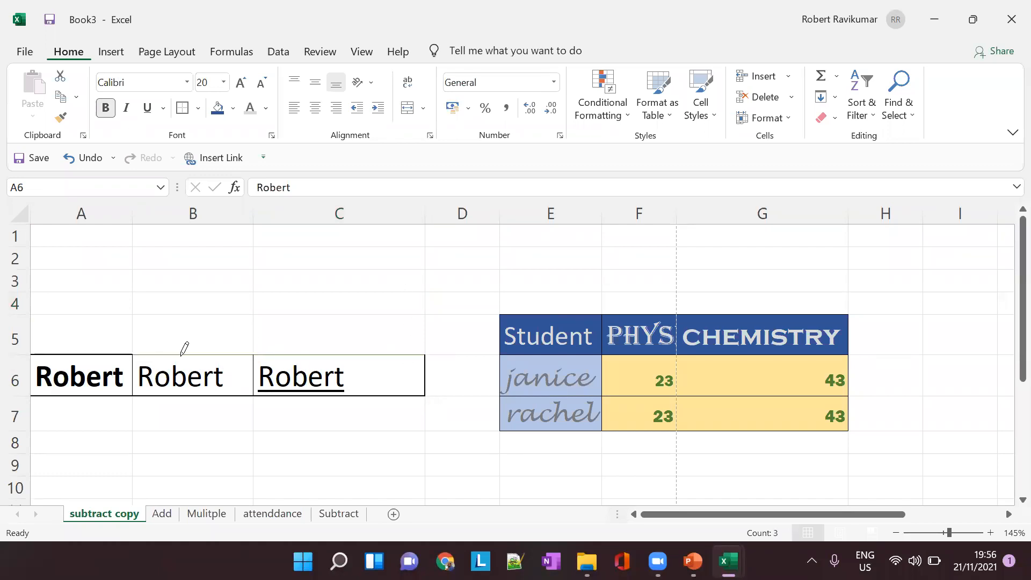
left_click(128, 354)
left_click(136, 293)
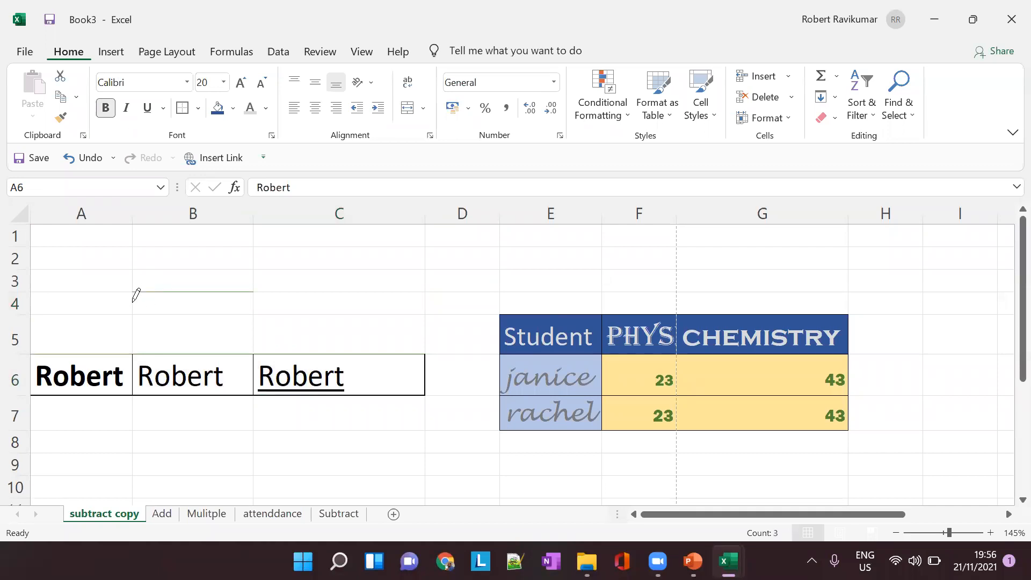
key("Escape")
left_click(240, 287)
left_click_drag(85, 356, 326, 382)
key("alt+Tab")
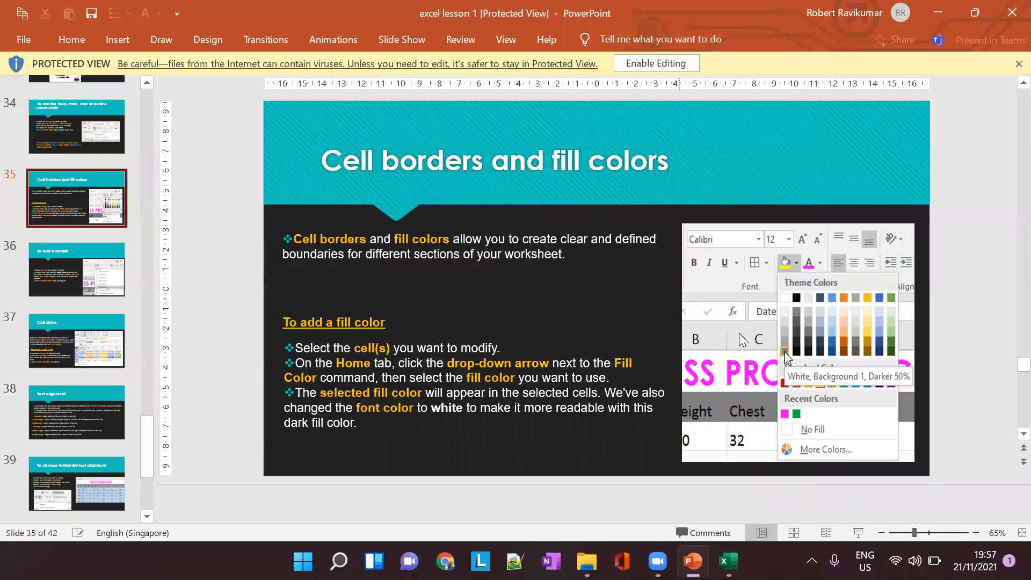
key("alt+Tab")
left_click(778, 358)
left_click(704, 345)
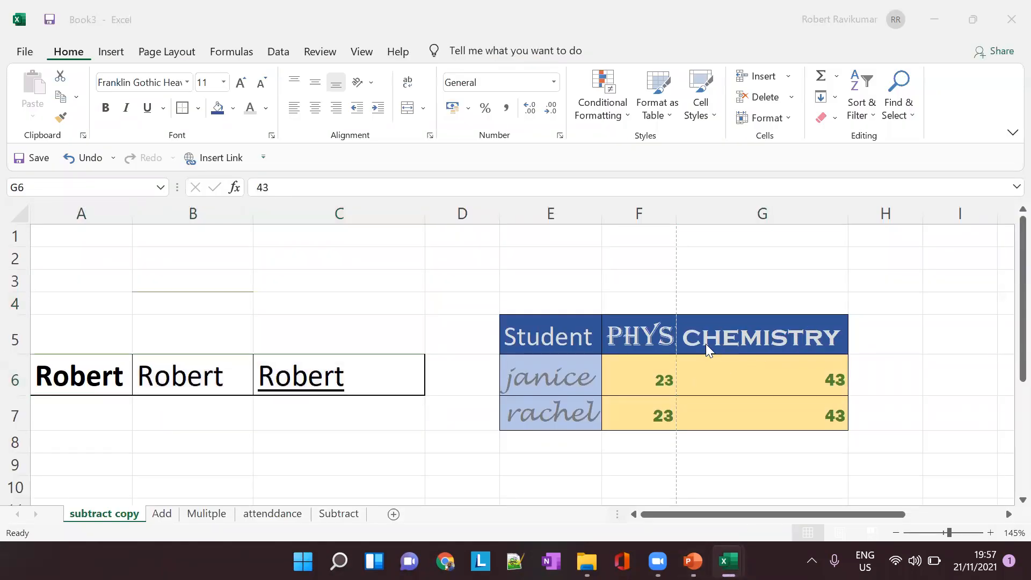
- Switch to the PowerPoint lesson and open the Text alignment slide
key("alt+Tab")
scroll(86, 409, "down", 1)
left_click(55, 376)
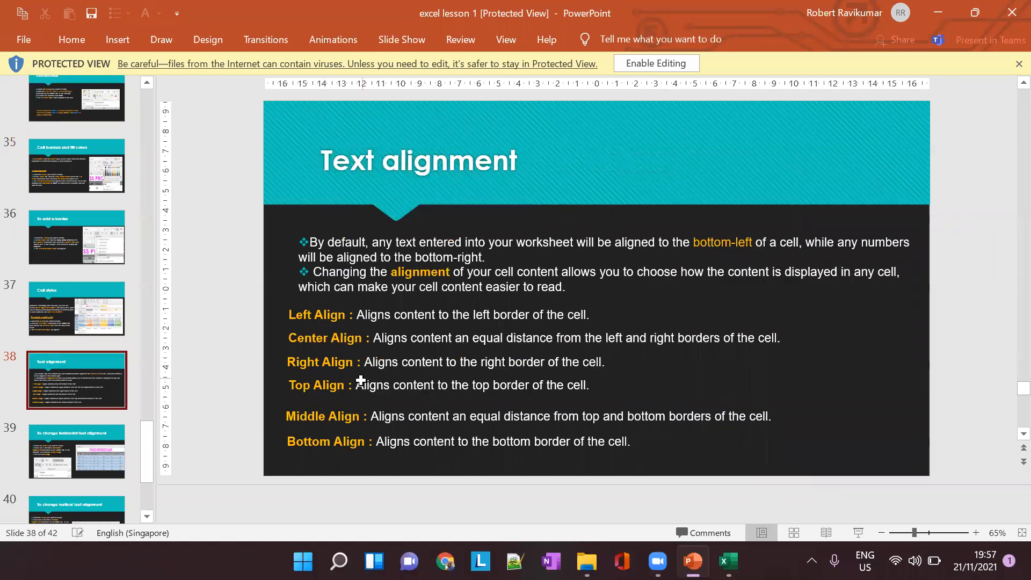
- Return to the Book3 workbook in Excel, open the Add worksheet and slightly widen the Marks column
key("alt+Tab")
left_click(161, 514)
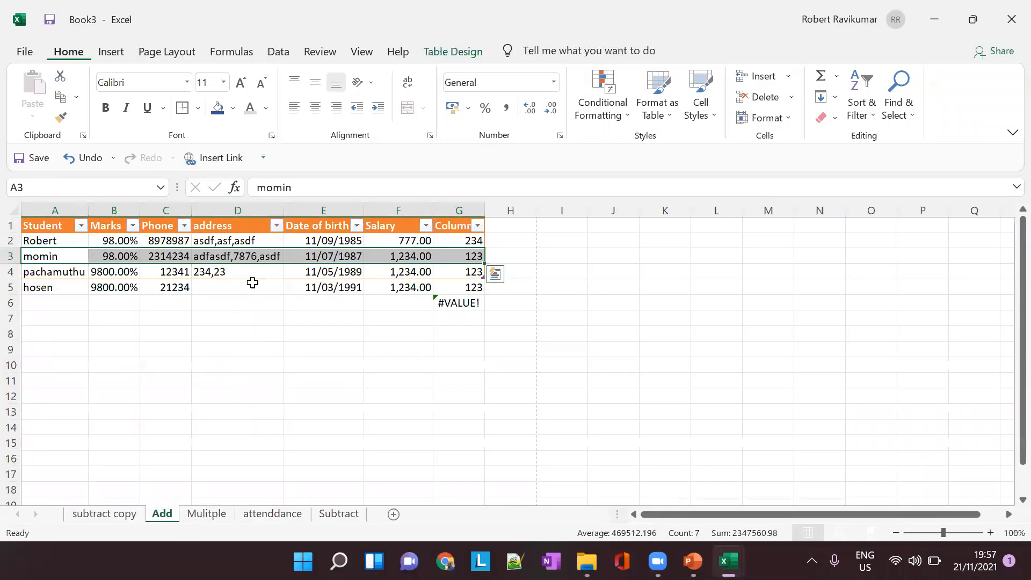
left_click(219, 307)
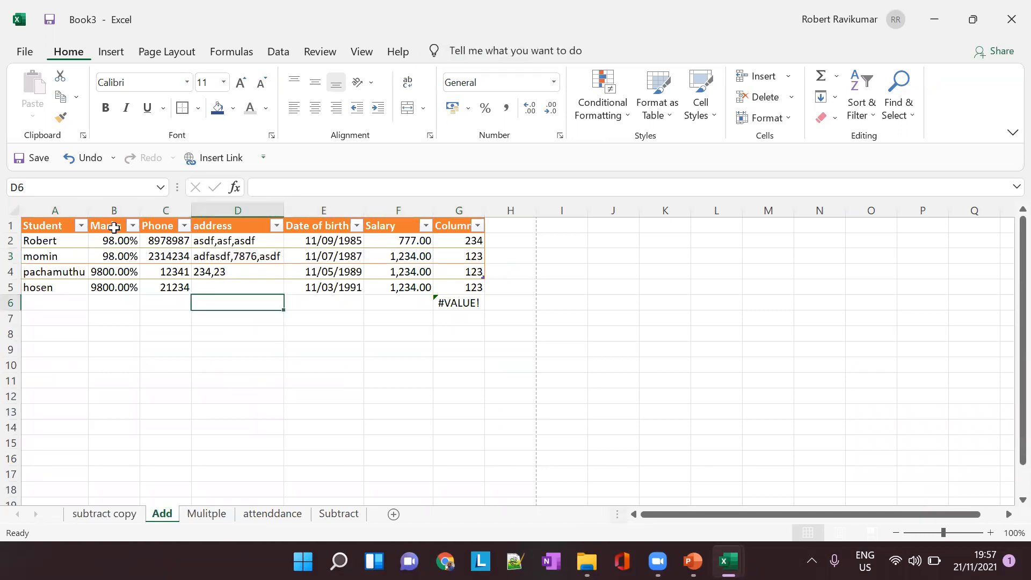
left_click_drag(140, 210, 140, 209)
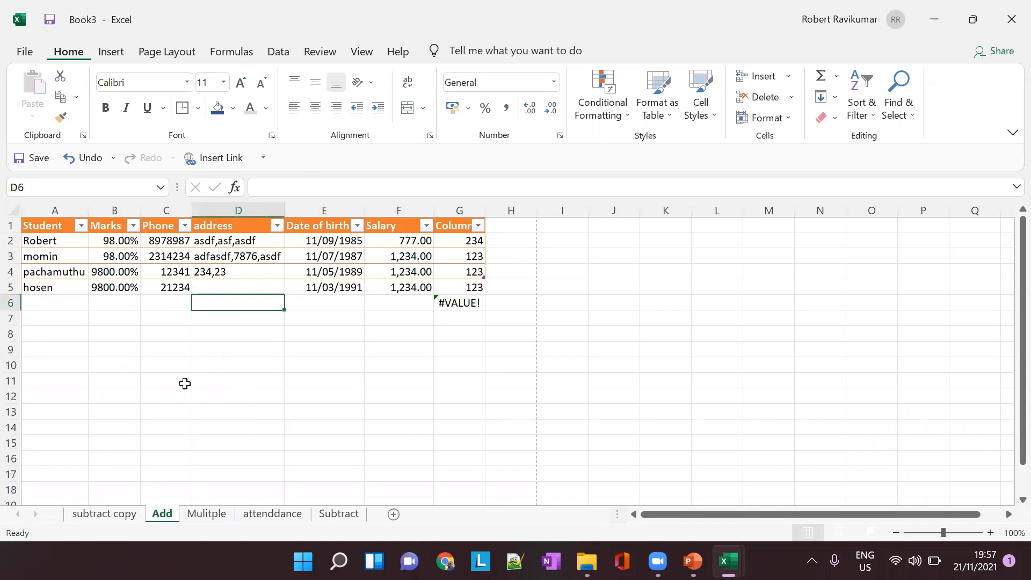
- Enter the alignment labels left, right and center in cells C11, D11 and E11
left_click(185, 381)
type("le")
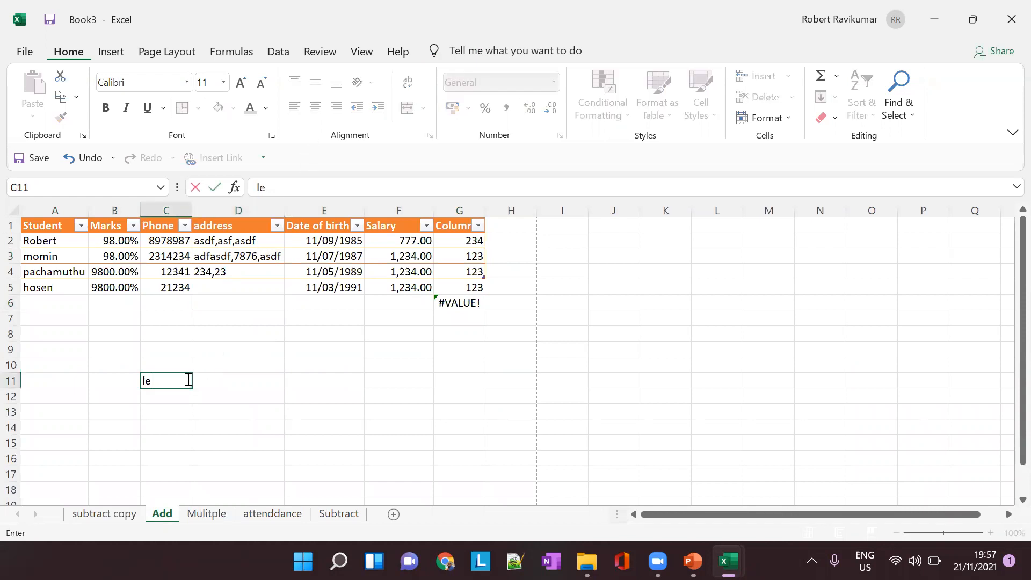
key("Tab")
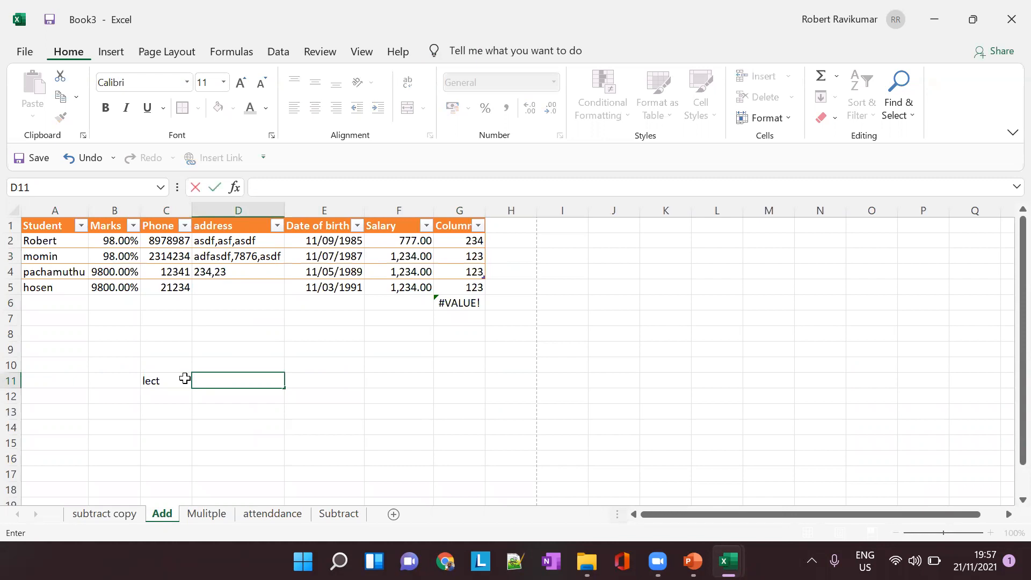
left_click(185, 379)
type("left")
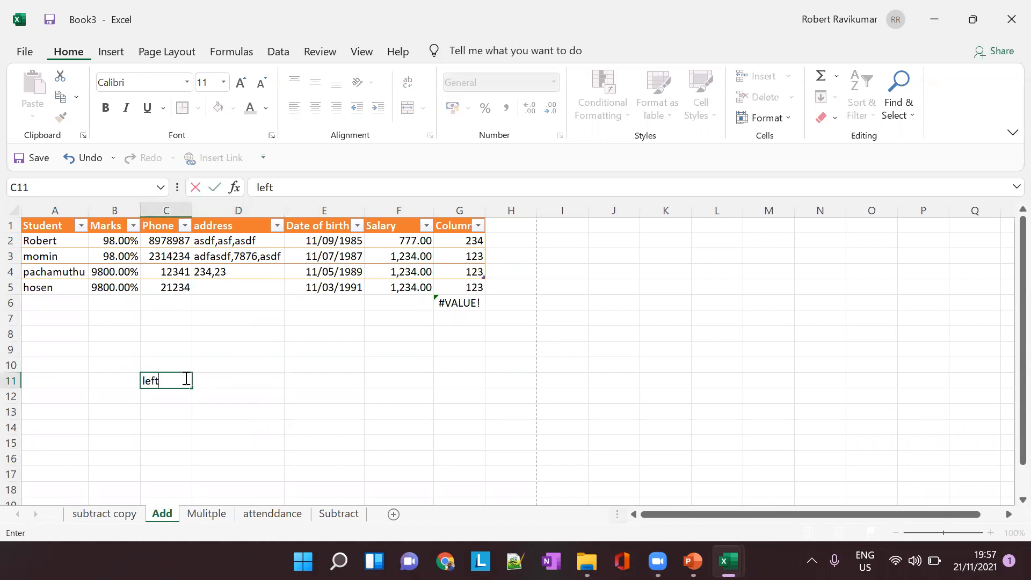
key("Tab")
type("right")
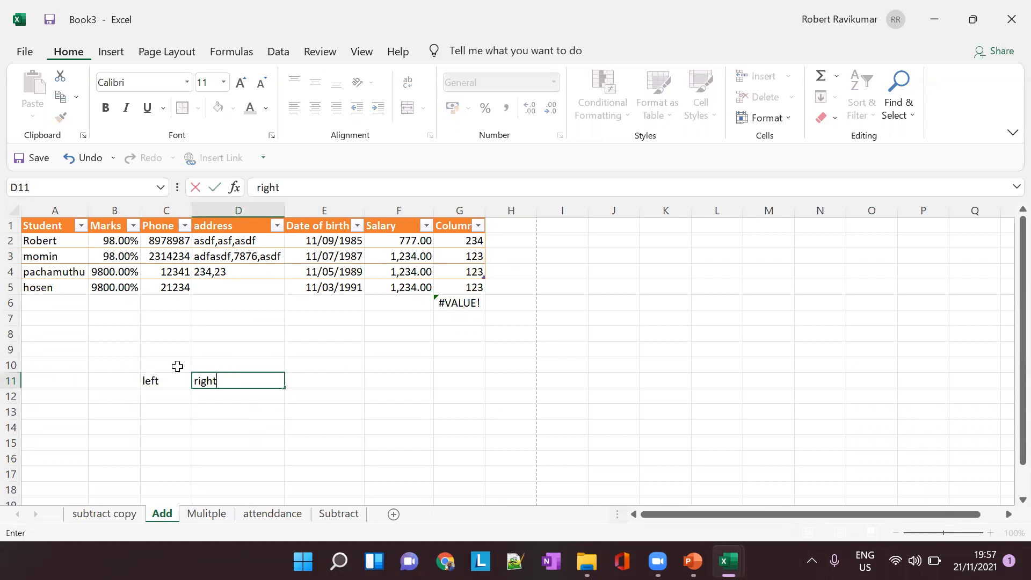
key("Tab")
type("center")
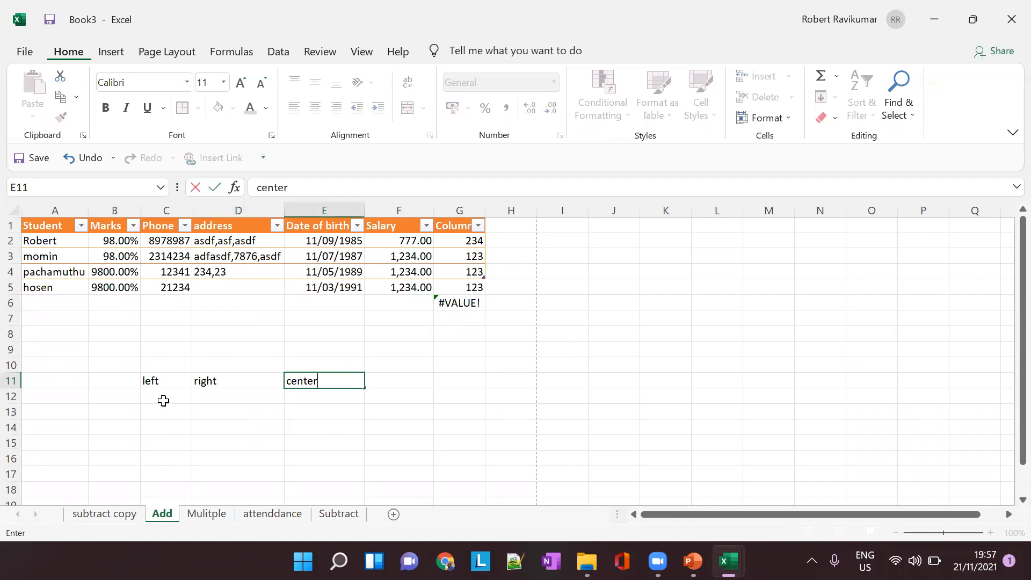
- Enter the same sample first name in C12, D12 and E12 and slightly narrow the Phone column
left_click(163, 401)
type("robert")
key("Tab")
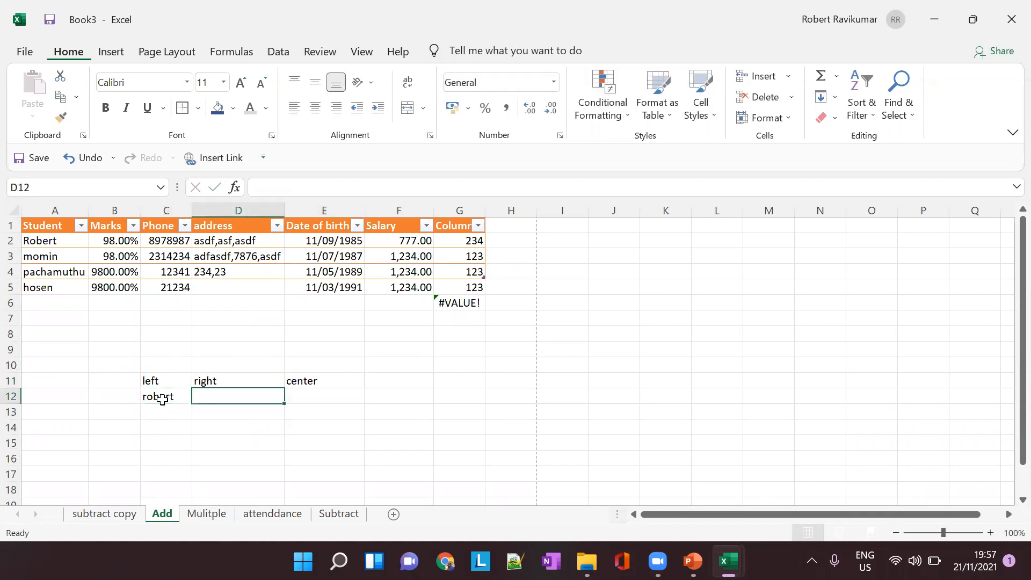
type("robert")
key("Tab")
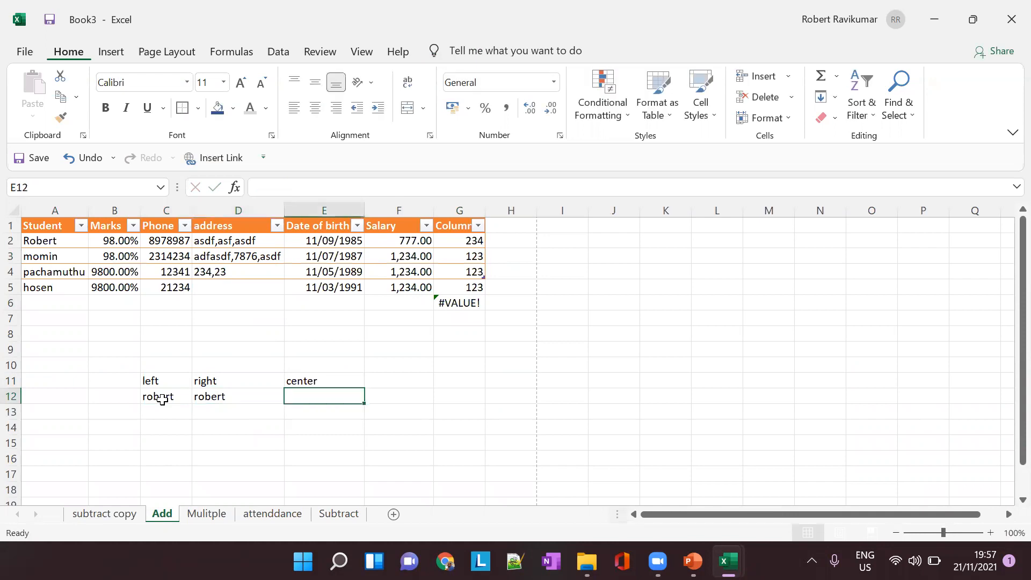
type("robert")
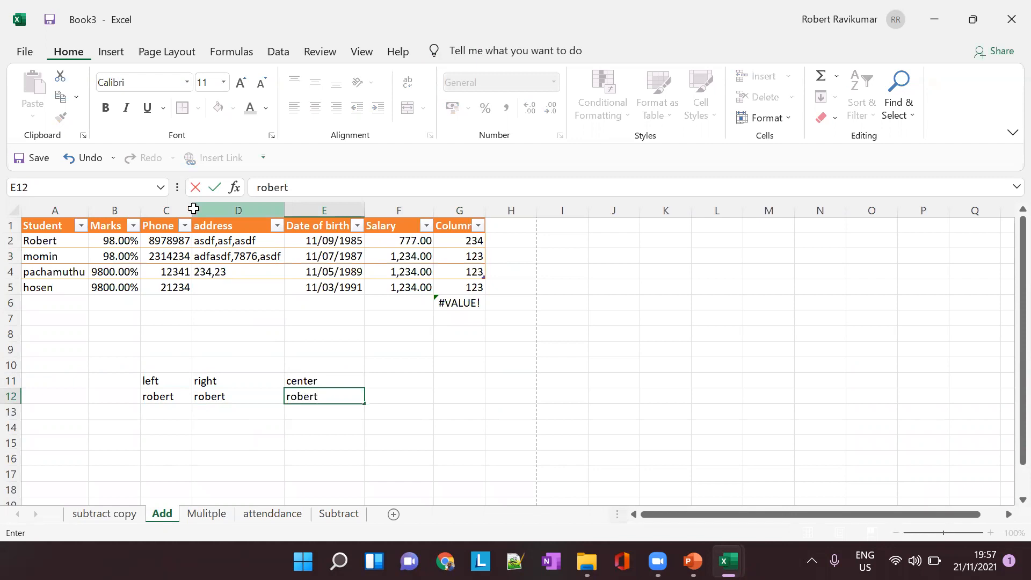
left_click(194, 209)
- Right-align the name in D12 under the right label and center the name in E12 under the center label
left_click(162, 409)
left_click(196, 398)
left_click(171, 397)
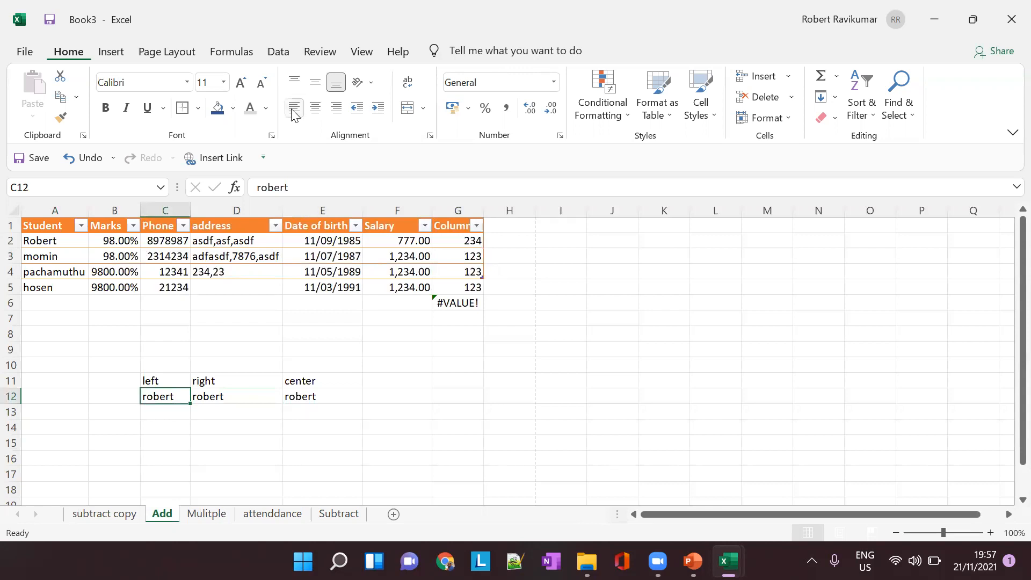
left_click(208, 398)
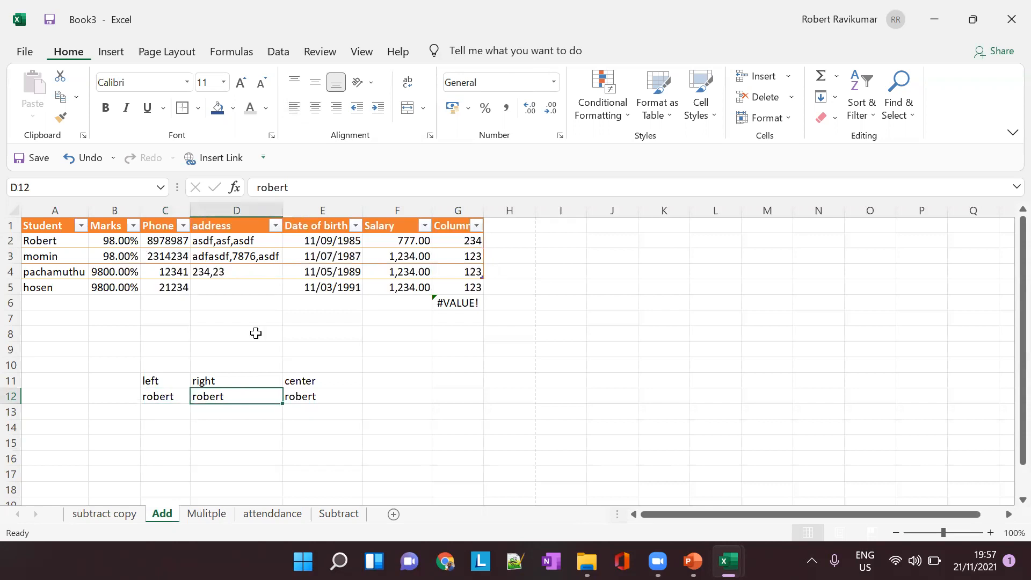
left_click(336, 108)
left_click(263, 427)
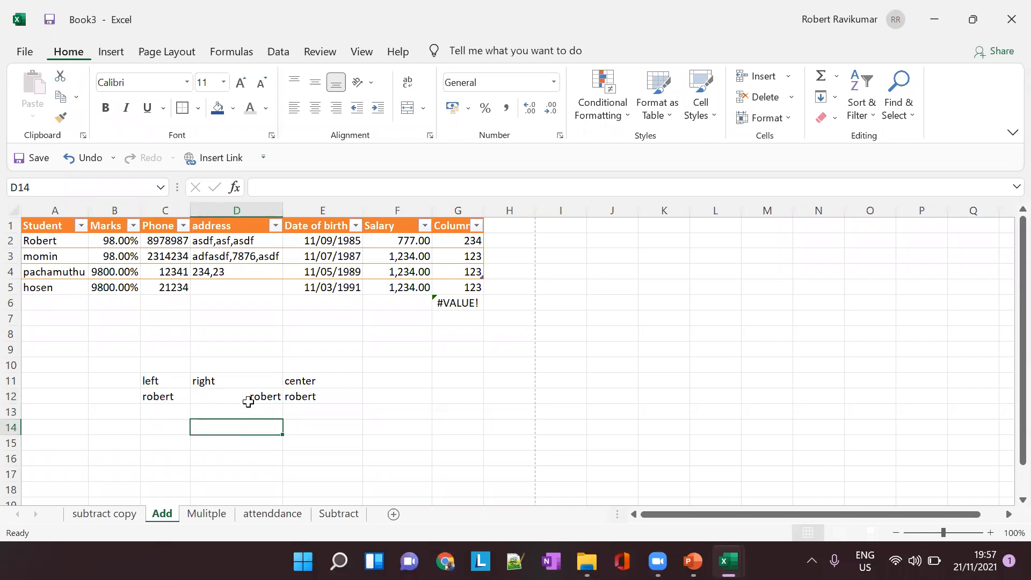
left_click(306, 397)
left_click(315, 108)
left_click(417, 401)
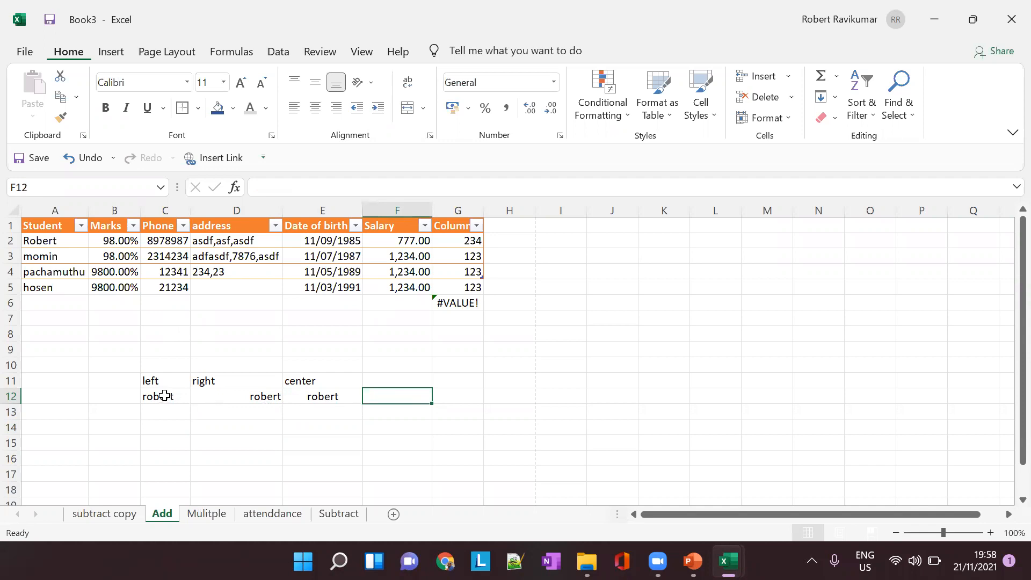
- Widen the Date of birth column to nearly three times its width and the address column to nearly double
left_click(230, 404)
left_click(310, 400)
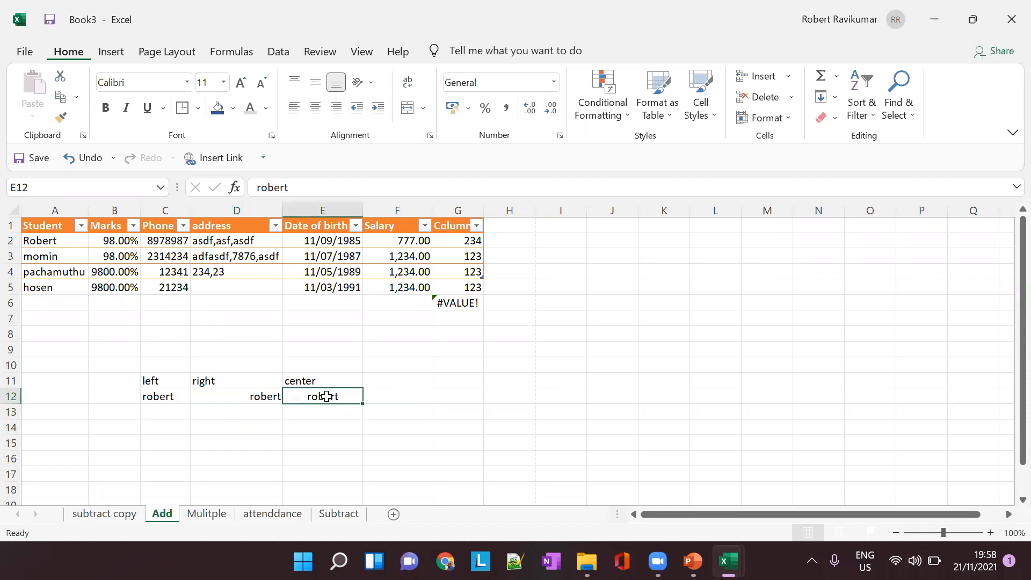
left_click_drag(366, 210, 504, 211)
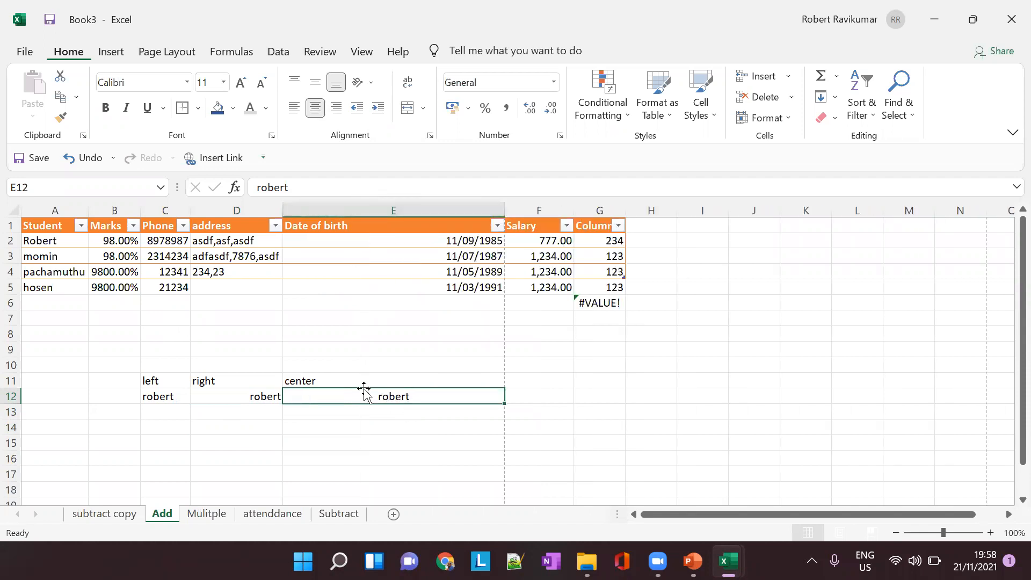
left_click_drag(283, 210, 350, 199)
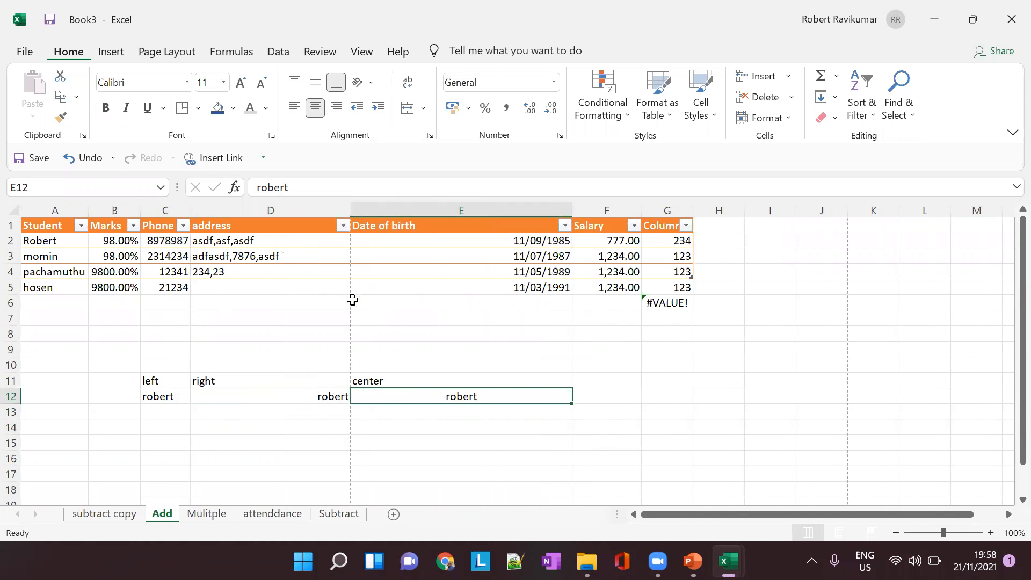
- Check the Text alignment slide in PowerPoint, return to Excel and make row 12 about four times taller
key("alt+Tab")
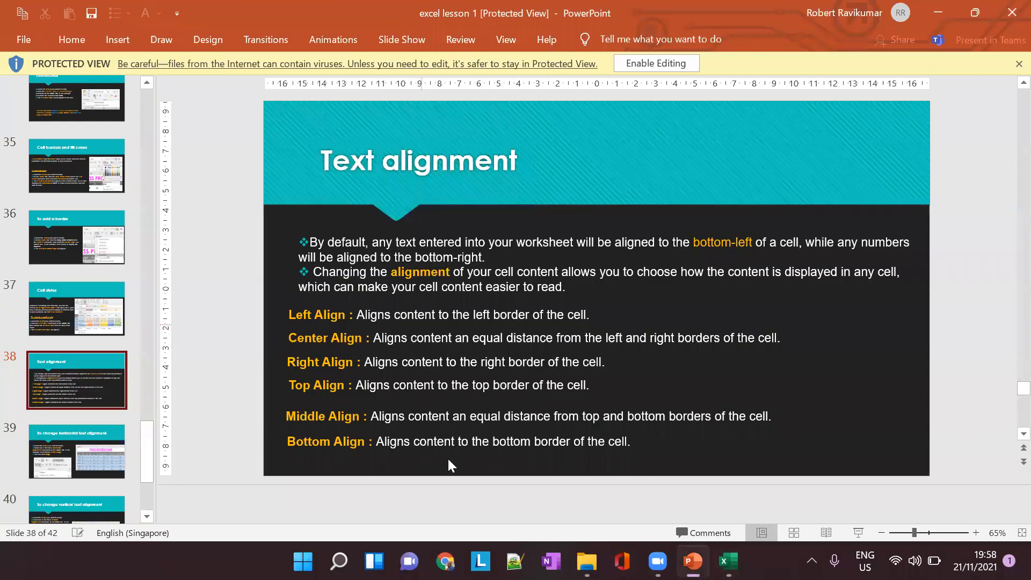
key("alt+Tab")
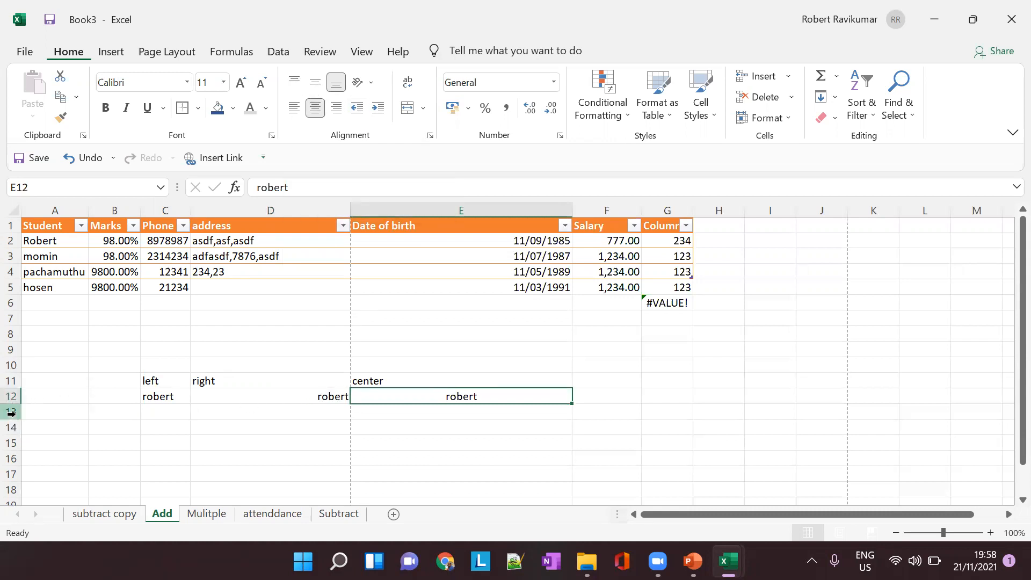
left_click(11, 397)
left_click_drag(12, 400, 11, 435)
left_click(26, 415)
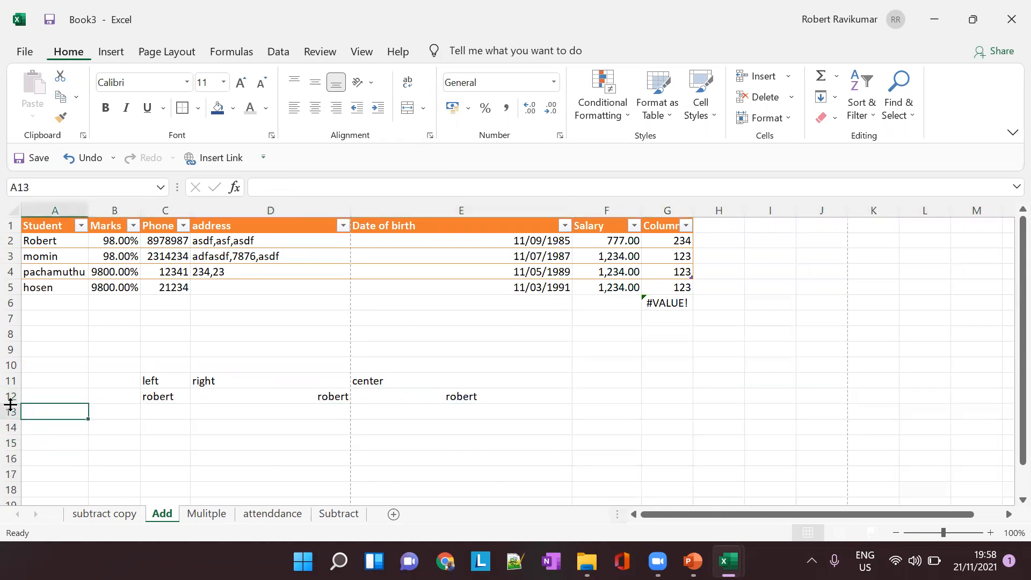
left_click(10, 398)
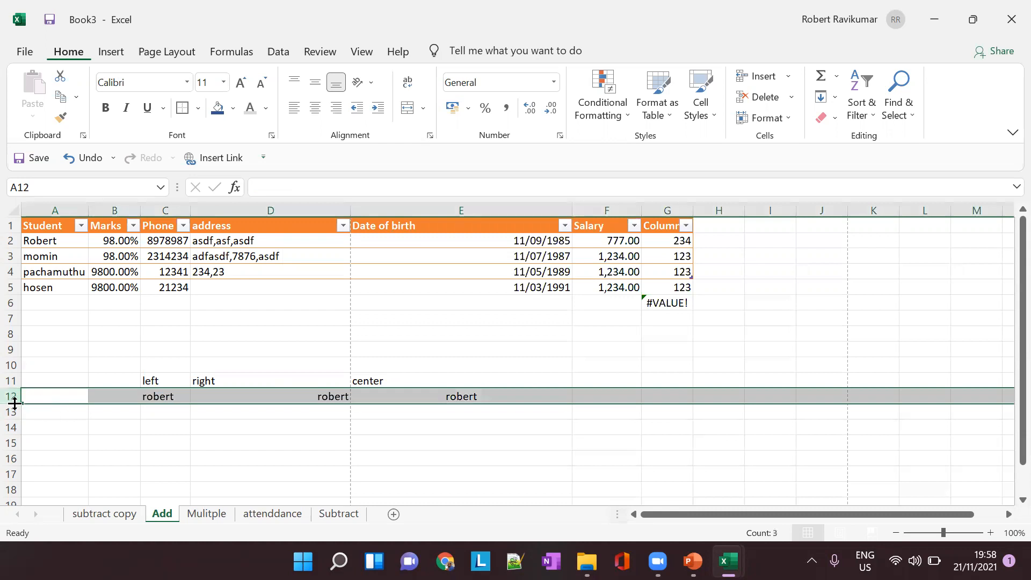
left_click_drag(13, 402, 11, 453)
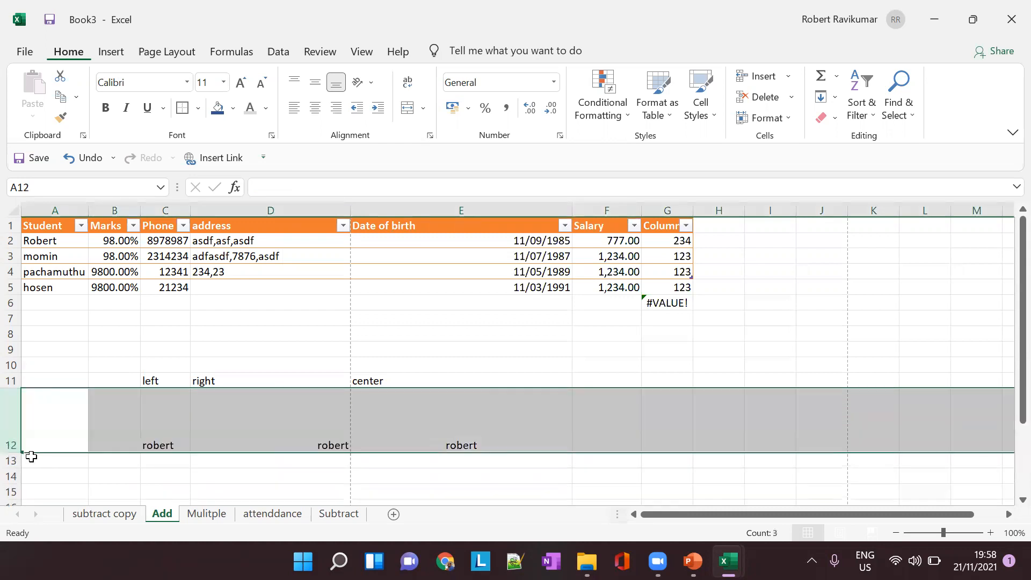
left_click(432, 430)
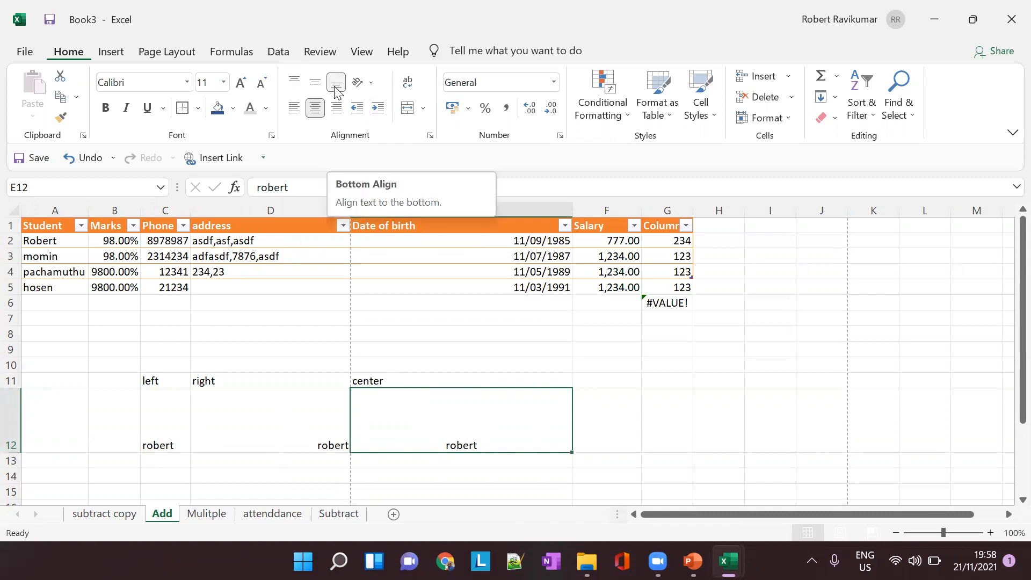
- Enter the vertical alignment labels Top, Middle and botton in cells F11, G11 and H11
left_click(608, 378)
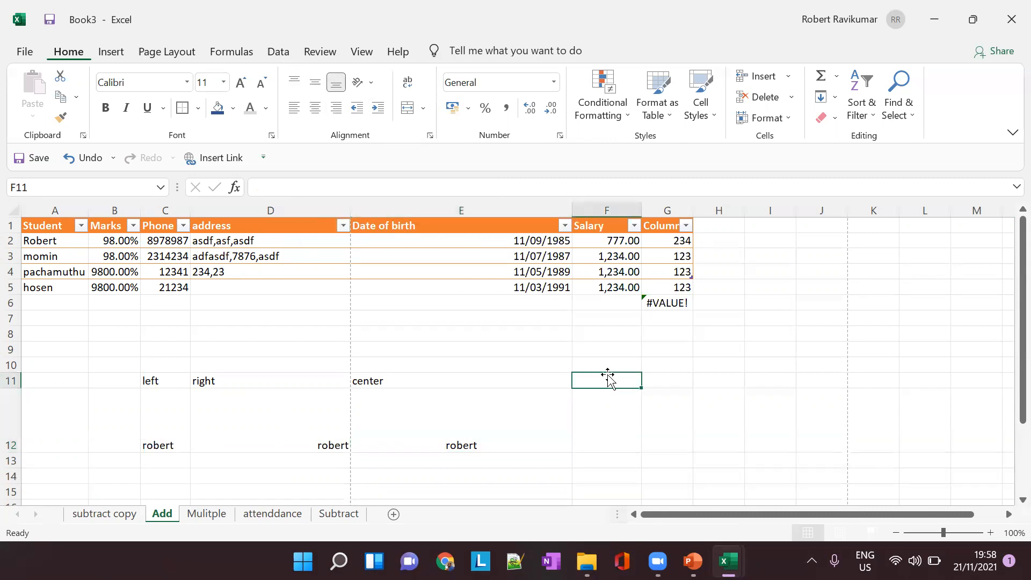
type("Top")
key("Tab")
type("M")
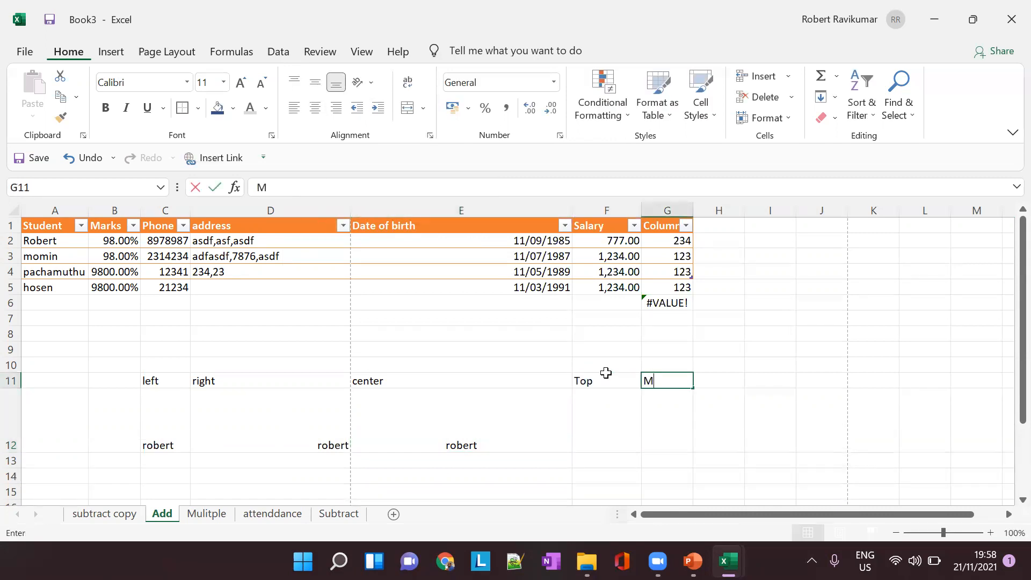
type("iddle")
key("Tab")
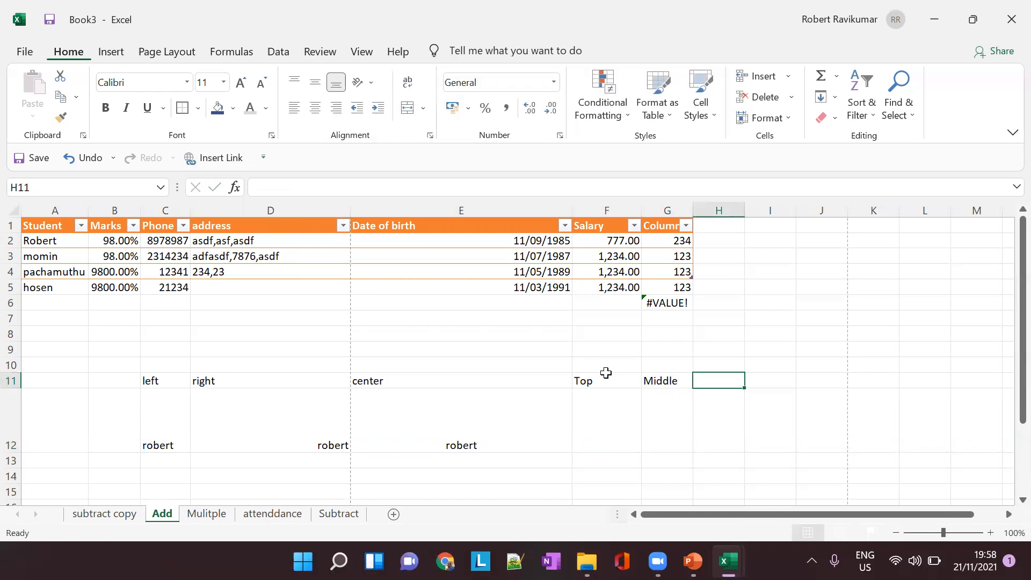
type("b otto")
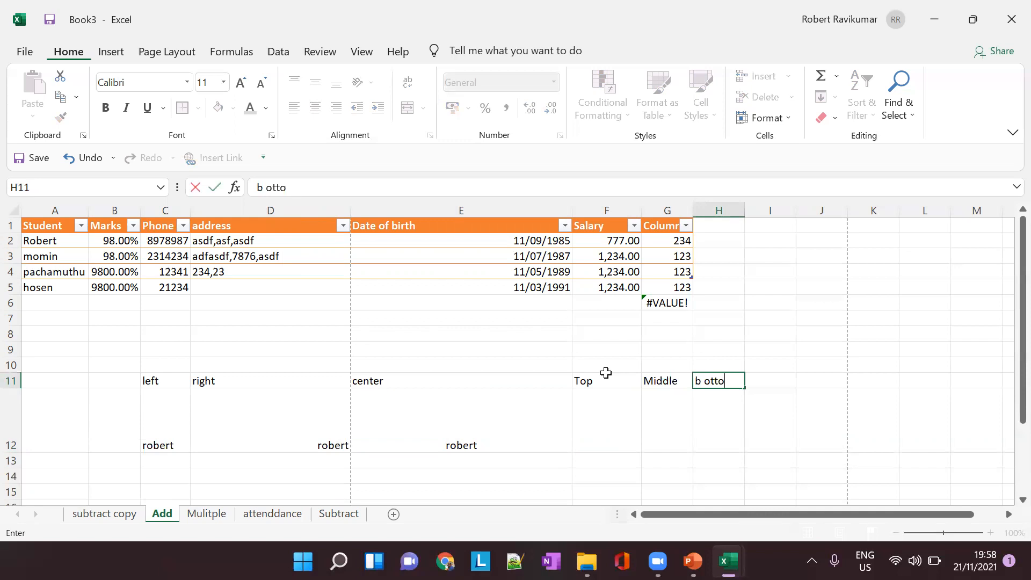
key("BackSpace")
key("BackSpace")
key("BackSpace")
type("otto")
- Enter the same sample first name in F12, G12 and H12 under the vertical alignment labels
left_click(630, 441)
type("rob")
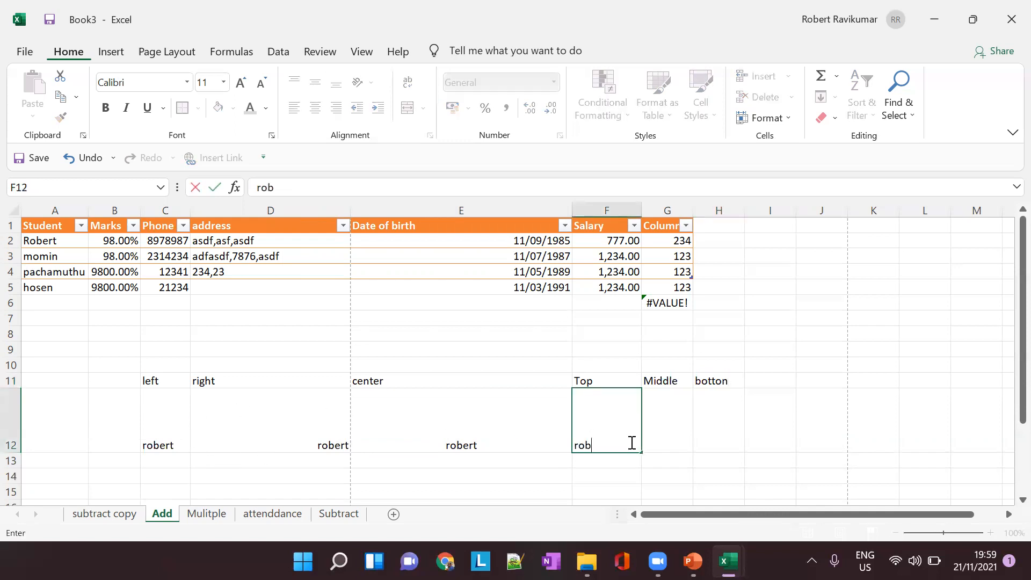
type("ert")
key("Tab")
type("robe")
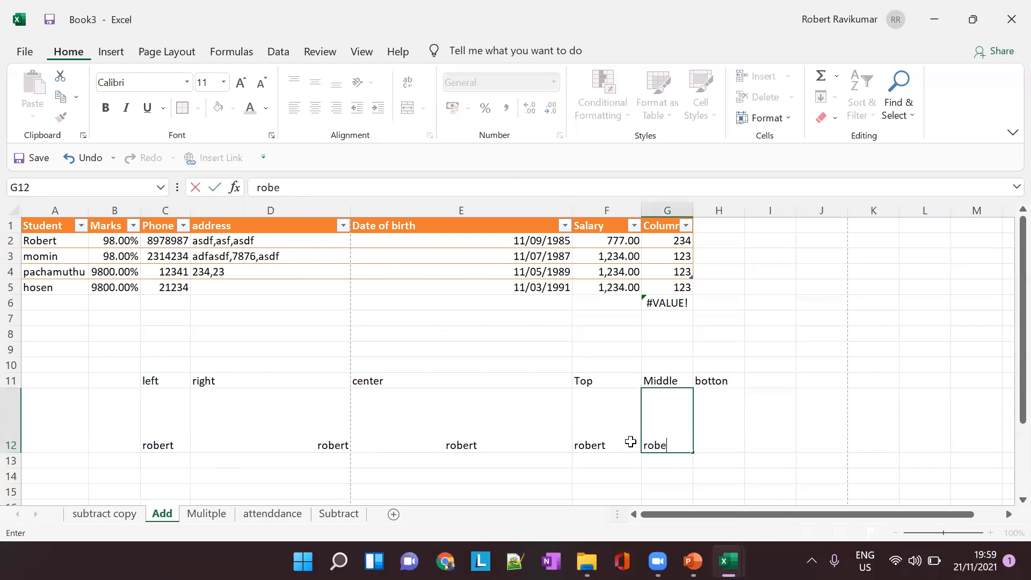
key("Tab")
type("robert")
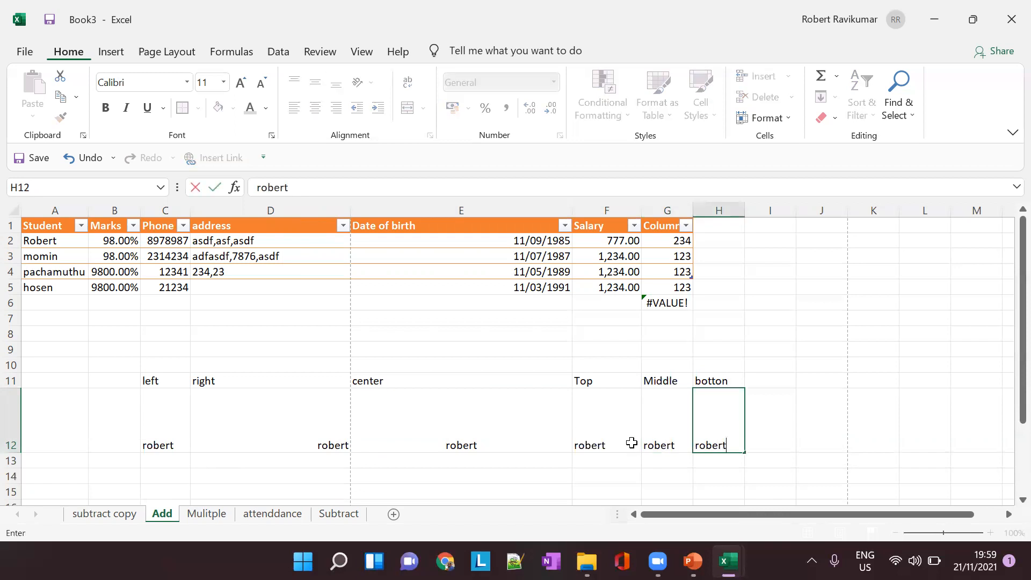
- Top-align the name in F12 and middle-align the name in G12, leaving H12 selected
left_click(610, 430)
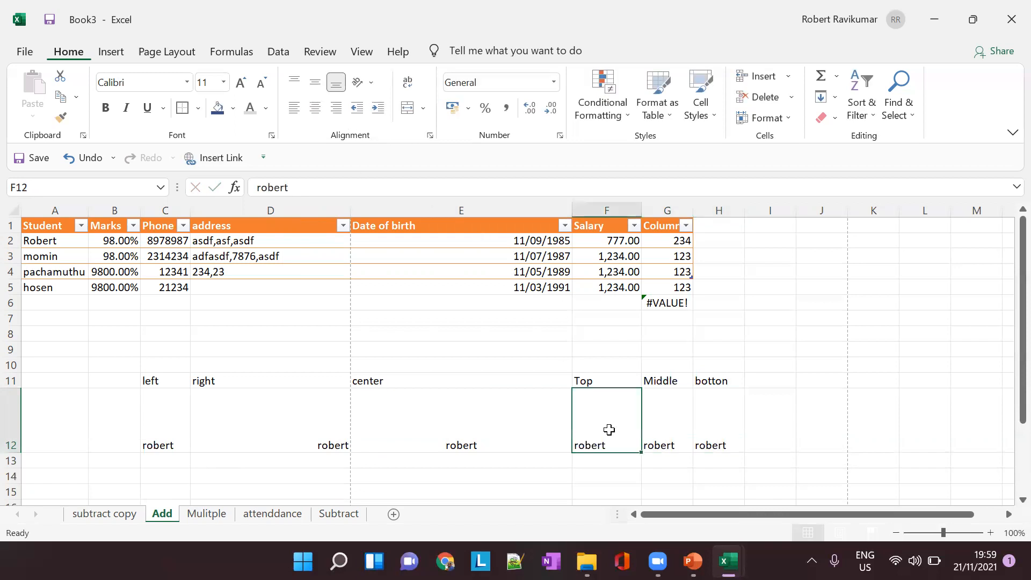
left_click(298, 85)
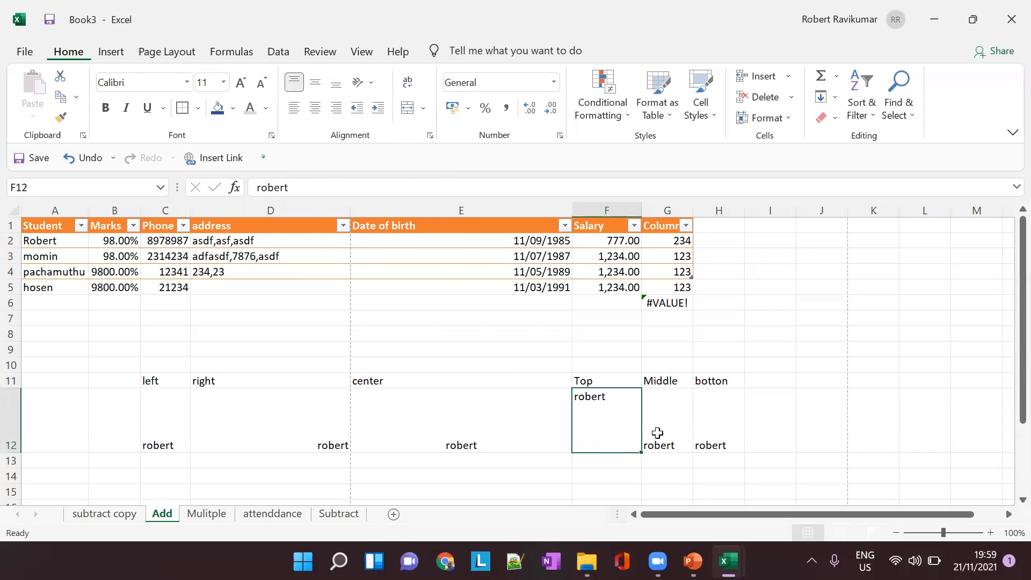
left_click(656, 411)
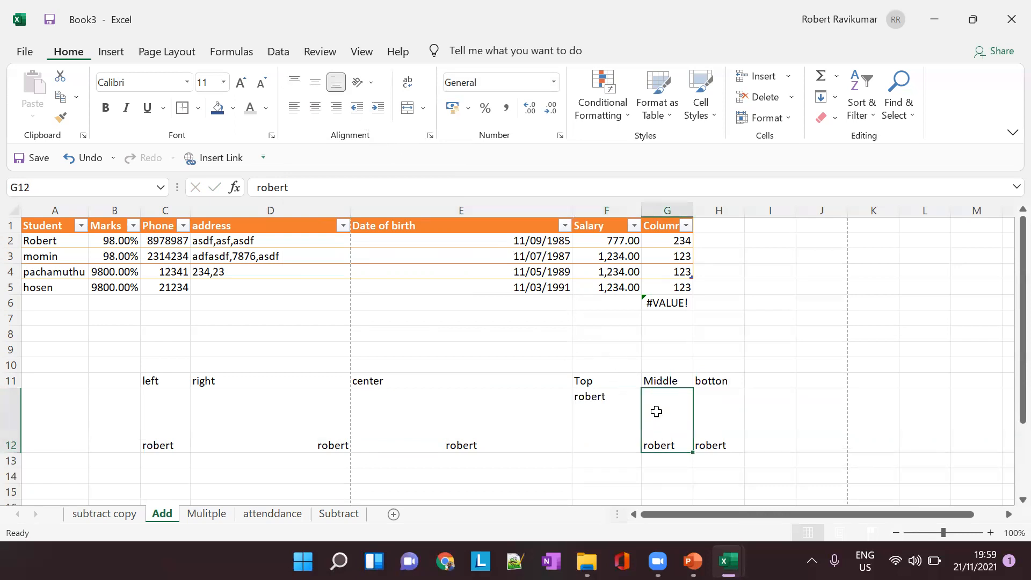
left_click(315, 82)
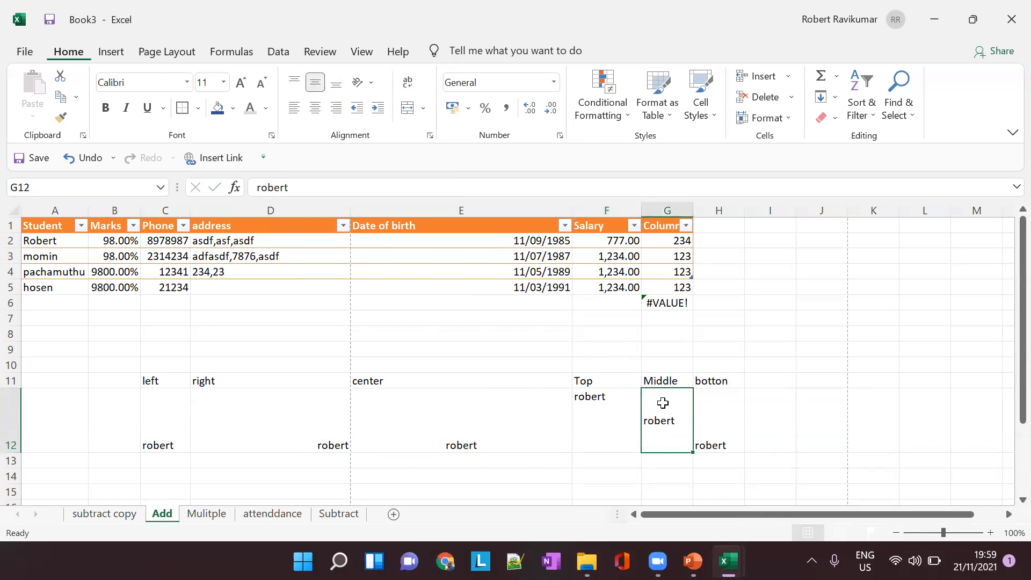
left_click(721, 446)
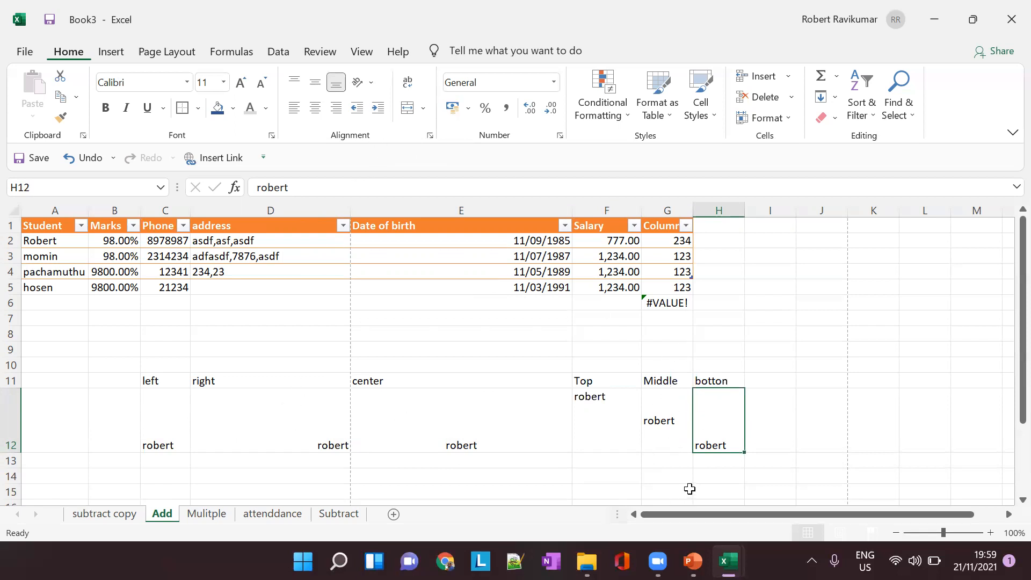
- Switch to the PowerPoint lesson and open slide 39, To change horizontal text alignment
key("alt+Tab")
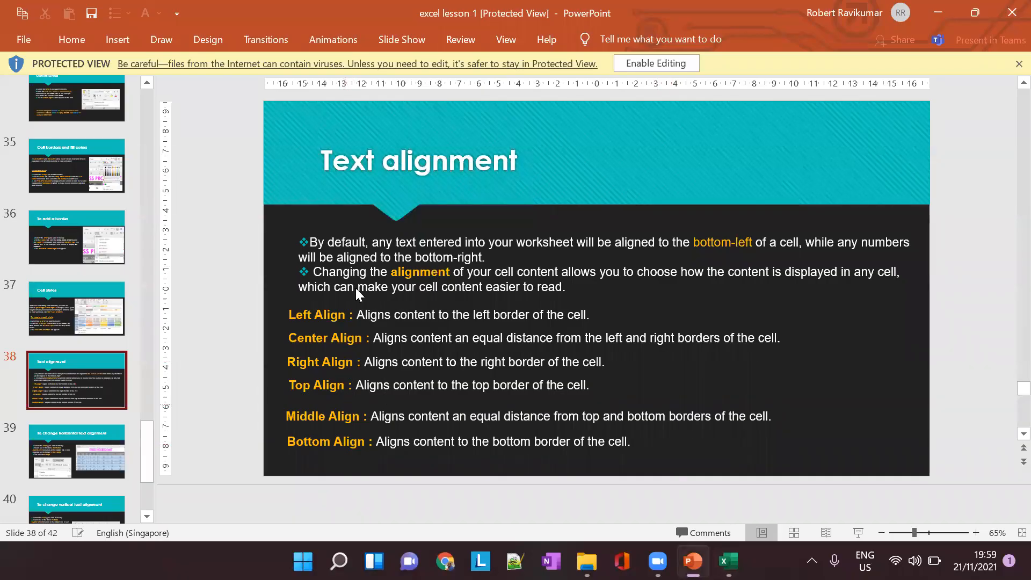
scroll(126, 400, "down", 2)
left_click(61, 427)
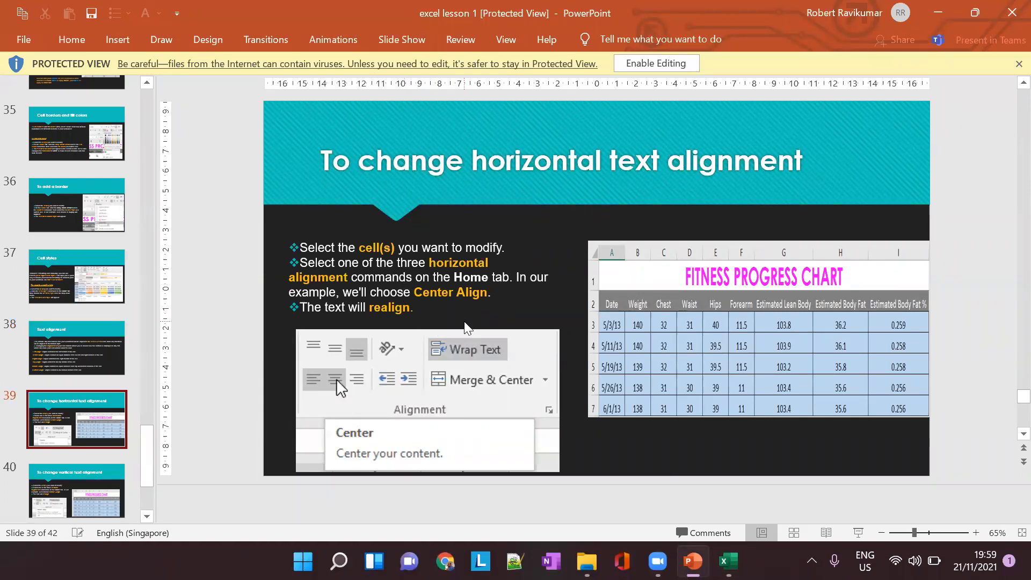
- Switch to Excel and try horizontal alignments on table cells A2:G5, finishing with them centered and middle-aligned
key("alt+Tab")
left_click(248, 285)
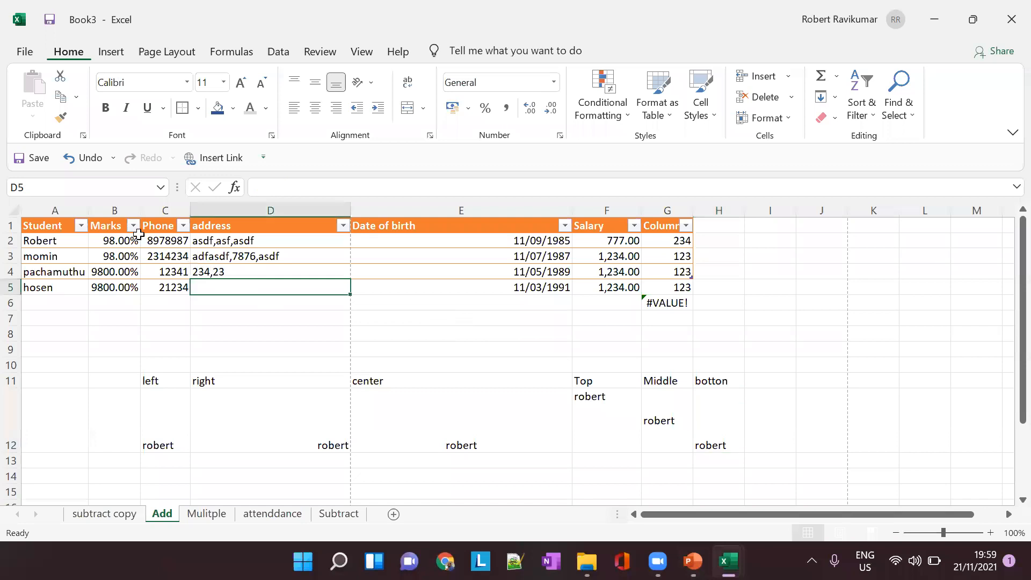
left_click_drag(57, 240, 666, 281)
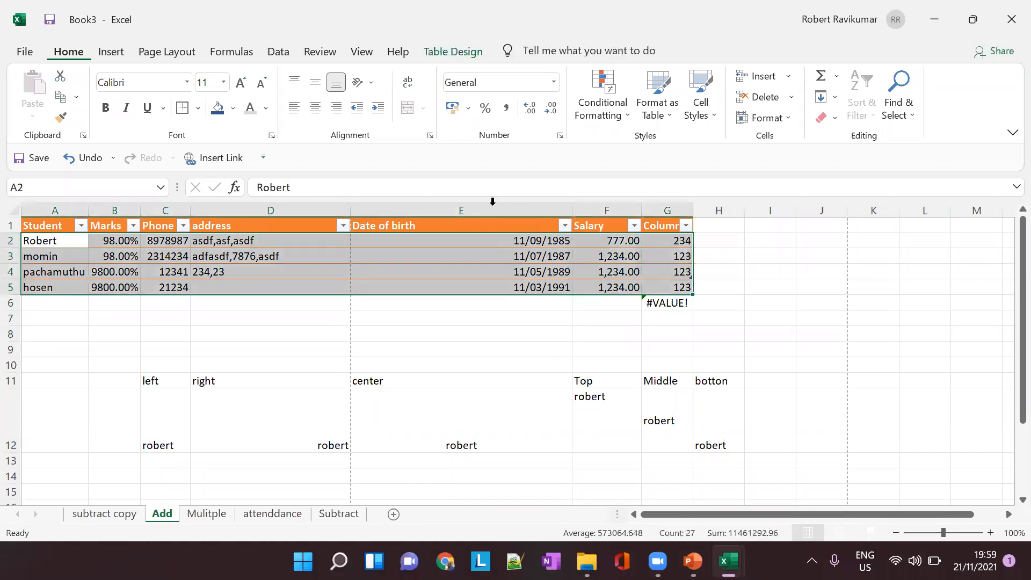
left_click(315, 109)
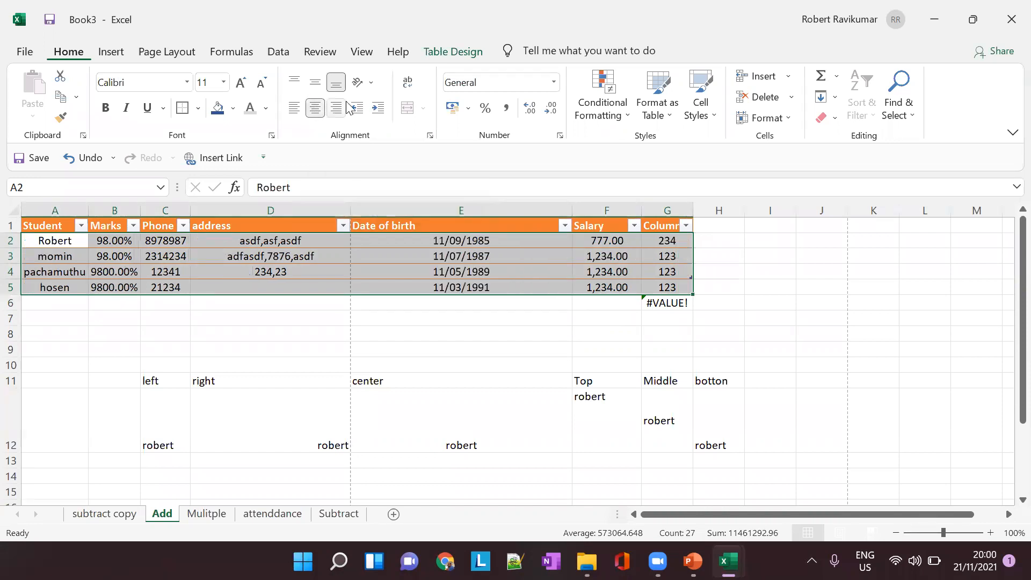
left_click(336, 108)
left_click(290, 109)
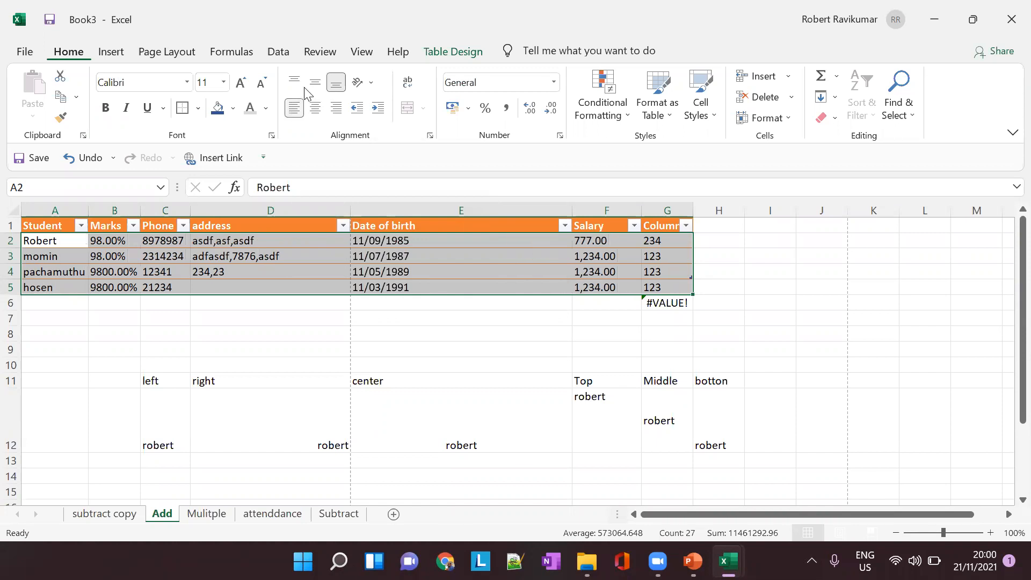
left_click(315, 82)
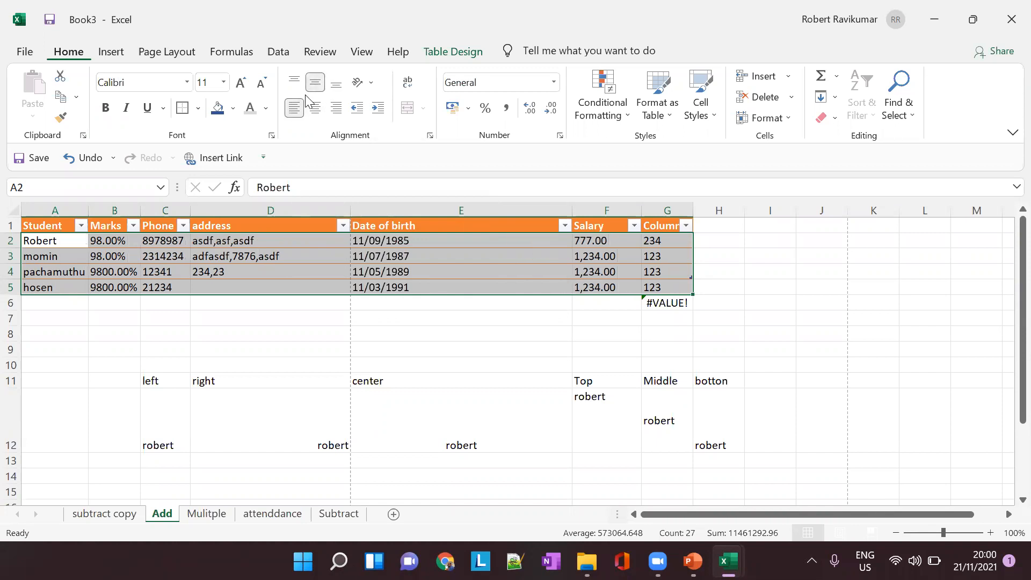
left_click(315, 110)
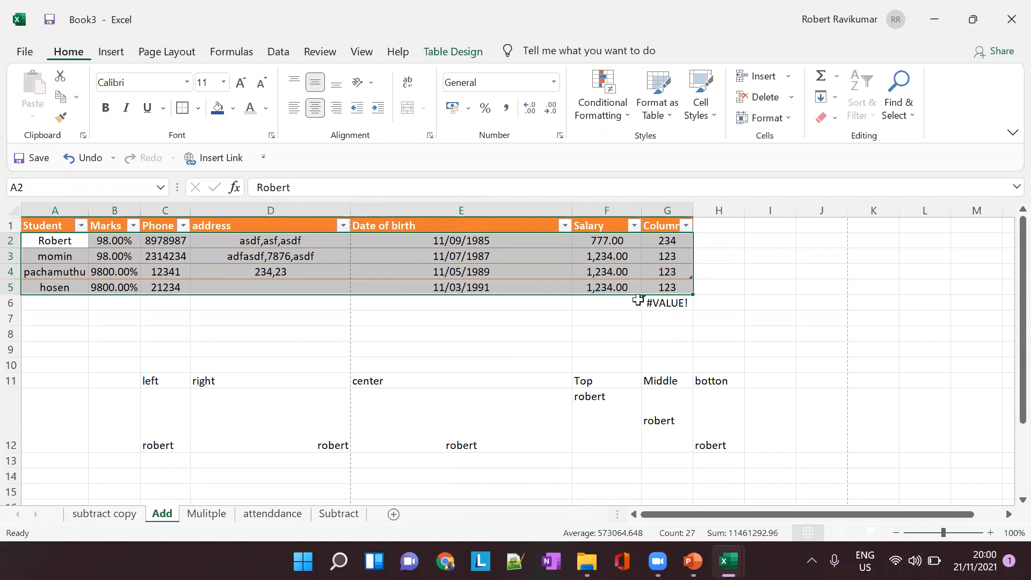
- Switch to the PowerPoint lesson and open slide 40, To change vertical text alignment
key("alt+Tab")
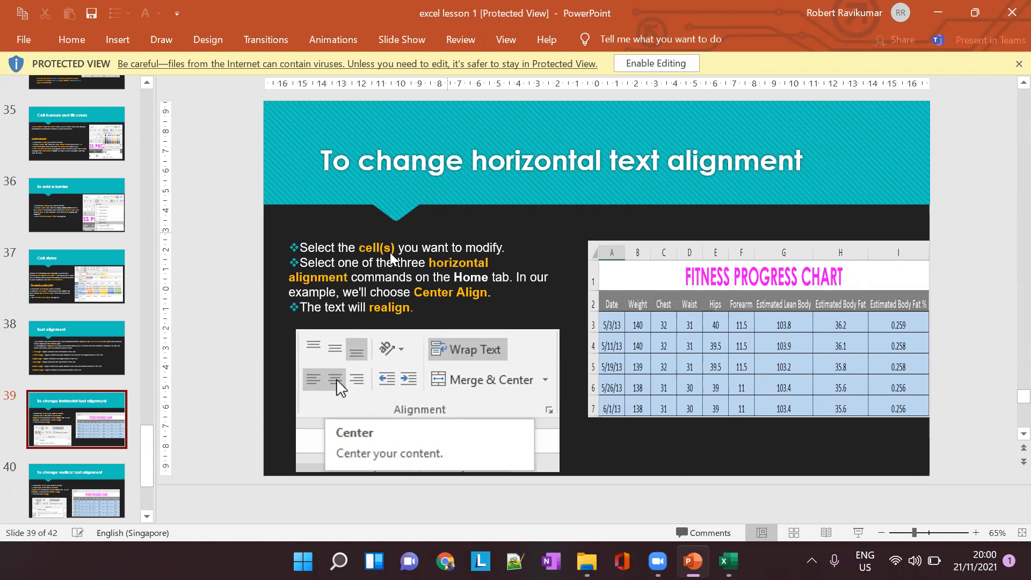
scroll(75, 455, "down", 1)
left_click(75, 455)
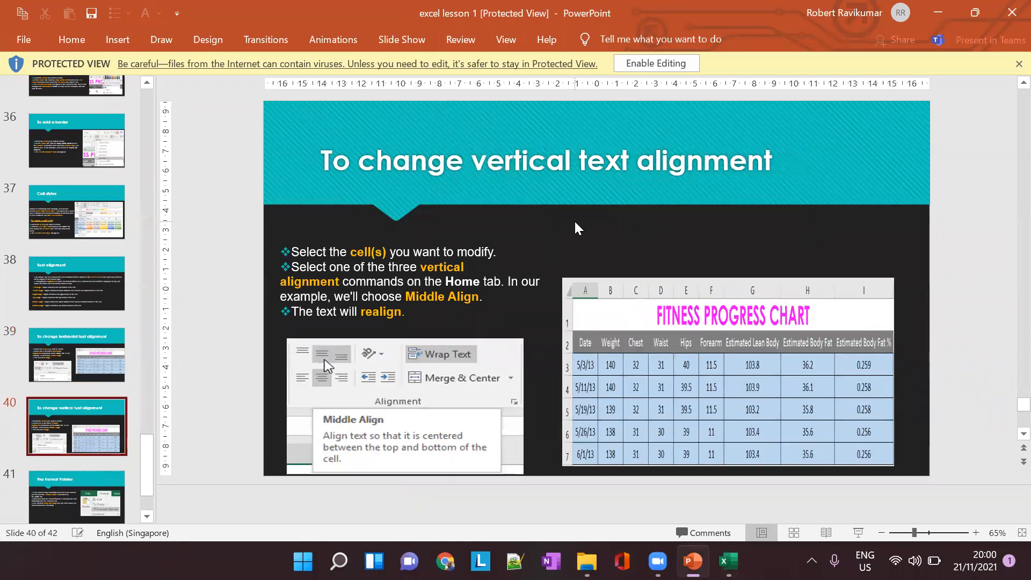
- Switch to Excel and increase the heights of table rows 2 to 5 to make room for vertical alignment
key("alt+Tab")
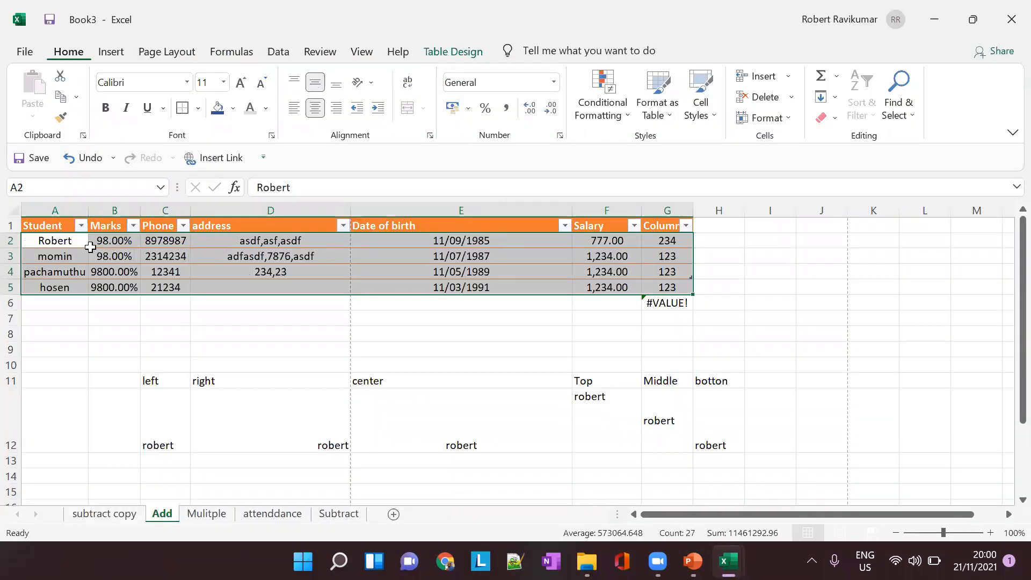
right_click(39, 241)
left_click(6, 240)
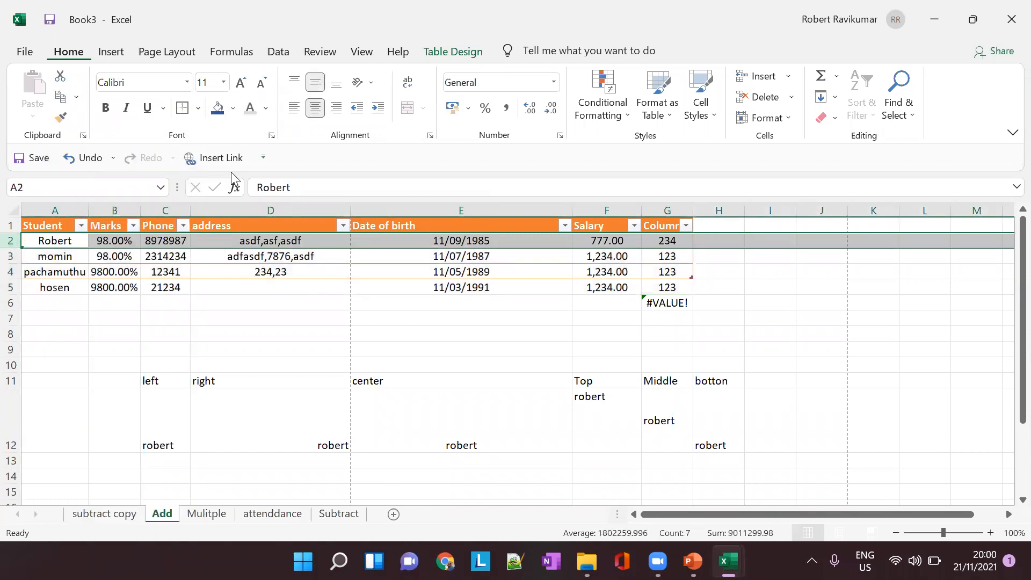
left_click_drag(15, 247, 14, 417)
left_click(195, 263)
- Apply Top, Middle and Bottom Align in turn to cells A2:G5, finishing with Middle Align
left_click_drag(57, 245, 662, 398)
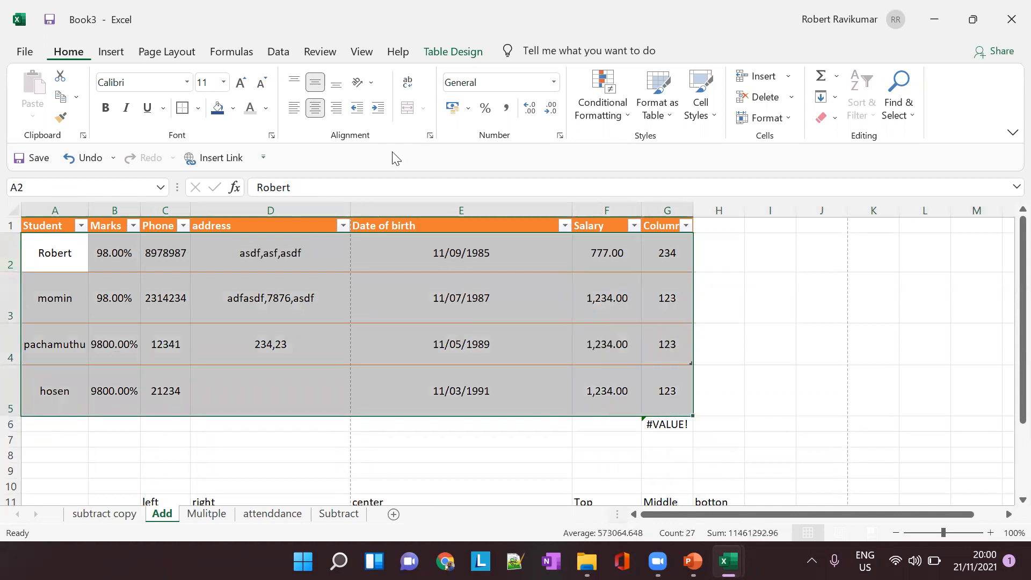
left_click(294, 83)
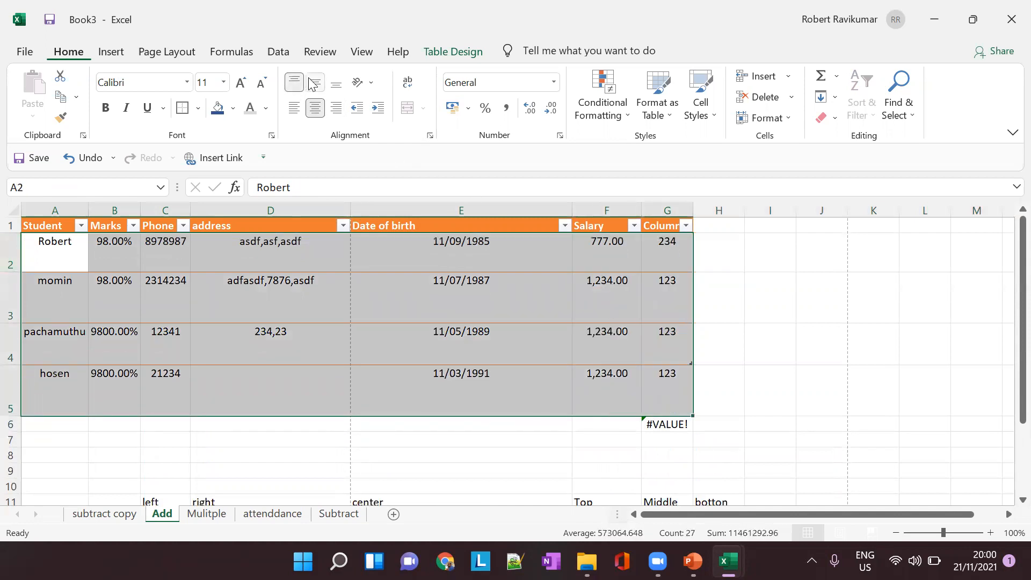
left_click(315, 84)
left_click(339, 88)
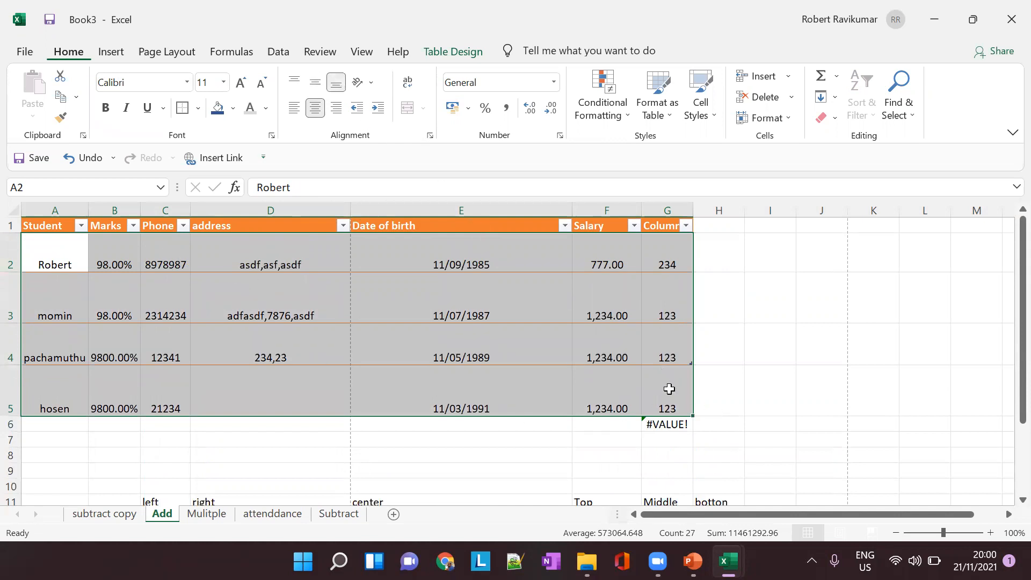
left_click(315, 83)
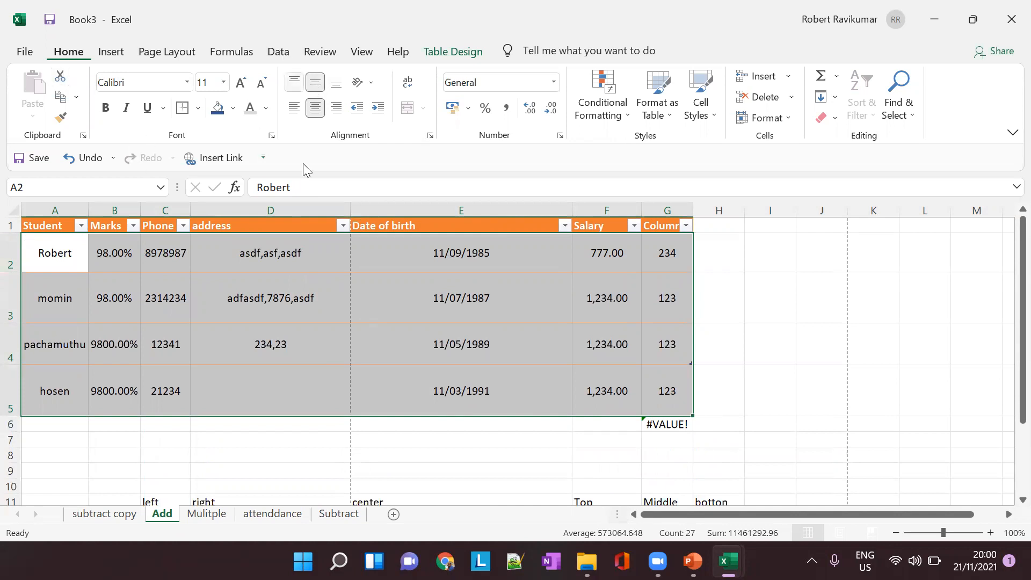
left_click(617, 323)
- Switch to the PowerPoint lesson, preview slide 42, and return to slide 41, The Format Painter
key("alt+Tab")
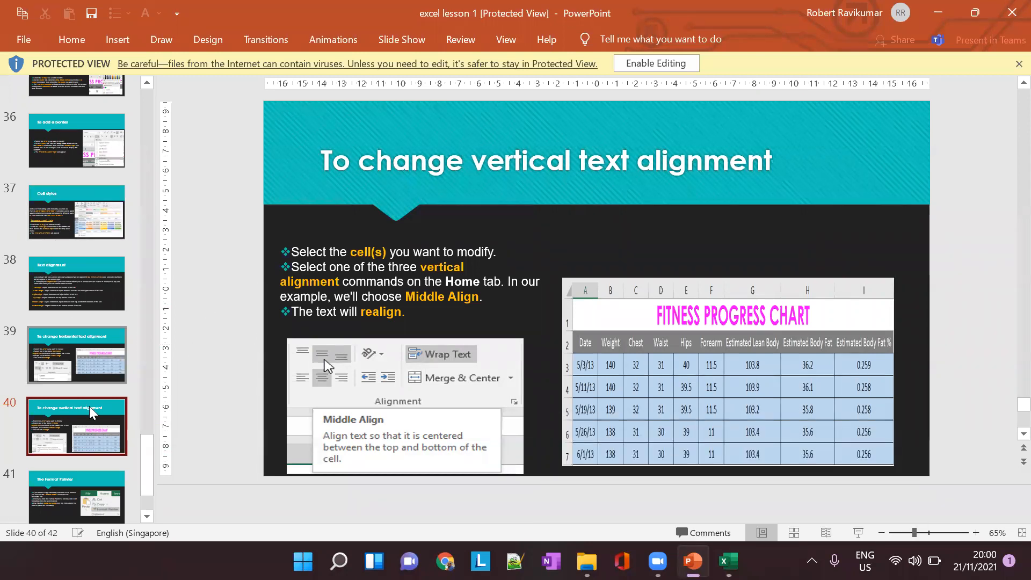
scroll(91, 424, "down", 1)
left_click(90, 437)
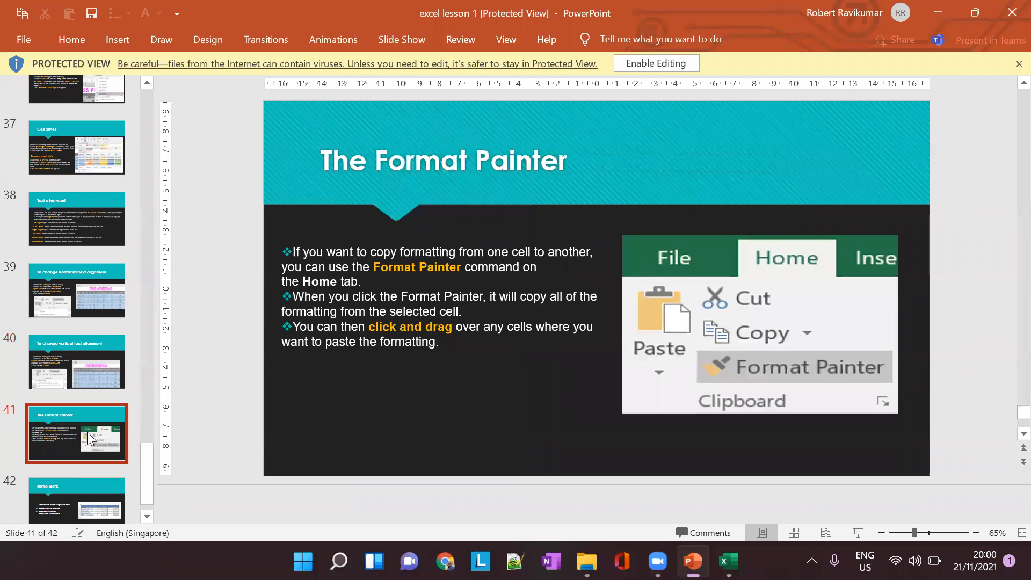
scroll(85, 425, "down", 1)
left_click(69, 485)
left_click(83, 391)
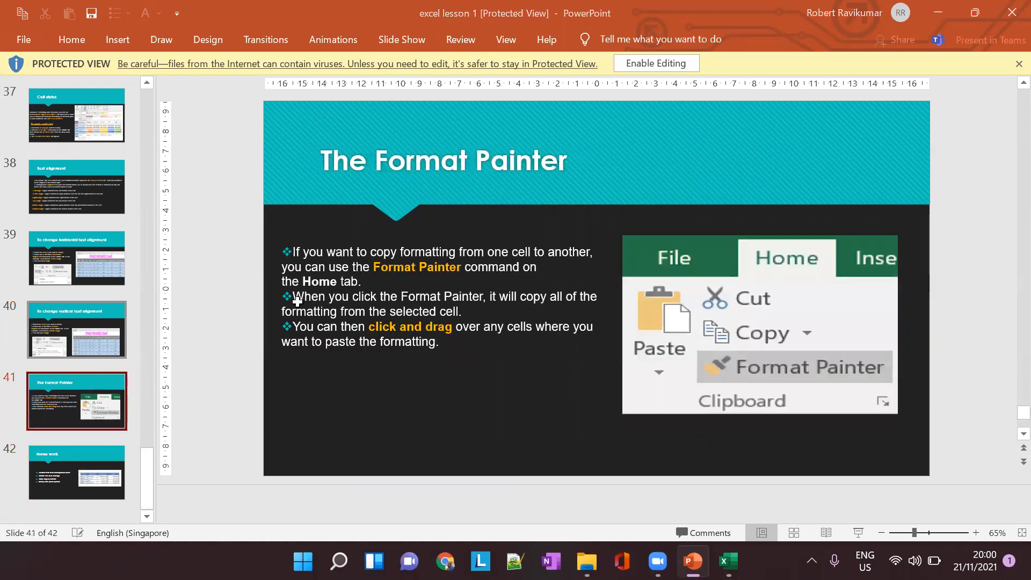
- Switch to Excel and look through the Mulitple, attenddance and Subtract sheets, then the alignment samples on the Add sheet
key("alt+Tab")
left_click(316, 297)
left_click(126, 514)
left_click(240, 519)
left_click(228, 518)
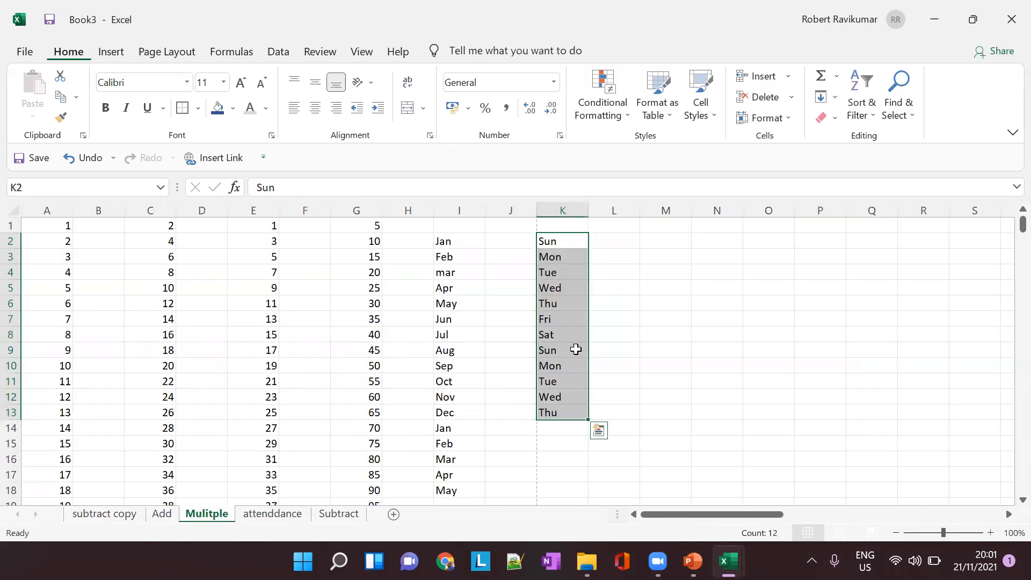
left_click(248, 516)
left_click(168, 513)
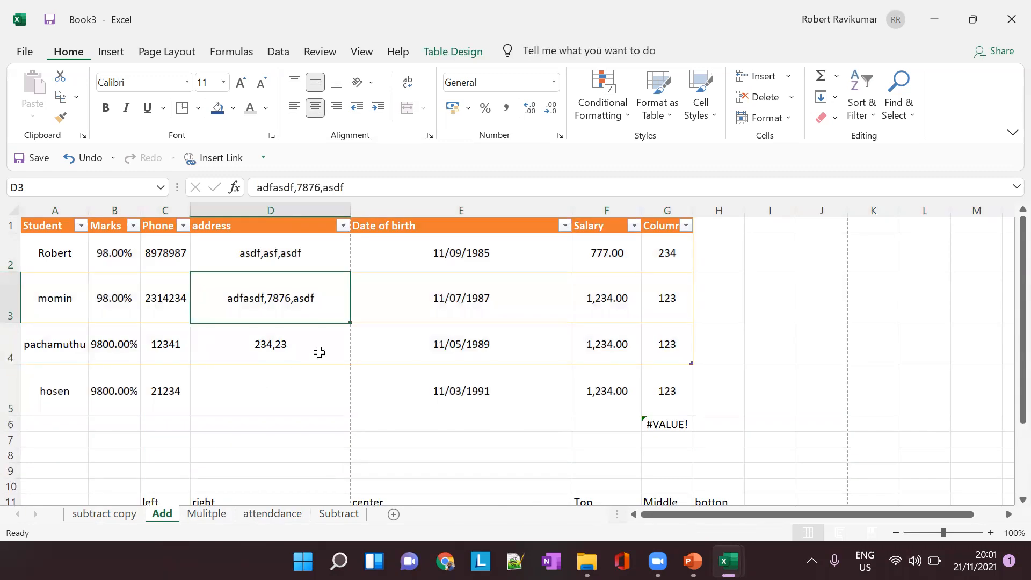
left_click(210, 516)
left_click(275, 521)
left_click(338, 514)
left_click(161, 515)
scroll(397, 330, "down", 6)
scroll(397, 330, "up", 5)
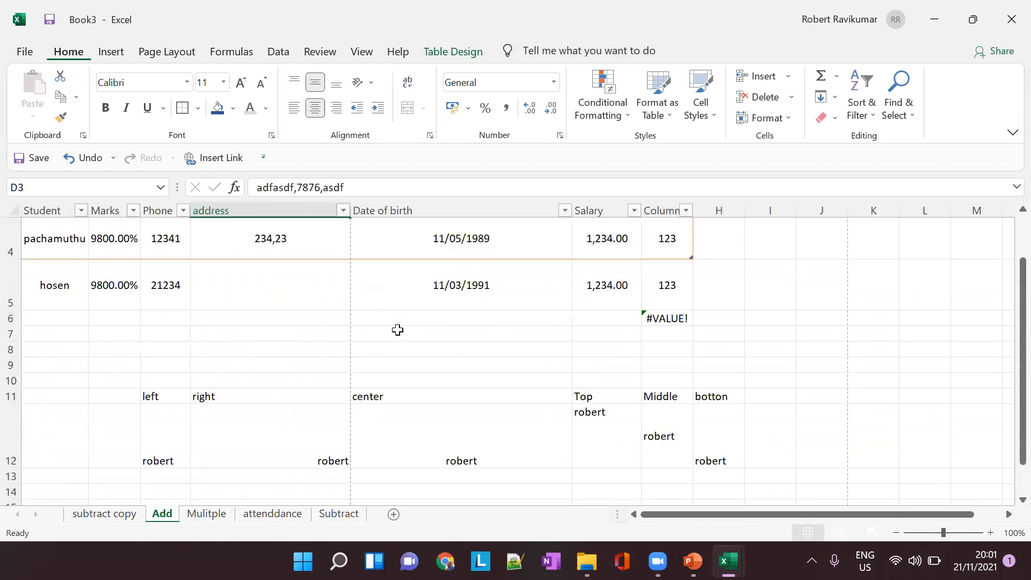
scroll(190, 411, "down", 1)
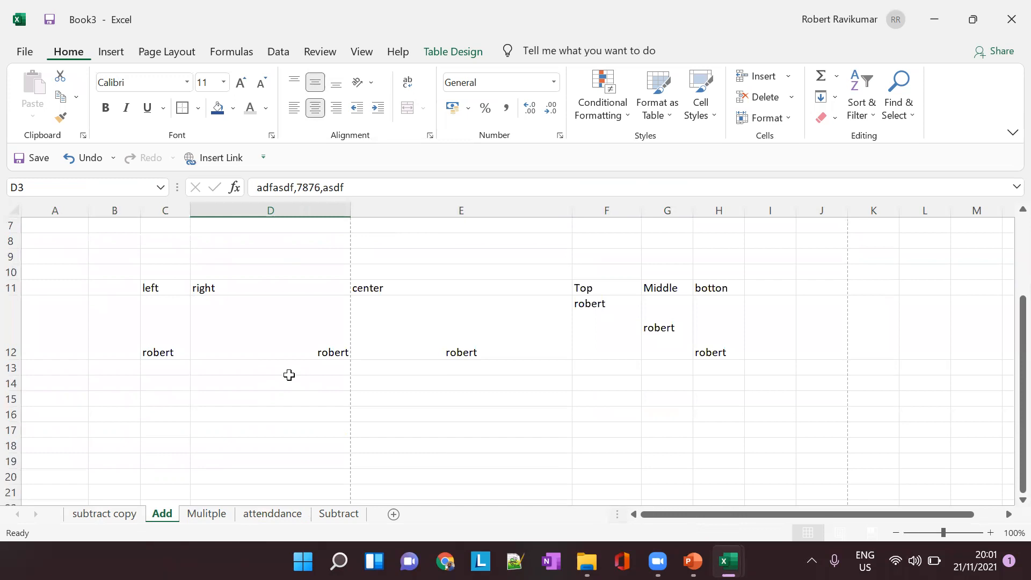
- Fill the right-aligned name cell D12 with light orange and set its font color to dark green
left_click(299, 340)
left_click(436, 332)
left_click(308, 344)
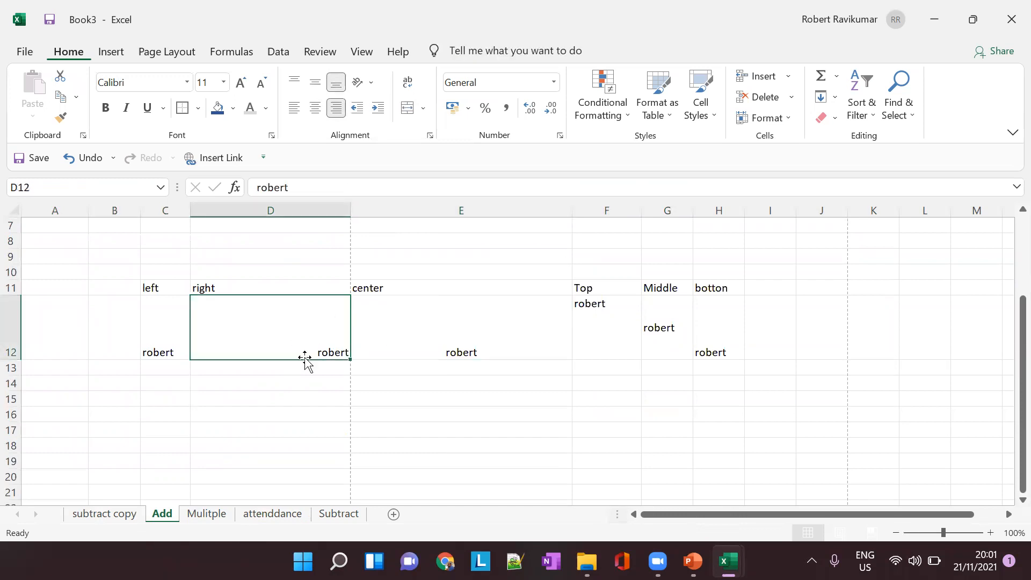
left_click(416, 450)
left_click(305, 346)
right_click(302, 351)
left_click(276, 336)
left_click(233, 108)
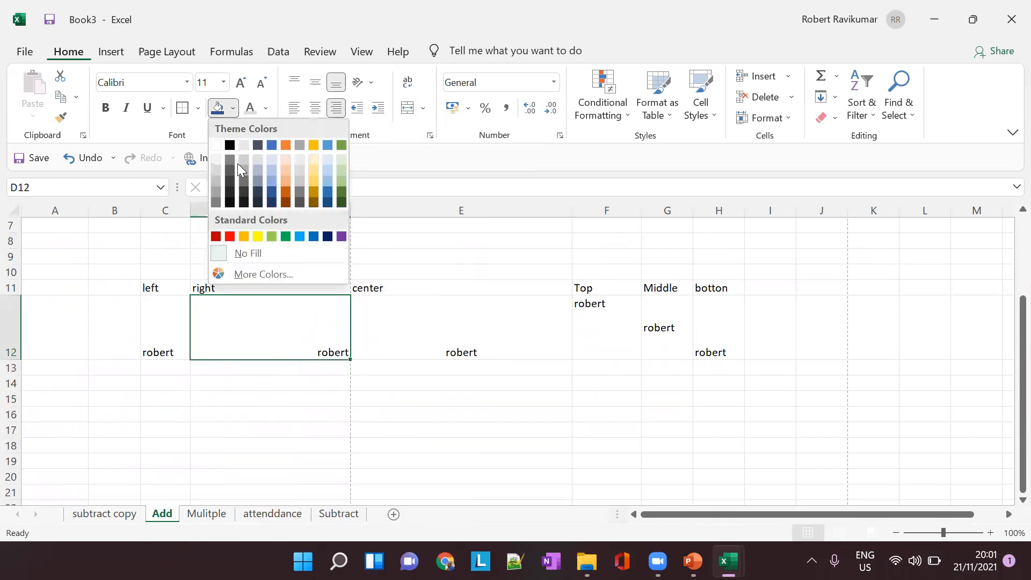
left_click(287, 184)
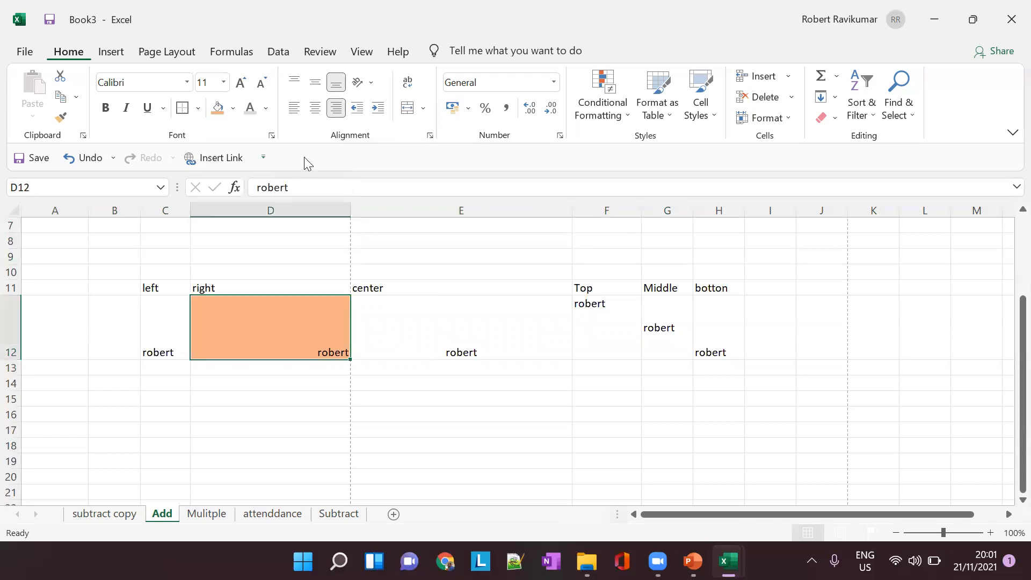
left_click(267, 109)
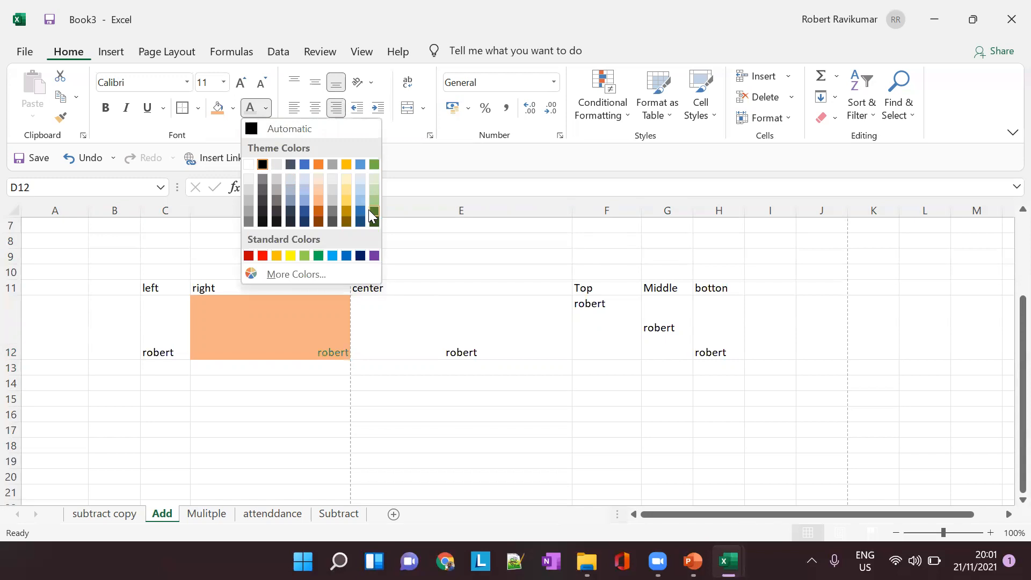
left_click(370, 211)
- Enter a sample name in cell E16 and reselect that cell
left_click(419, 416)
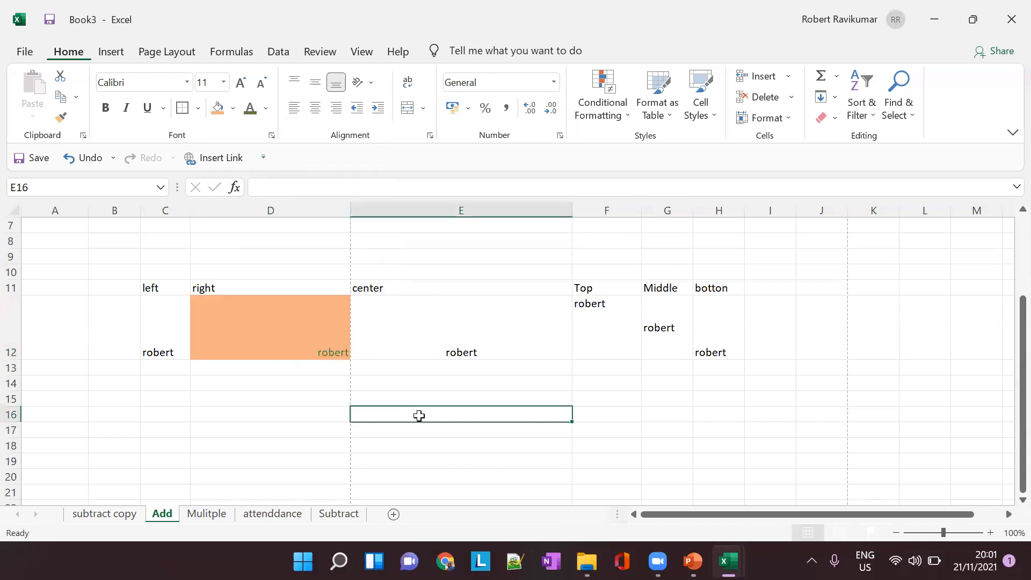
type("ra")
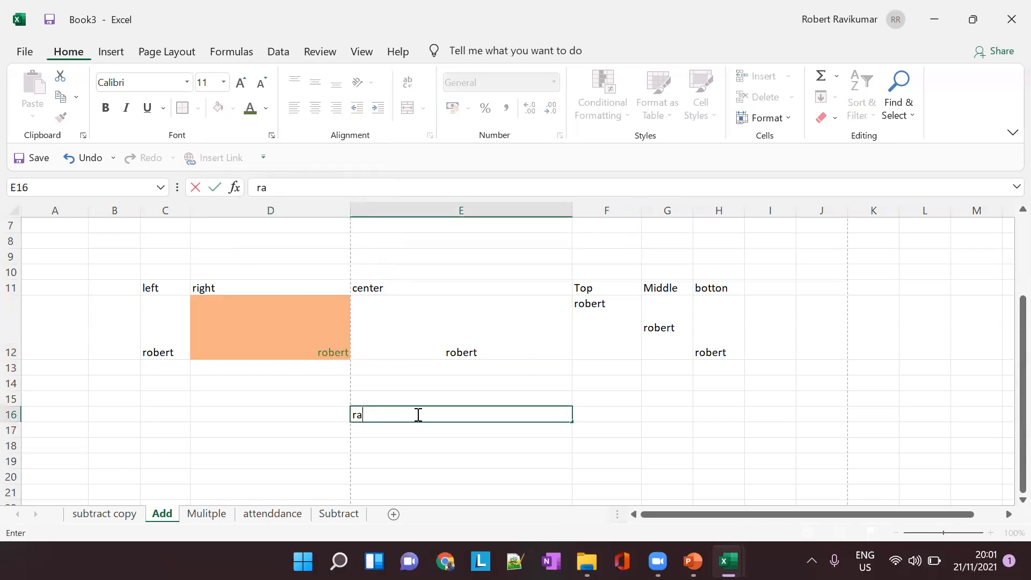
type("ciikumar")
left_click(525, 478)
left_click(401, 414)
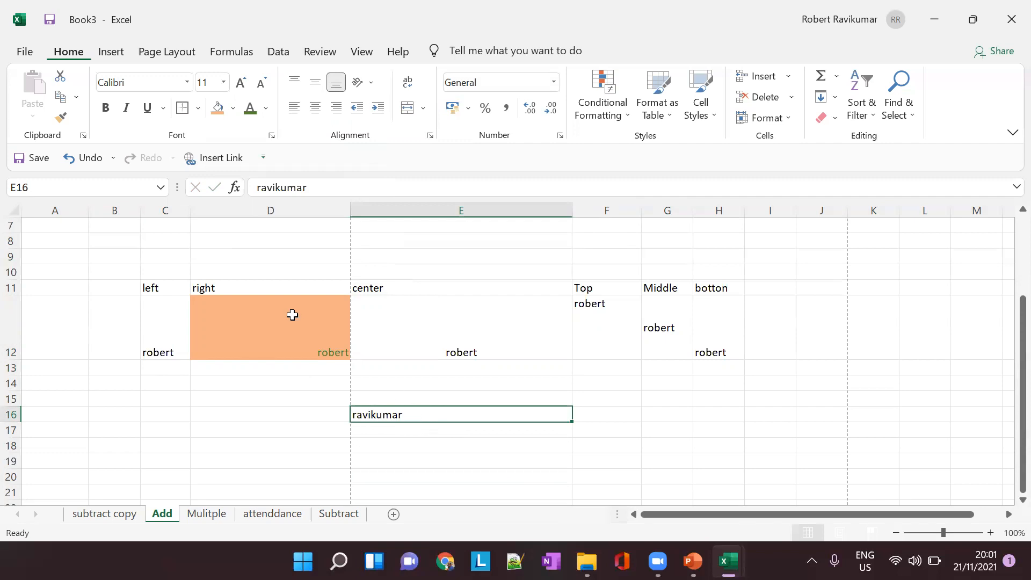
- Copy the formatting of cell D12 onto the name in E16 with the Format Painter
left_click(299, 321)
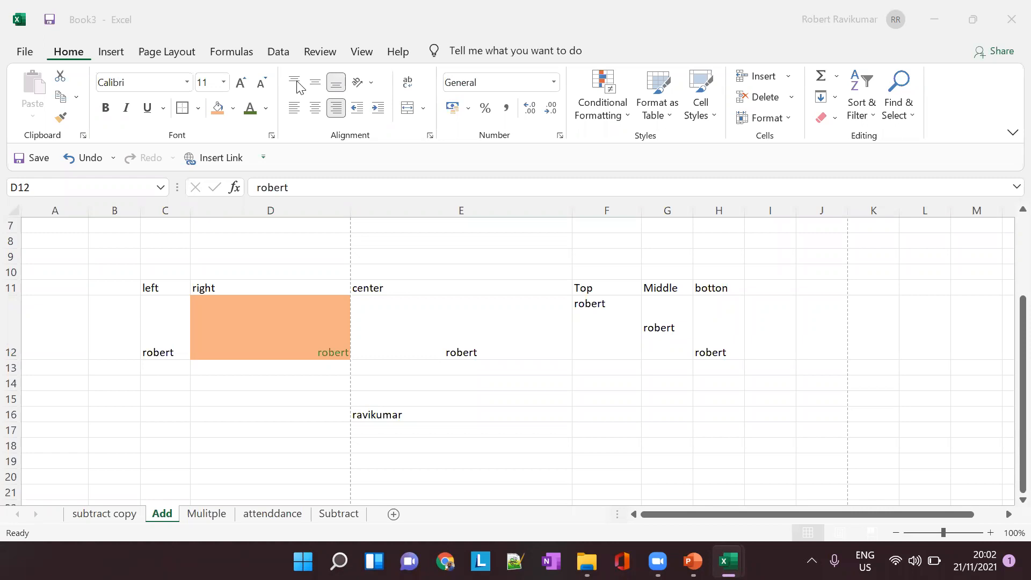
left_click(306, 302)
left_click(279, 329)
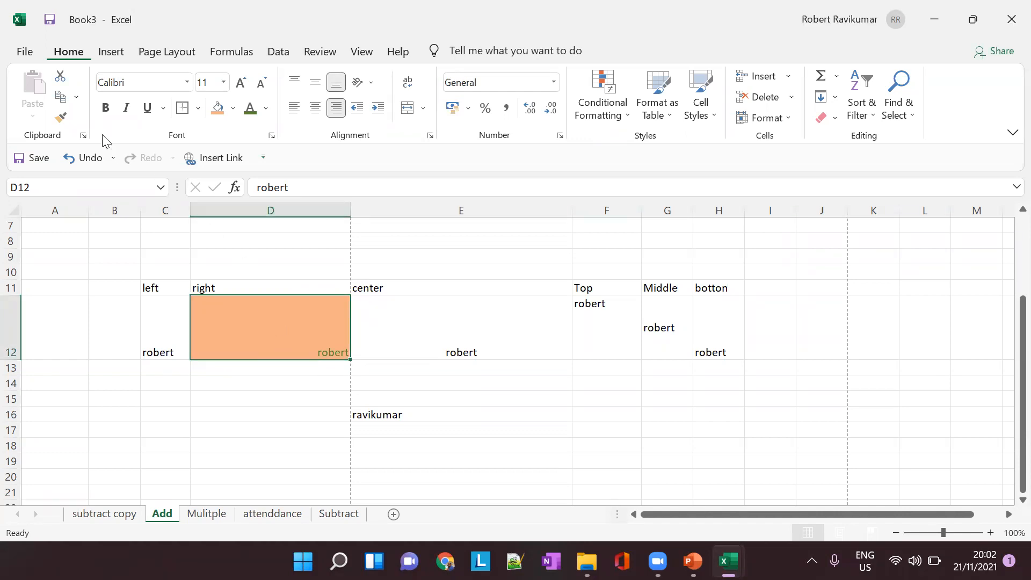
left_click(61, 116)
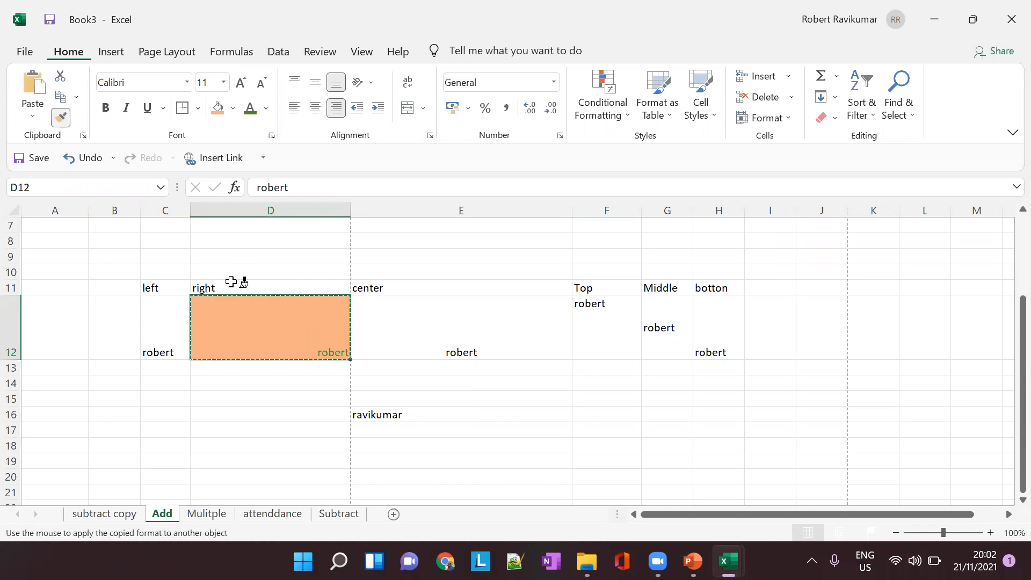
left_click(397, 415)
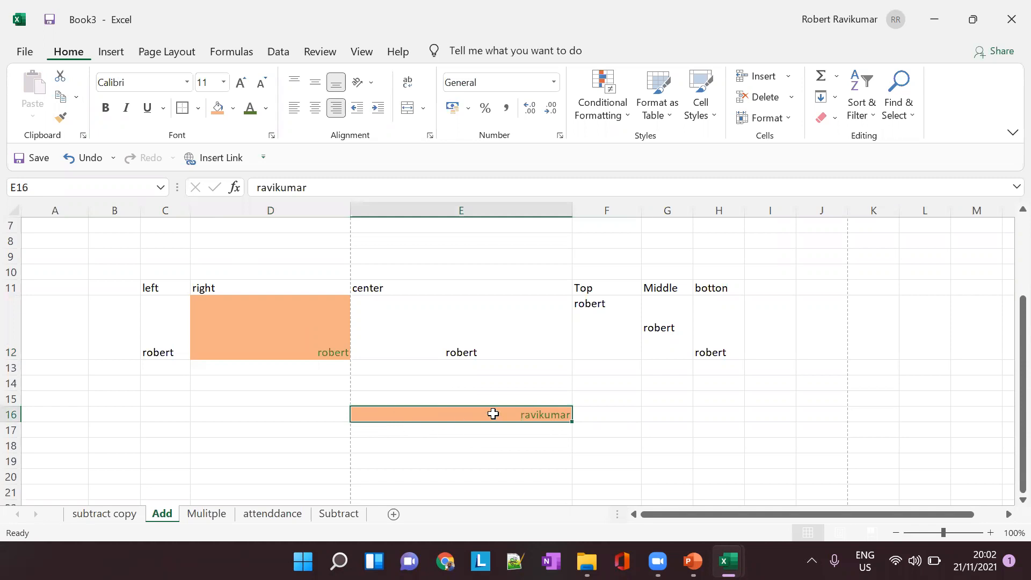
- Increase the height of row 16 and select the center label in cell E11
left_click_drag(11, 421, 19, 452)
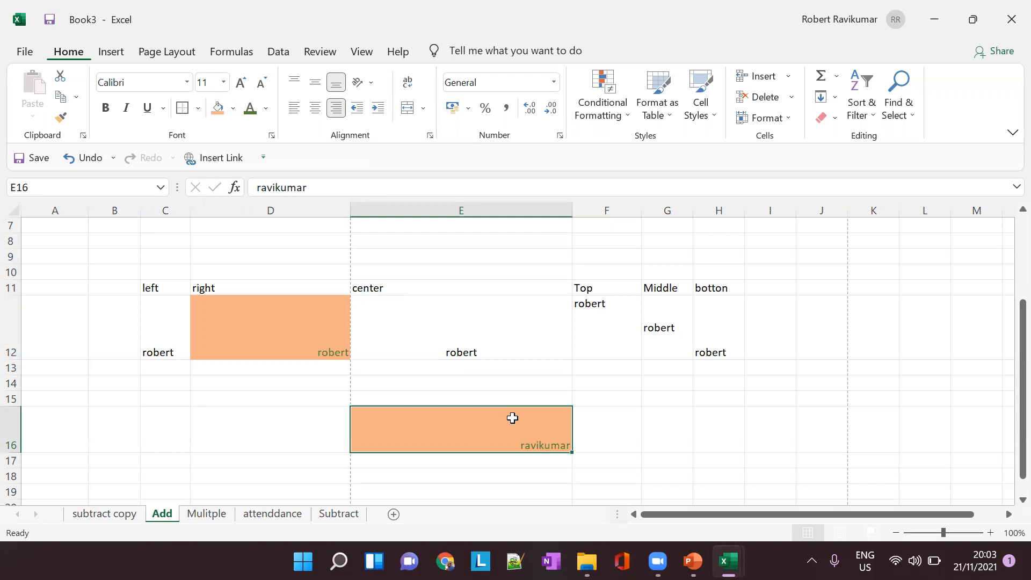
left_click(663, 414)
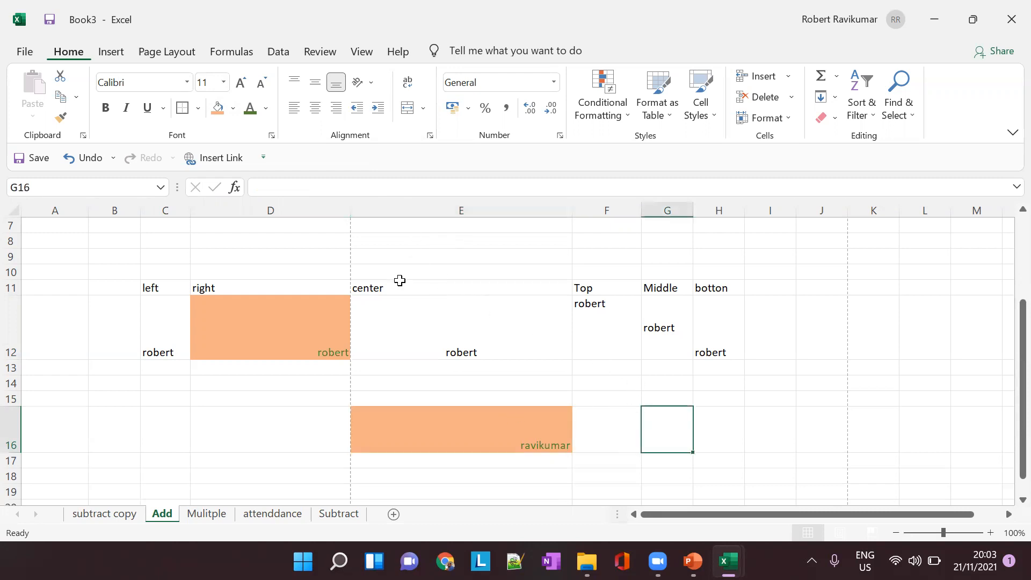
left_click(413, 289)
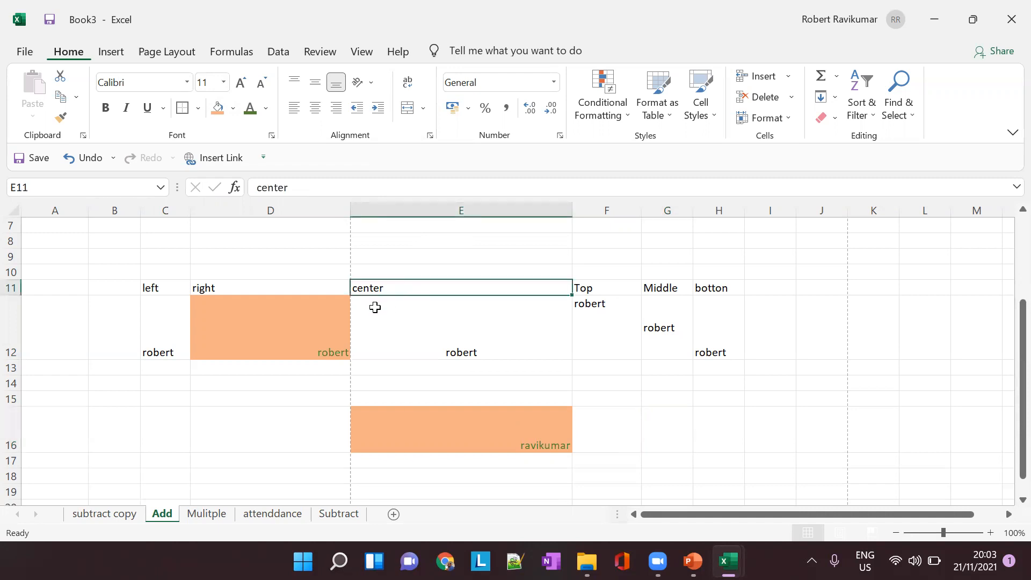
- Copy the formatting of cell D12 onto the center label in E11 with the Format Painter
left_click(283, 342)
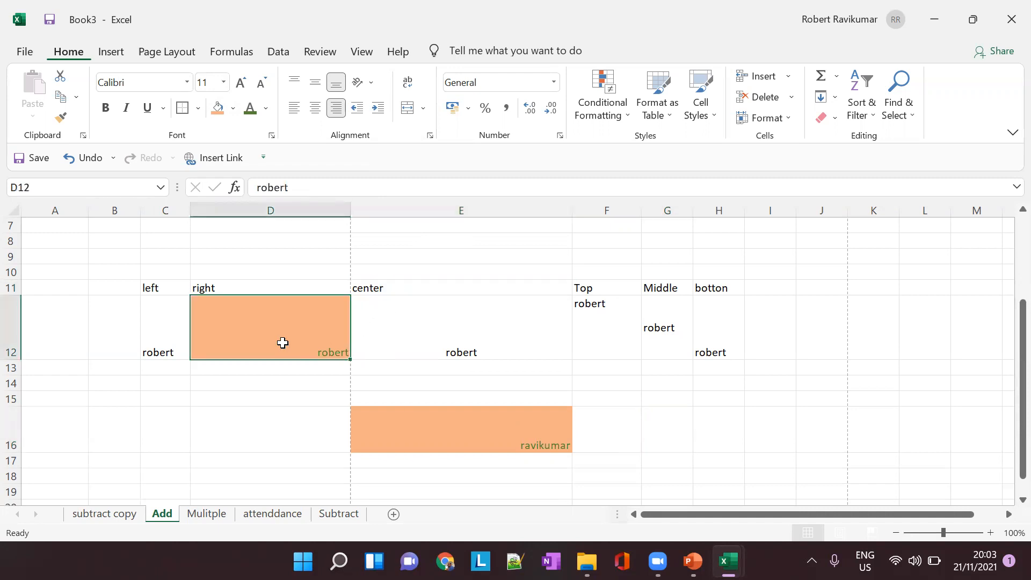
left_click(59, 118)
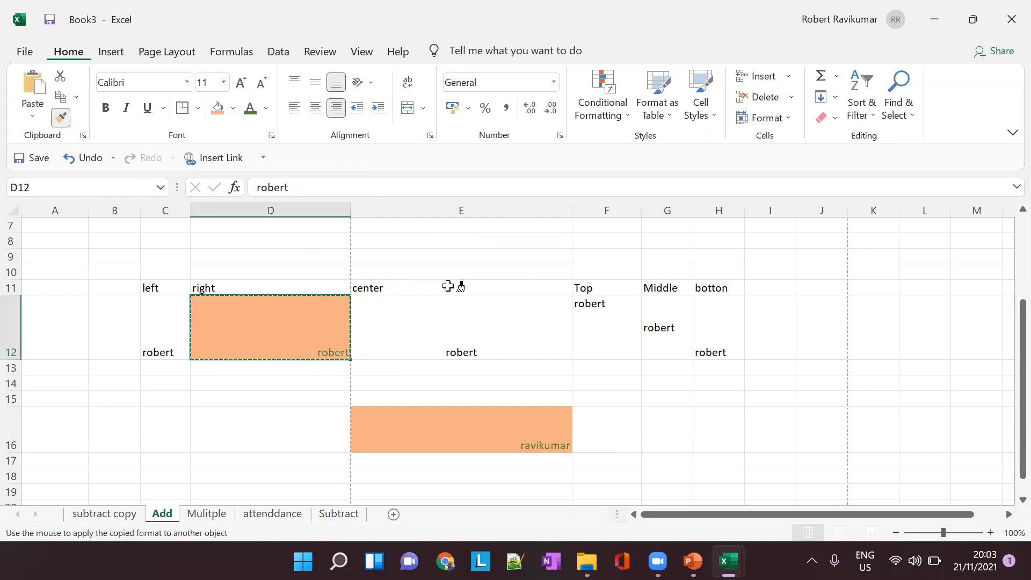
left_click(448, 286)
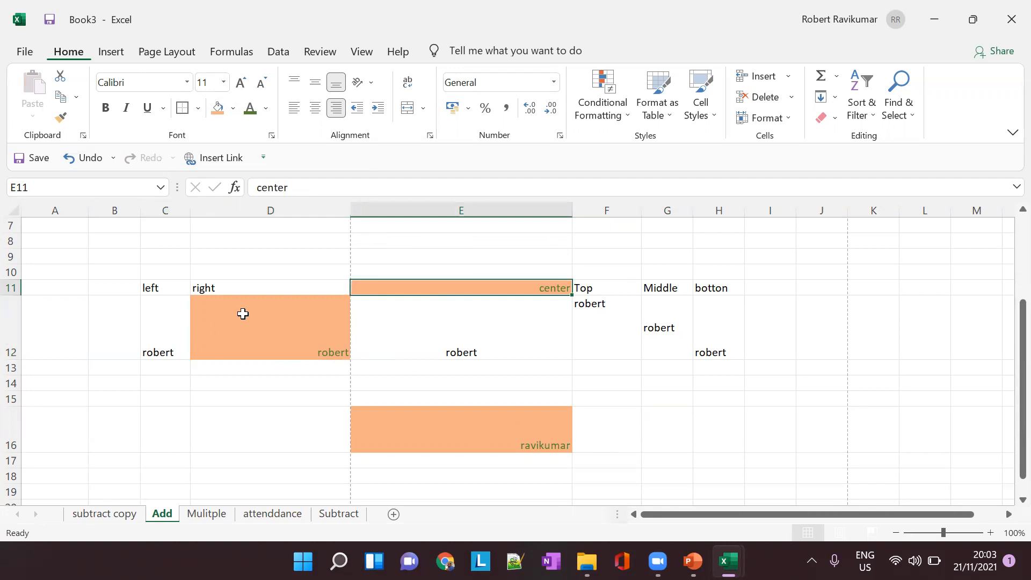
- Apply the formatting of cell D12 to the range F11:H12 with the Format Painter and deselect the range
left_click(241, 314)
left_click(60, 117)
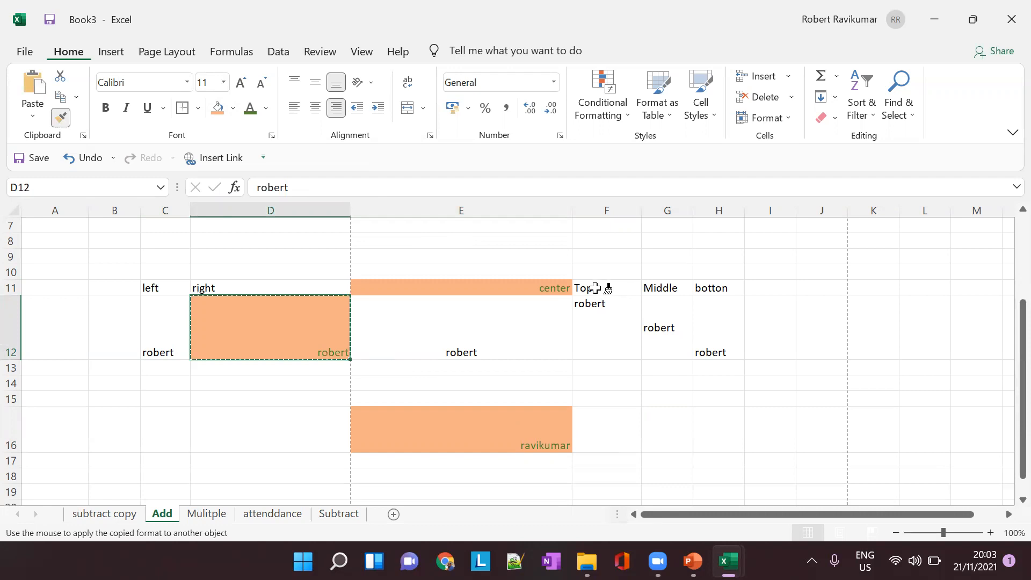
left_click_drag(612, 289, 719, 352)
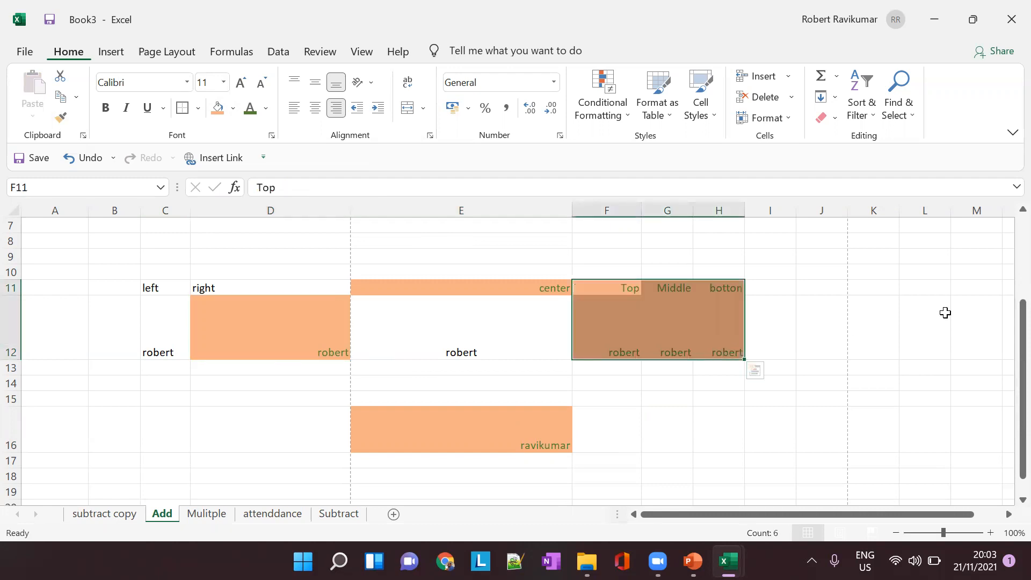
left_click(901, 312)
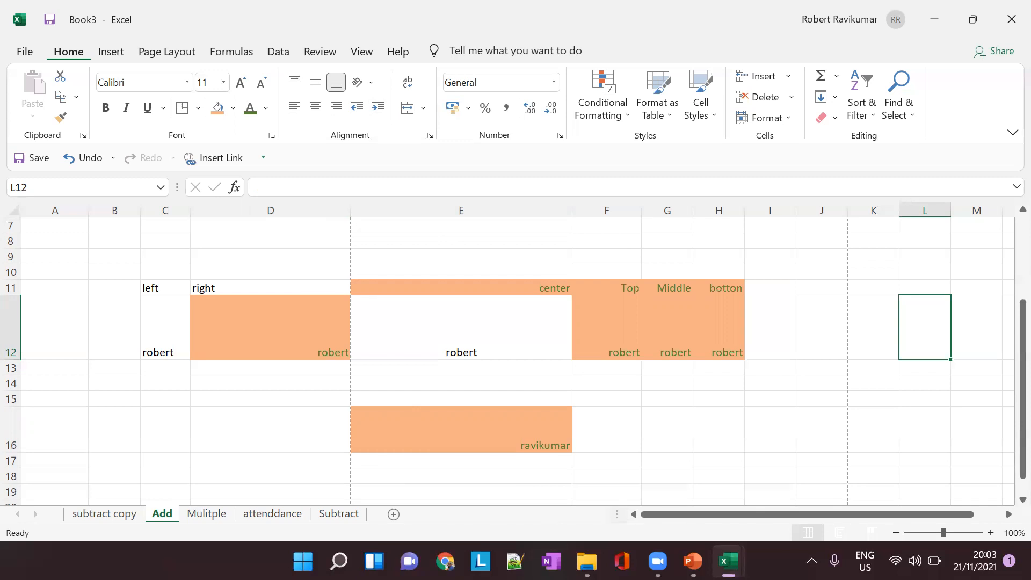
- Switch to the PowerPoint lesson, review the Home work slide in full-screen slide show and return to the normal view
left_click(693, 561)
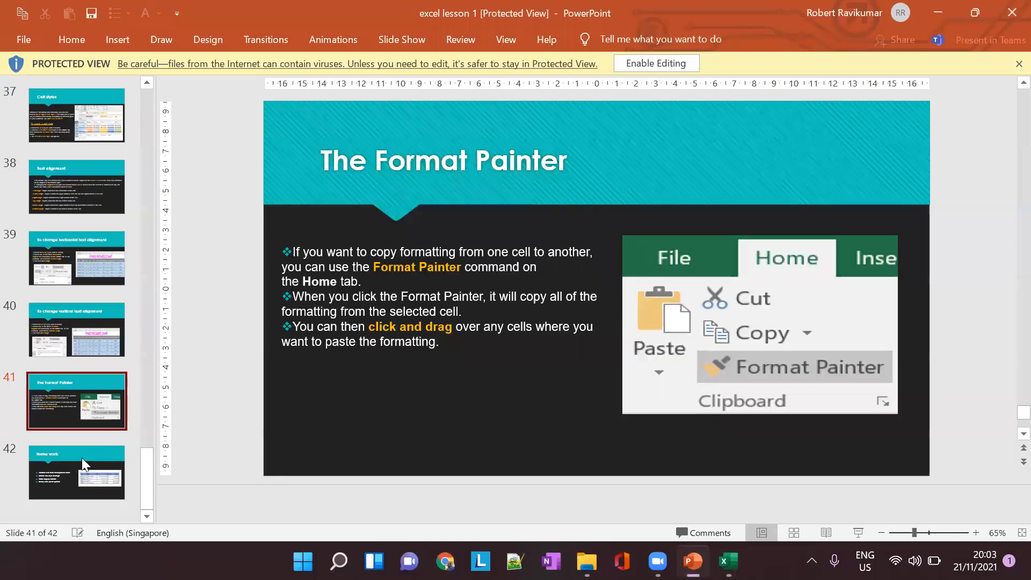
left_click(84, 463)
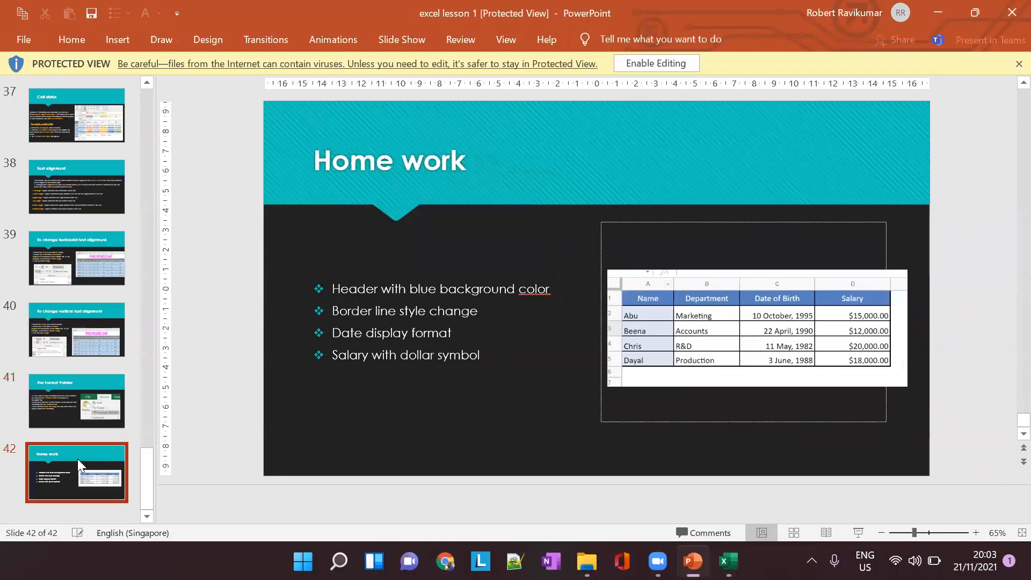
left_click(857, 533)
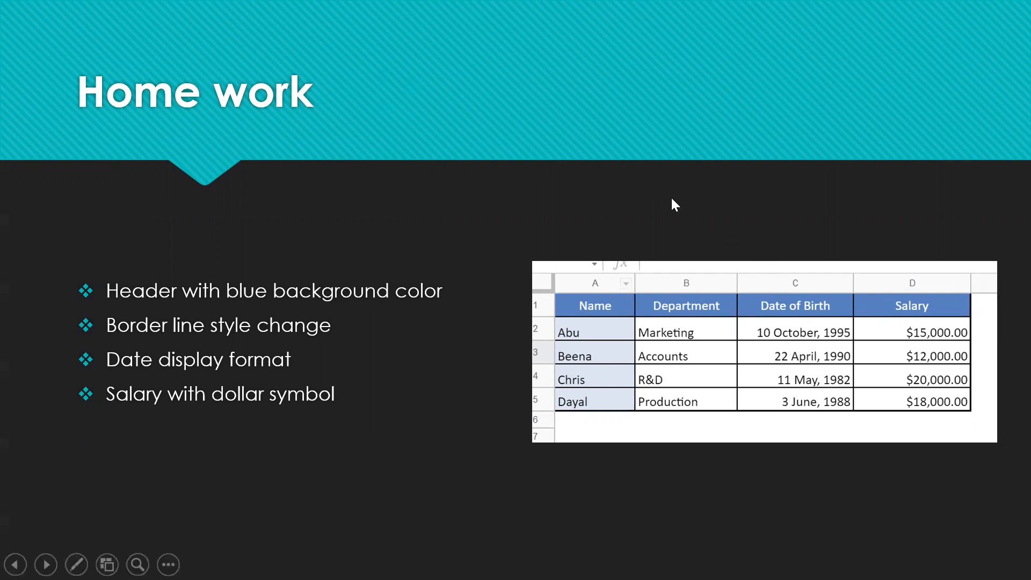
key("Escape")
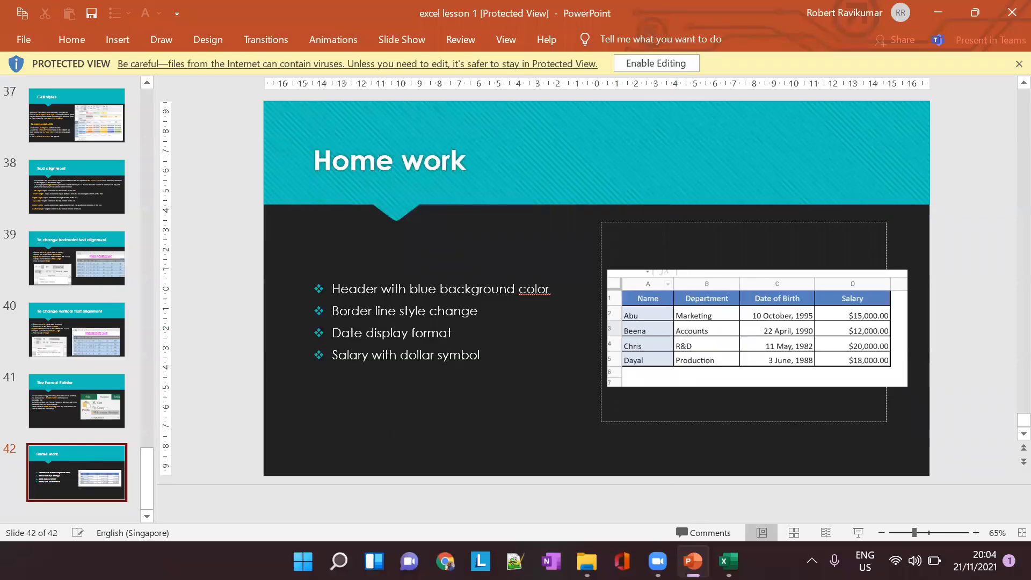
- Switch to the Attendance workbook in Excel and enter the date header "21 st nov" in cell J1
mouse_move(728, 561)
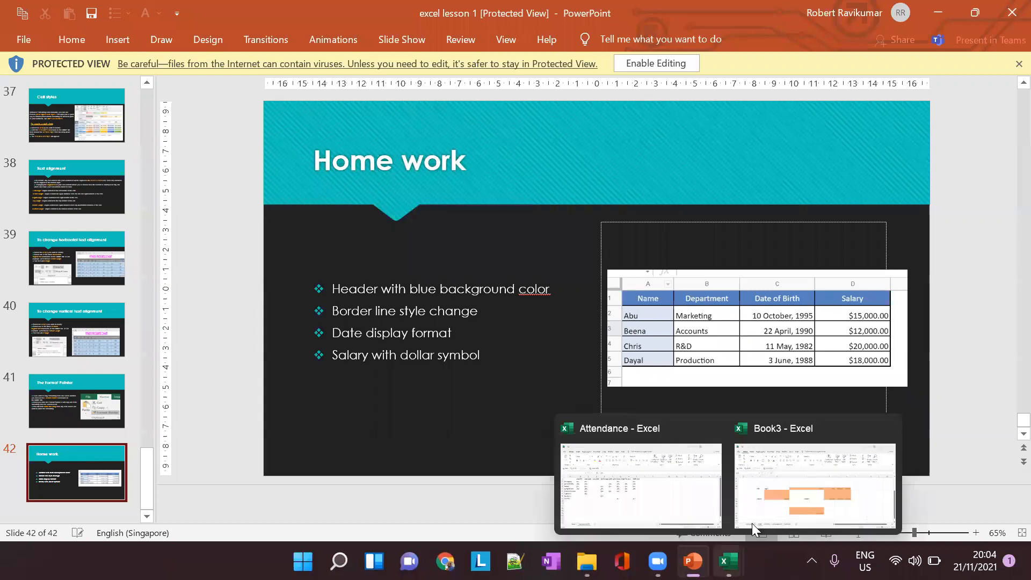
left_click(650, 493)
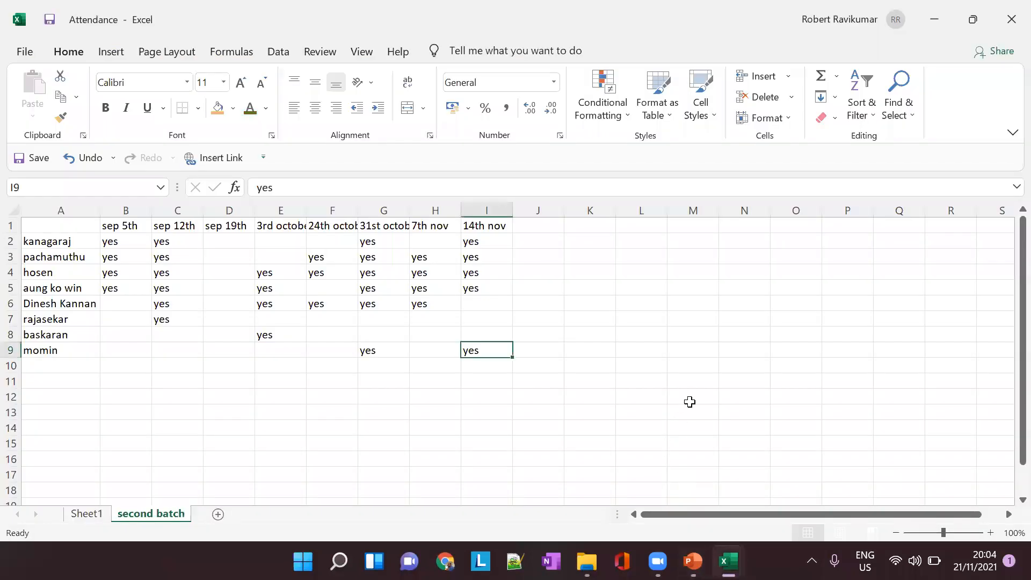
left_click(505, 90)
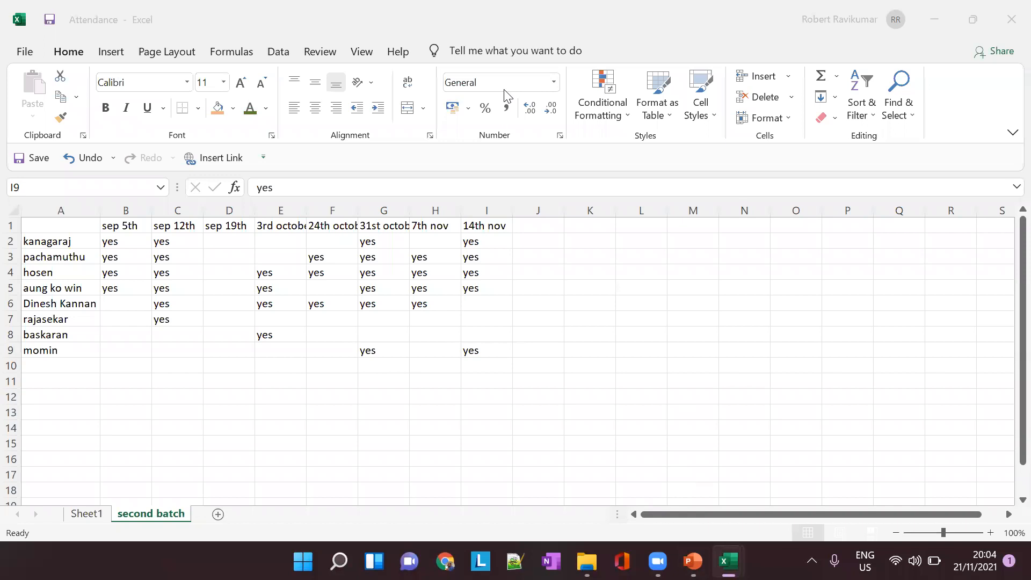
left_click(543, 225)
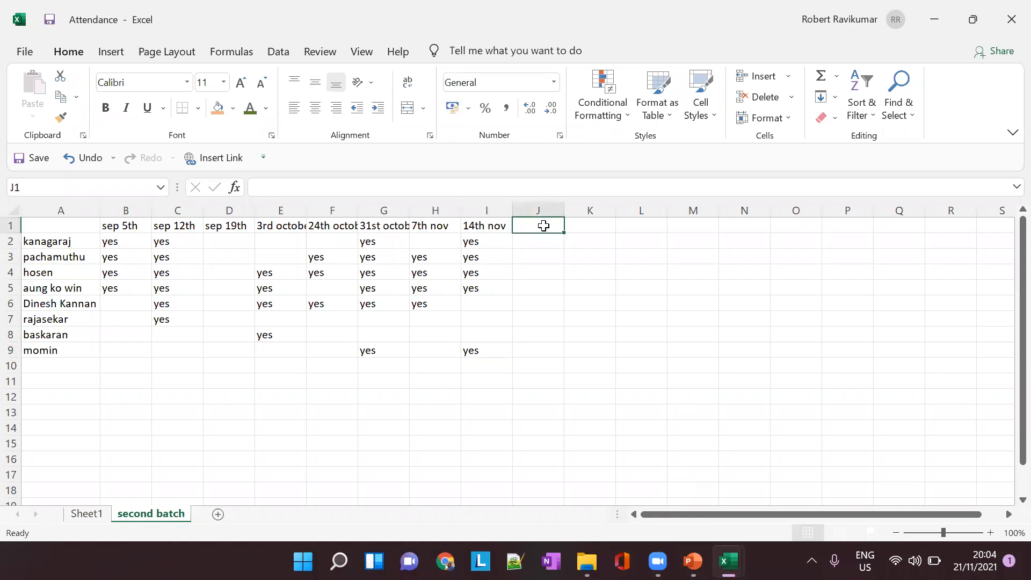
type("21 st nov")
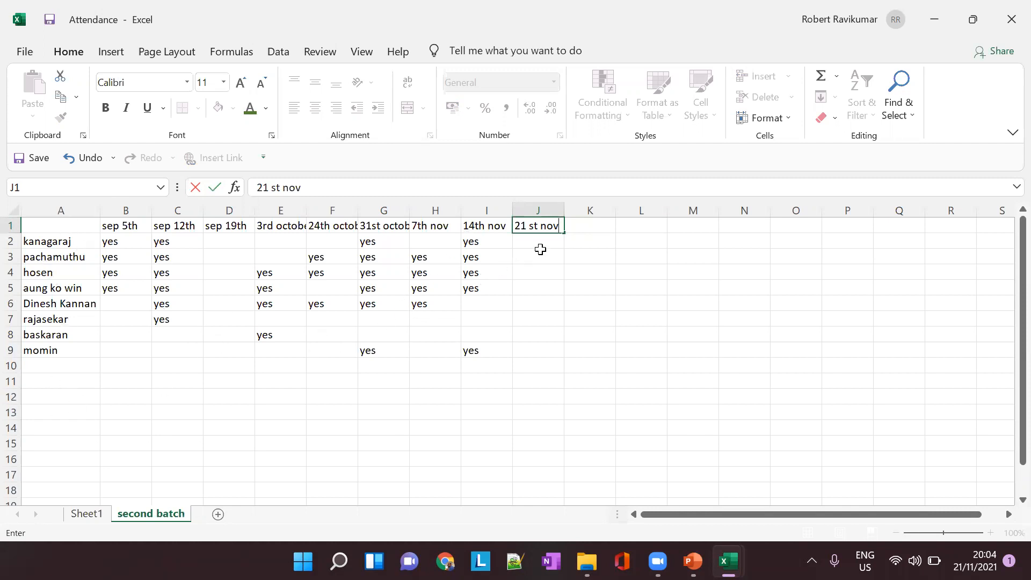
- Enter yes in cells J2 and J3 to mark the first two attendees present
left_click(539, 237)
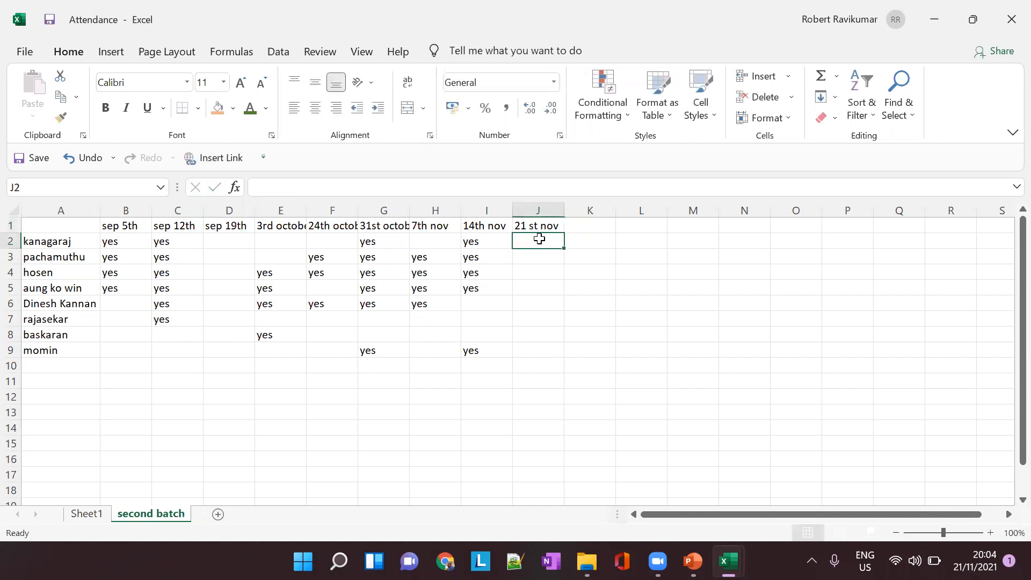
type("yes")
key("Return")
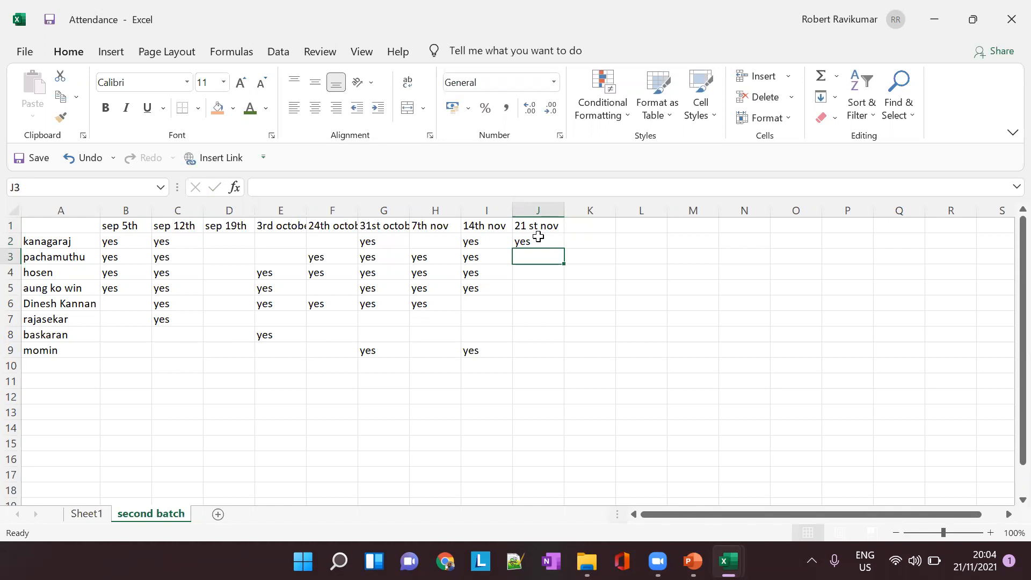
type("hosen")
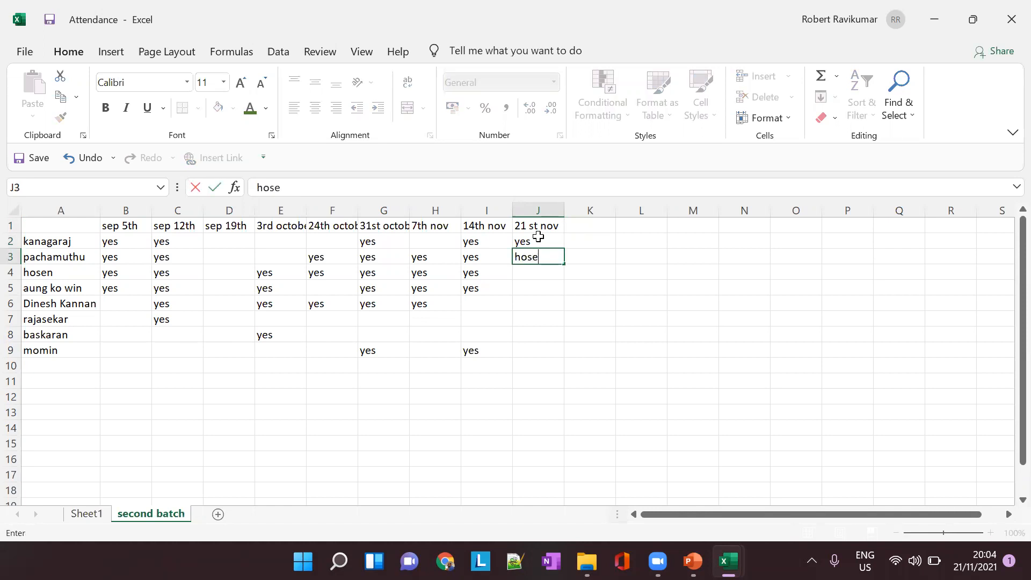
key("BackSpace")
key("BackSpace")
key("BackSpace")
key("BackSpace")
key("BackSpace")
type("yes")
key("Return")
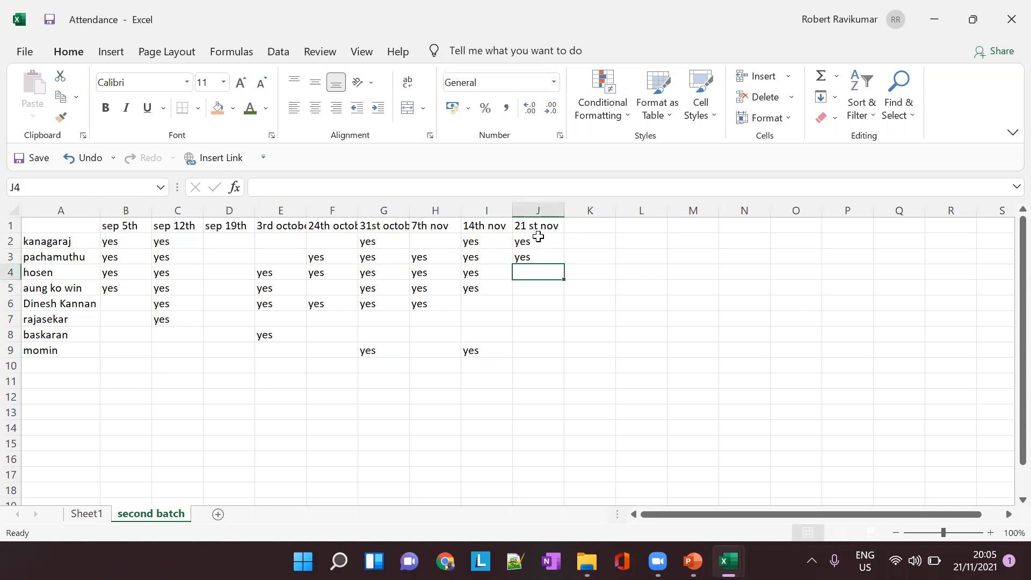
- Enter yes in cells J4 and J6, leaving J5 and J7 blank
type("yes")
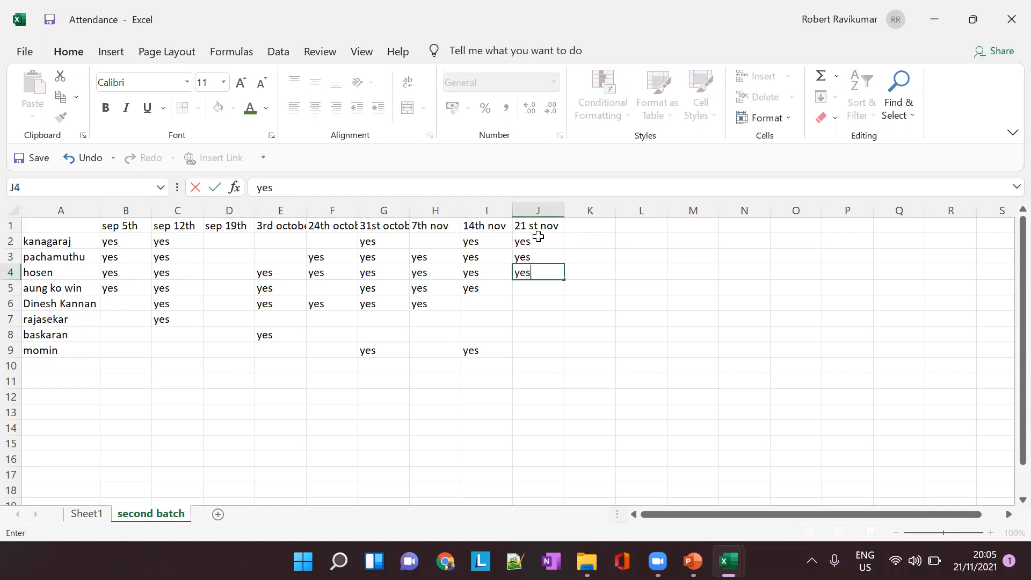
key("Return")
key("Return")
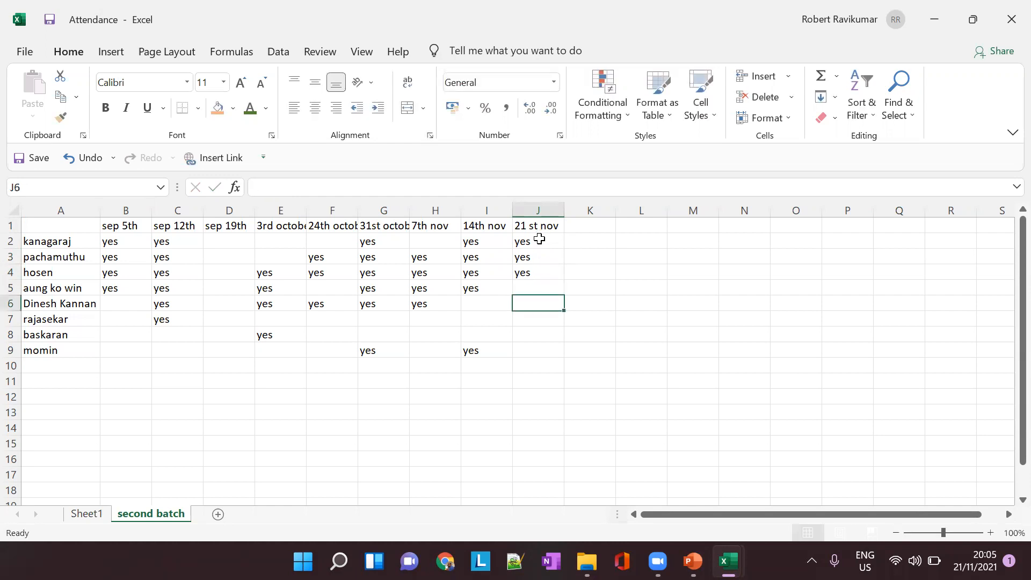
type("yes")
key("Return")
key("Return")
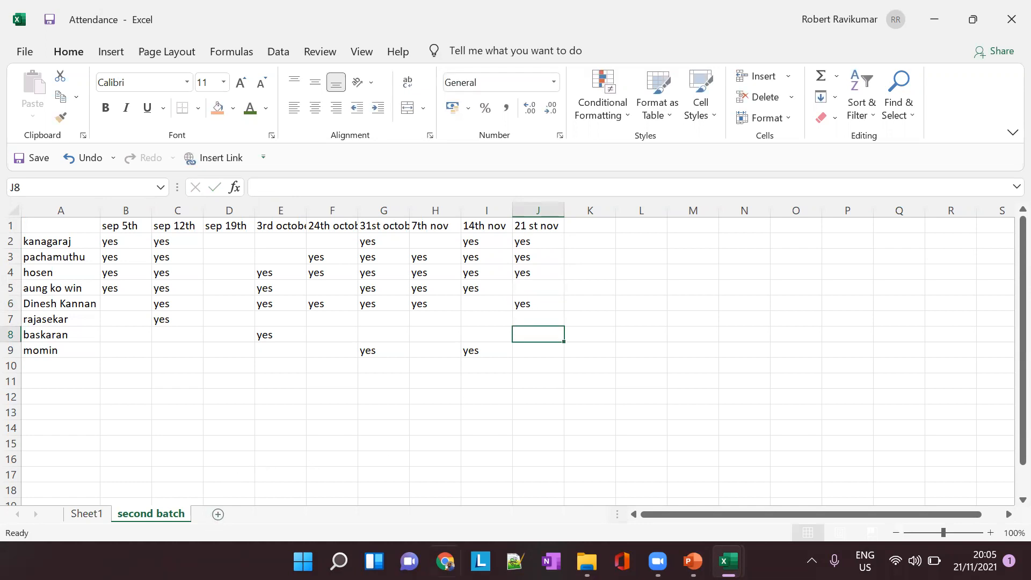
- Switch to the Book3 workbook and open its subtract copy worksheet
left_click(728, 561)
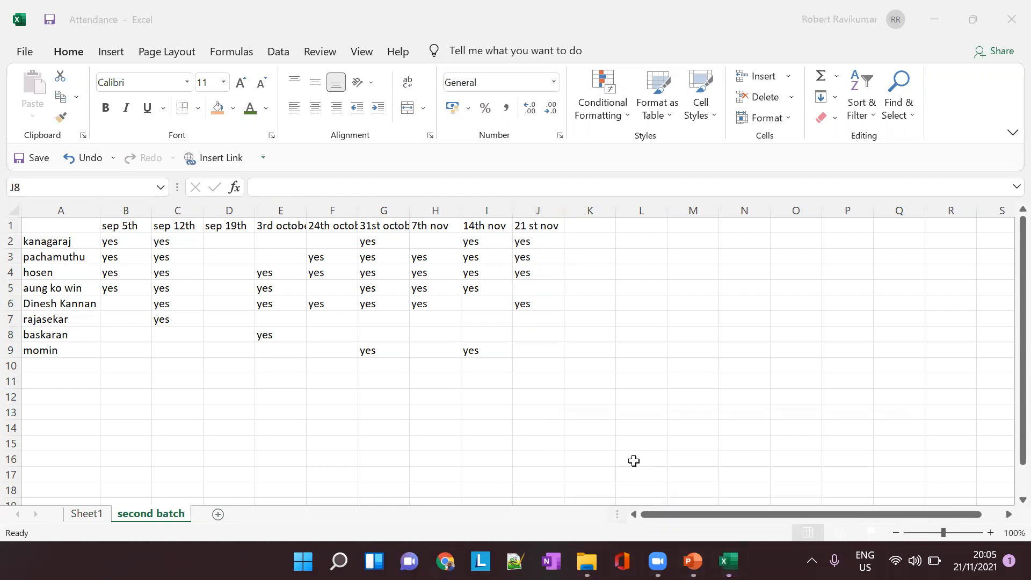
left_click(729, 560)
left_click(683, 486)
mouse_move(736, 549)
left_click(787, 487)
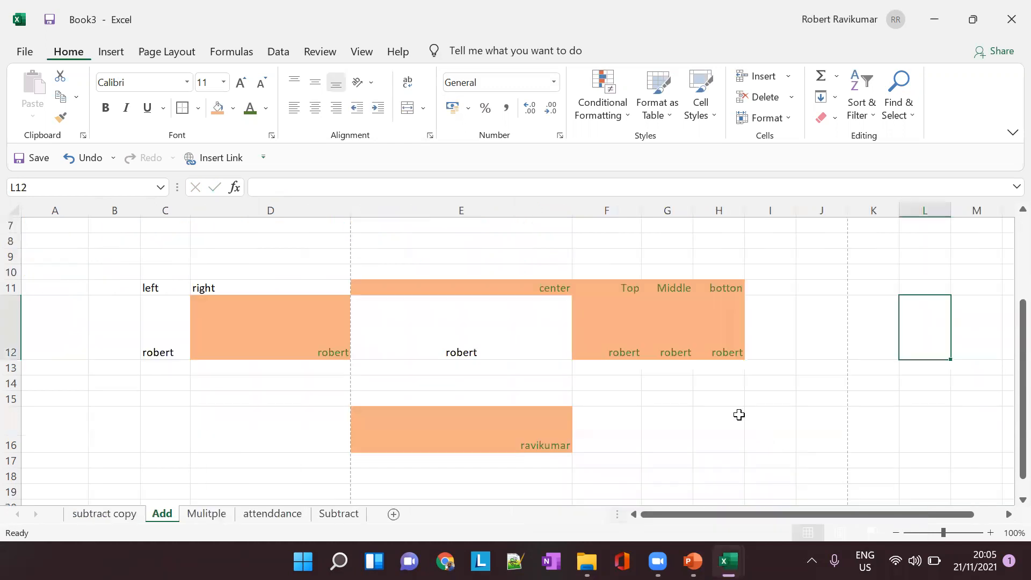
left_click(128, 517)
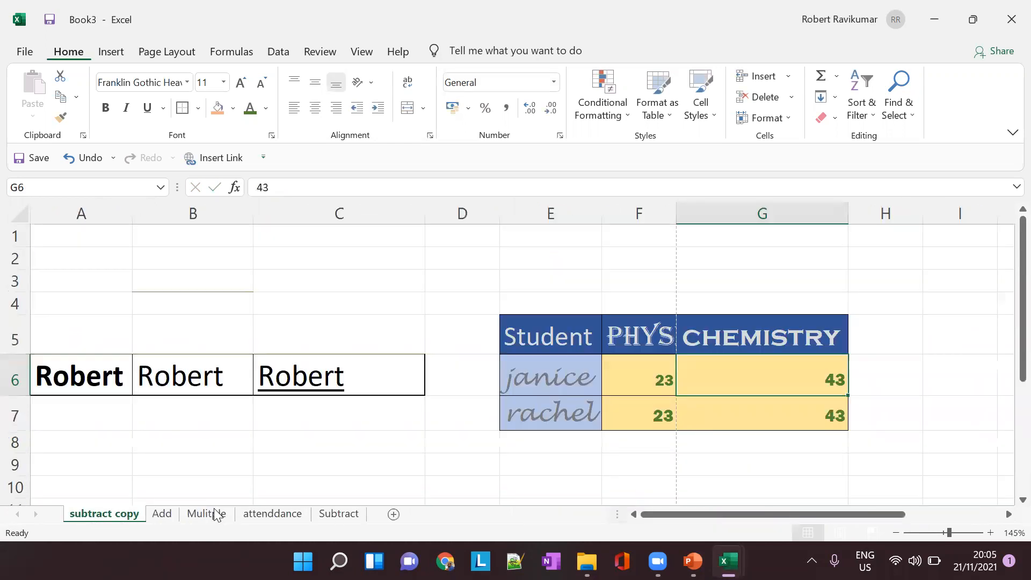
left_click(923, 321)
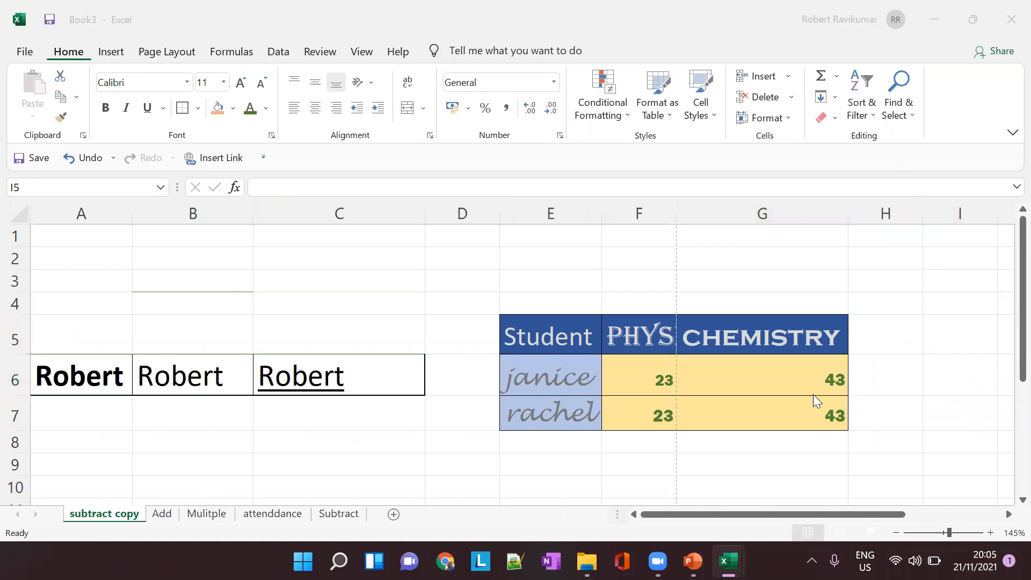
left_click(813, 439)
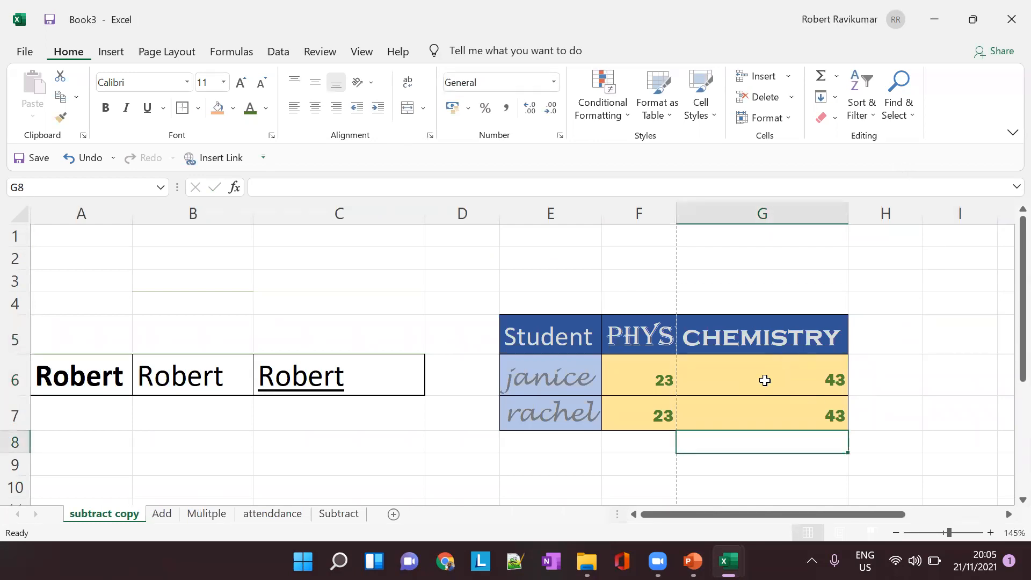
- Enter the formula =SUM(F6:G6) in cell H6 and fill it down to H7
left_click(862, 384)
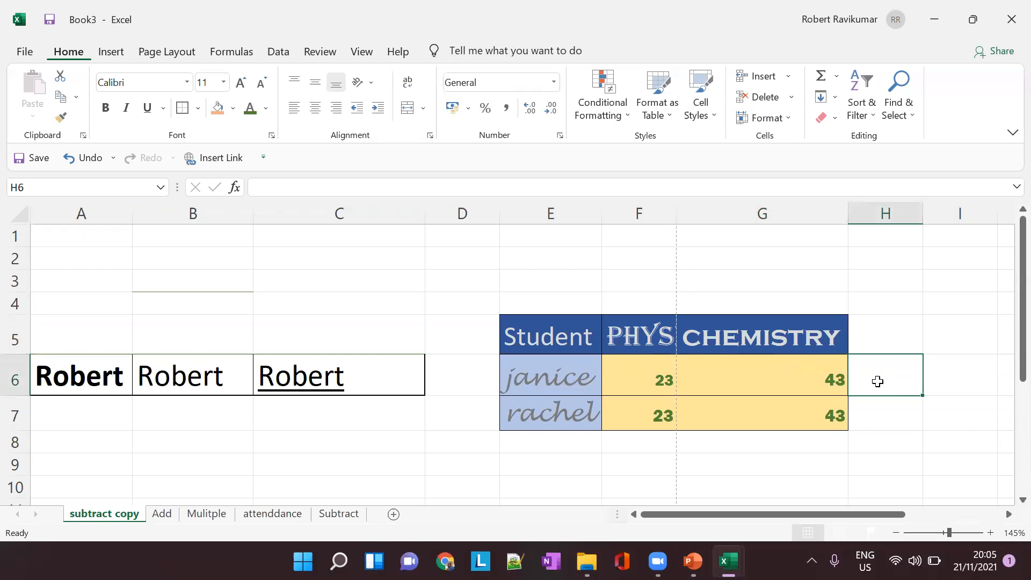
type("=()")
key("Return")
key("Return")
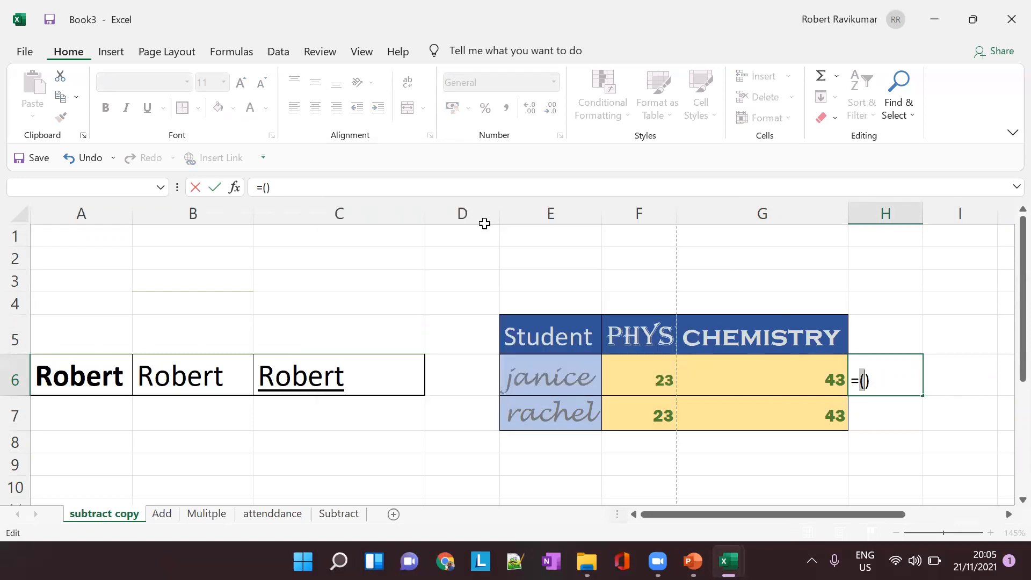
left_click(263, 186)
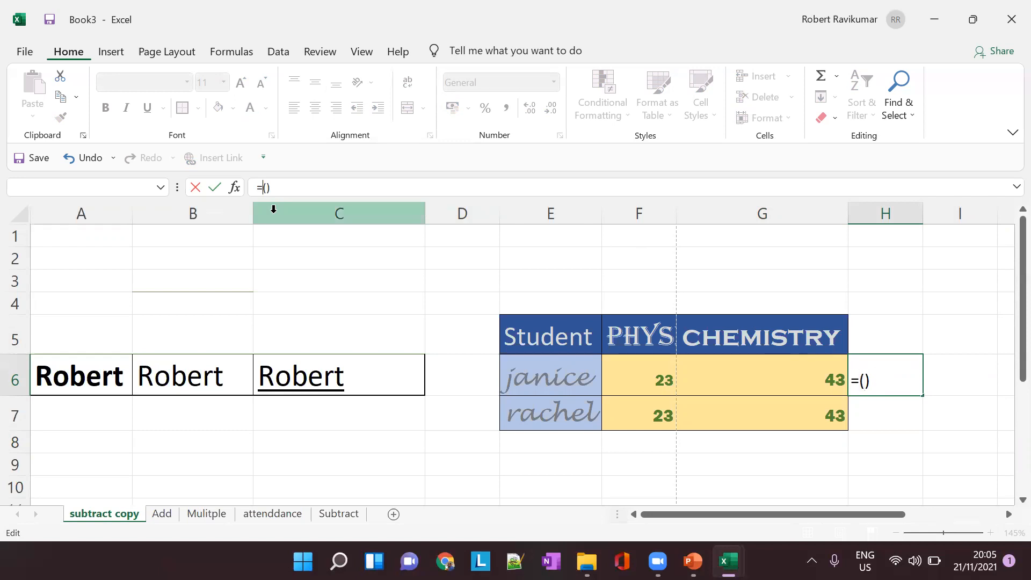
type("S")
type("UM")
key("Right")
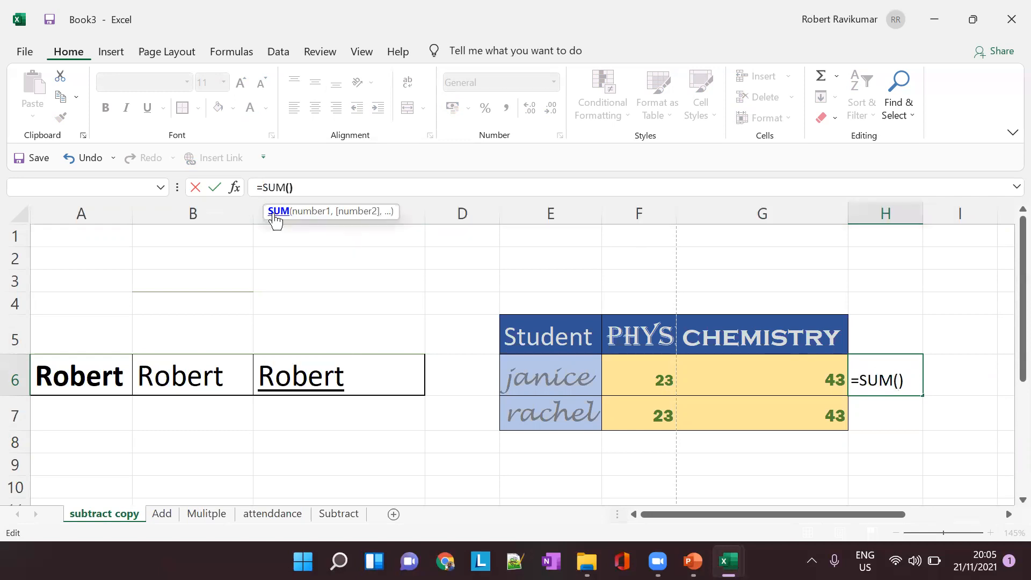
left_click_drag(639, 375, 803, 384)
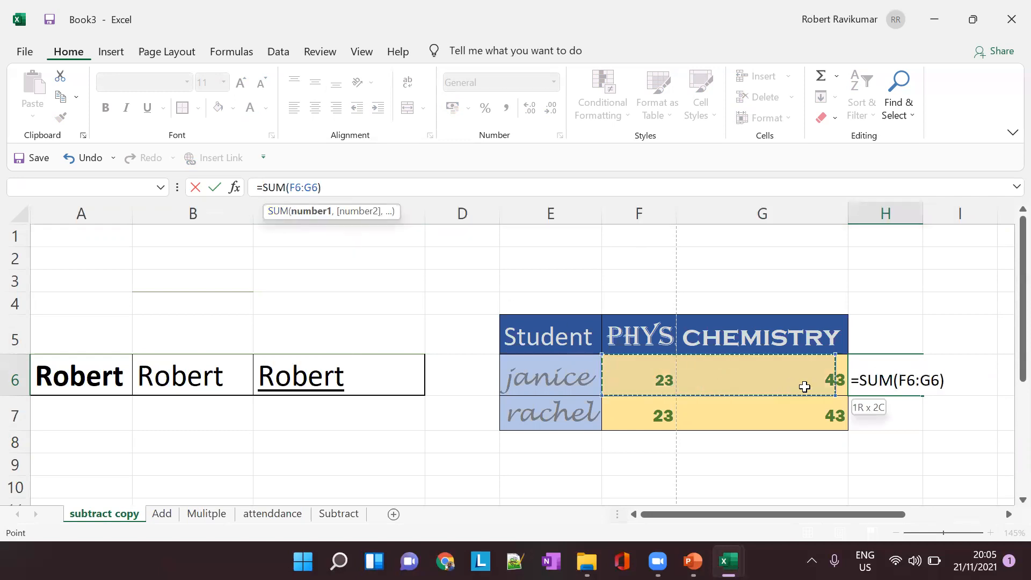
key("Tab")
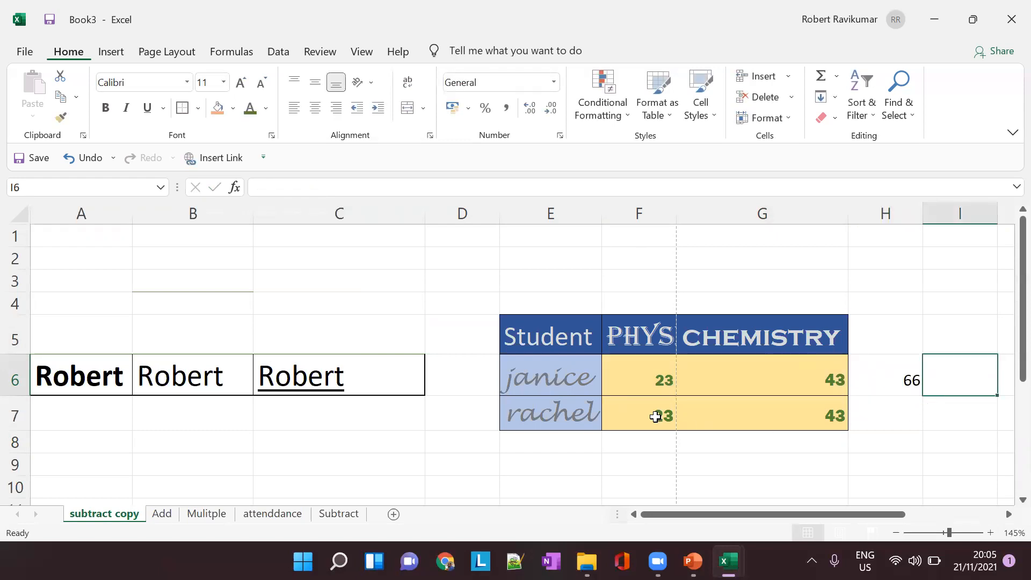
left_click(907, 390)
left_click_drag(924, 401, 928, 422)
- Set the chemistry mark in cell G7 to 32
left_click(820, 425)
type("sa32")
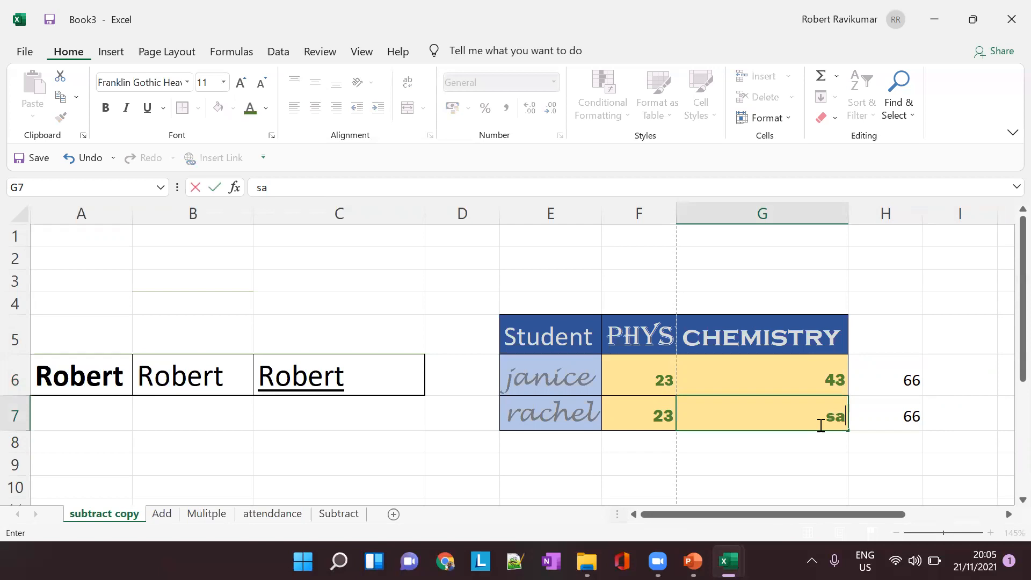
left_click(829, 418)
key("BackSpace")
key("BackSpace")
key("Tab")
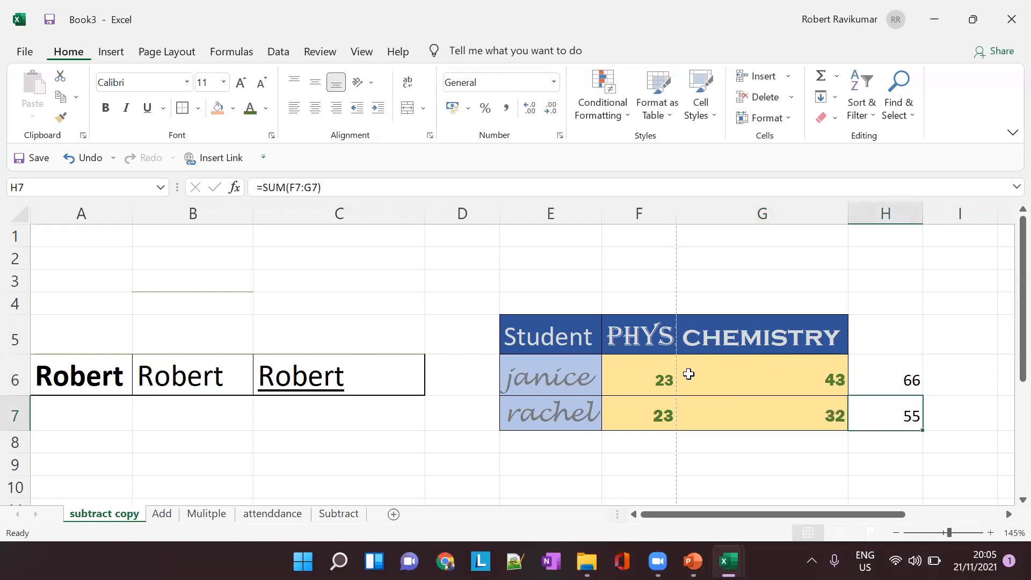
- Set the physics marks to 12 in cell F6 and 34 in cell F7
left_click(662, 378)
type("12")
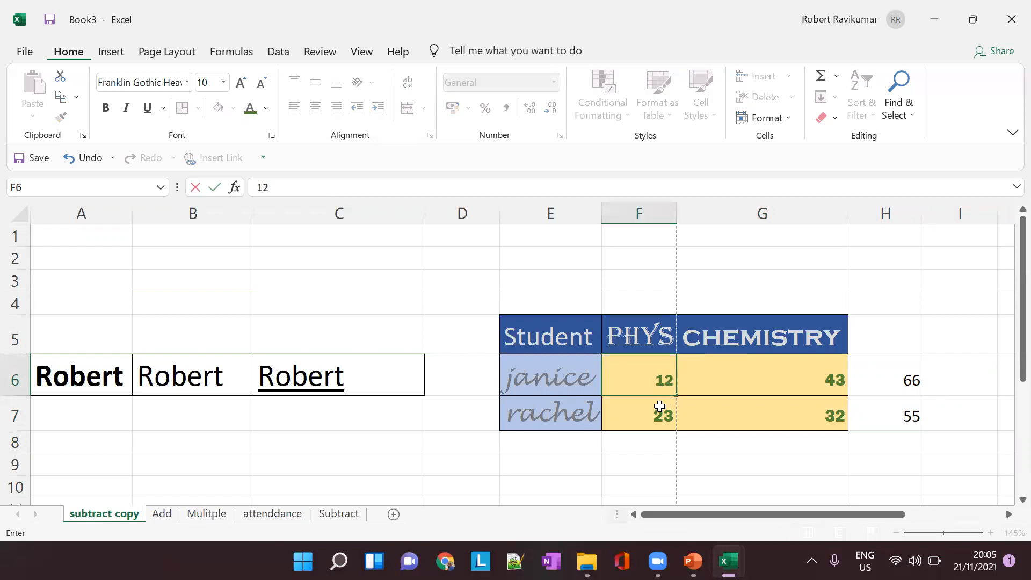
key("Return")
type("34")
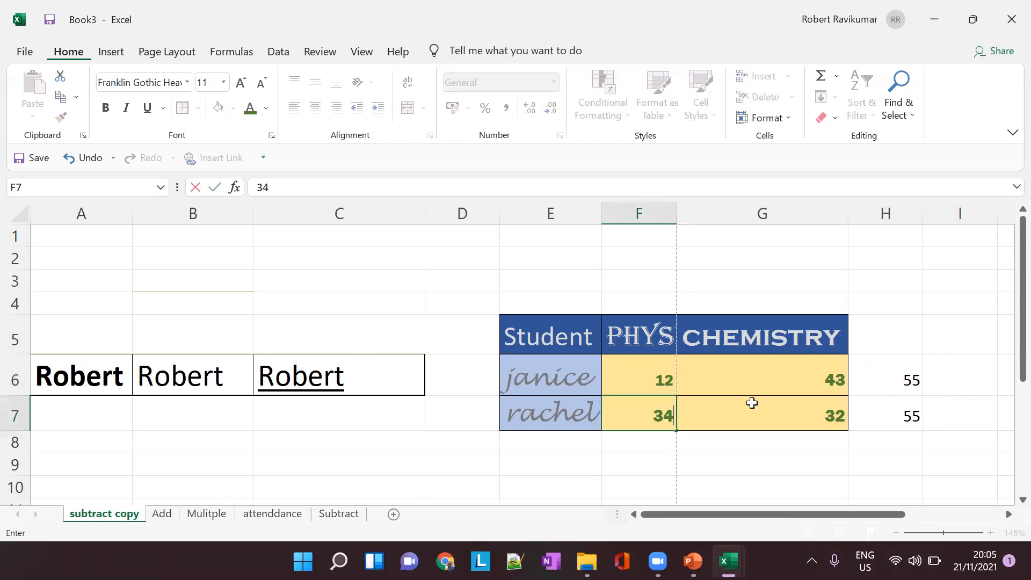